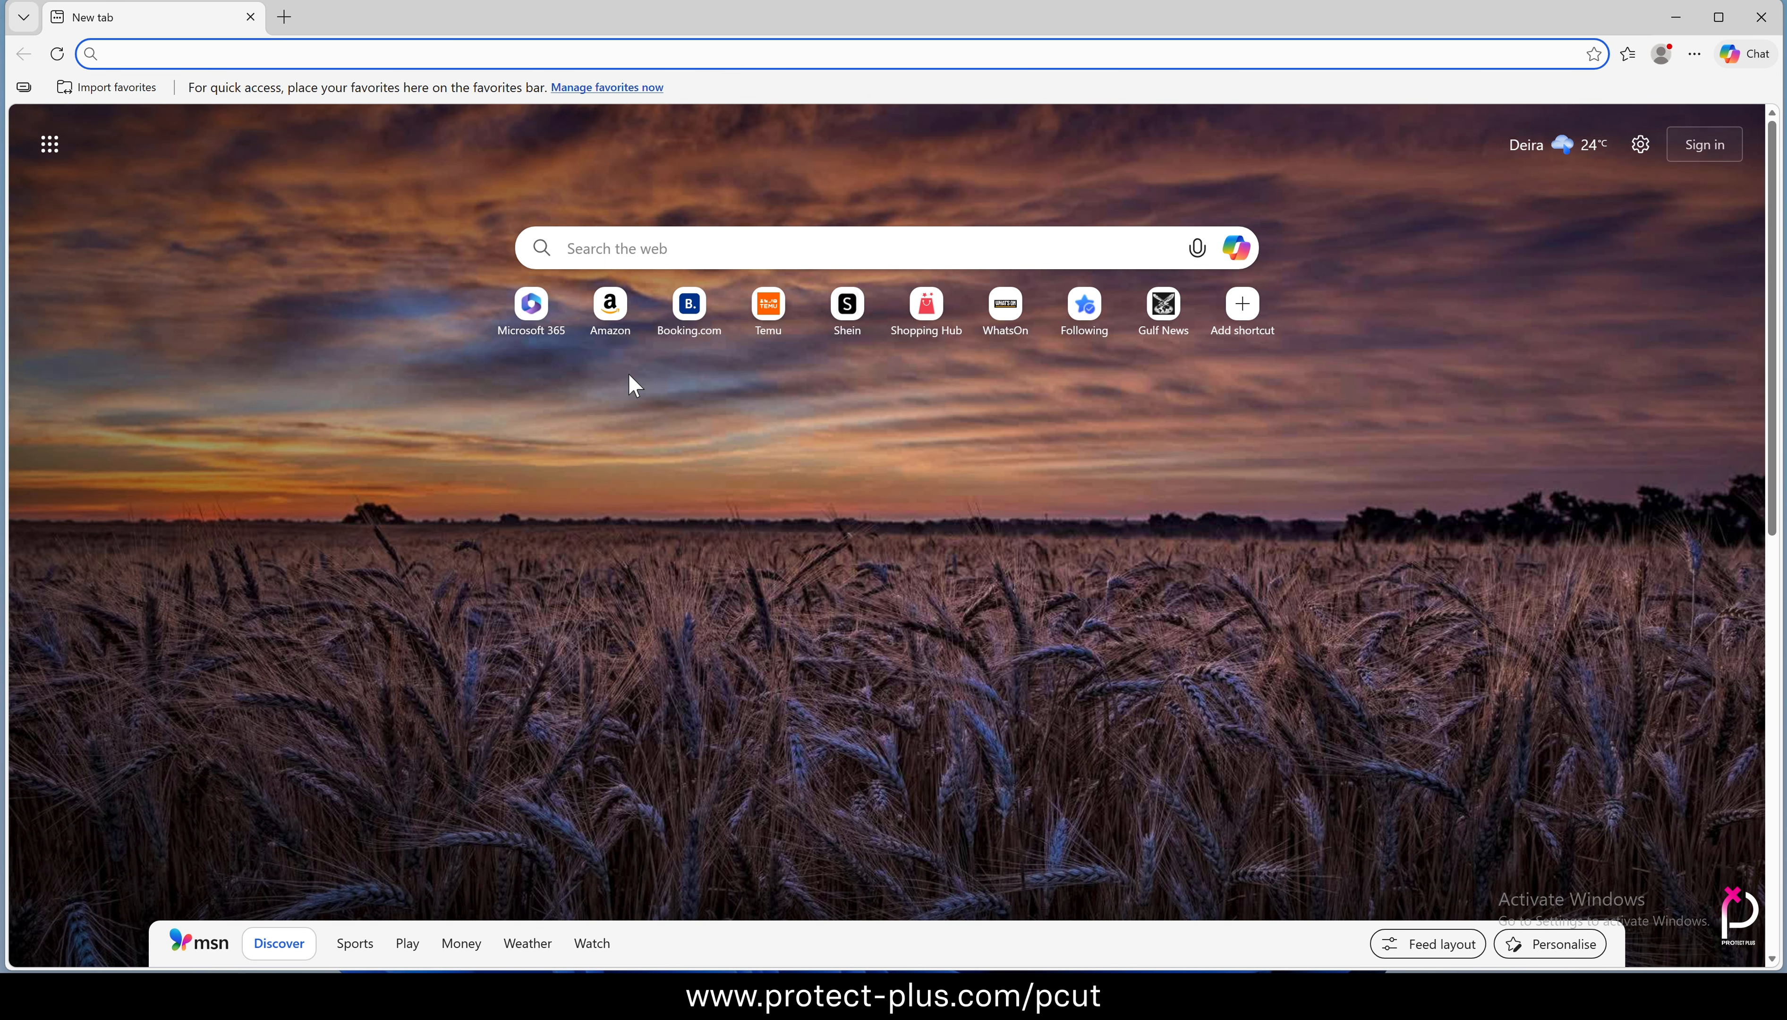
type("https://www.protect-plus.com/pcut")
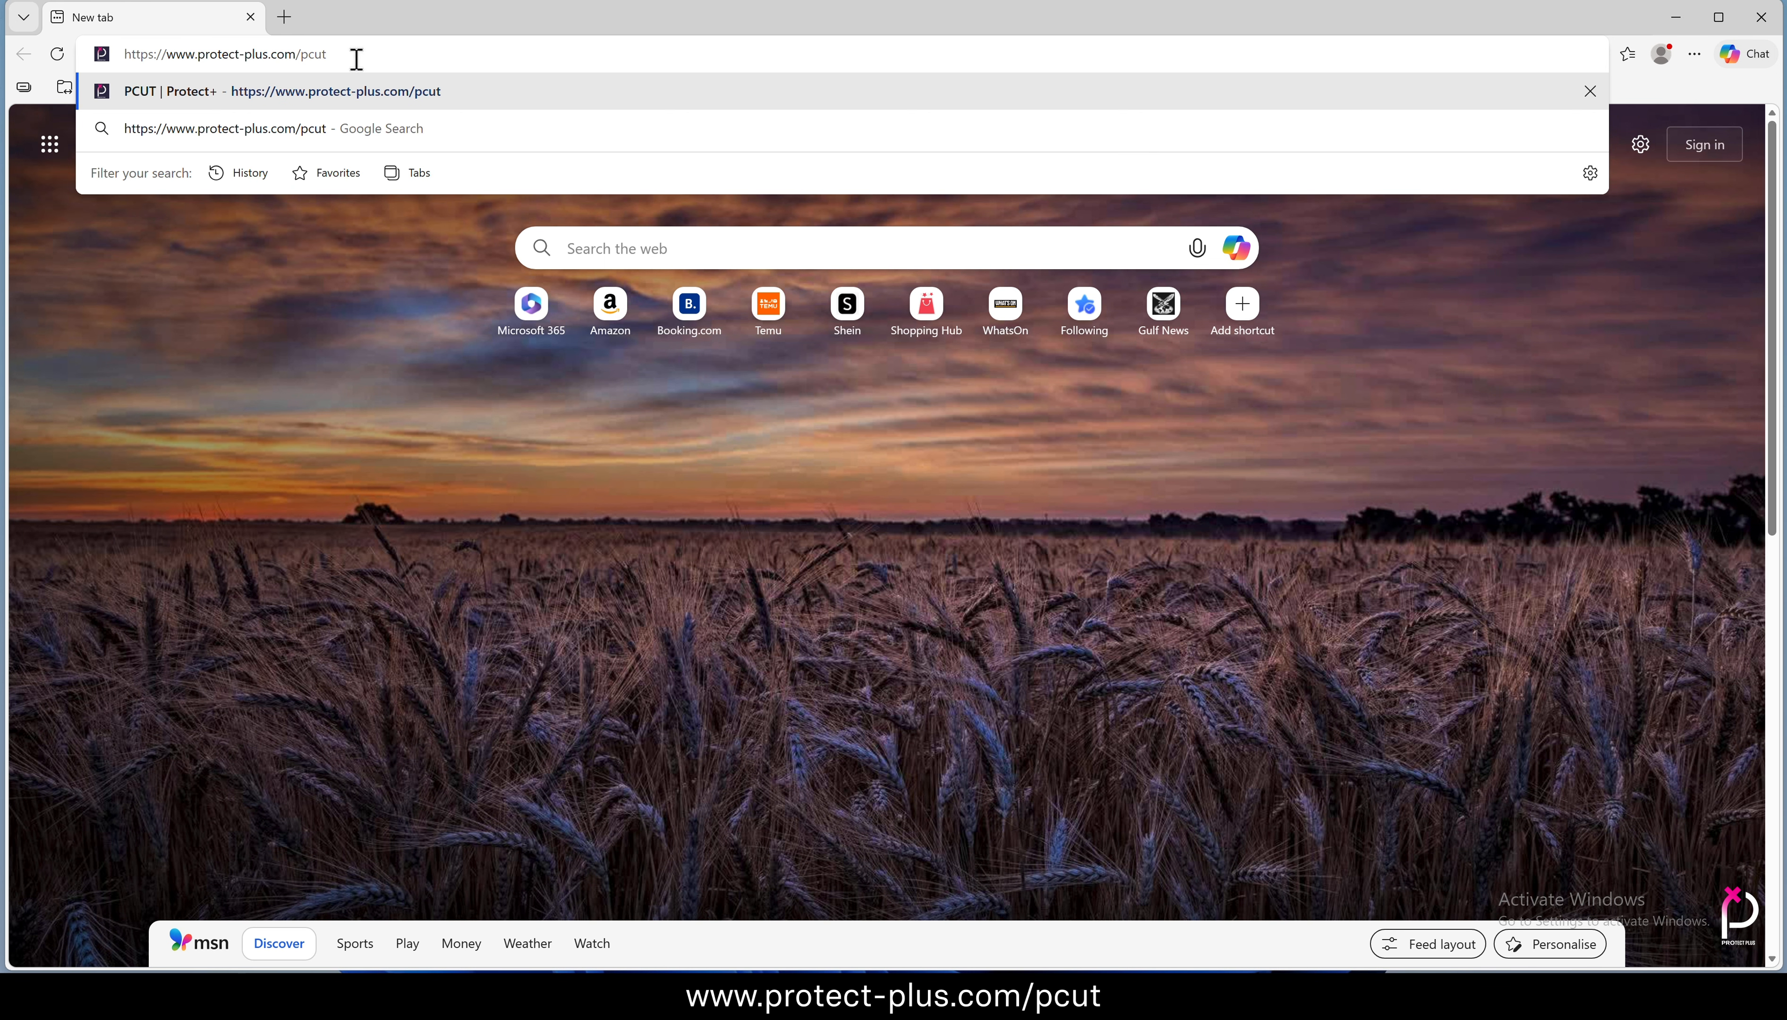
left_click_drag(348, 54, 88, 54)
key("Return")
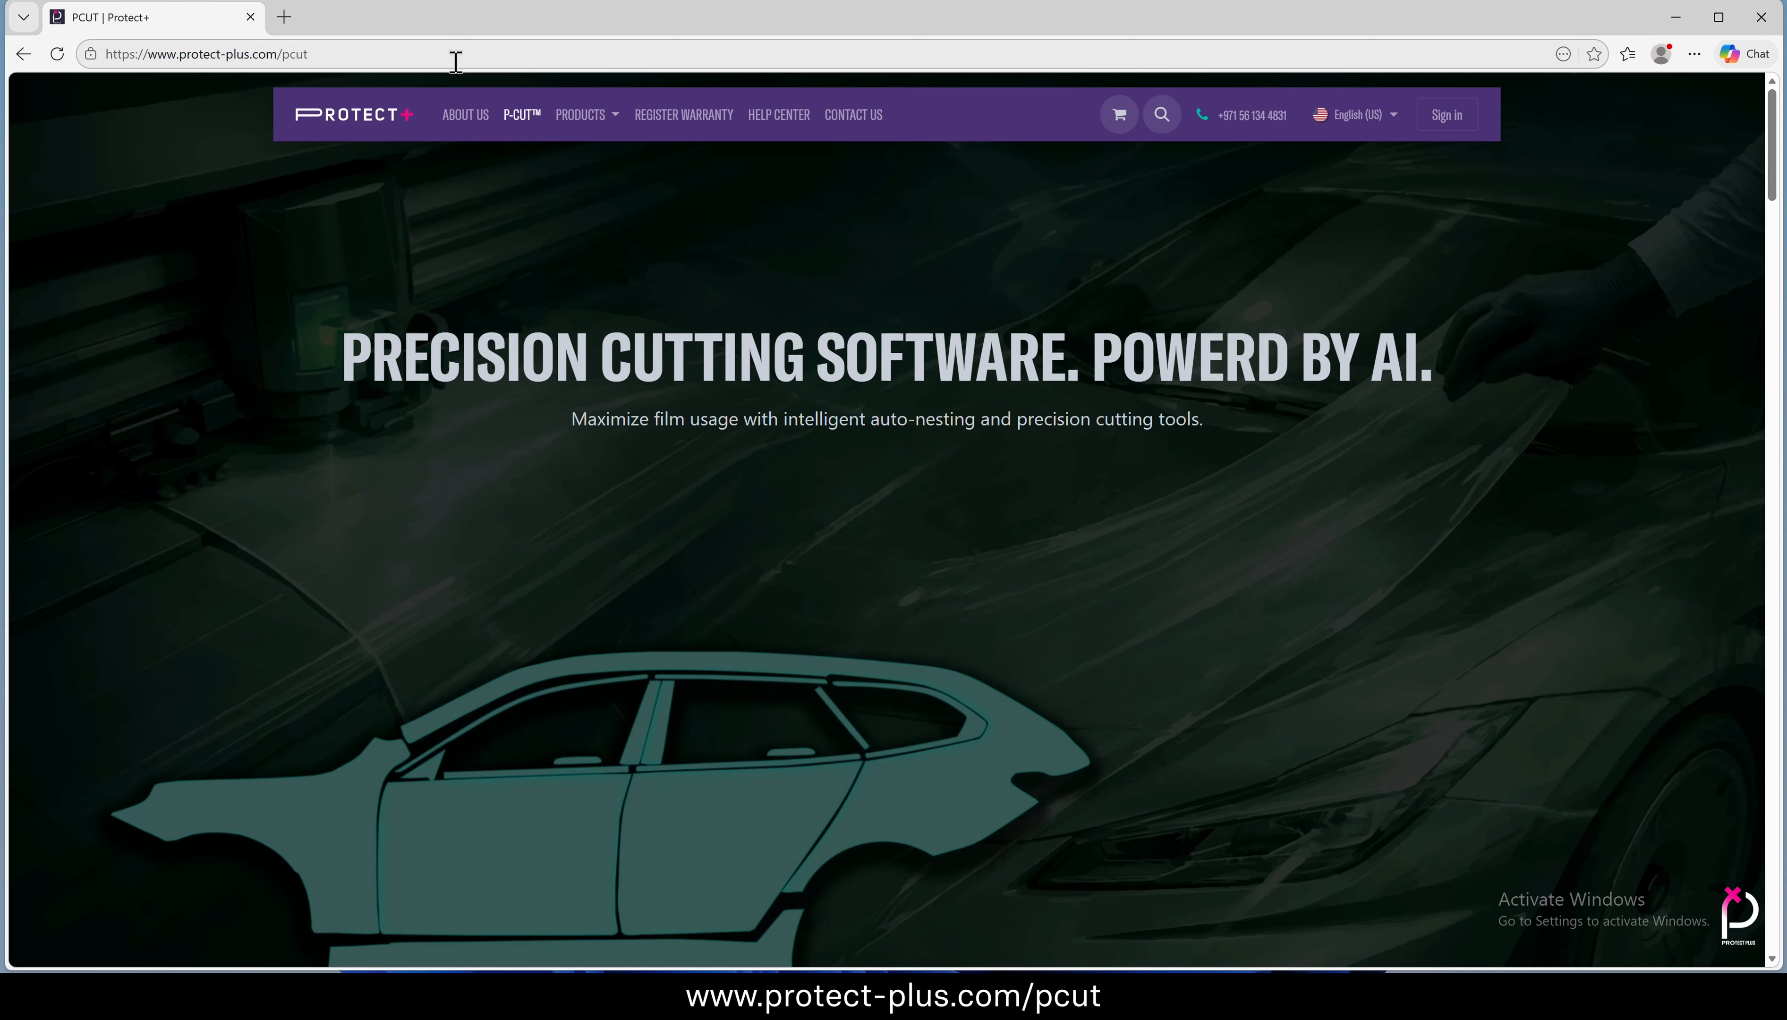
Download the P-CUT setup file from the Intelligent Pattern Recognition section of the page, and close the browser
scroll(773, 366, "down", 8)
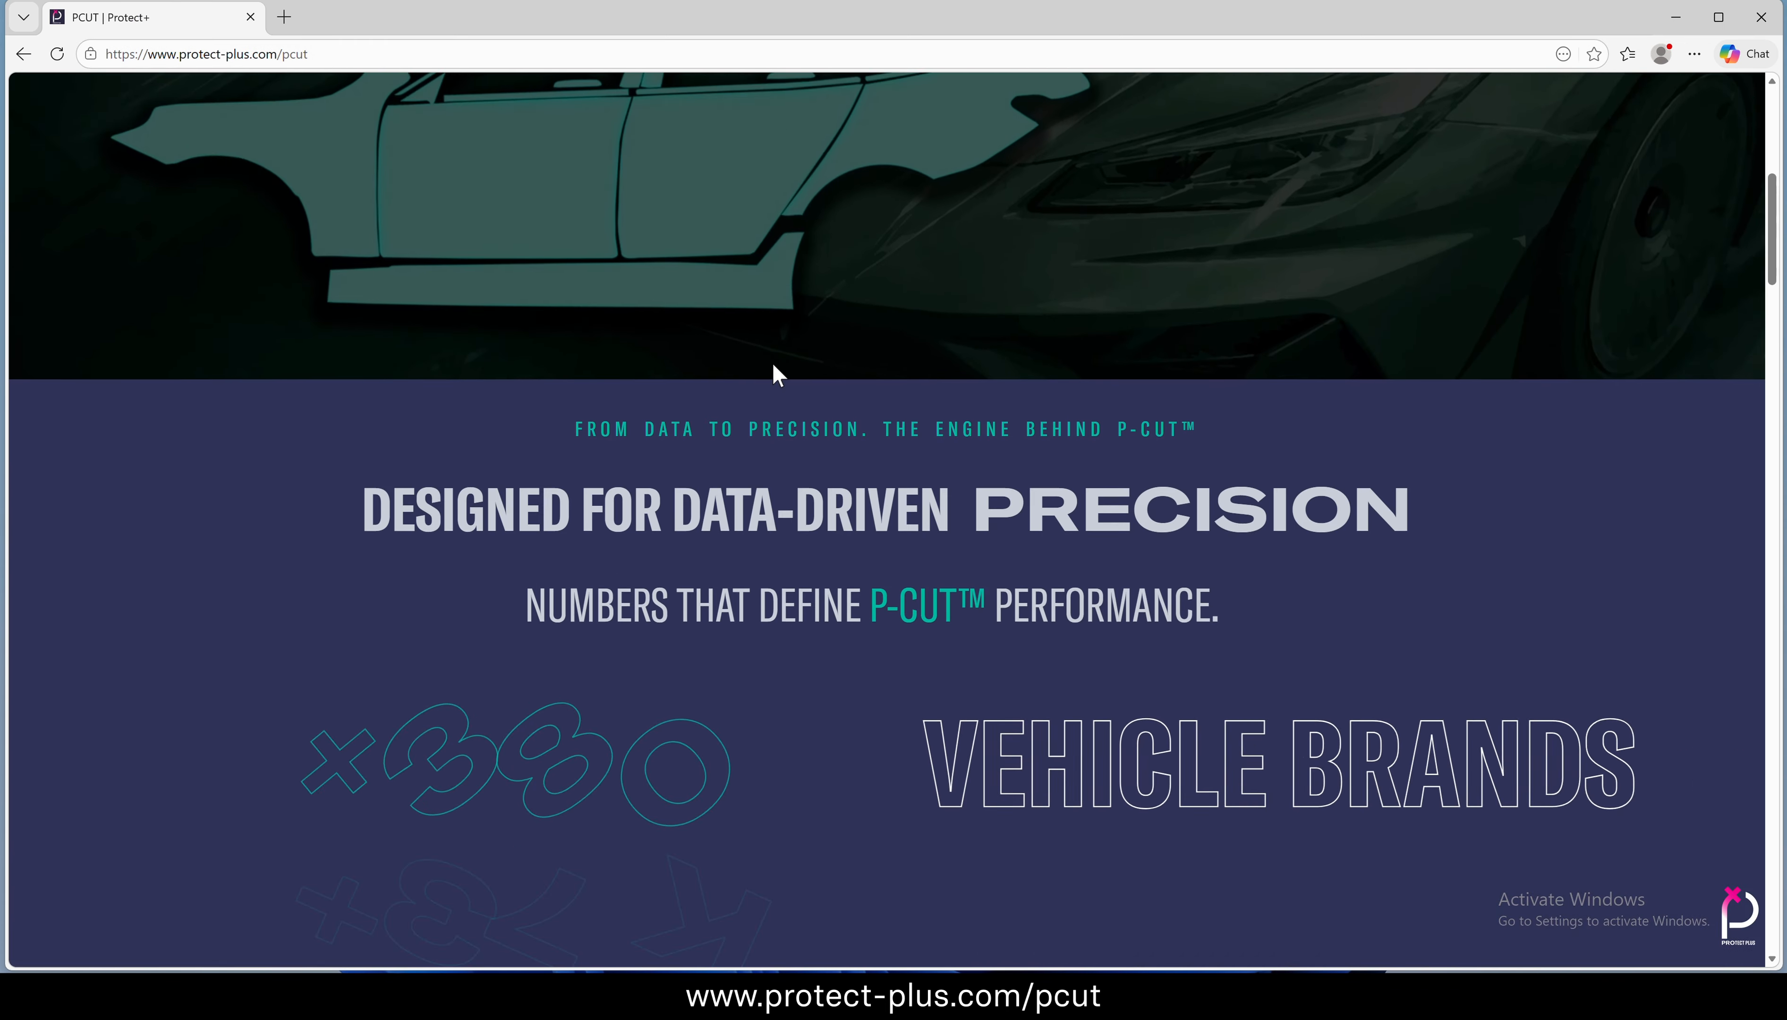
scroll(777, 374, "down", 15)
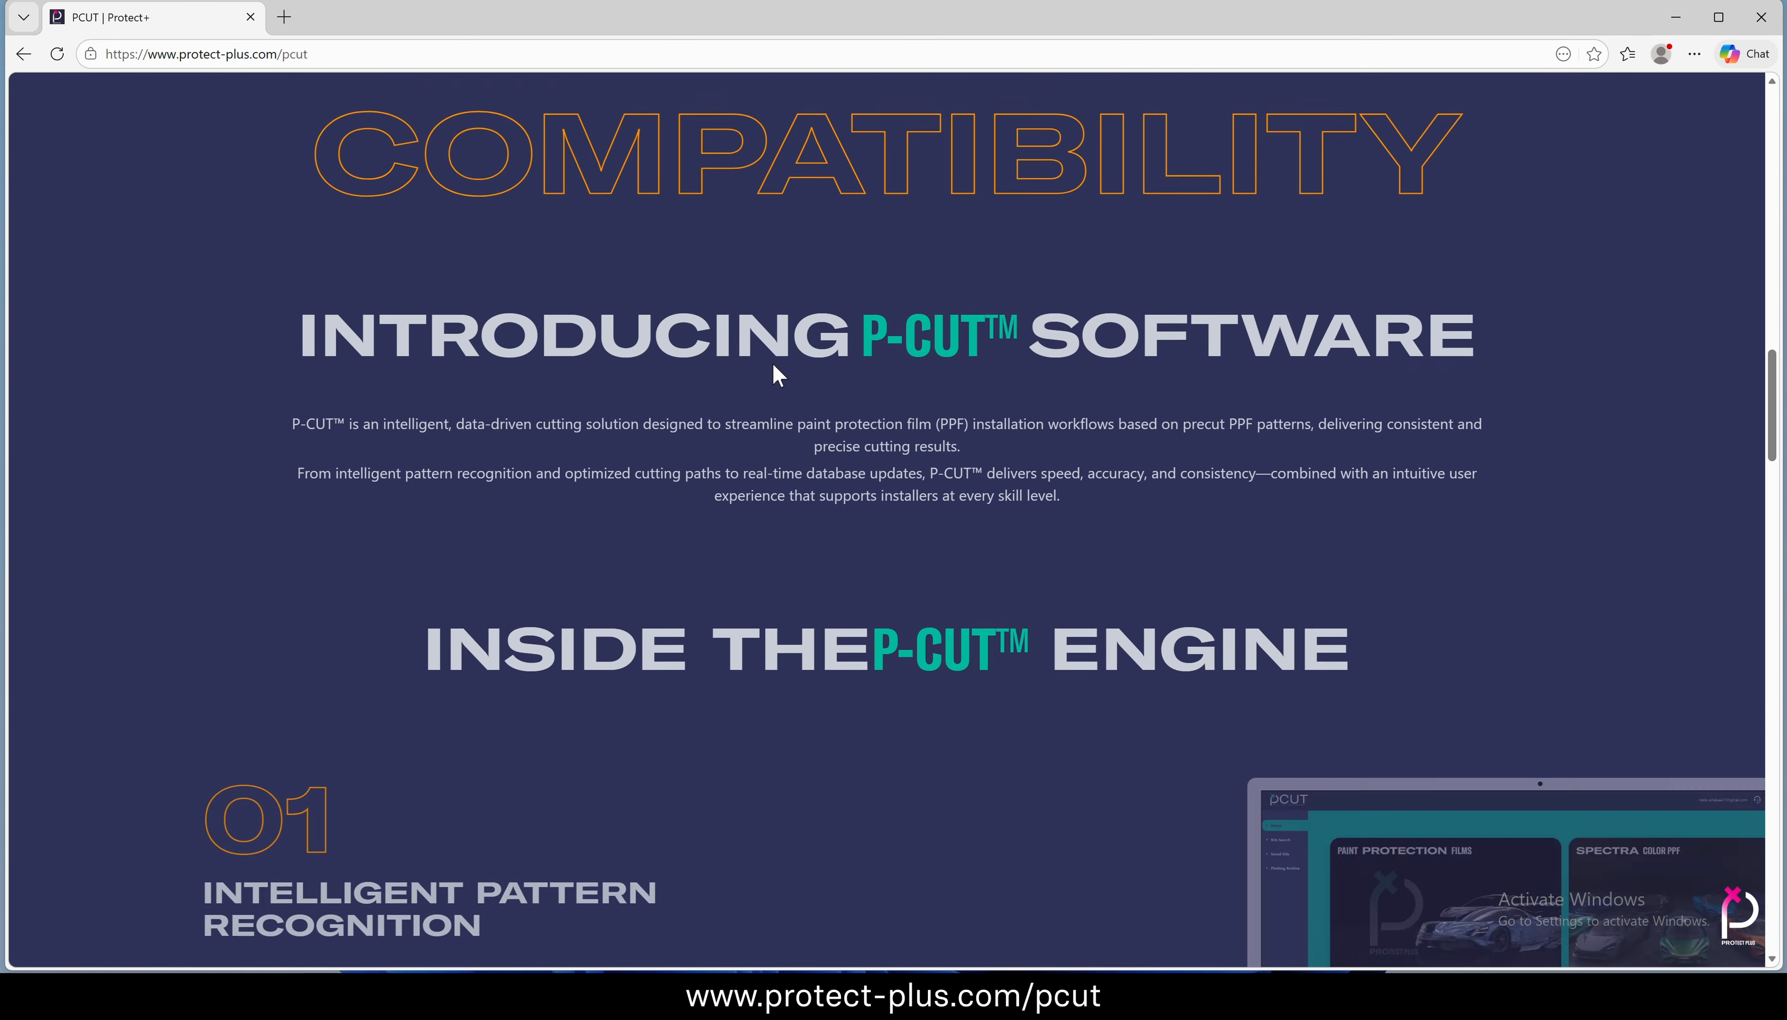
scroll(773, 366, "down", 15)
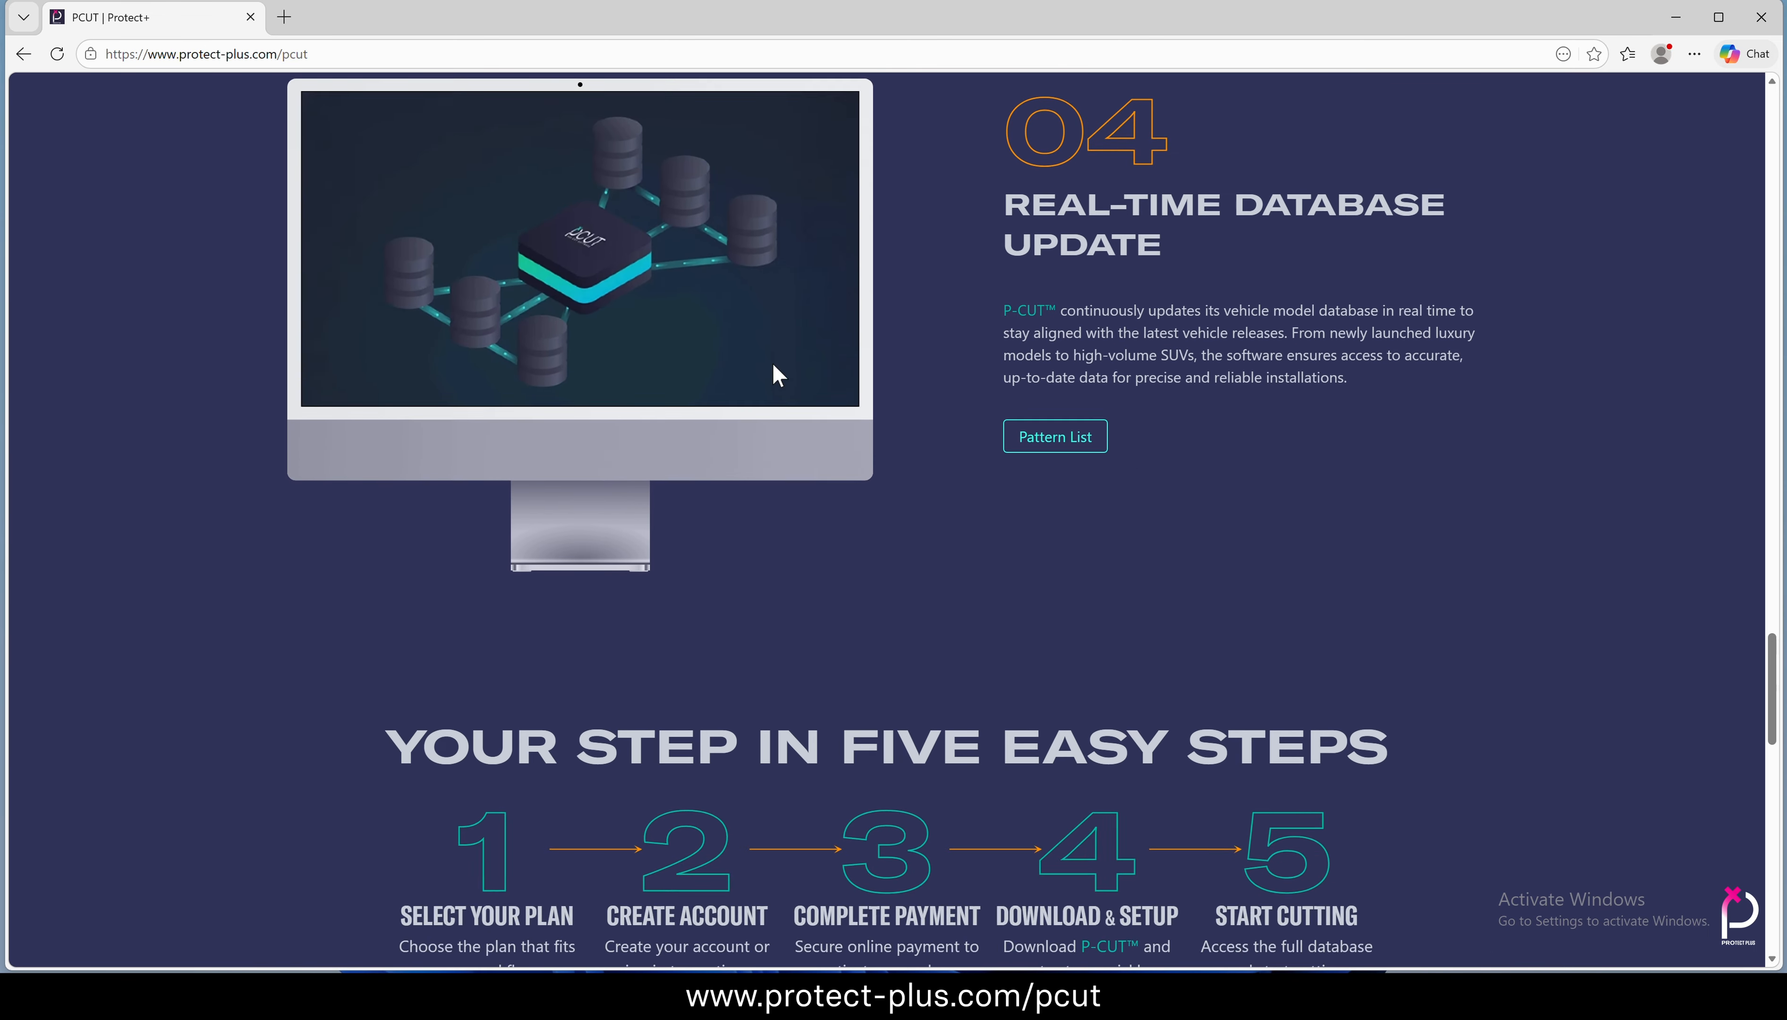
scroll(778, 374, "down", 15)
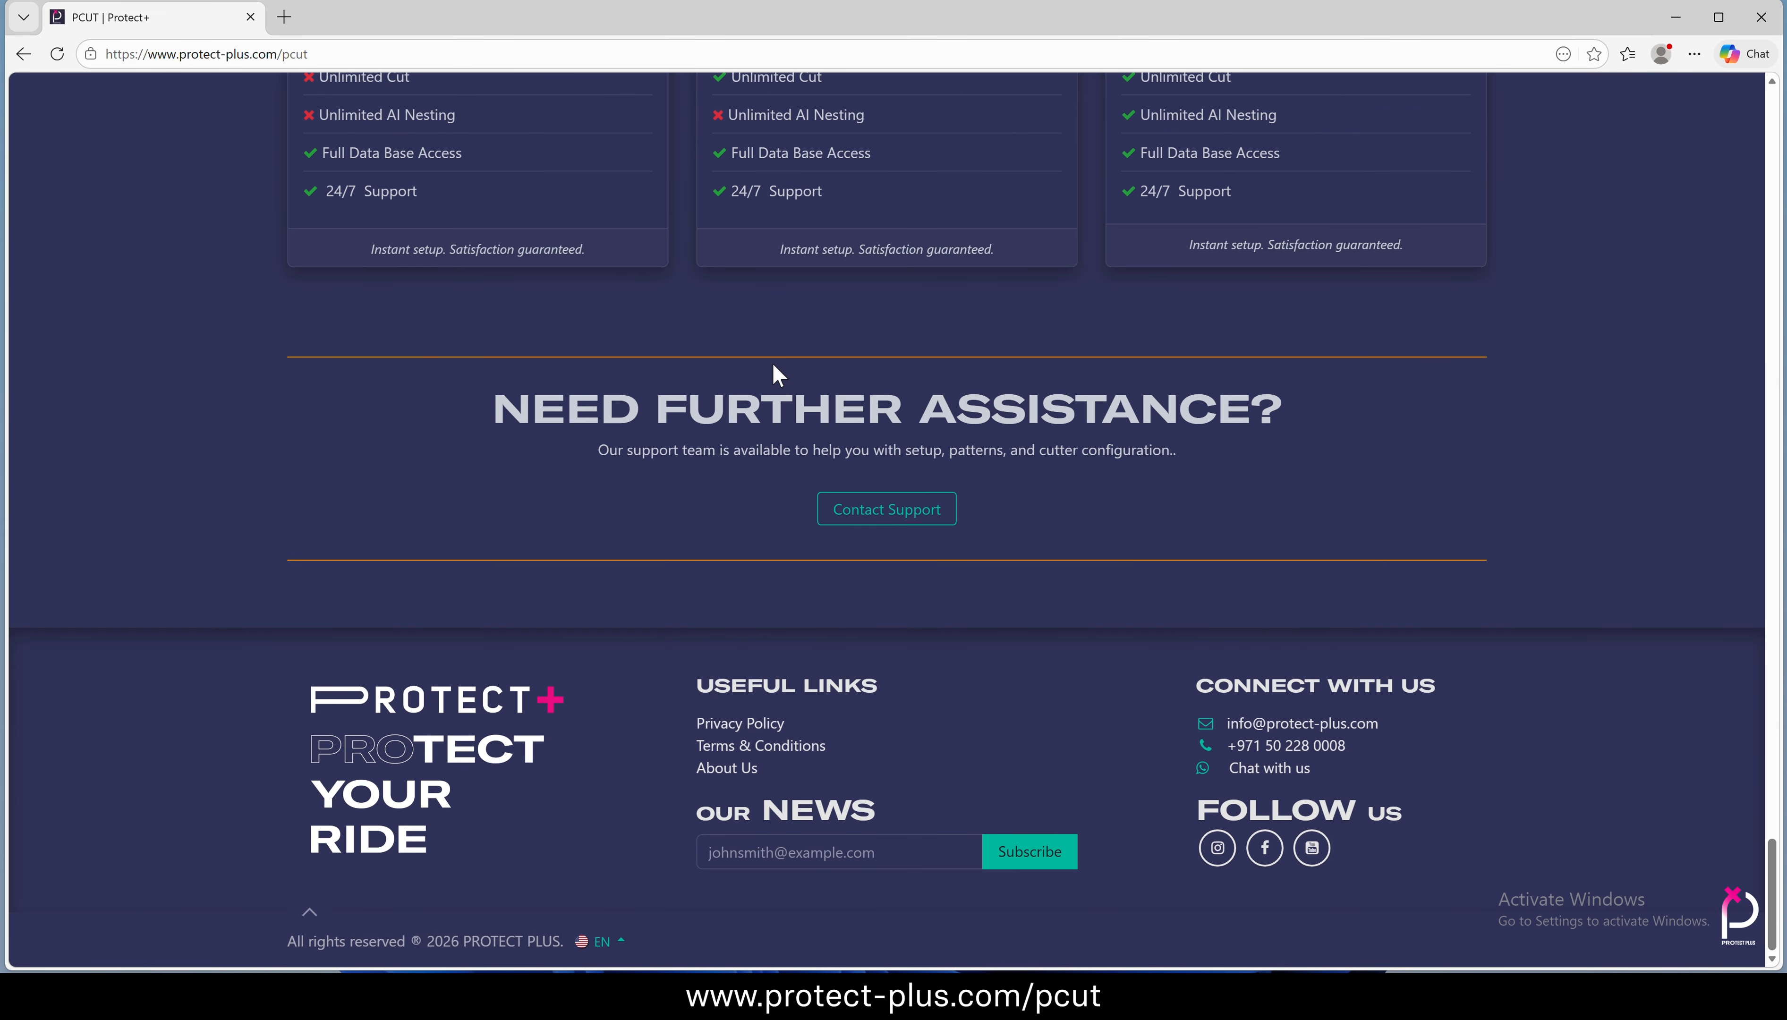
scroll(776, 370, "up", 15)
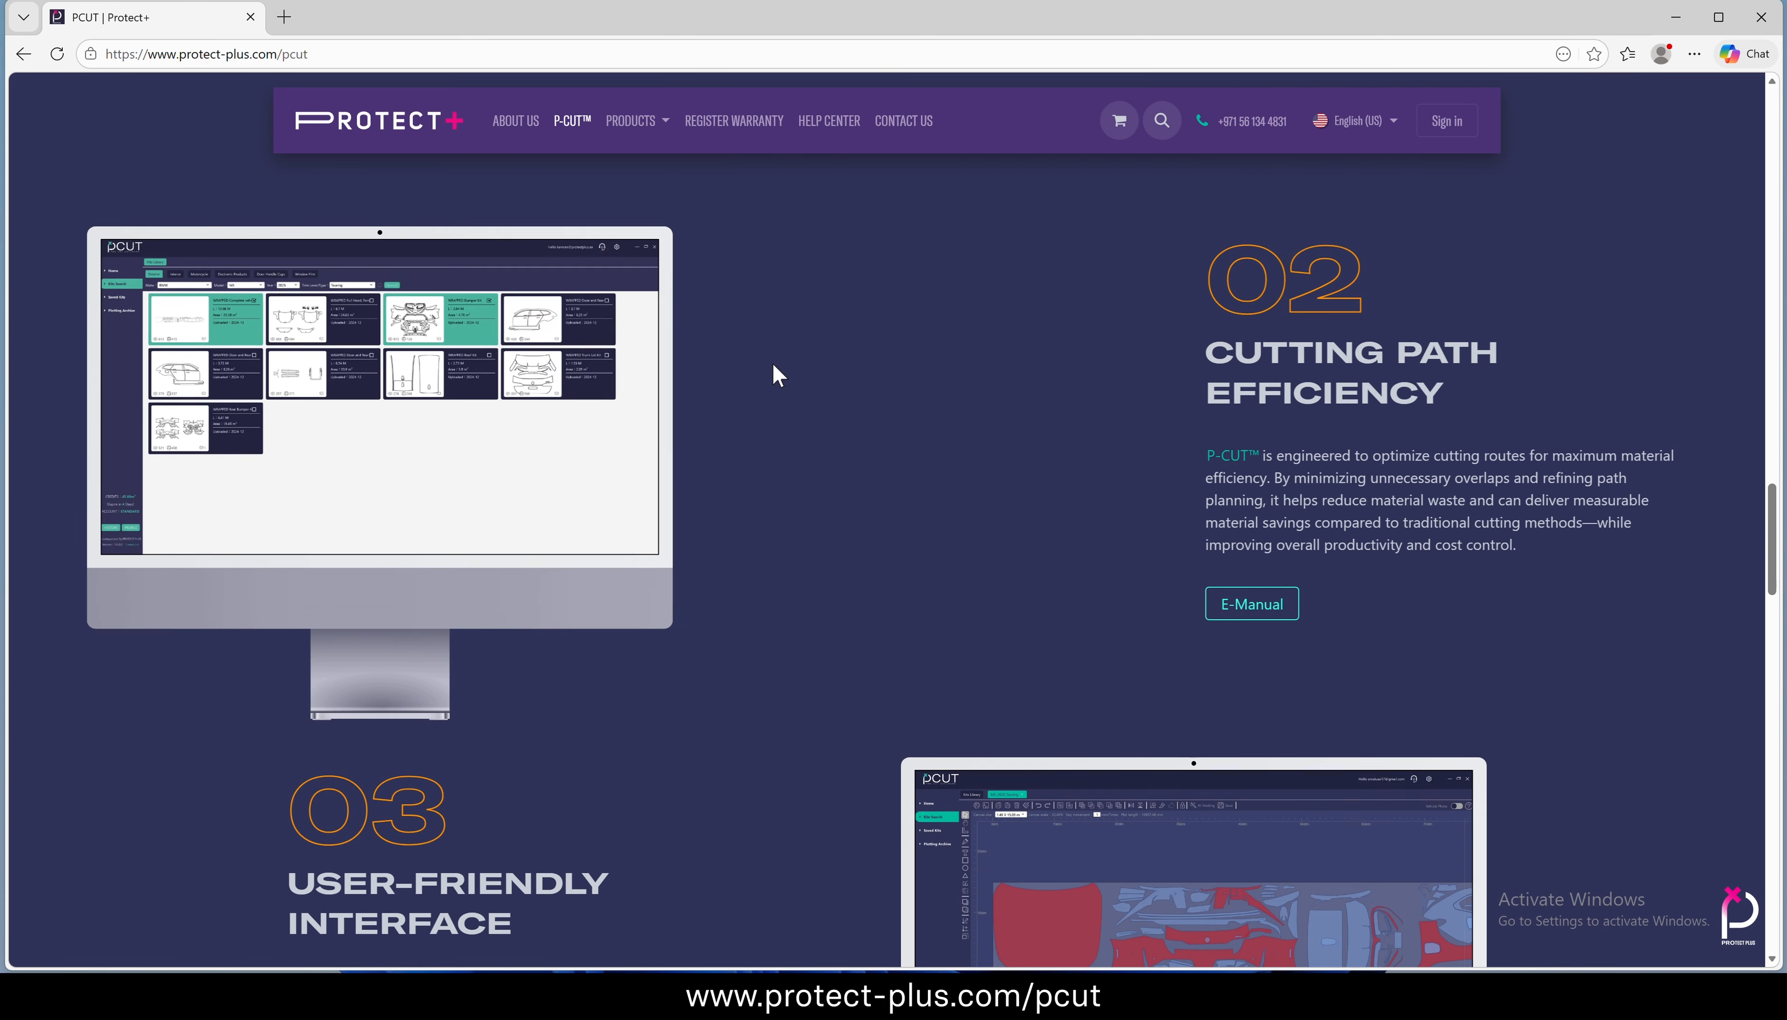
scroll(773, 362, "up", 12)
scroll(772, 363, "down", 8)
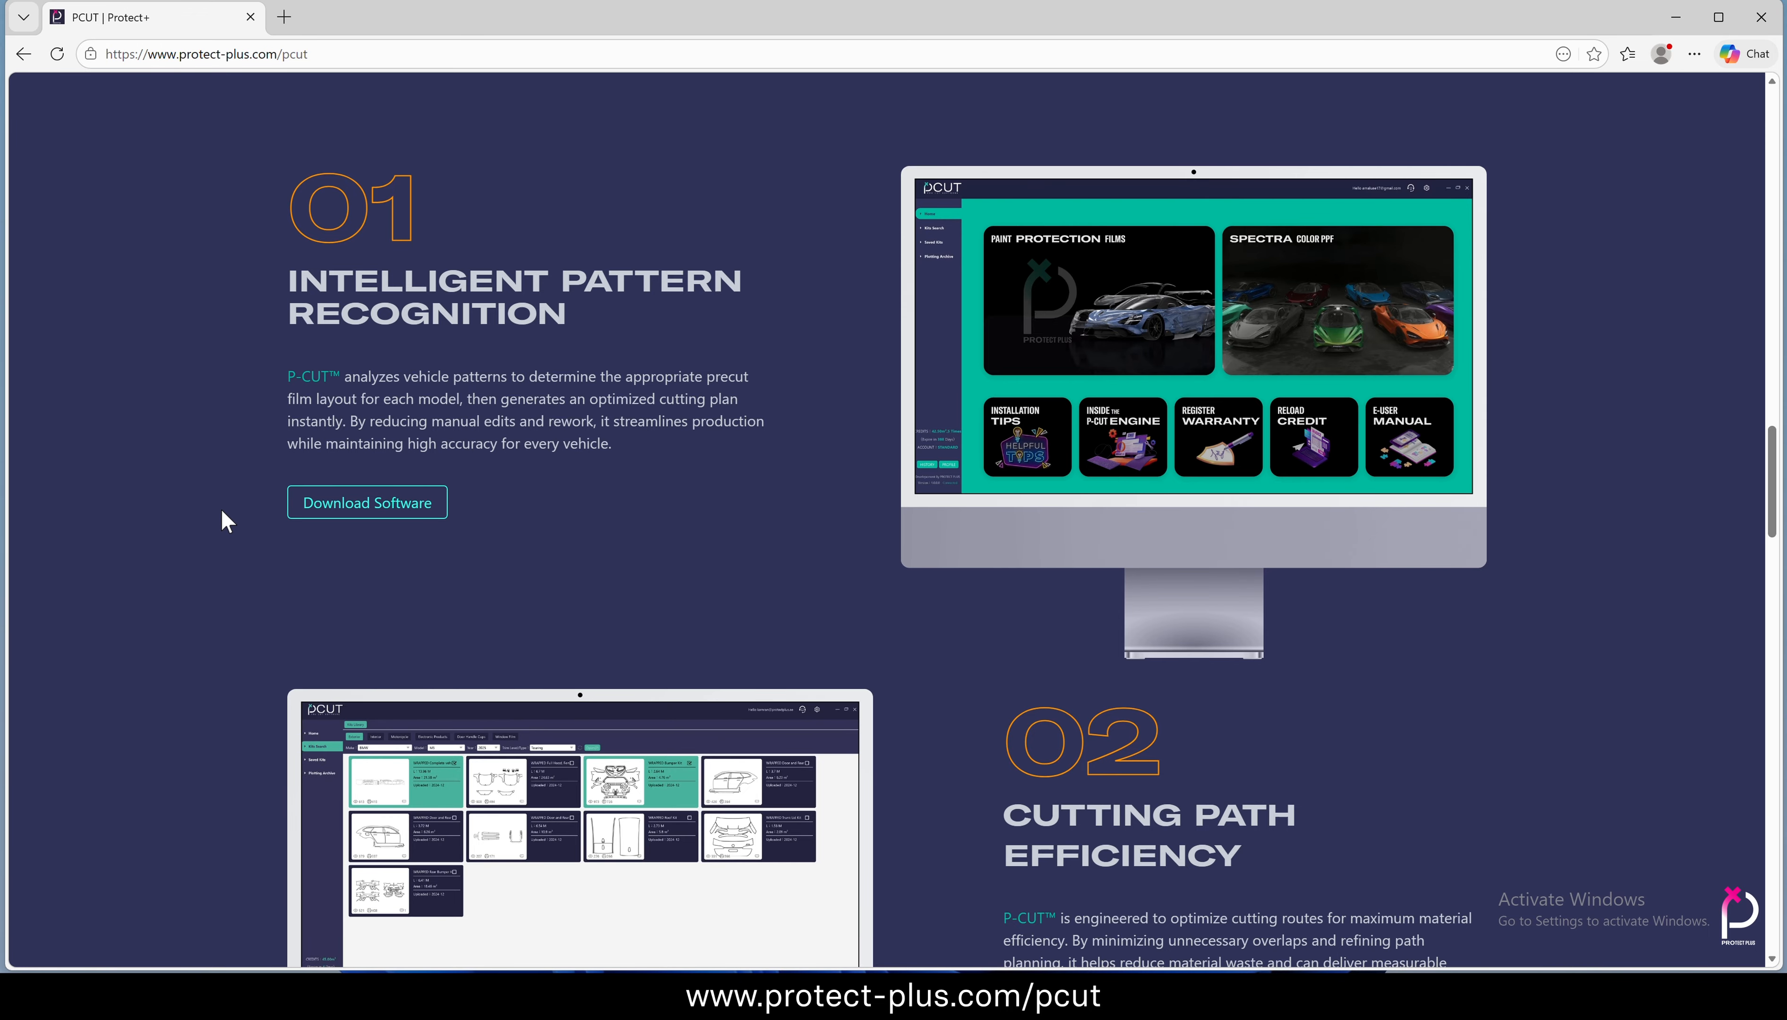
left_click(383, 508)
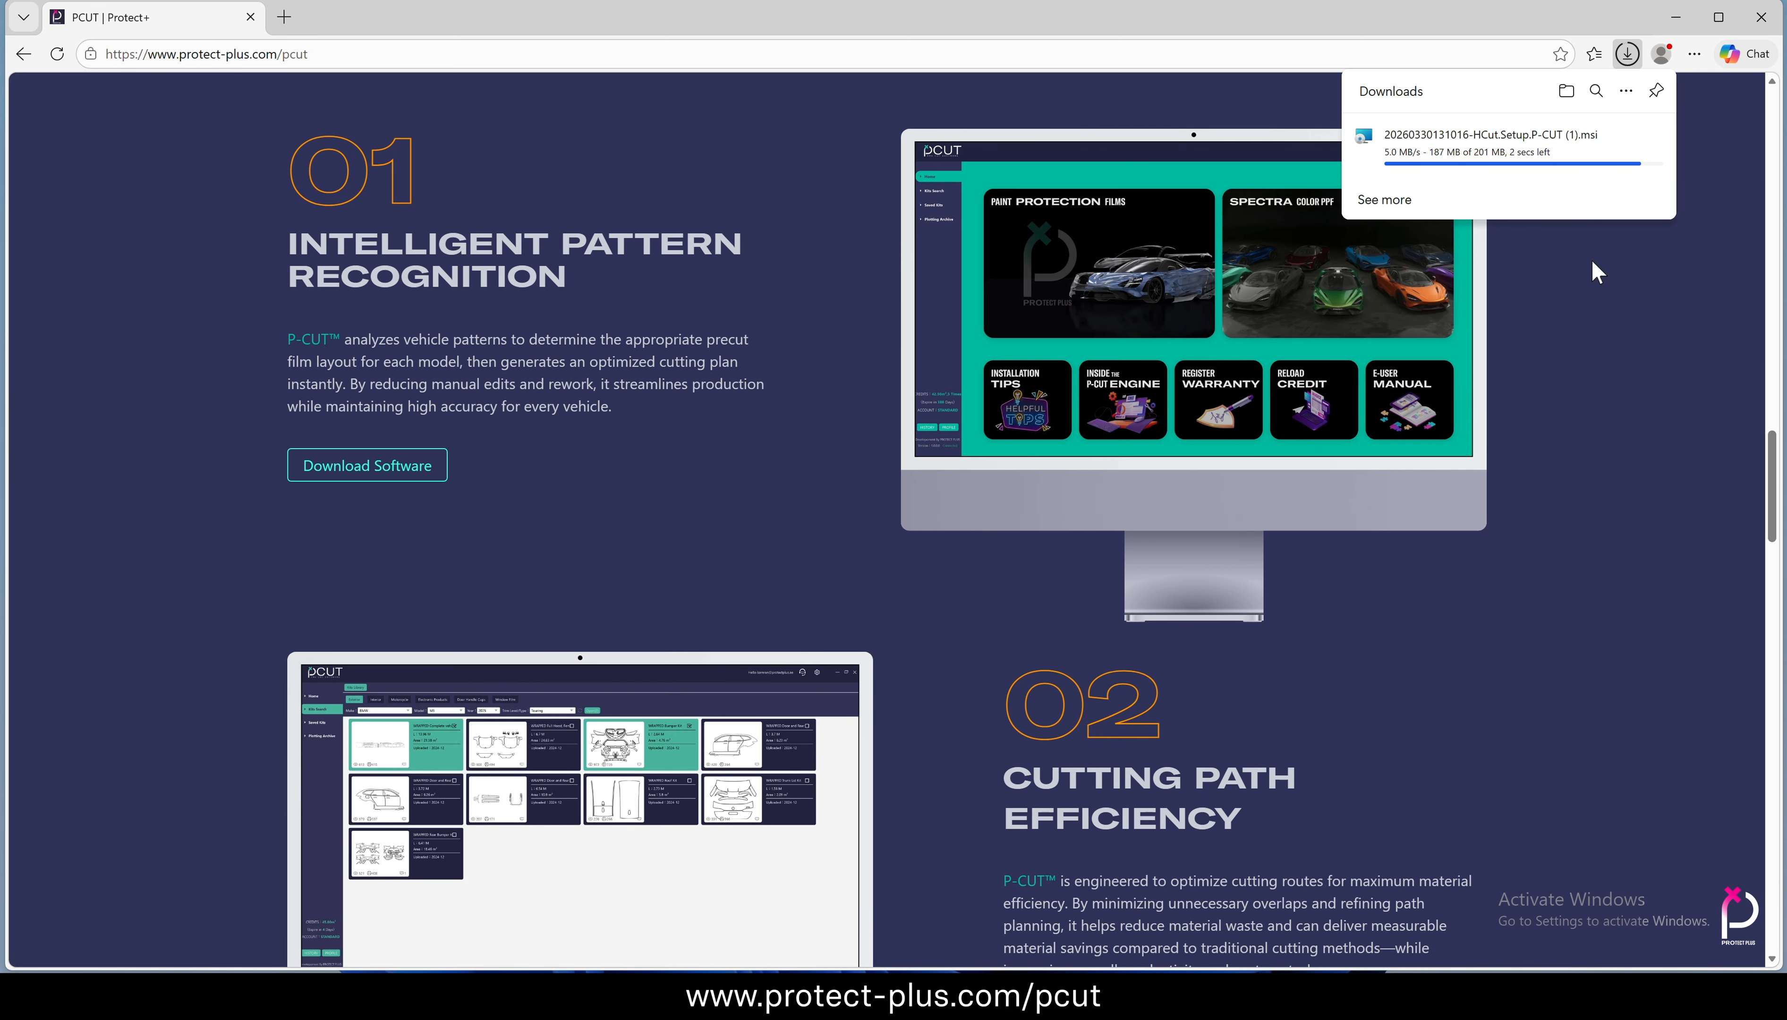
left_click(1761, 17)
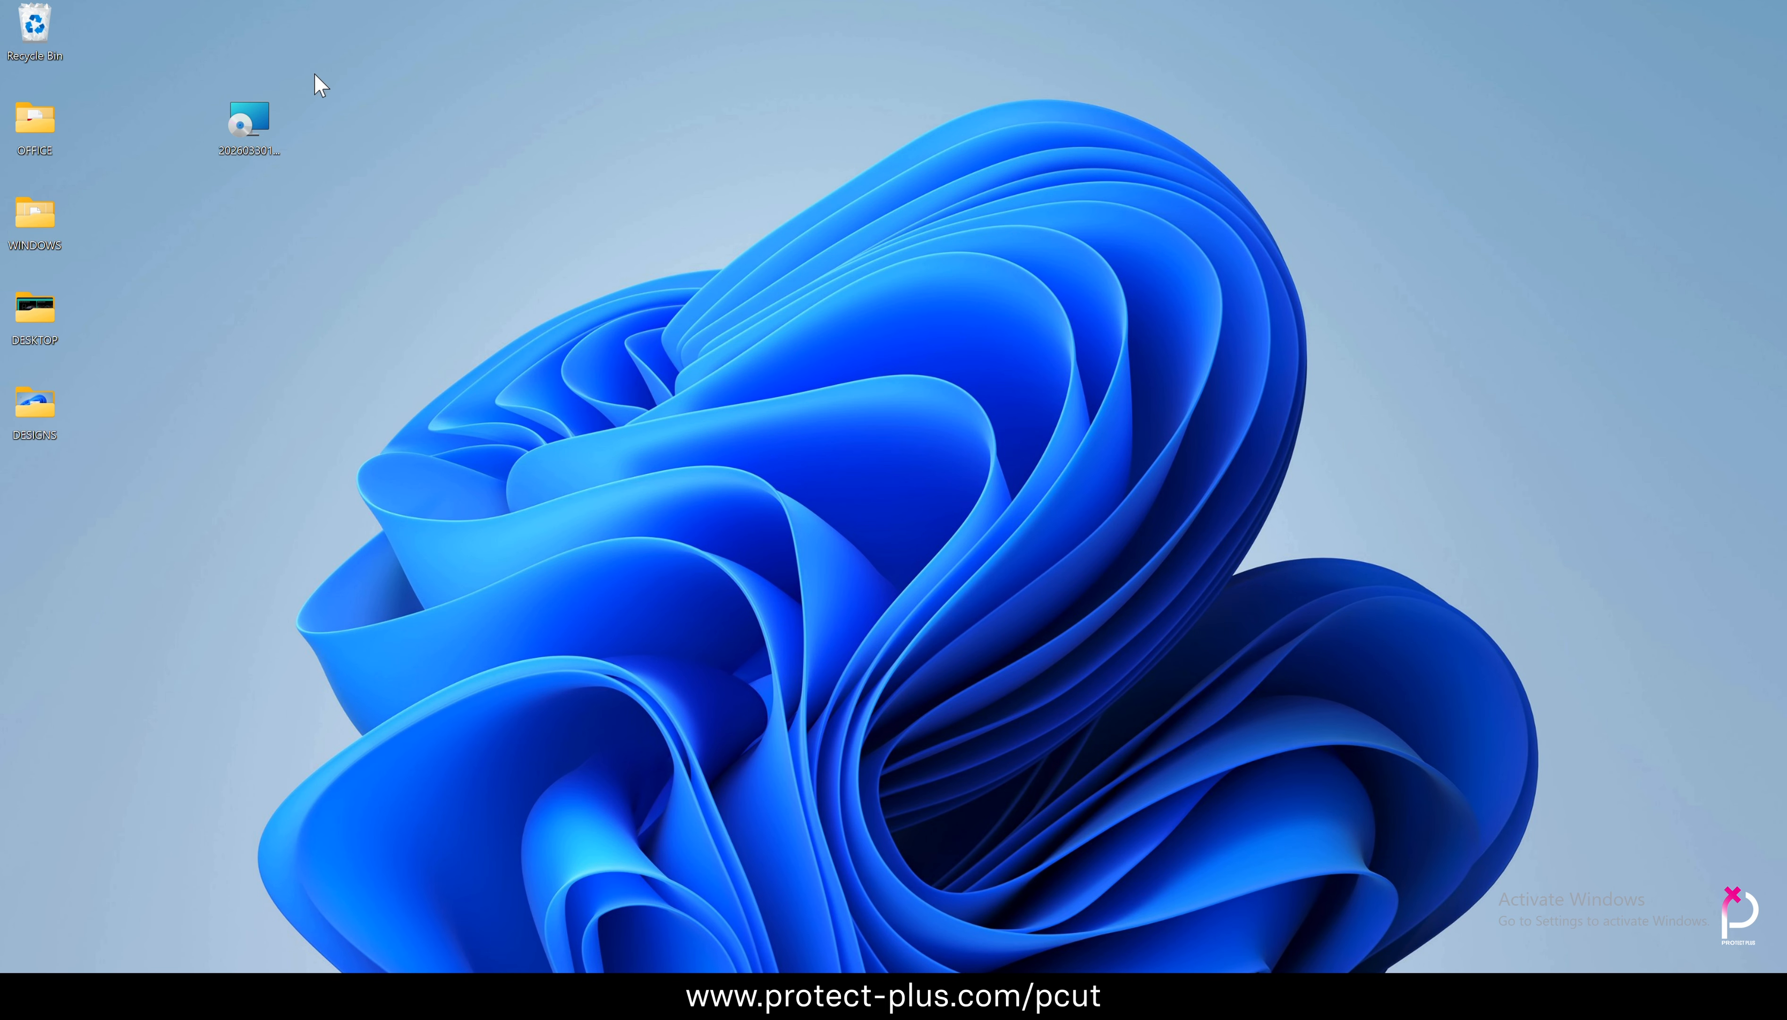
Install P-CUT from the downloaded setup file into C:\Program Files\PROTECT PLUS\P-CUT\ for the current account only
double_click(252, 119)
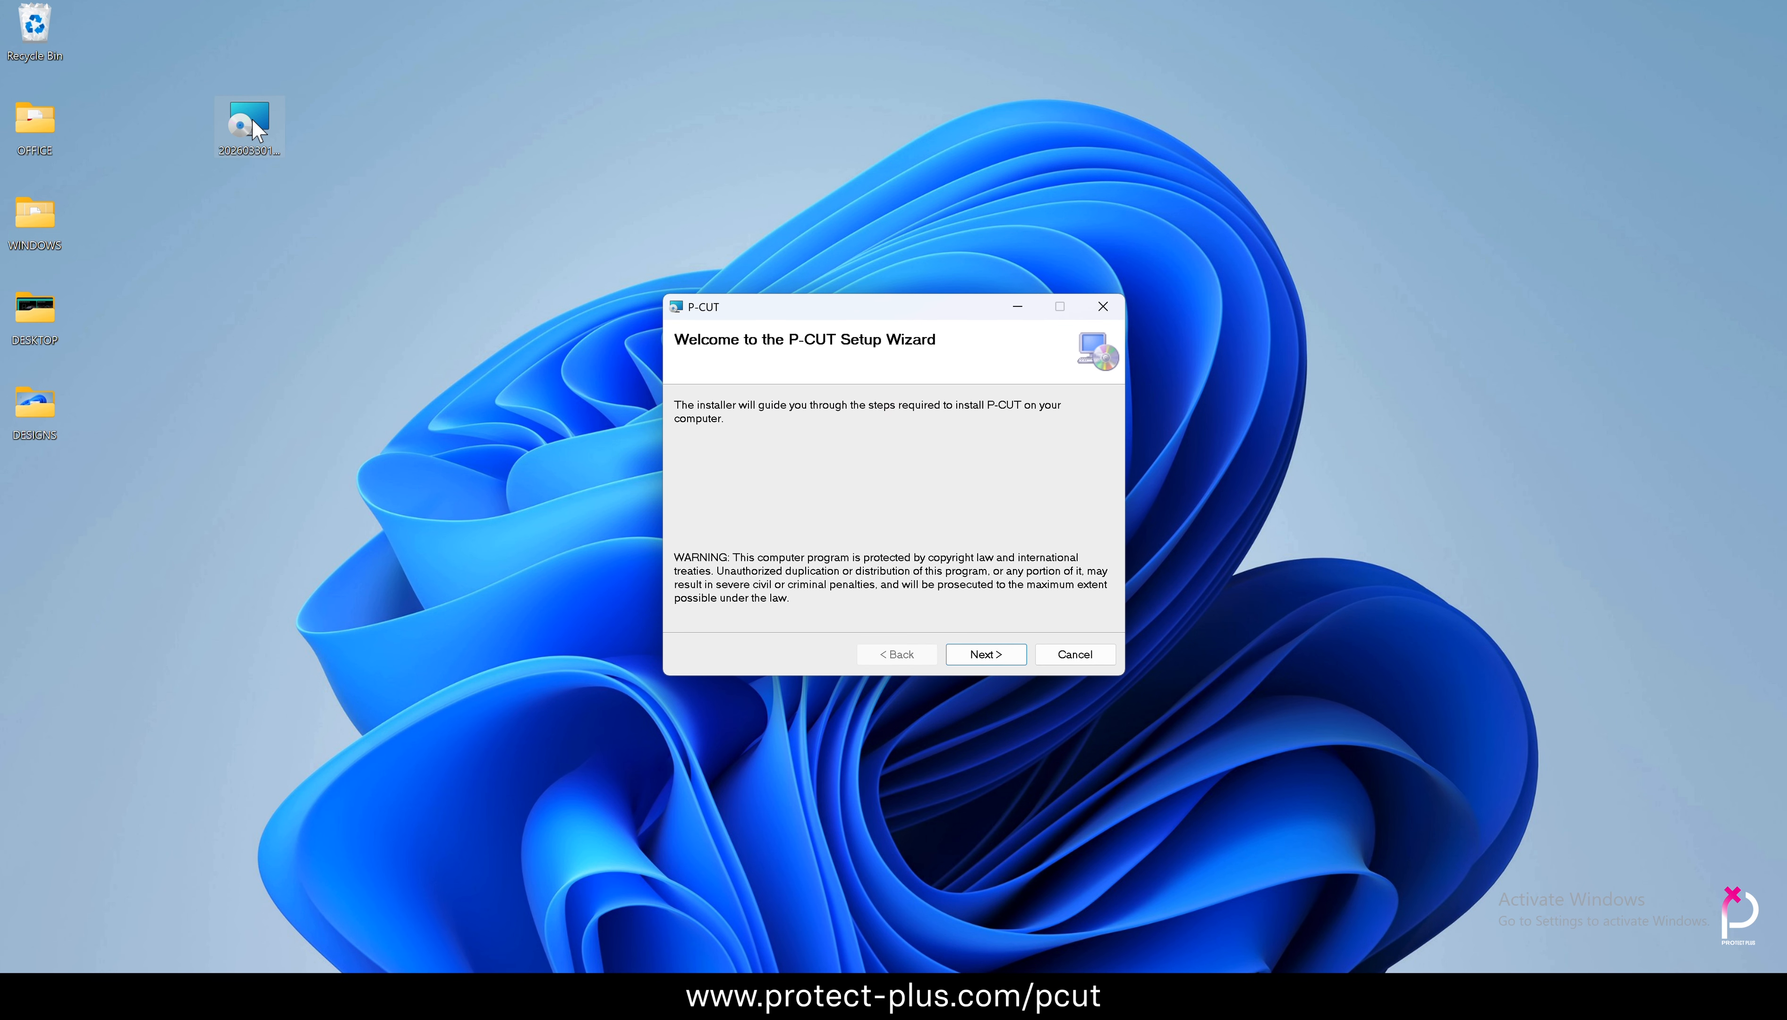
left_click(995, 653)
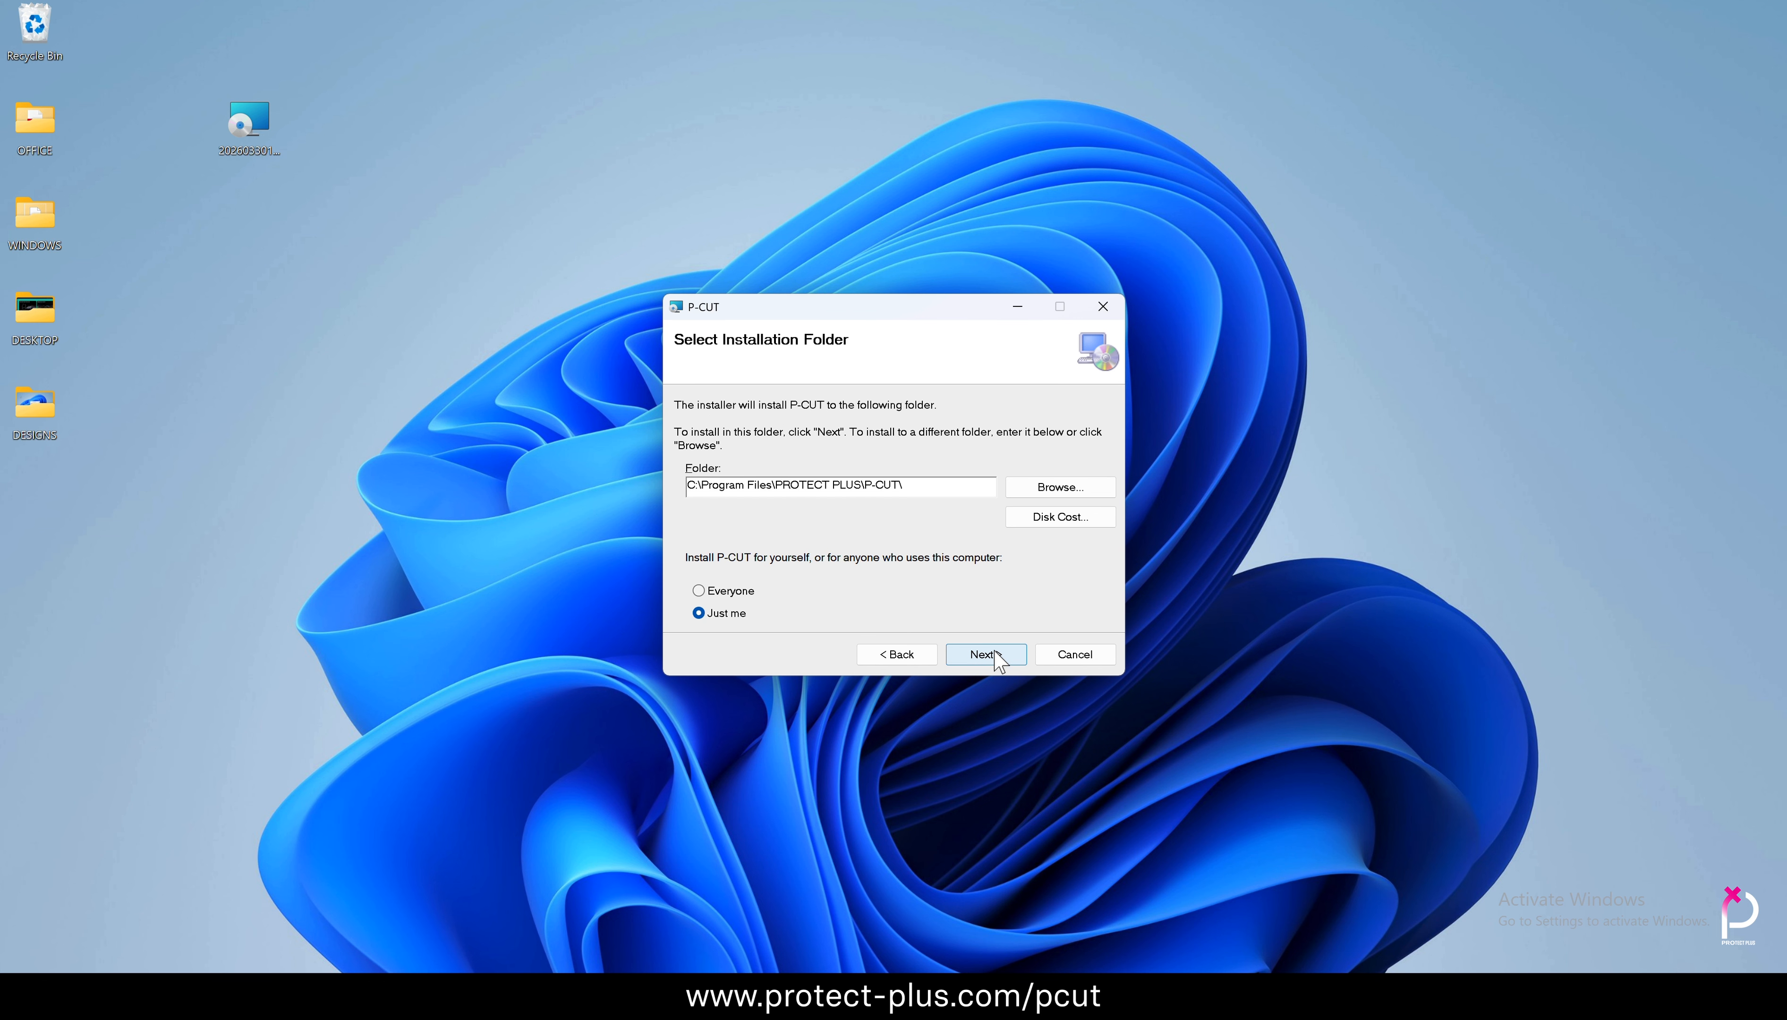
left_click(993, 653)
left_click(991, 653)
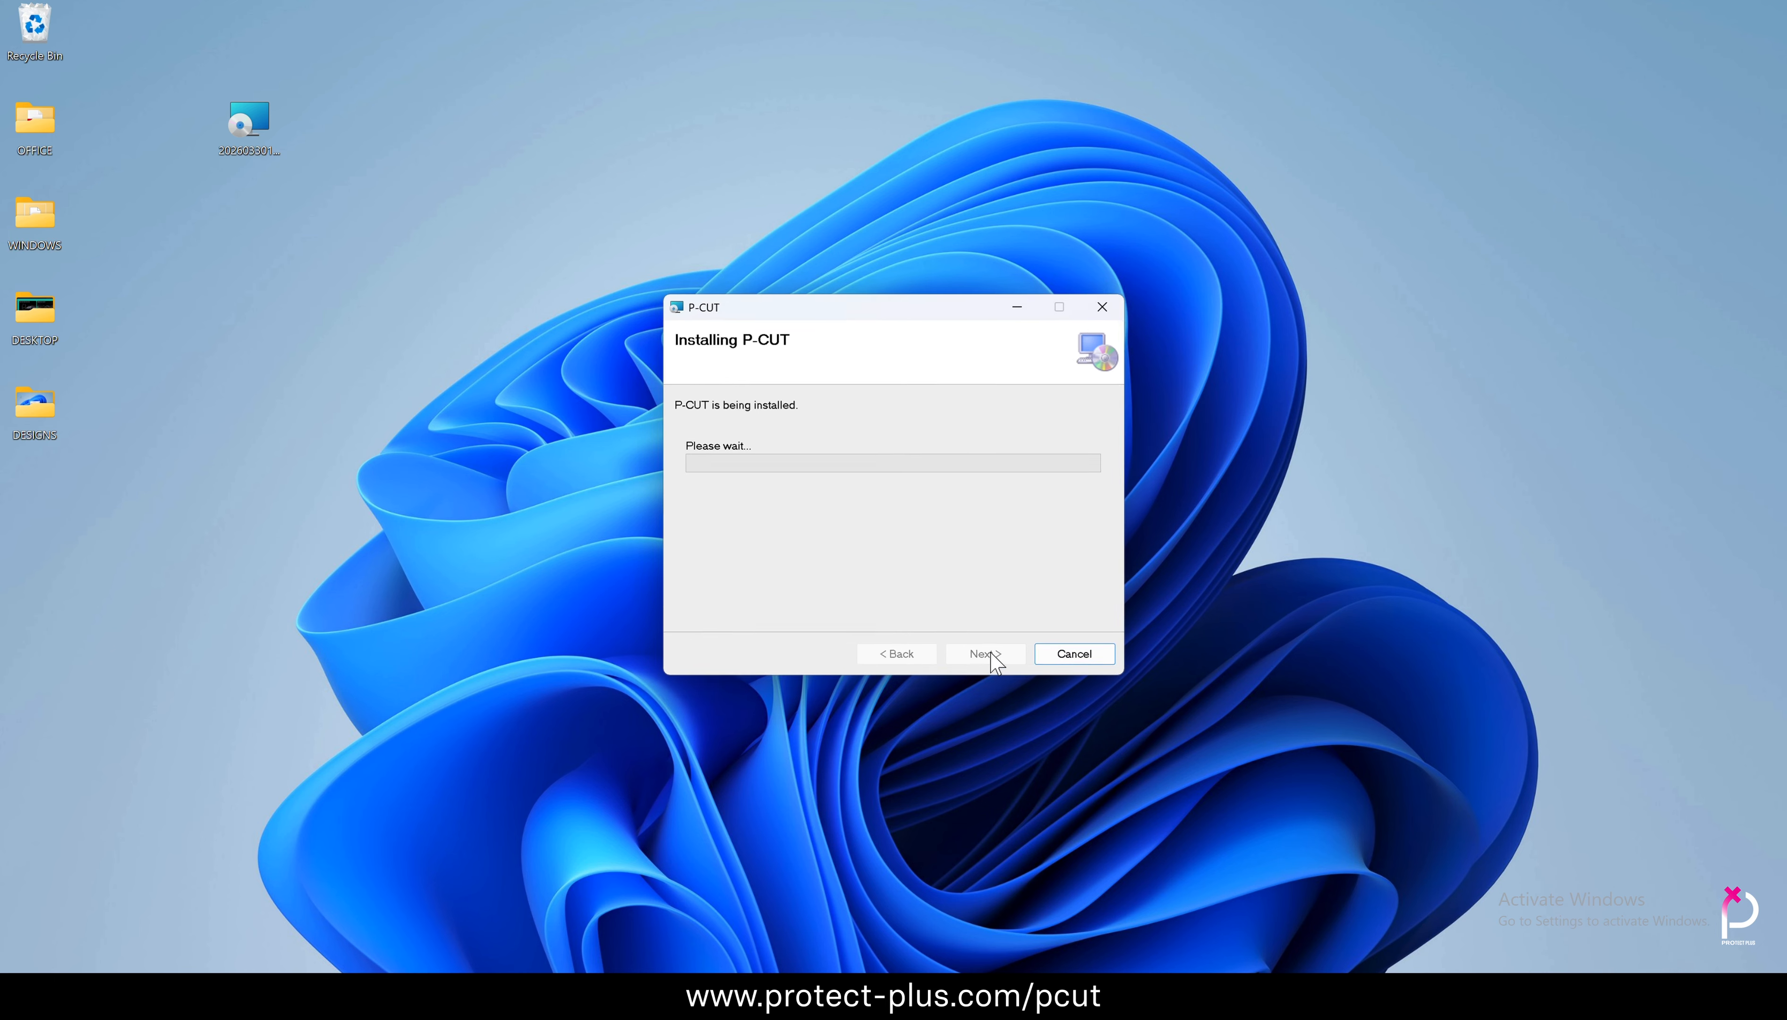
left_click(812, 644)
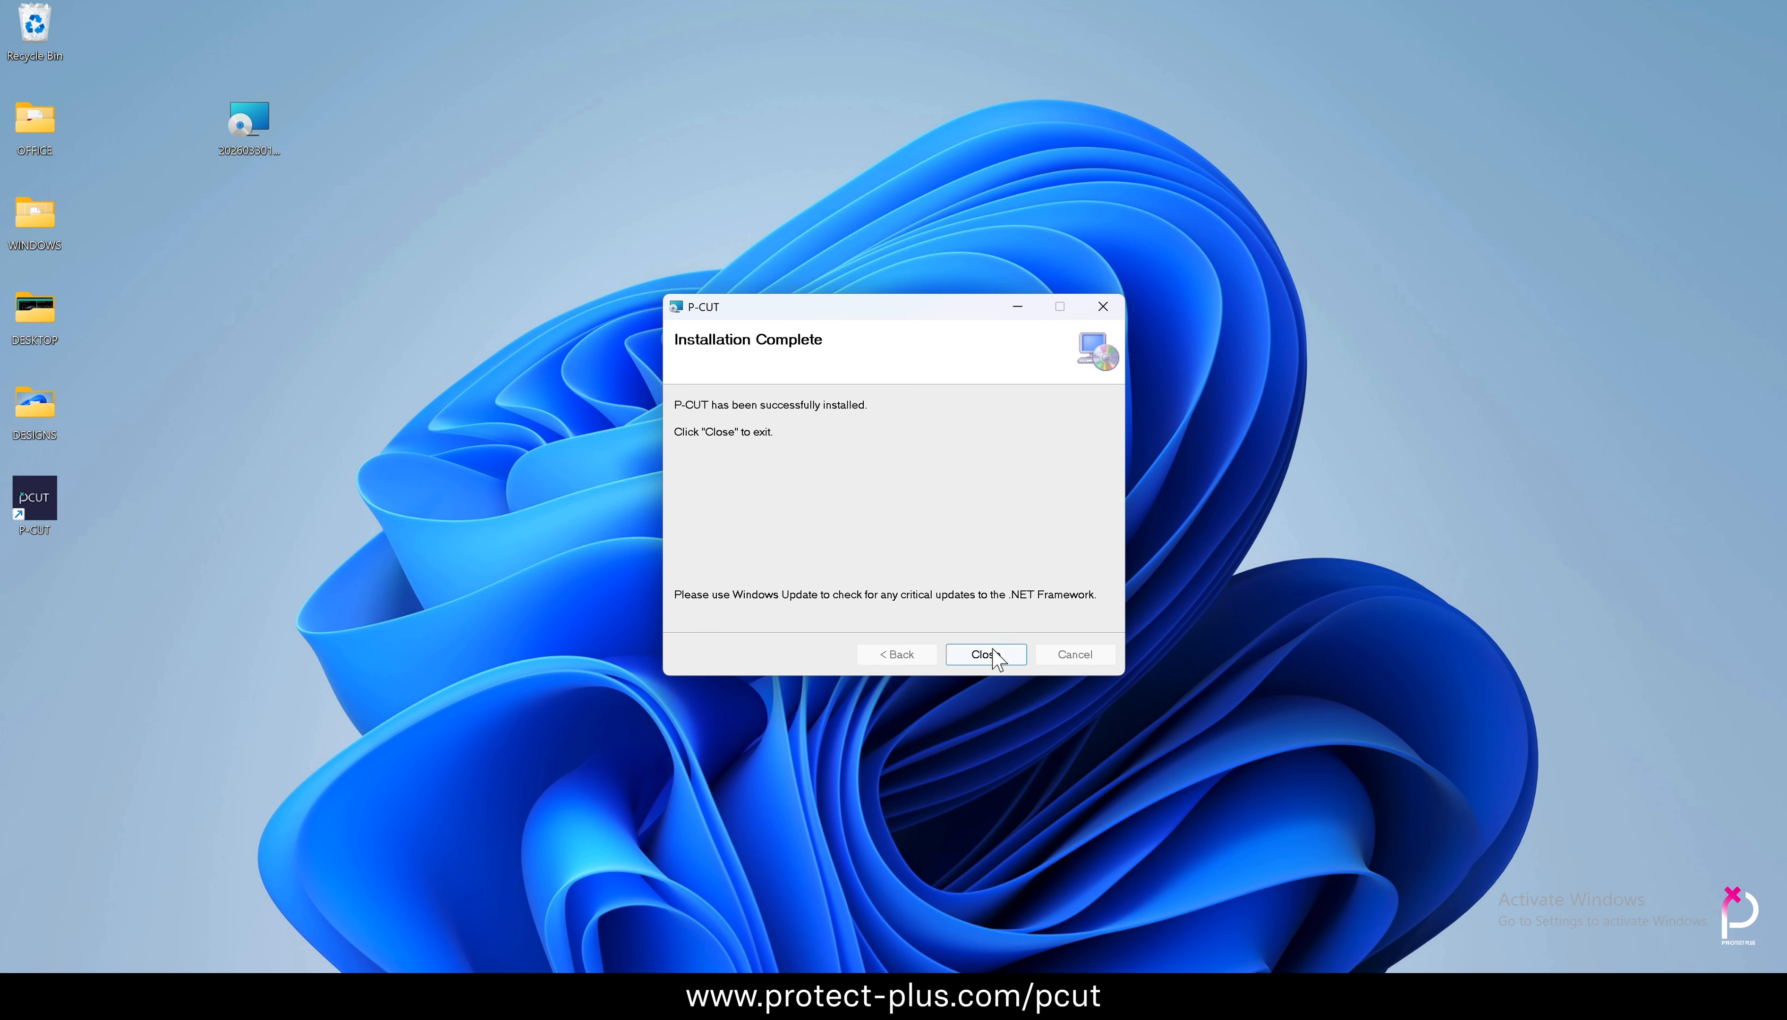
left_click(987, 654)
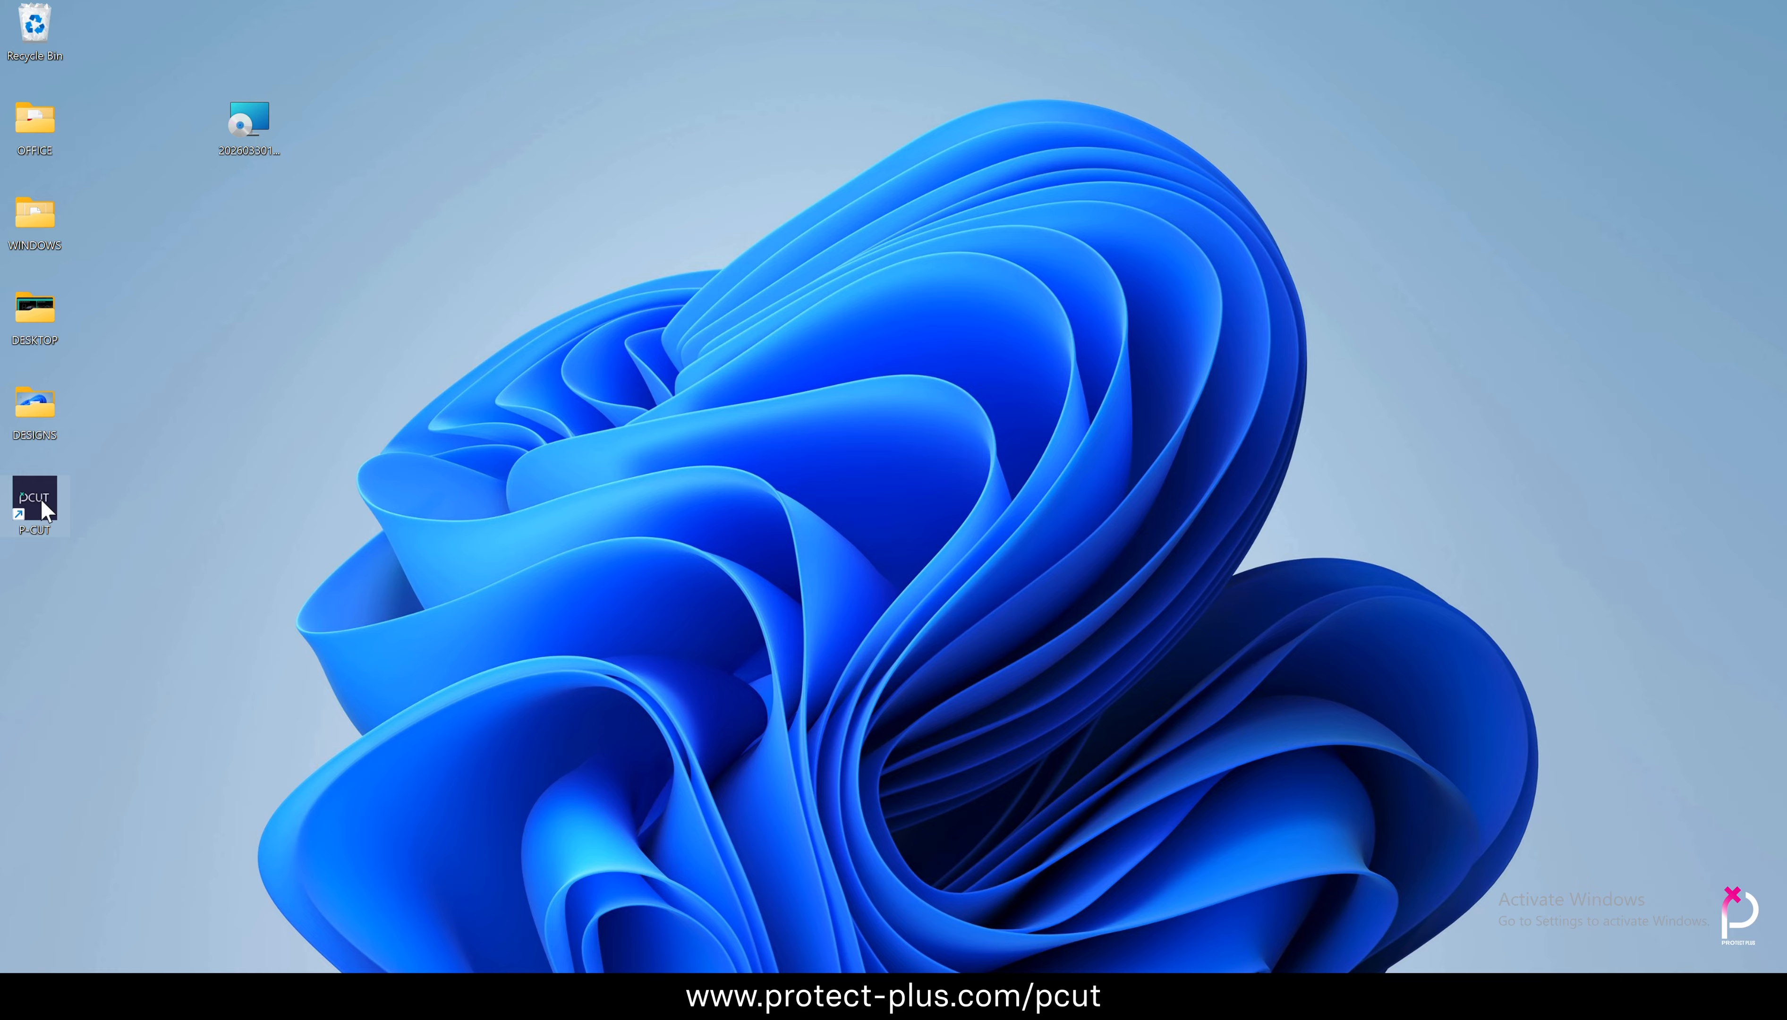
Launch P-CUT from its desktop shortcut and bring up the email registration form
left_click_drag(42, 500, 411, 130)
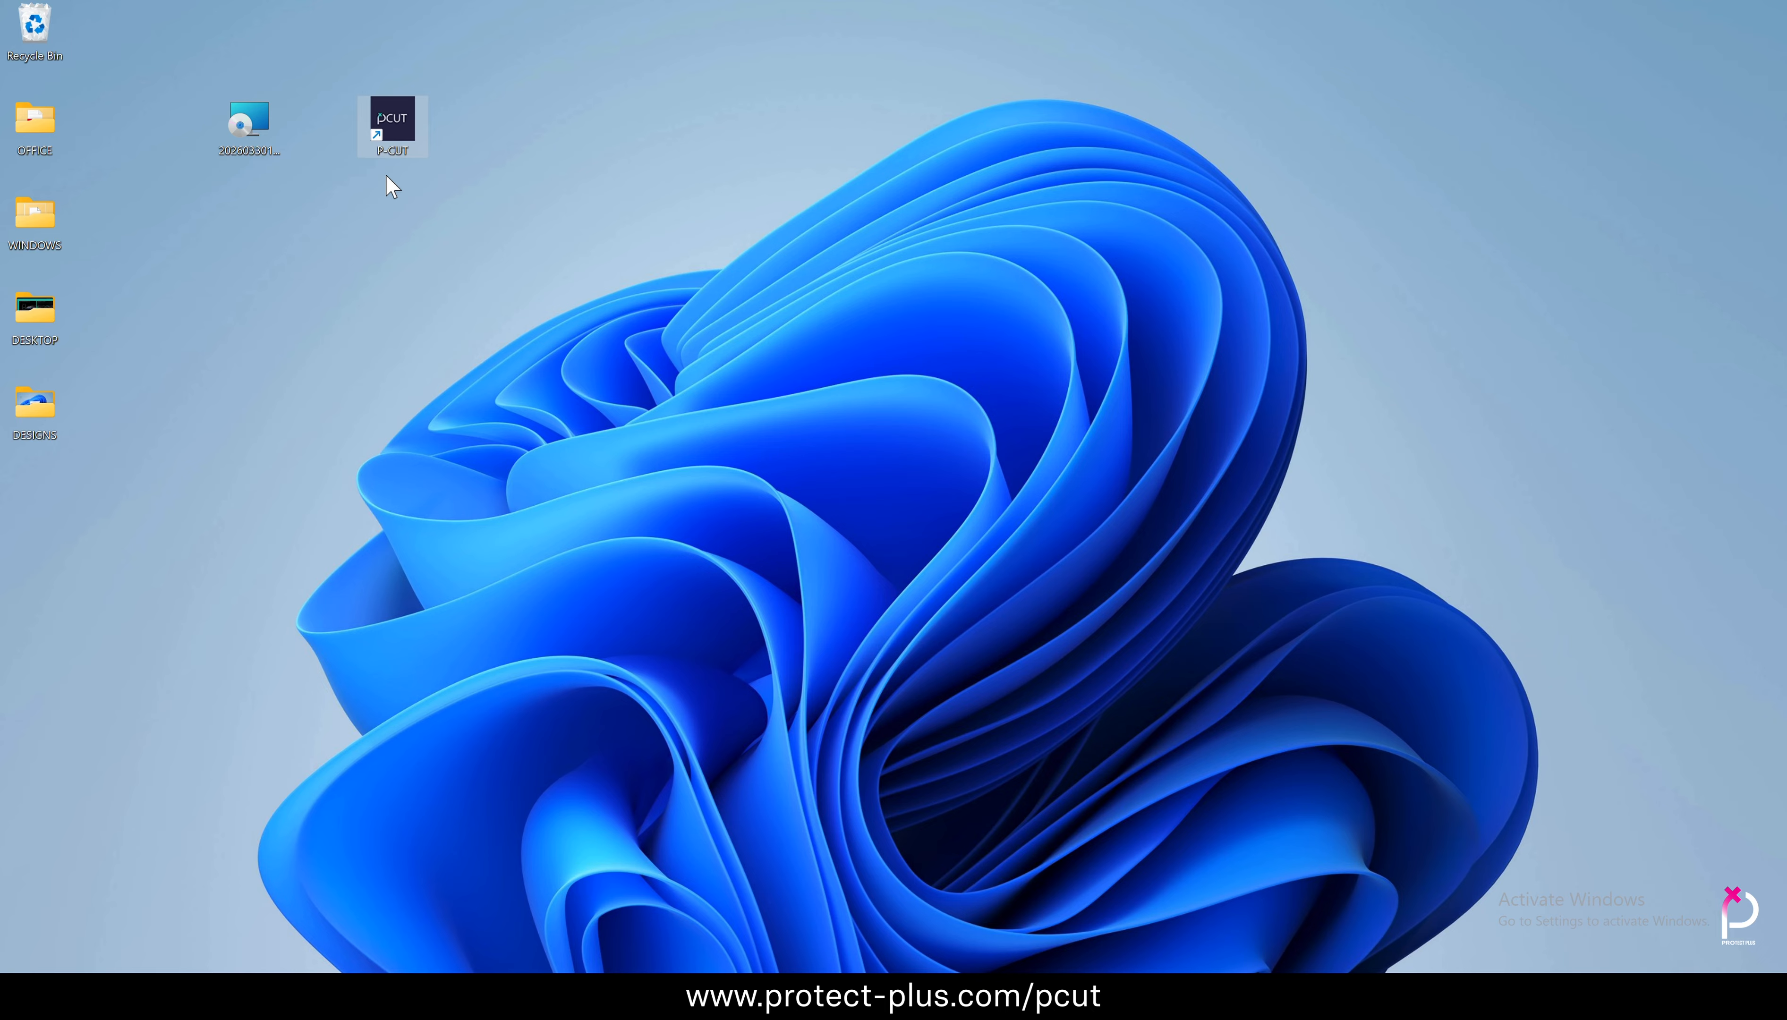
double_click(406, 114)
left_click(840, 670)
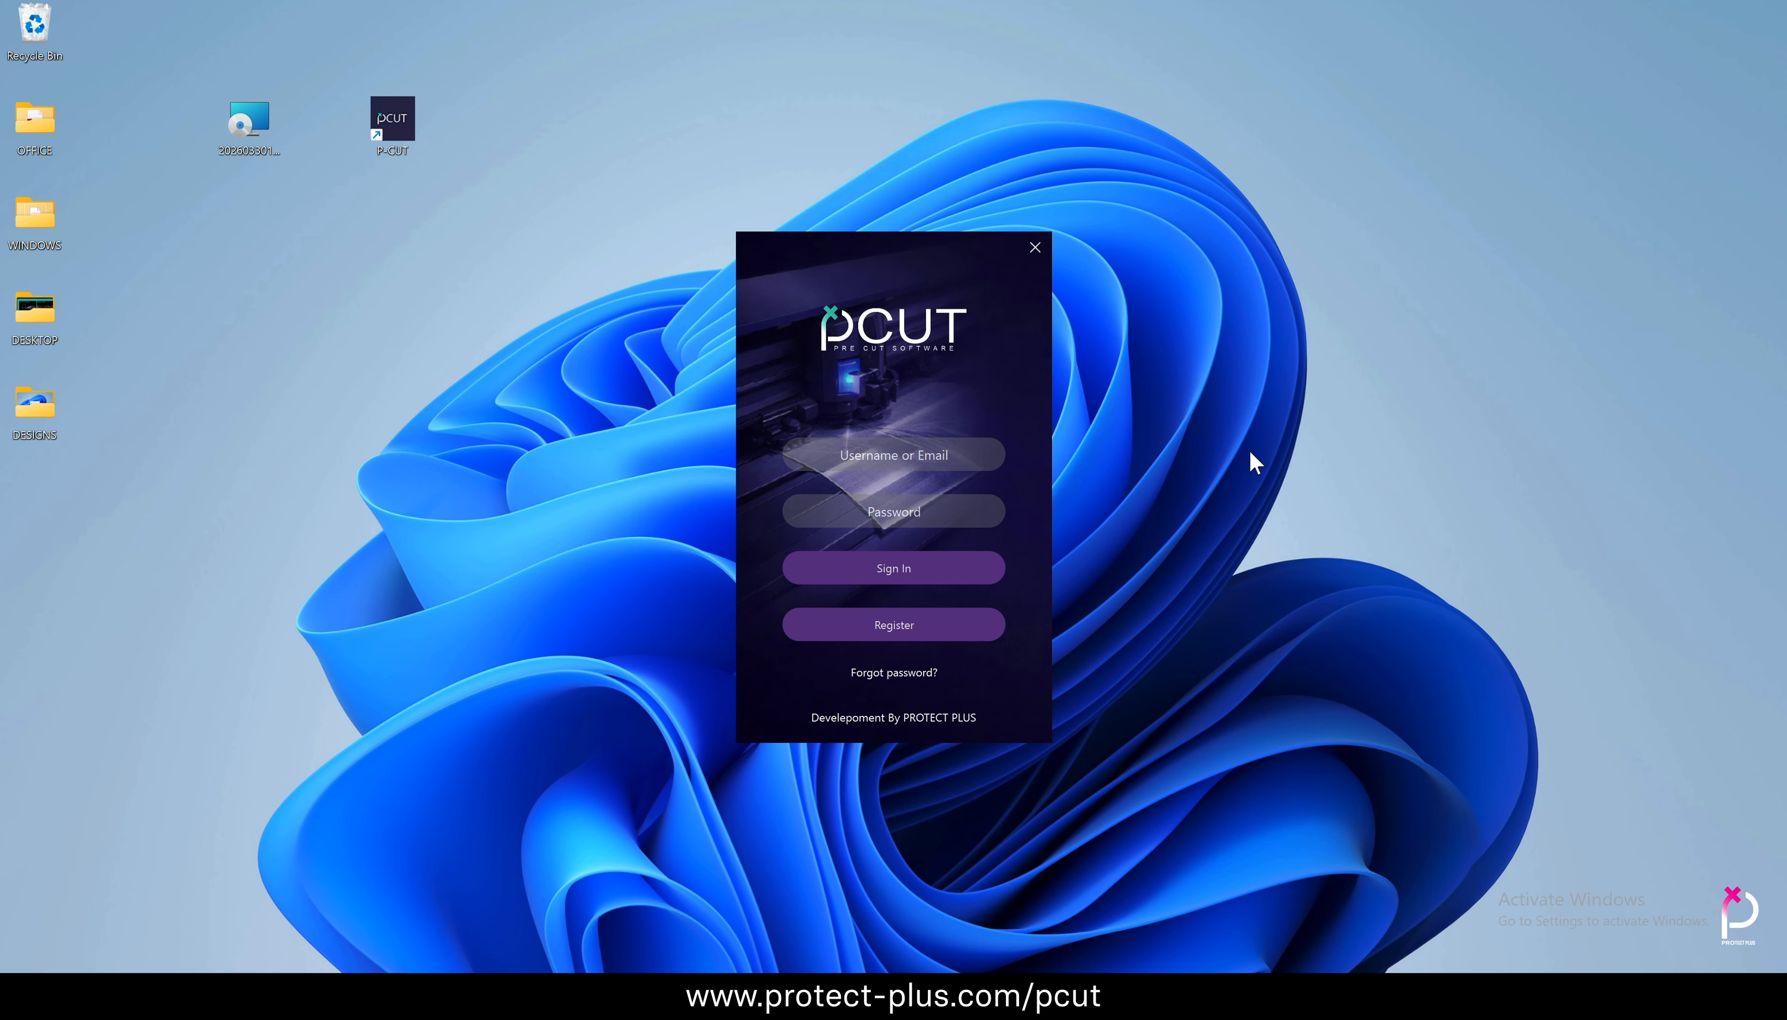
left_click(897, 627)
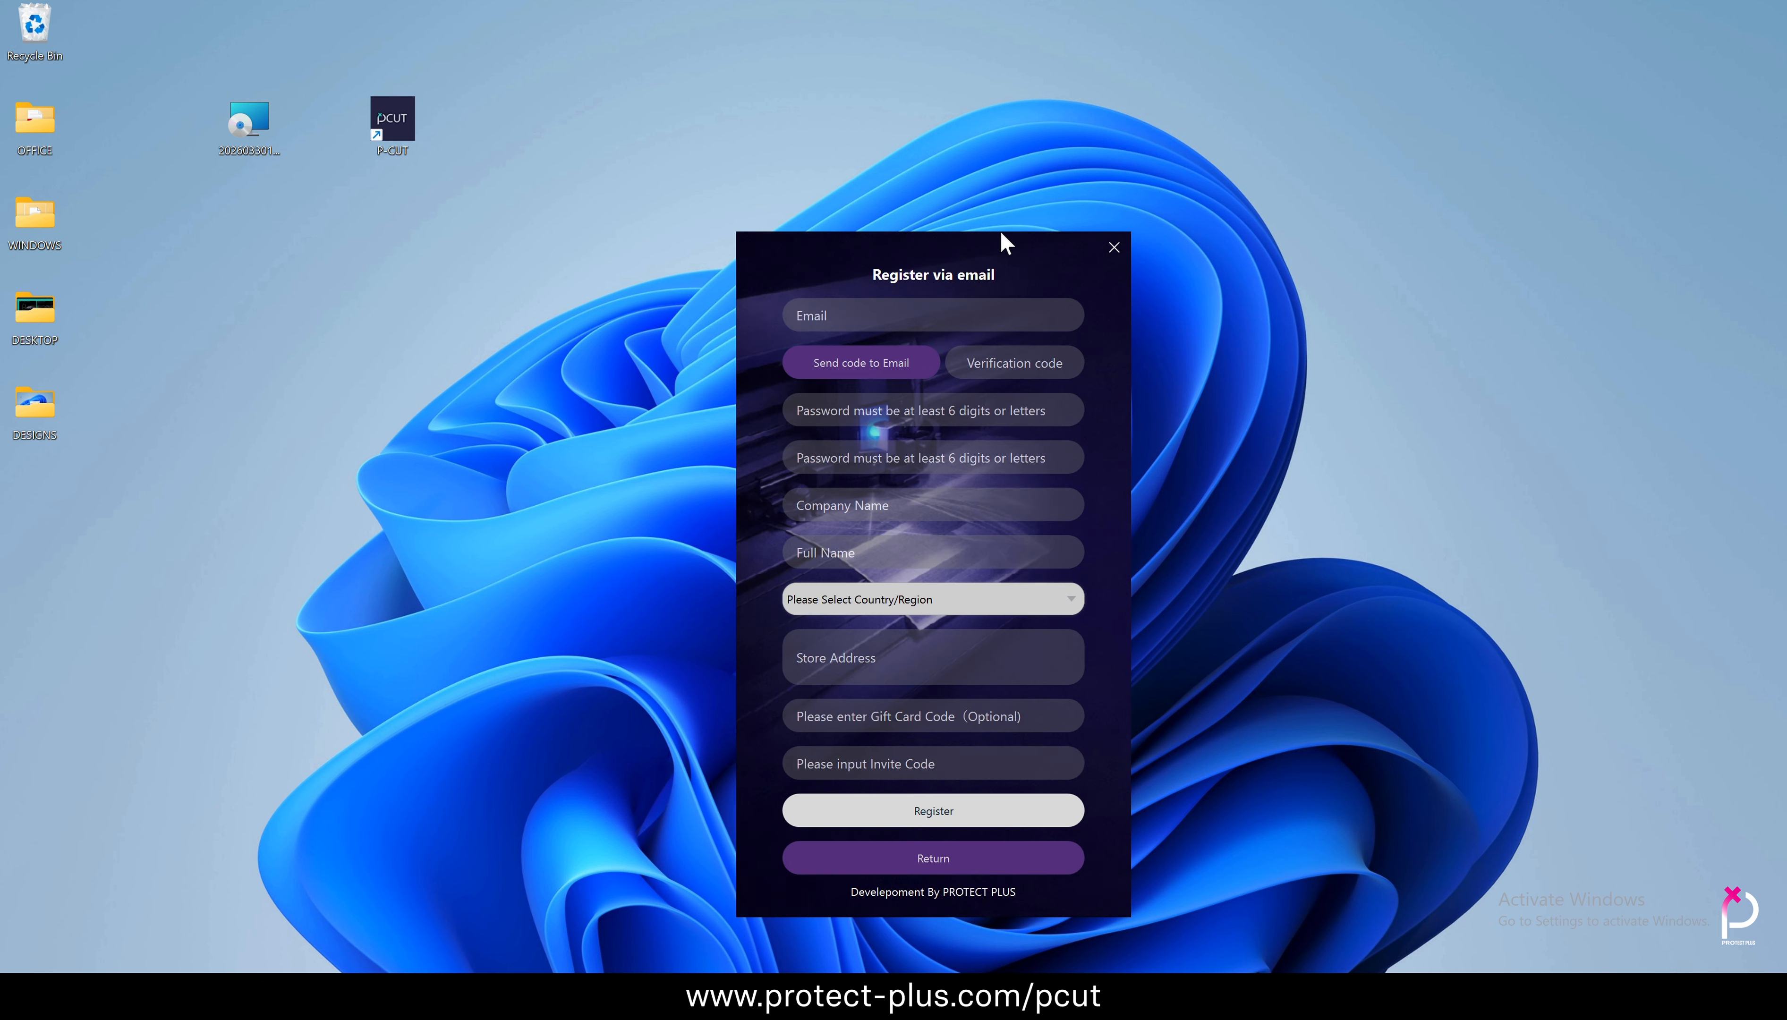
left_click_drag(1000, 240, 946, 138)
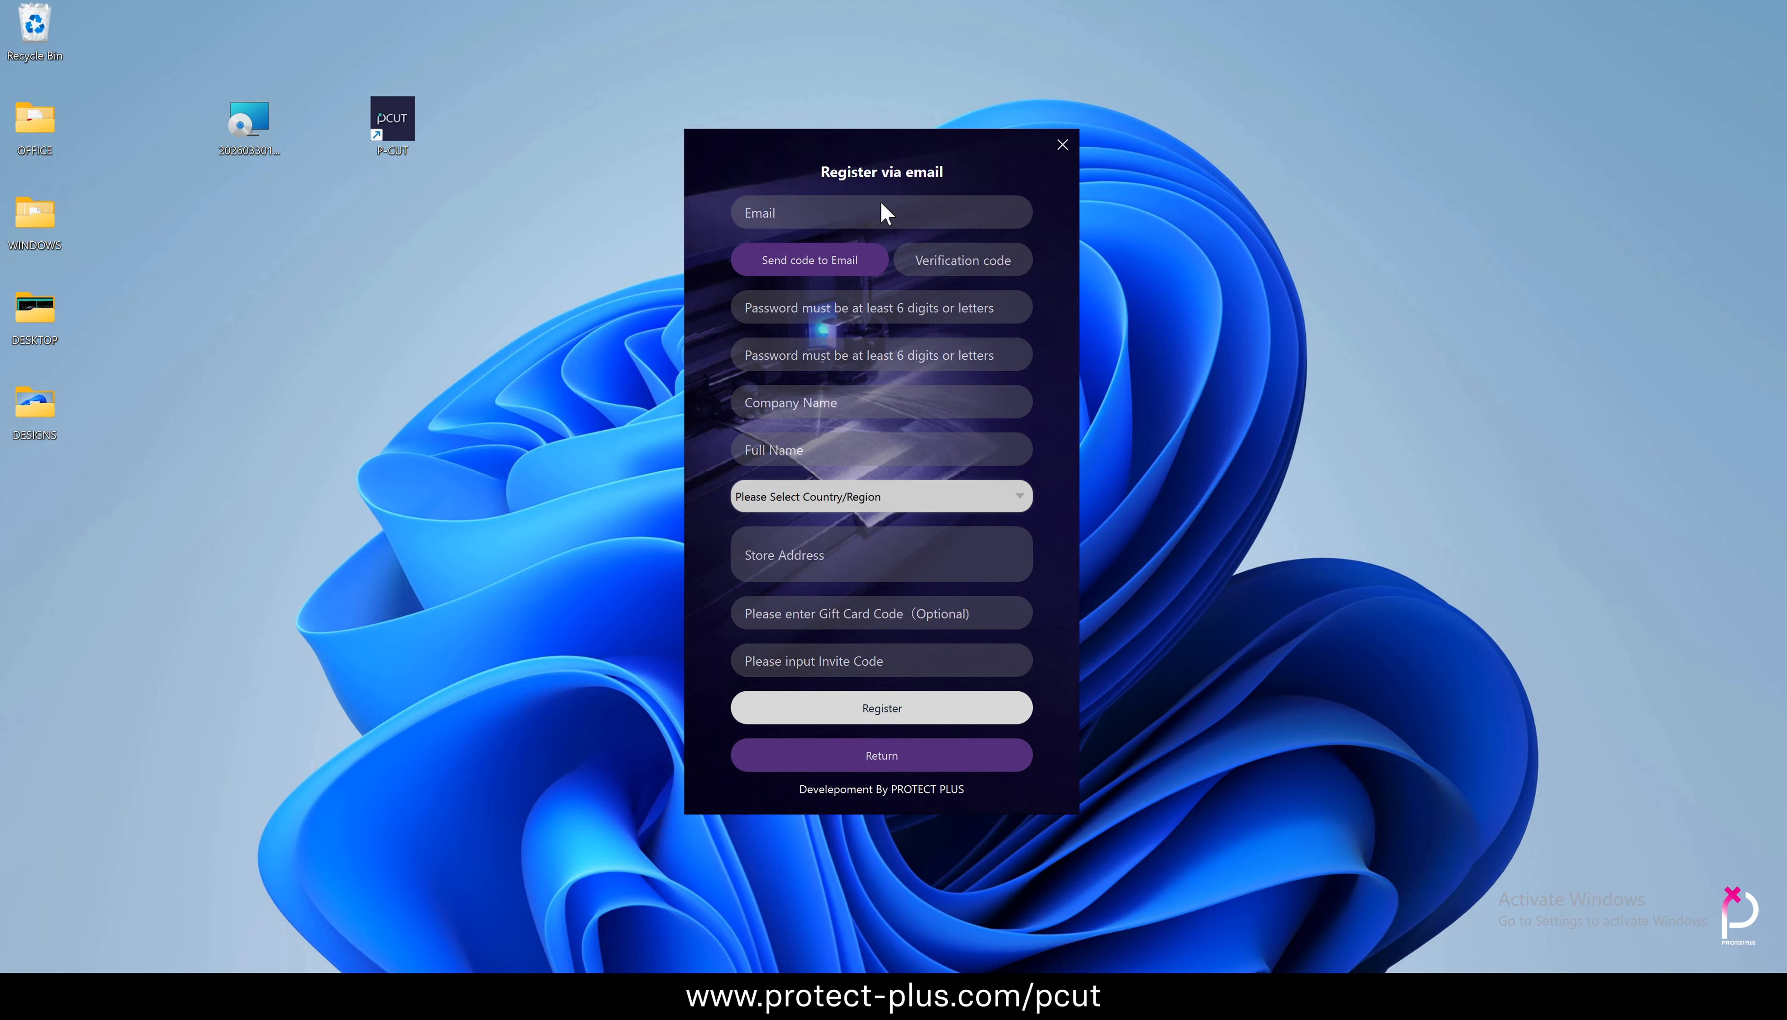
key("Caps_Lock")
left_click(770, 533)
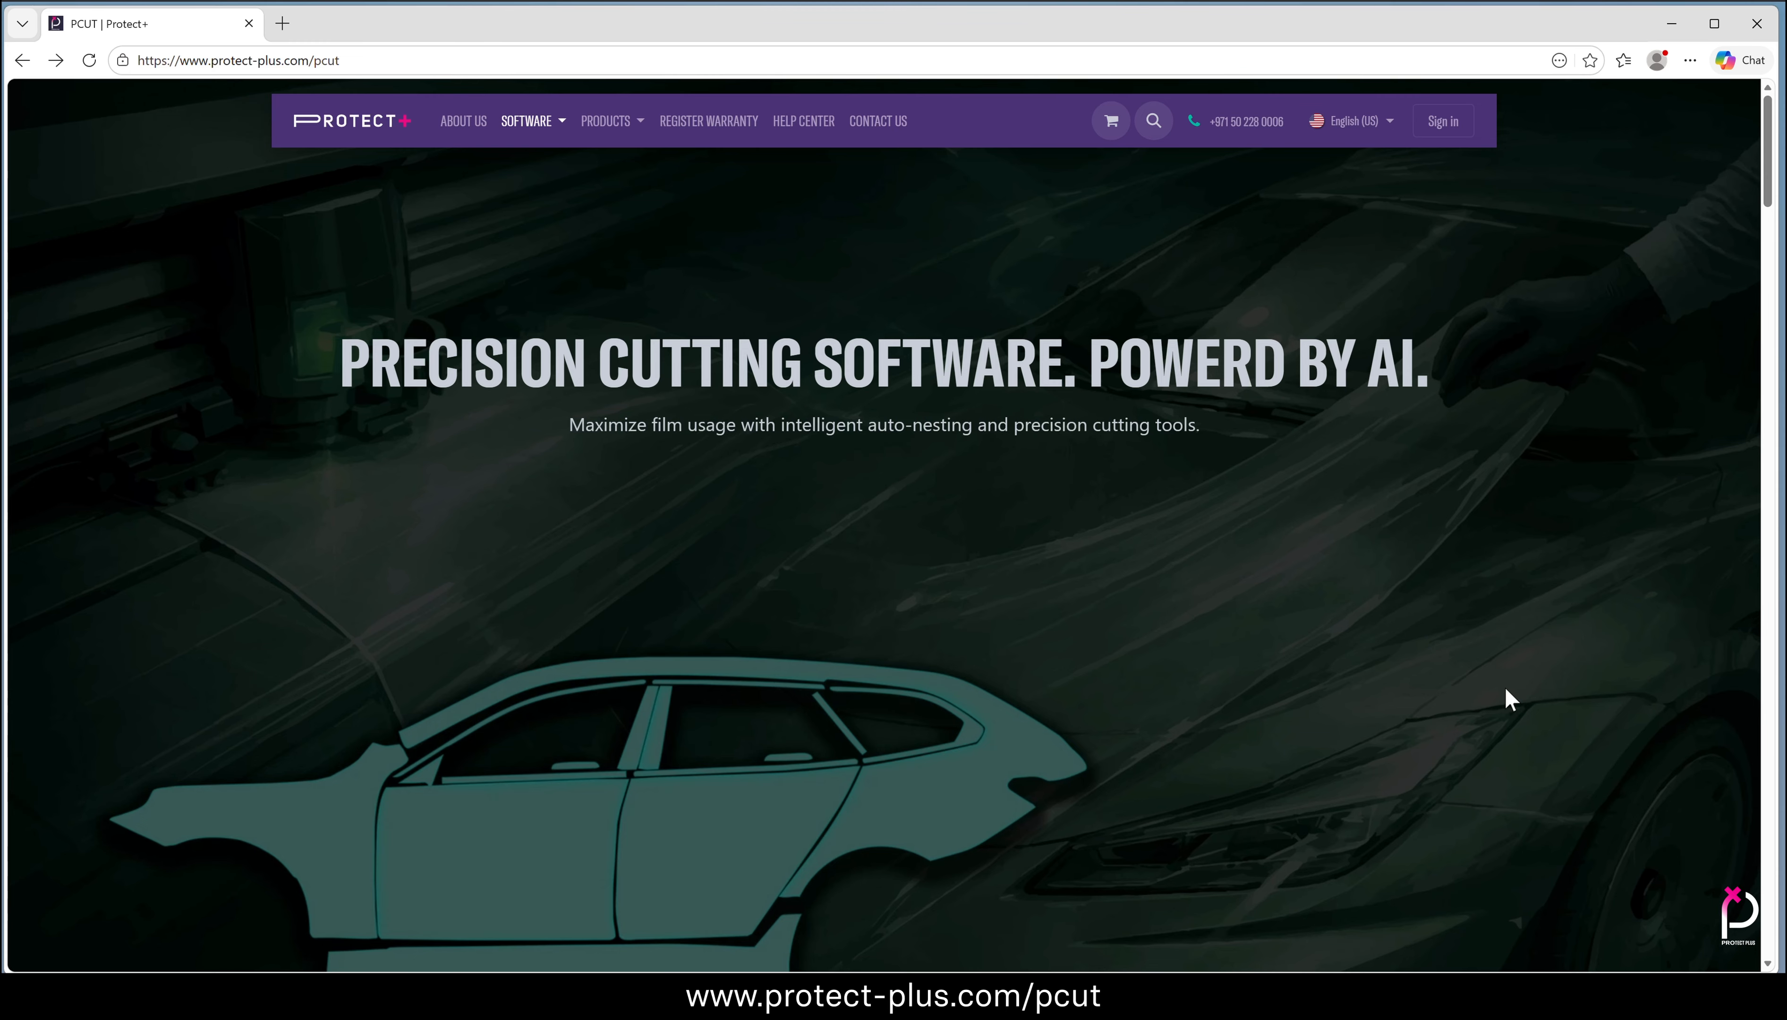
On the P-CUT web page, choose the free trial below the plans heading and start the FLEX Trial order
scroll(1505, 690, "down", 20)
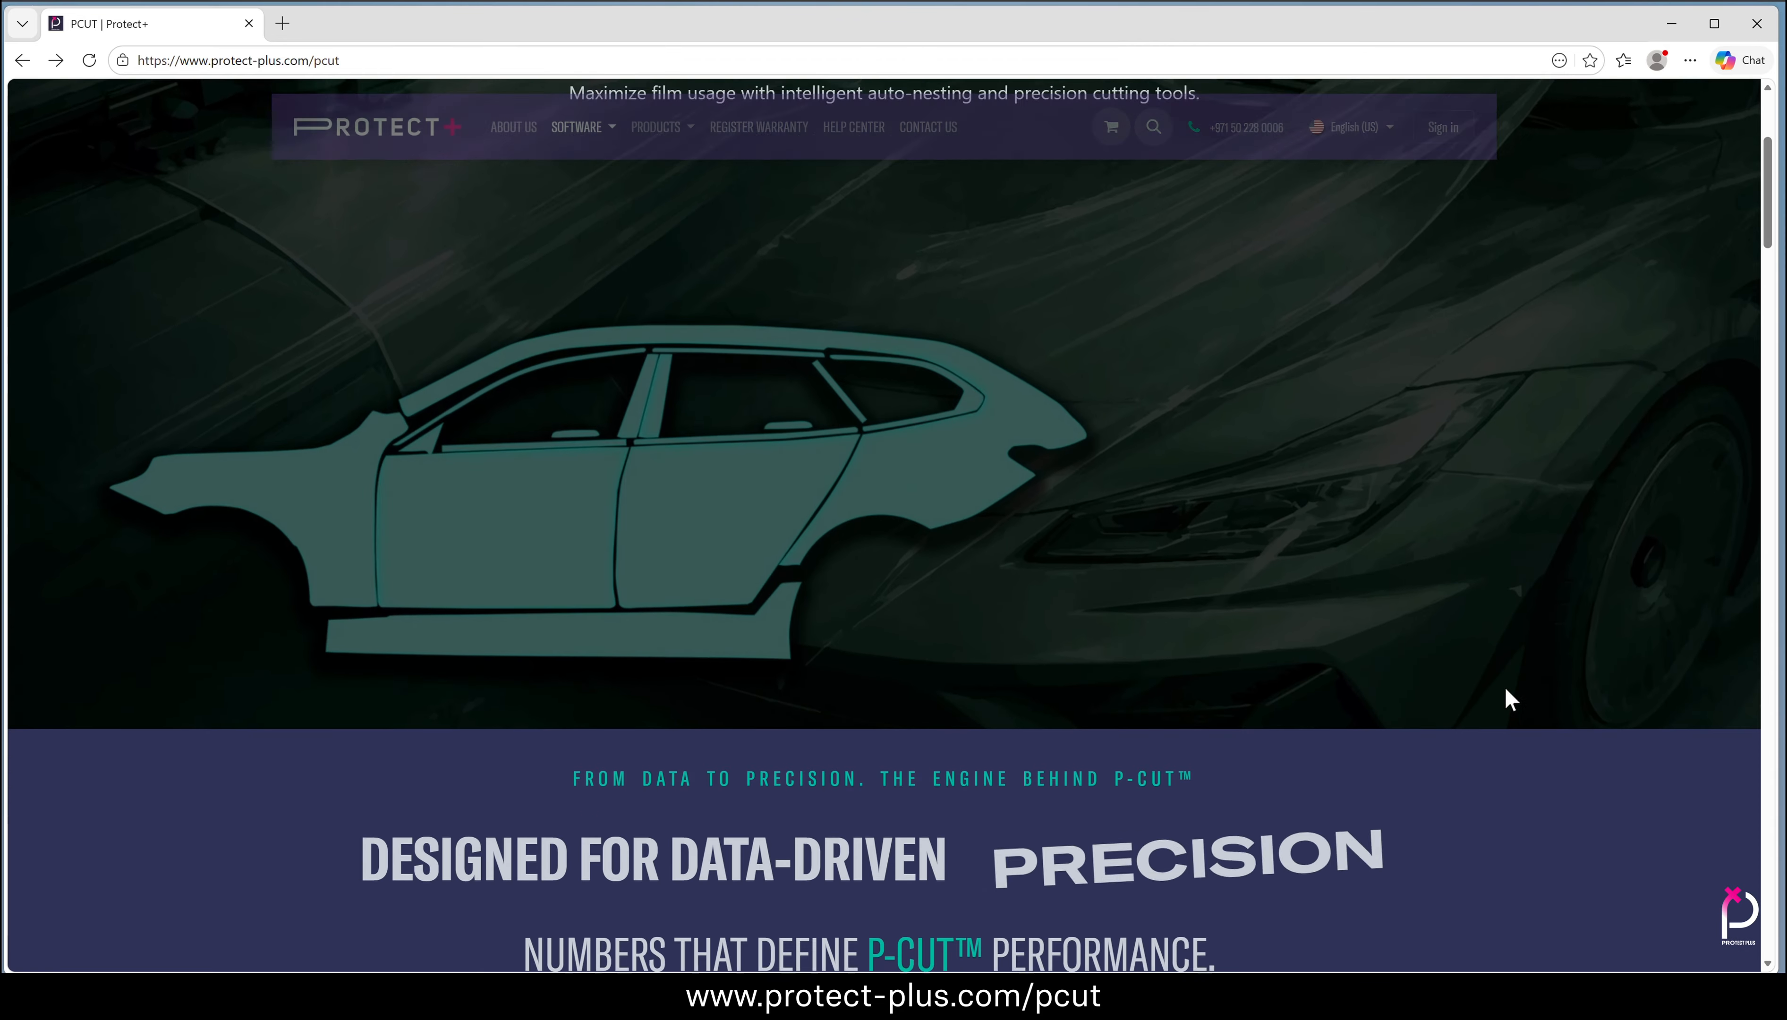
scroll(1506, 691, "down", 20)
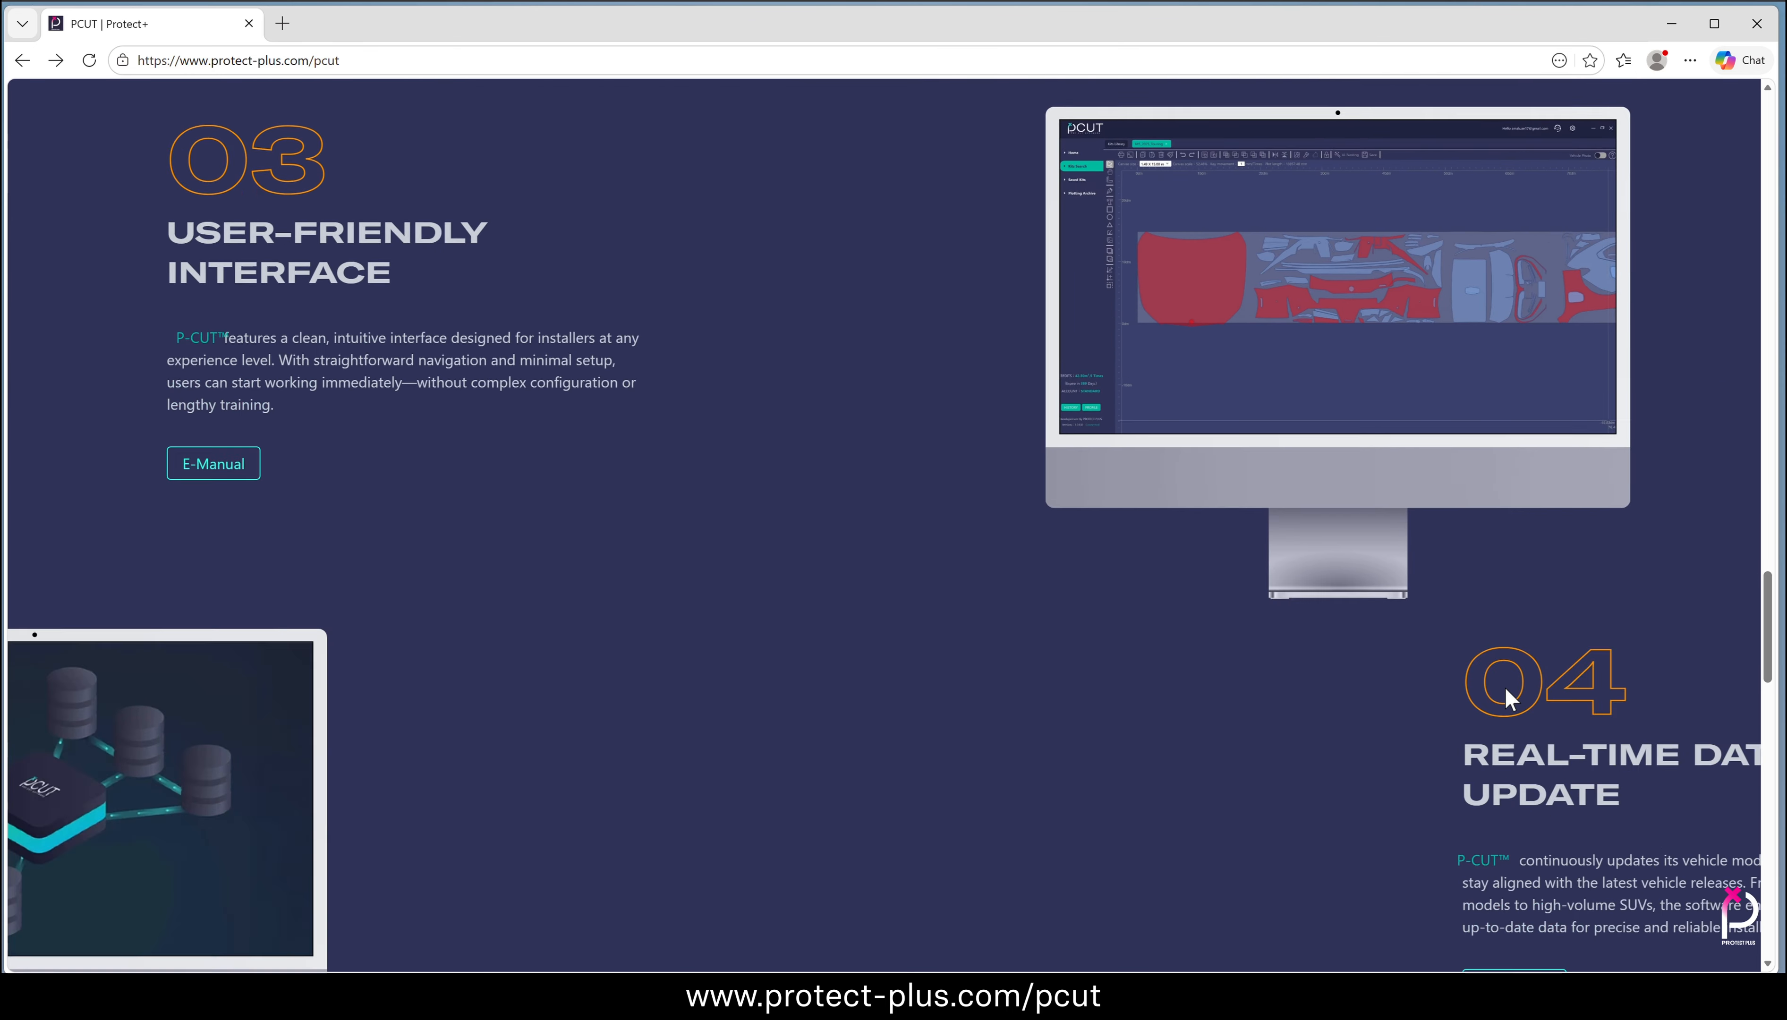
scroll(1506, 689, "down", 5)
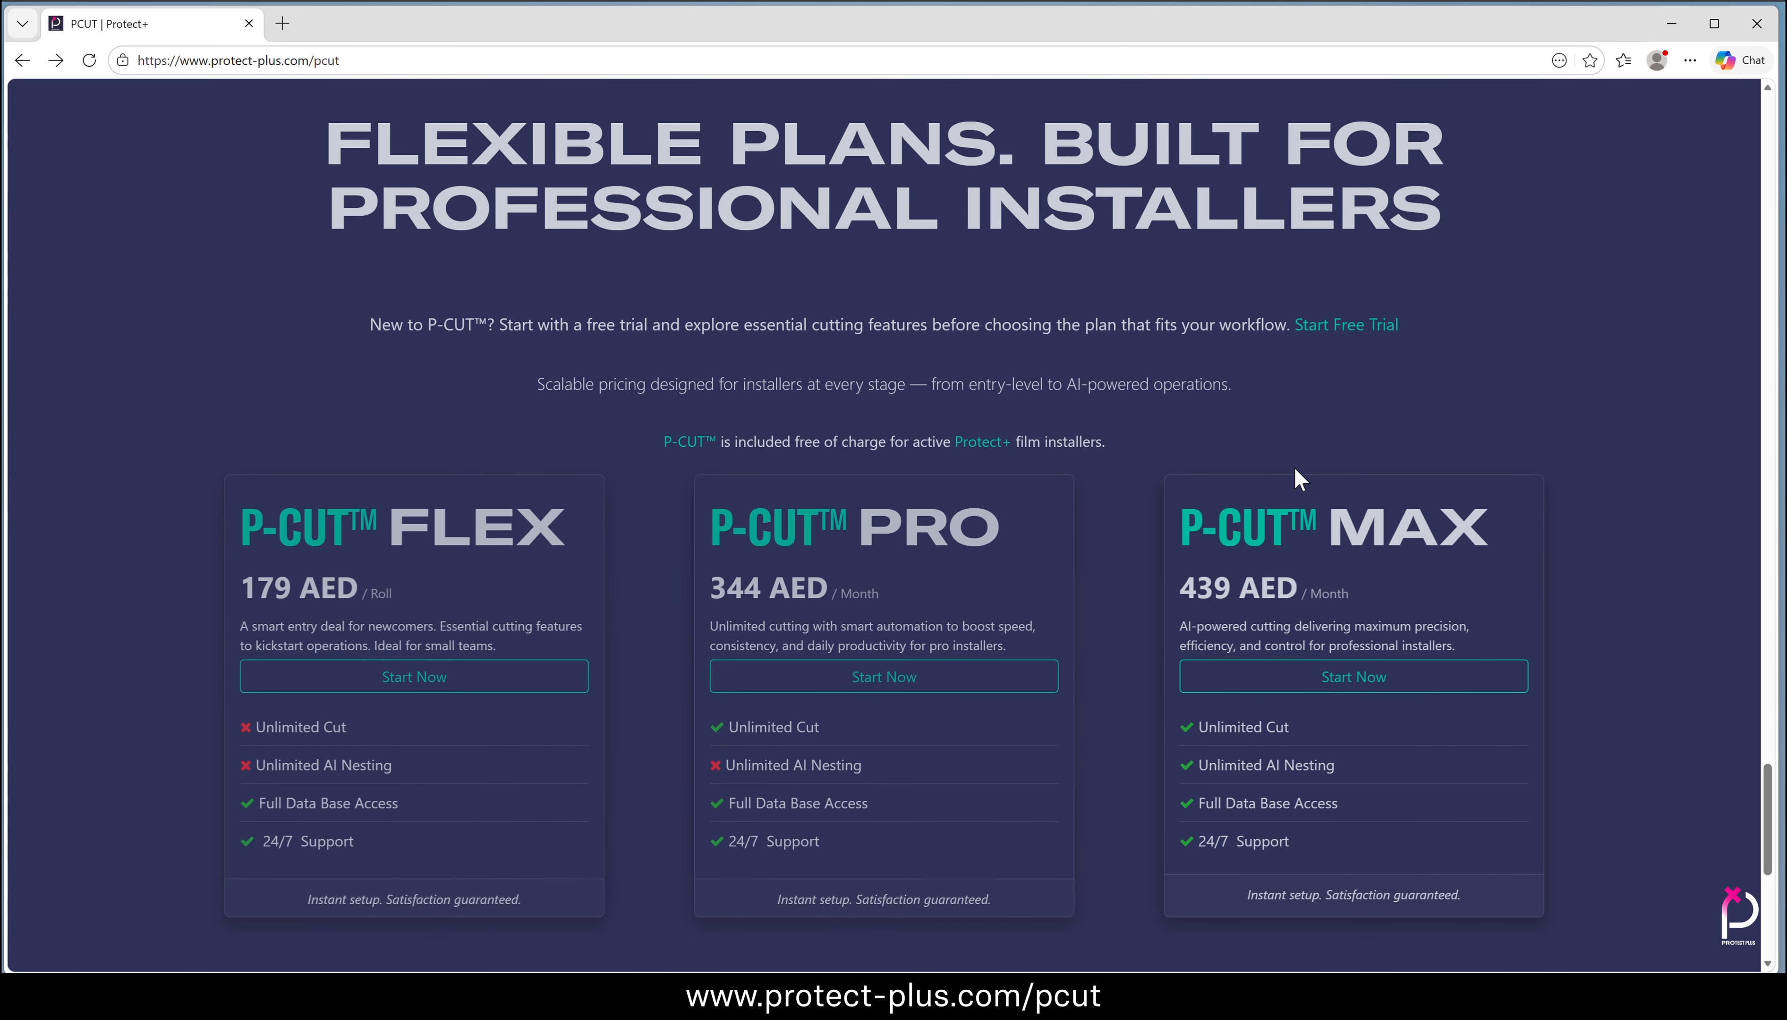
left_click(1339, 326)
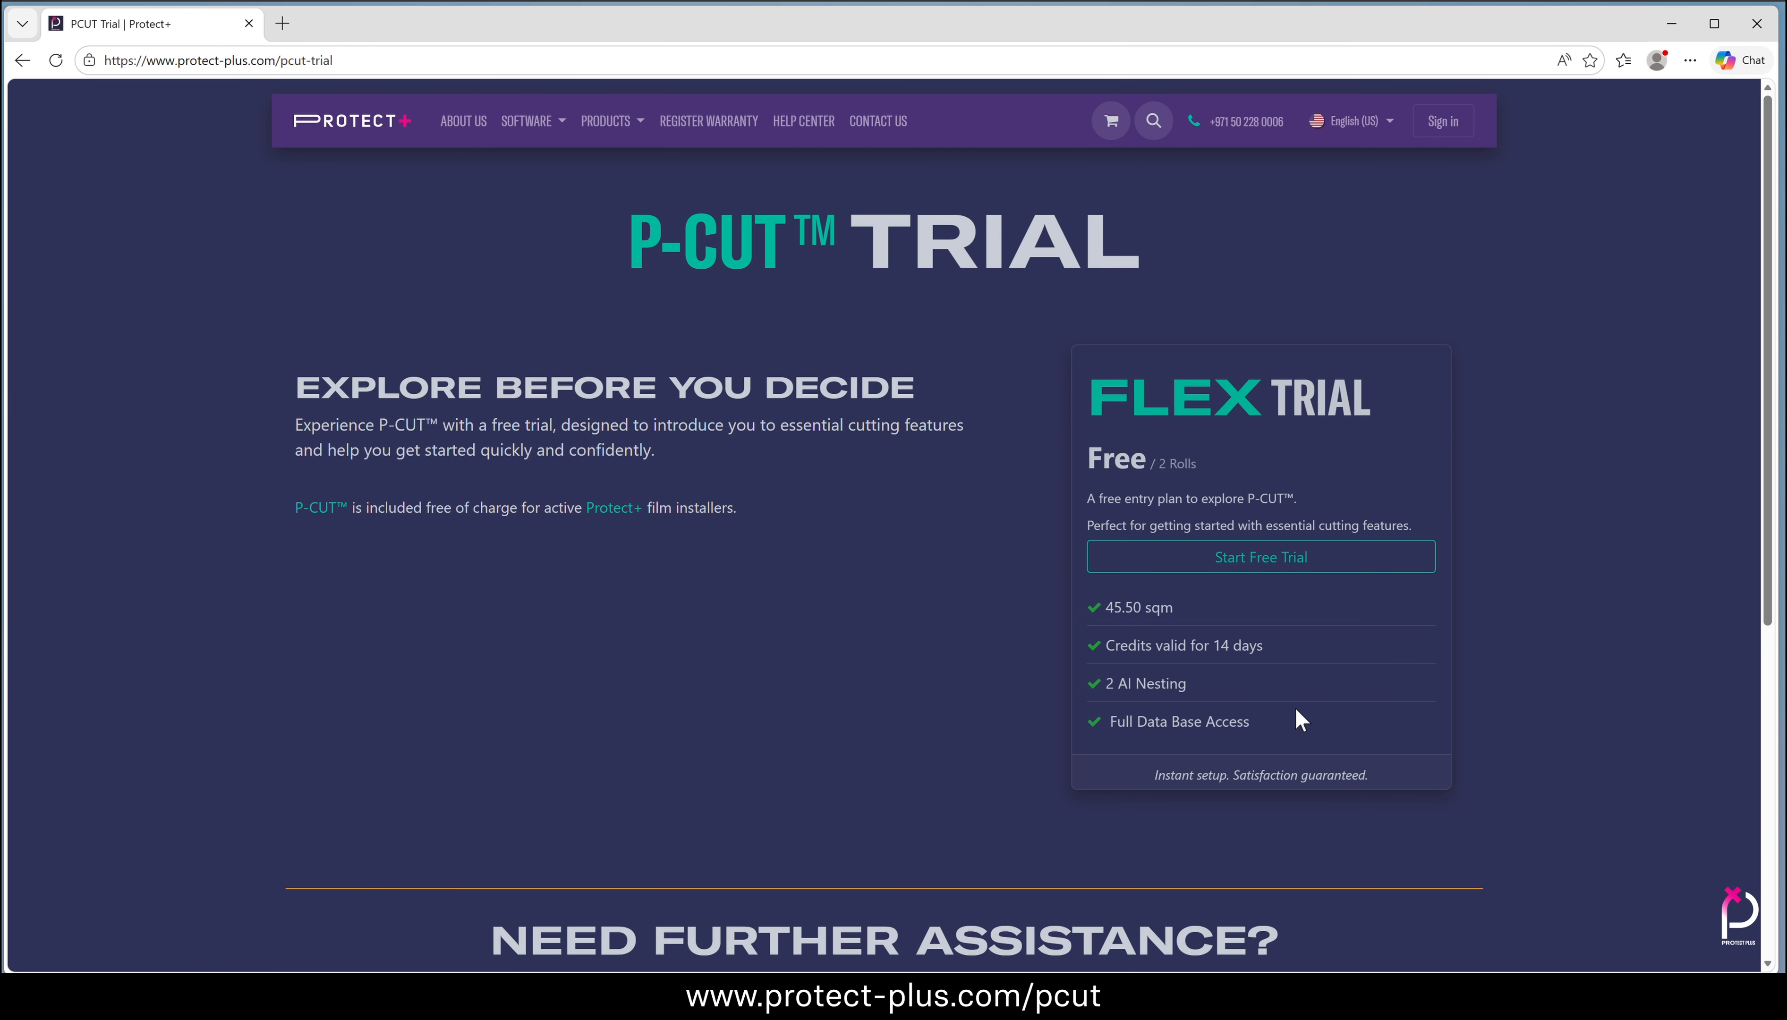
left_click(1292, 565)
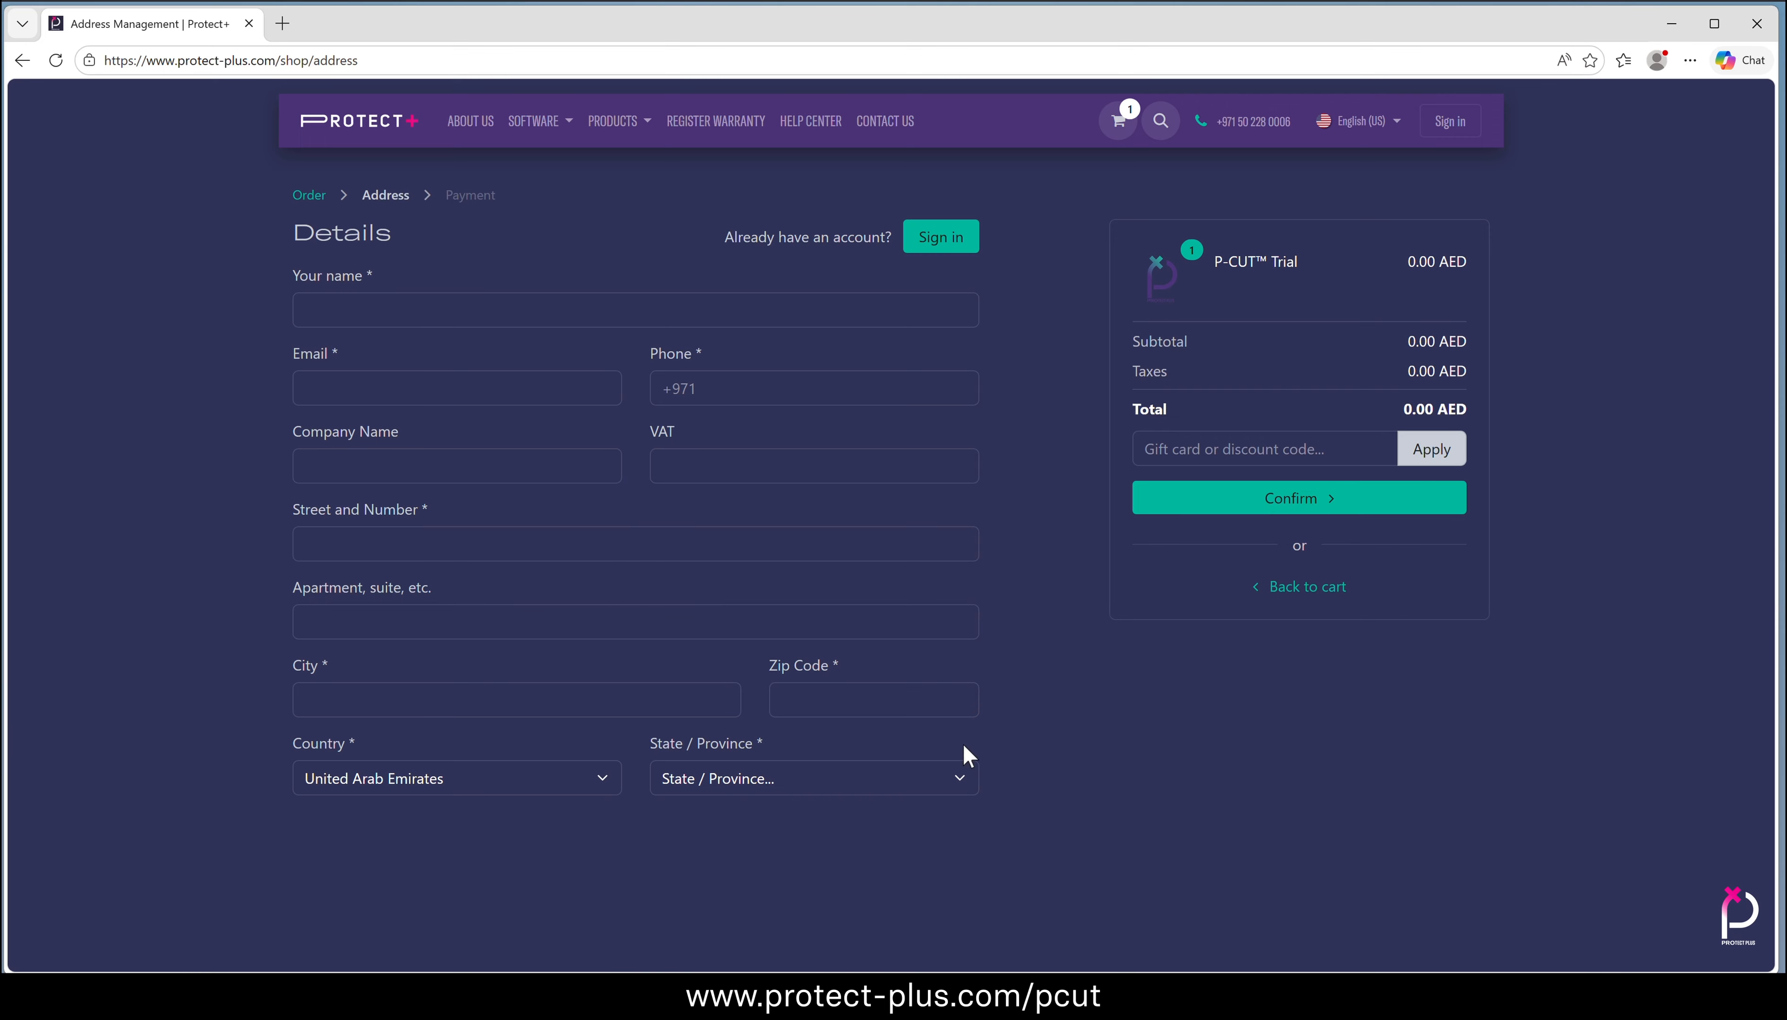
Fill in the customer's name, email, phone number and company name in the order details
left_click(360, 312)
left_click(362, 387)
type("st")
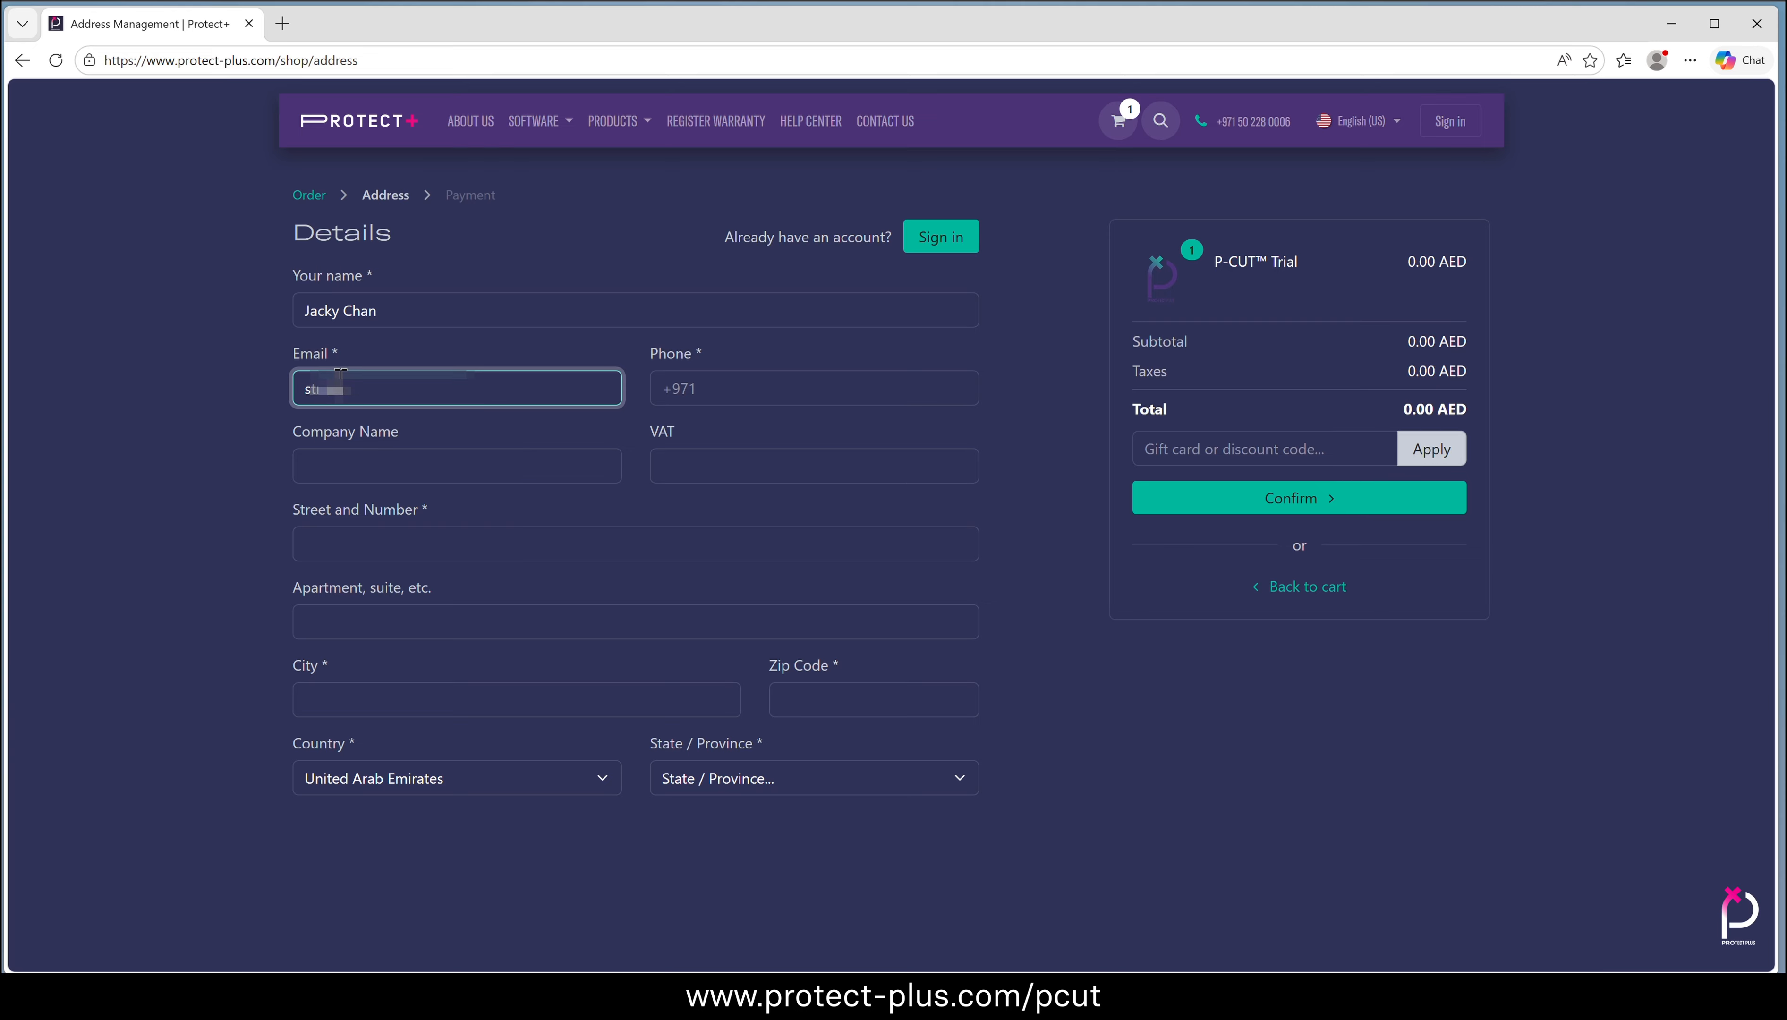
left_click(686, 386)
type("+971")
left_click(375, 465)
type("Jacky Inc.")
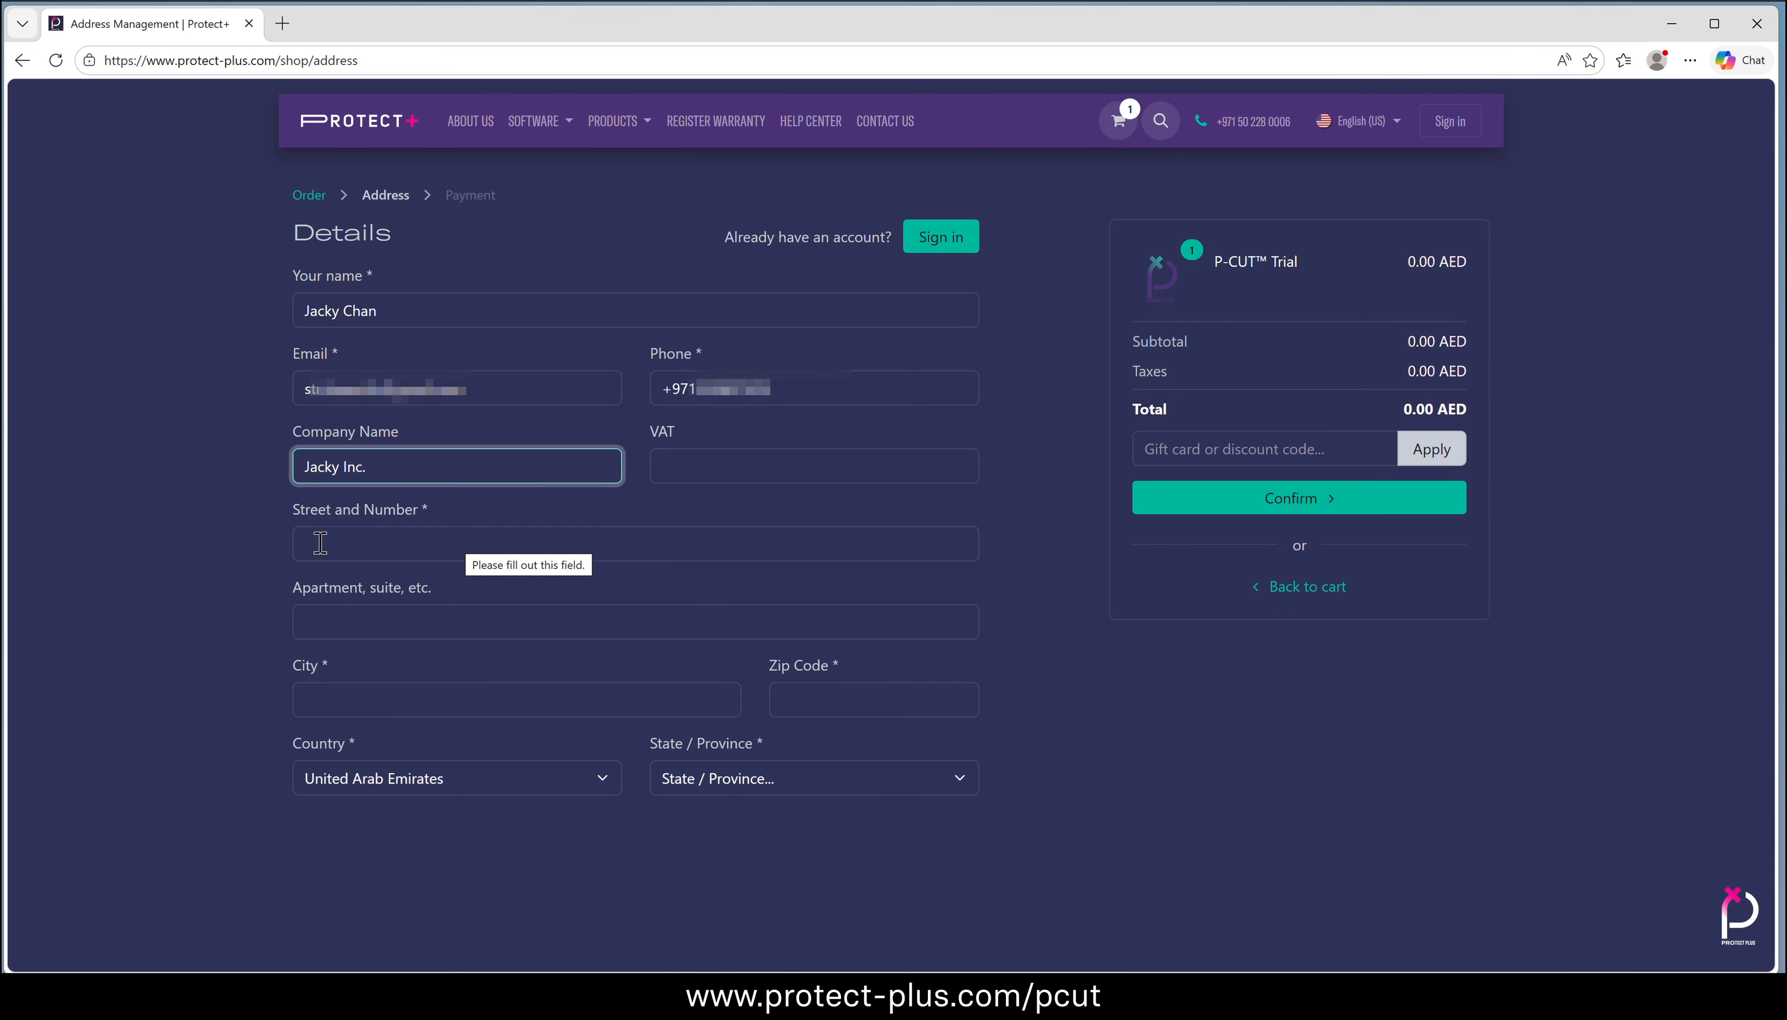
Complete the billing address with street, unit, city, zip code and state, and confirm the P-CUT Trial order
left_click(424, 541)
key("Tab")
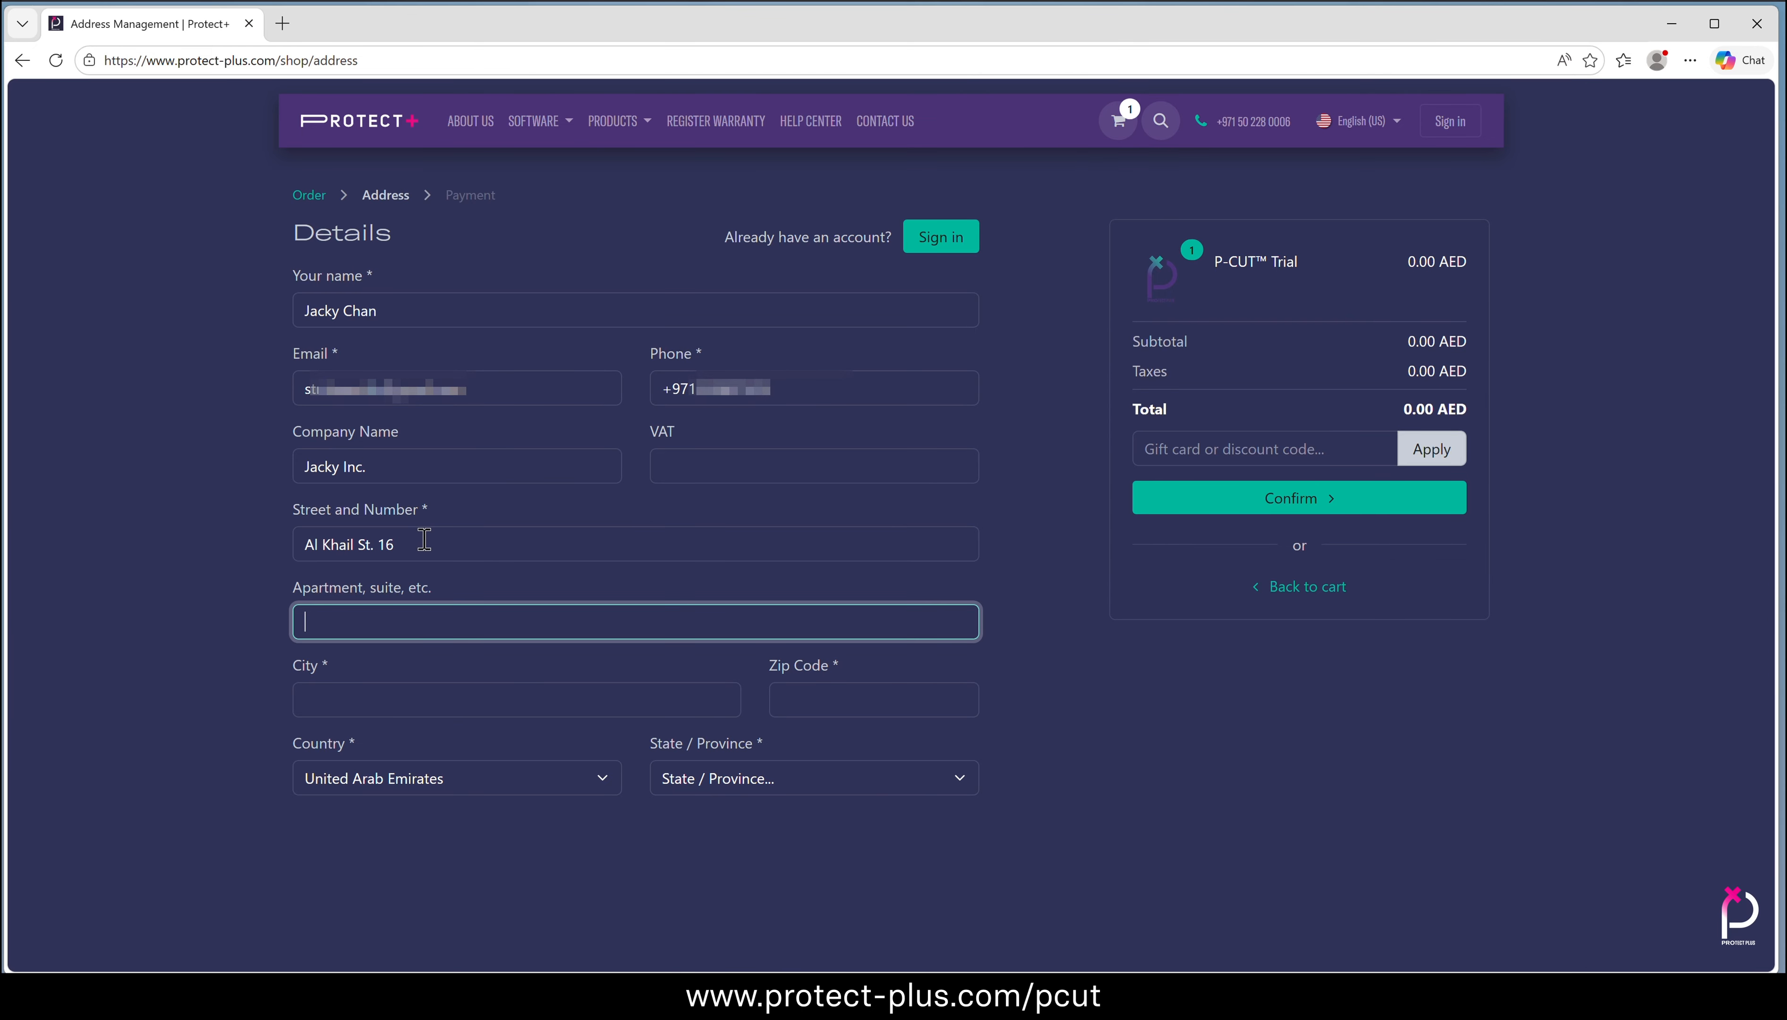
key("Tab")
key("Tab")
left_click(814, 778)
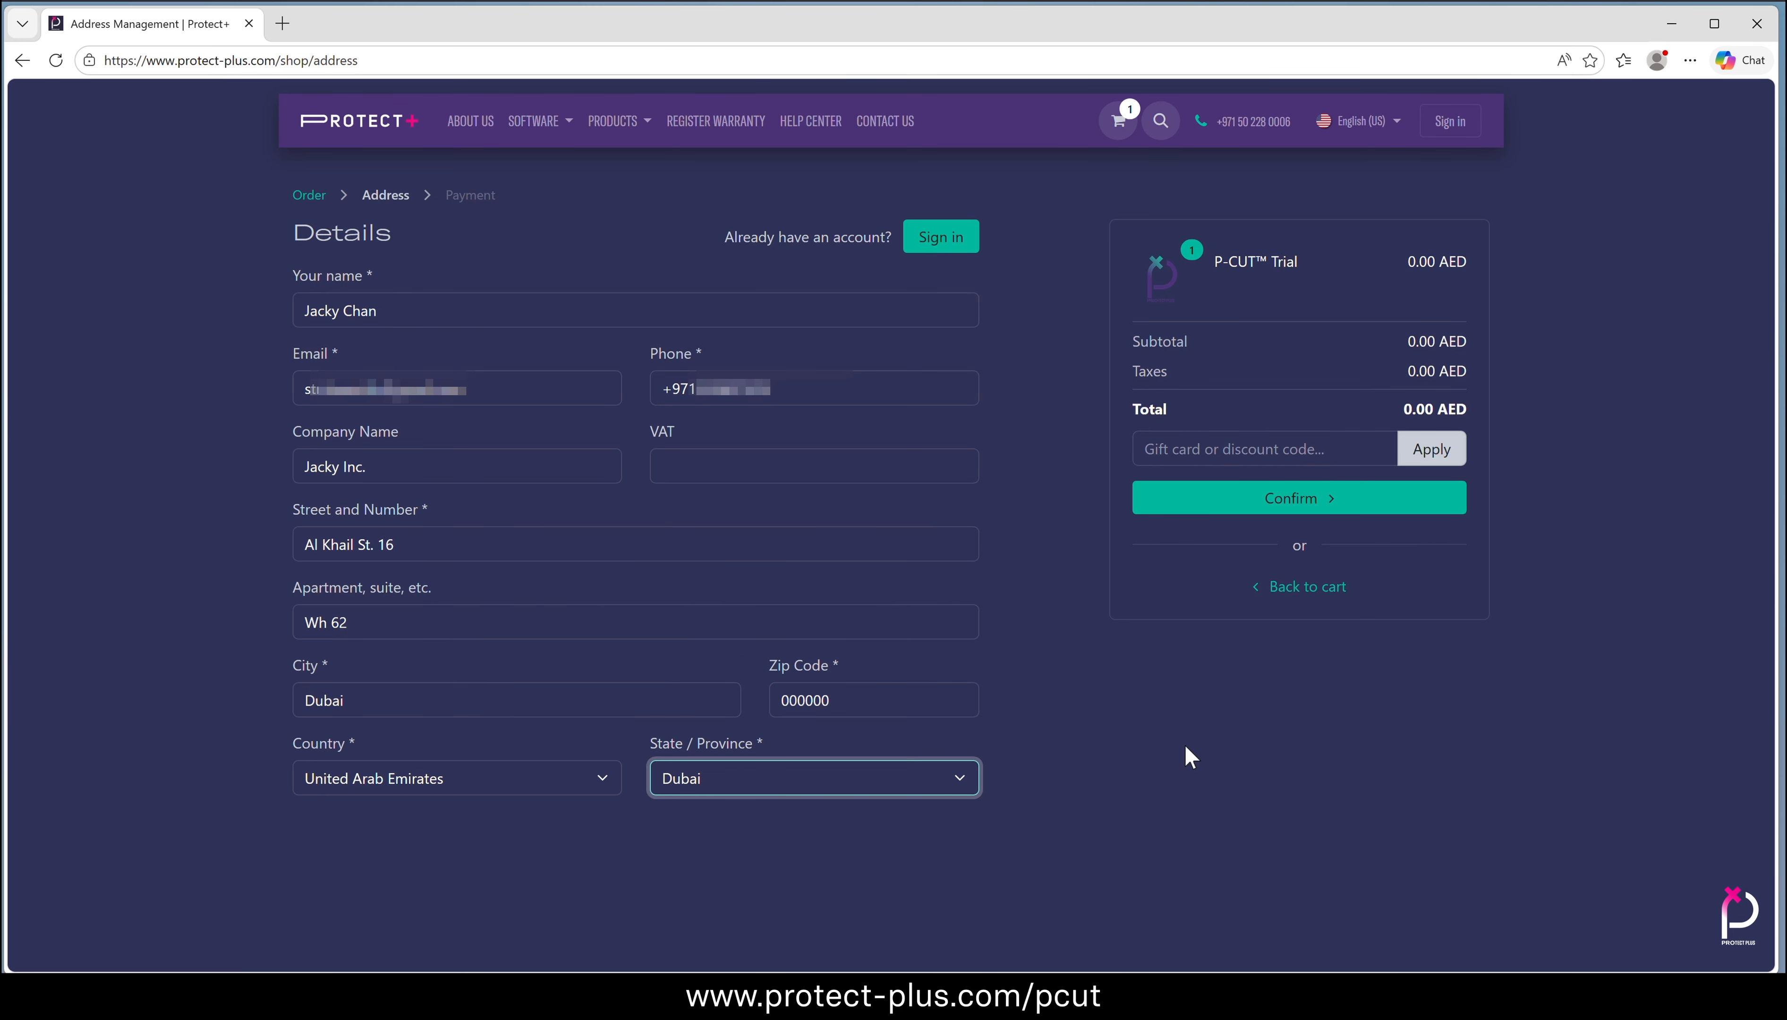
left_click(1311, 500)
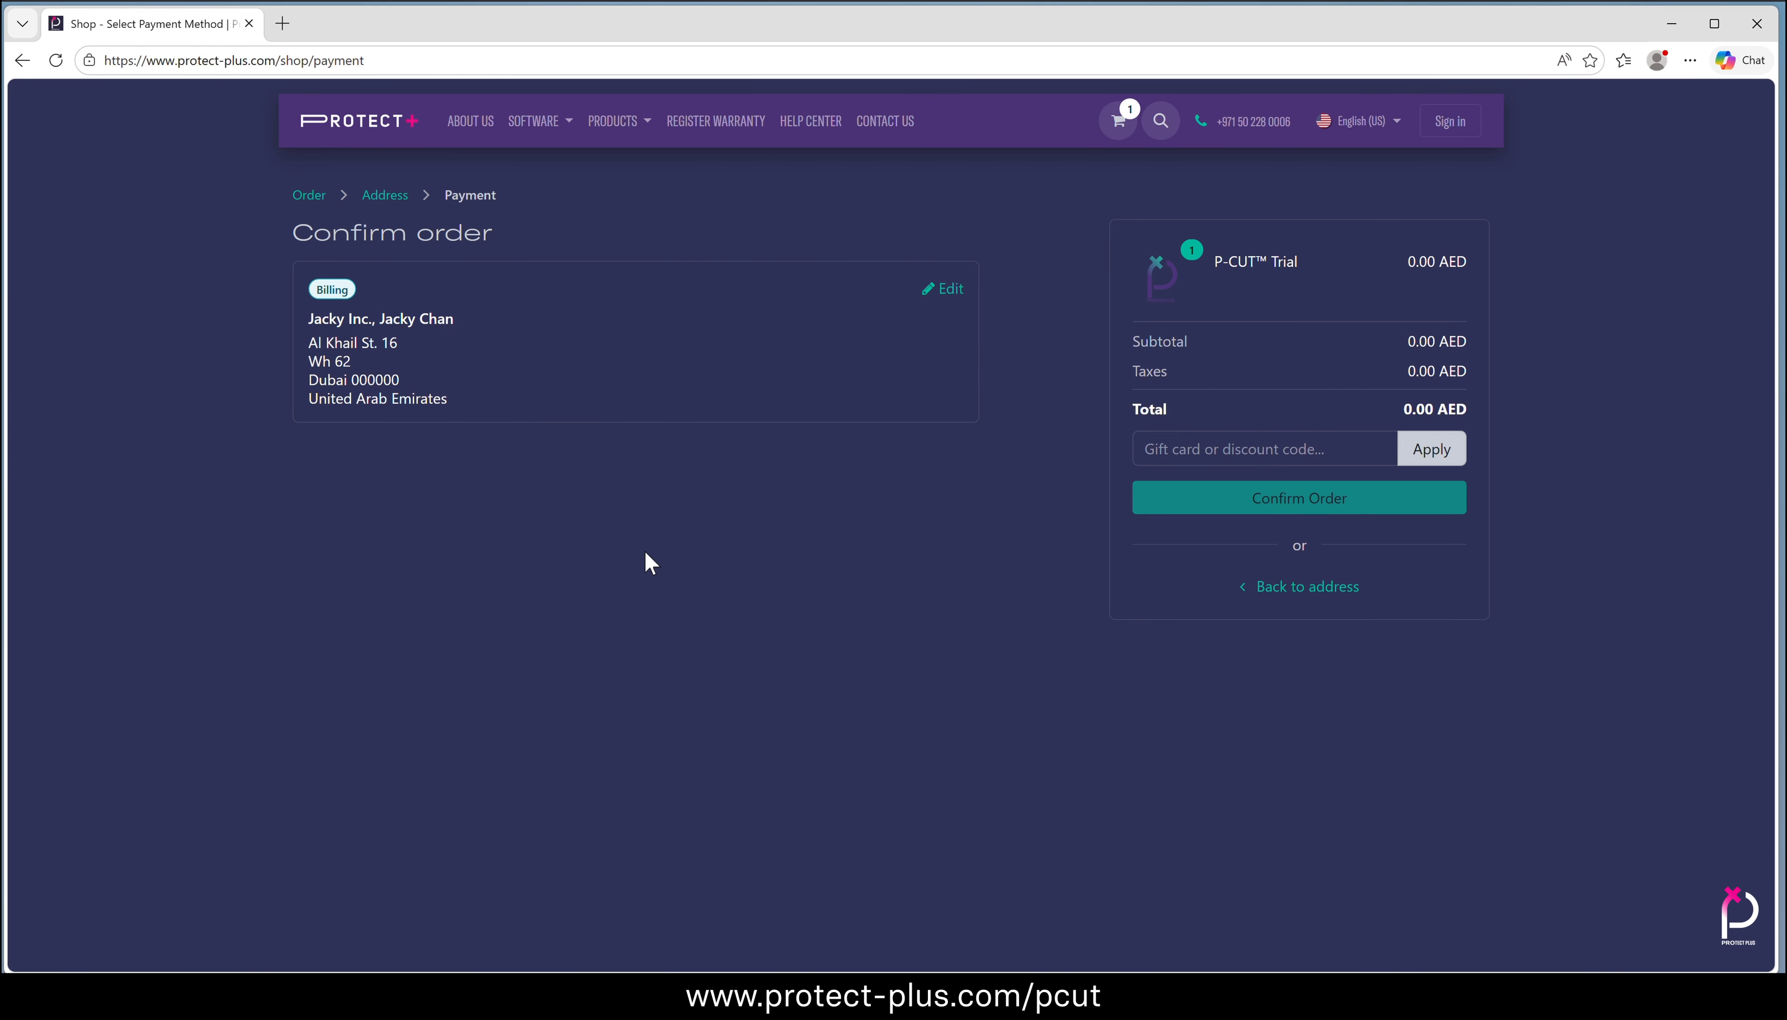
left_click(1325, 502)
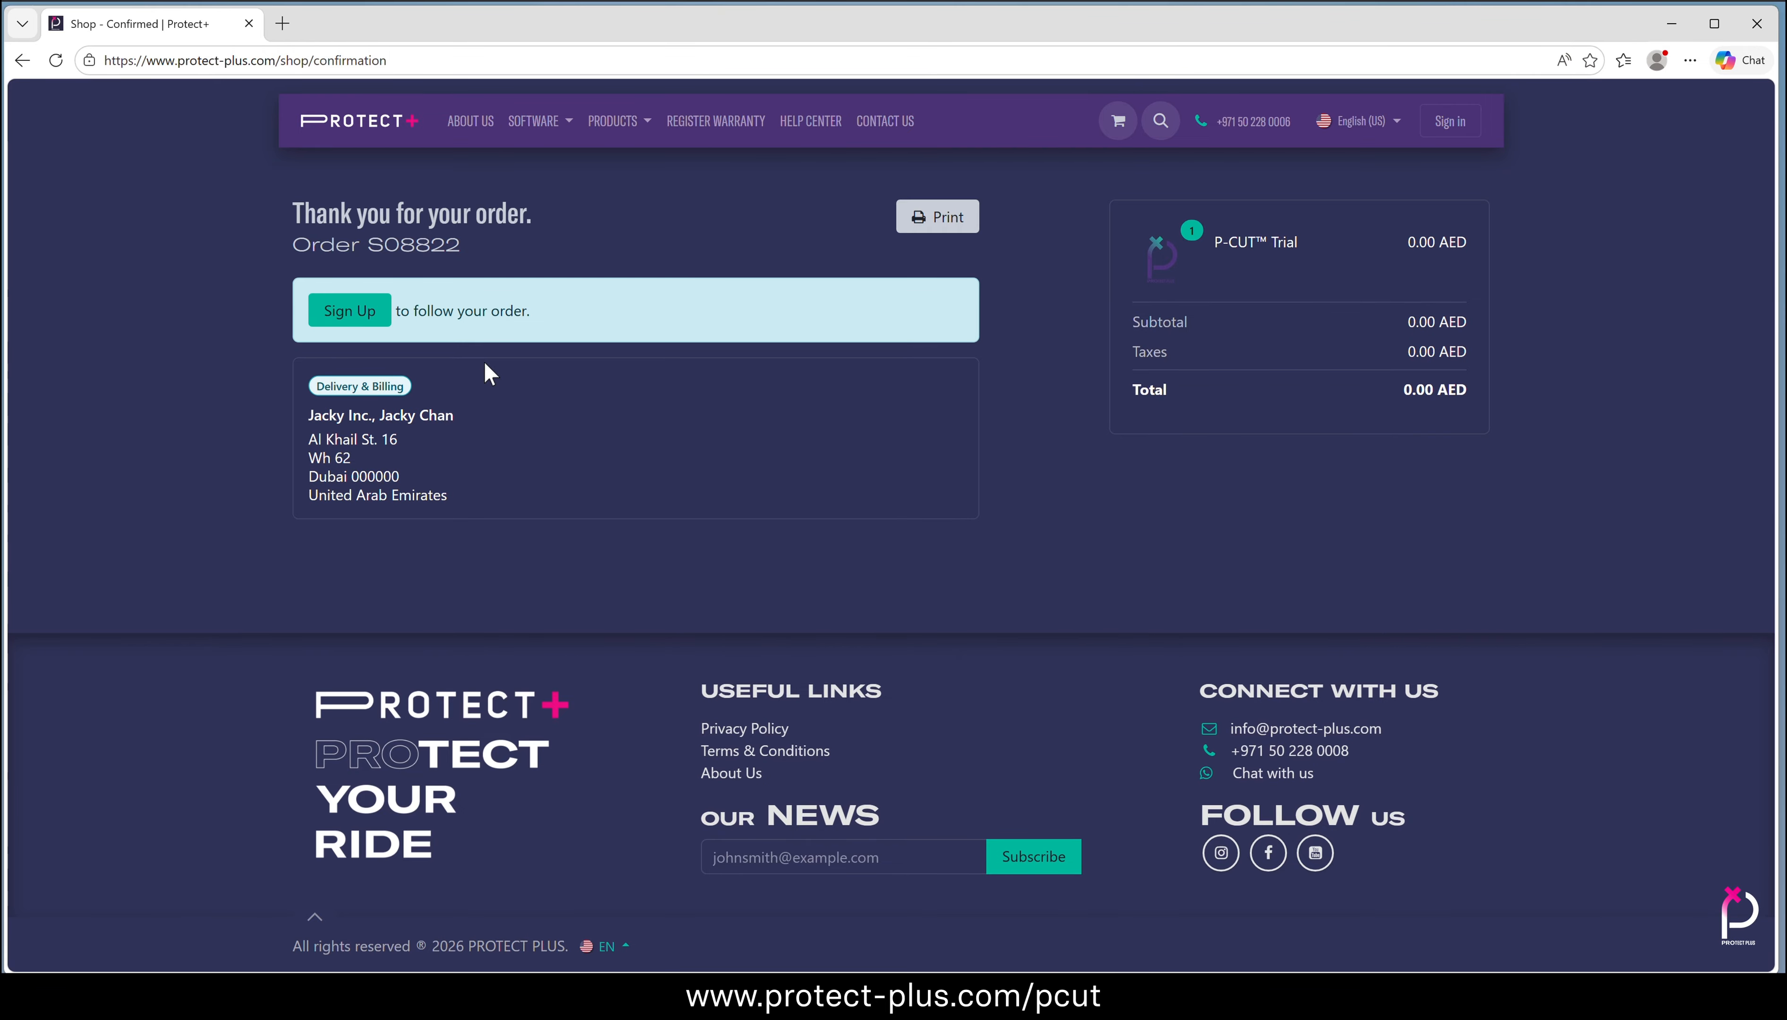
Sign up for a Protect+ account from the order confirmation, entering and confirming the account password
left_click(329, 317)
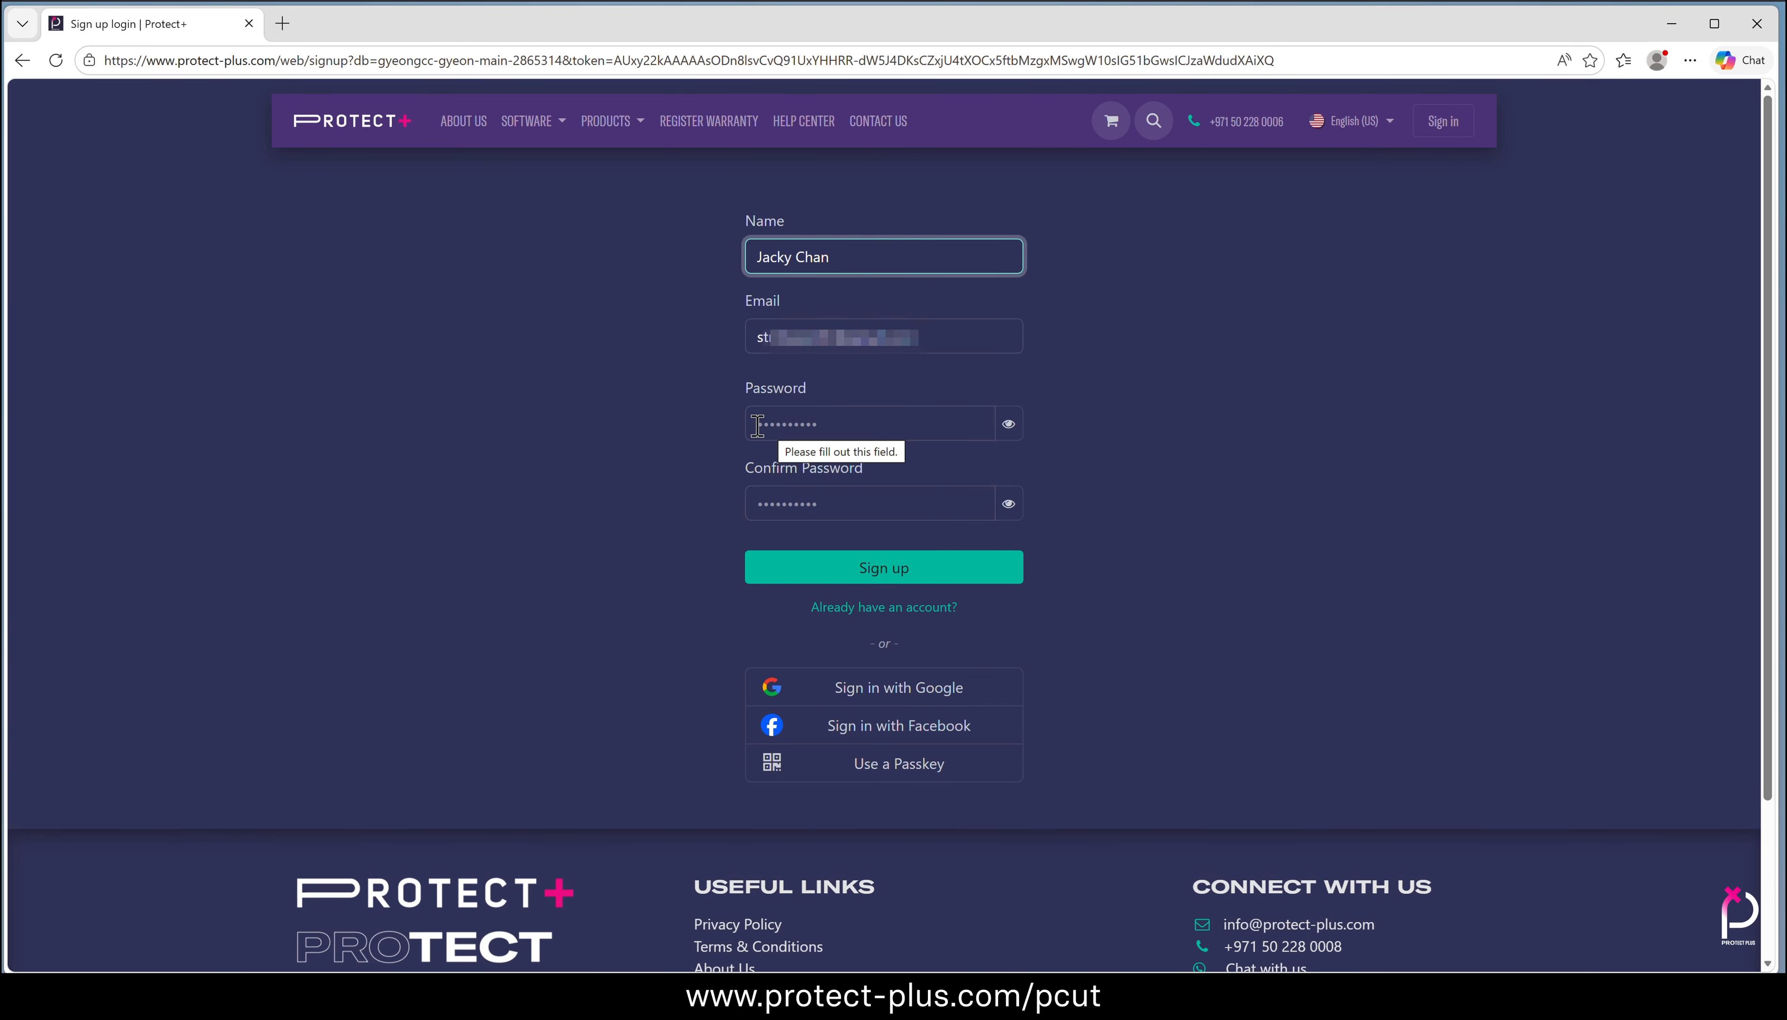
left_click(850, 427)
type("••••••••••")
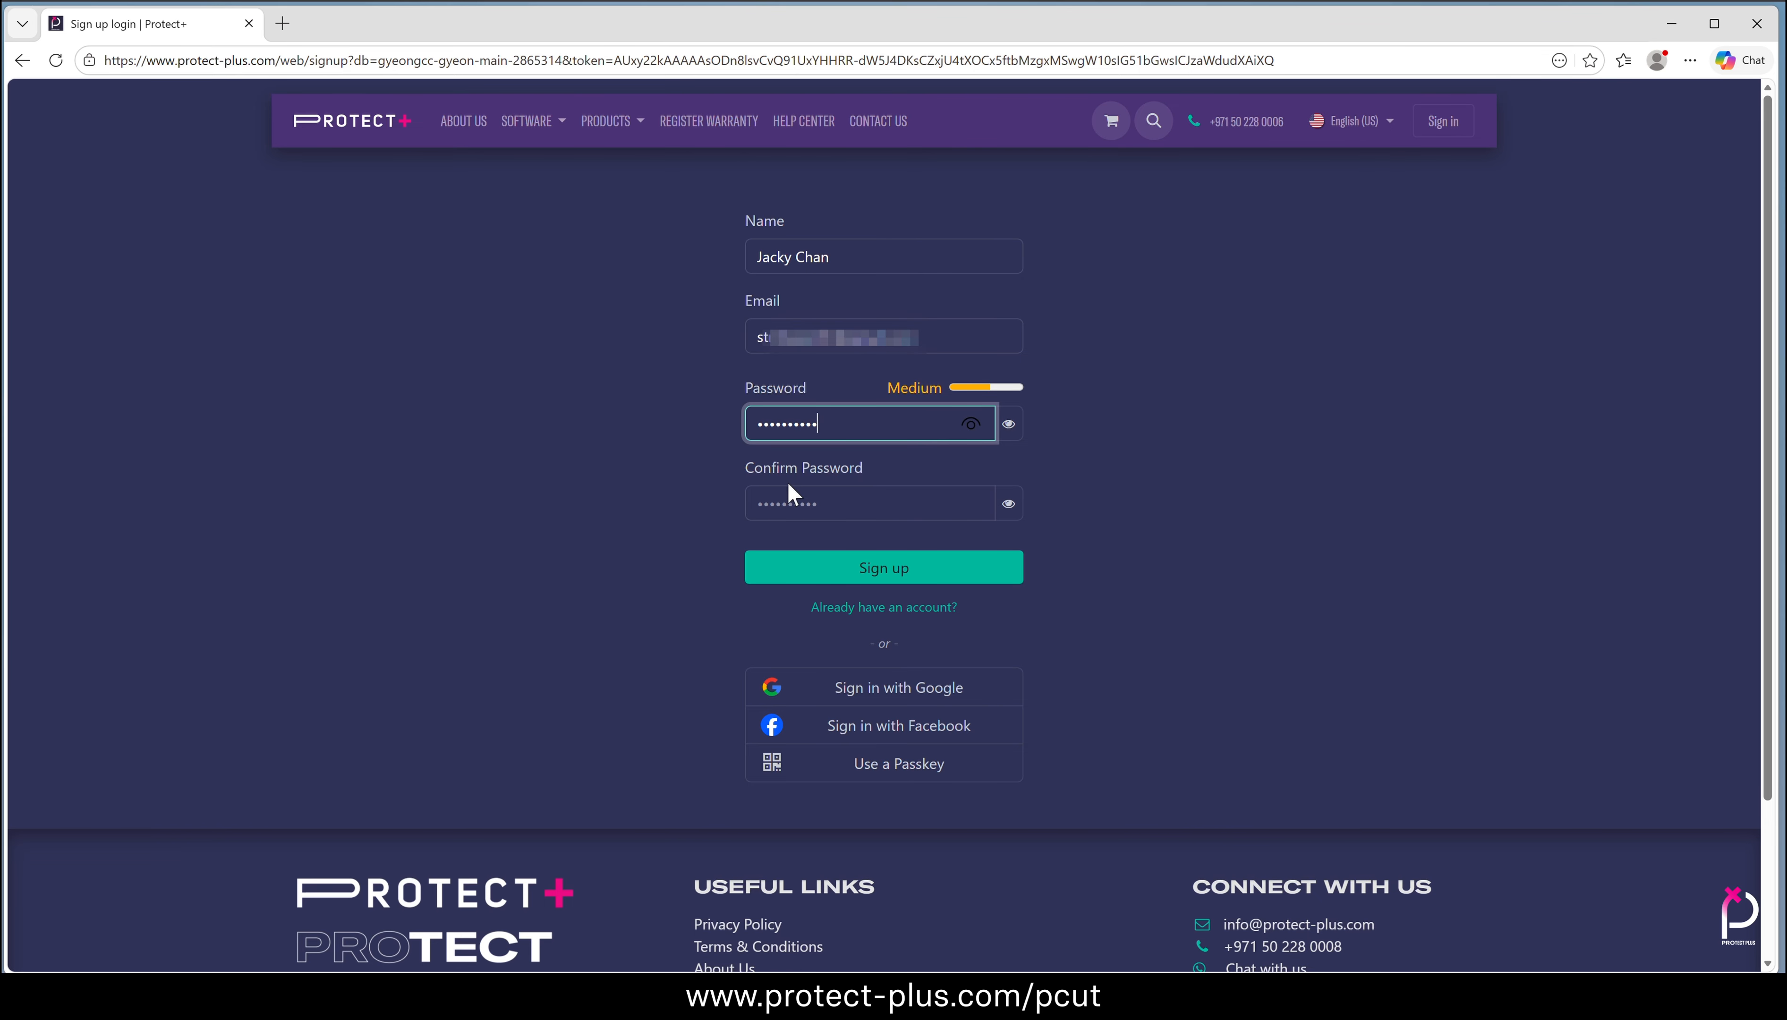
left_click(793, 499)
type("••••••••••")
left_click(913, 577)
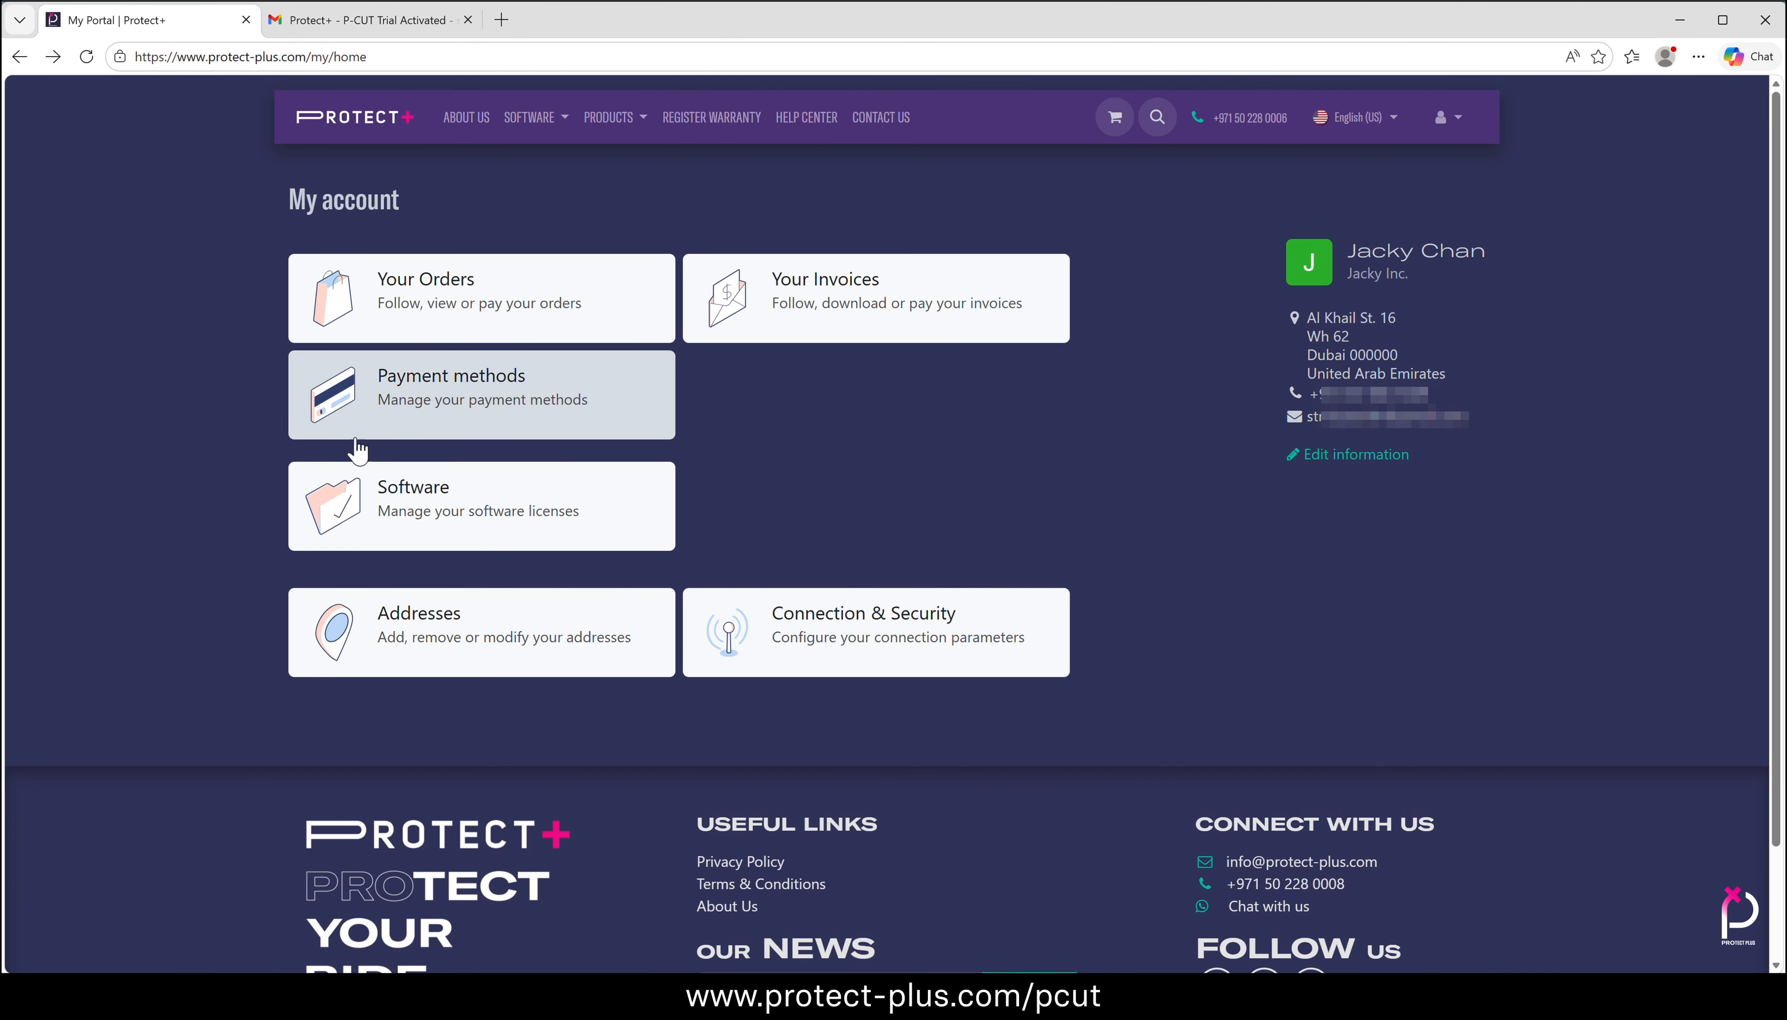
Review the P-CUT licence under the account's software licences and the codes in the P-CUT Trial Activated email
left_click(469, 491)
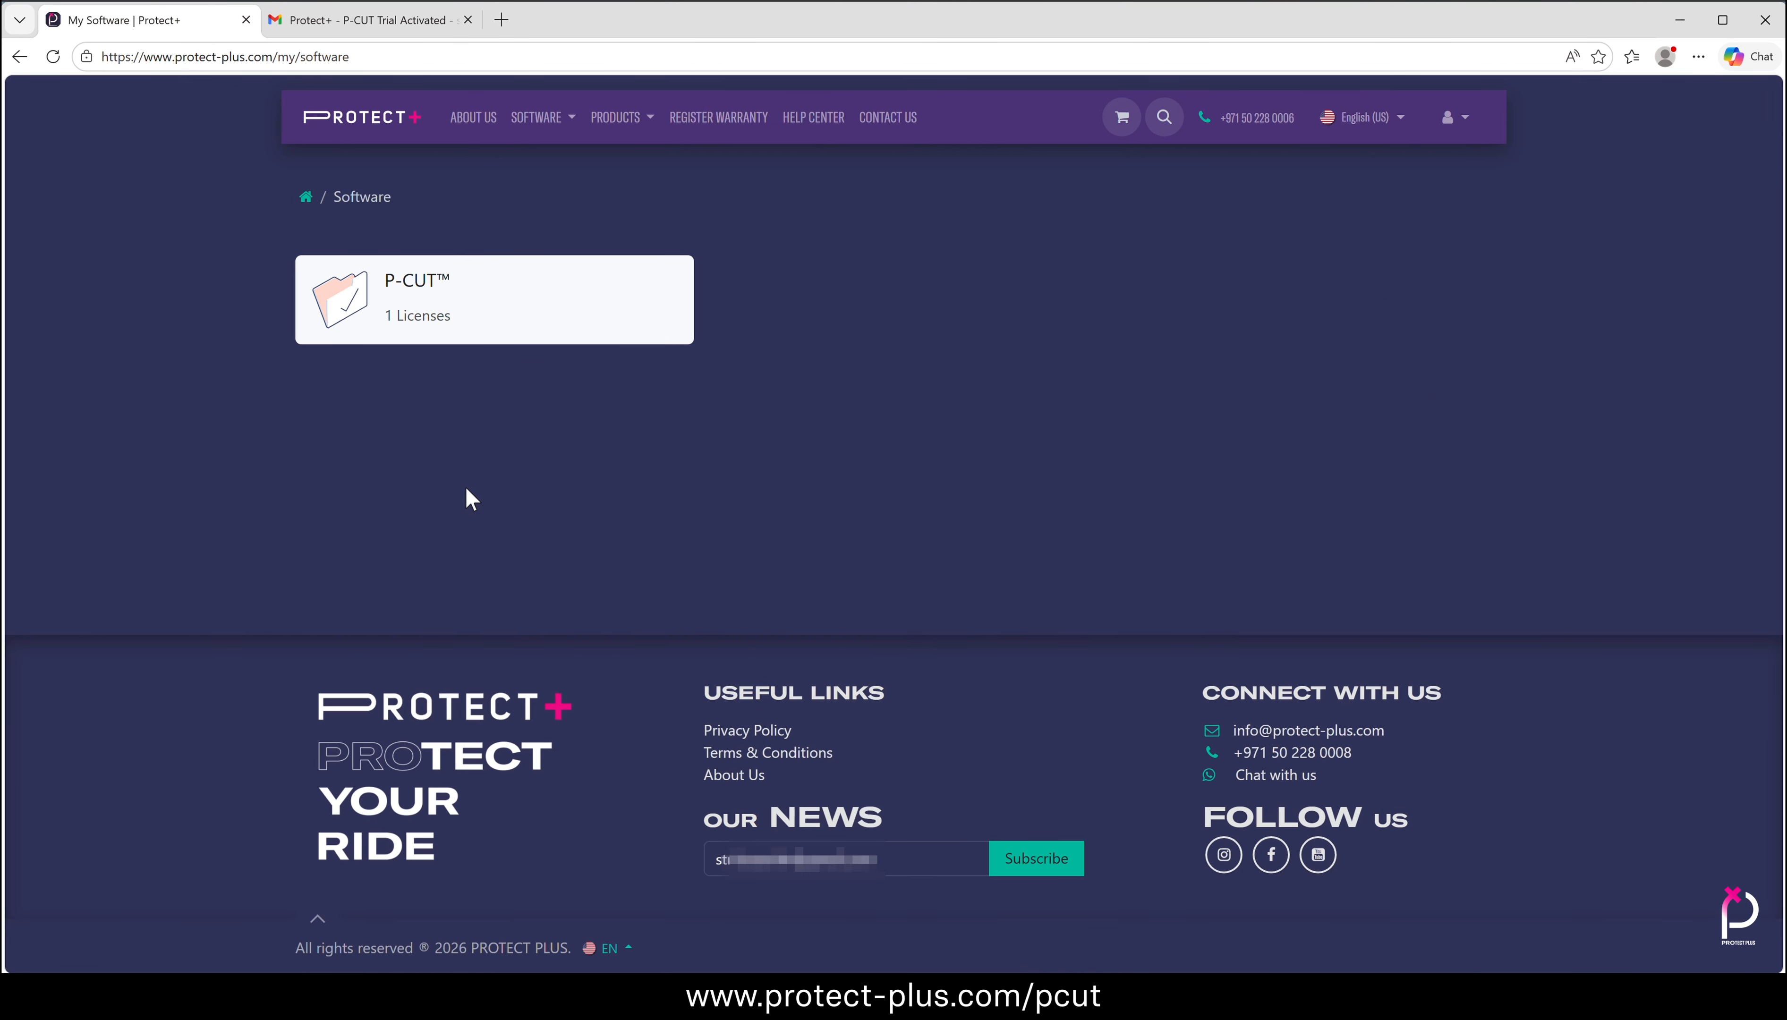
left_click(598, 296)
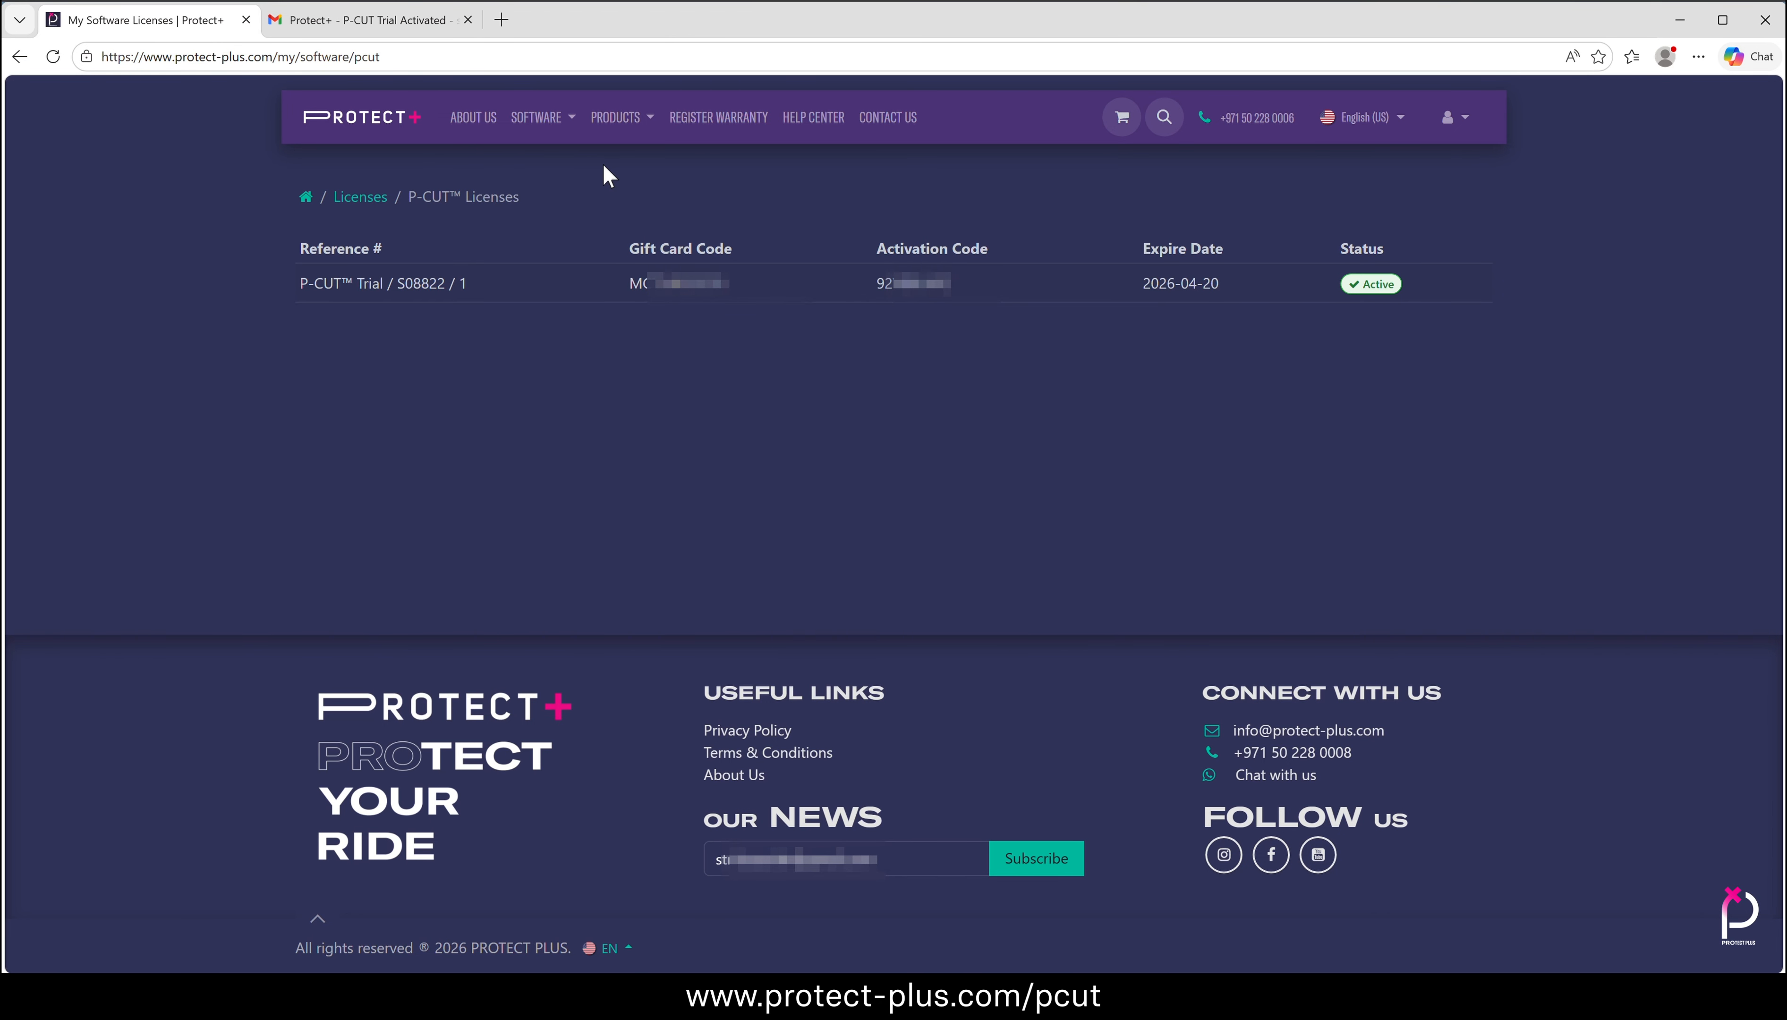
left_click(326, 21)
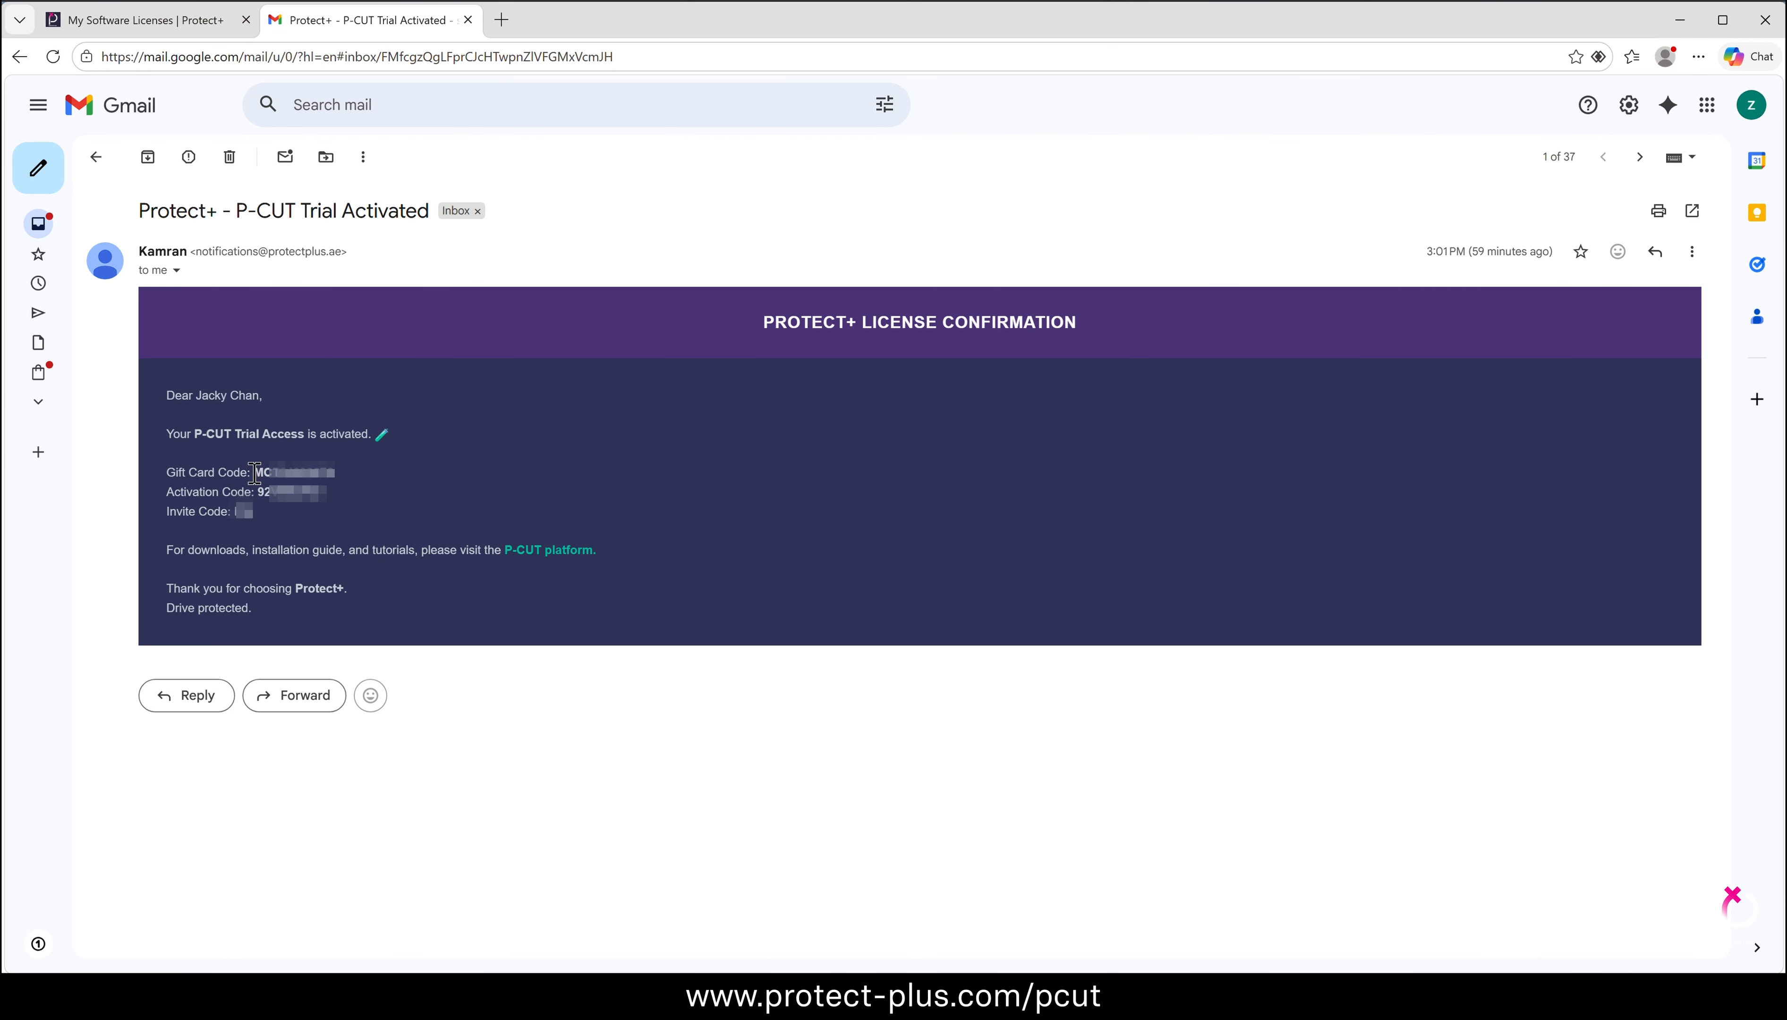
left_click_drag(254, 471, 236, 508)
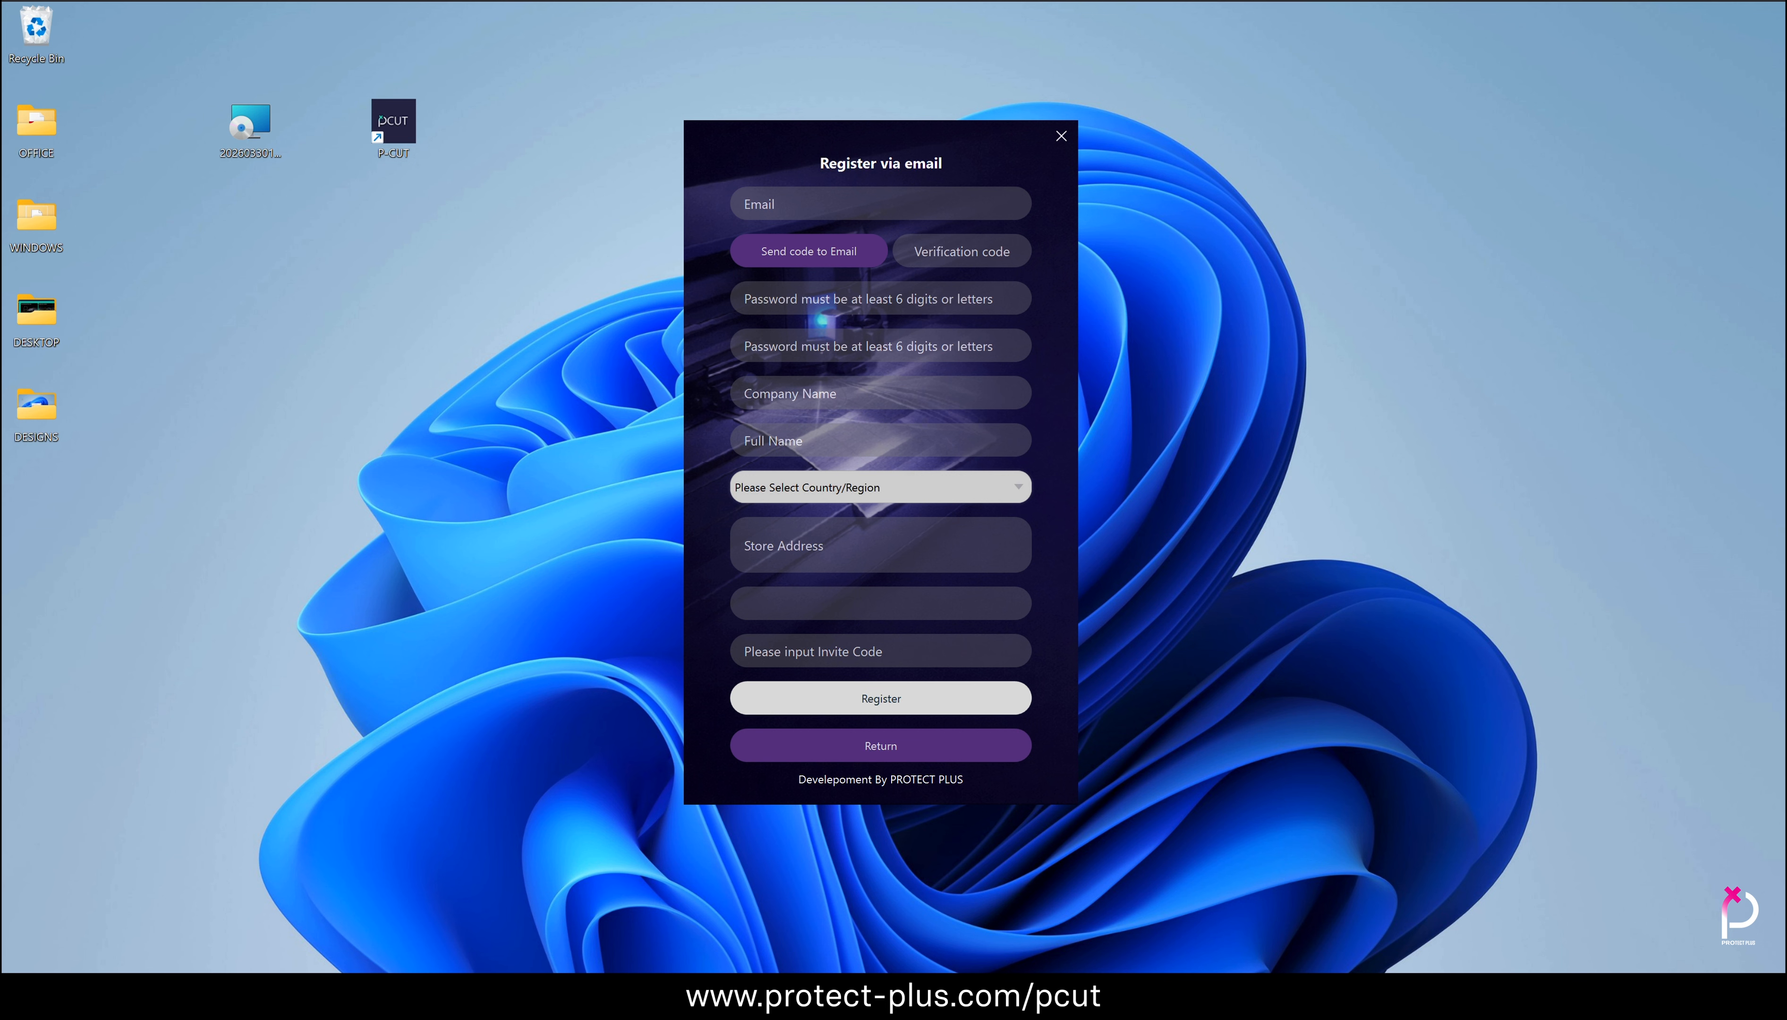
Copy the gift card code from the trial activation email into the gift card field of the P-CUT registration form
mouse_move(957, 996)
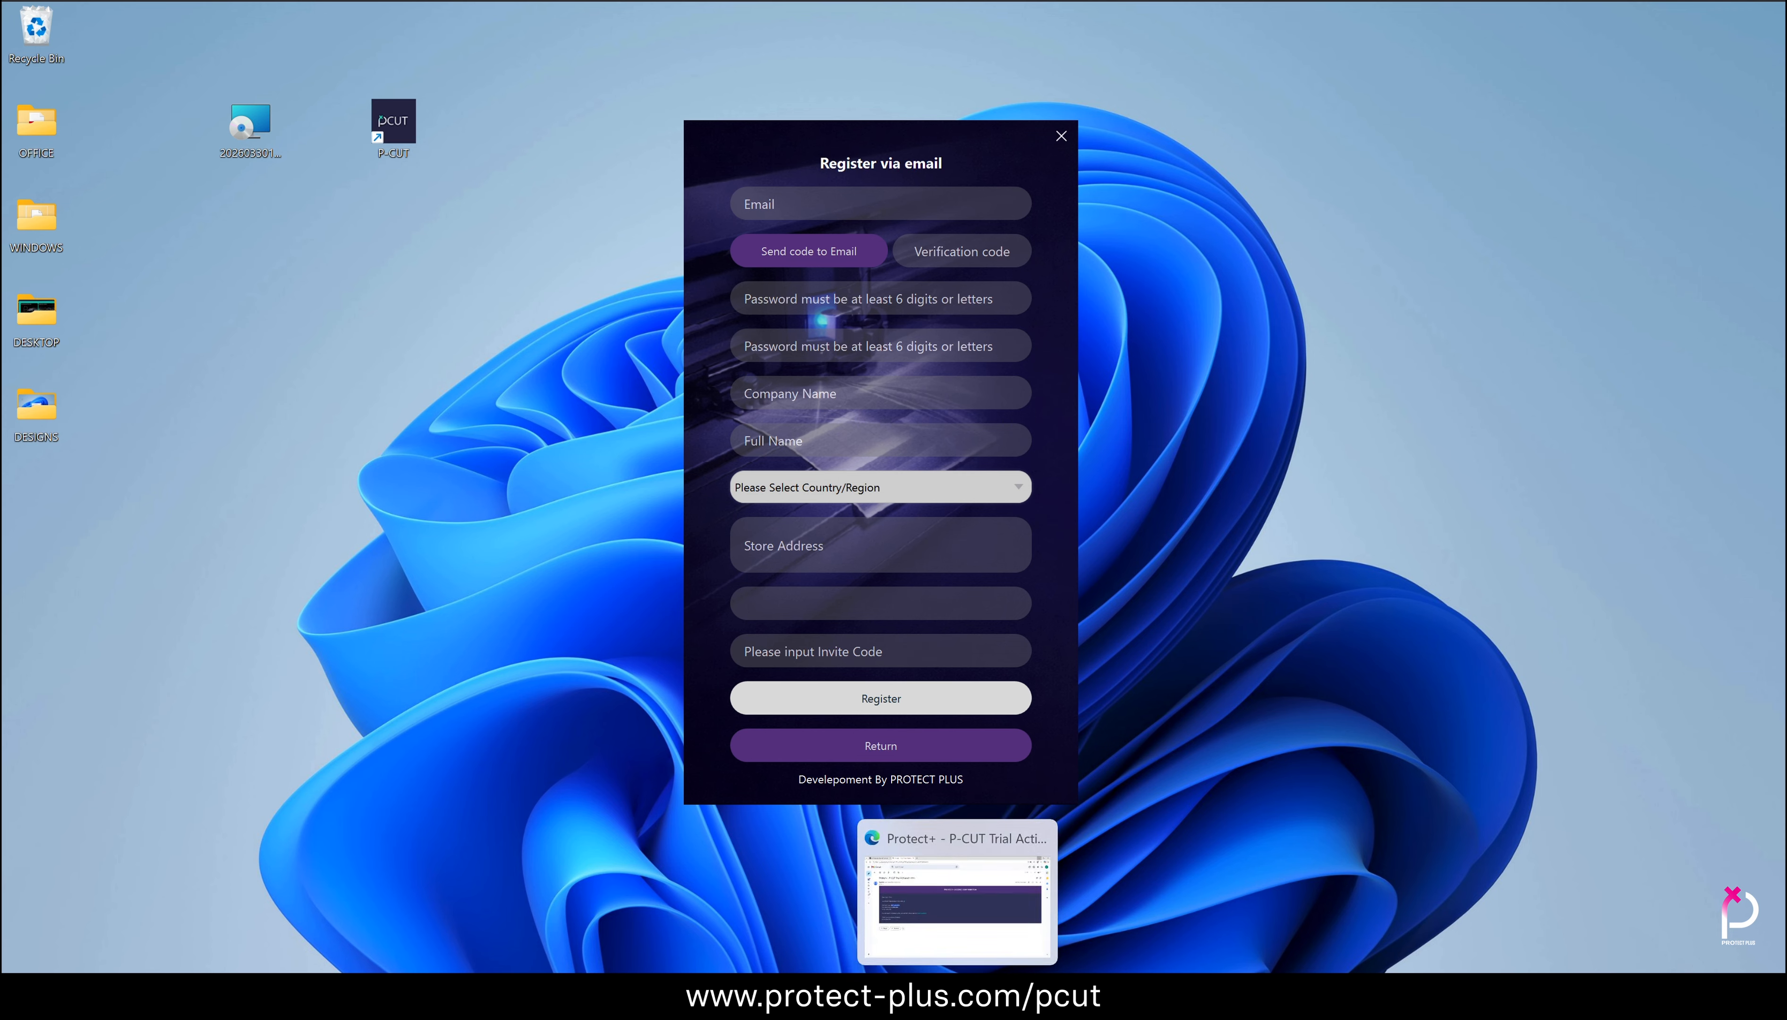
left_click(957, 908)
left_click_drag(248, 470, 339, 479)
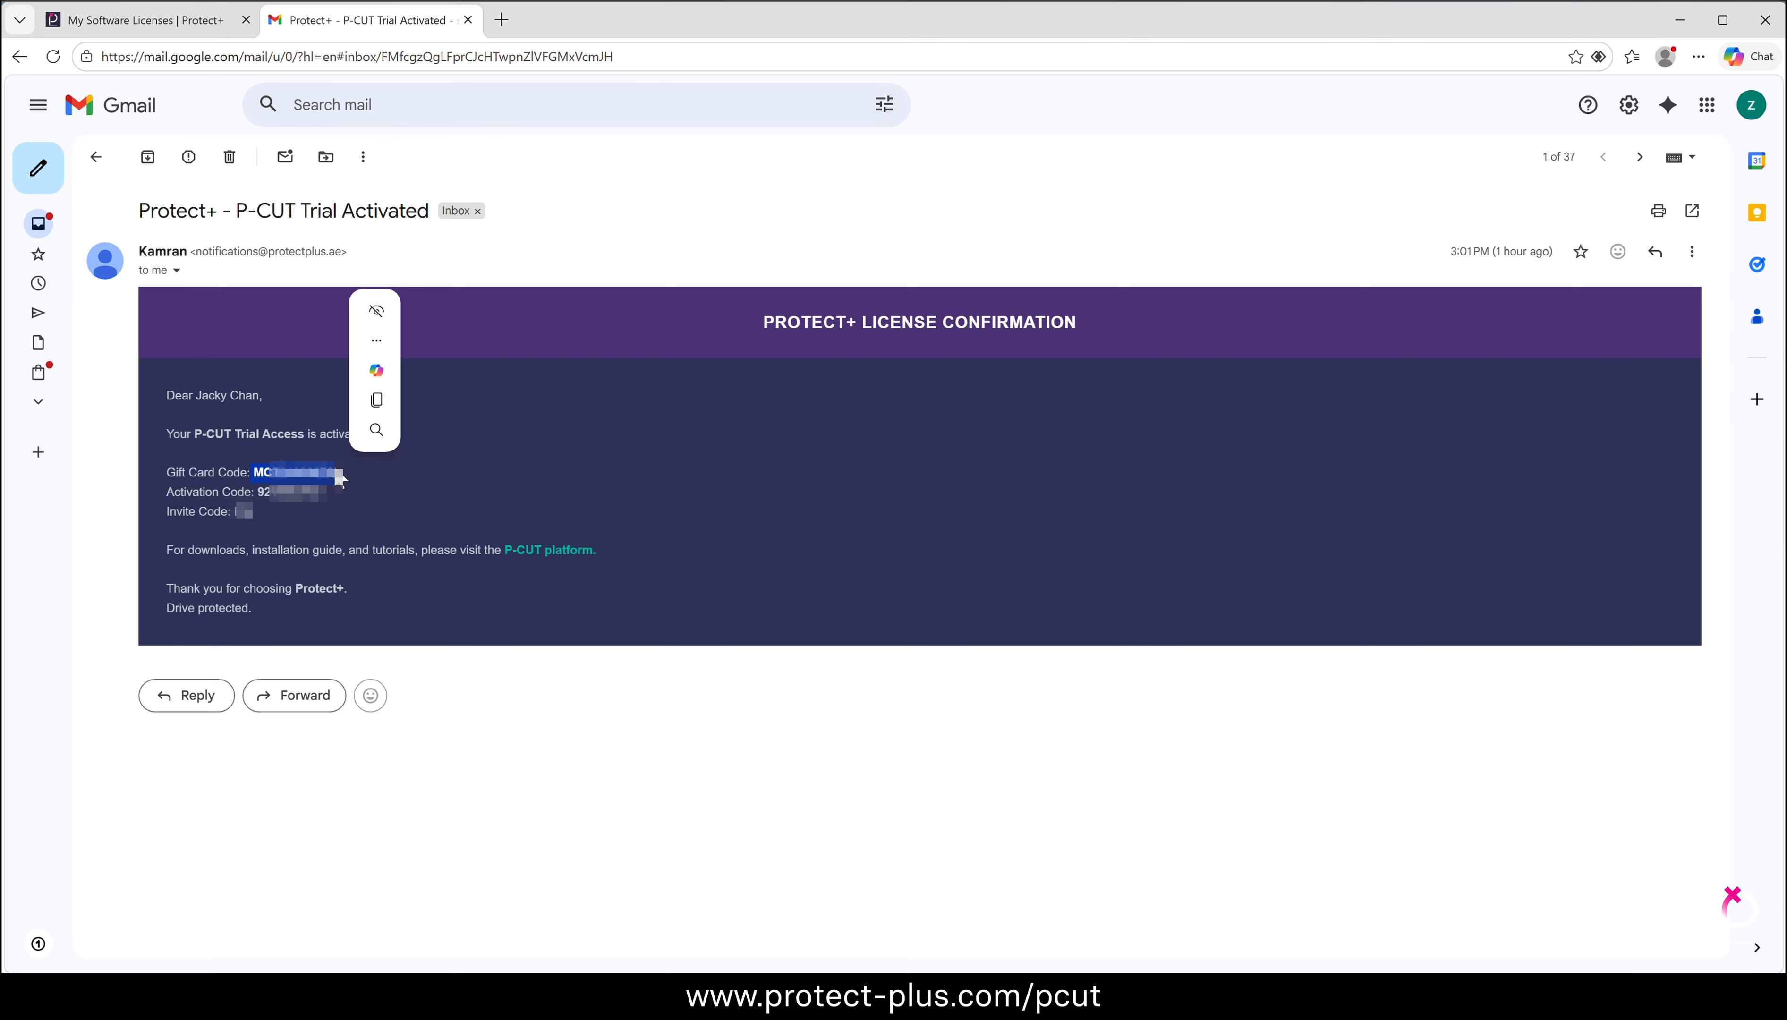
left_click(376, 399)
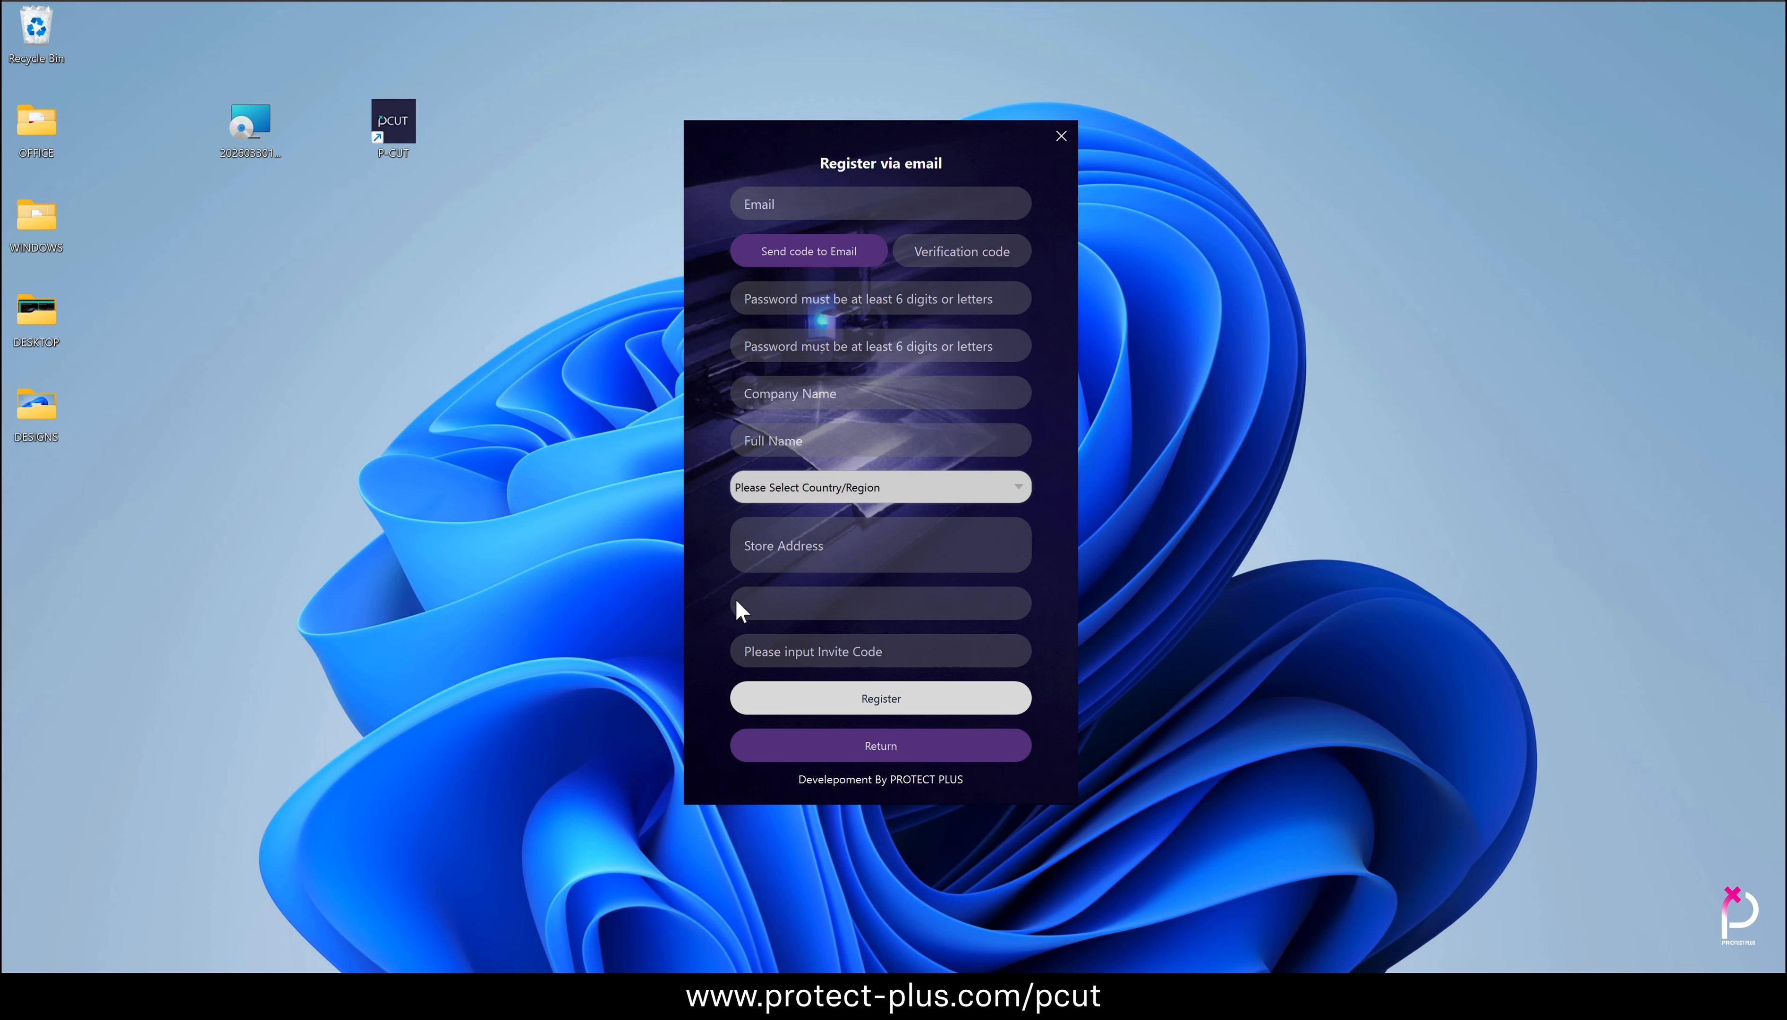
key("ctrl+v")
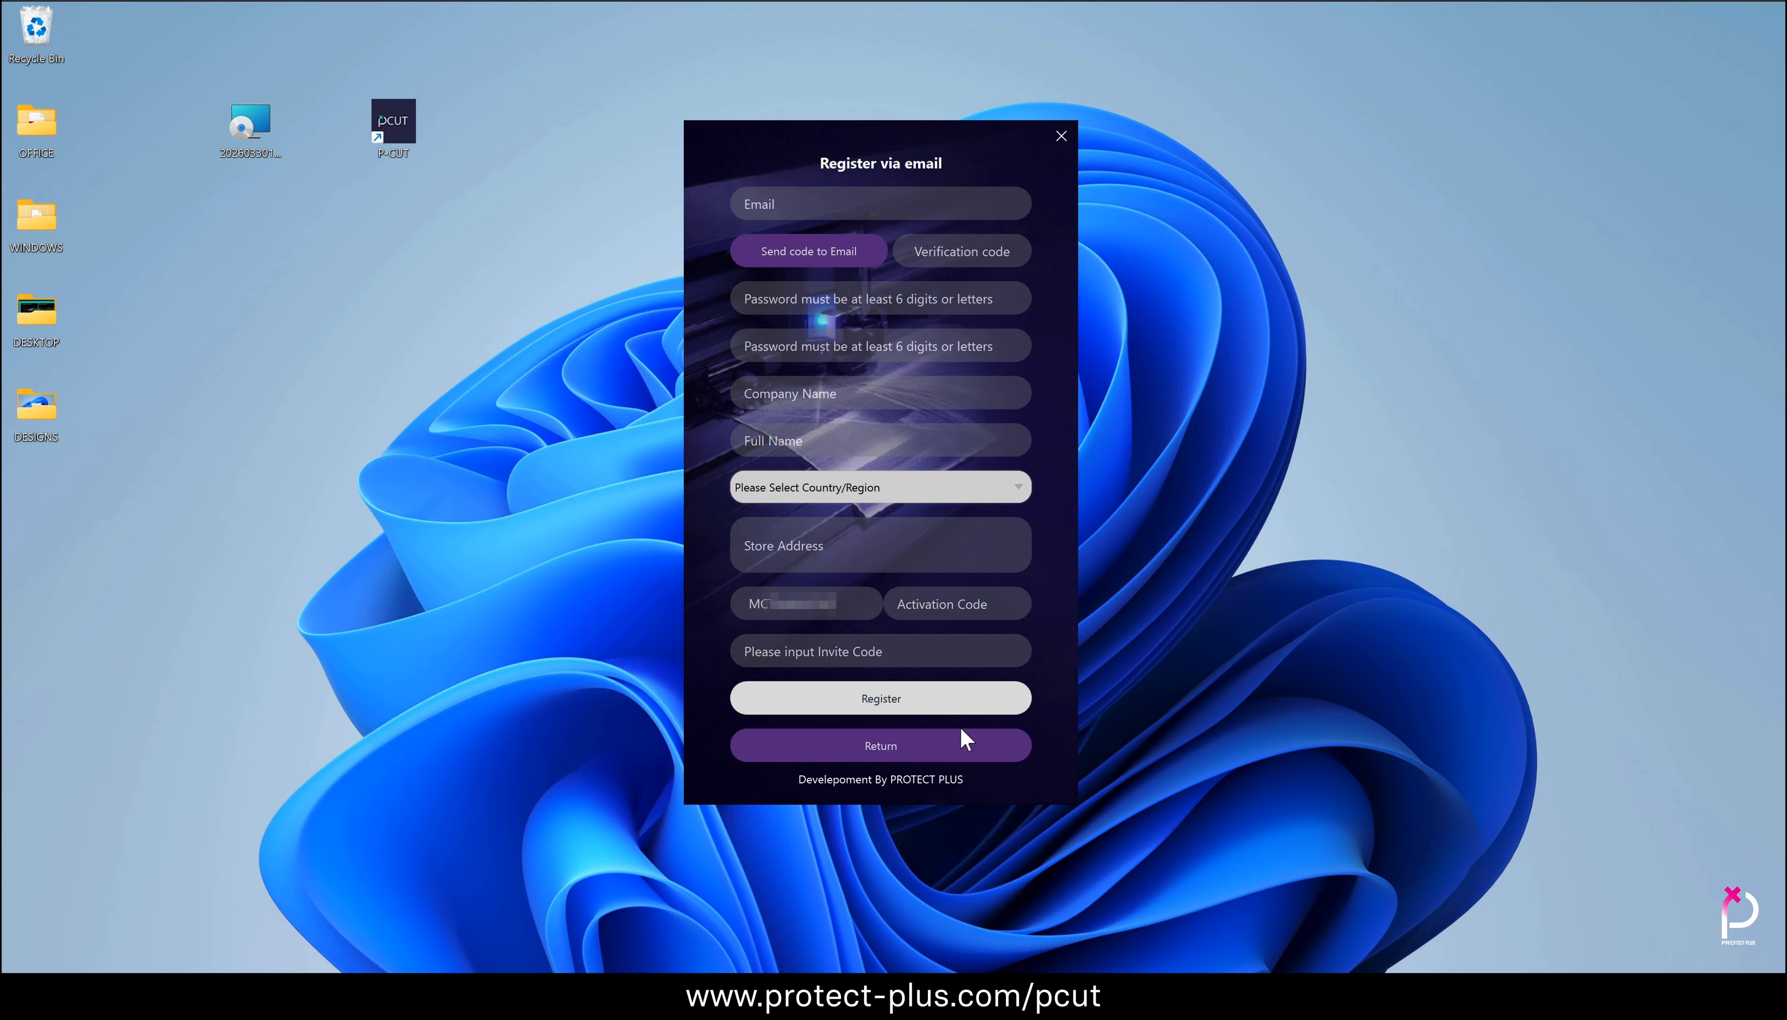
Paste the activation code and the invite code into their fields in the P-CUT registration form
left_click(906, 603)
key("ctrl+v")
left_click(780, 646)
key("ctrl+v")
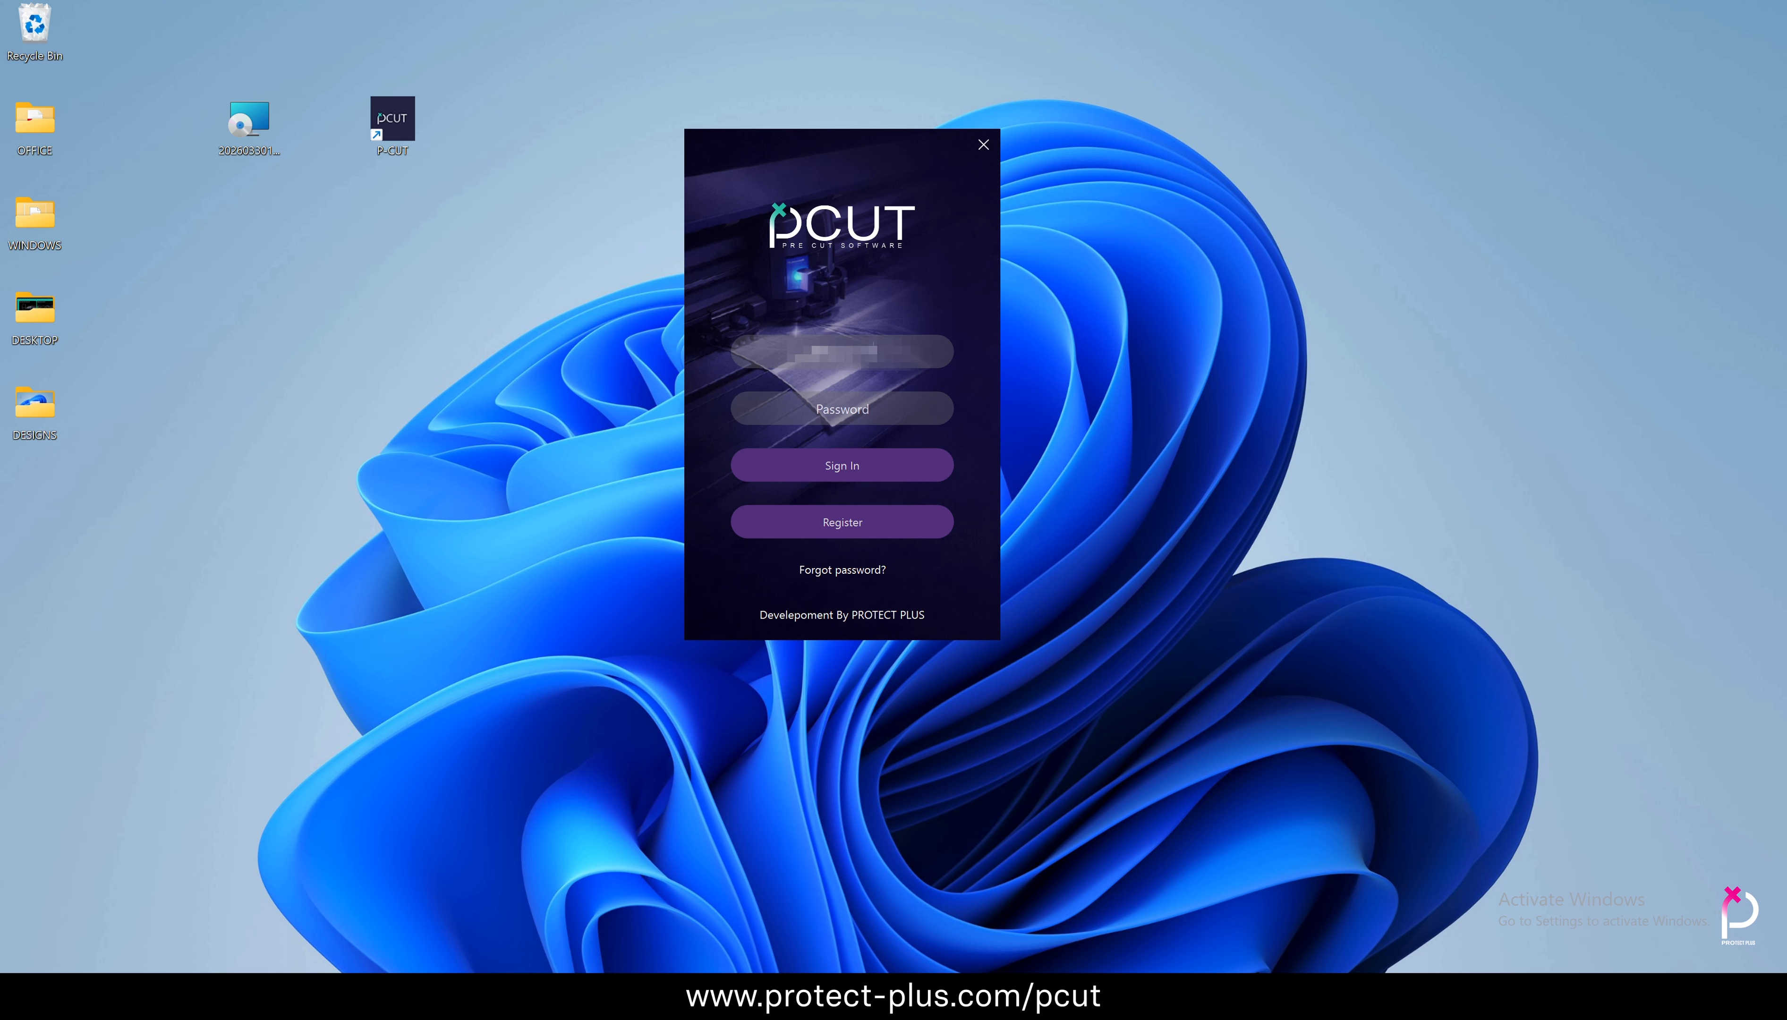
Sign in to P-CUT with the account email and password, and maximize the program window
type("@gmail.com")
key("Tab")
type("********")
left_click(875, 462)
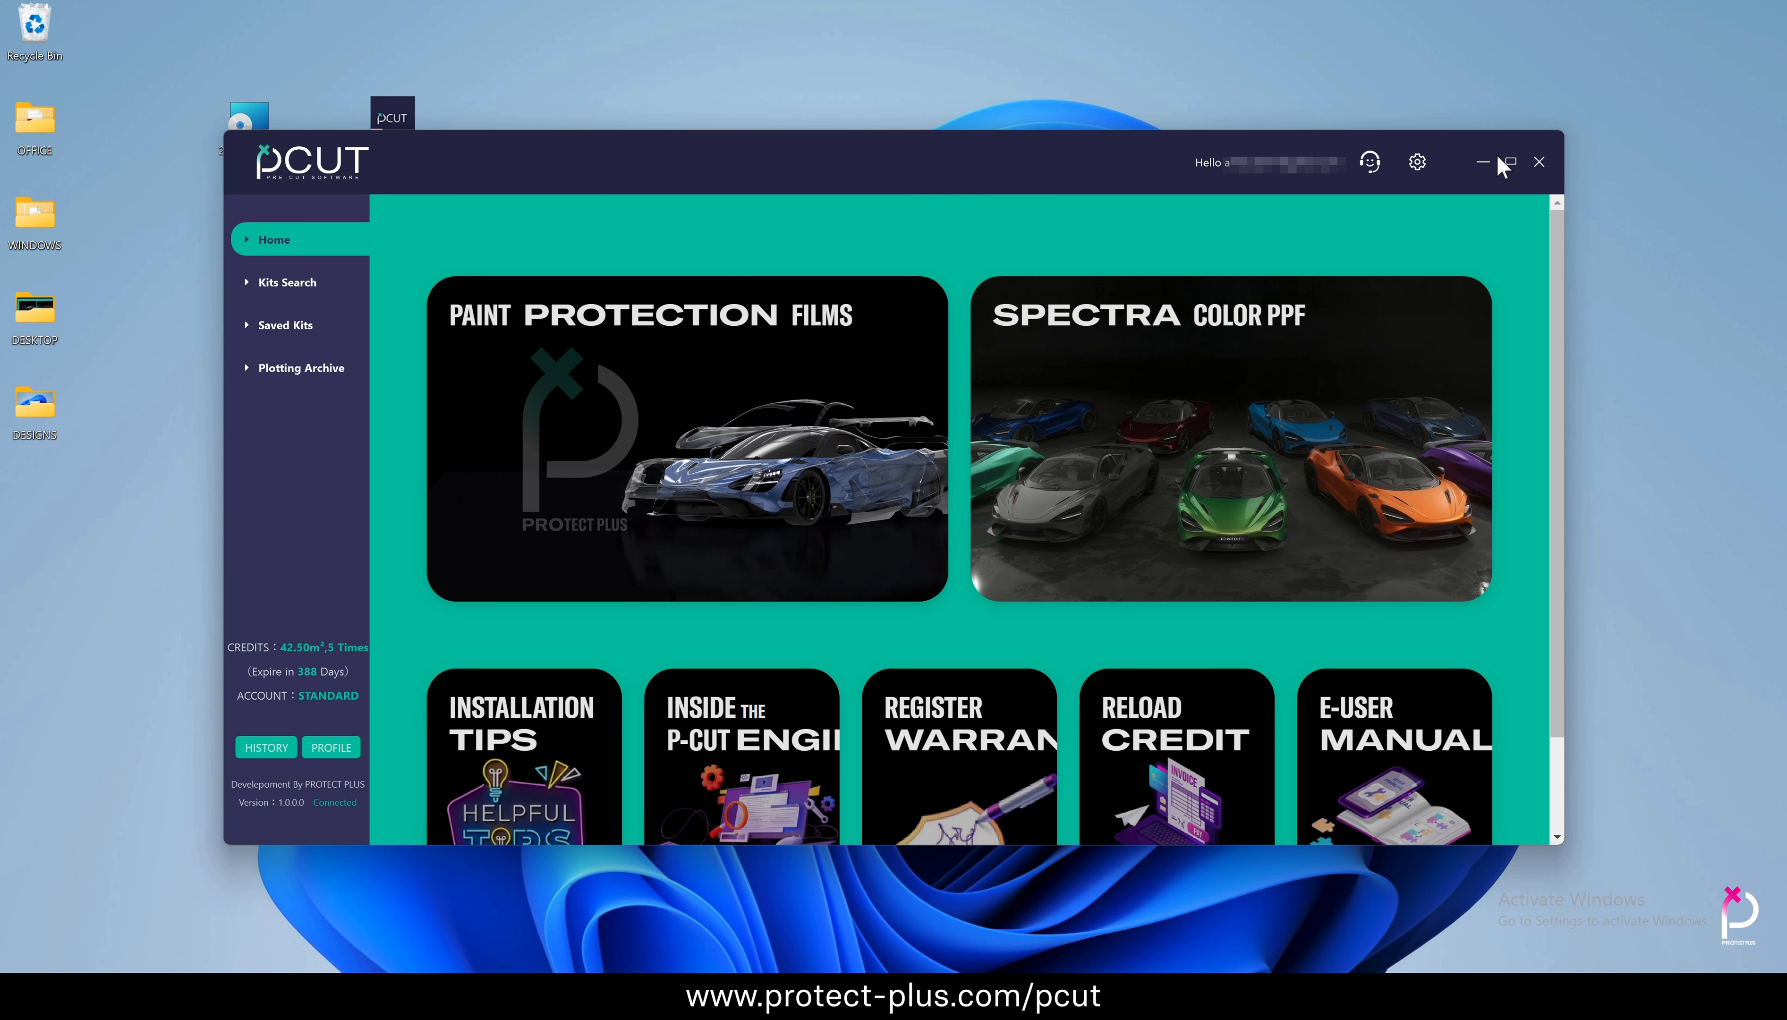
left_click(1509, 161)
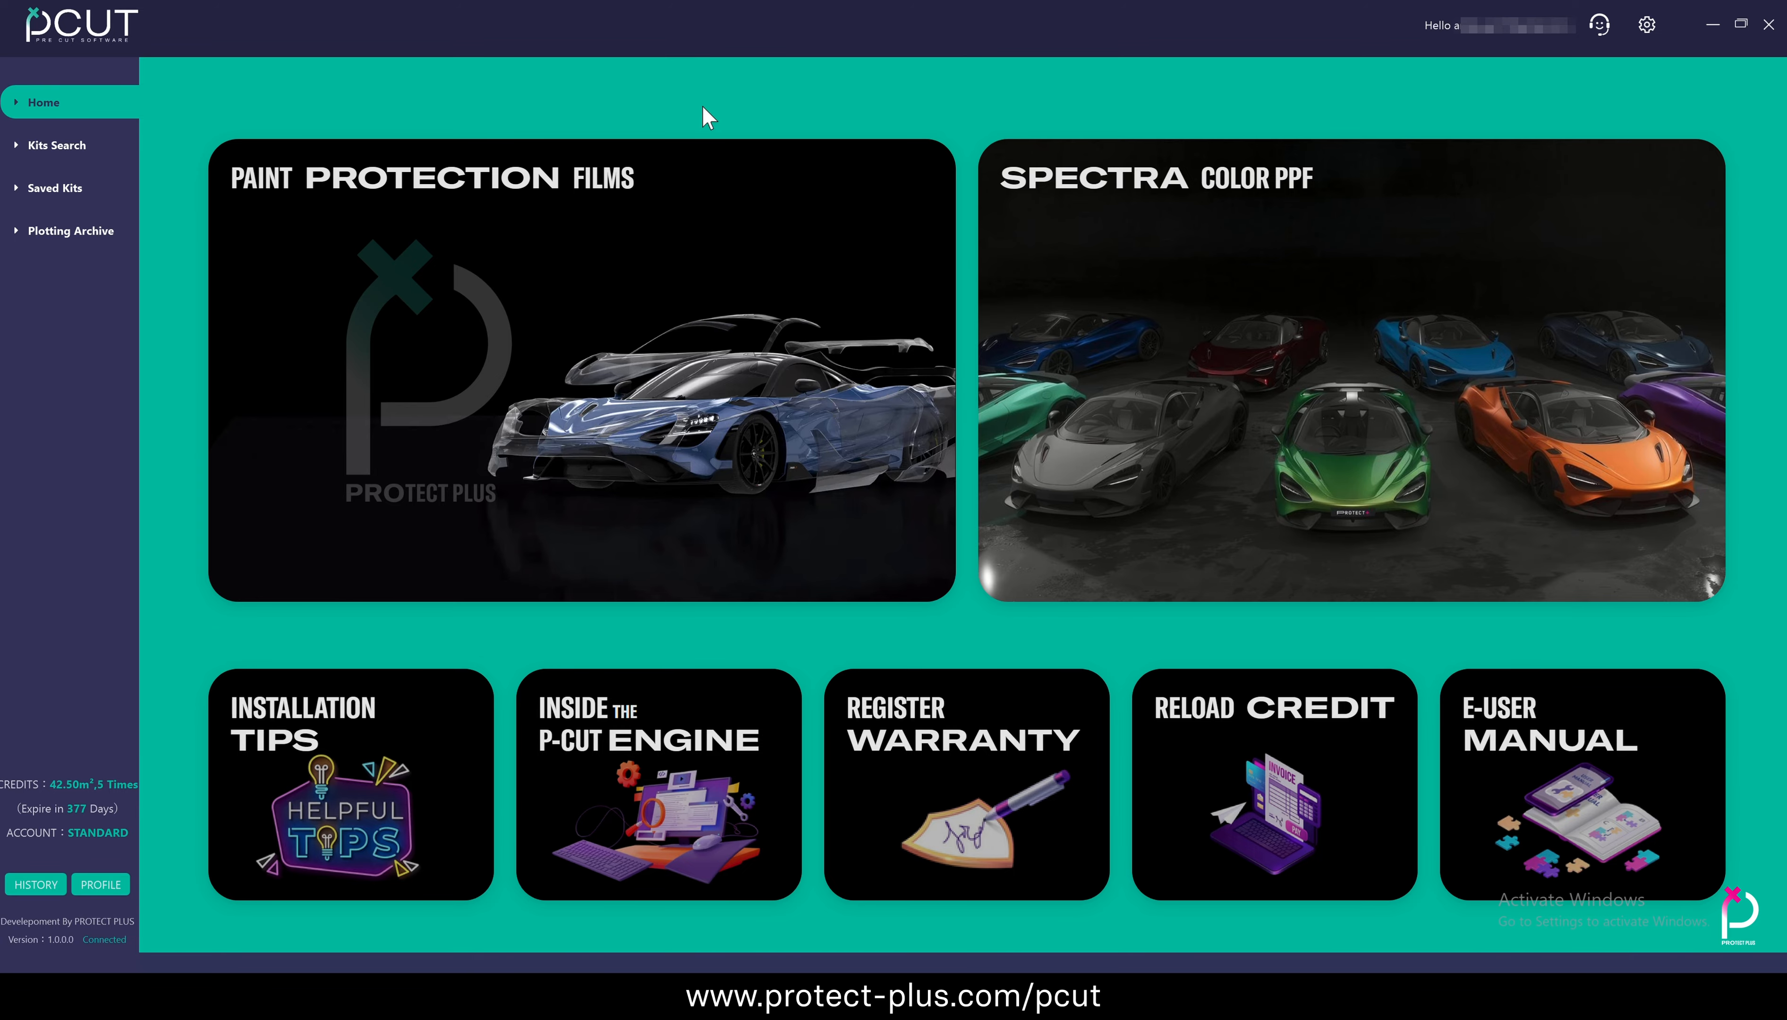
Look through the Paint Protection Films page for the film's features and certifications, and return to the home page
left_click(547, 176)
scroll(1198, 445, "down", 5)
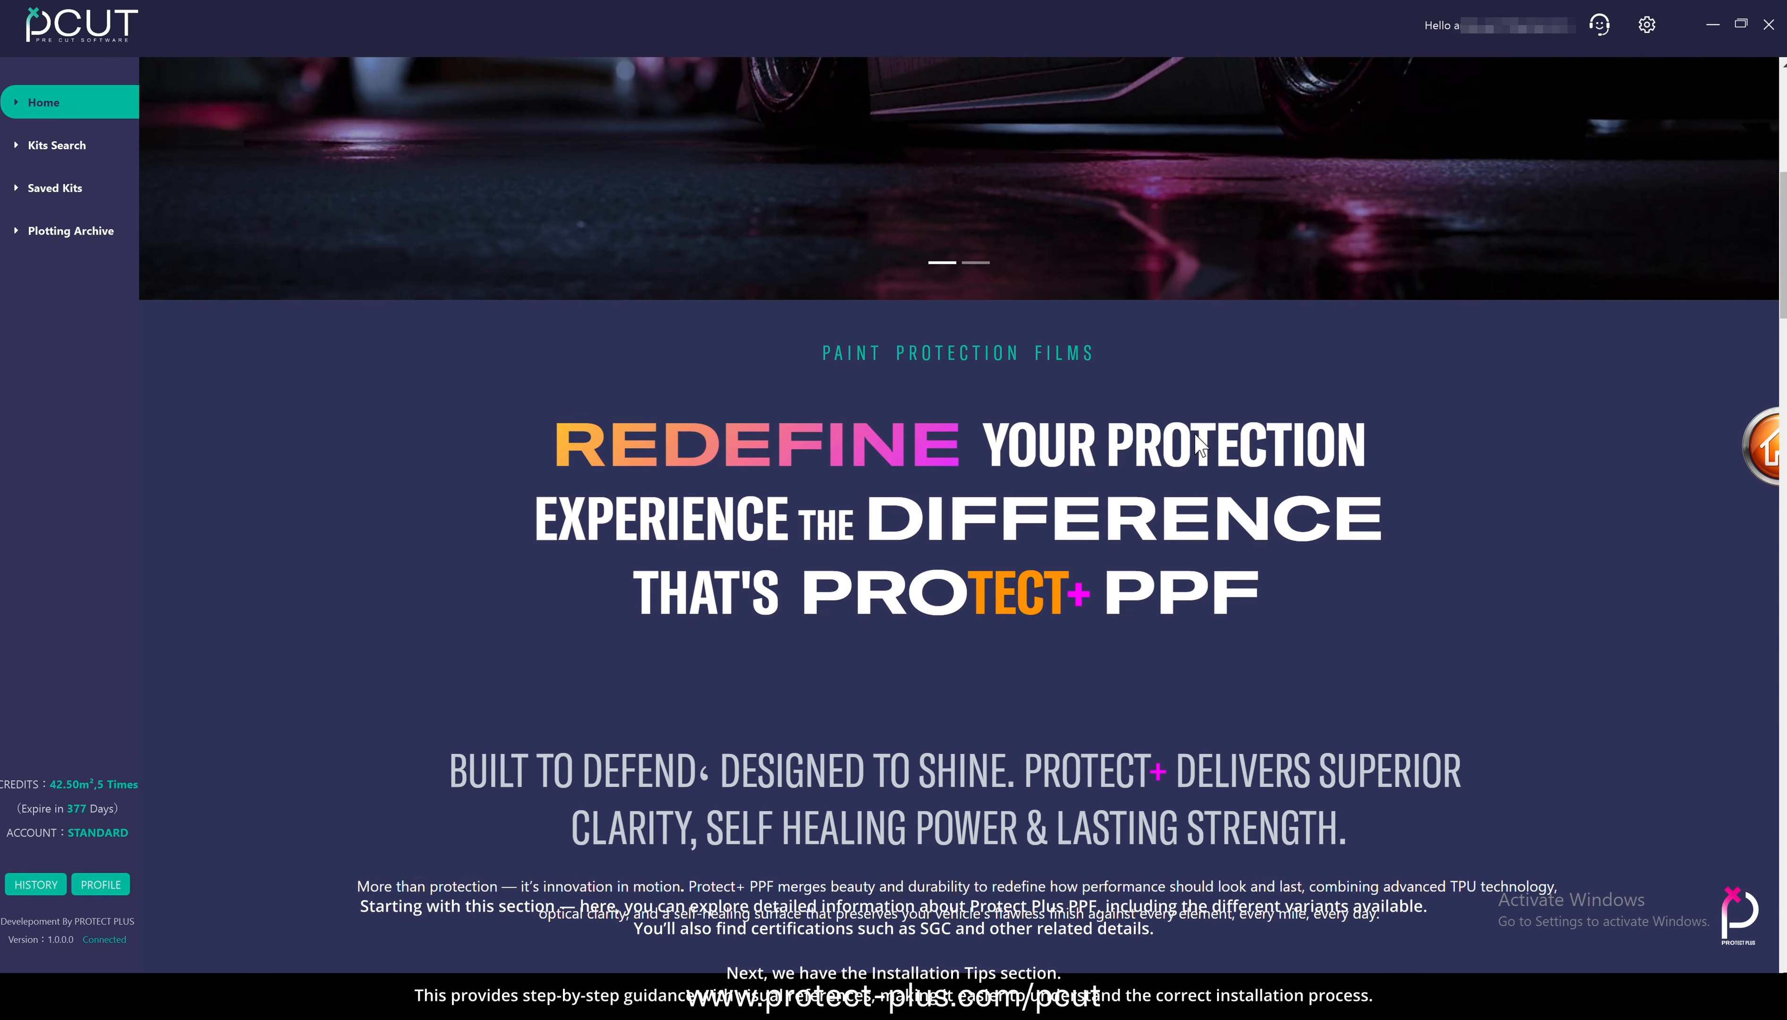
scroll(1198, 445, "down", 10)
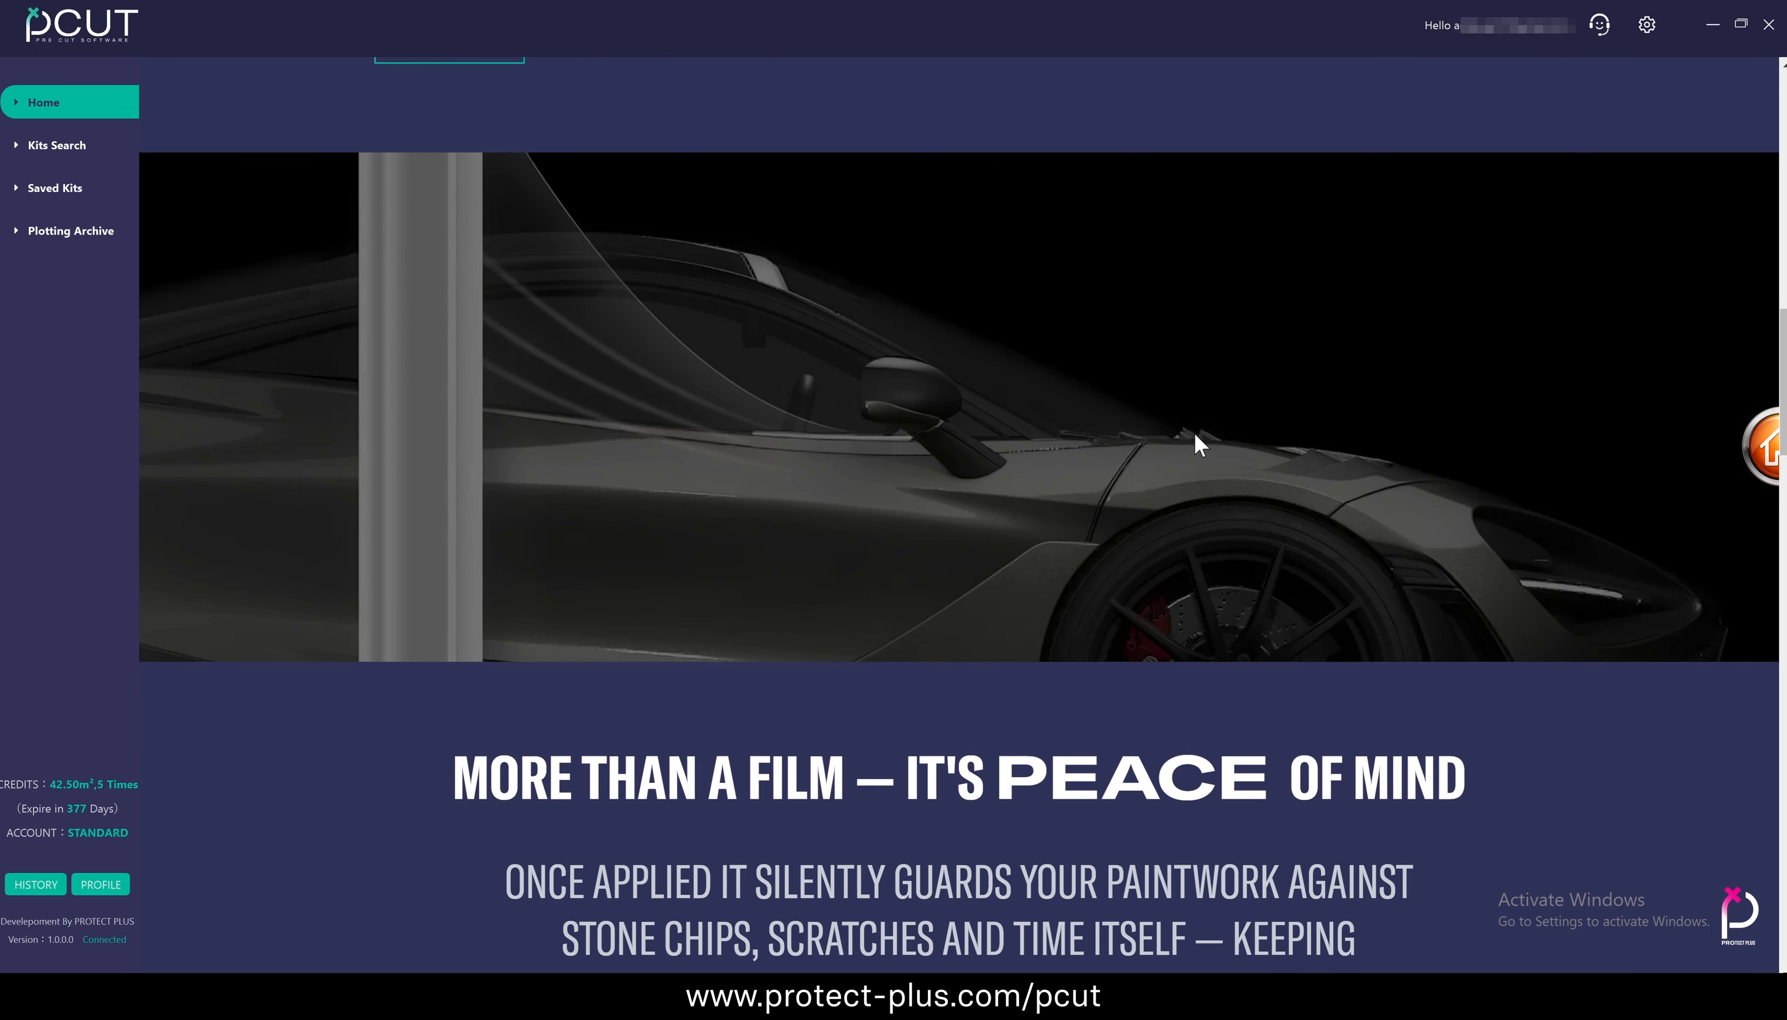
scroll(1198, 445, "down", 10)
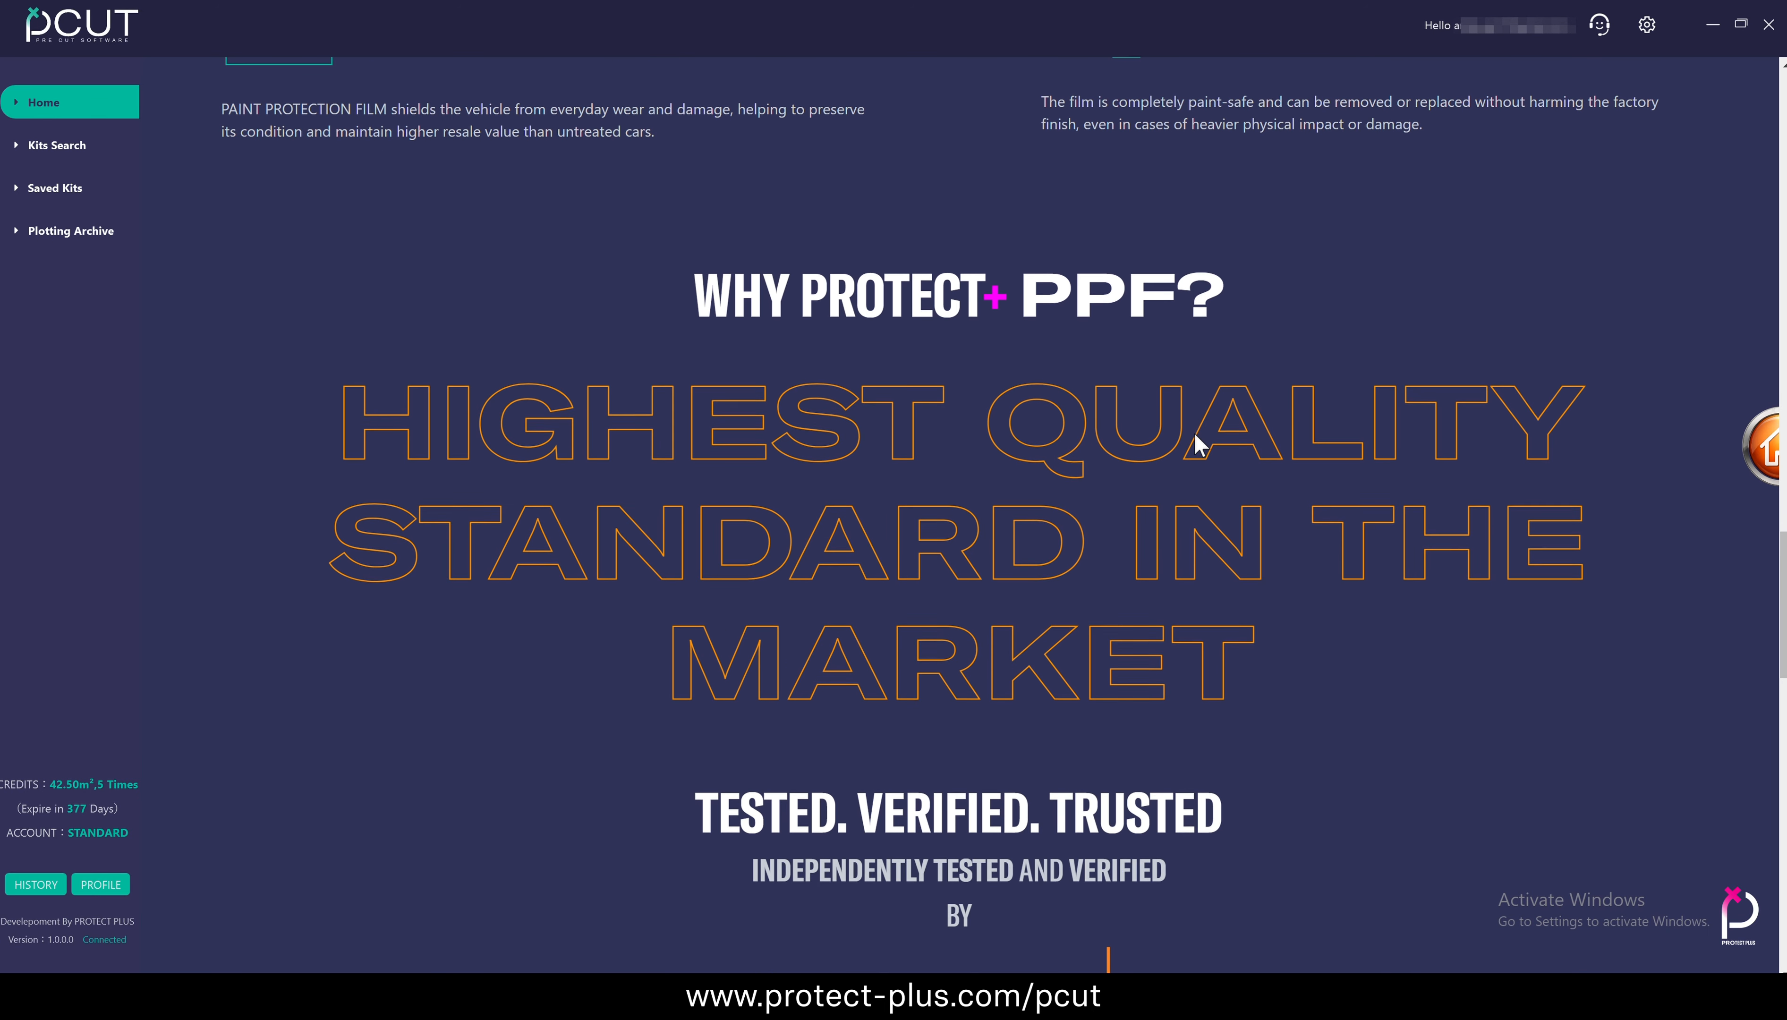
scroll(1196, 443, "down", 12)
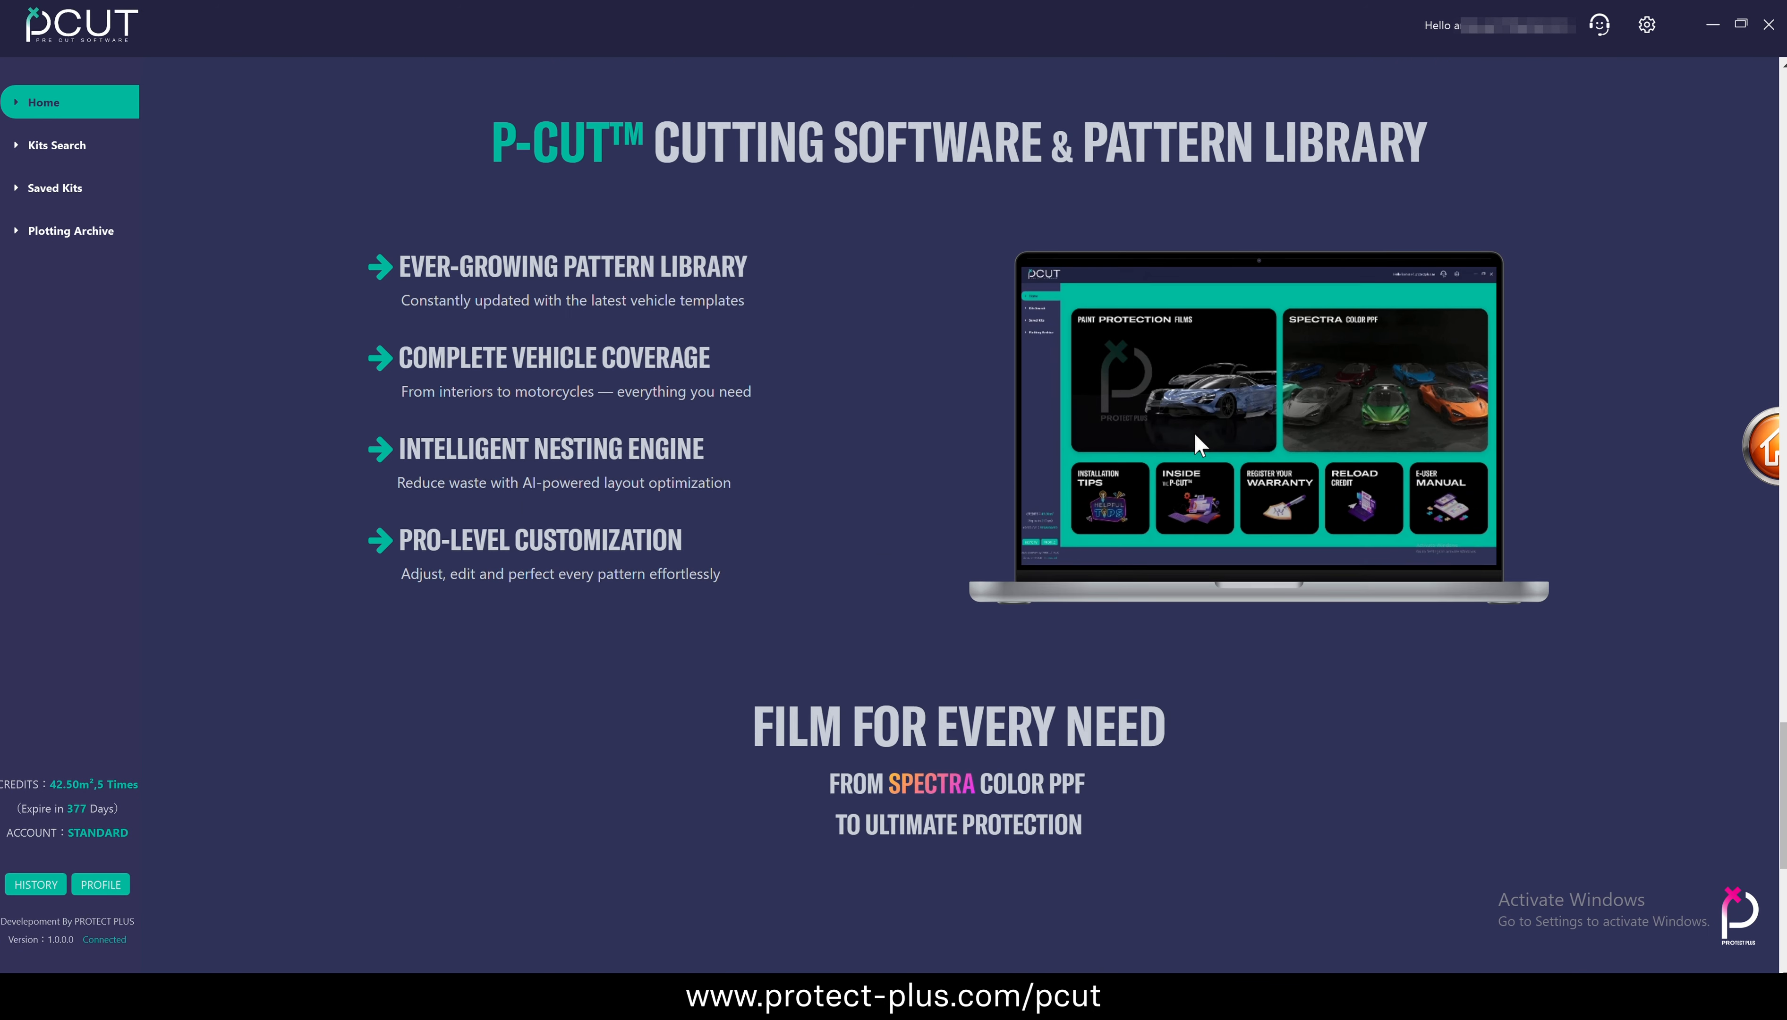
scroll(1195, 438, "down", 6)
left_click(1762, 452)
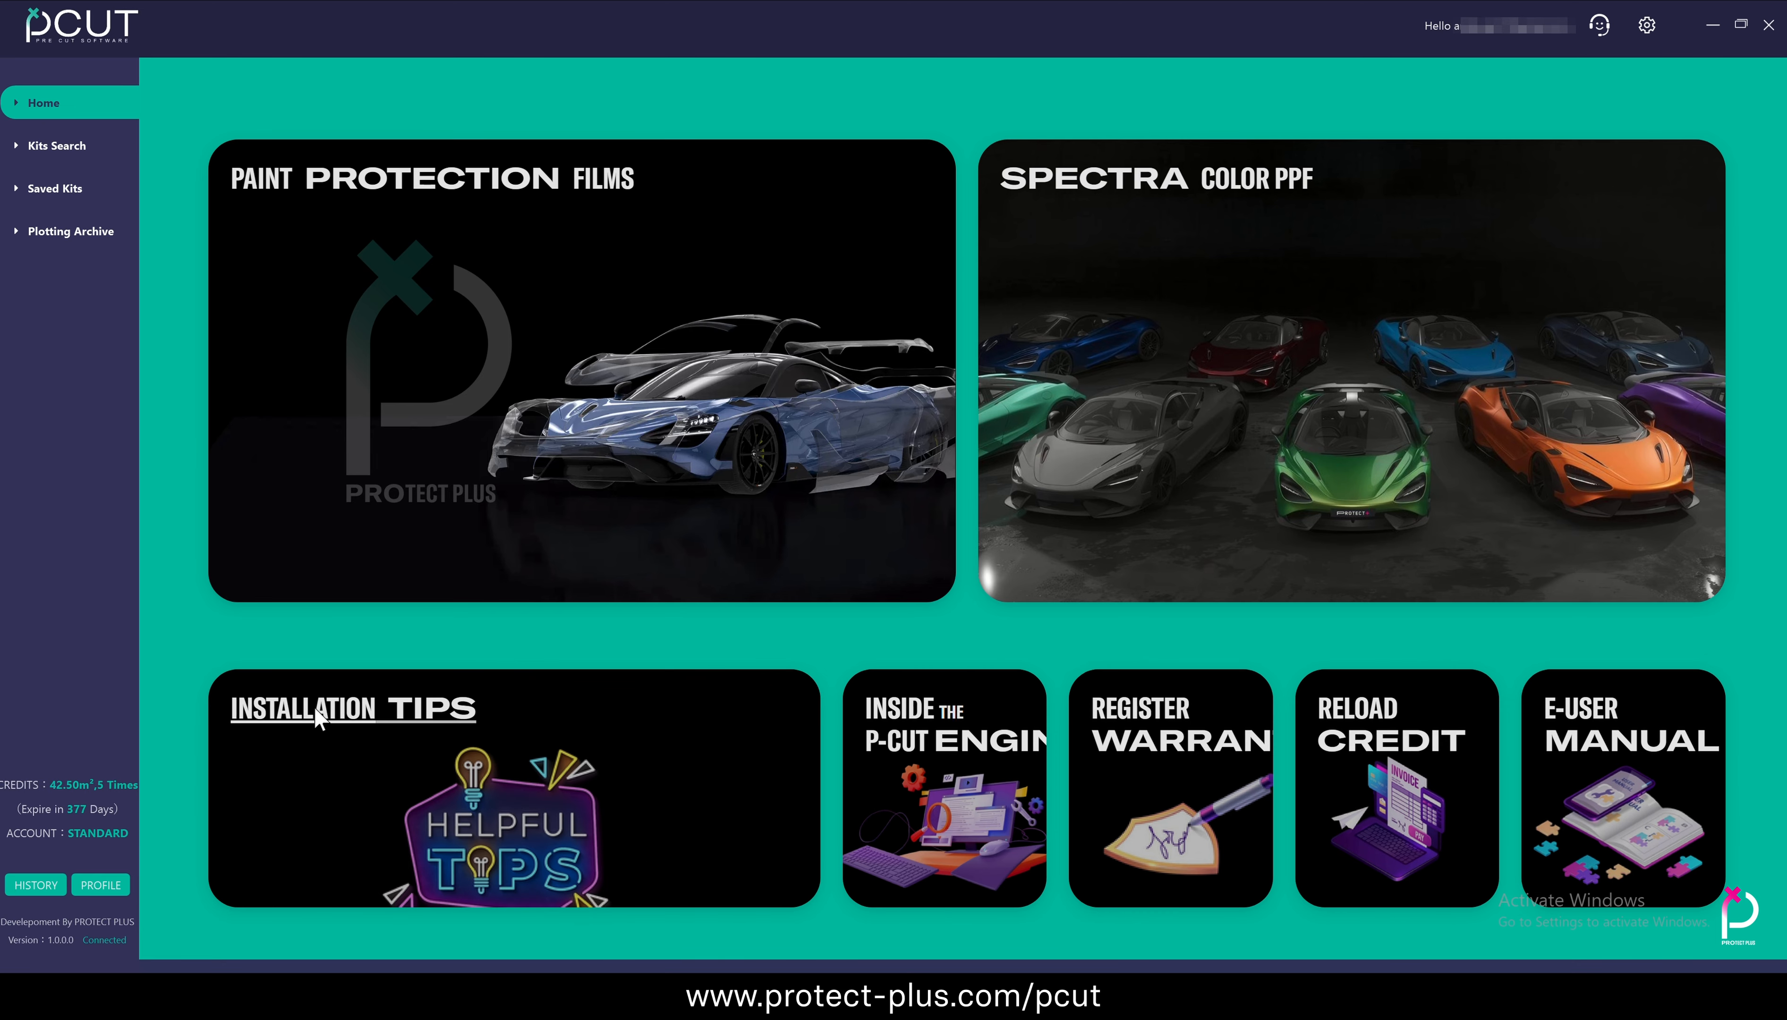
Review the Installation Tips page with its recommended sequence and numbered panel guidelines, and return to the home page
left_click(314, 708)
scroll(1331, 589, "down", 10)
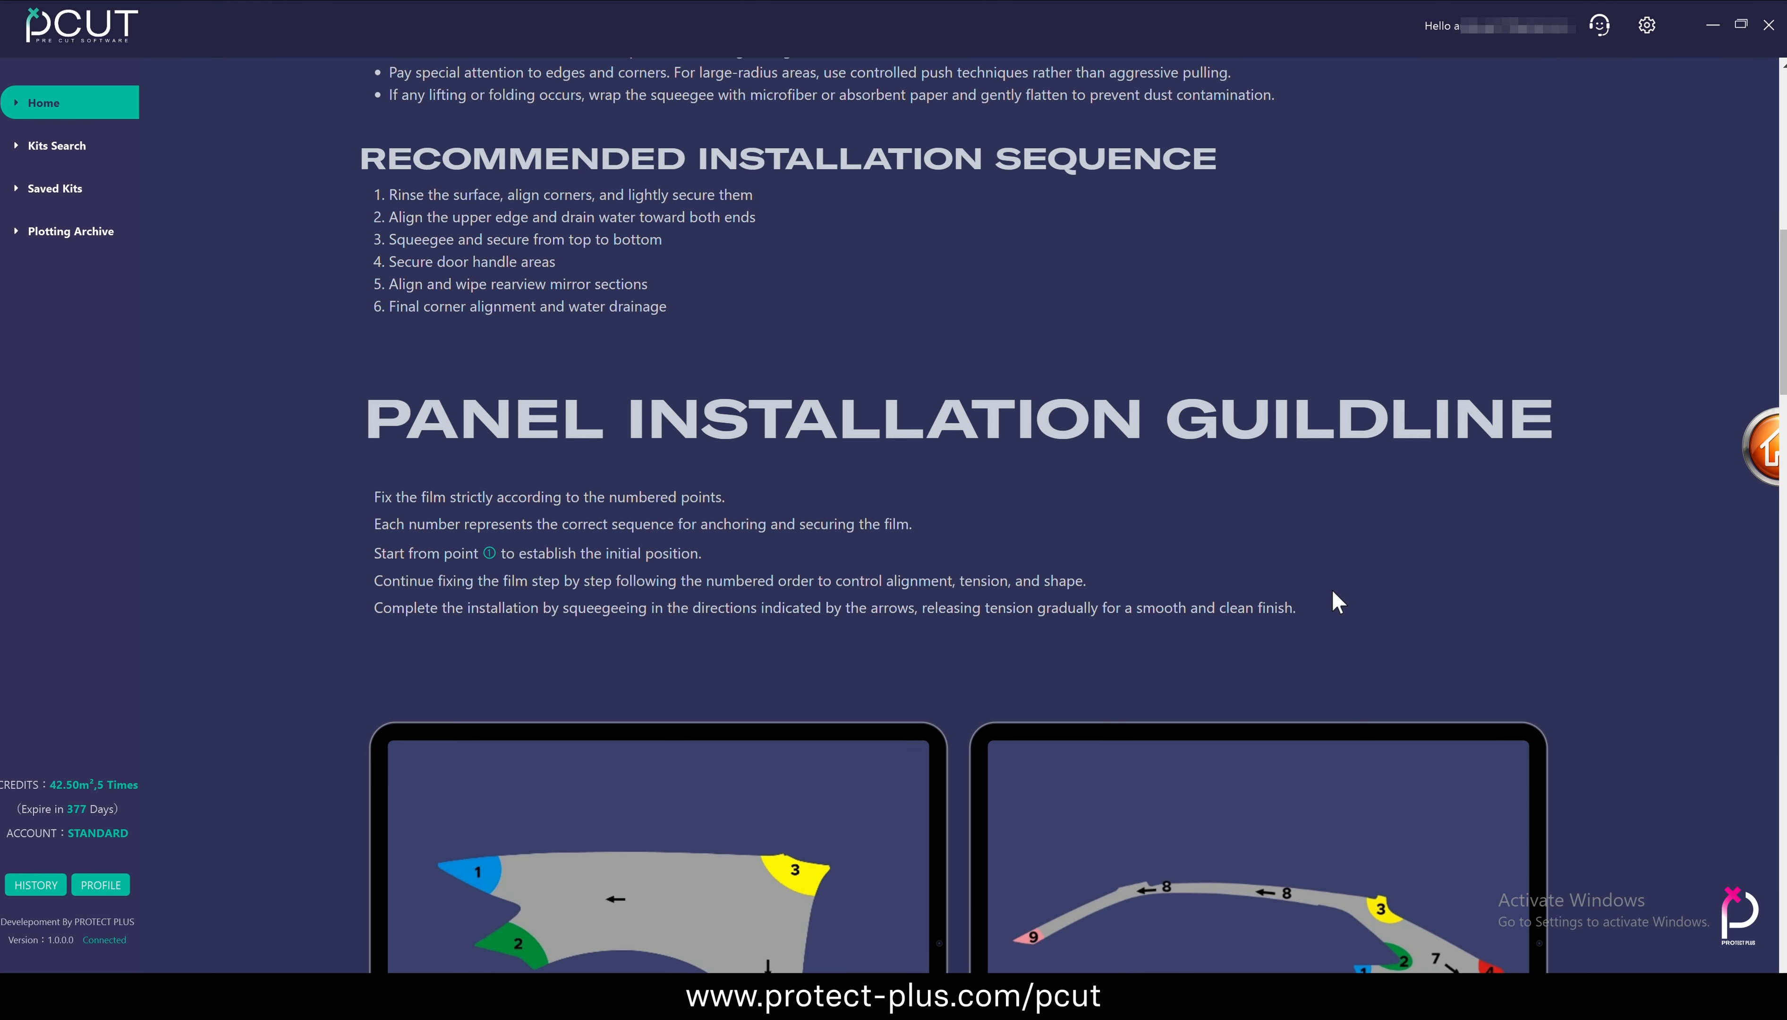
scroll(1331, 589, "down", 20)
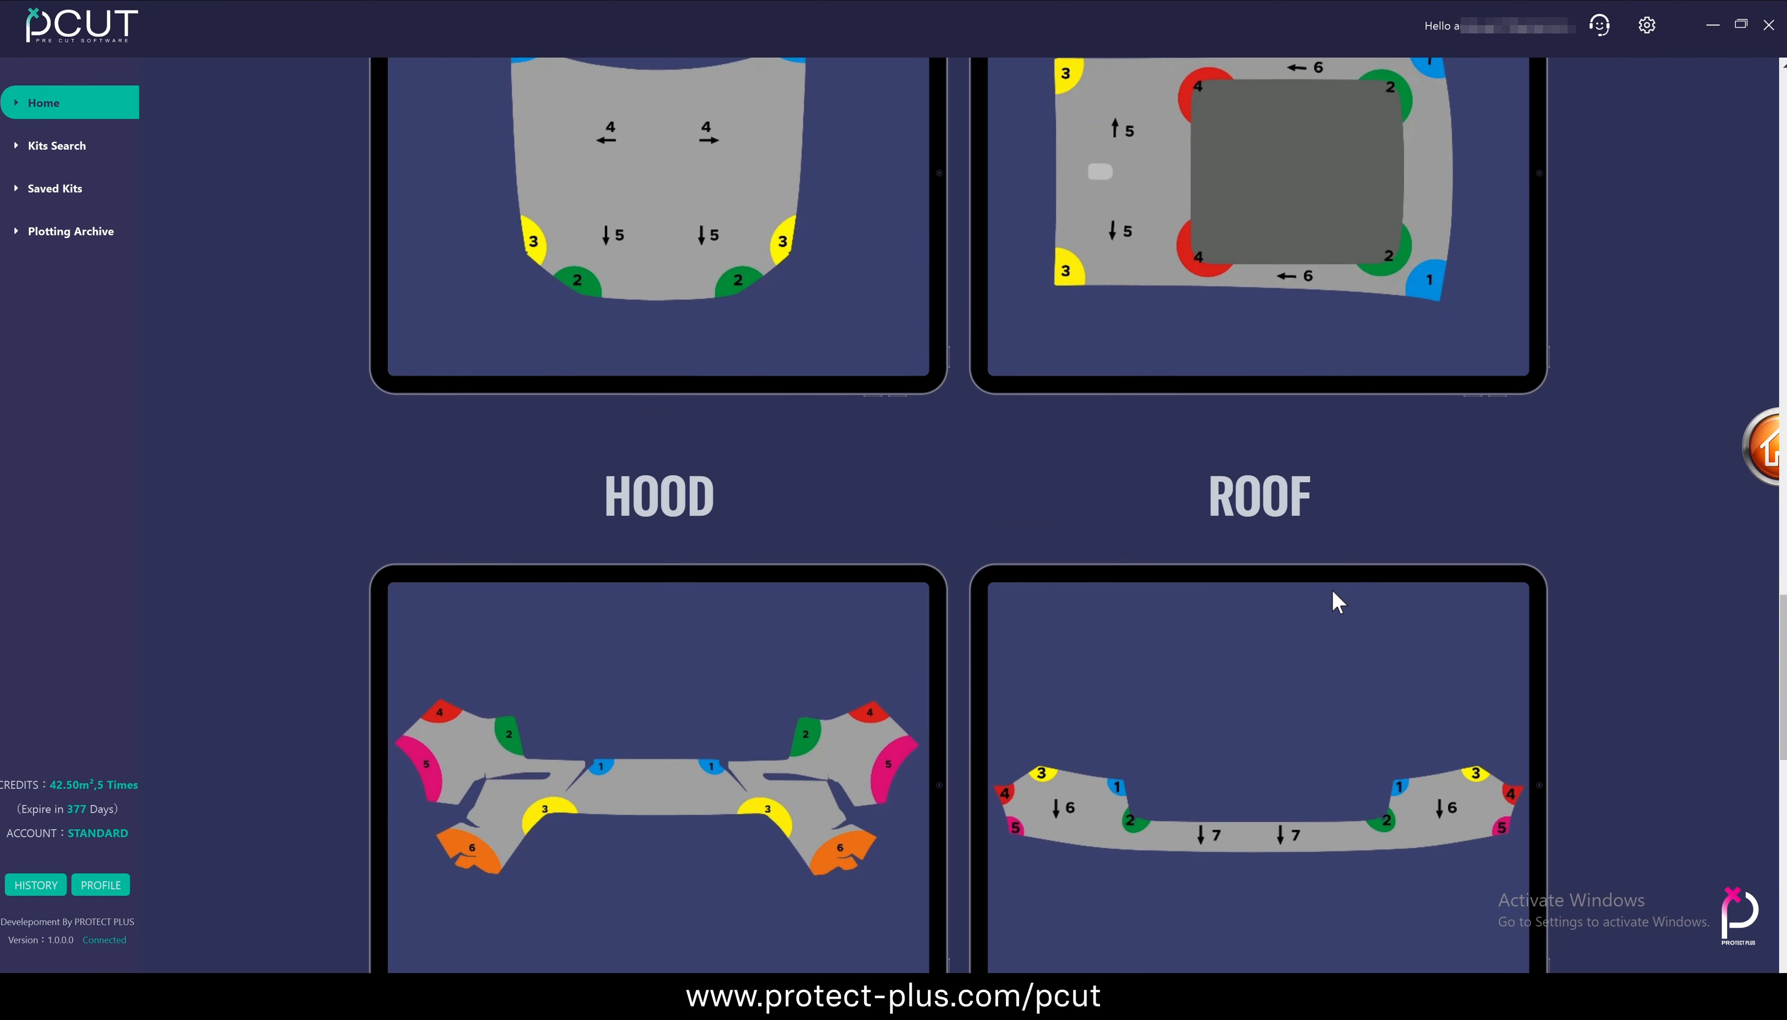
scroll(1332, 590, "down", 15)
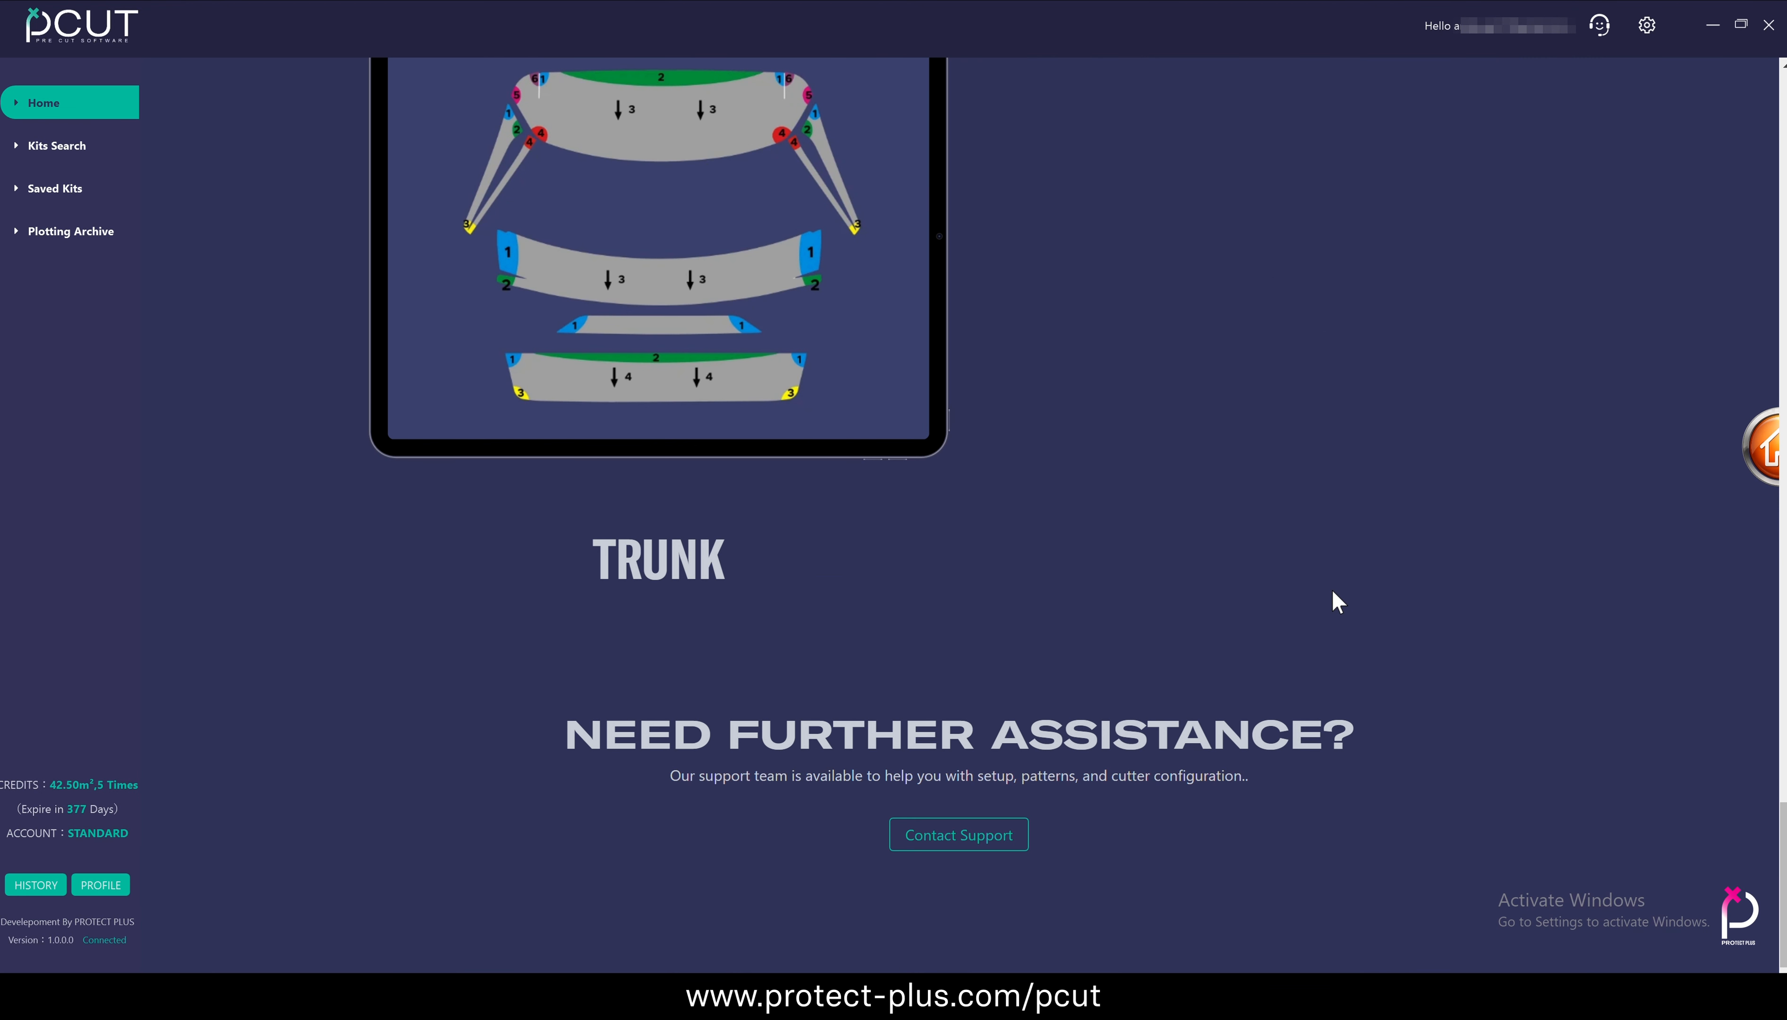
scroll(1332, 590, "up", 1)
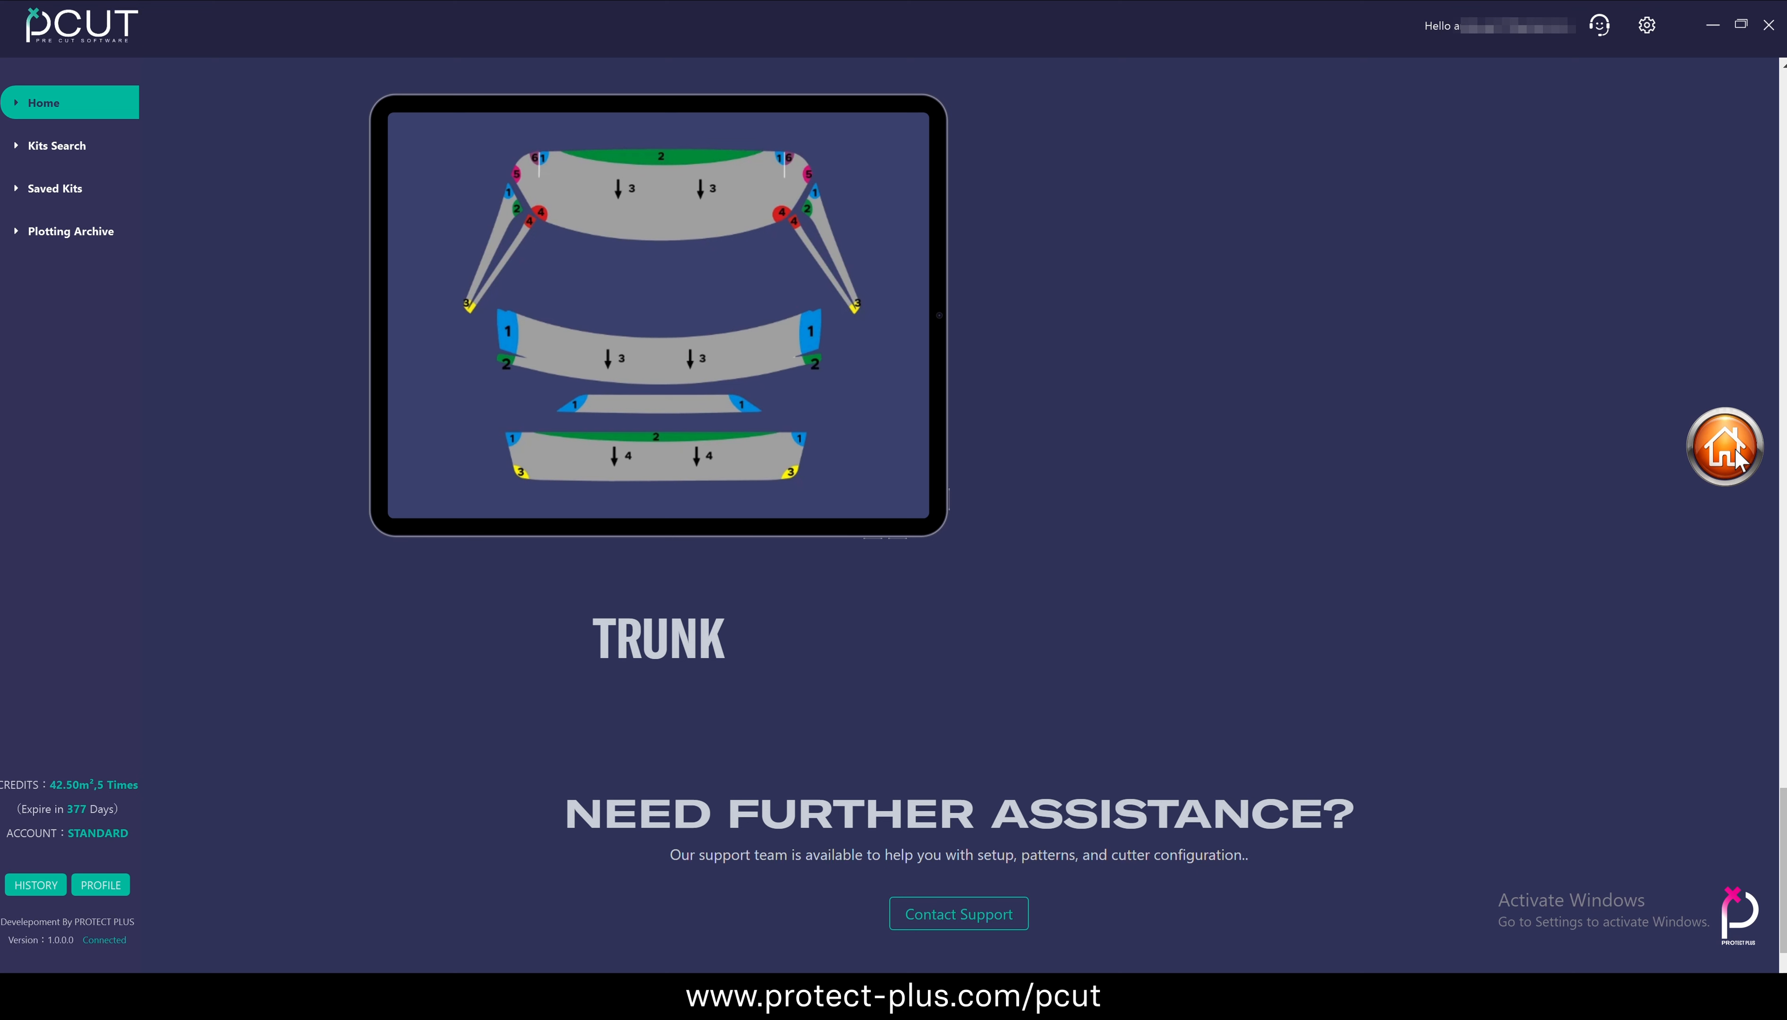
left_click(1733, 448)
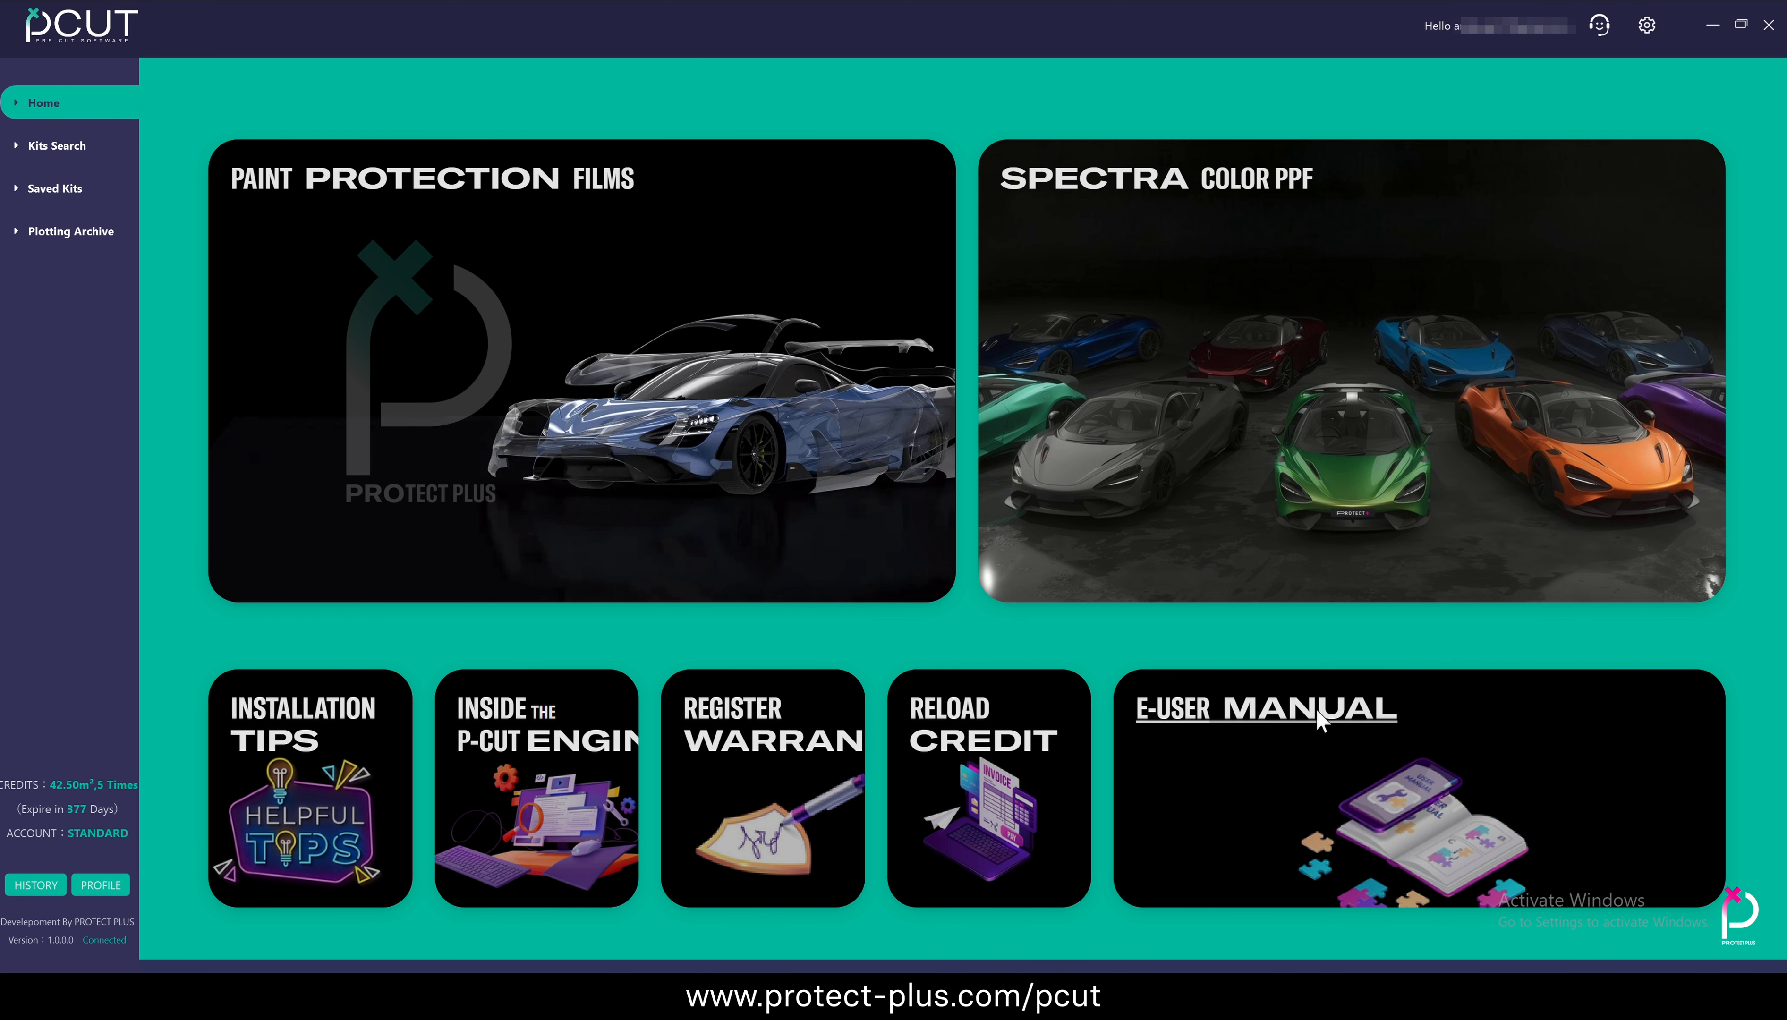
Read through the E-User Manual from registration to the software requirements, and return to the home page
left_click(1318, 720)
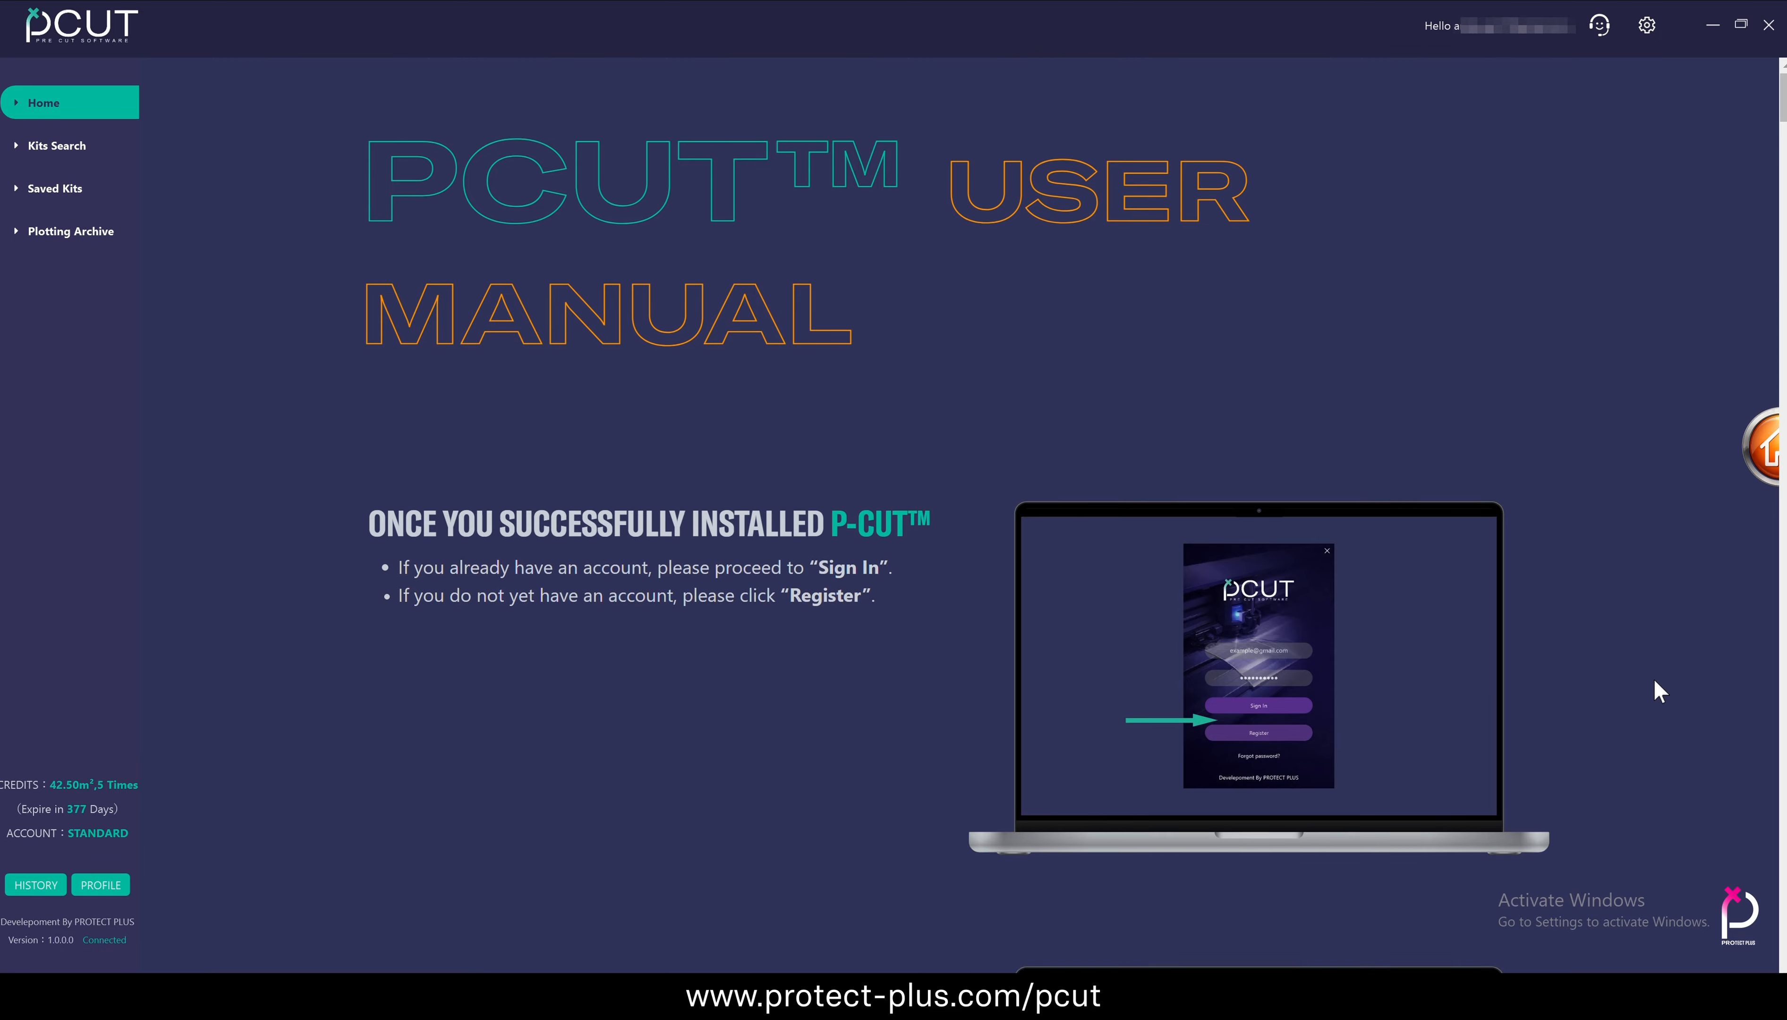
scroll(1654, 692, "down", 8)
scroll(1654, 681, "down", 20)
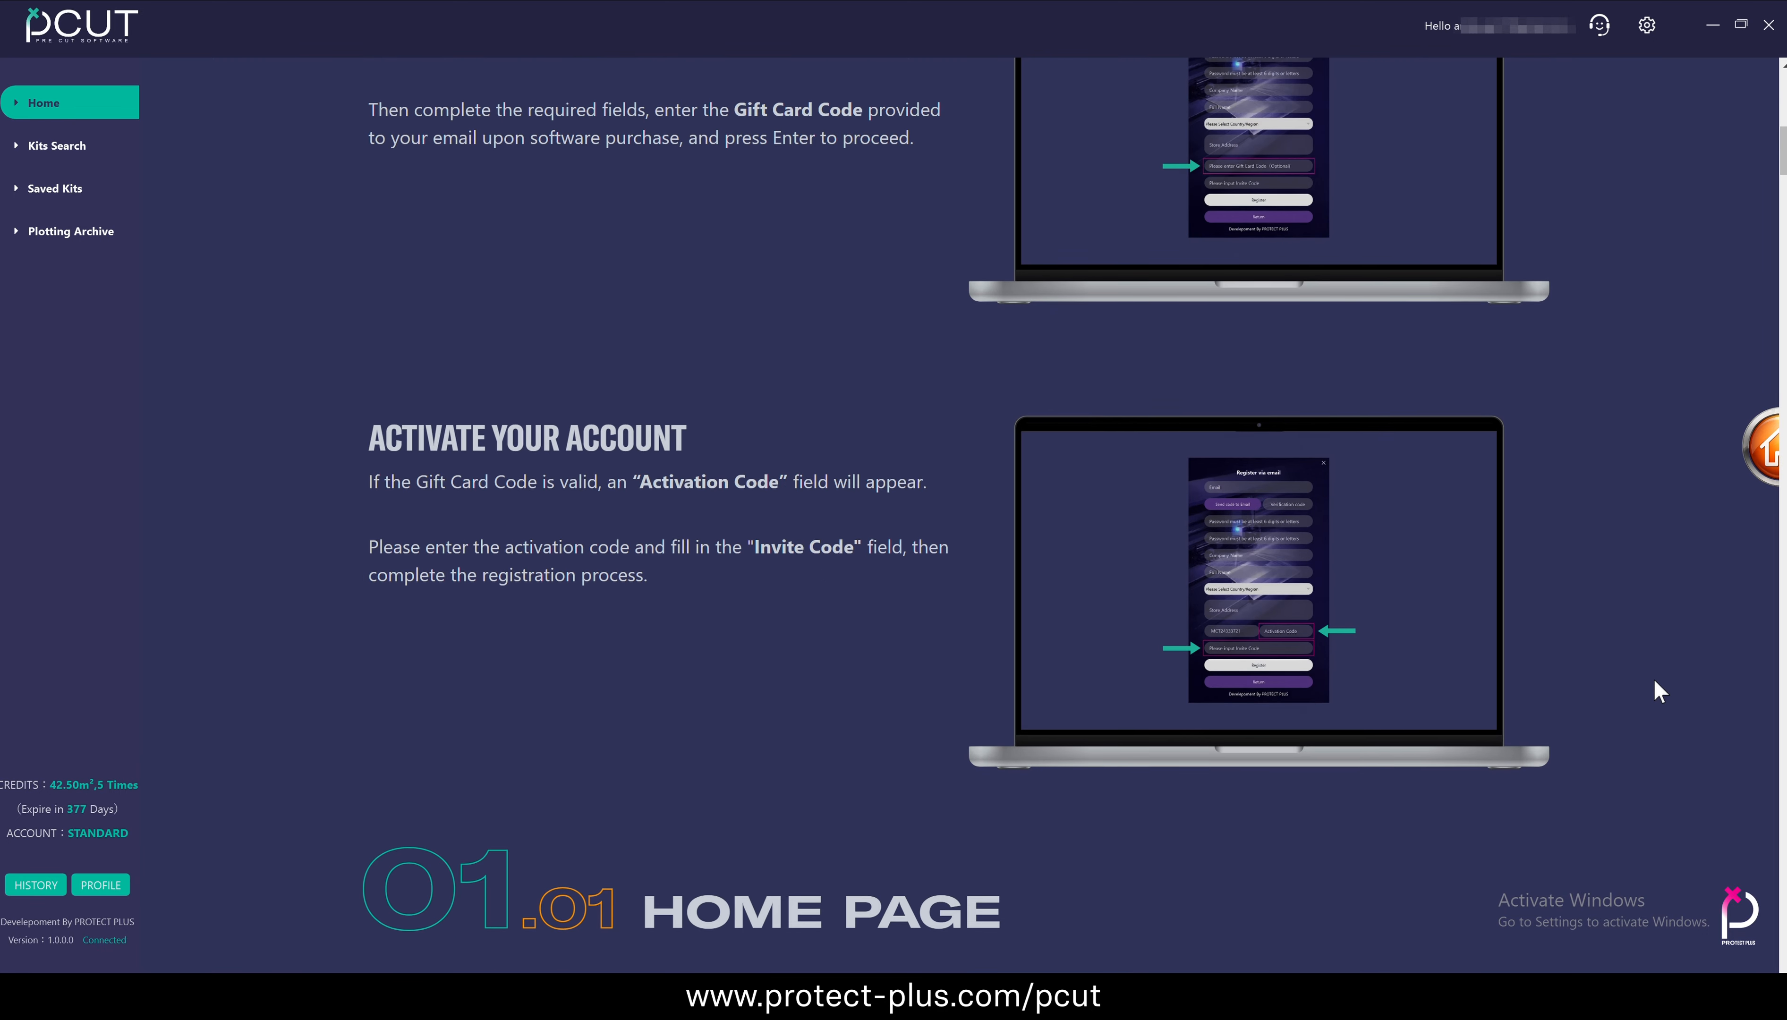
scroll(1652, 679, "down", 18)
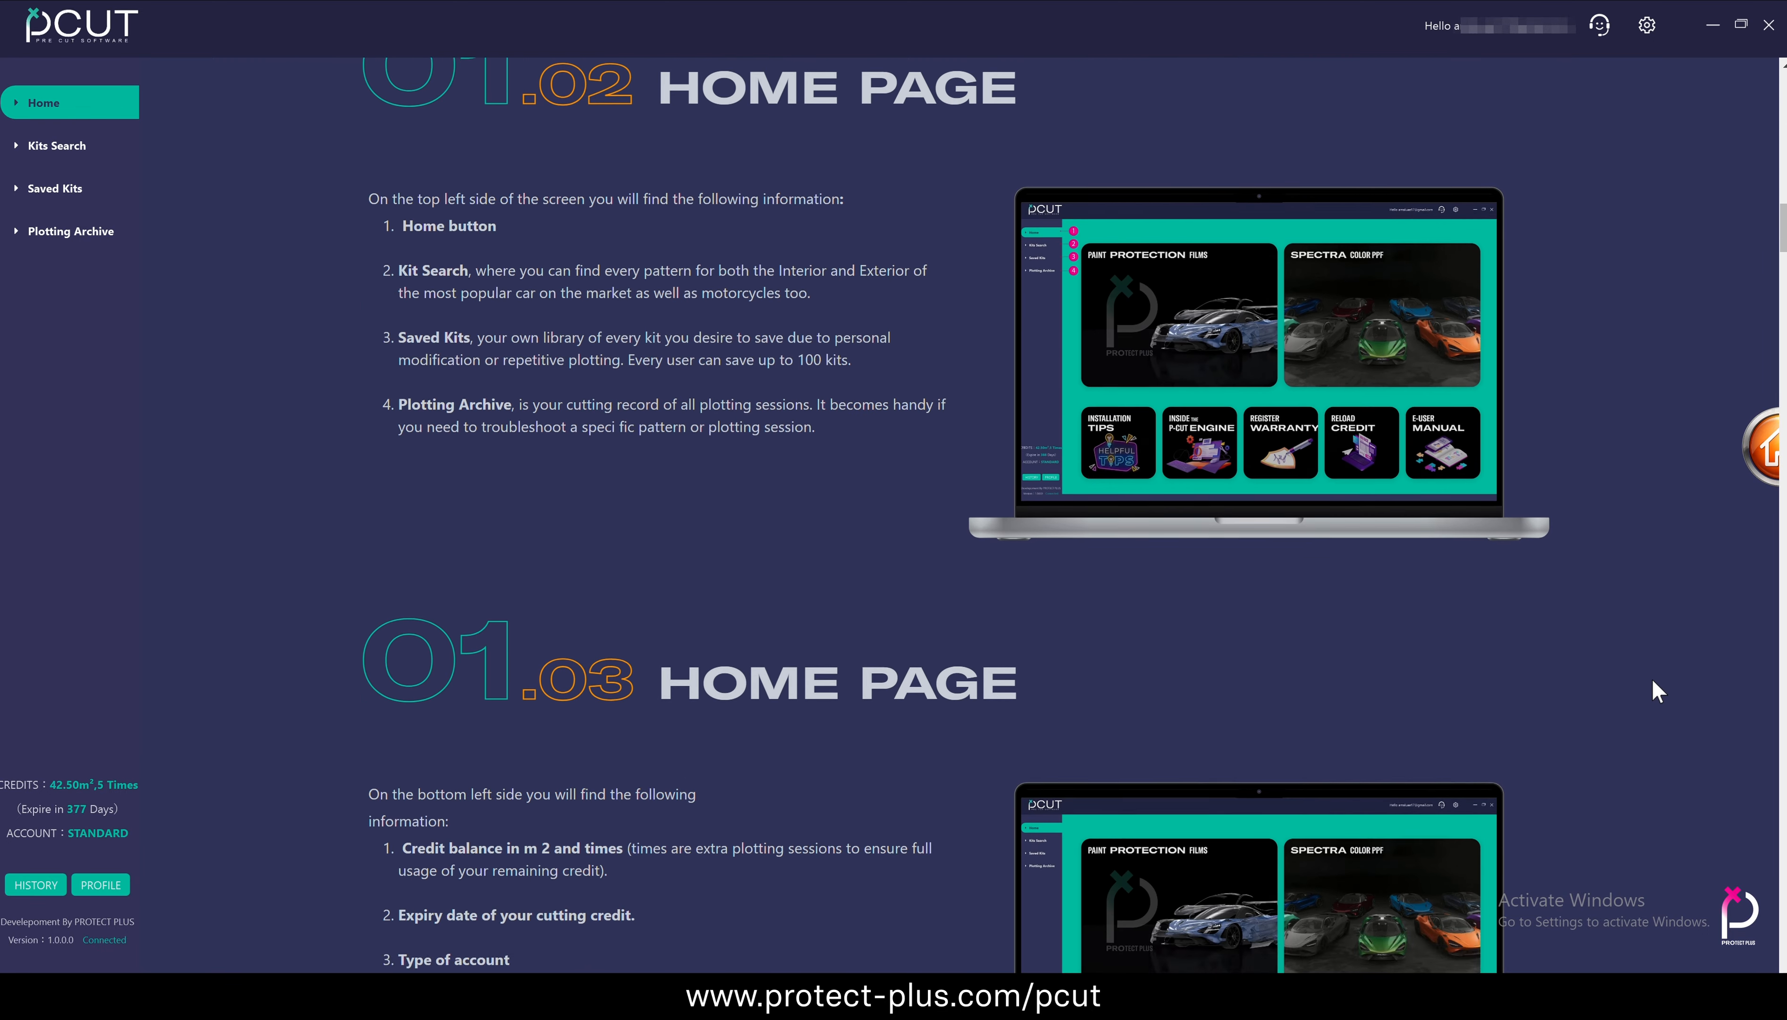
scroll(1653, 682, "down", 20)
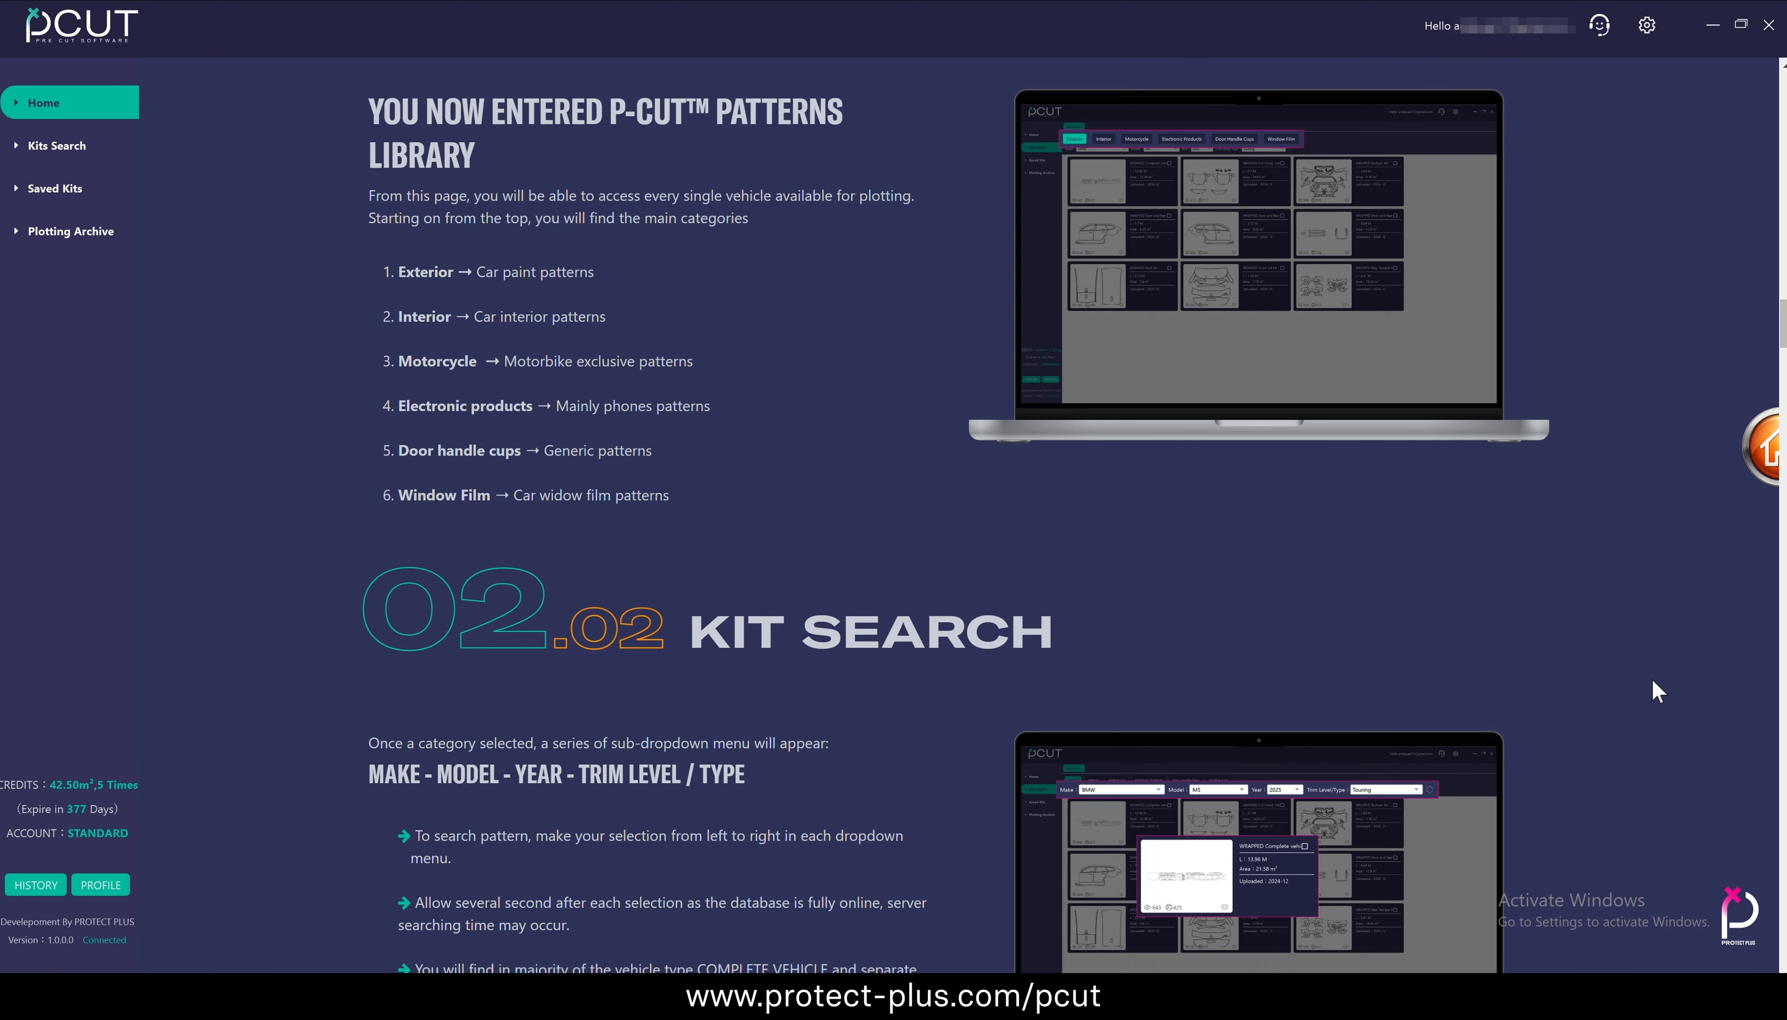
scroll(1652, 681, "down", 20)
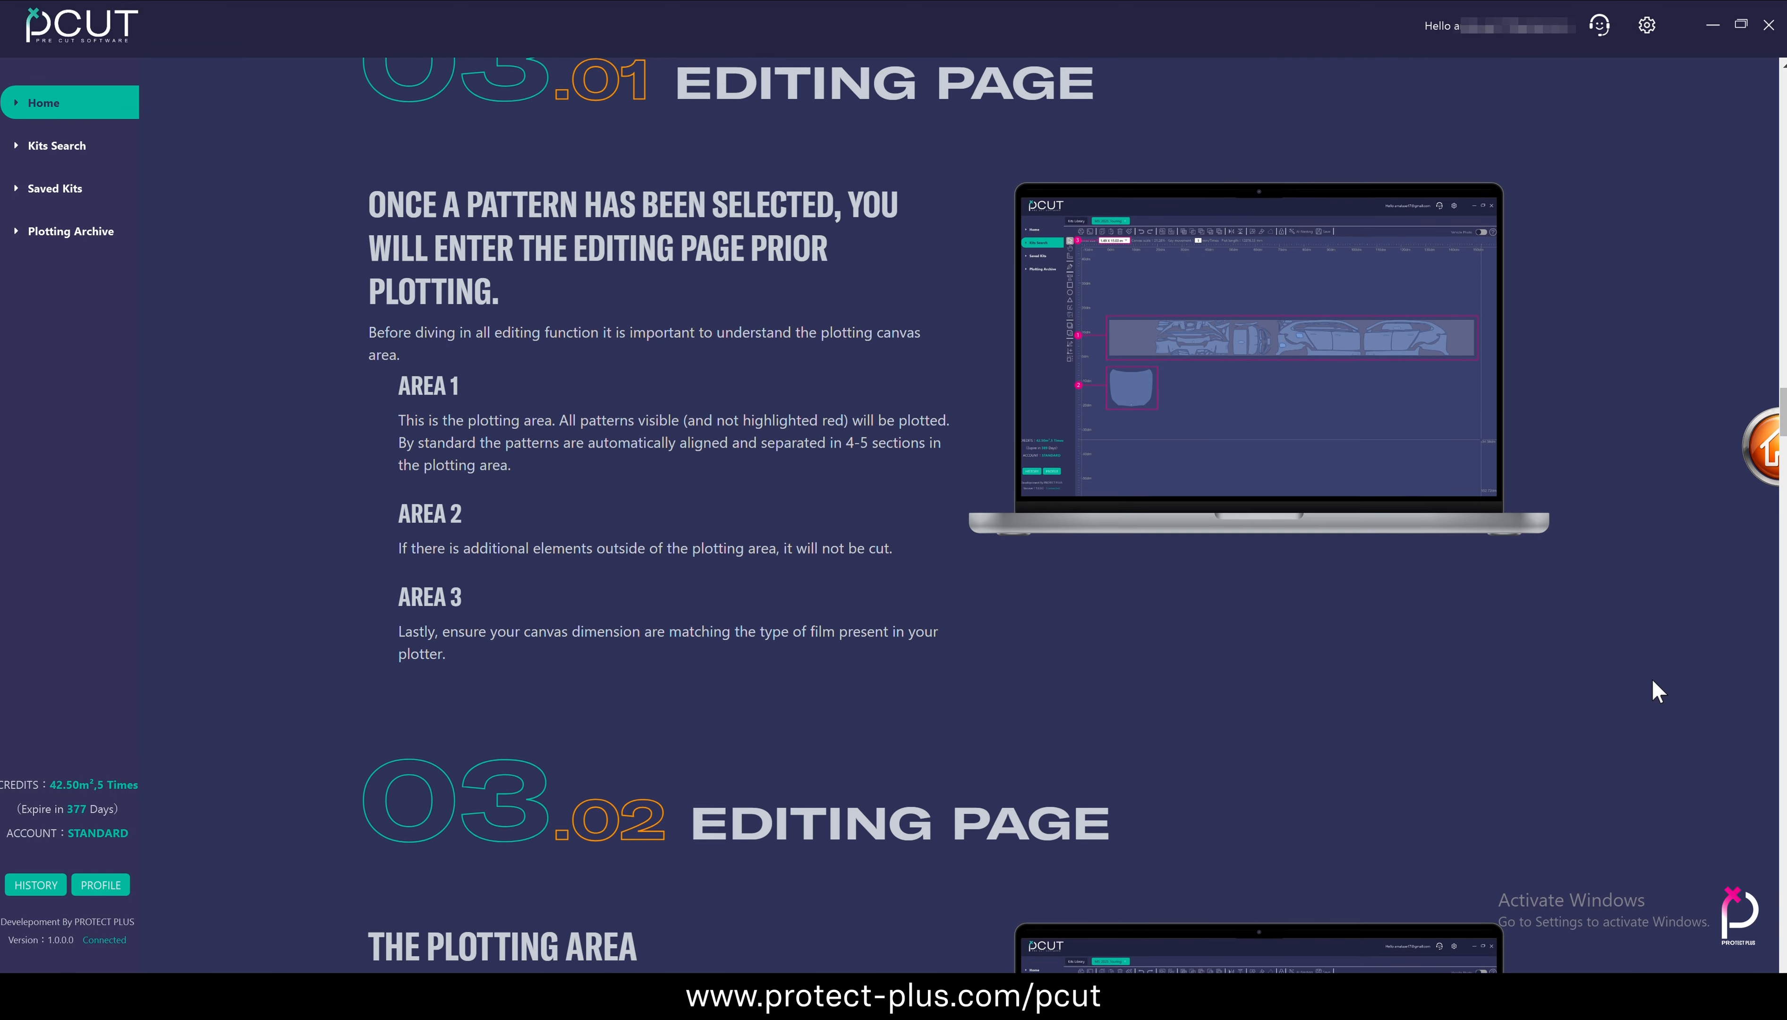
scroll(1652, 681, "down", 20)
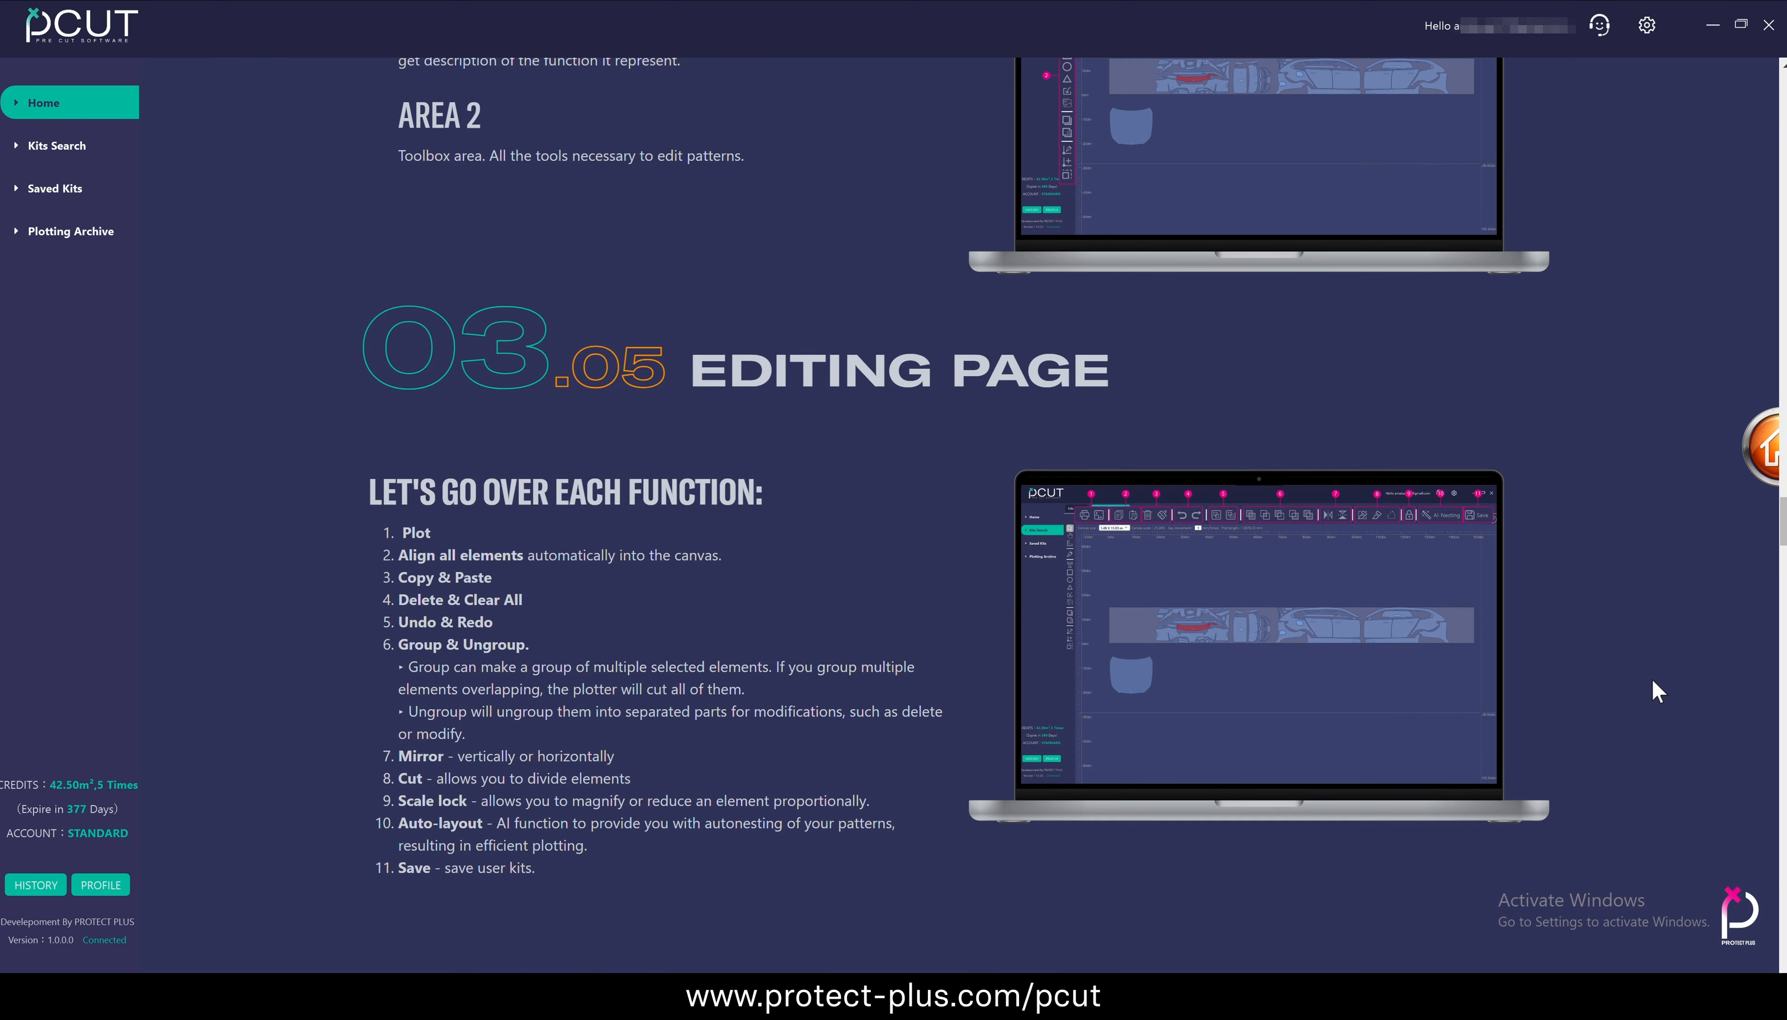
scroll(1657, 691, "down", 20)
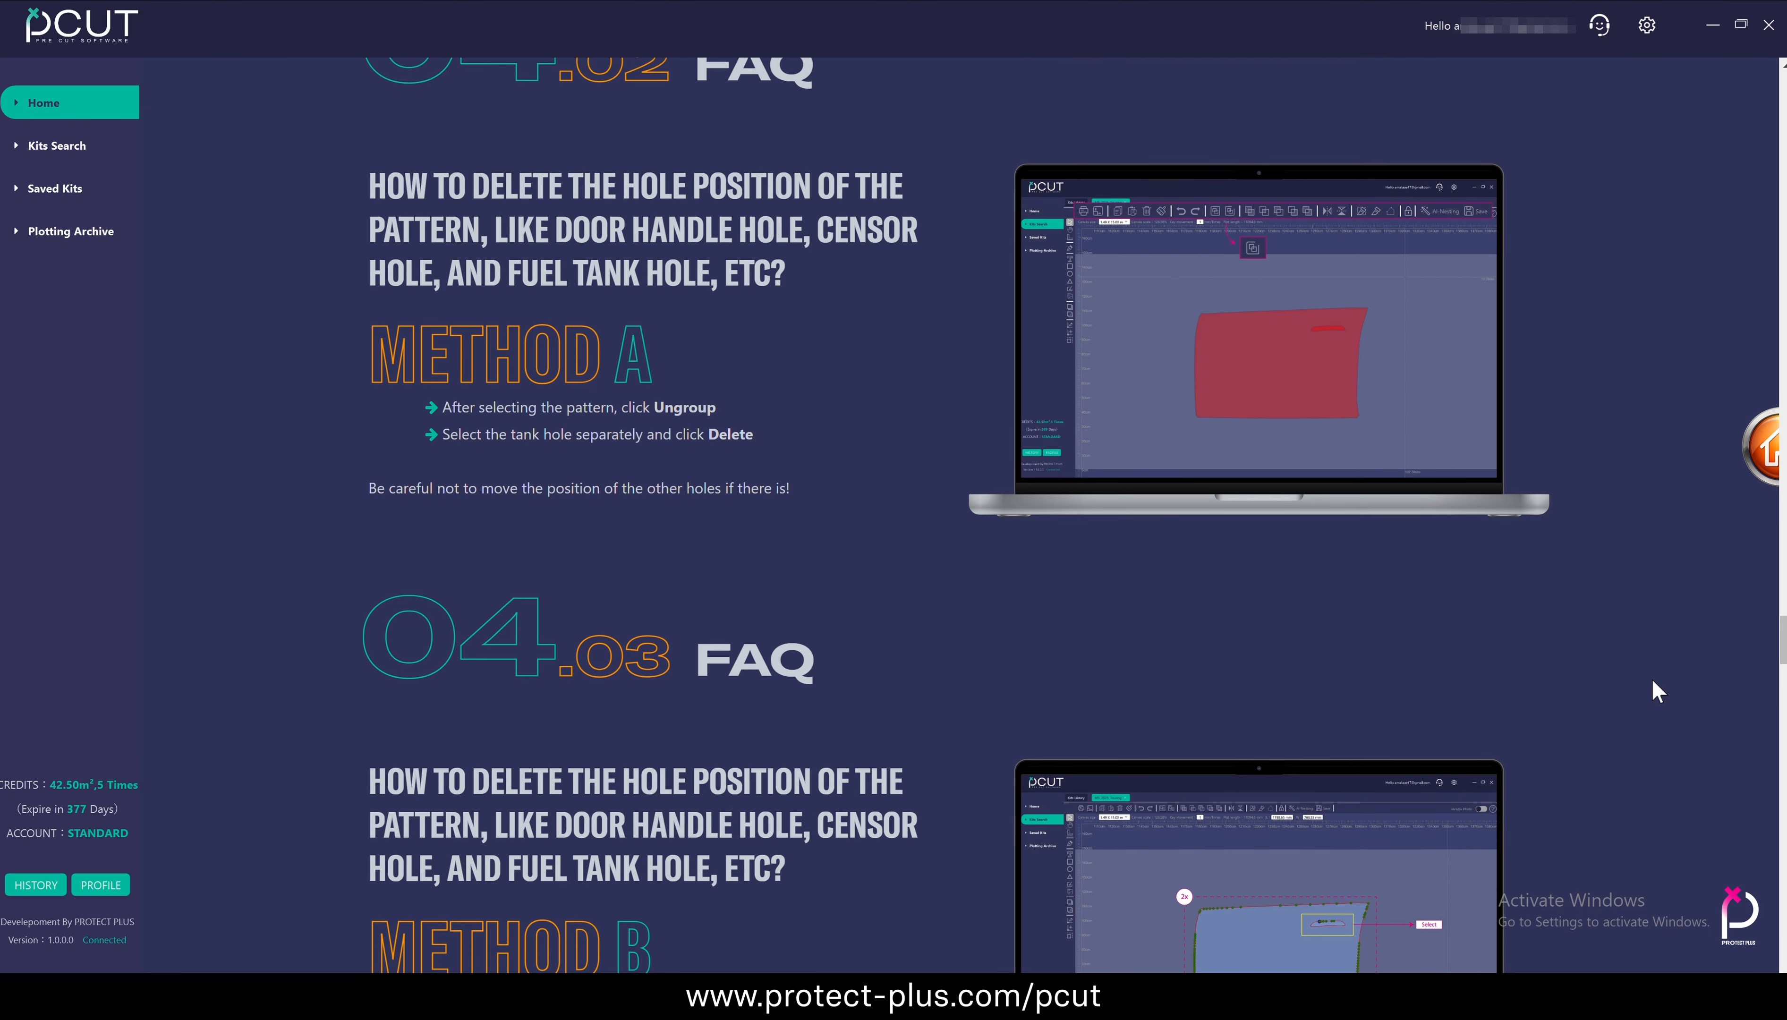
scroll(1657, 690, "down", 20)
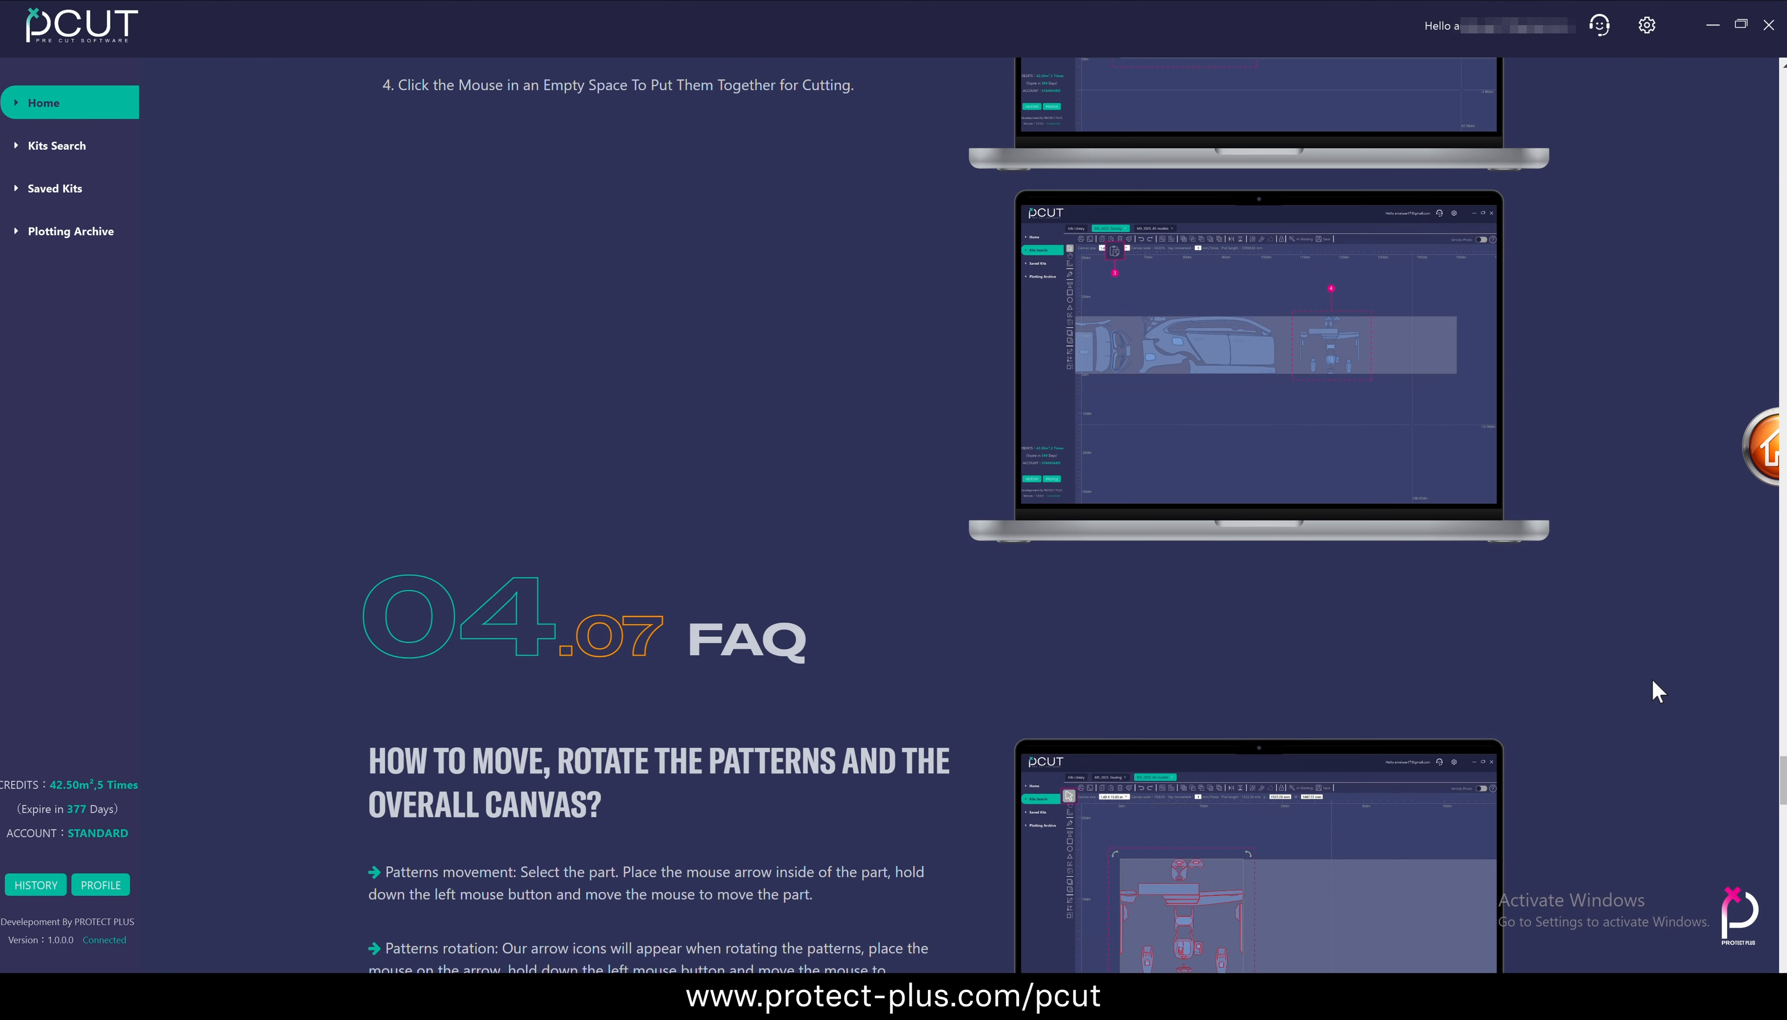
scroll(1656, 690, "down", 20)
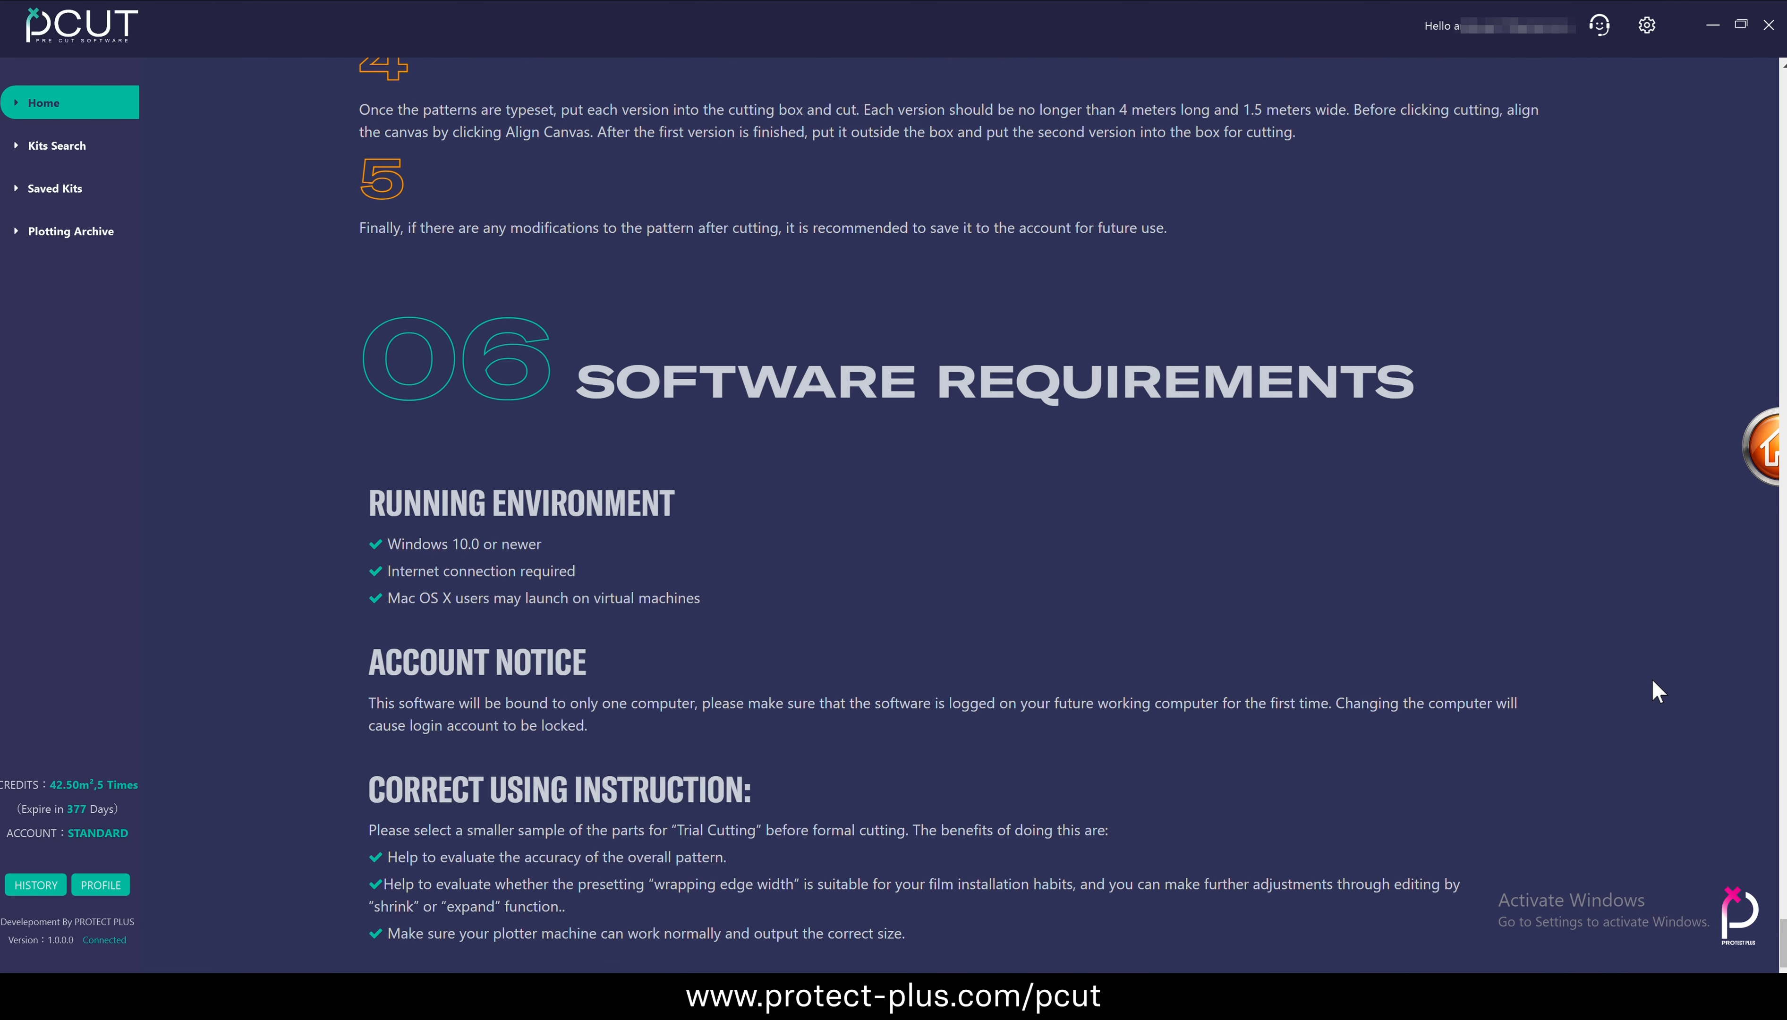
left_click(1751, 446)
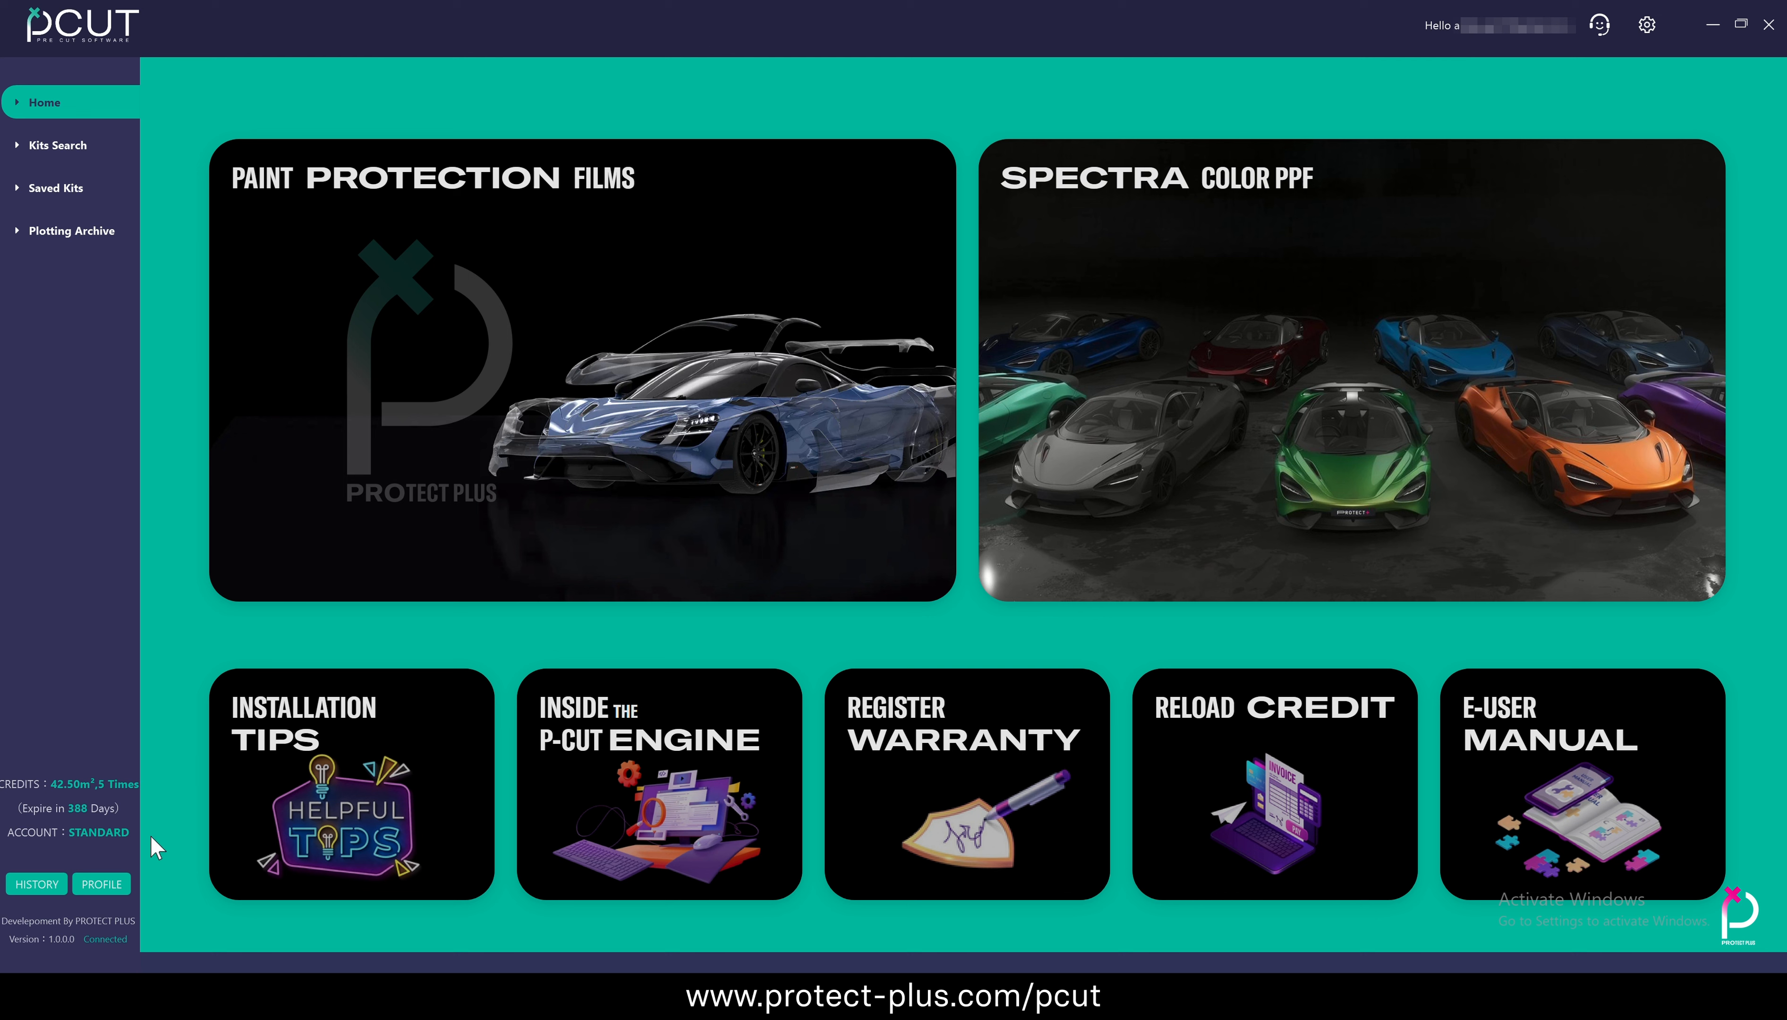
Try to redeem a gift card from the account profile by submitting a gift card code, and close the redemption dialog
left_click(102, 886)
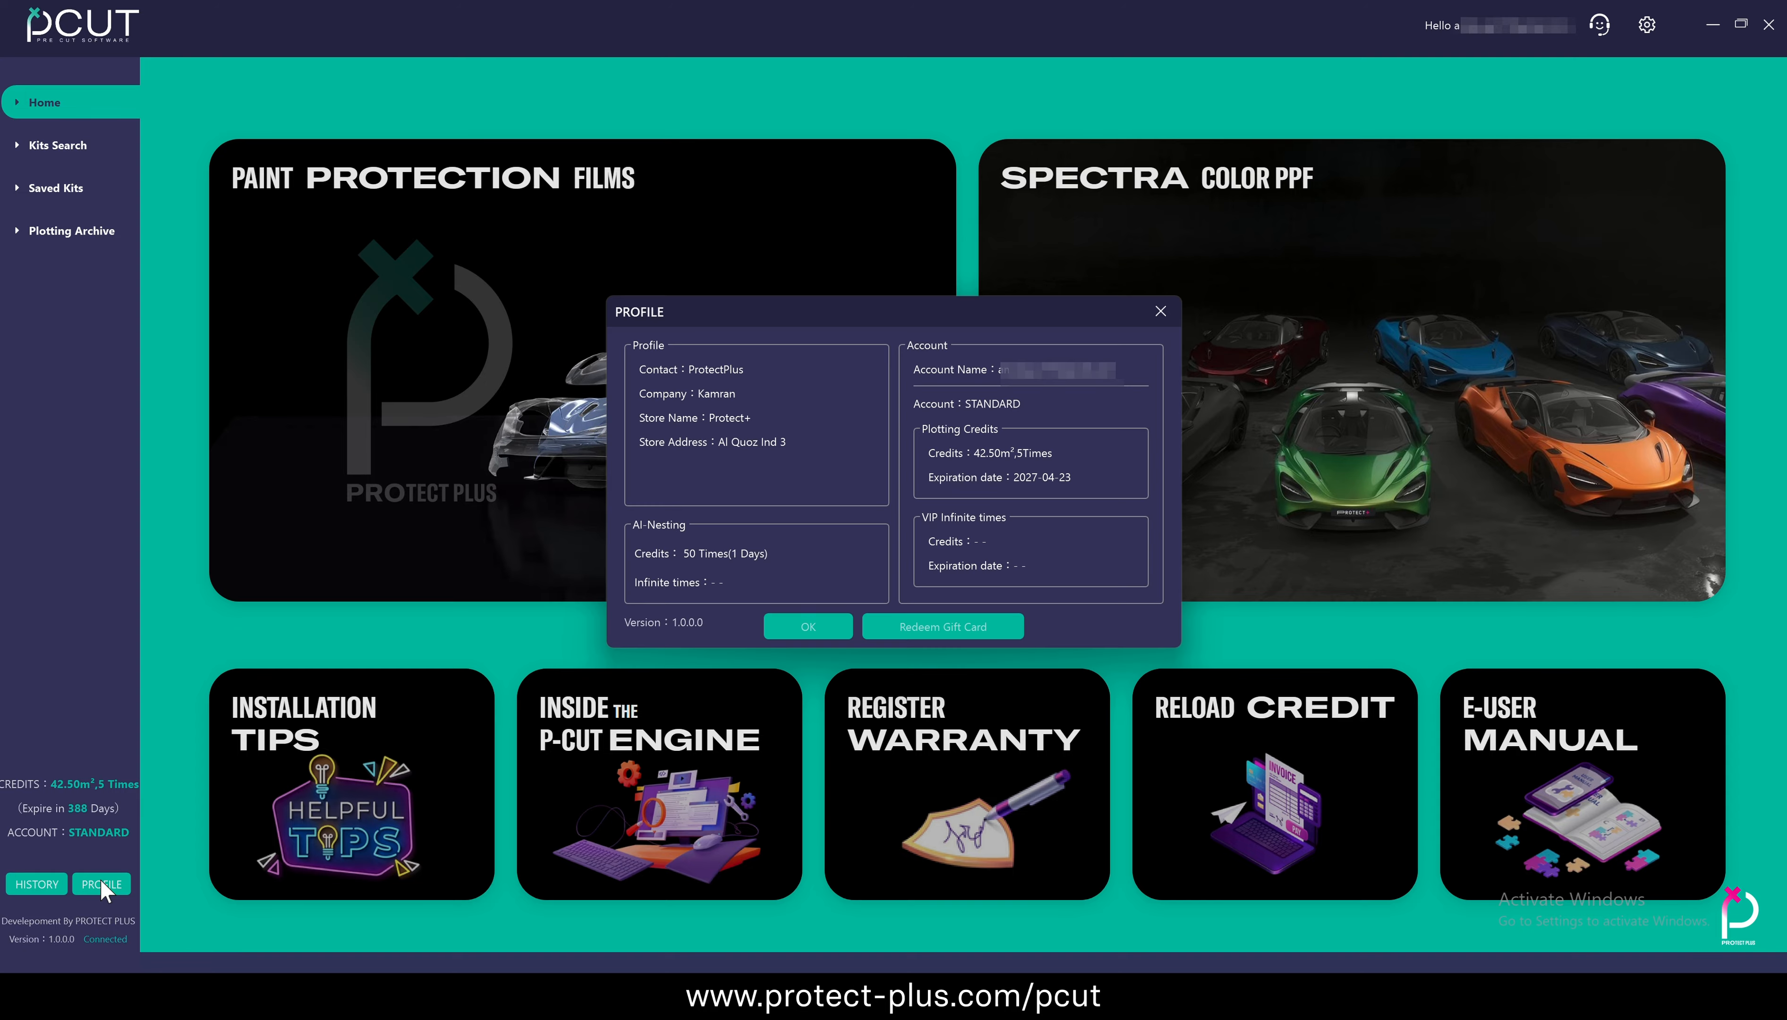
left_click(991, 628)
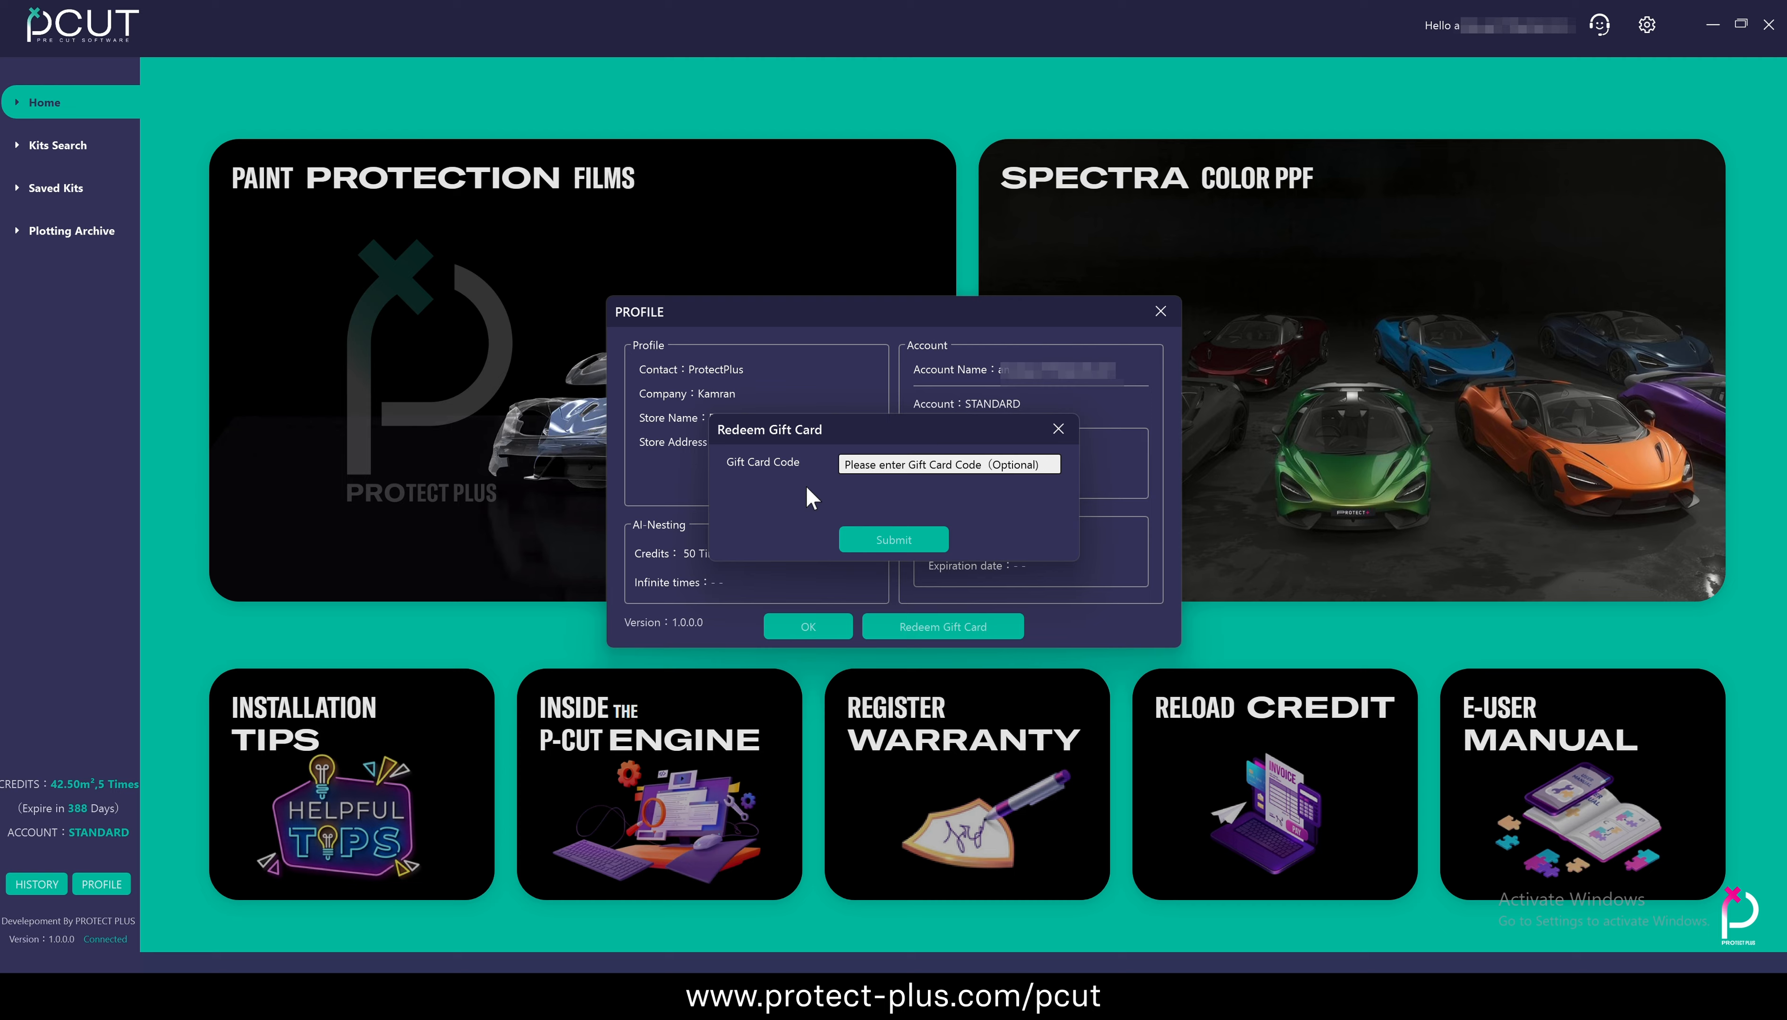
left_click(844, 465)
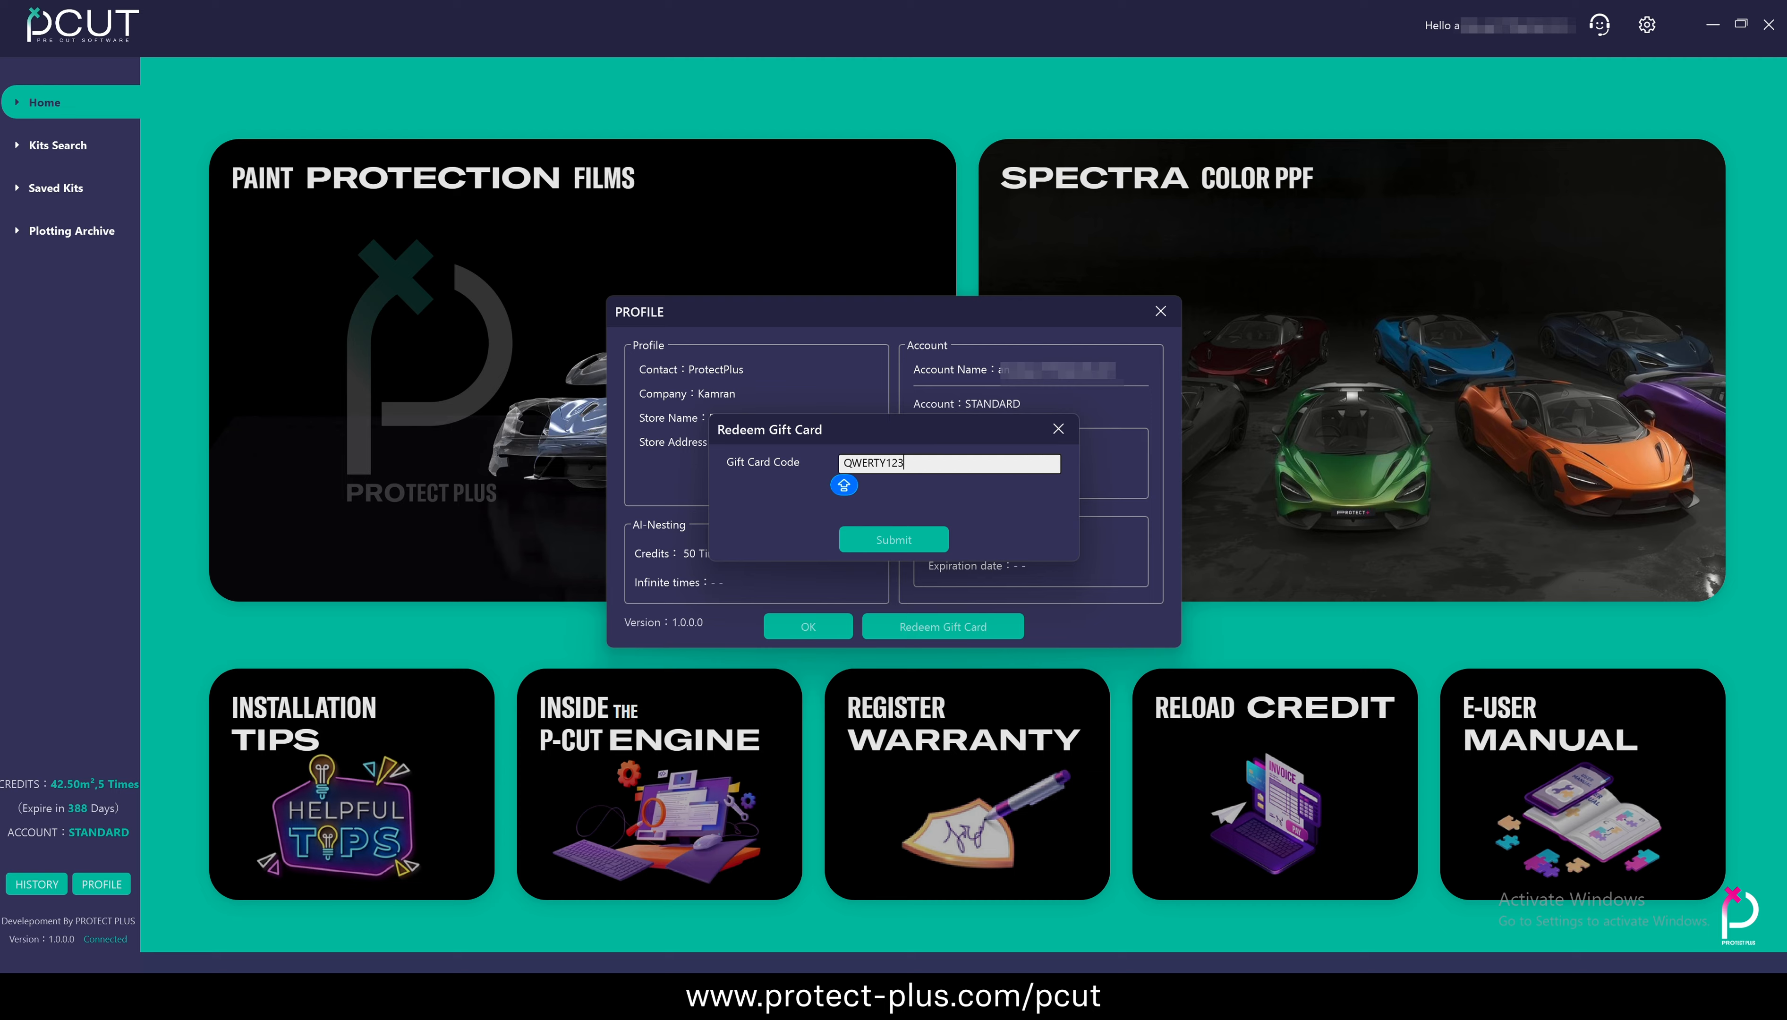
left_click(906, 538)
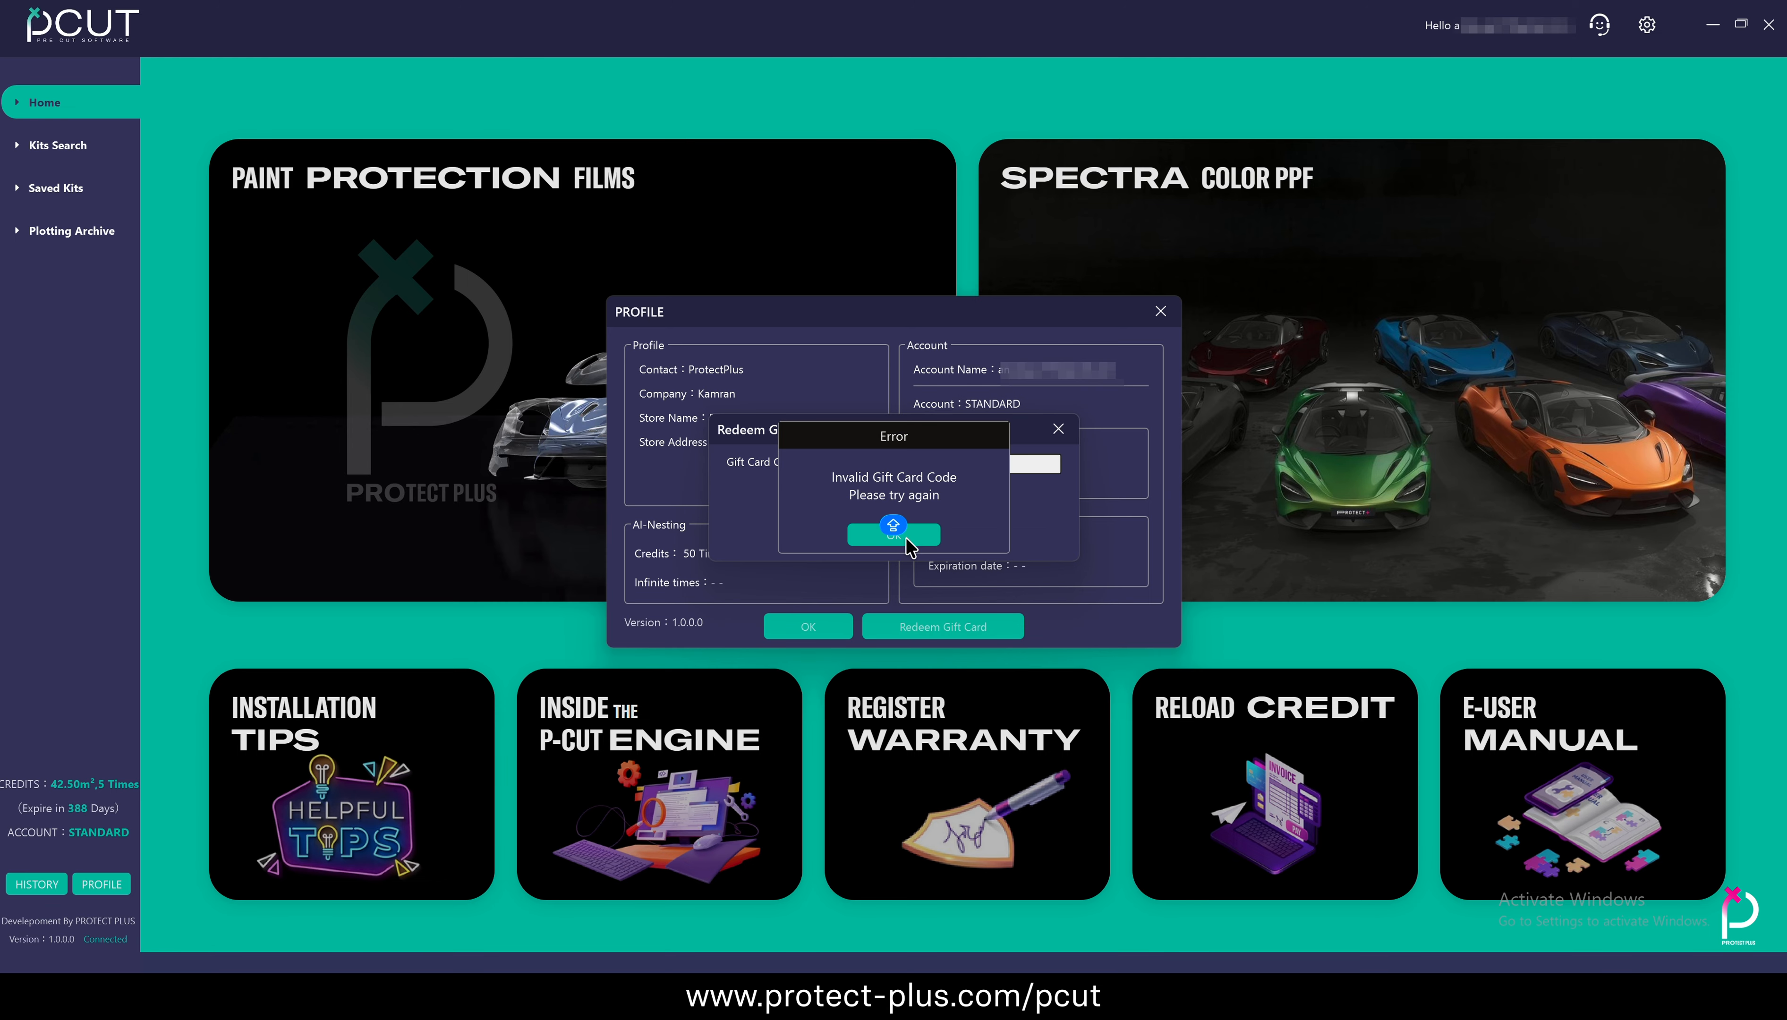
left_click(923, 539)
left_click(1057, 429)
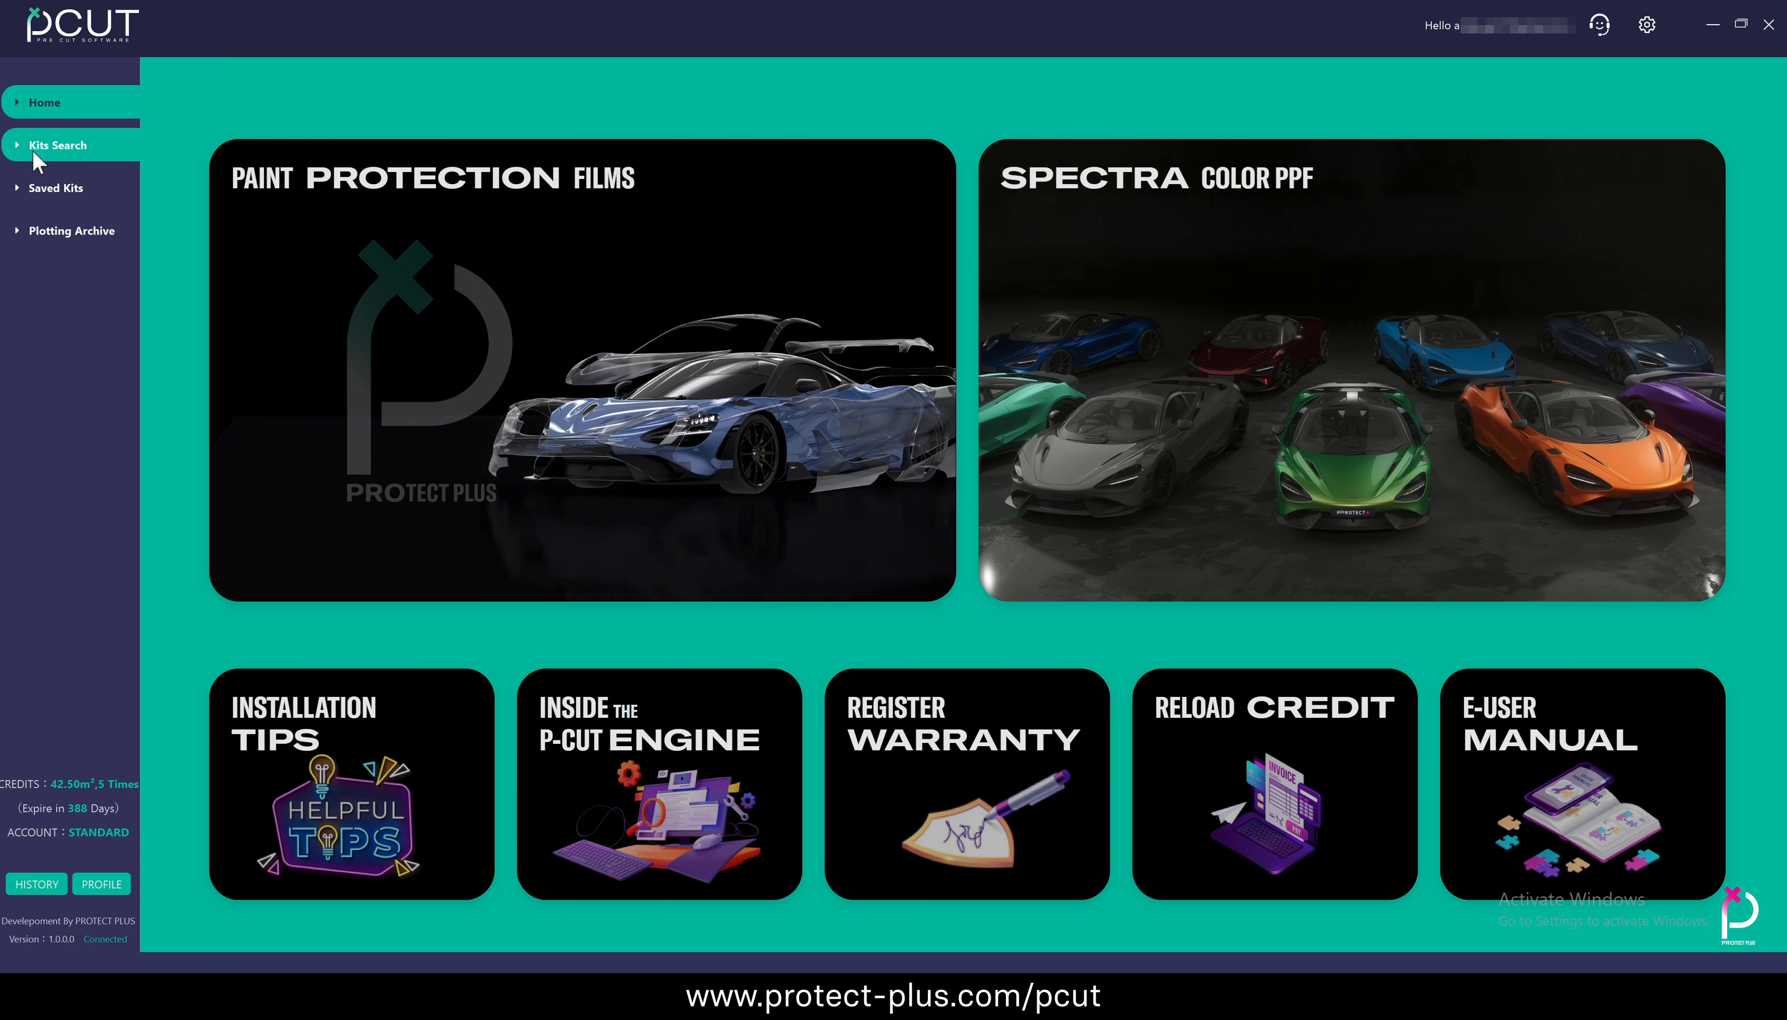
Open the kits search for exterior kits and choose AUDI as the vehicle make
left_click(44, 141)
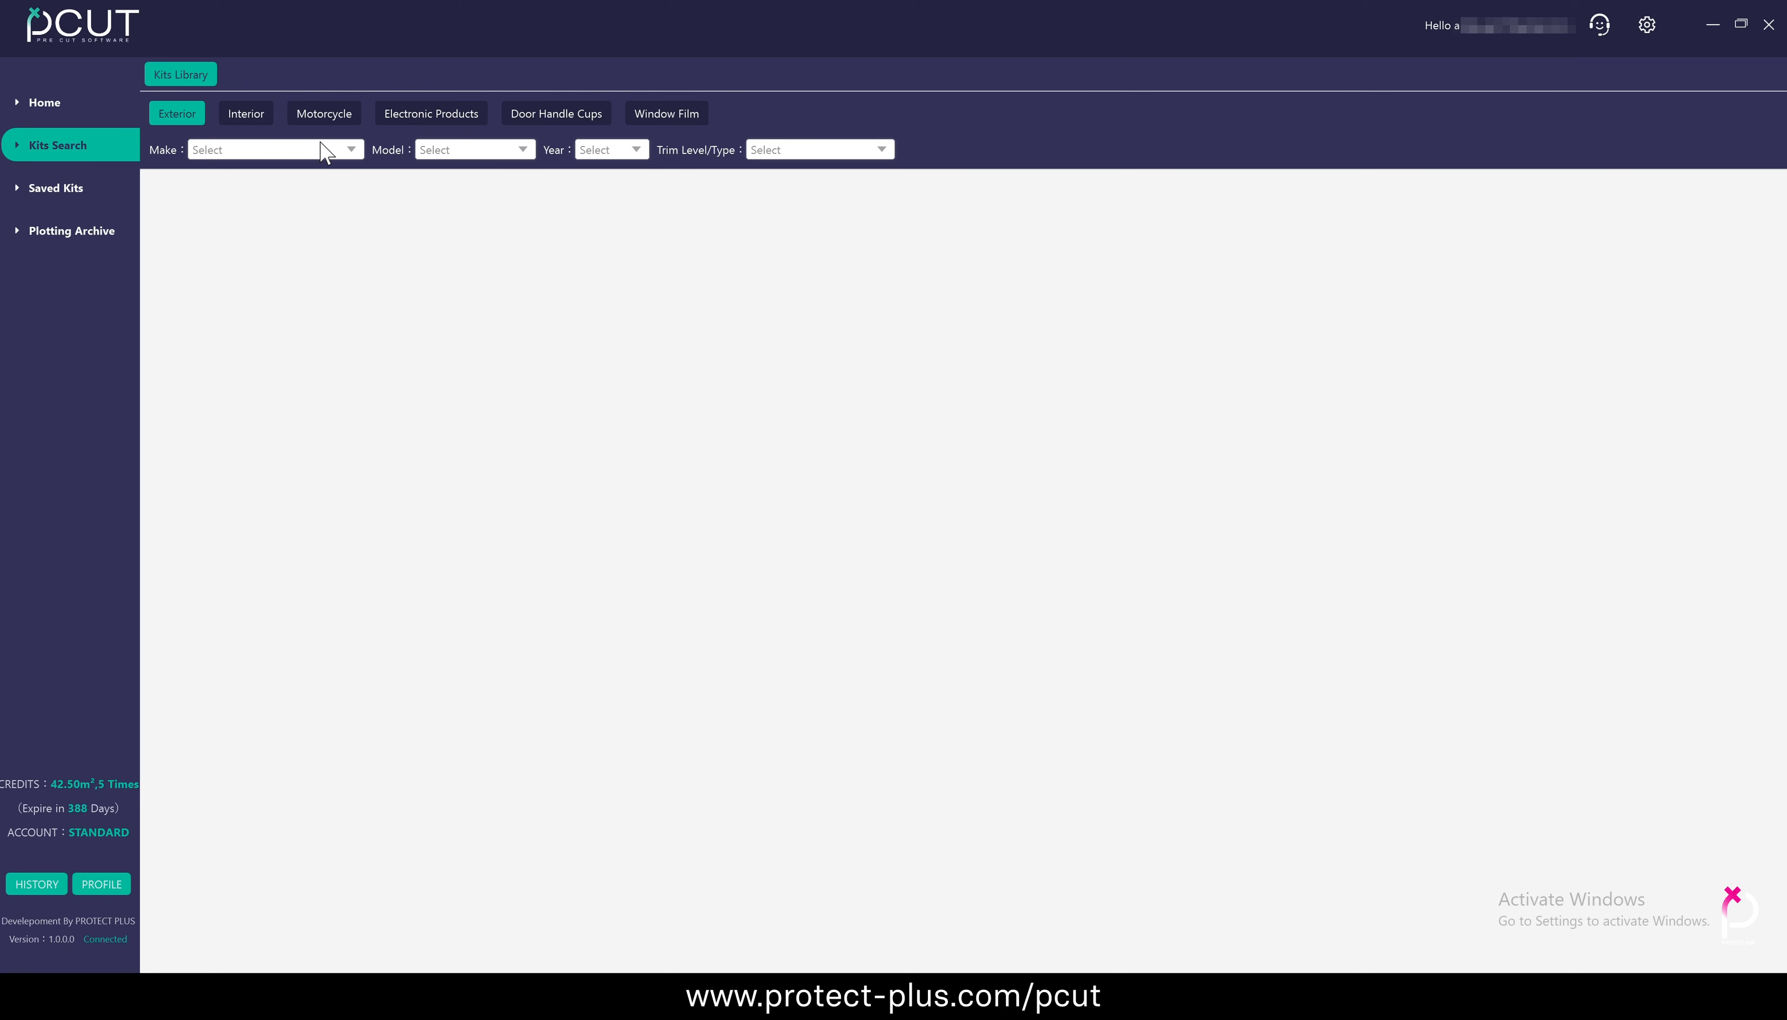
left_click(353, 151)
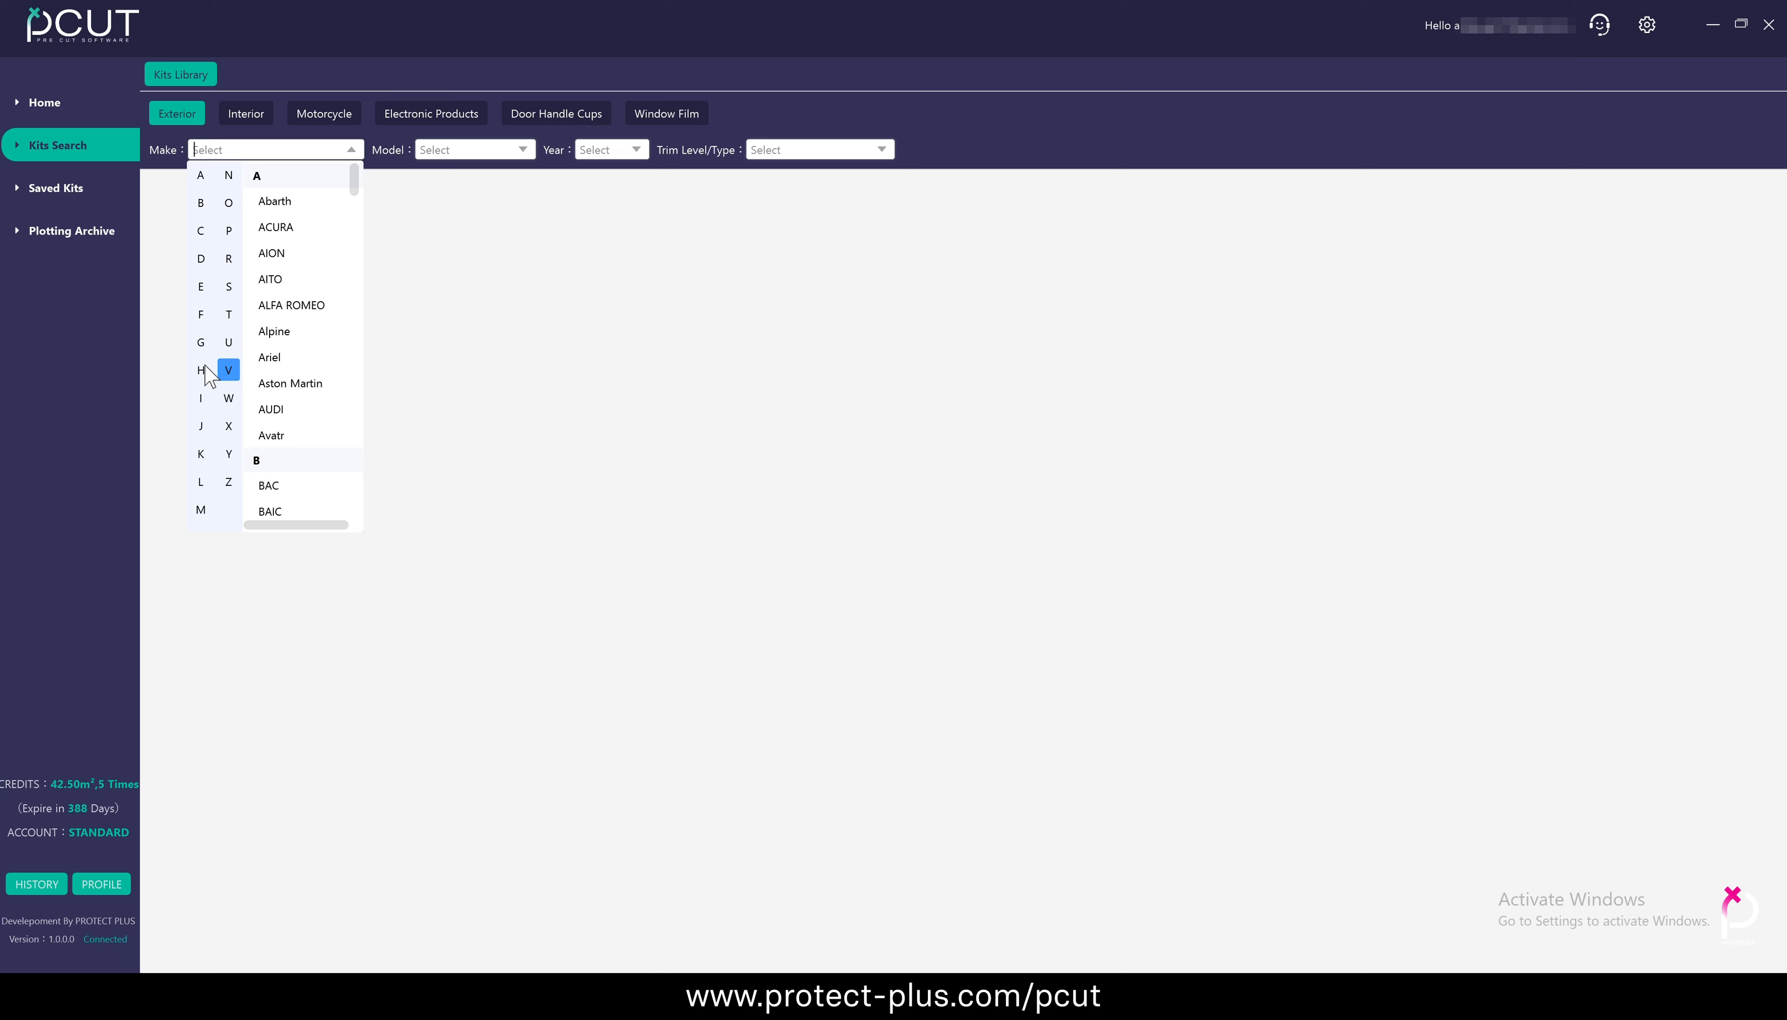
scroll(273, 410, "down", 5)
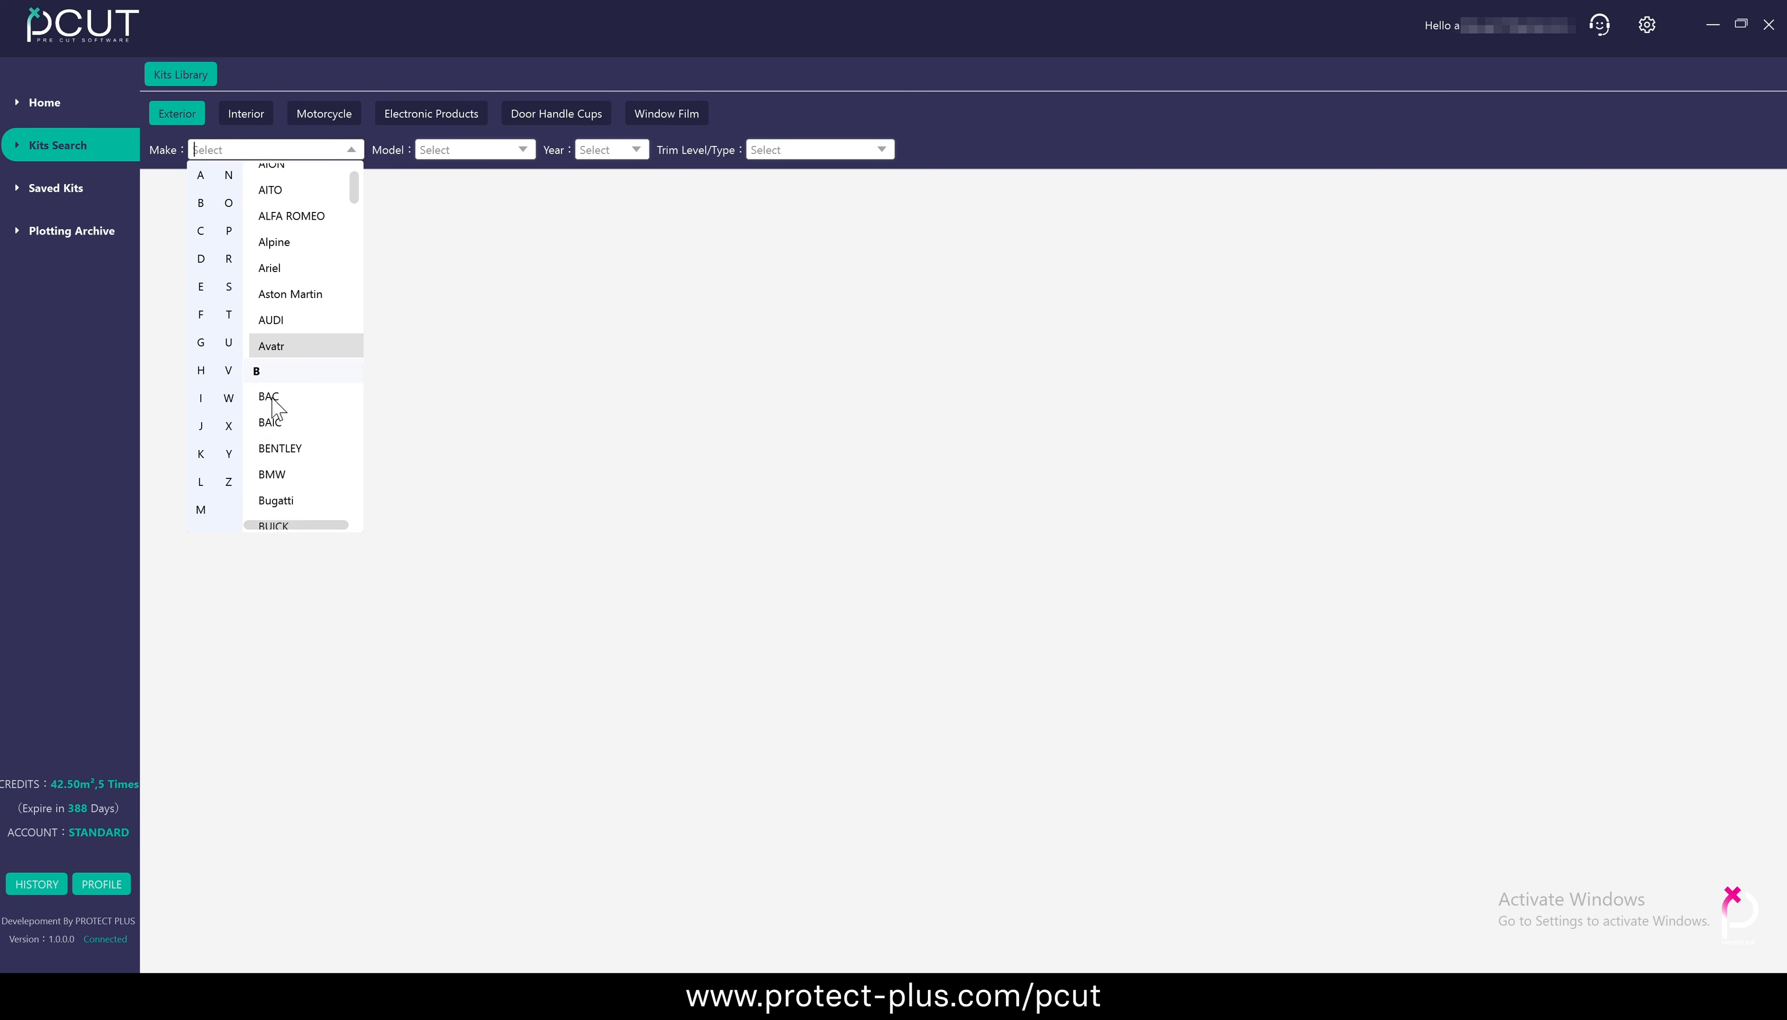
scroll(271, 410, "up", 5)
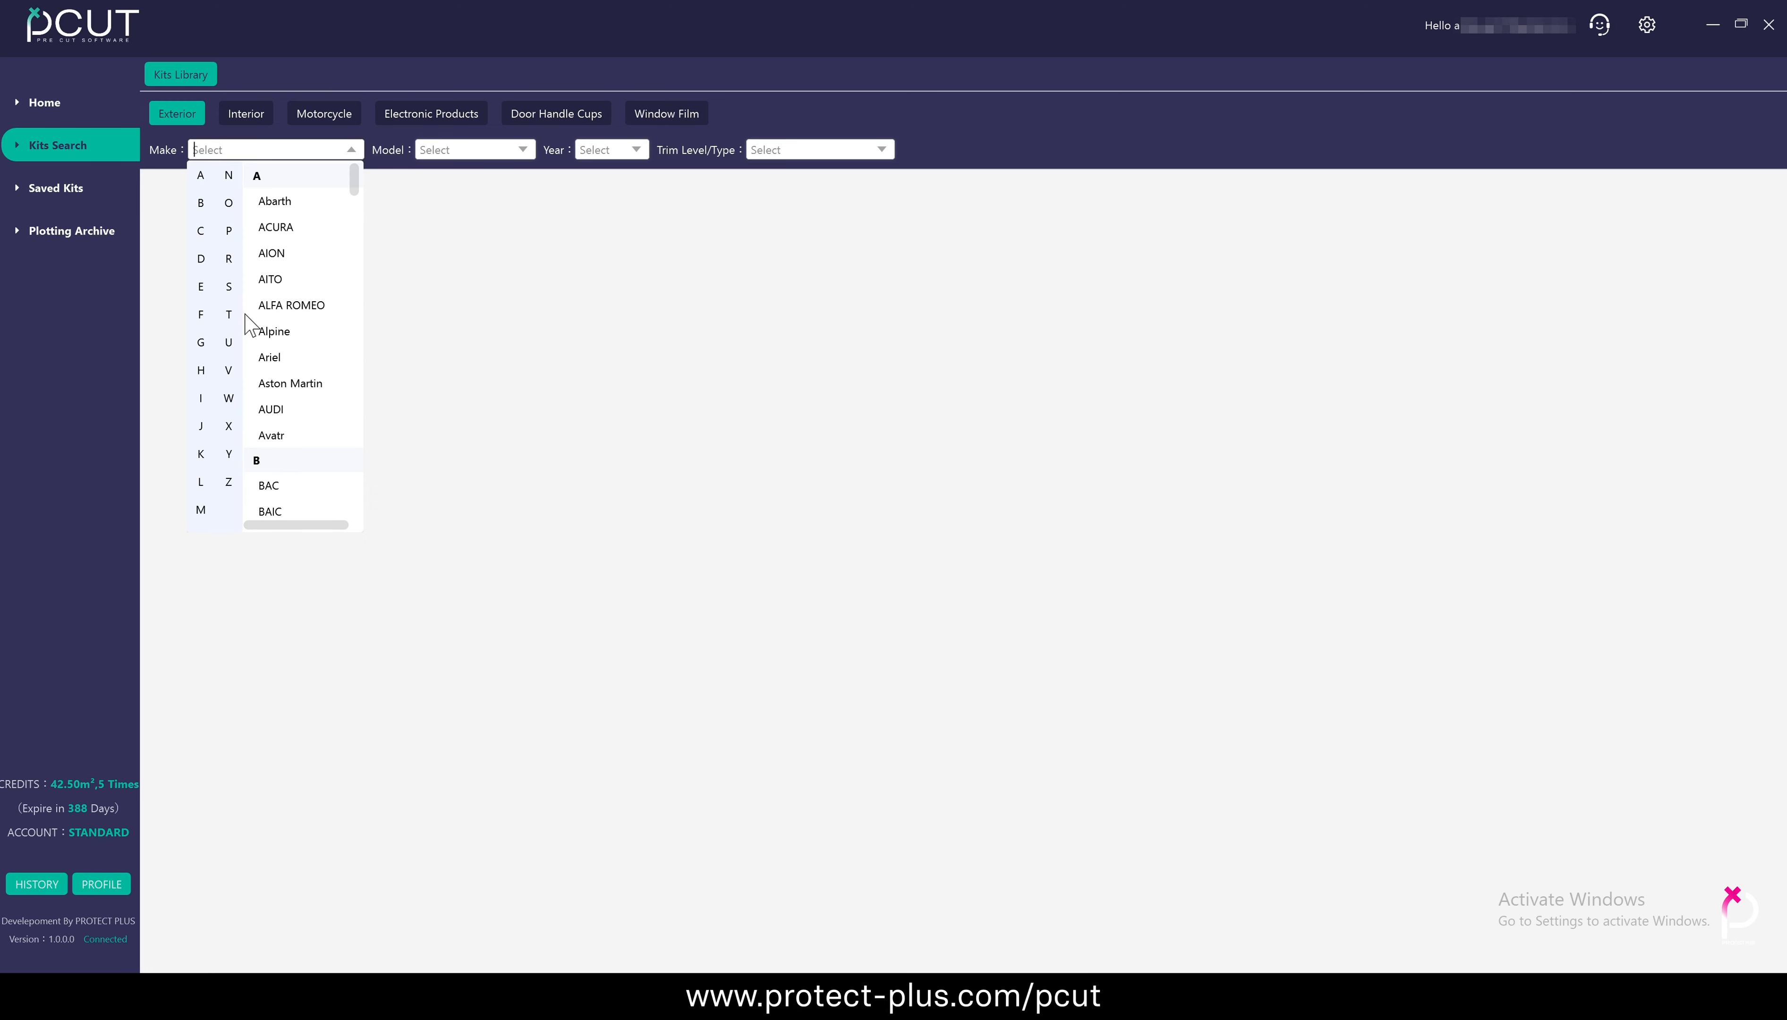
left_click(293, 409)
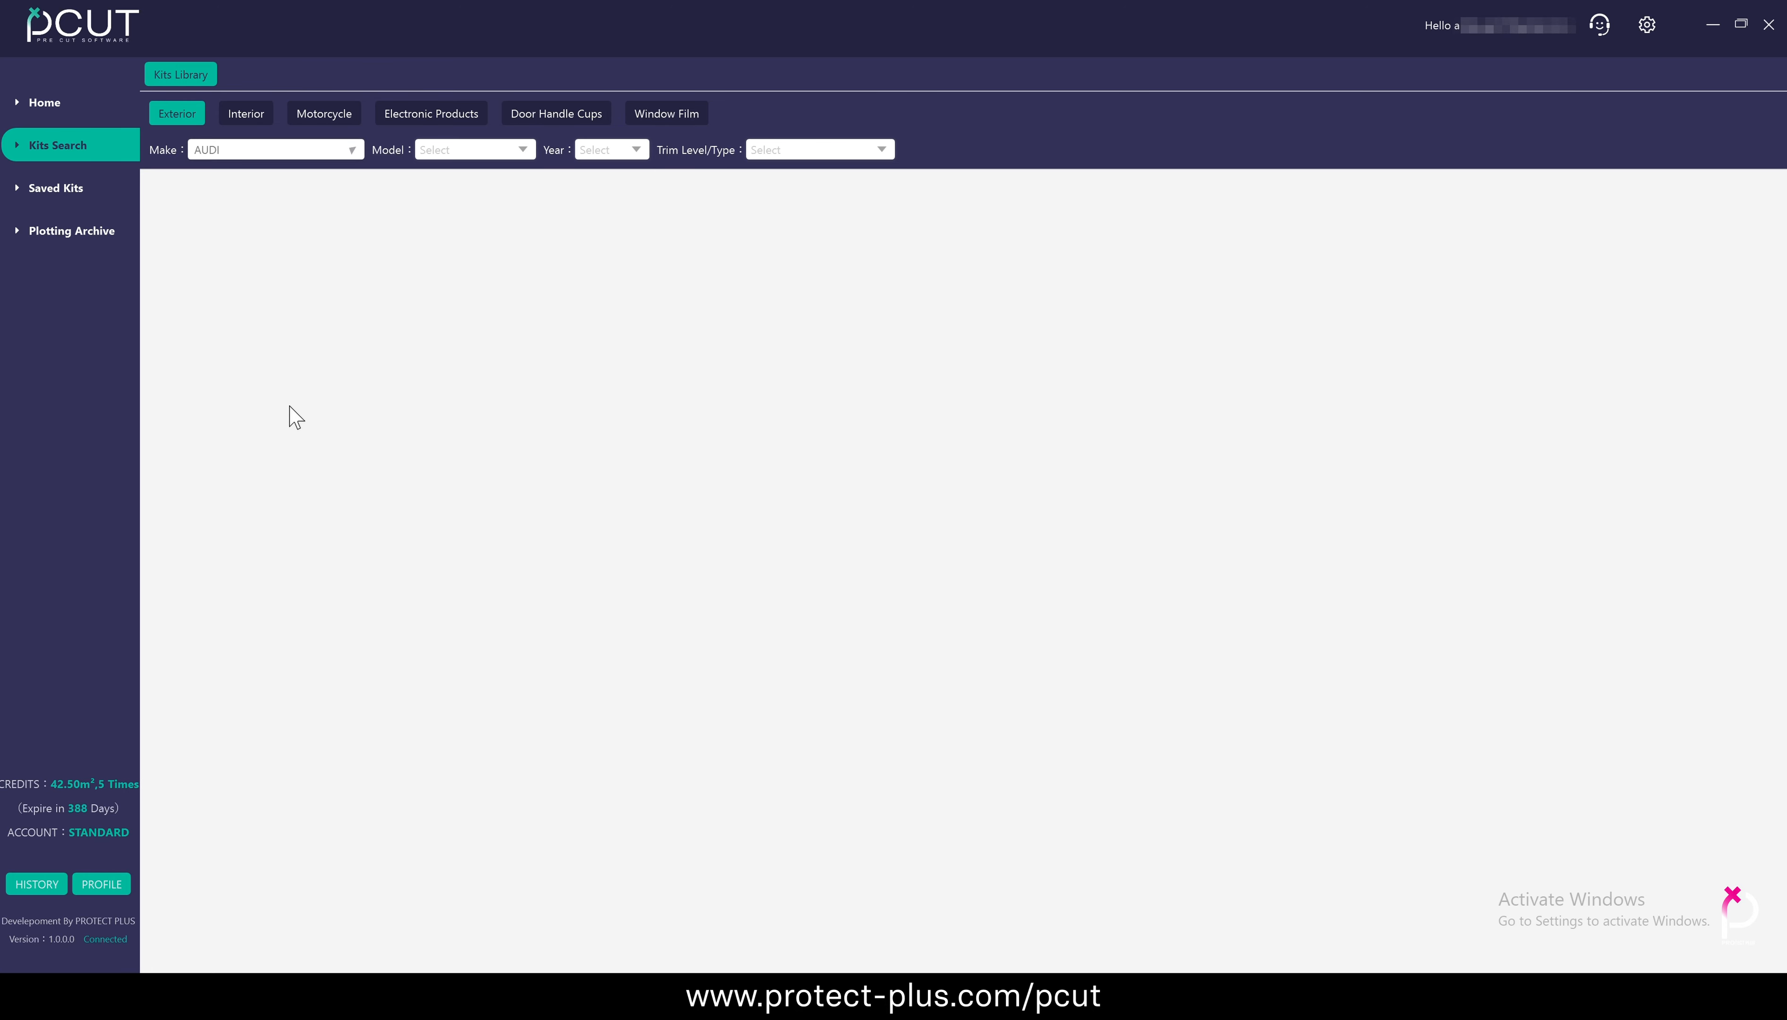
Narrow the AUDI exterior kits to model Q8, year 2026 and the Premium trim level
left_click(521, 149)
scroll(482, 291, "down", 6)
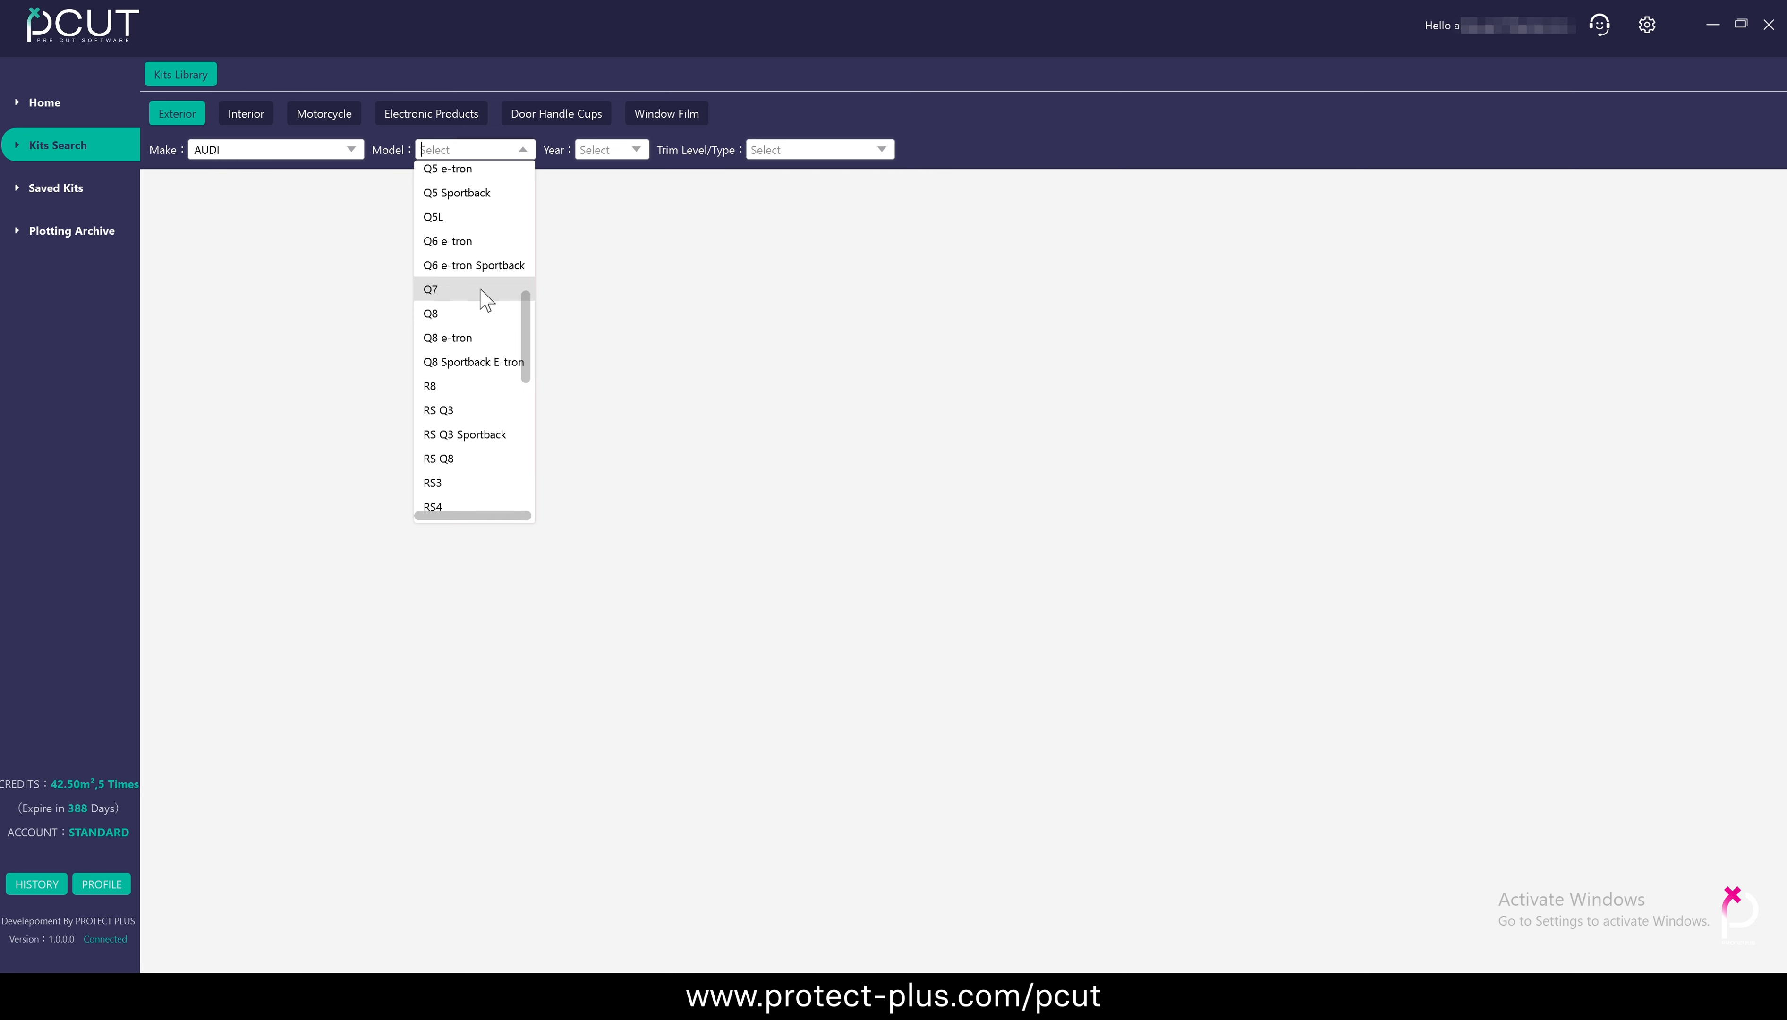
left_click(451, 291)
left_click(634, 150)
left_click(600, 175)
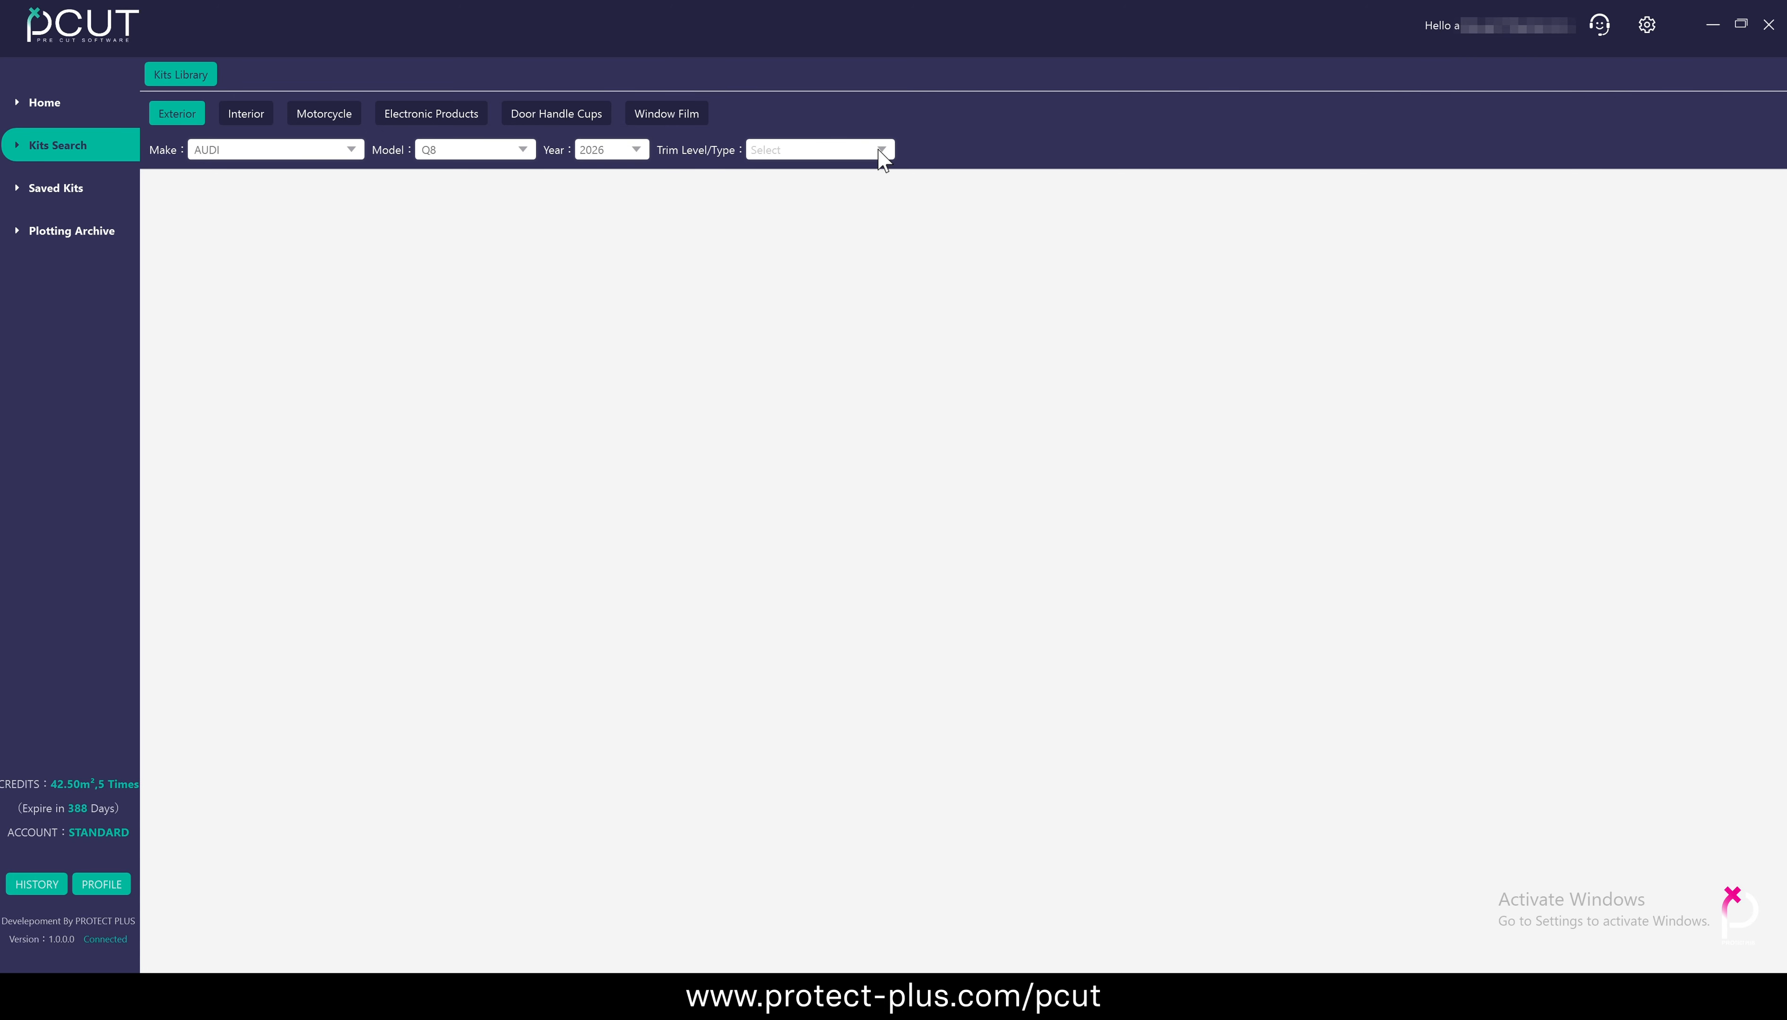
left_click(881, 149)
left_click(864, 172)
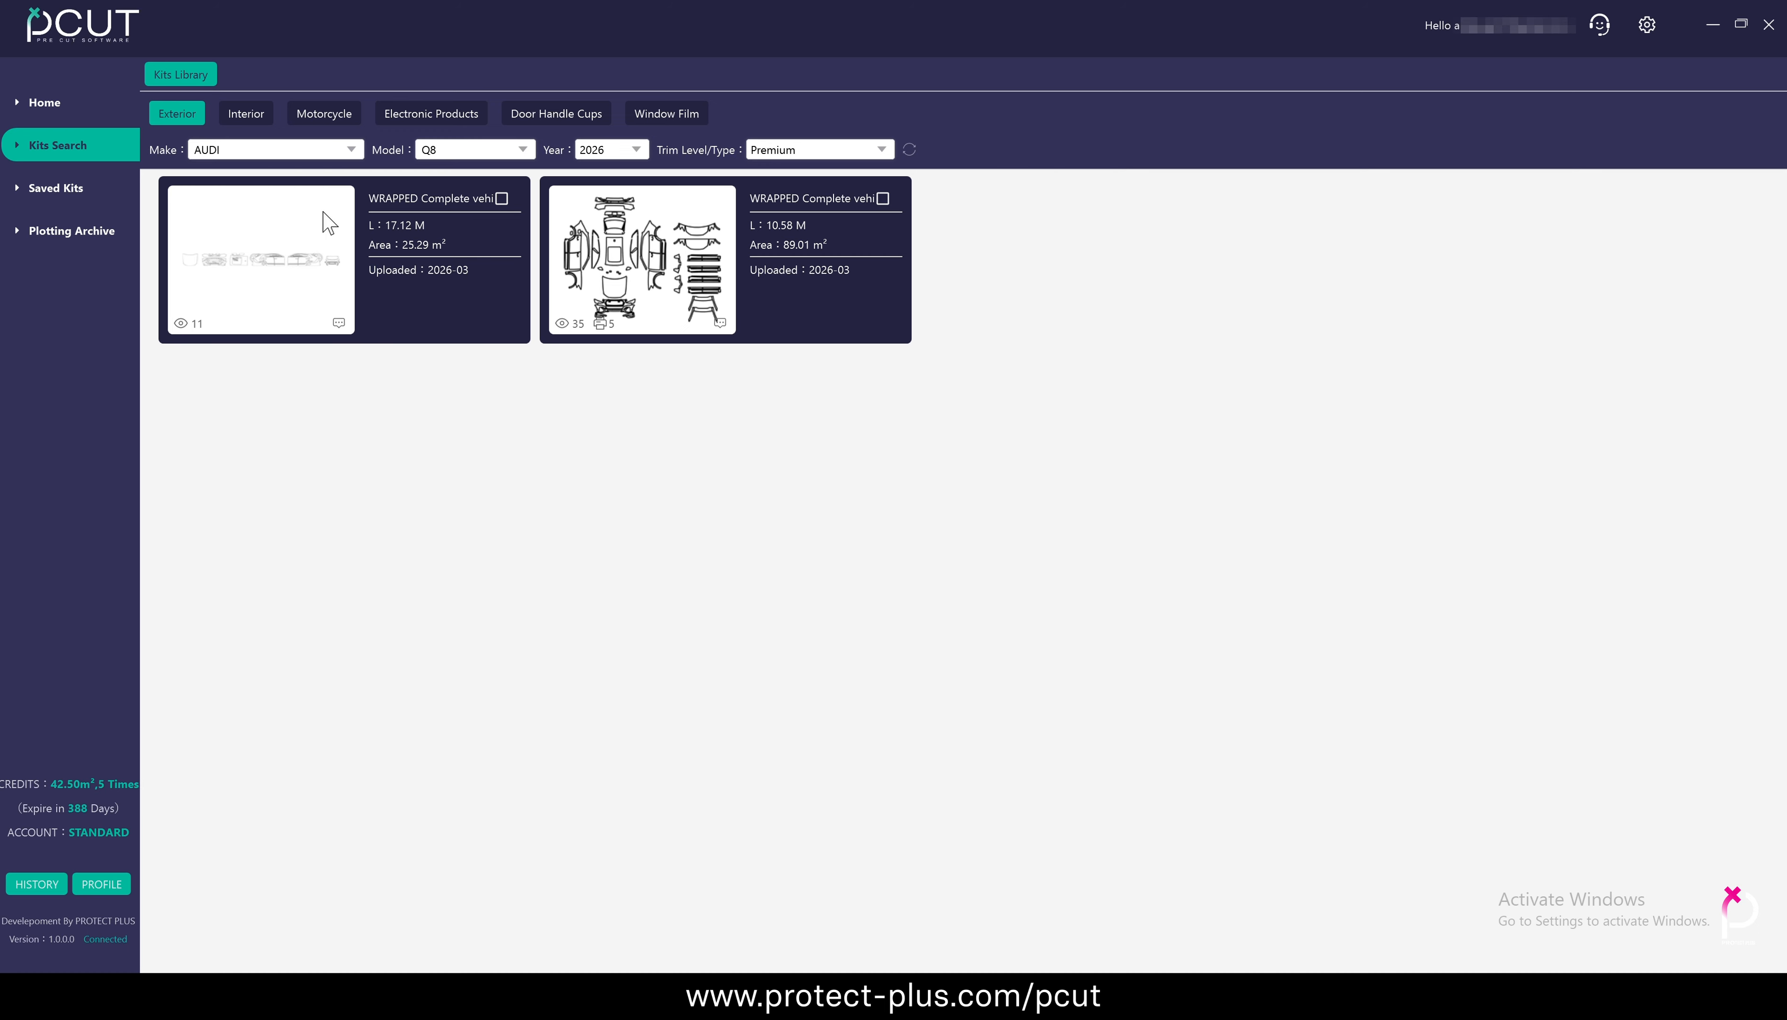
Open the 17.12 m WRAPPED complete vehicle kit of the Q8 to view its layout, and close it again
left_click(399, 311)
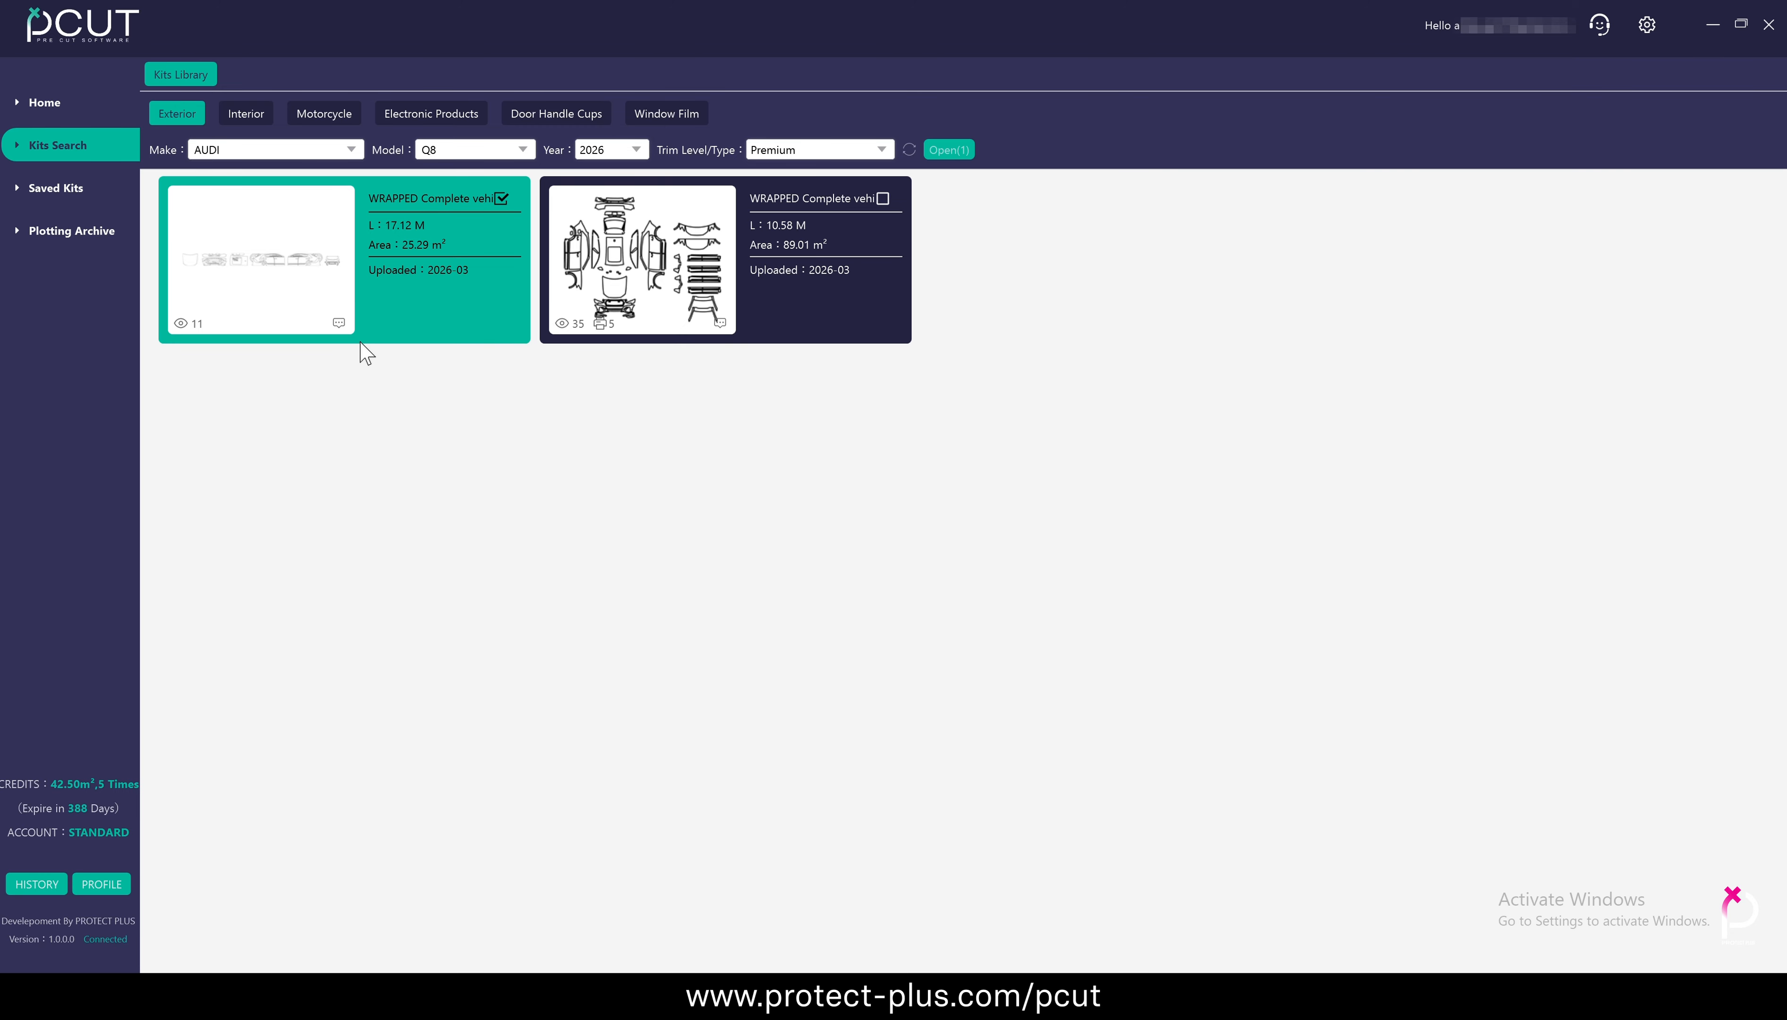
double_click(460, 220)
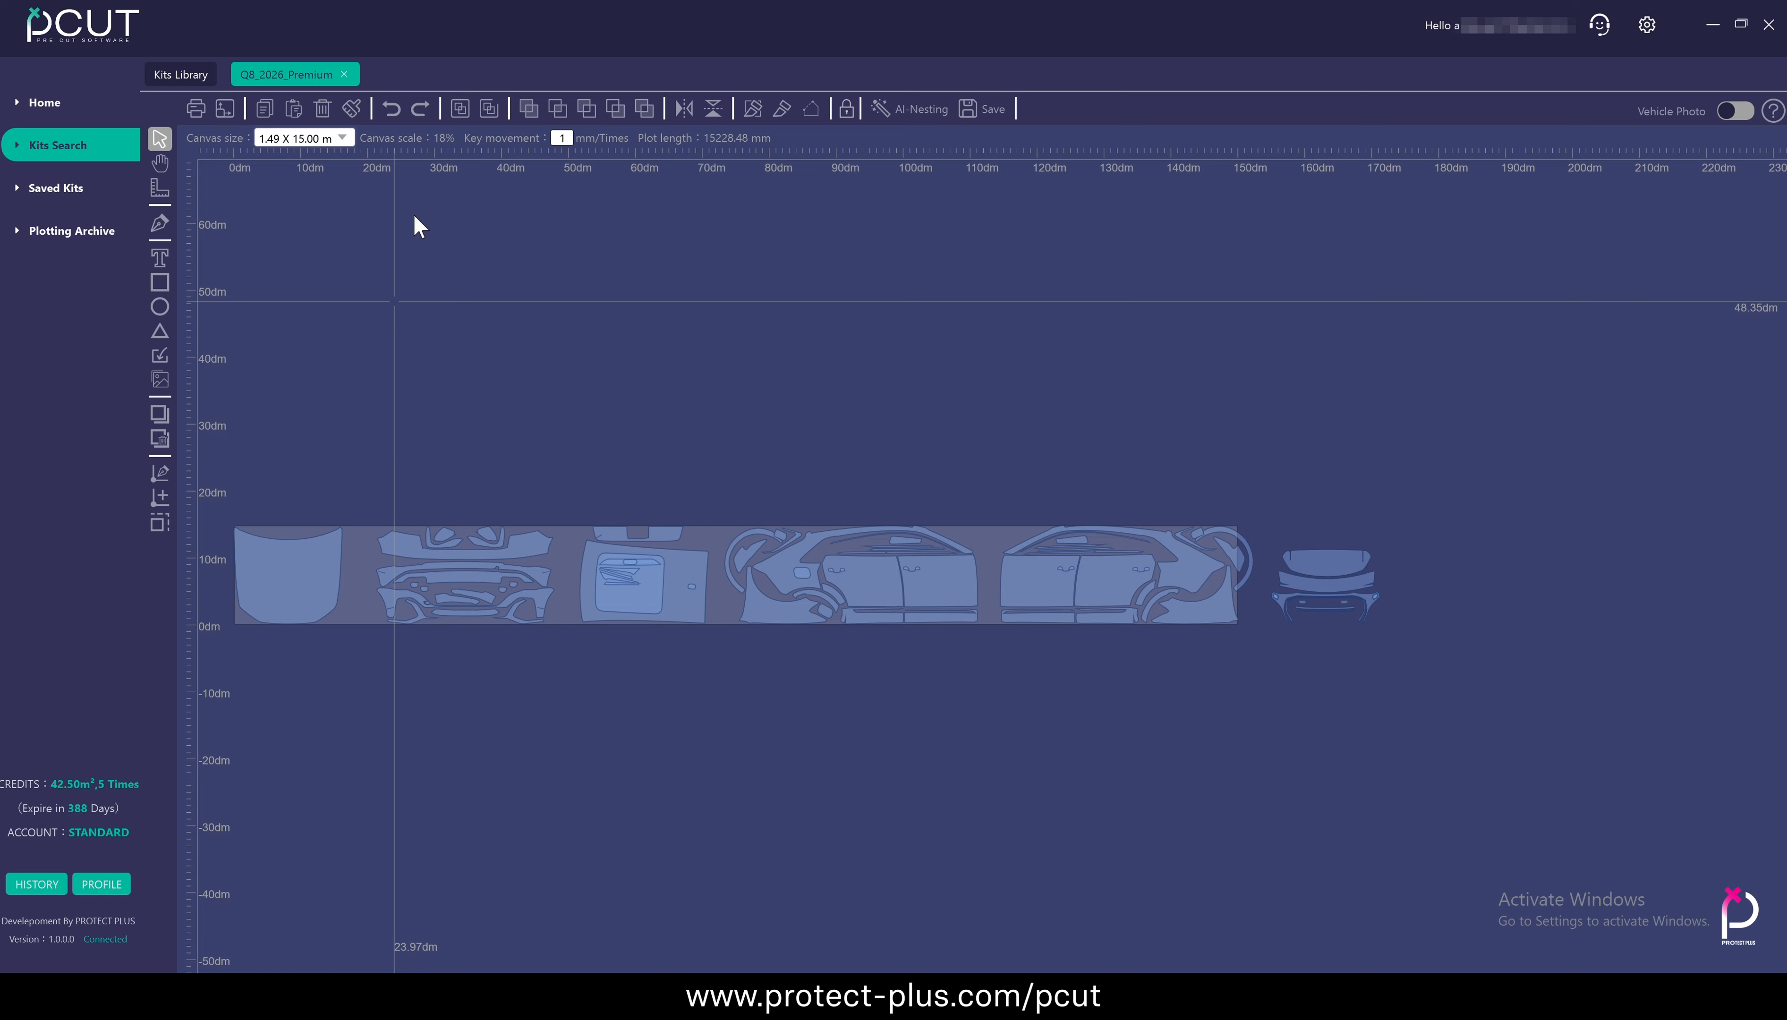
left_click(343, 74)
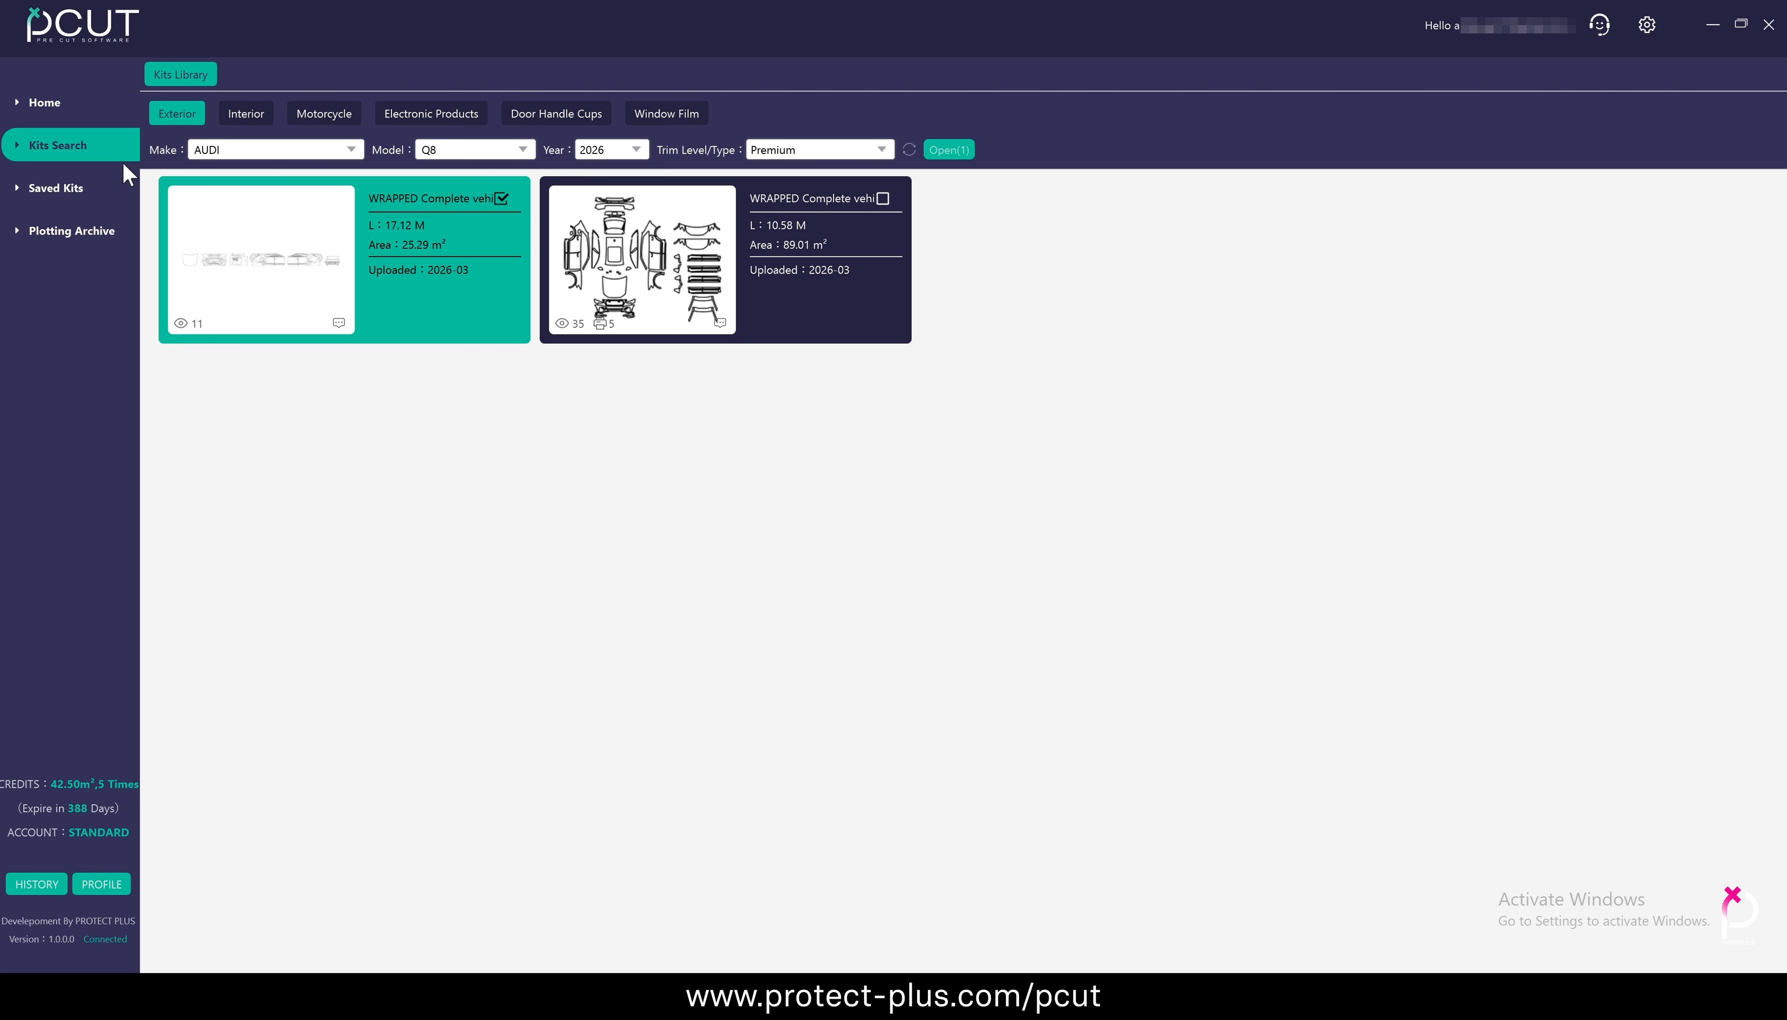
Change the vehicle make for the exterior kit search to TESLA, using the T section of the make index
left_click(350, 150)
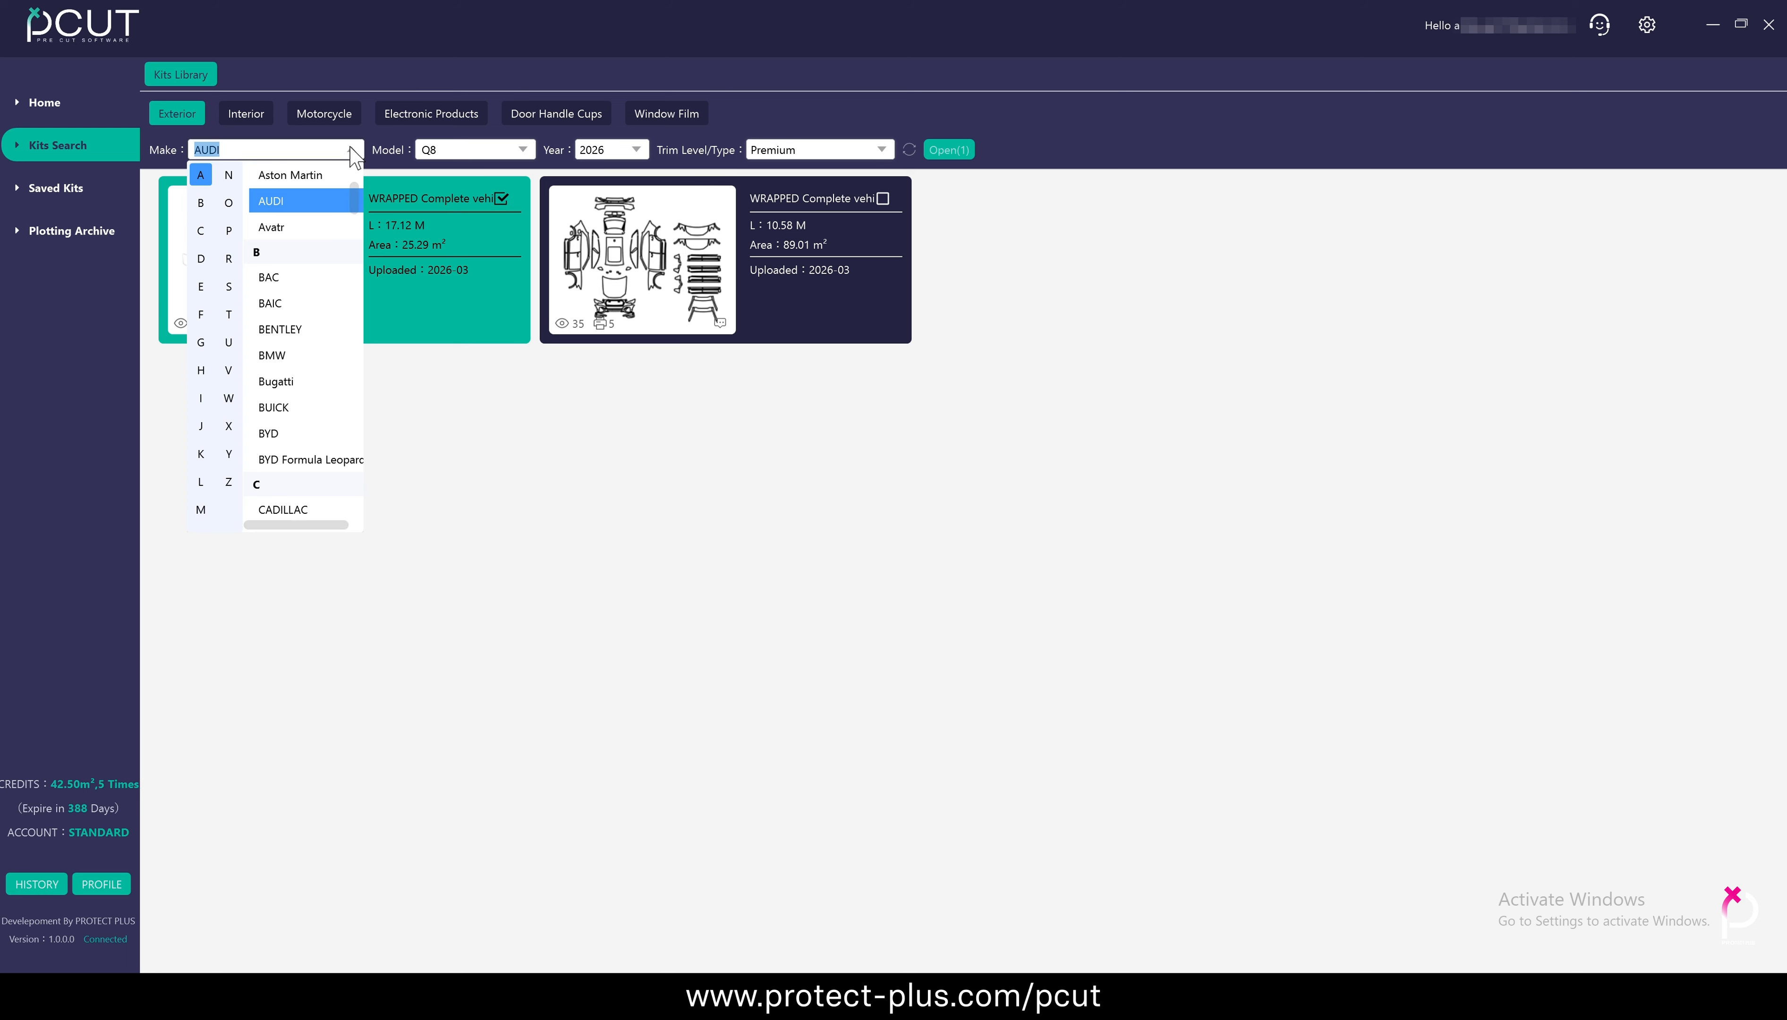
scroll(284, 340, "up", 2)
left_click(228, 314)
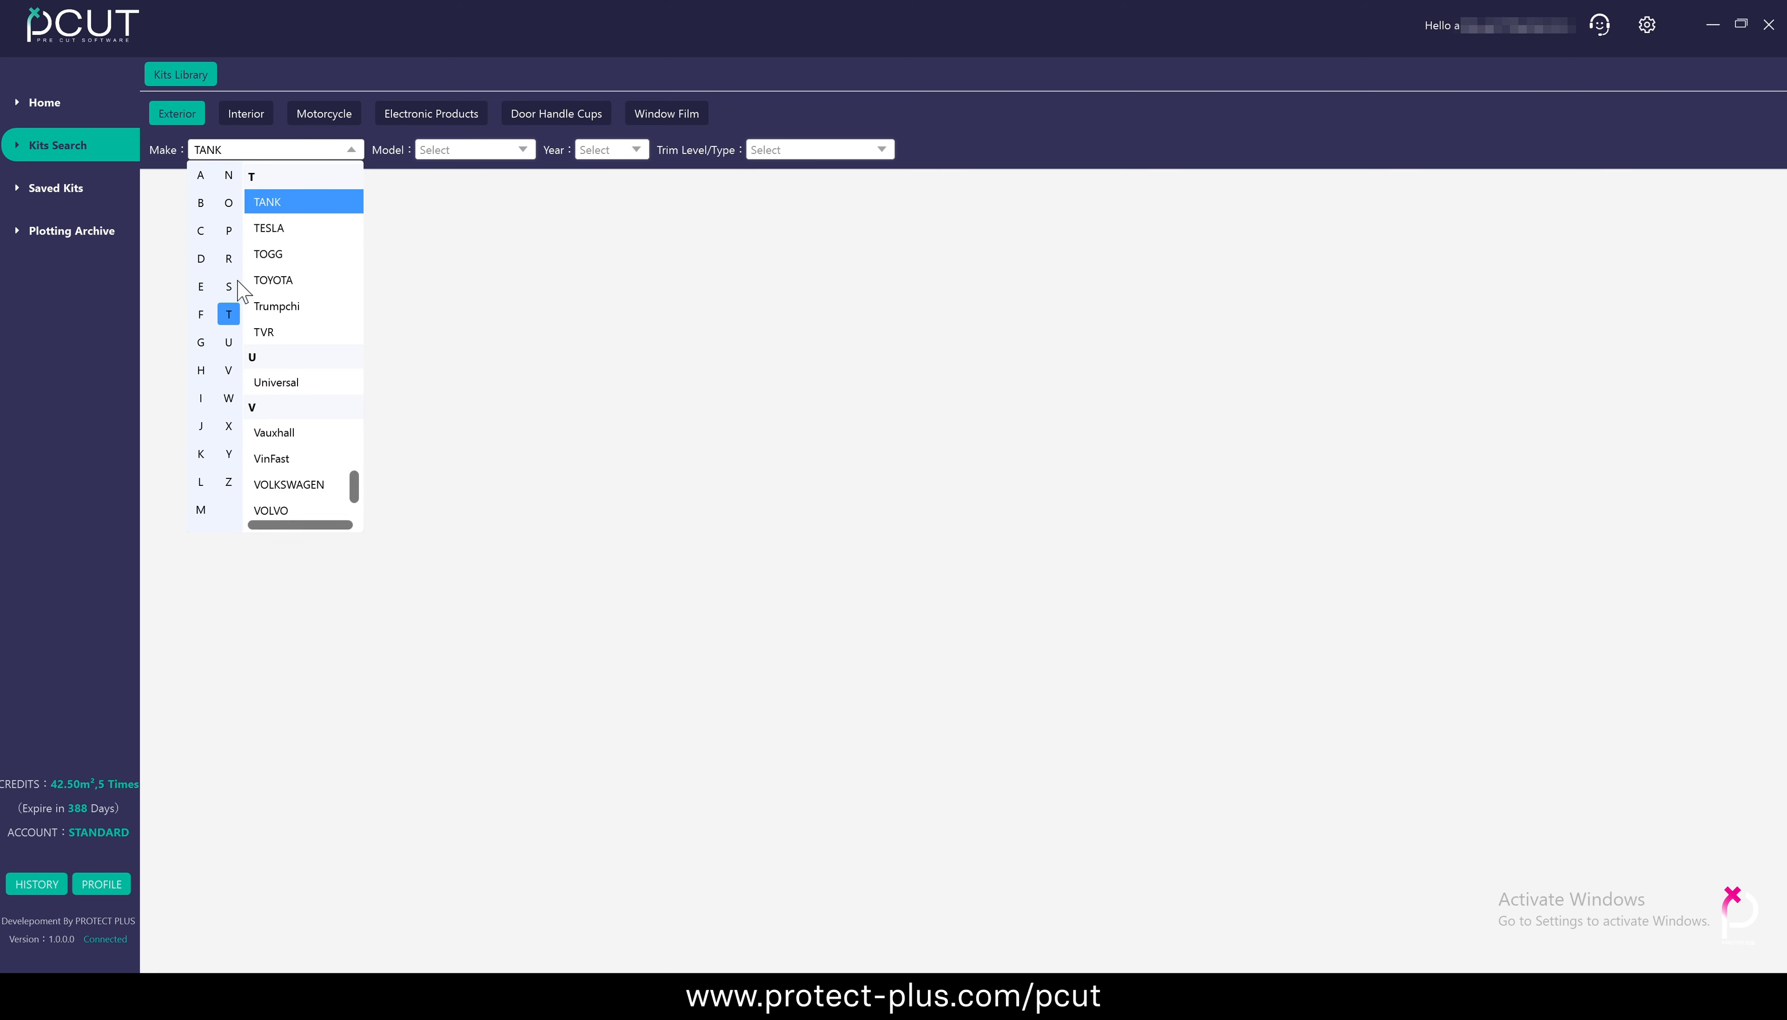
left_click(270, 228)
Filter the kits to Model Y, 2026, Standard Rear, and open the 10.97 m WRAPPED complete vehicle kit
left_click(520, 150)
left_click(510, 274)
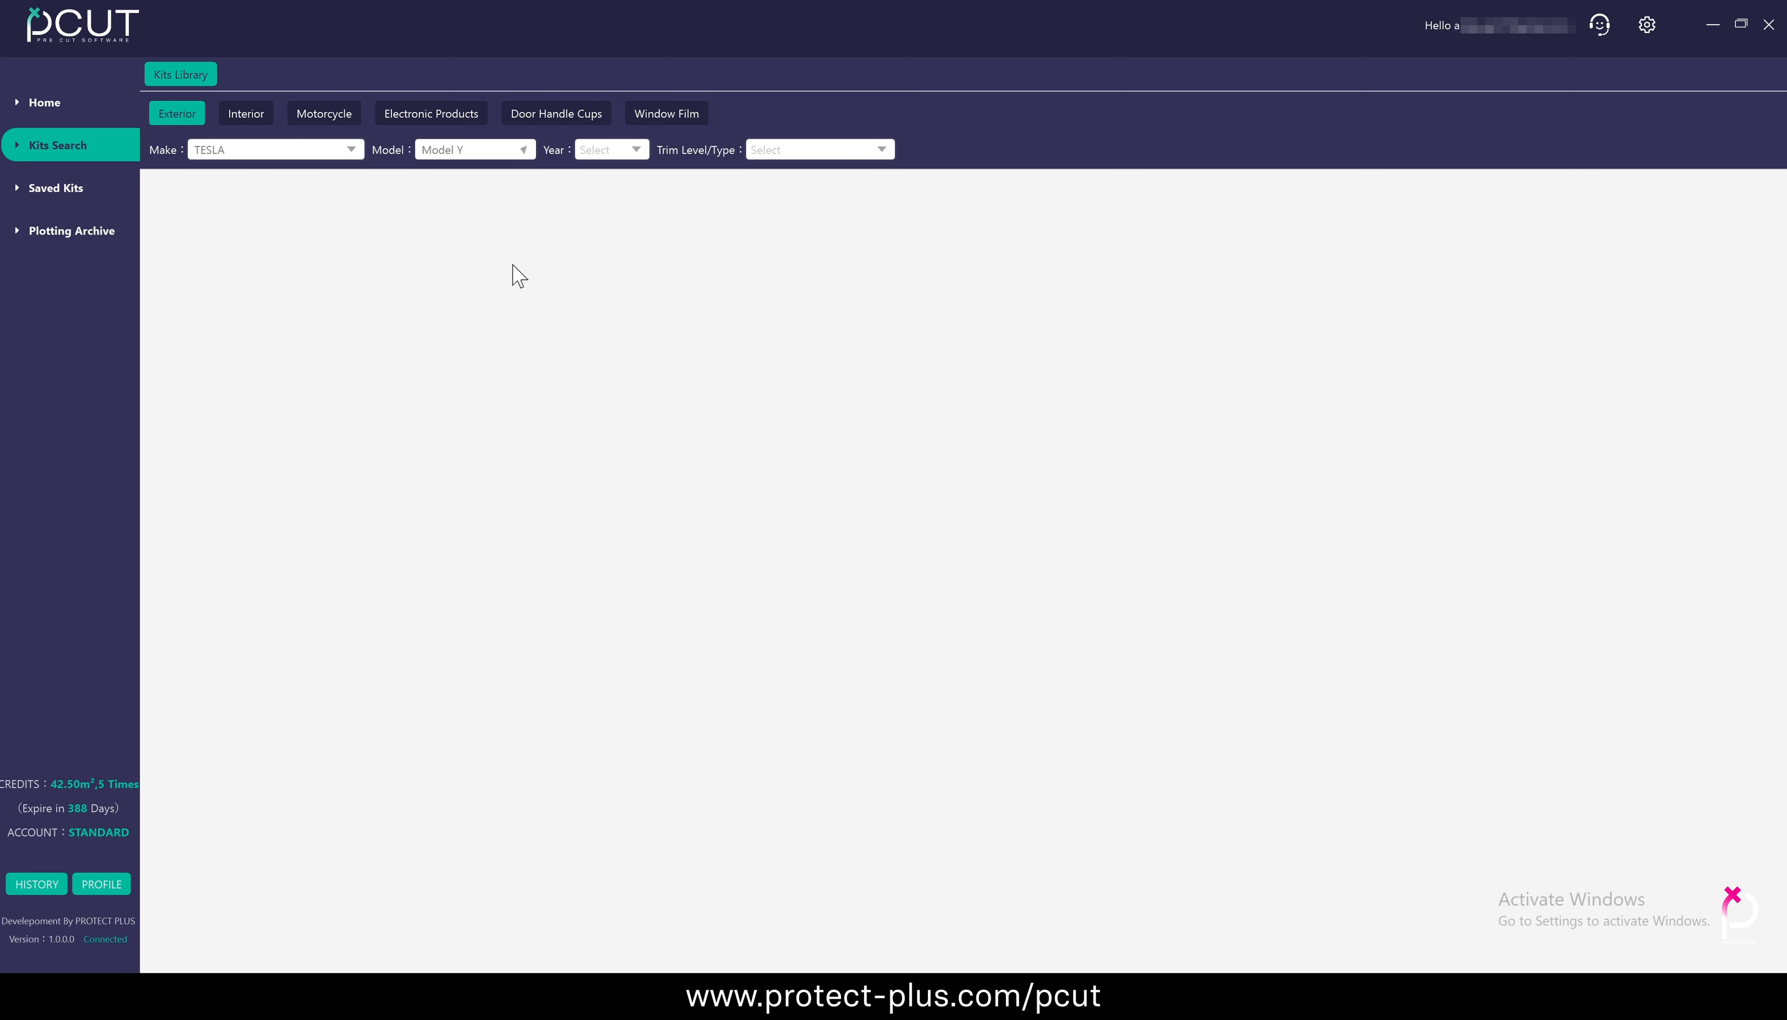
left_click(628, 151)
left_click(628, 176)
left_click(829, 150)
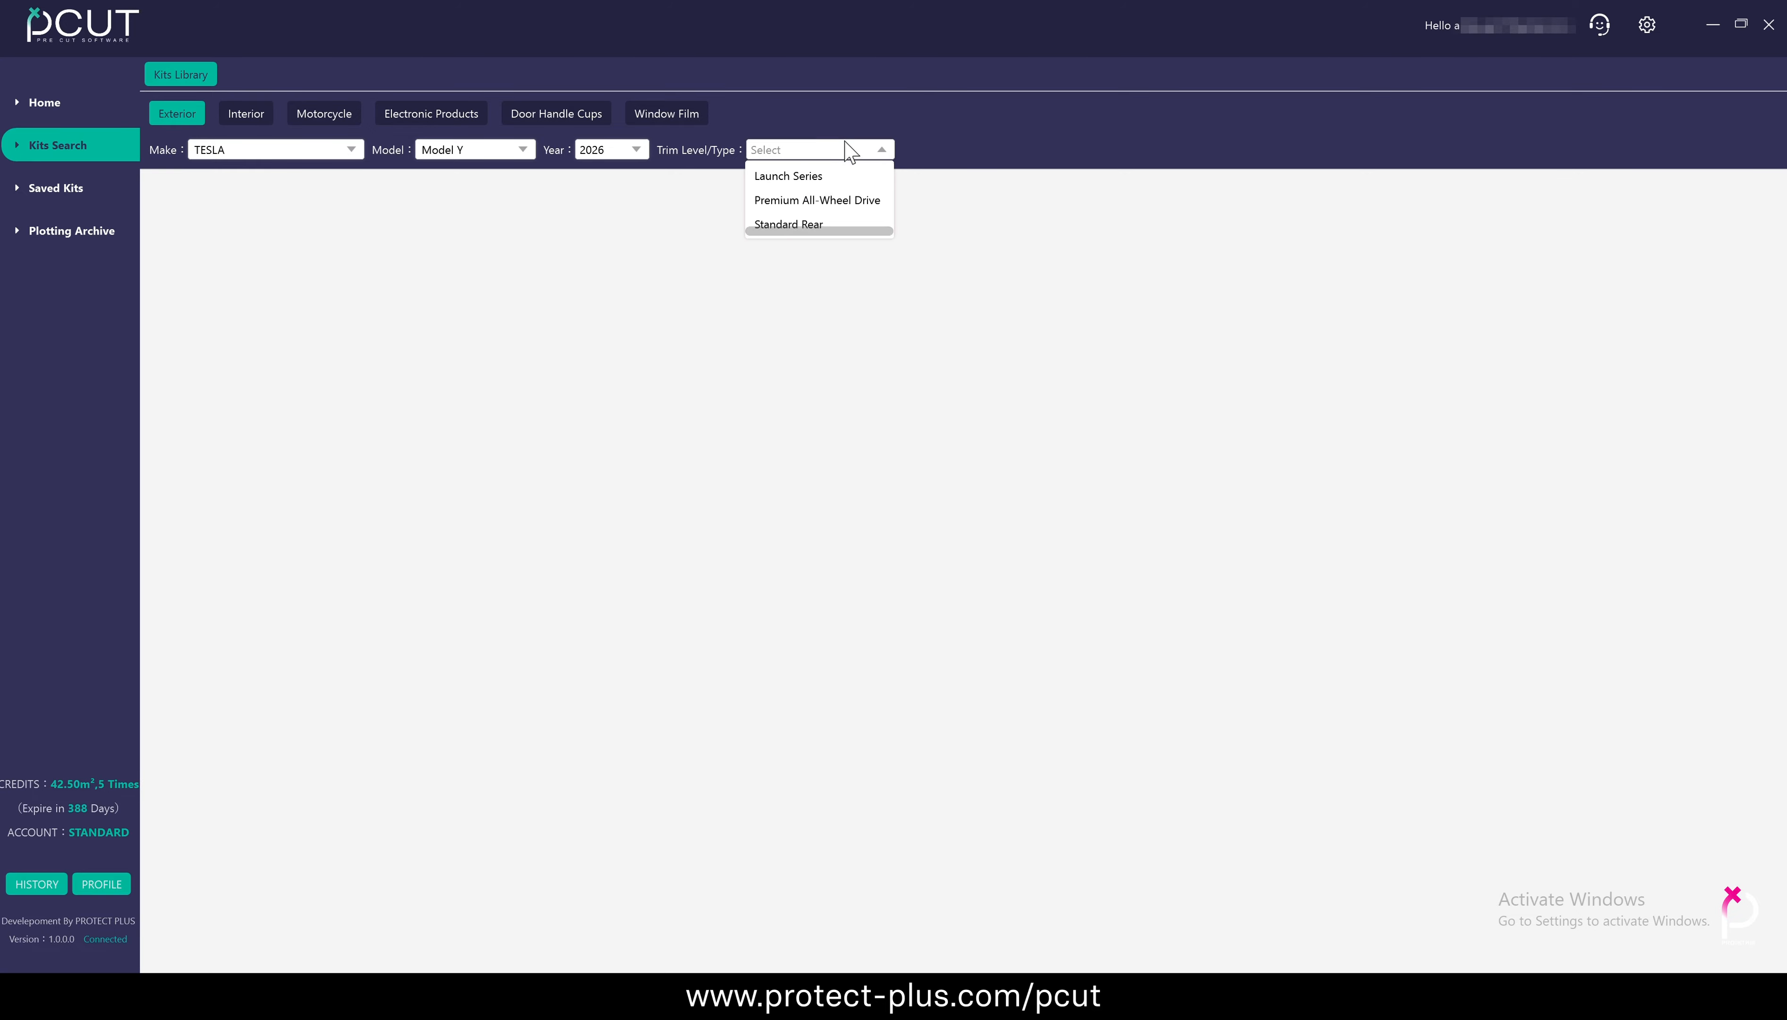
left_click(840, 224)
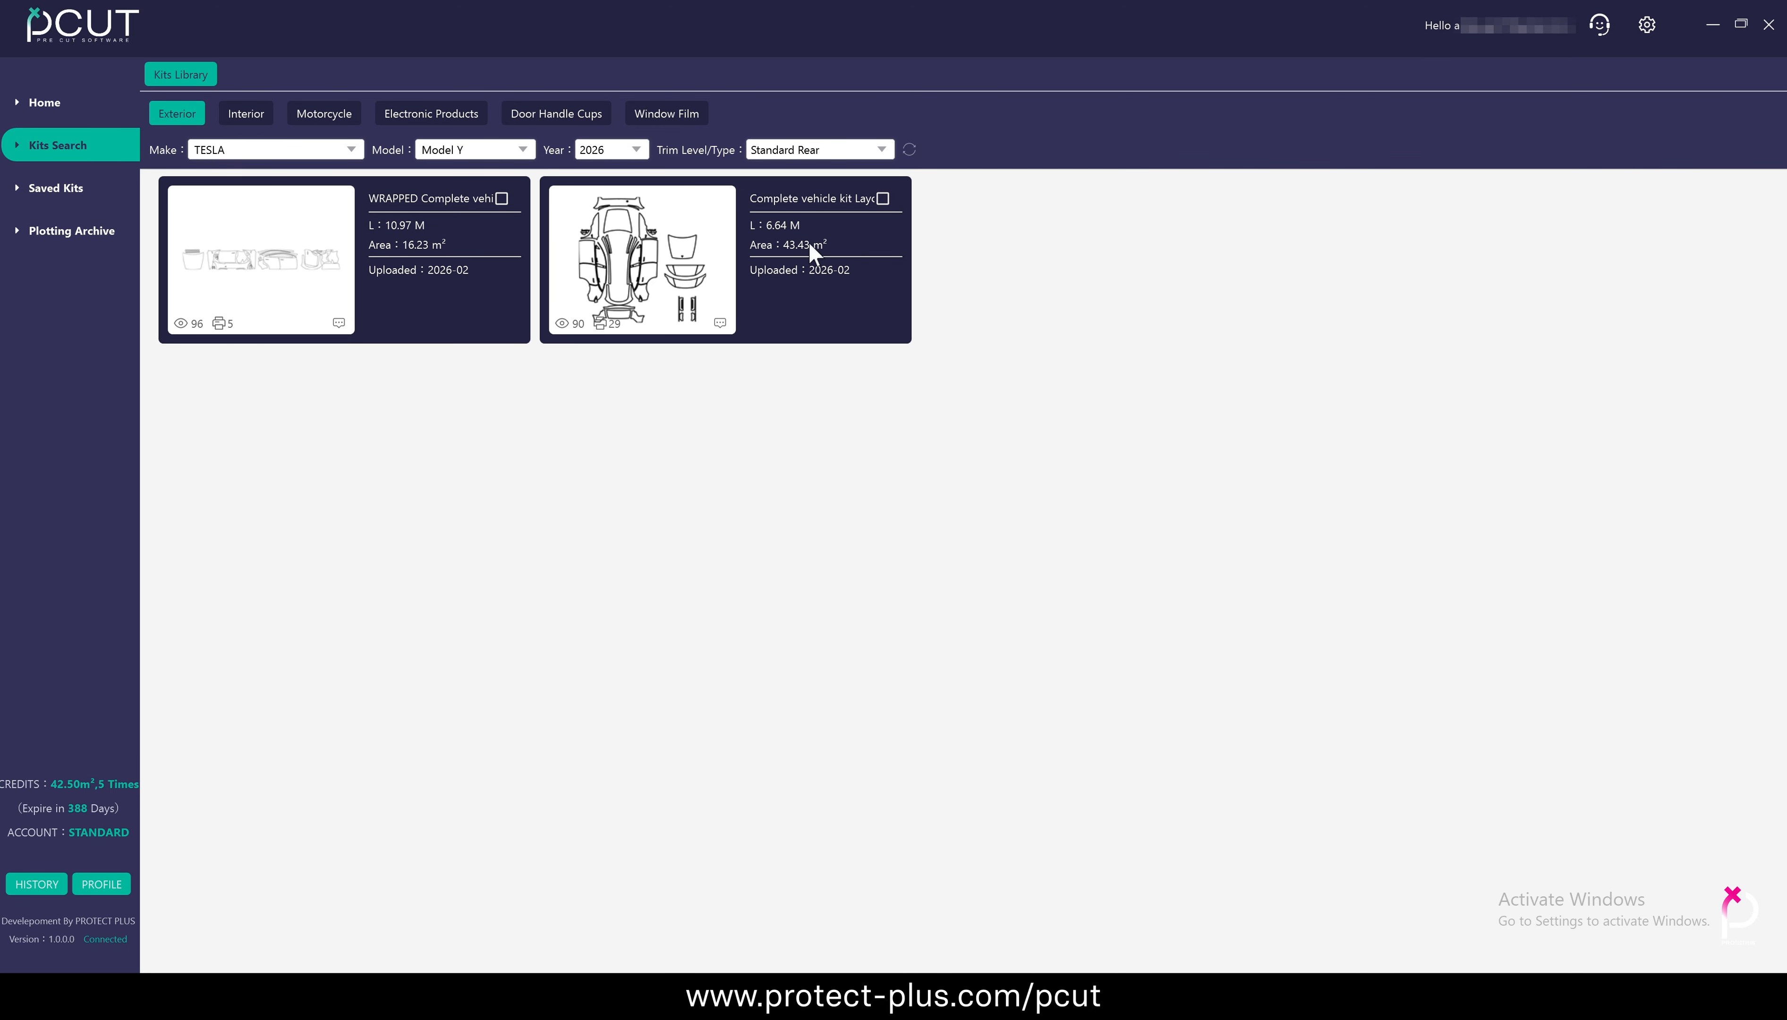
double_click(347, 291)
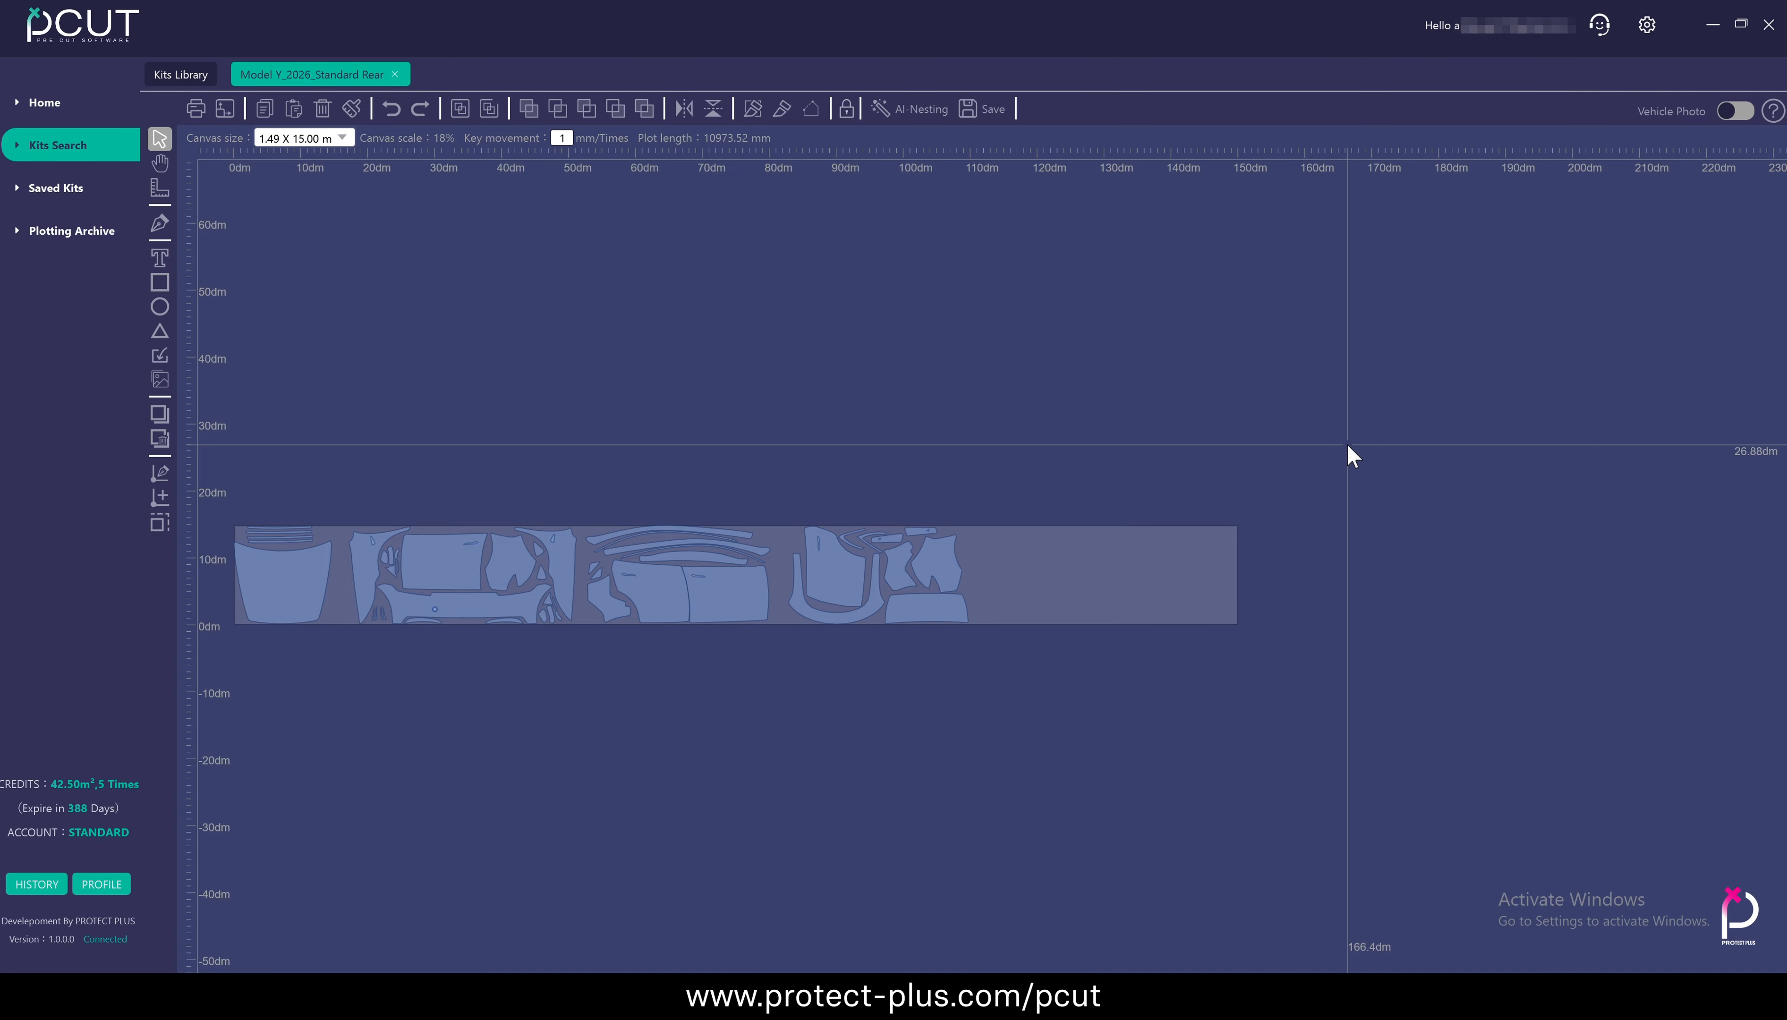
Inspect single pieces of the Model Y layout by selecting the hood, the tall neighbouring panel, the rectangular door panel and the notched panel one by one
scroll(357, 666, "up", 5)
scroll(358, 666, "down", 4)
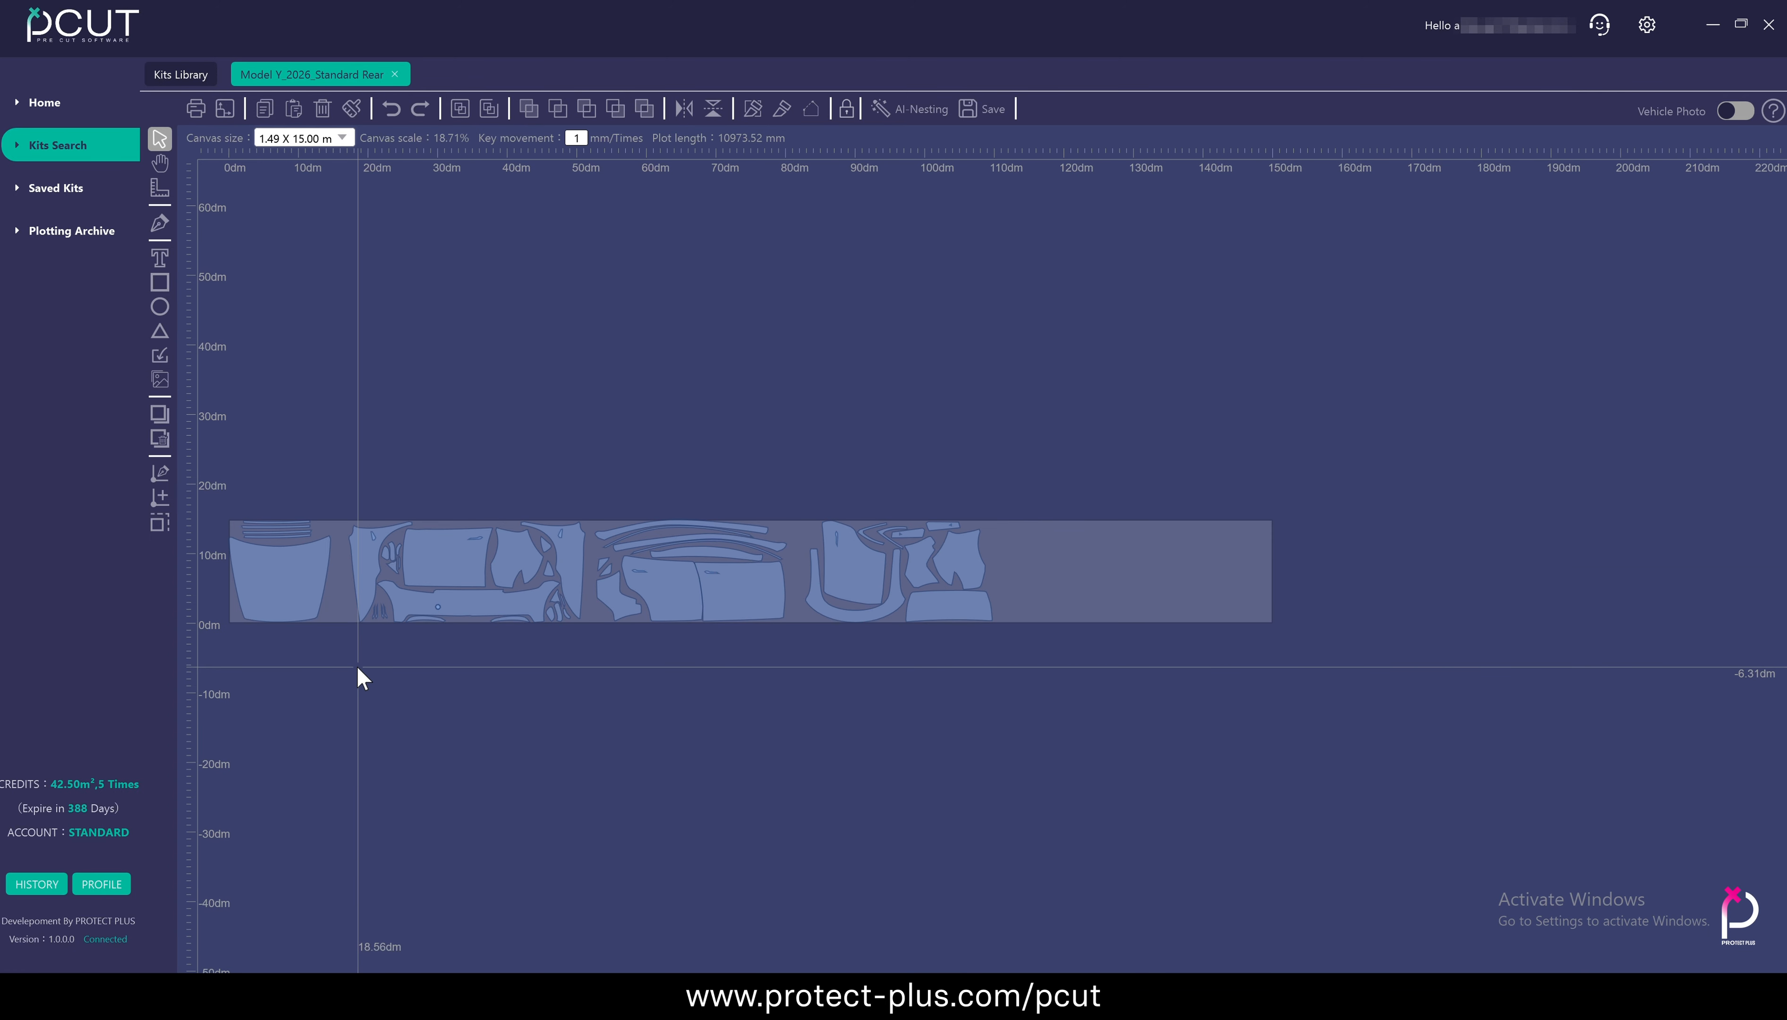
scroll(674, 626, "up", 4)
scroll(678, 627, "down", 3)
scroll(679, 627, "up", 2)
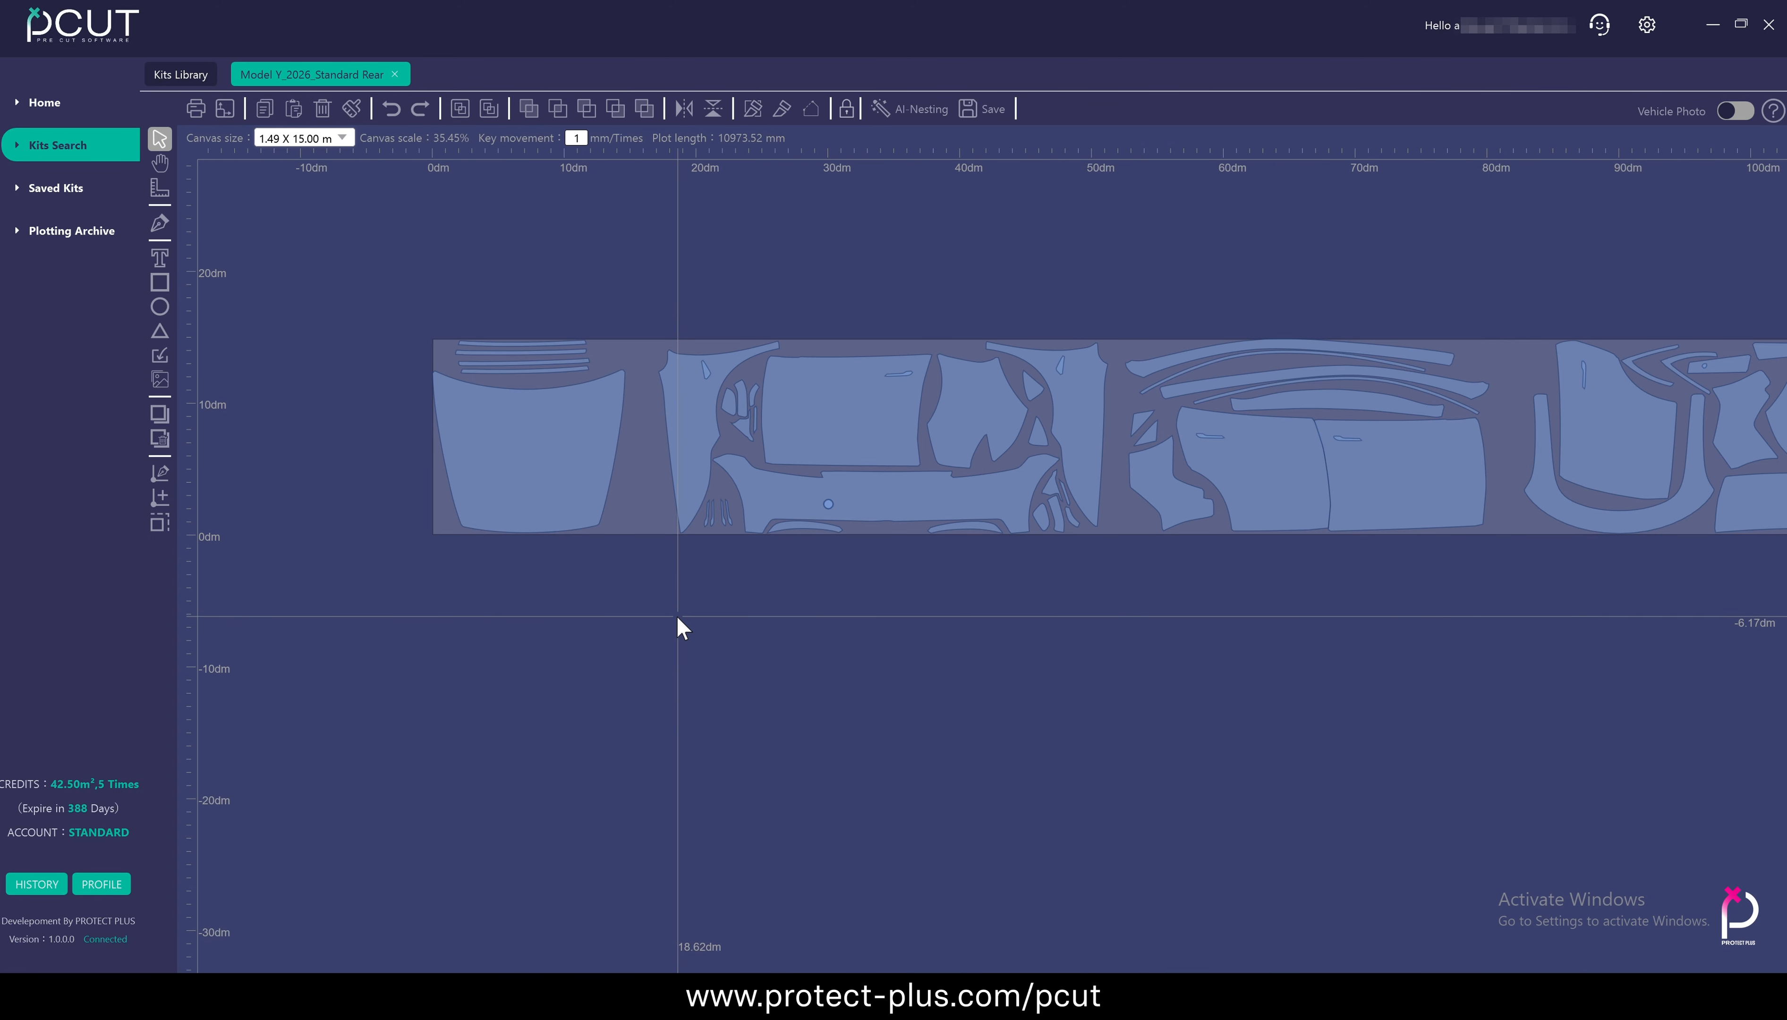
left_click_drag(773, 574, 634, 686)
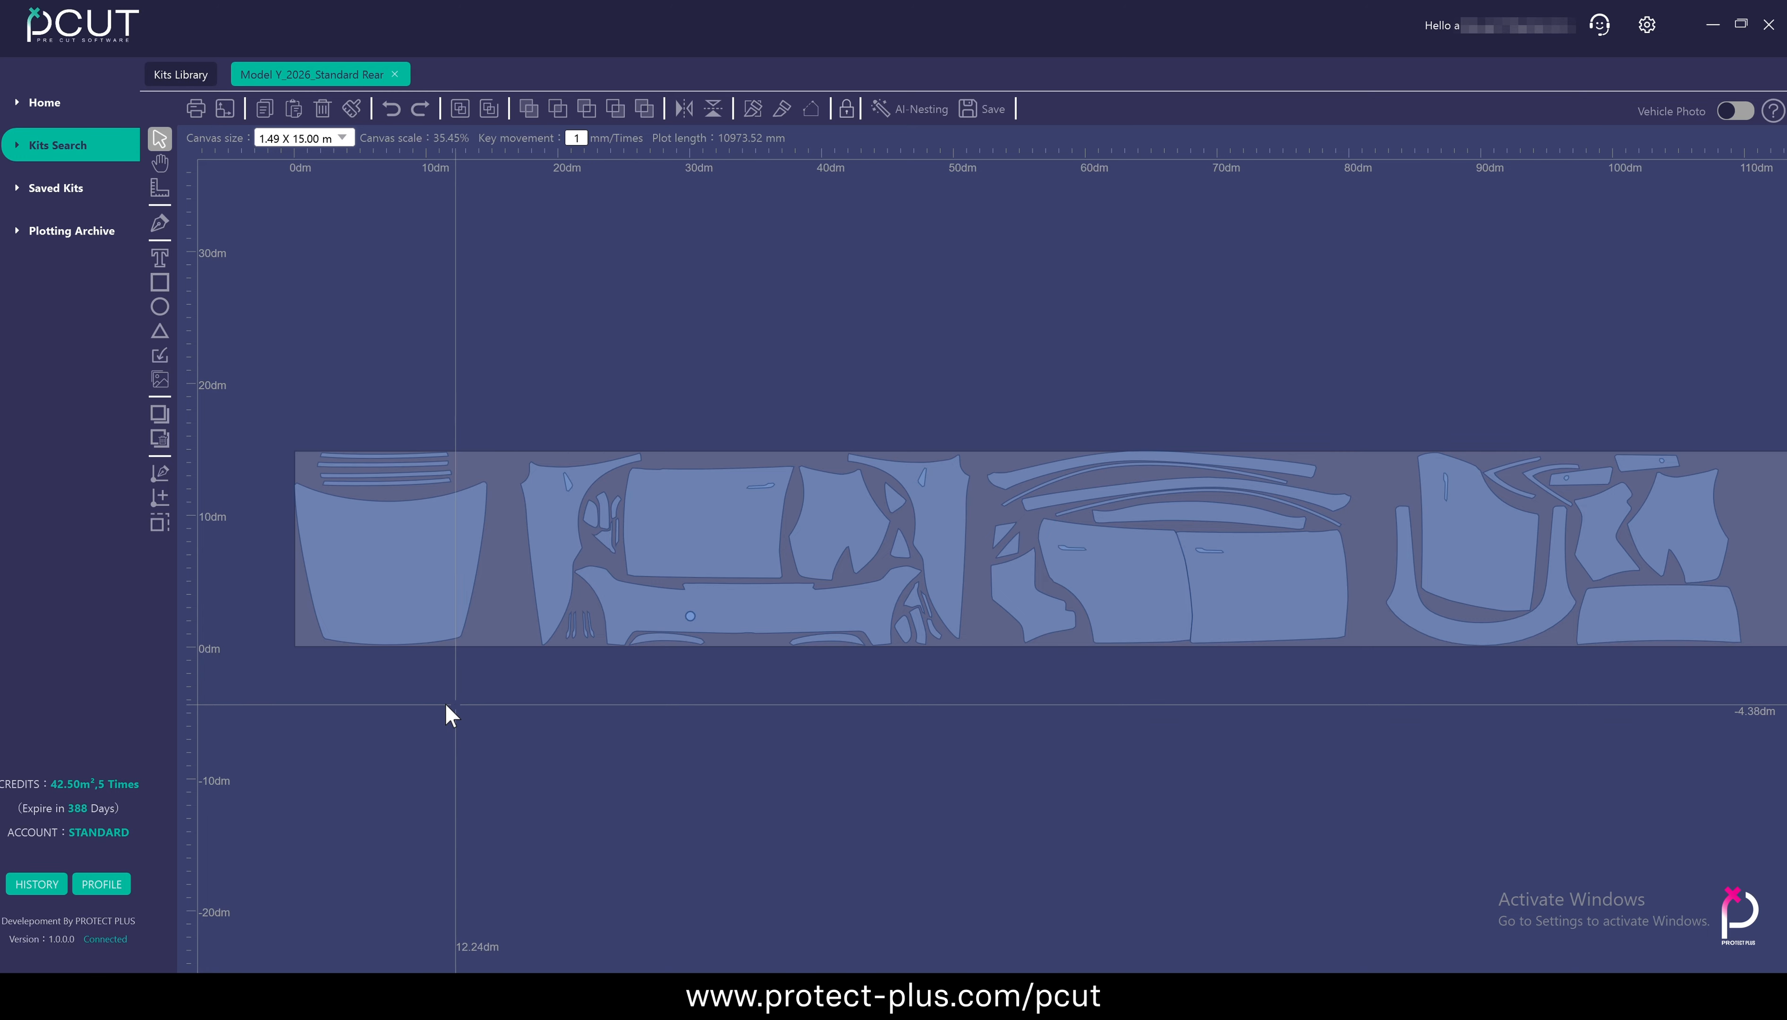
left_click_drag(445, 705, 480, 688)
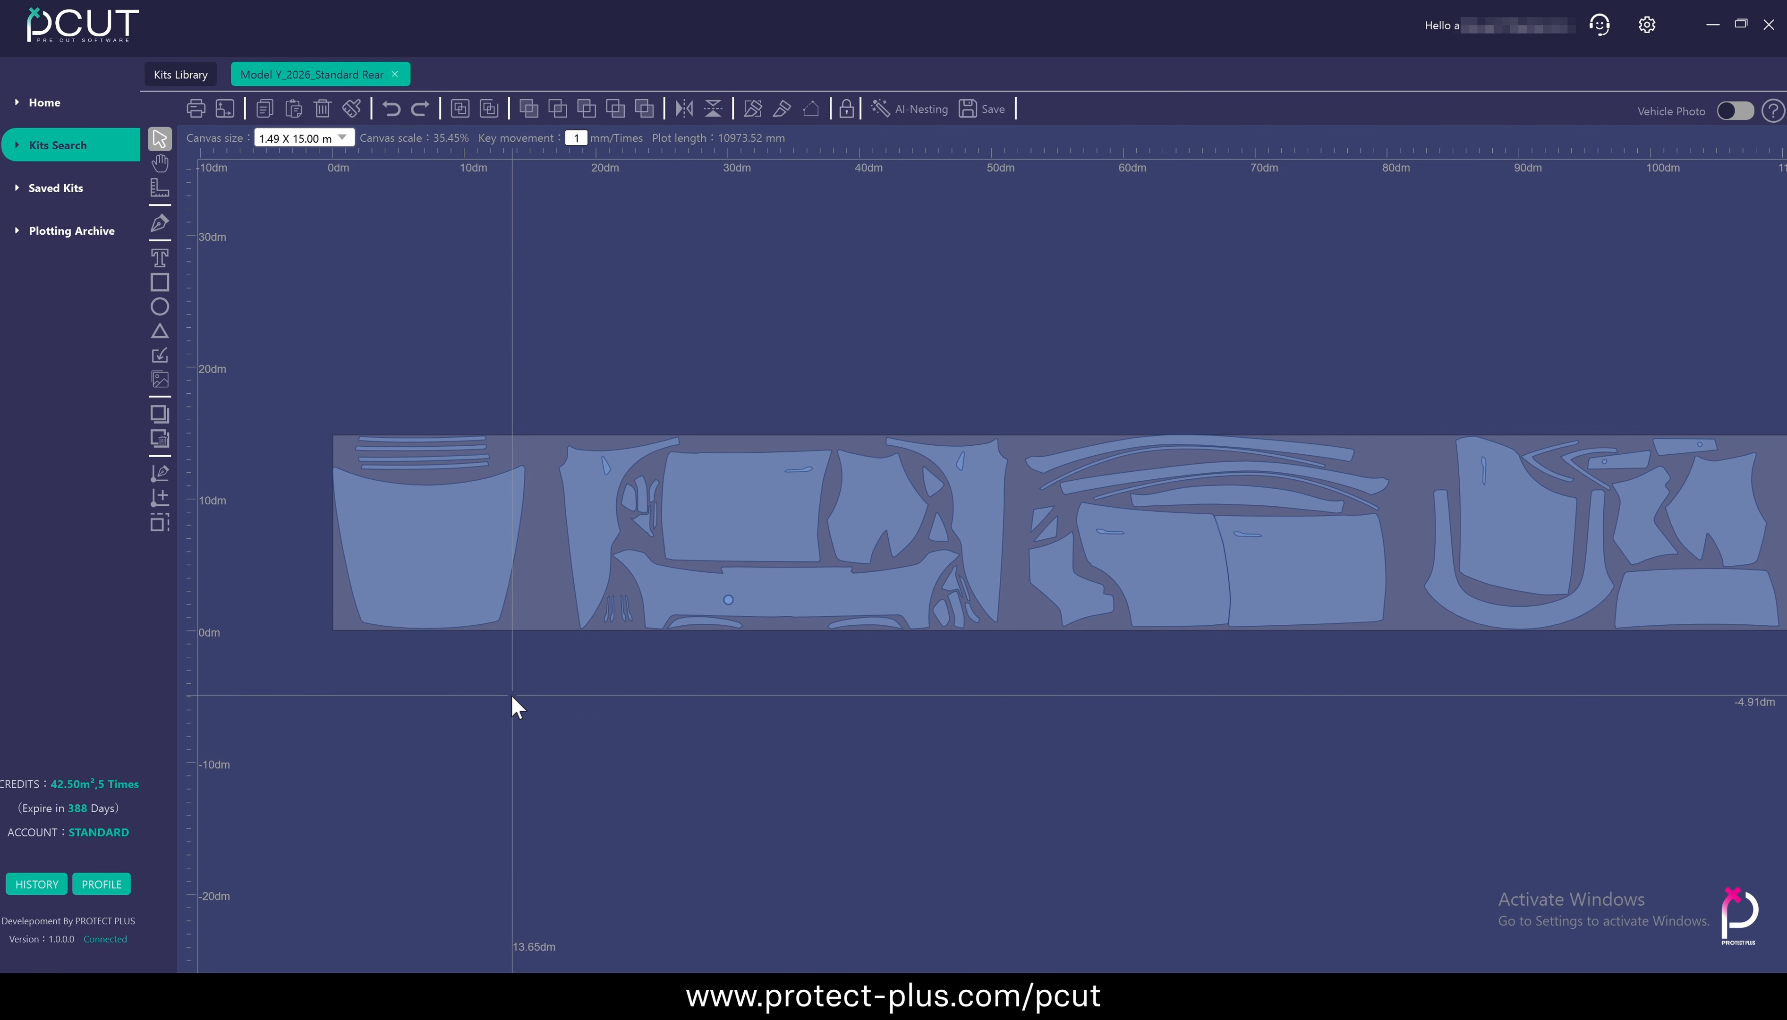
left_click(431, 559)
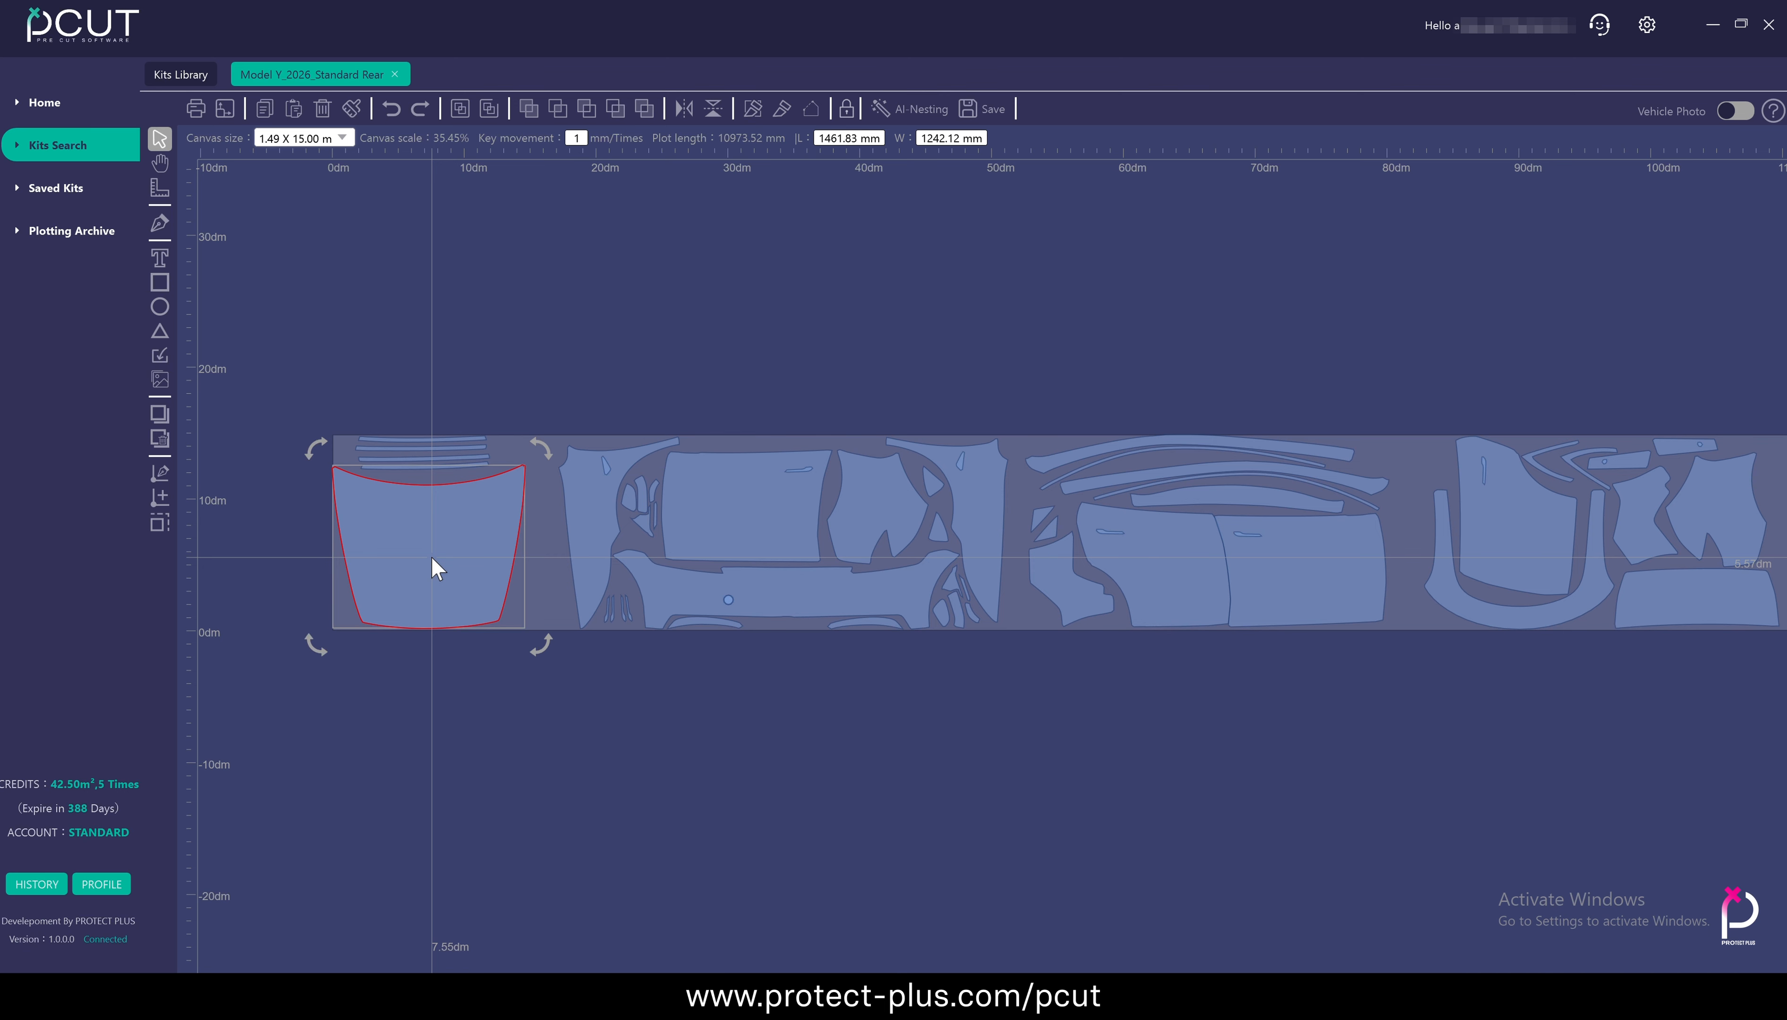
left_click(599, 506)
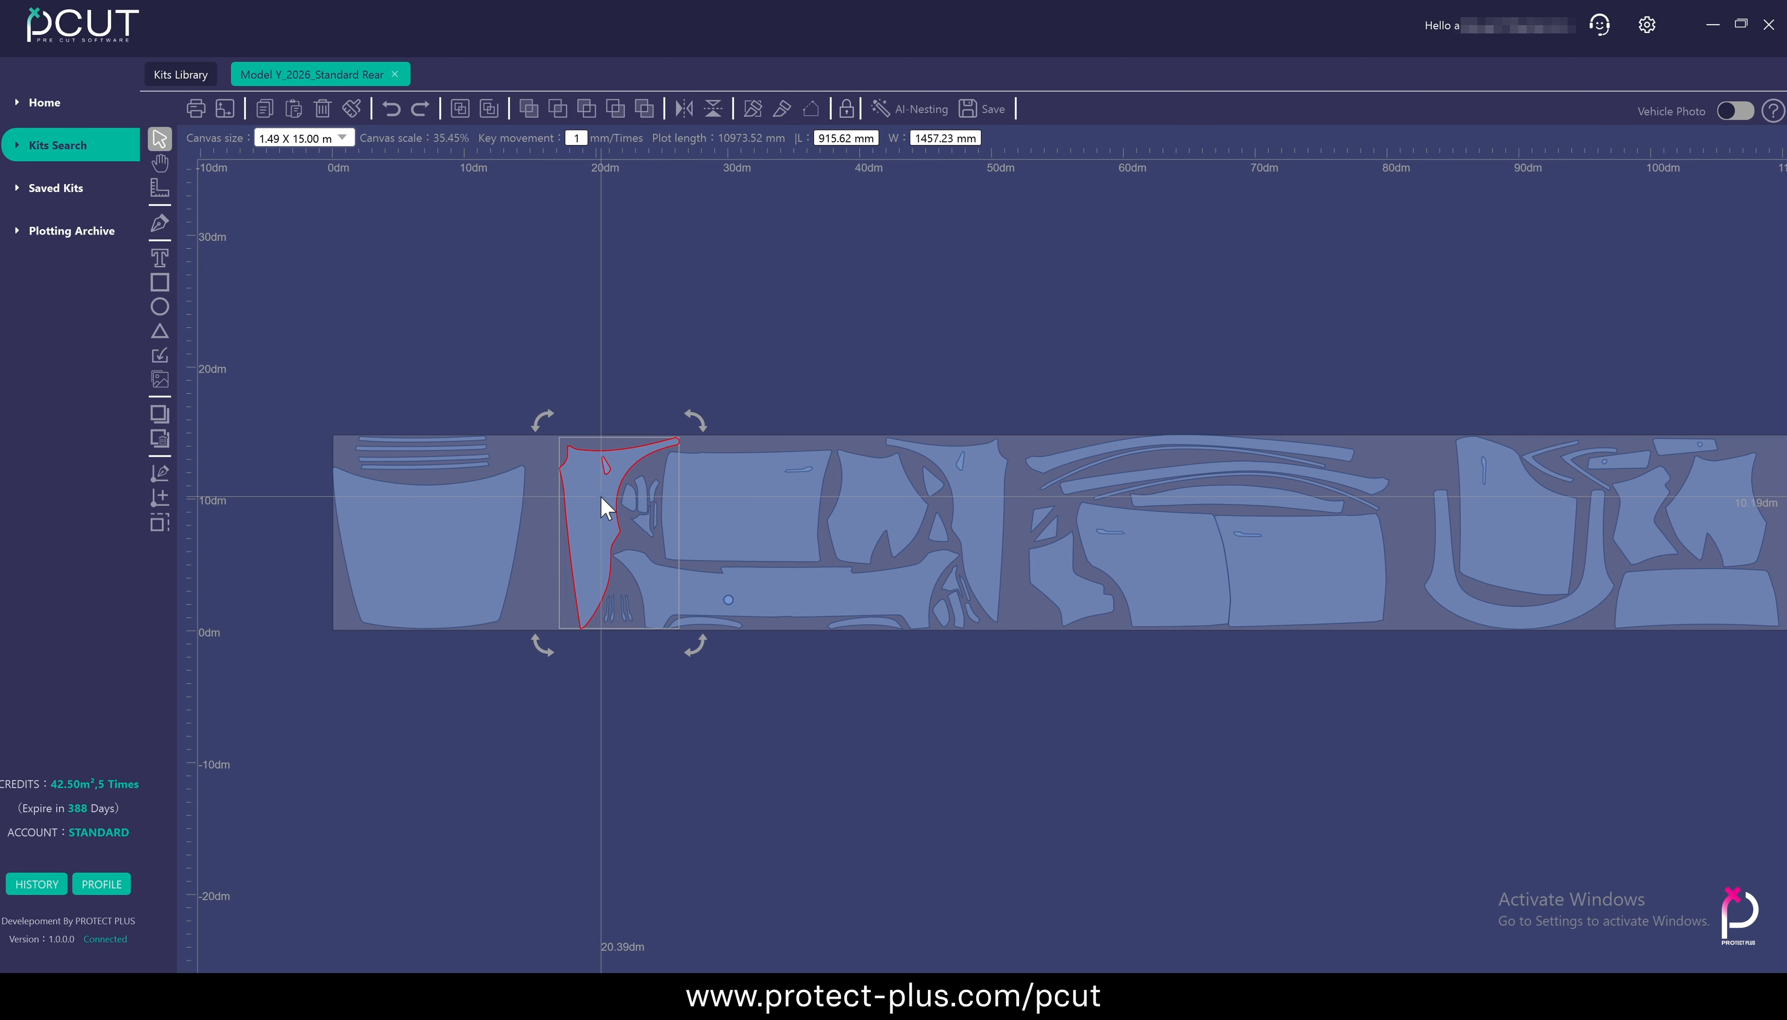
left_click(786, 508)
left_click(899, 528)
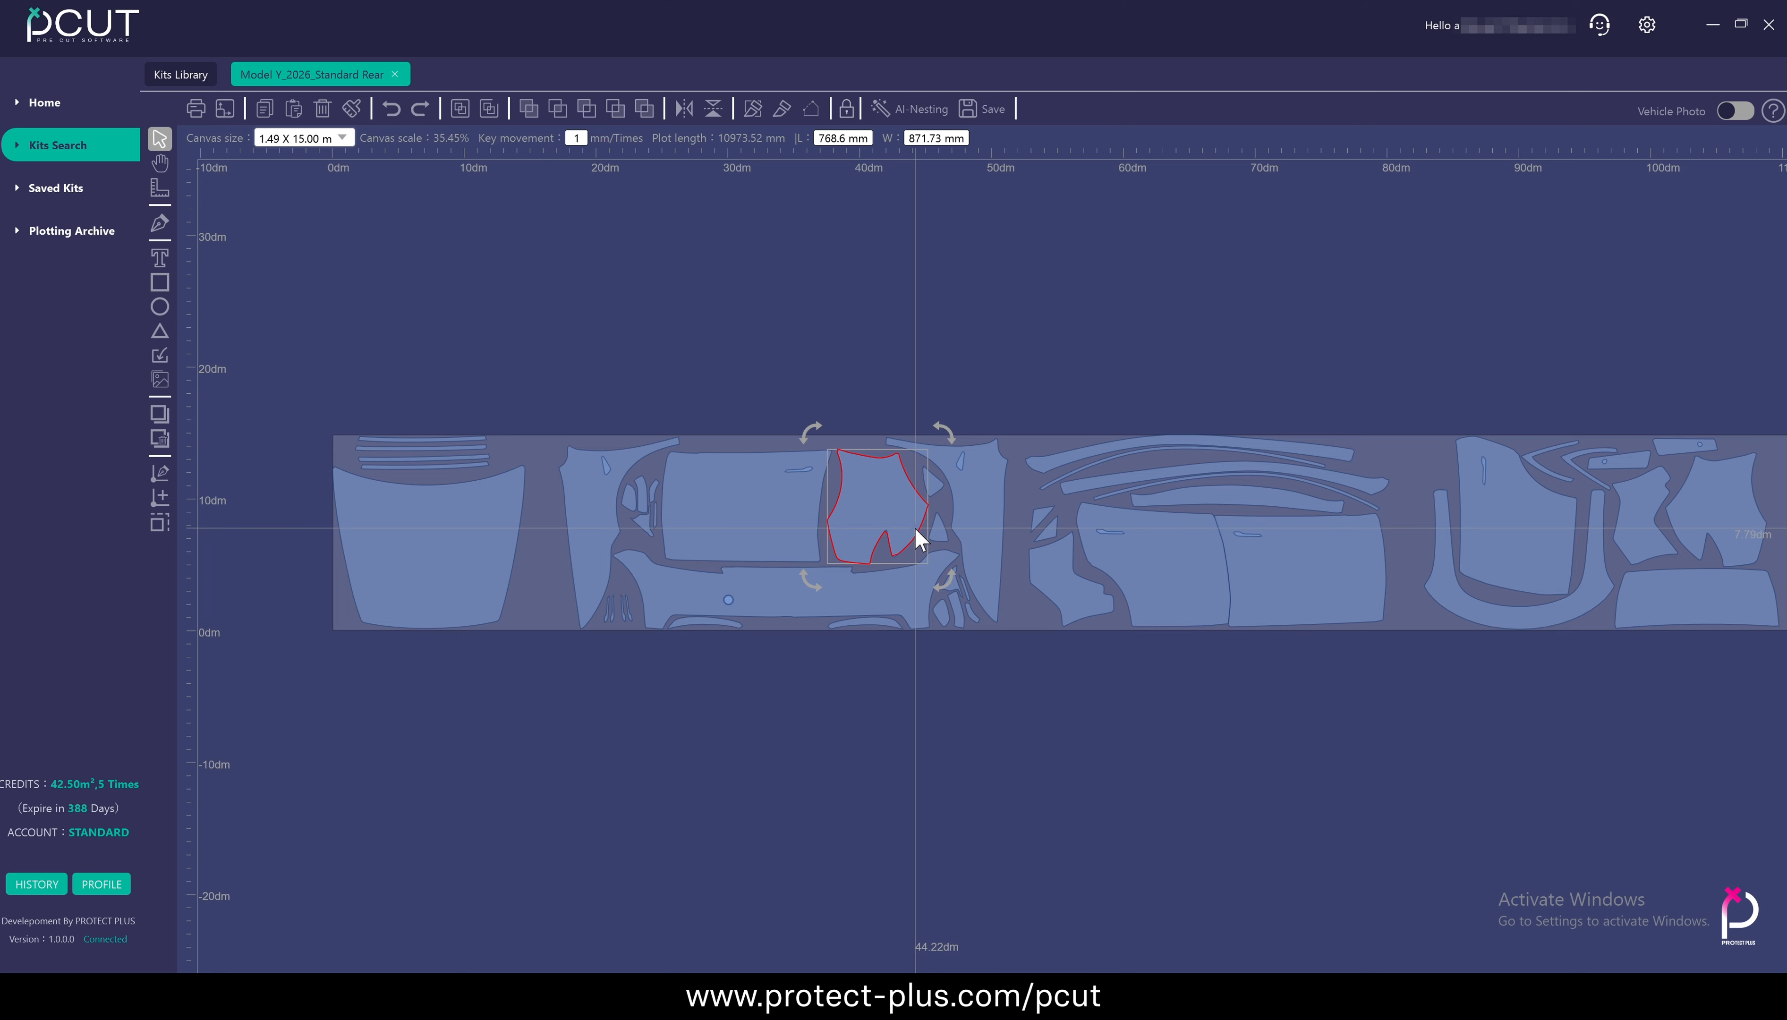
Box-select the hood with its thin strips, repeat this for the neighbouring front group of panels, and clear the selection
left_click_drag(294, 392, 544, 662)
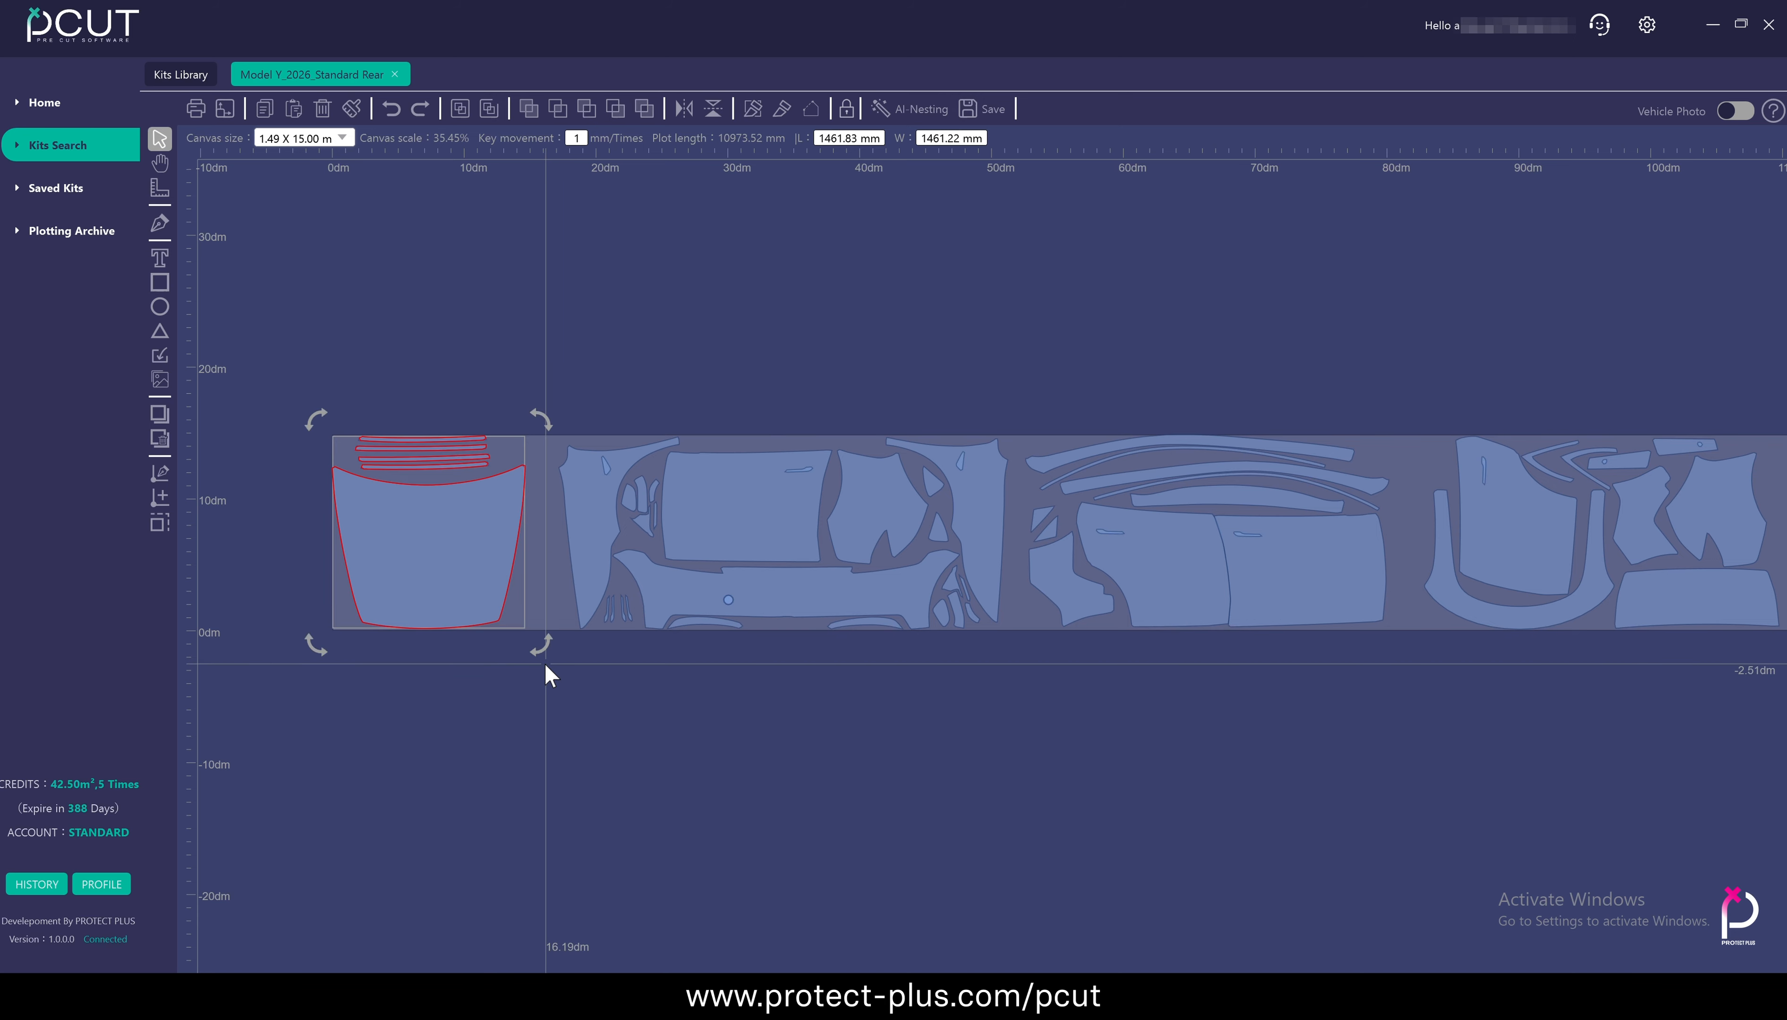
left_click_drag(547, 380, 1015, 664)
left_click(1065, 364)
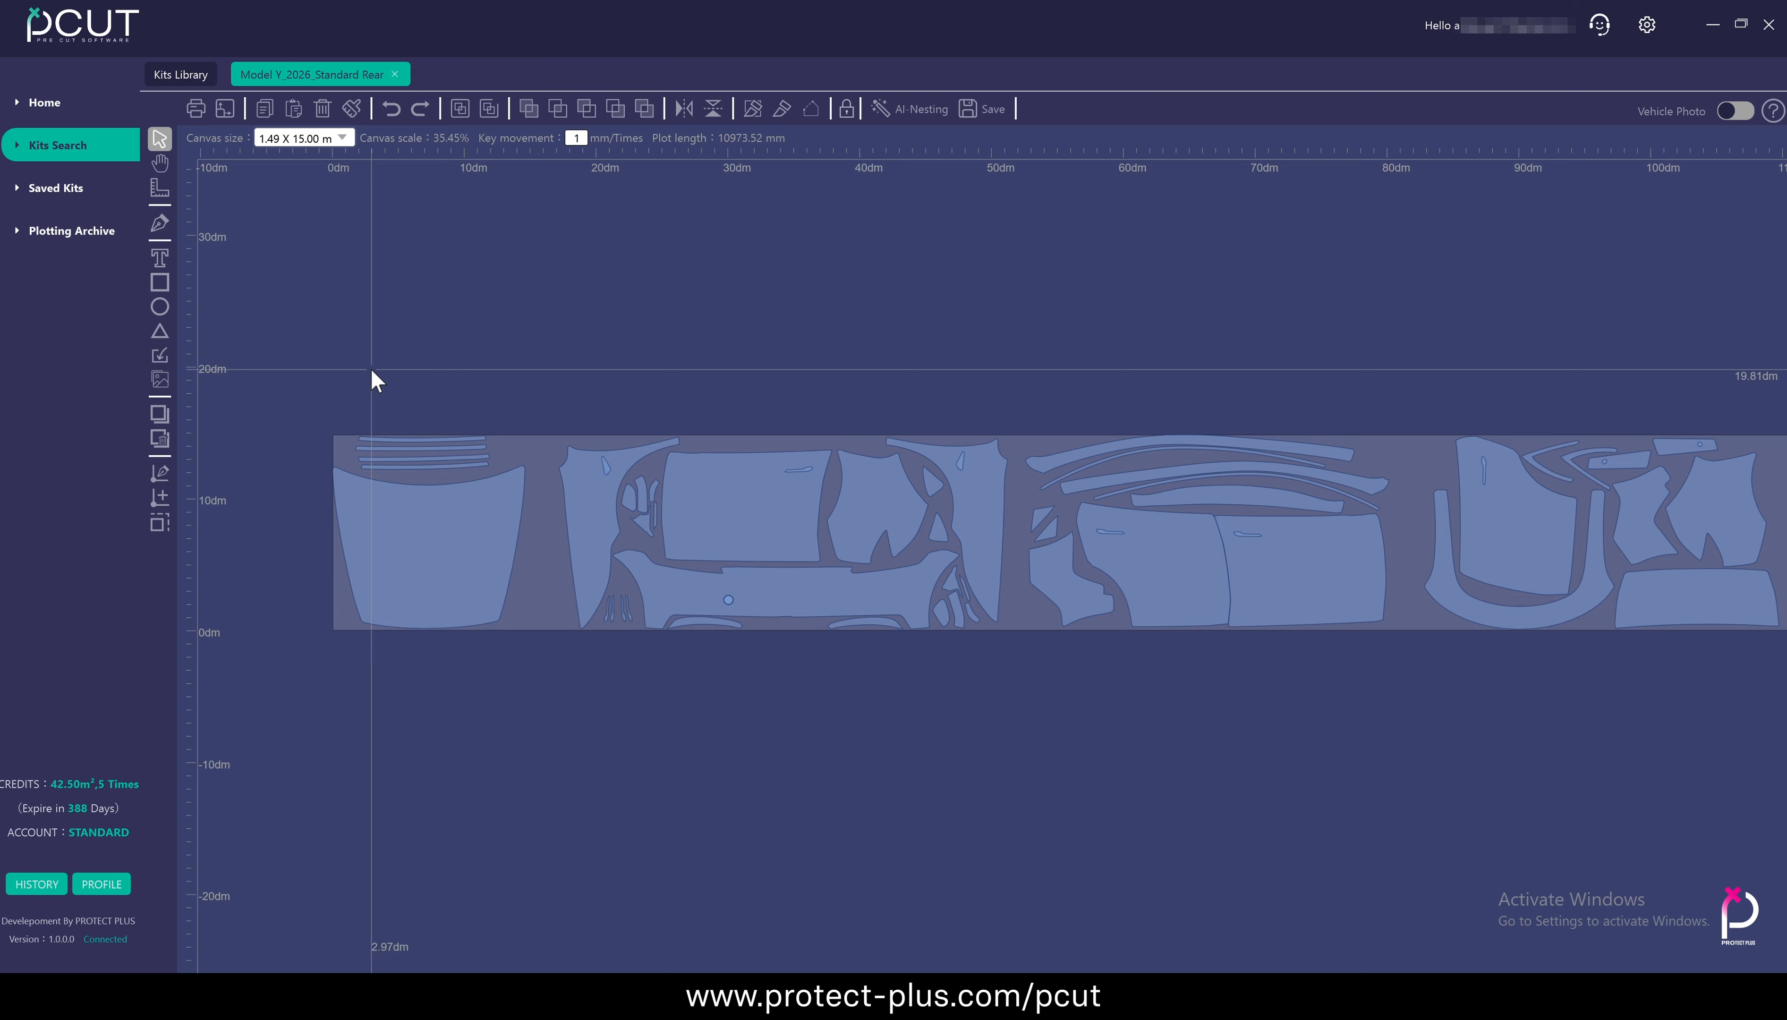
Build a multiple selection of the hood, both tall side panels, the rectangular and notched panels, the small pieces between them and the bumper
left_click(438, 591)
left_click(583, 522, "shift")
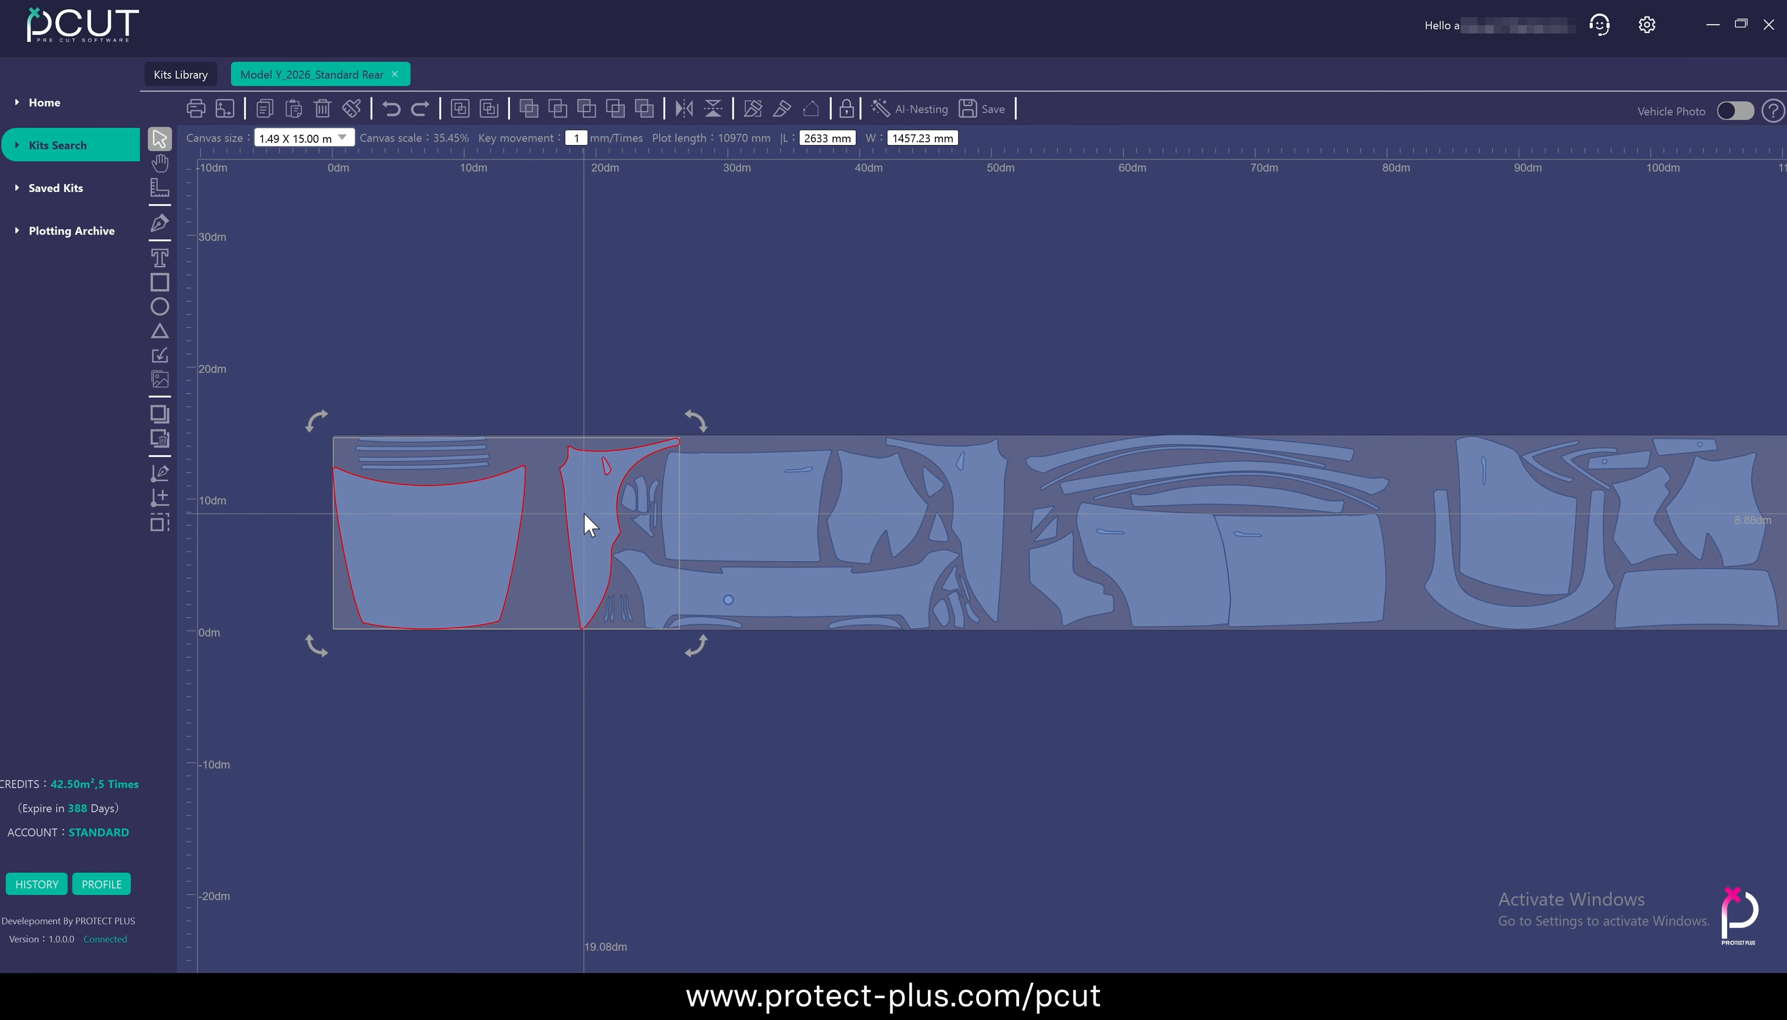
left_click(725, 504, "shift")
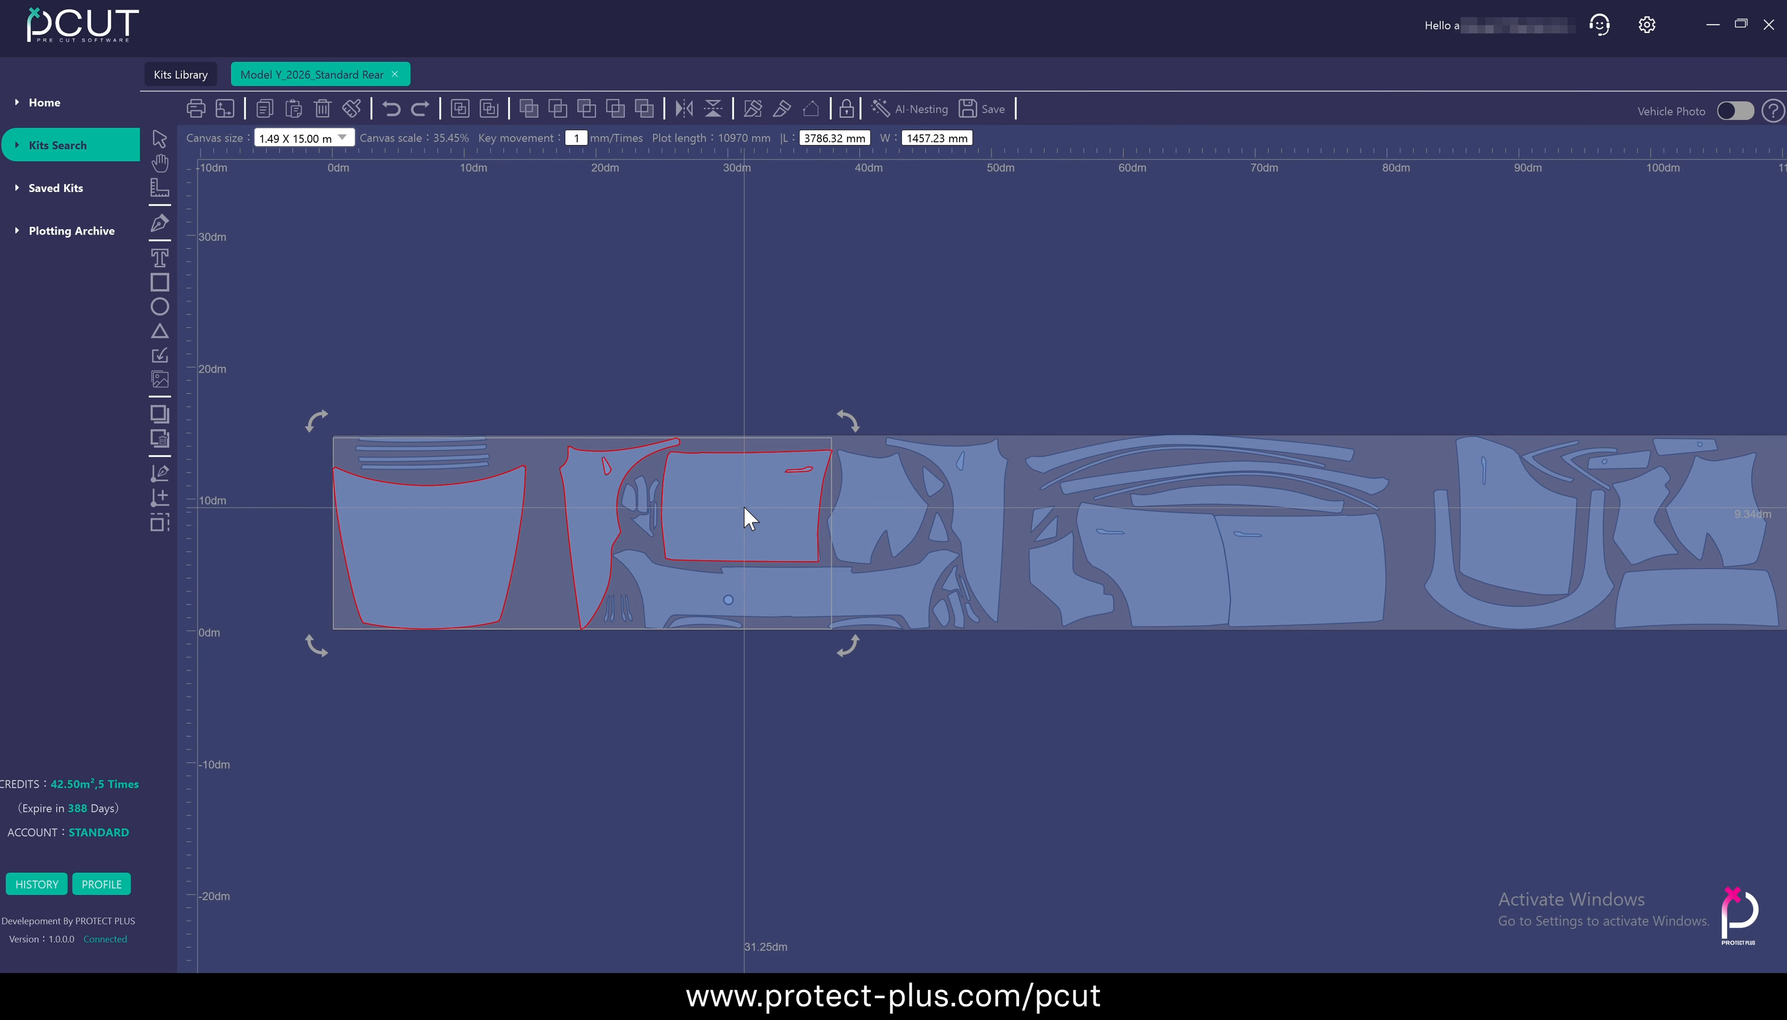
left_click(905, 525, "shift")
left_click(929, 480, "shift")
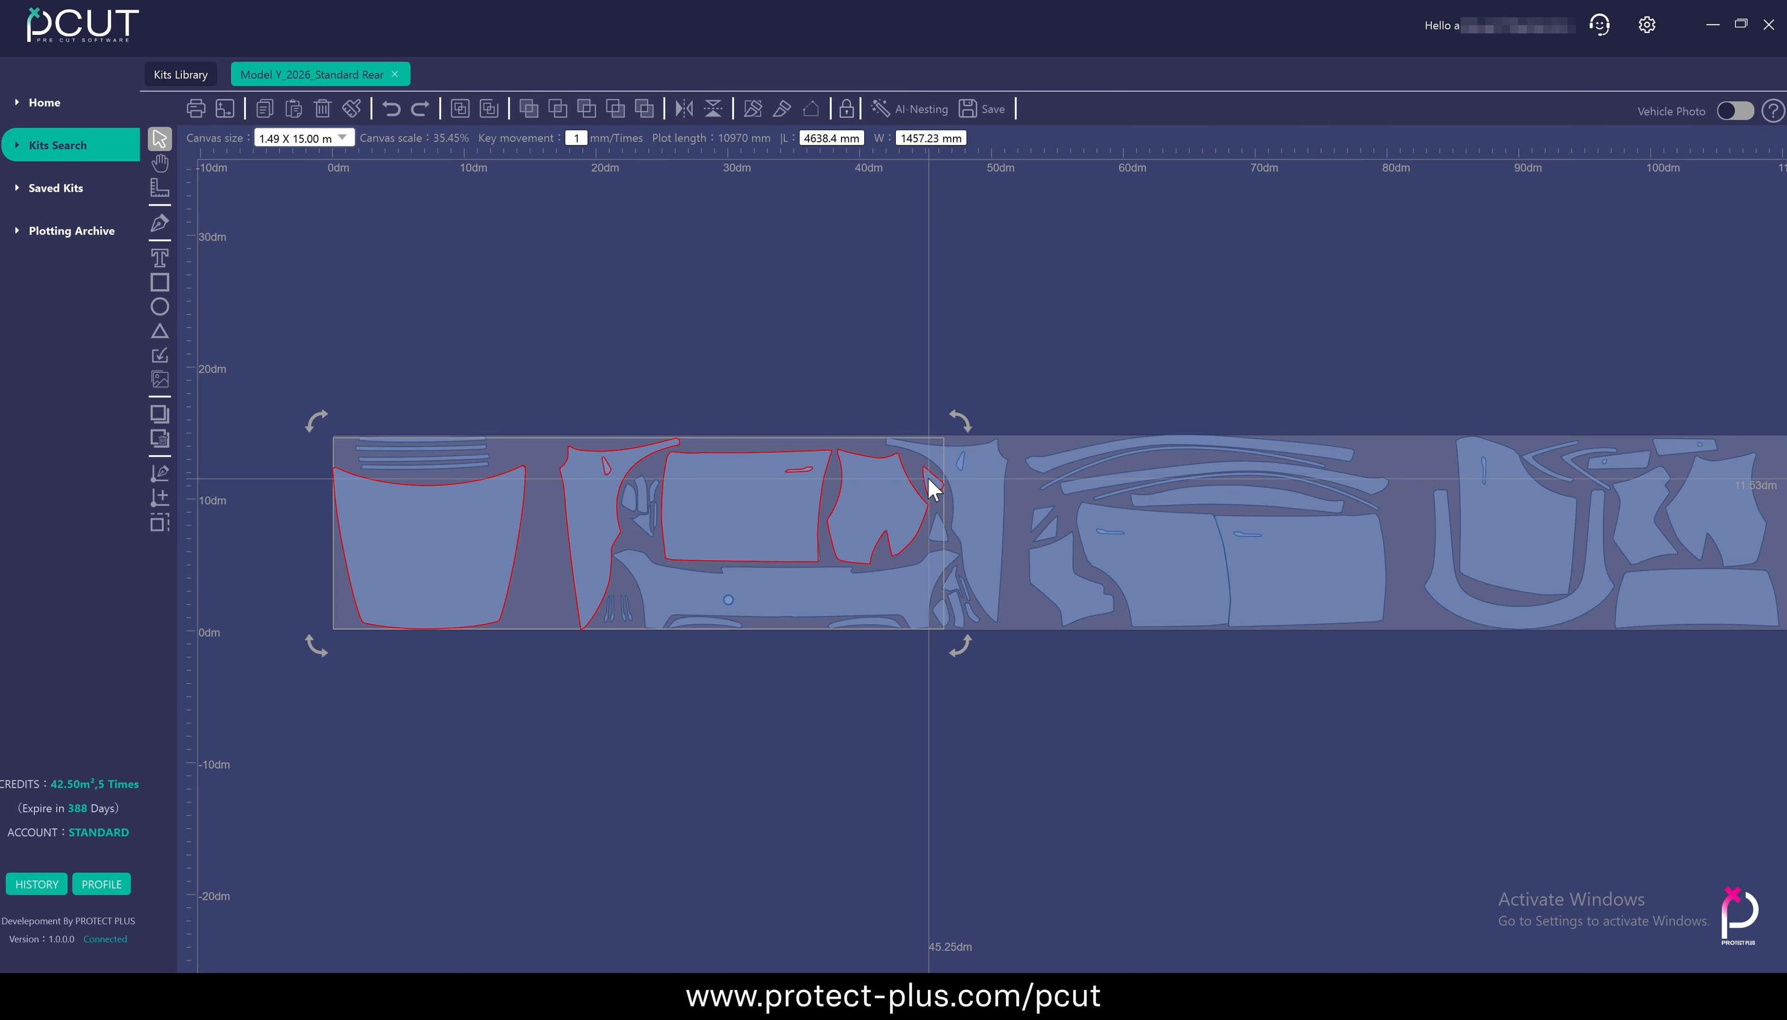
left_click(979, 518, "shift")
left_click(916, 592, "shift")
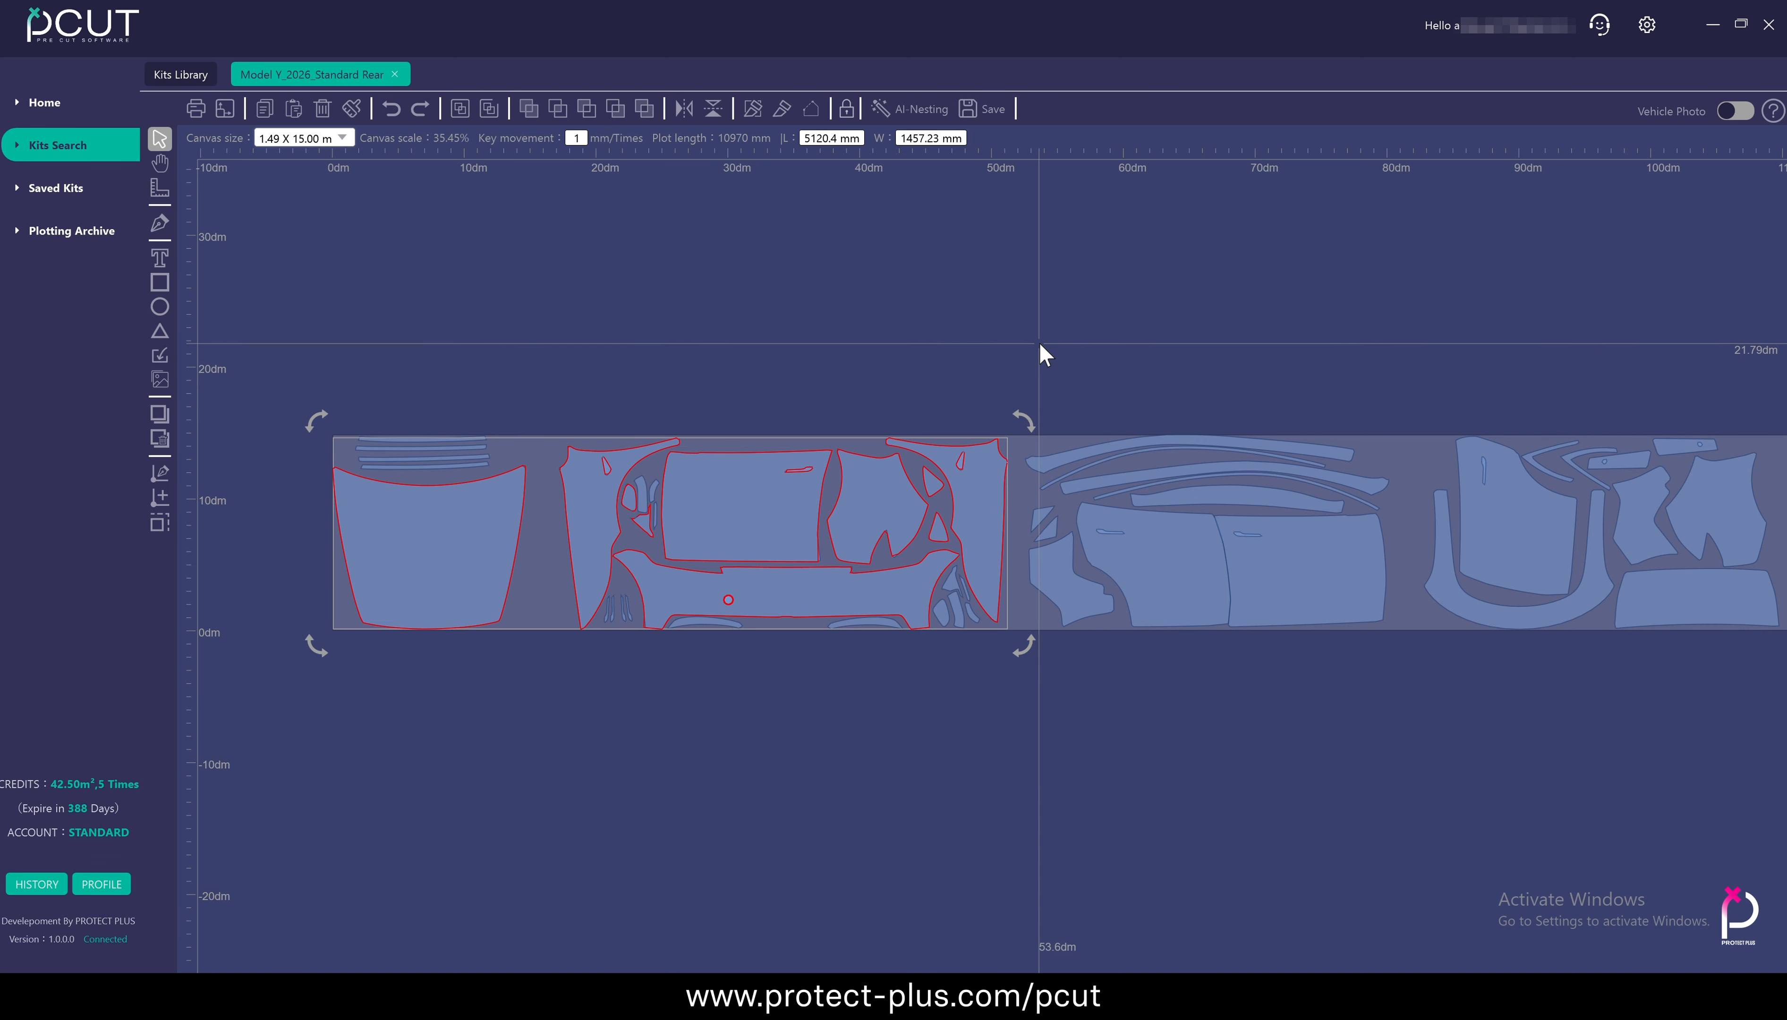
Move the hood and the rectangular door panel above the film area, and the tall side panel next to the hood below it
left_click(486, 562)
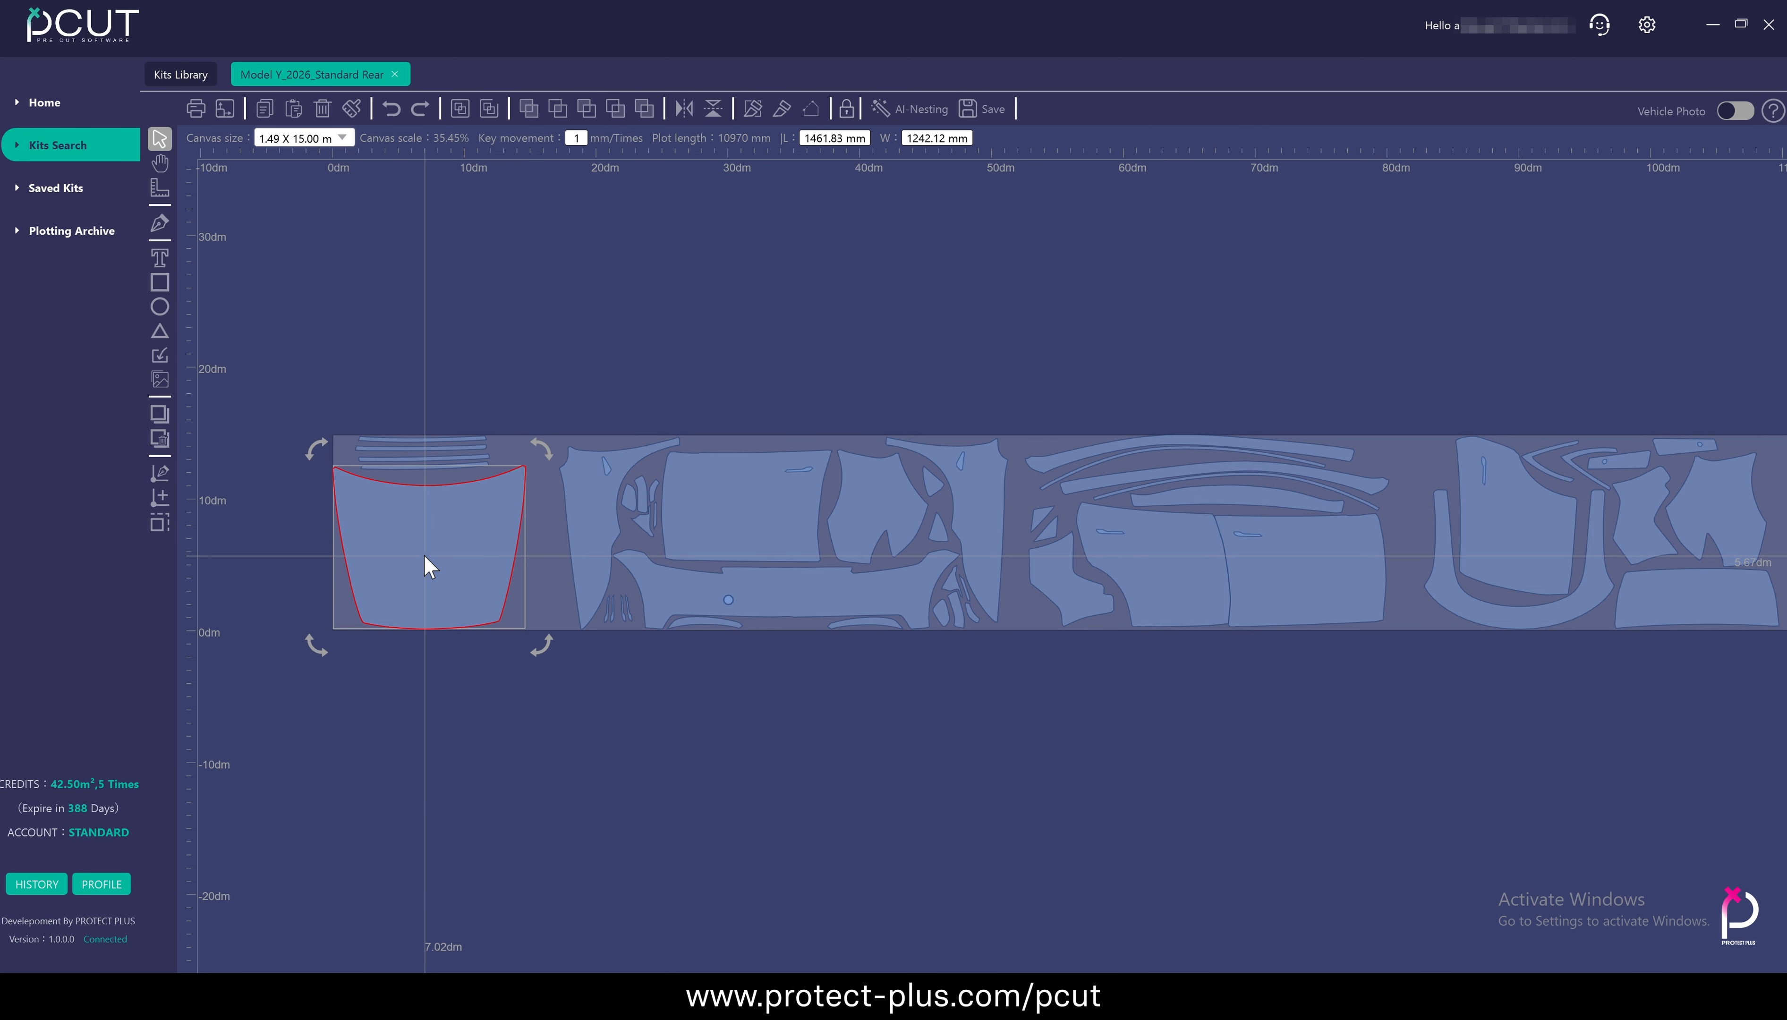
left_click_drag(427, 562, 631, 293)
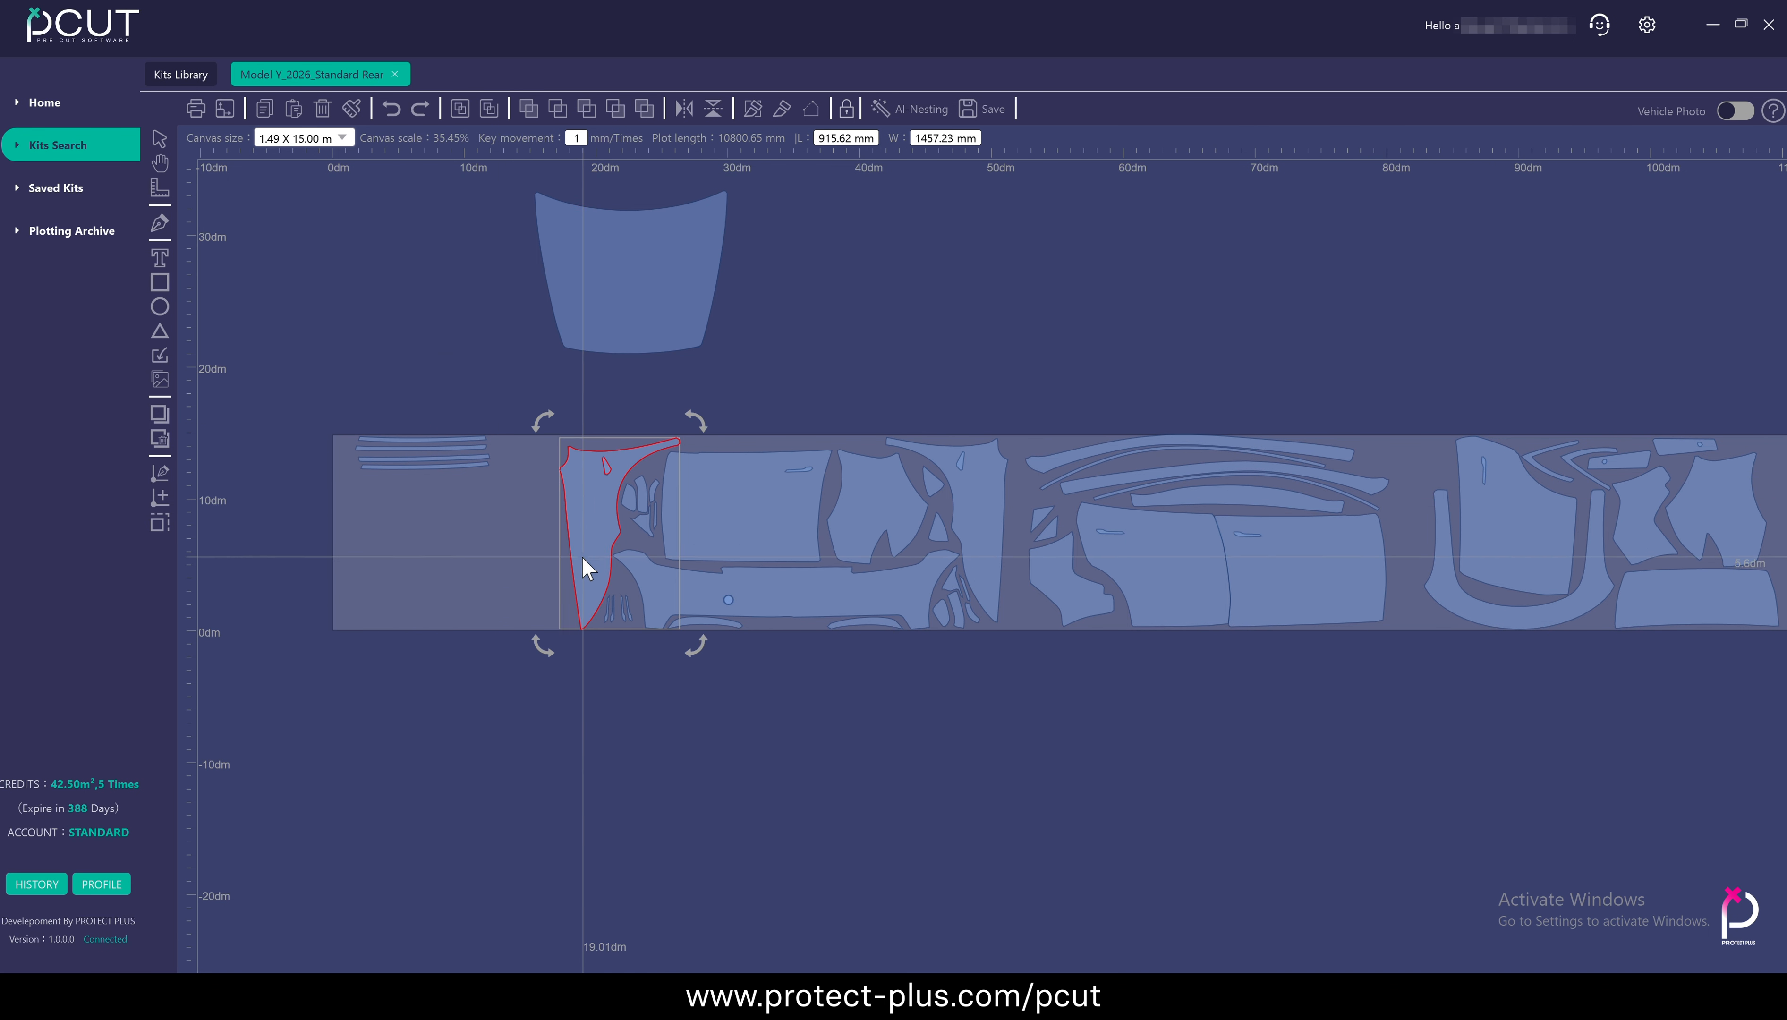
left_click_drag(582, 563, 569, 807)
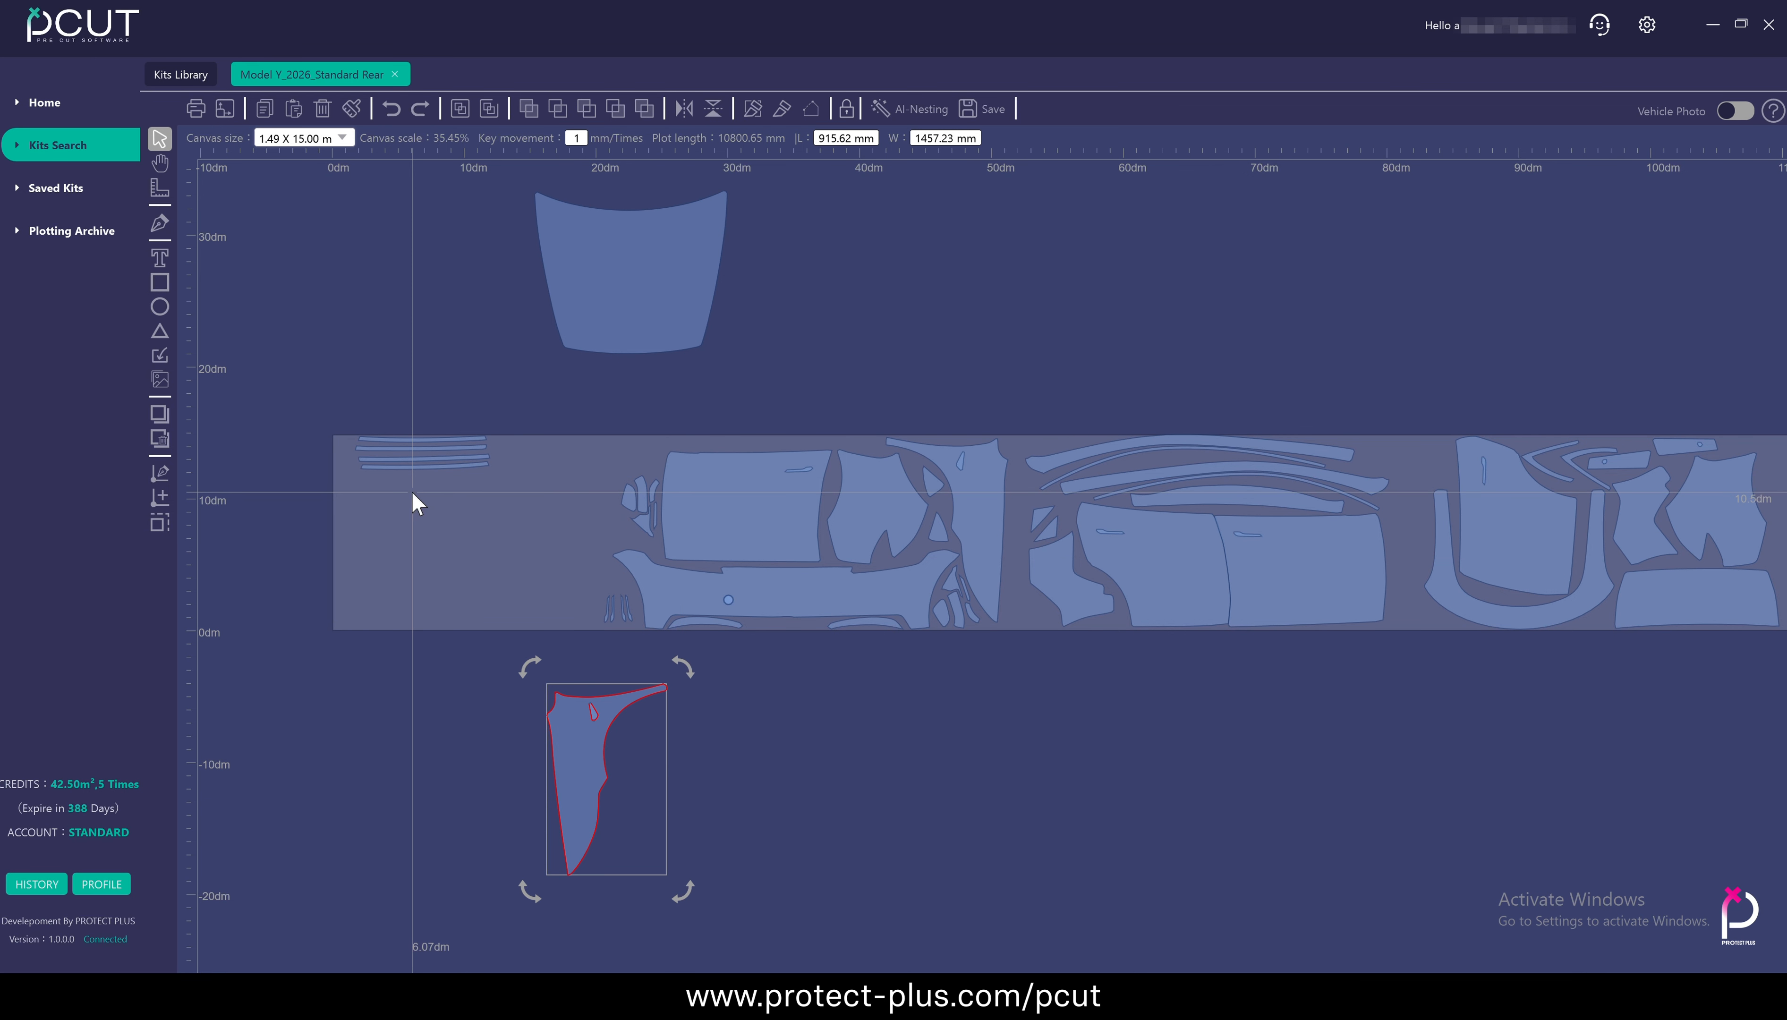
left_click(766, 506)
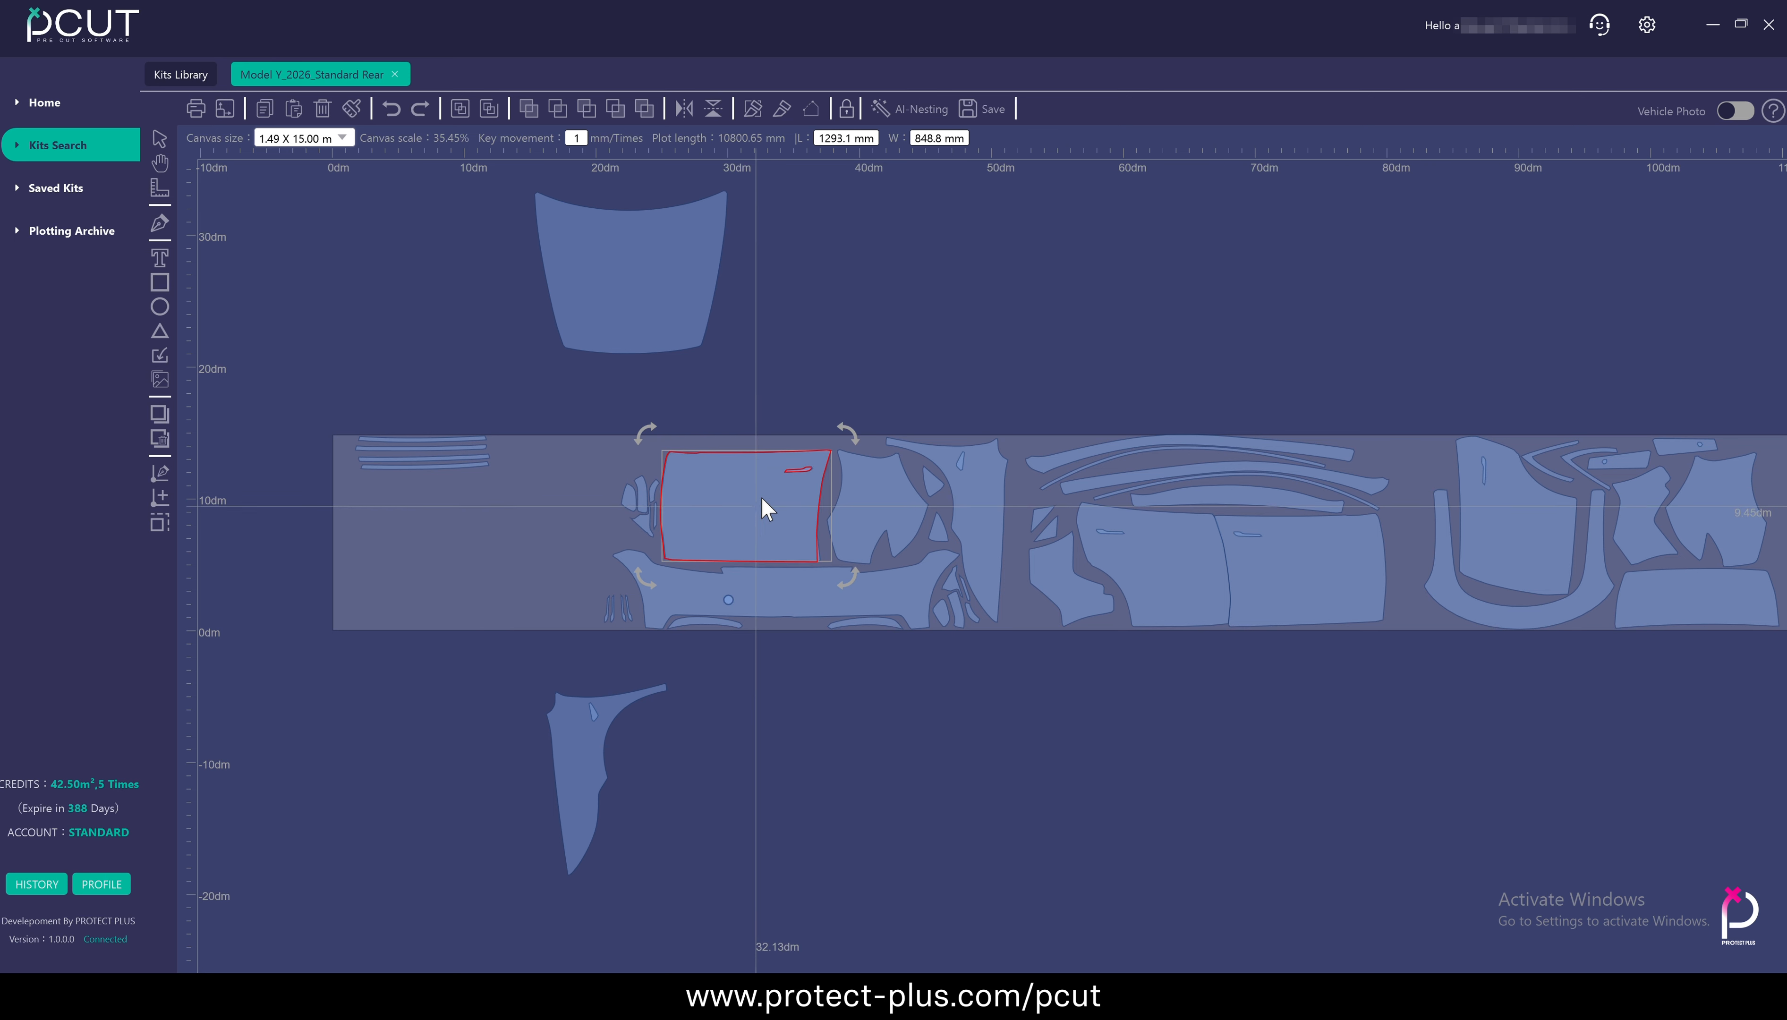
left_click_drag(766, 506, 921, 263)
Box-select the remaining front panels around the bumper and the door-and-trim group in turn, and move each group below the film area
left_click_drag(617, 448, 1029, 633)
left_click_drag(816, 624, 958, 910)
left_click_drag(984, 431, 1402, 683)
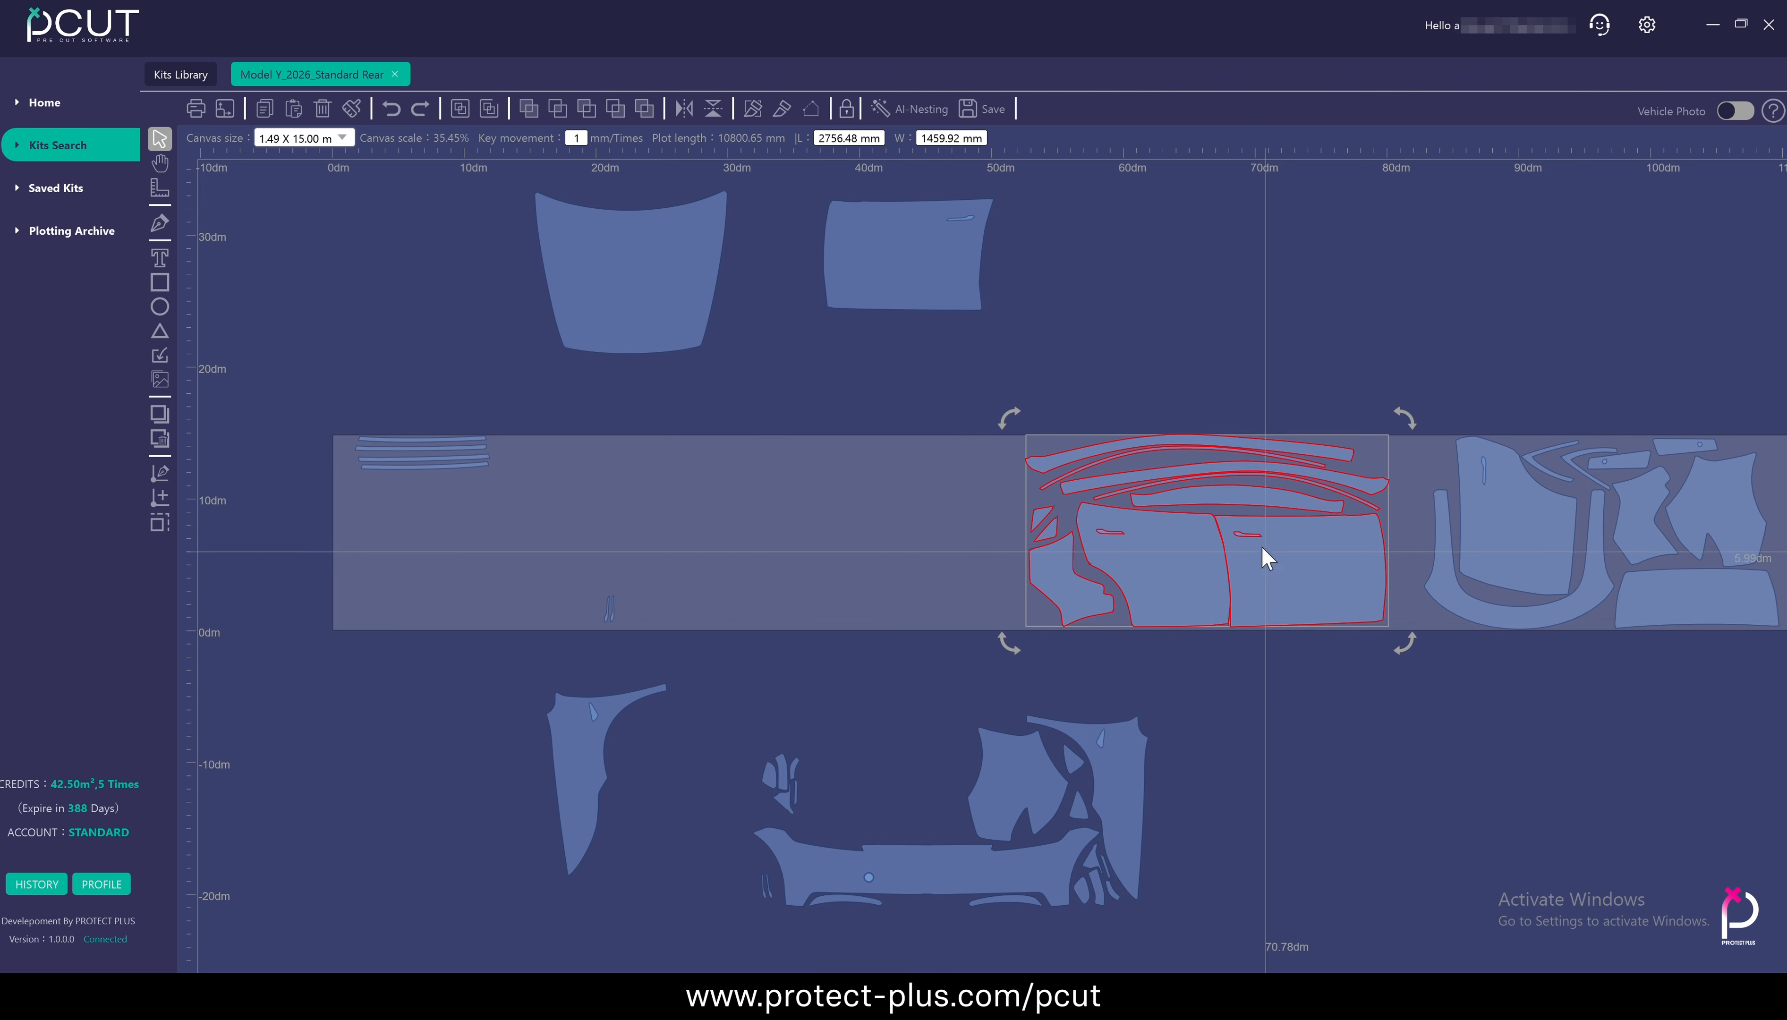
left_click_drag(1264, 551, 1426, 765)
left_click(1228, 294)
Undo the panel moves one after another to restore the original layout on the film area
key("ctrl+z")
key("ctrl+z")
key("ctrl+z")
key("ctrl+z")
key("ctrl+z")
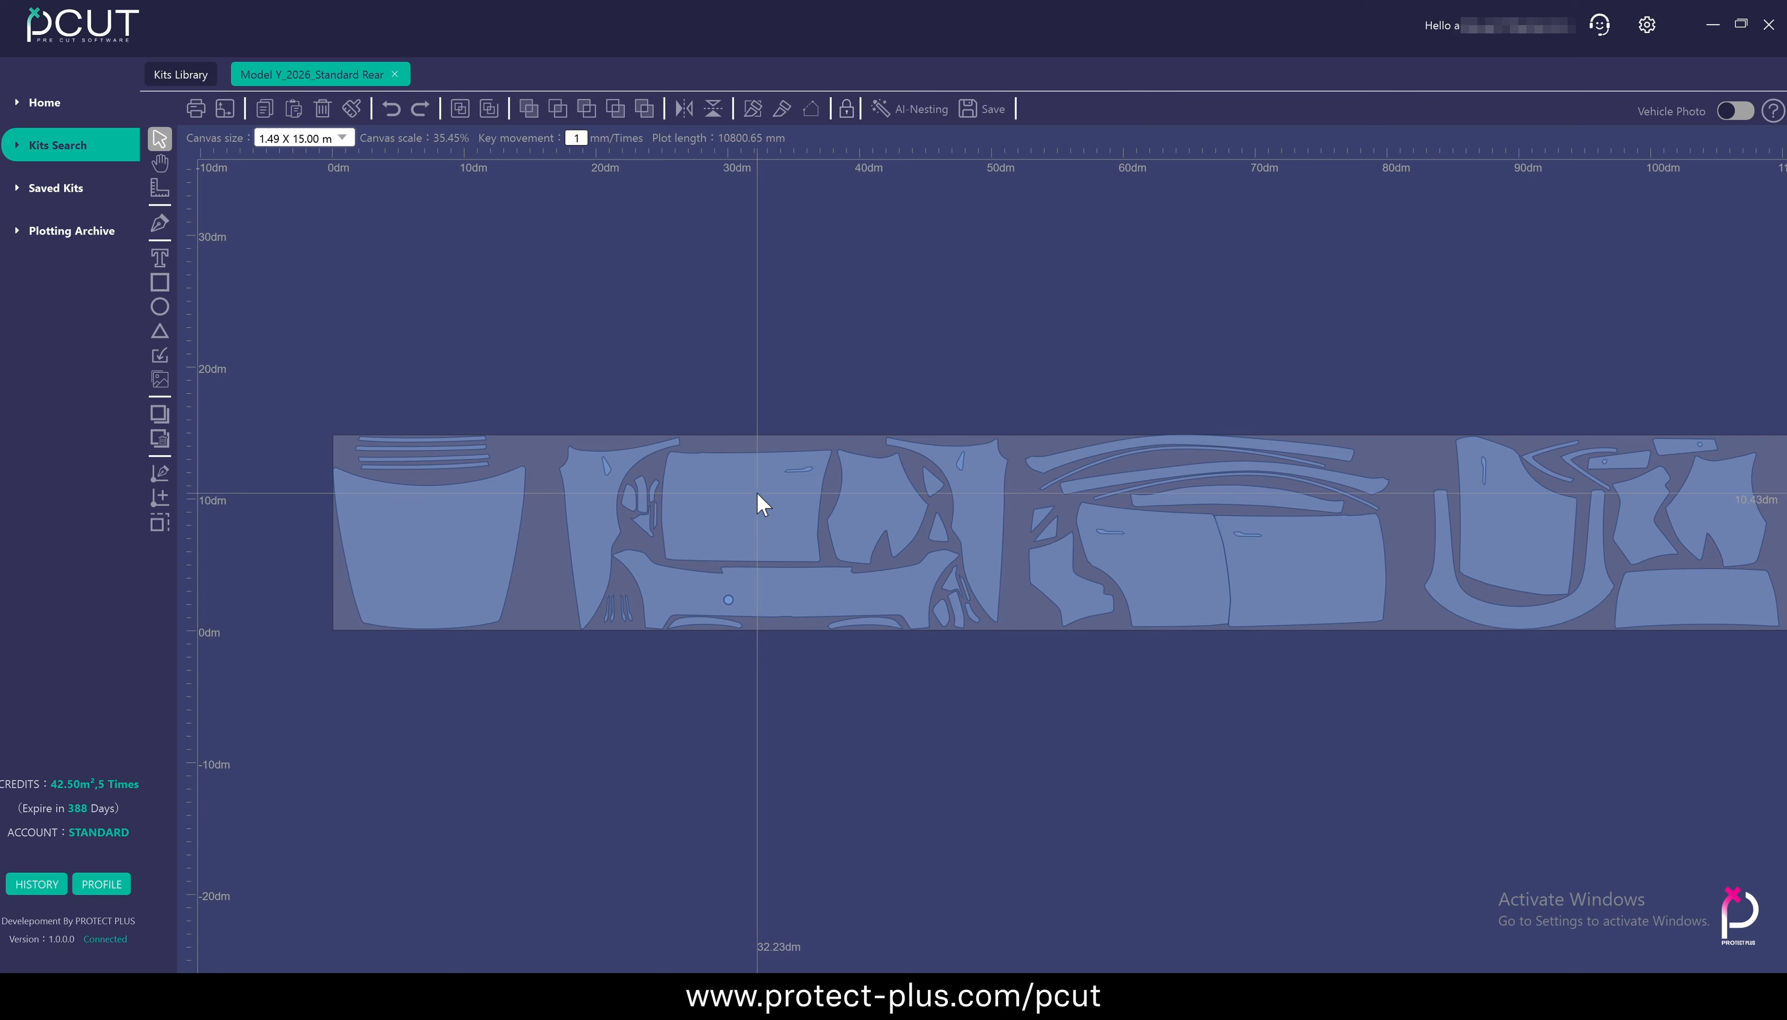
Examine the Model Y layout at different zoom levels, from the rectangular door panel and hood close up to the whole film area
scroll(758, 490, "up", 6)
scroll(758, 490, "up", 3)
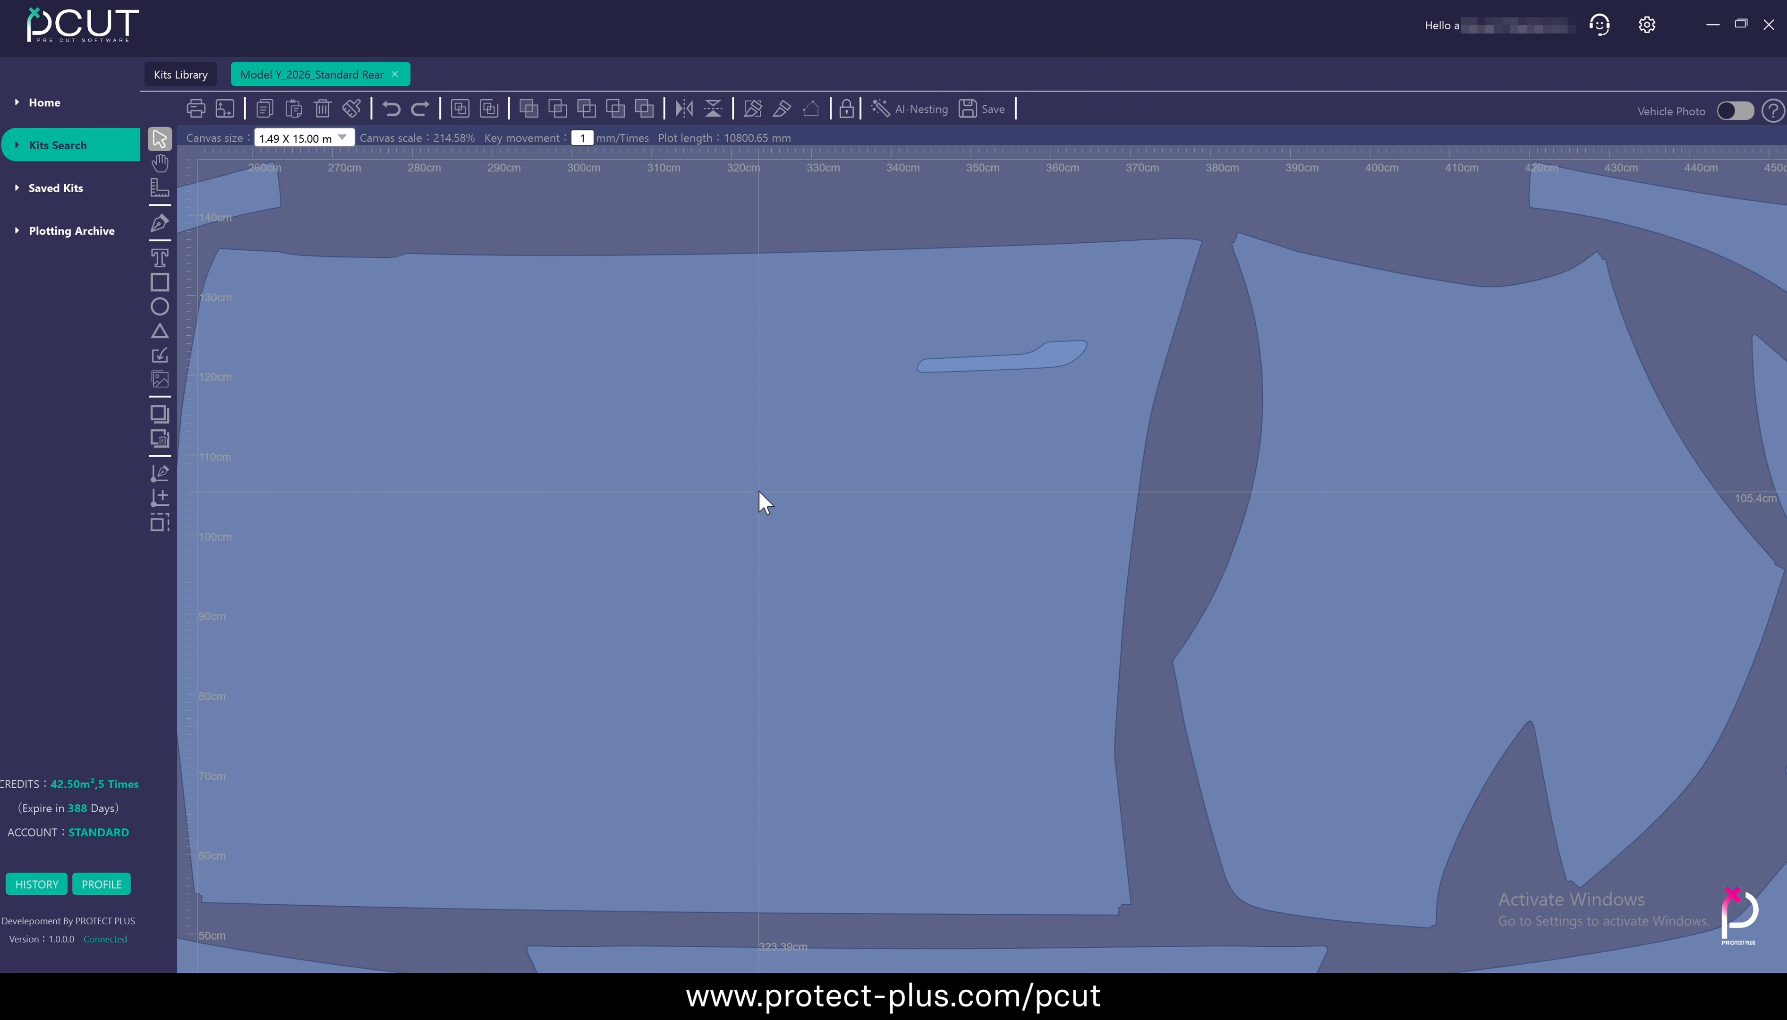
scroll(758, 490, "down", 7)
scroll(758, 491, "down", 3)
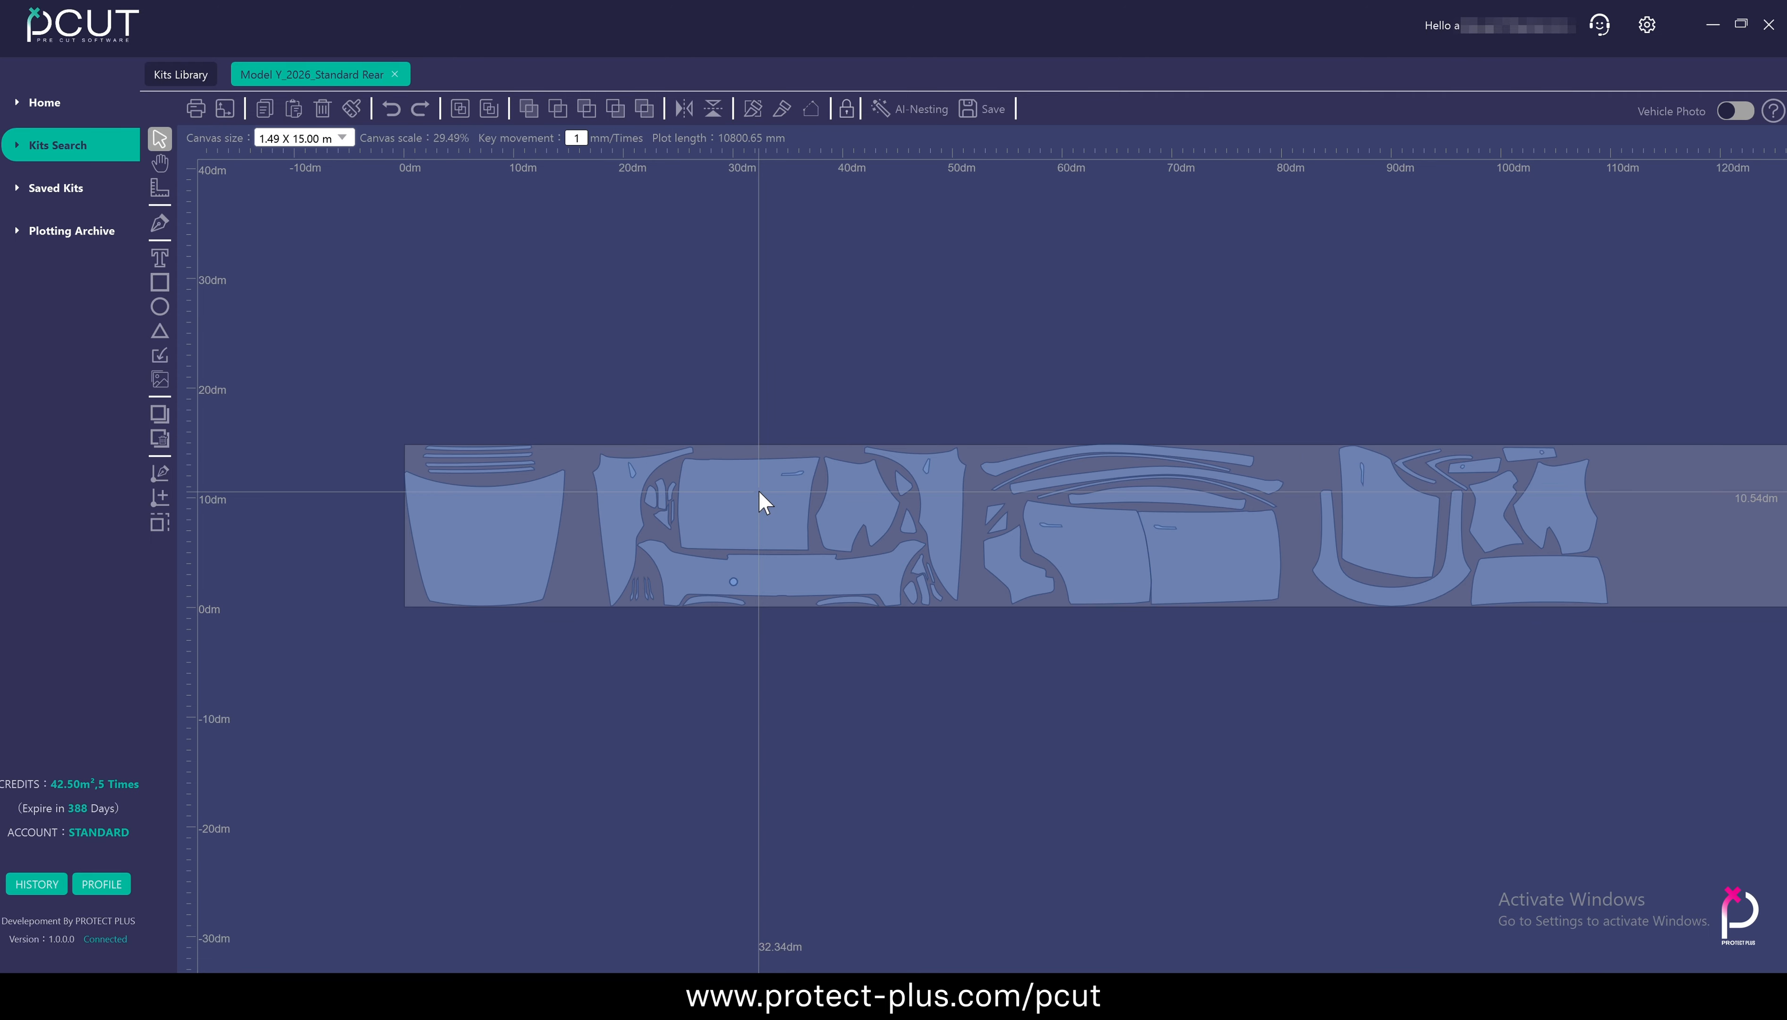
scroll(1111, 545, "up", 5)
scroll(716, 515, "down", 6)
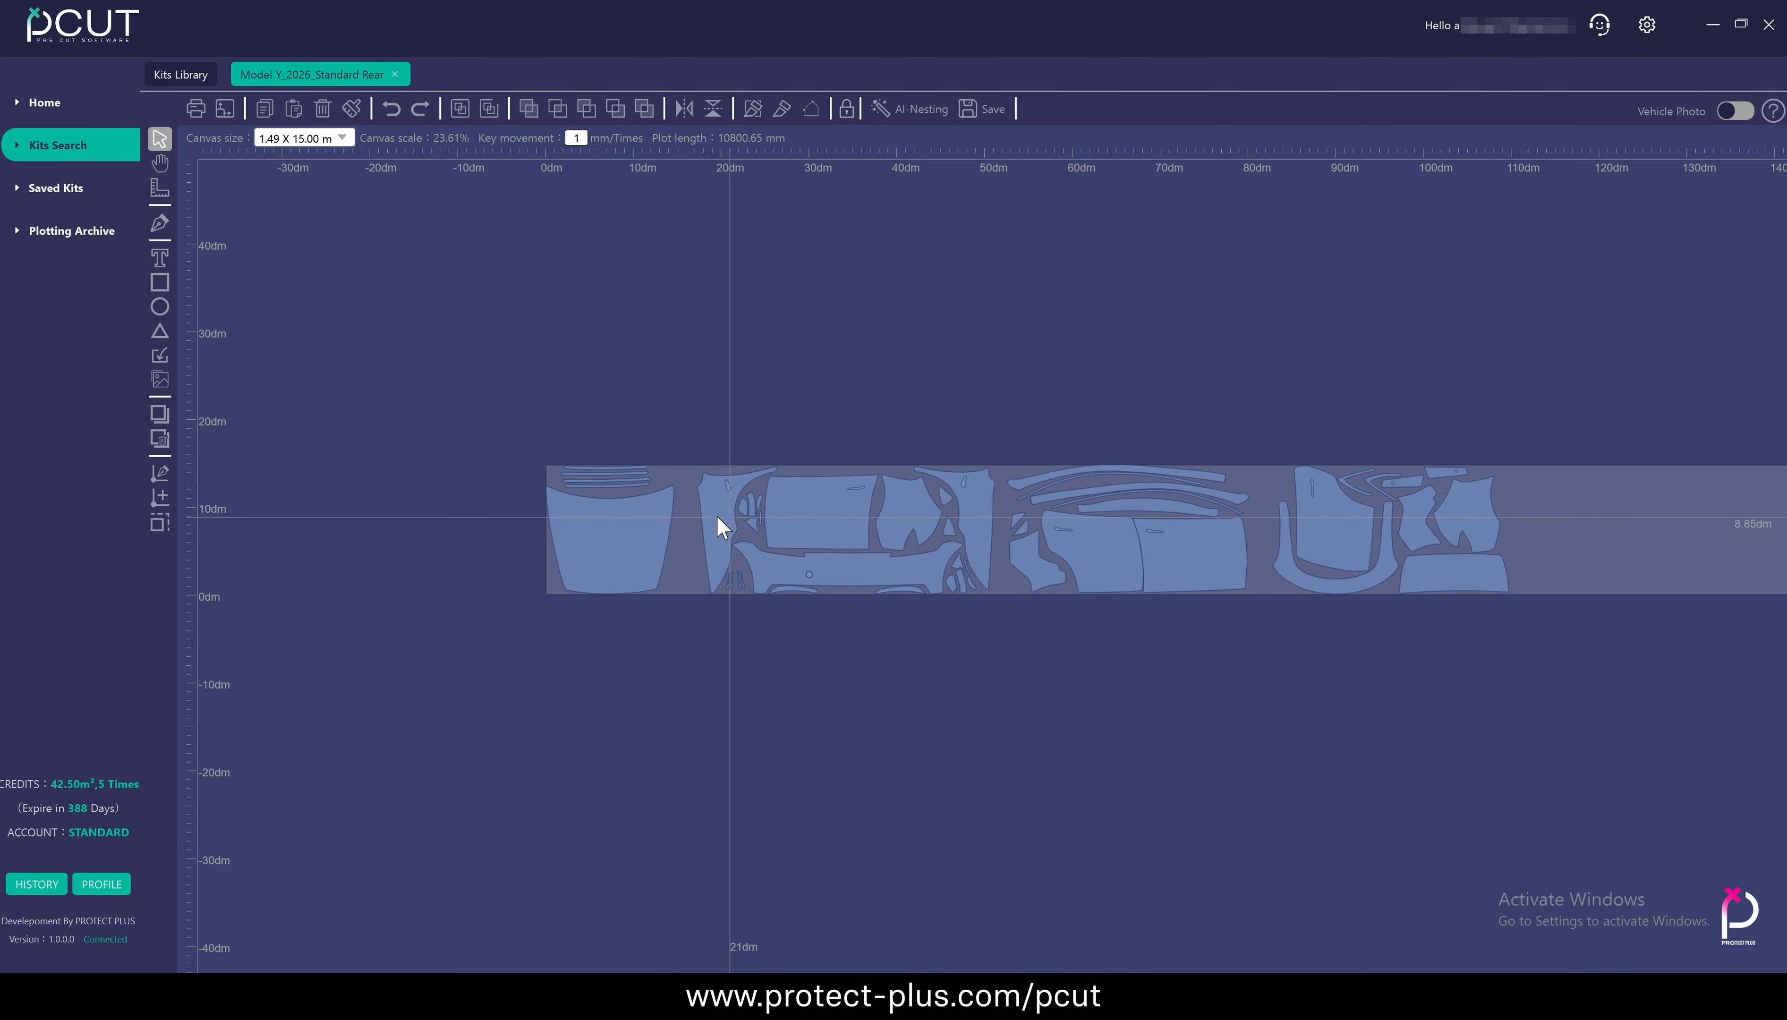
scroll(615, 518, "up", 8)
scroll(615, 518, "down", 6)
scroll(616, 518, "up", 8)
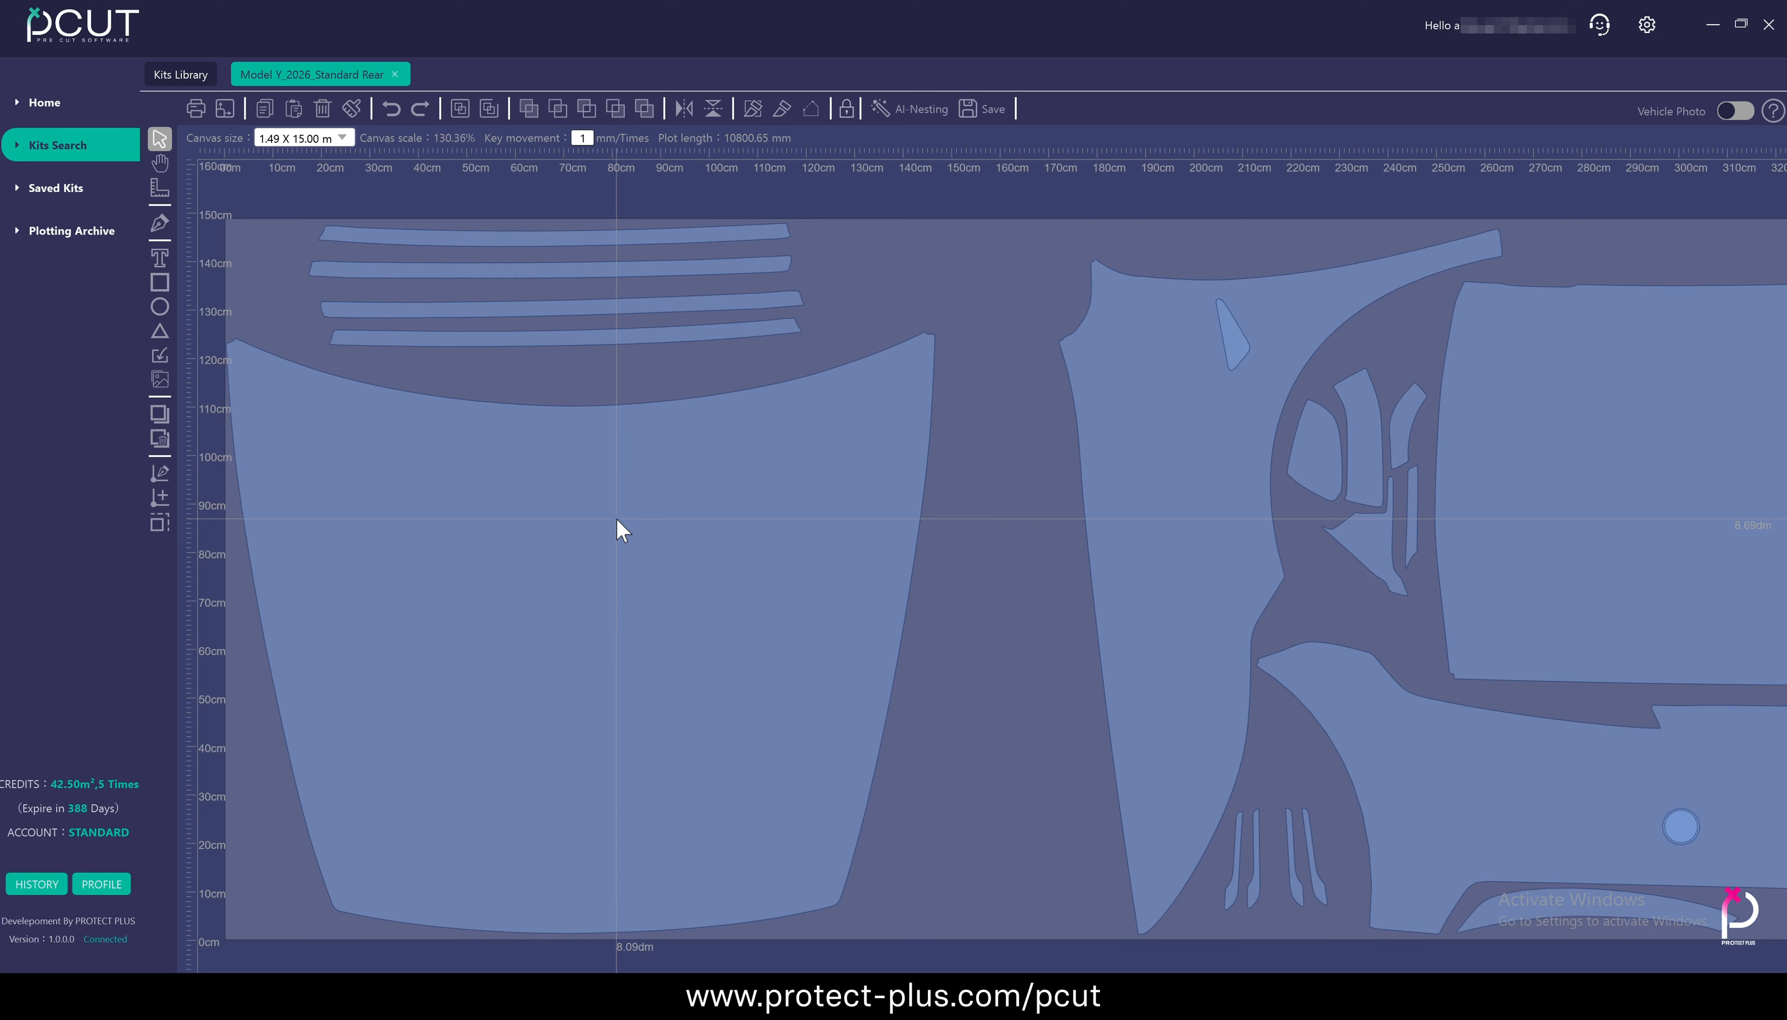
scroll(616, 518, "down", 8)
scroll(1101, 517, "up", 10)
scroll(1101, 516, "down", 9)
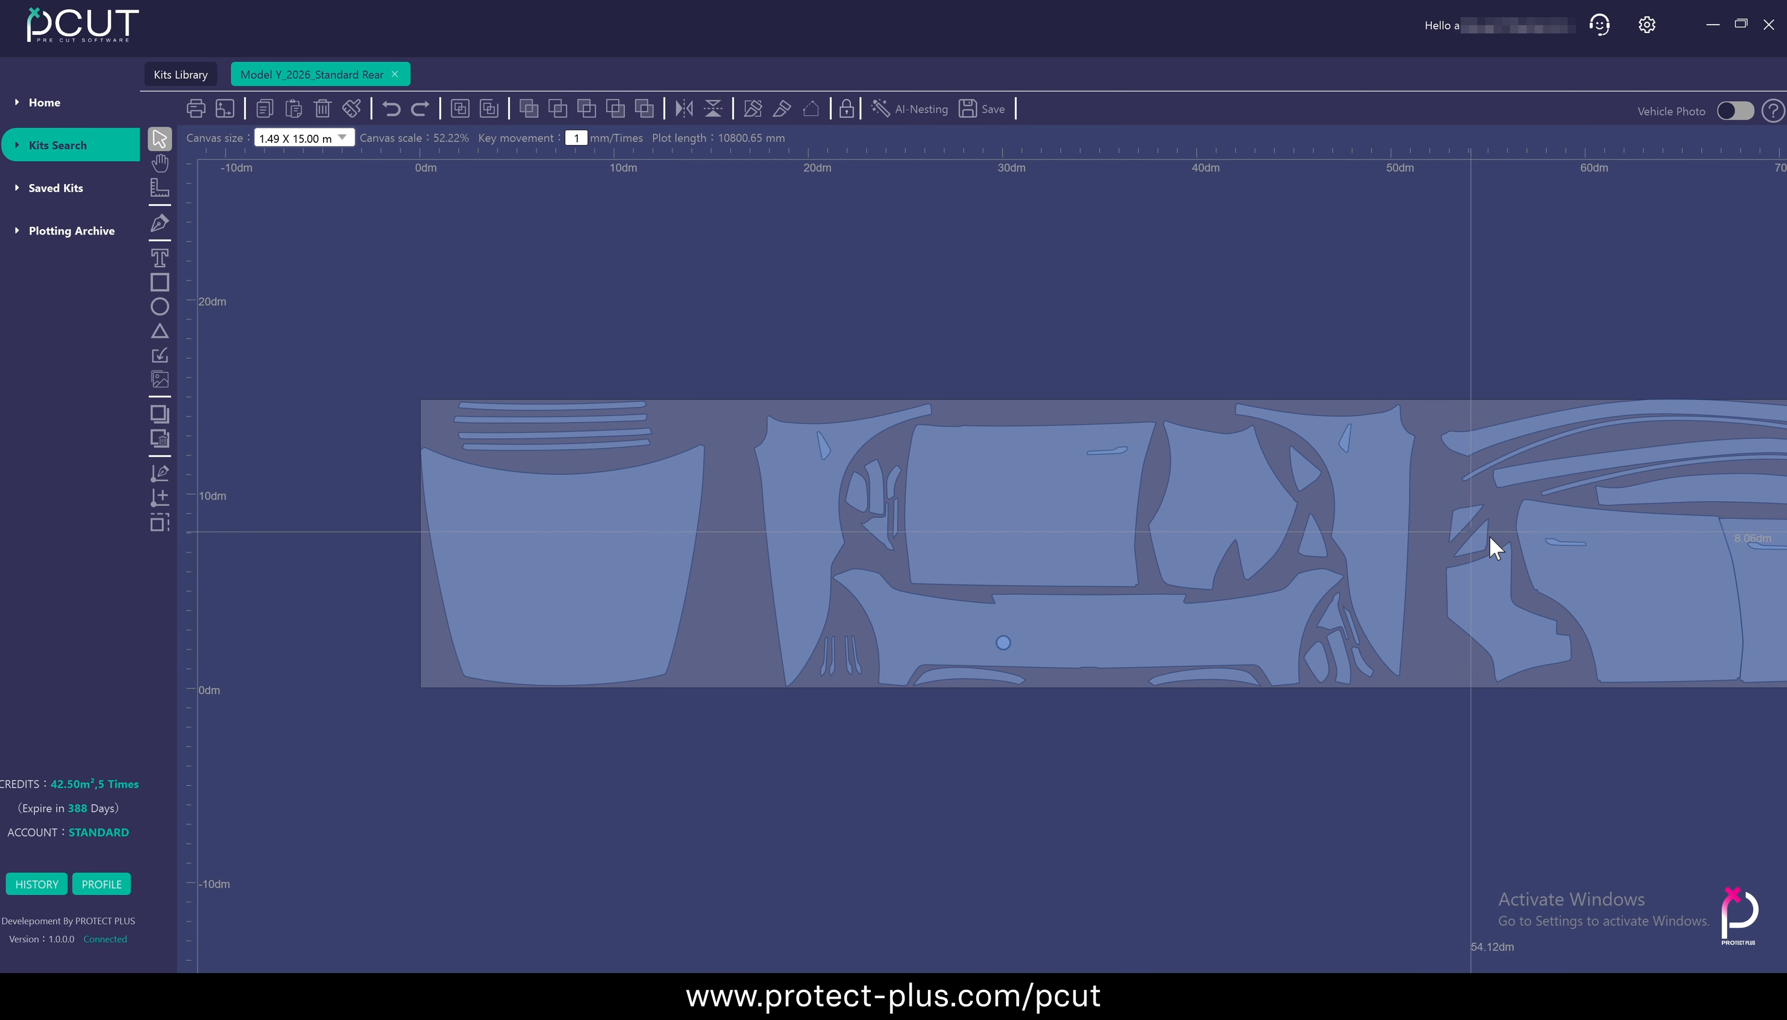
scroll(1492, 547, "up", 8)
scroll(1585, 555, "down", 8)
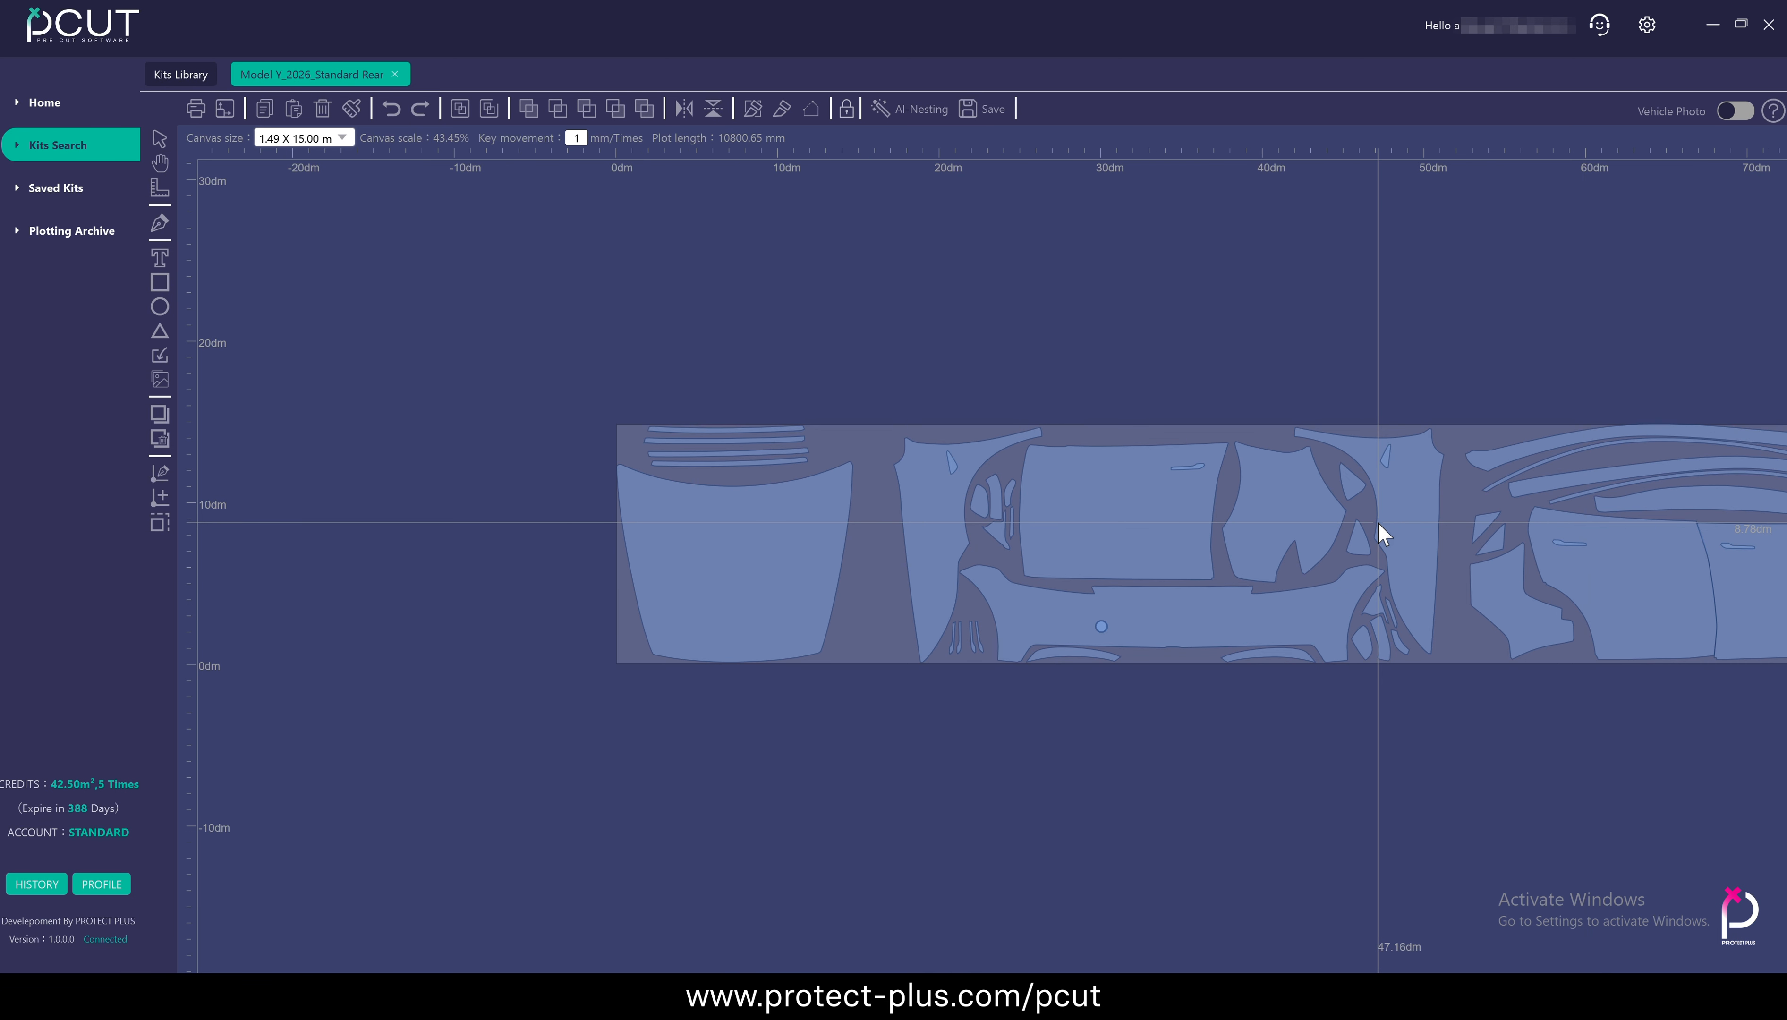
left_click_drag(1381, 532, 1116, 473)
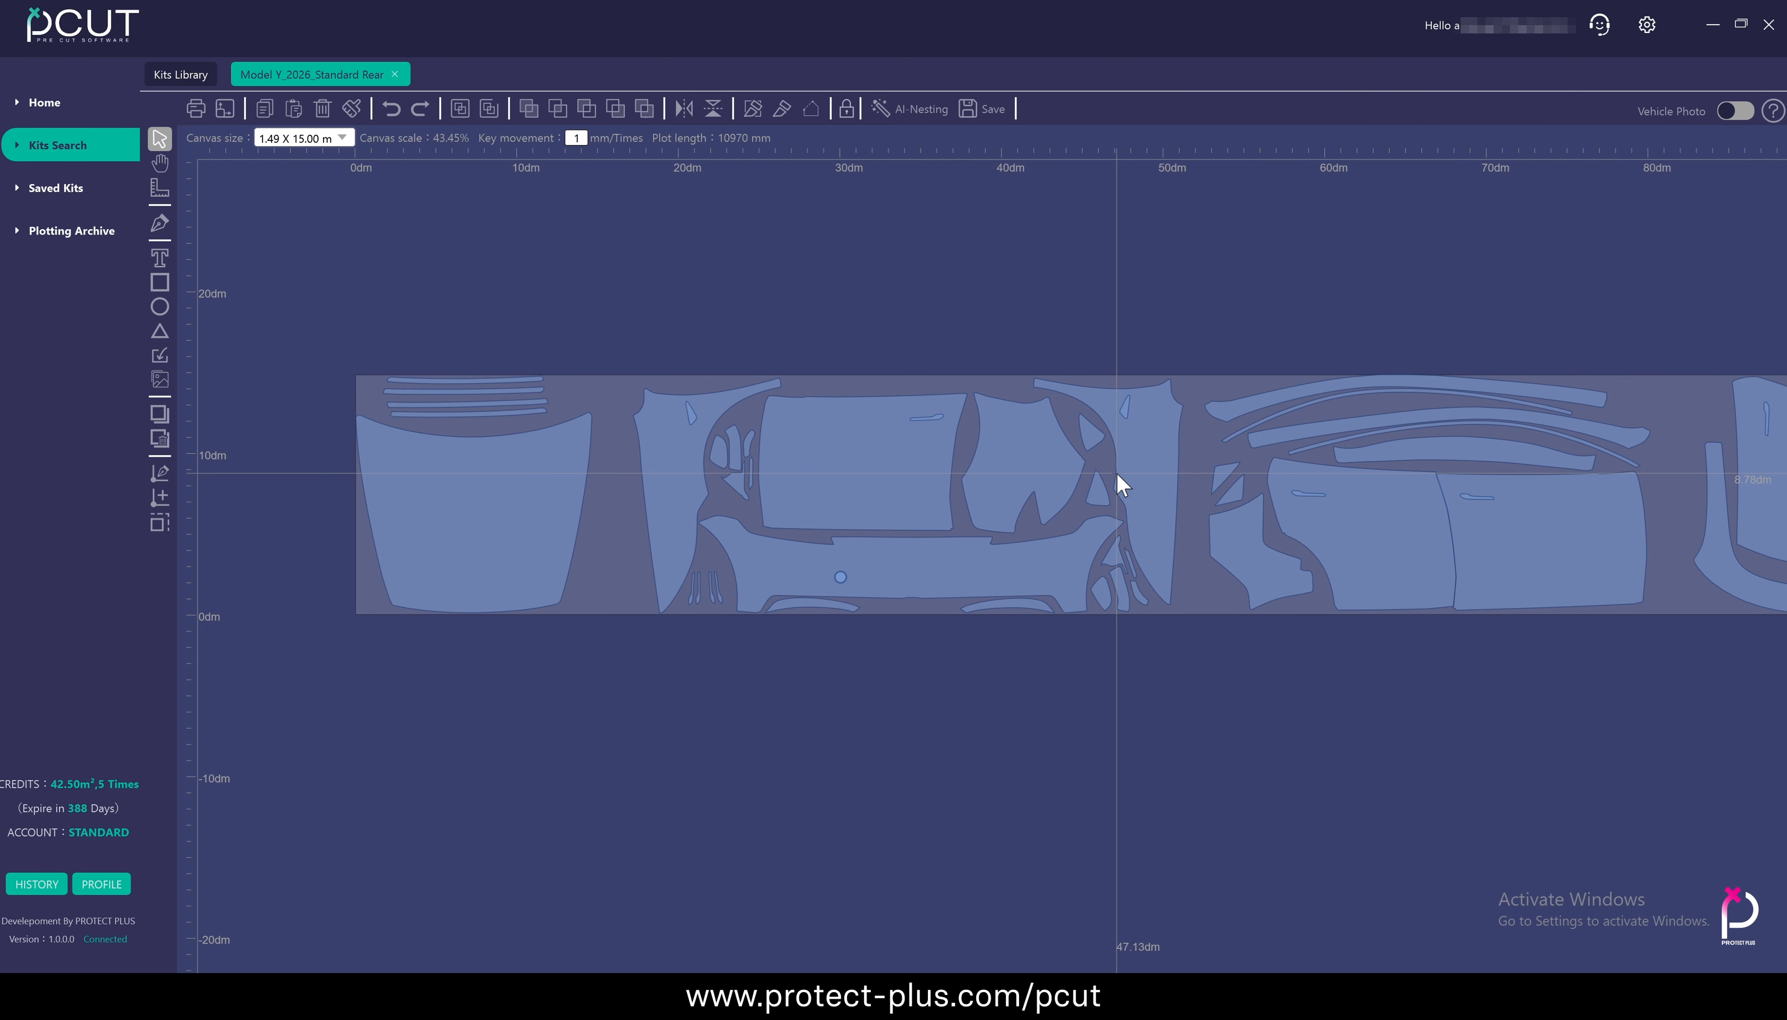
scroll(728, 431, "up", 3)
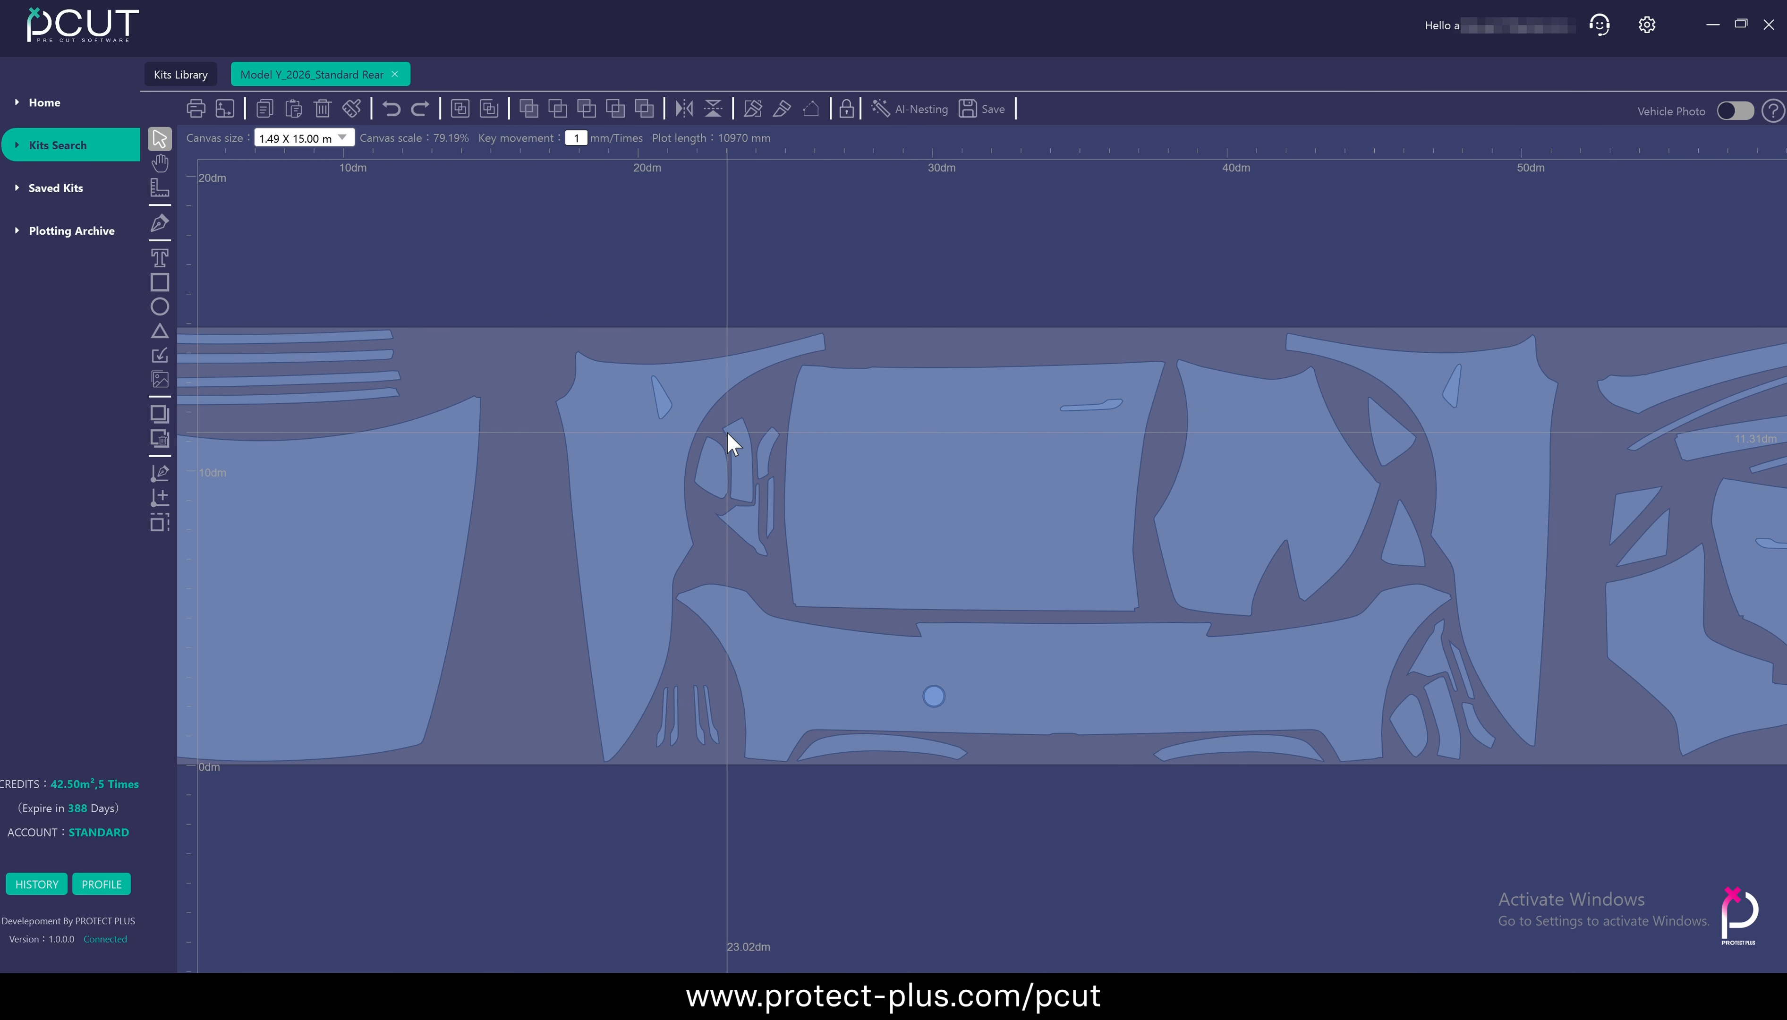
scroll(728, 431, "down", 4)
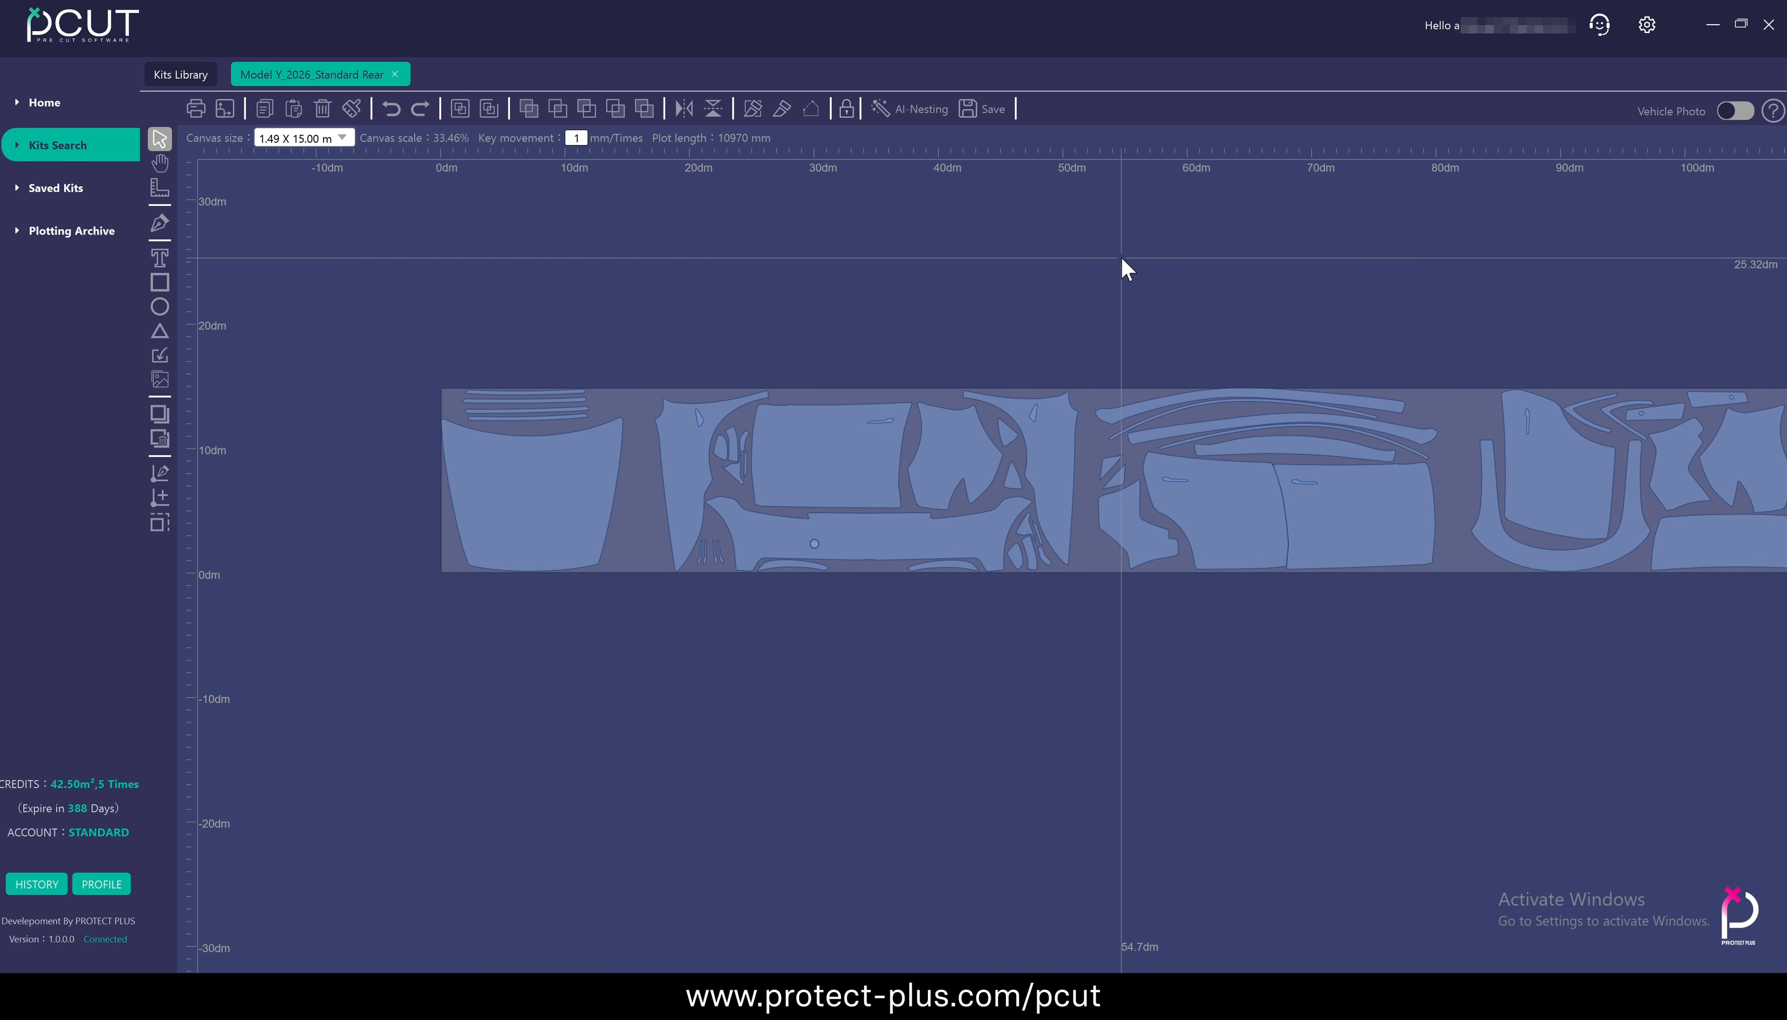
scroll(1126, 268, "down", 3)
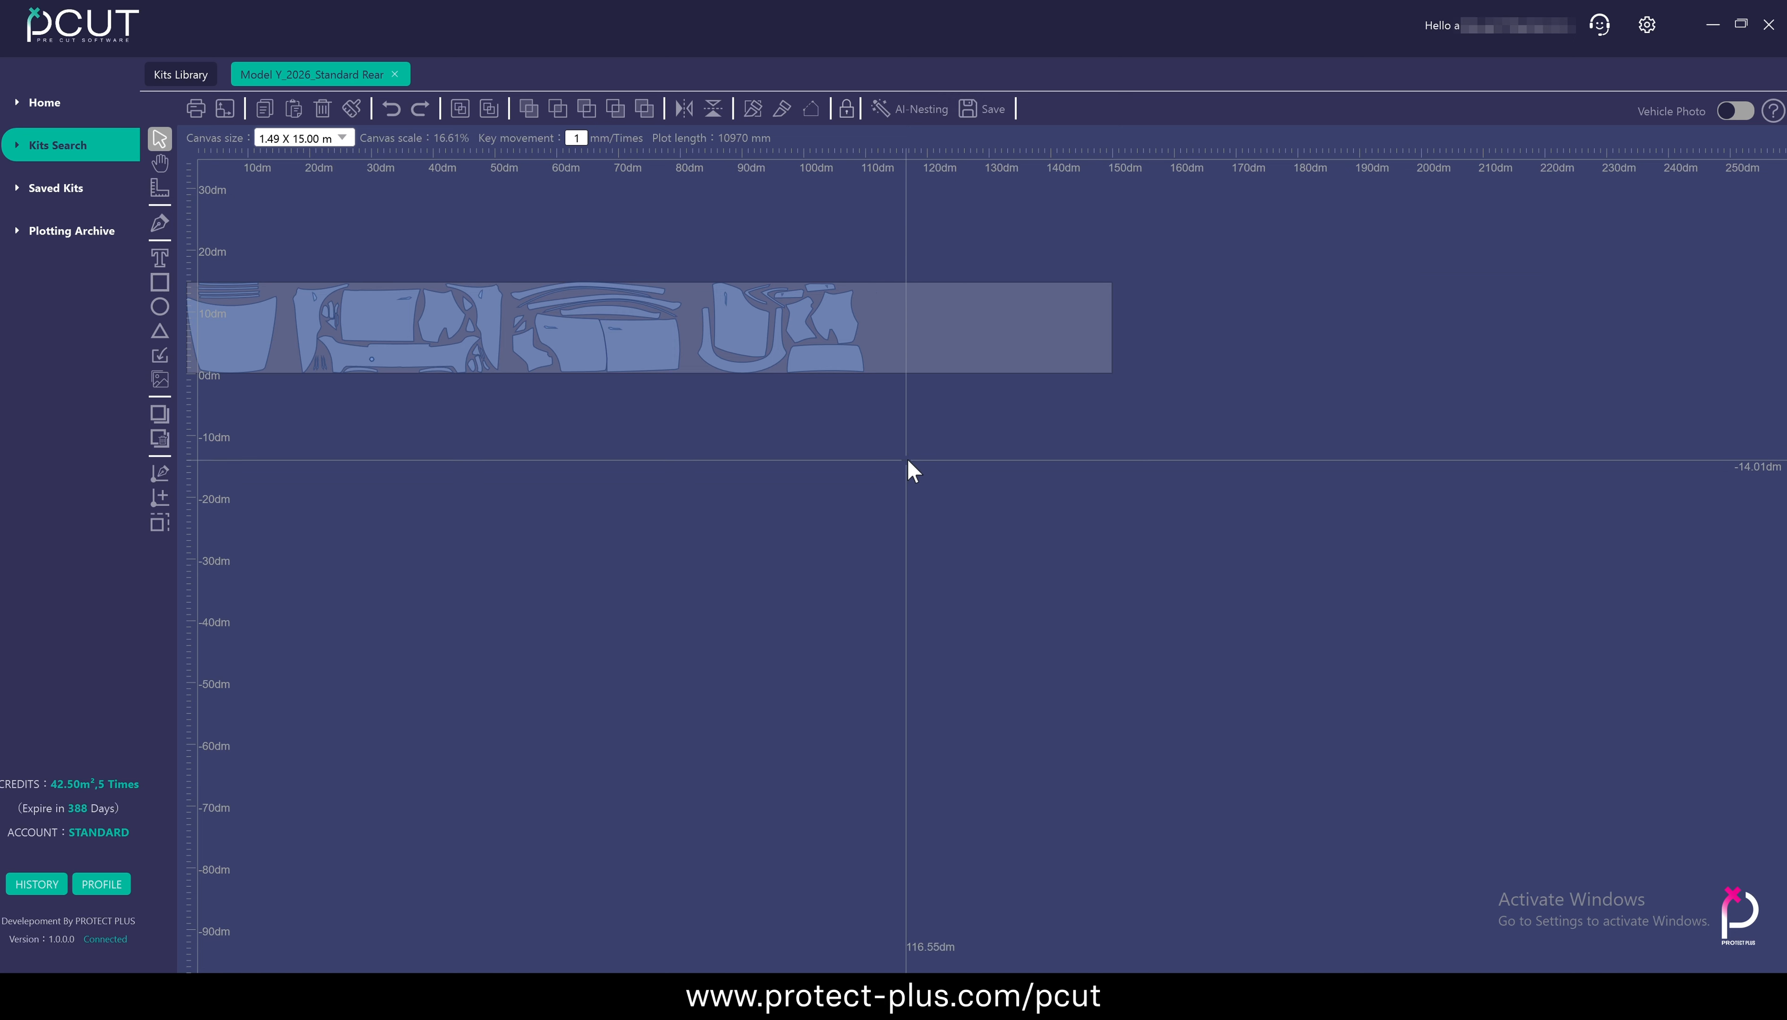
Fit the view to the notched panel near the end of the layout, deselect it and return to the full layout
left_click(834, 309)
double_click(834, 310)
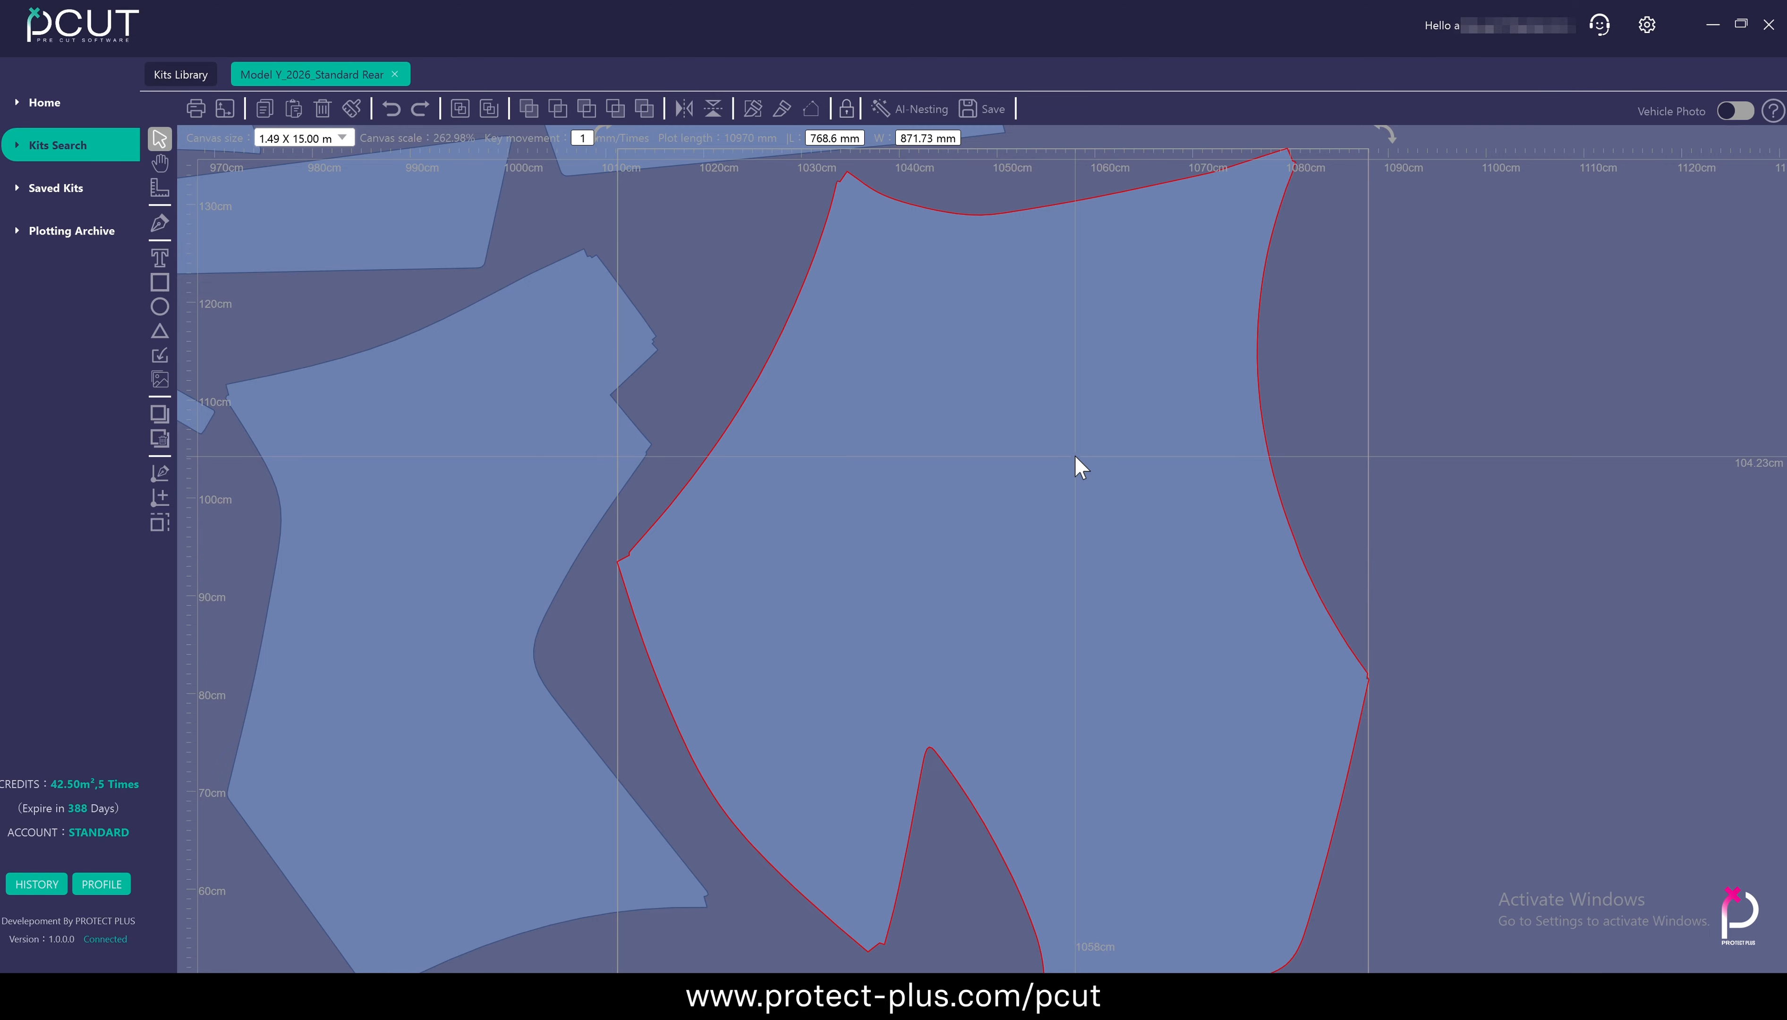
left_click(1466, 459)
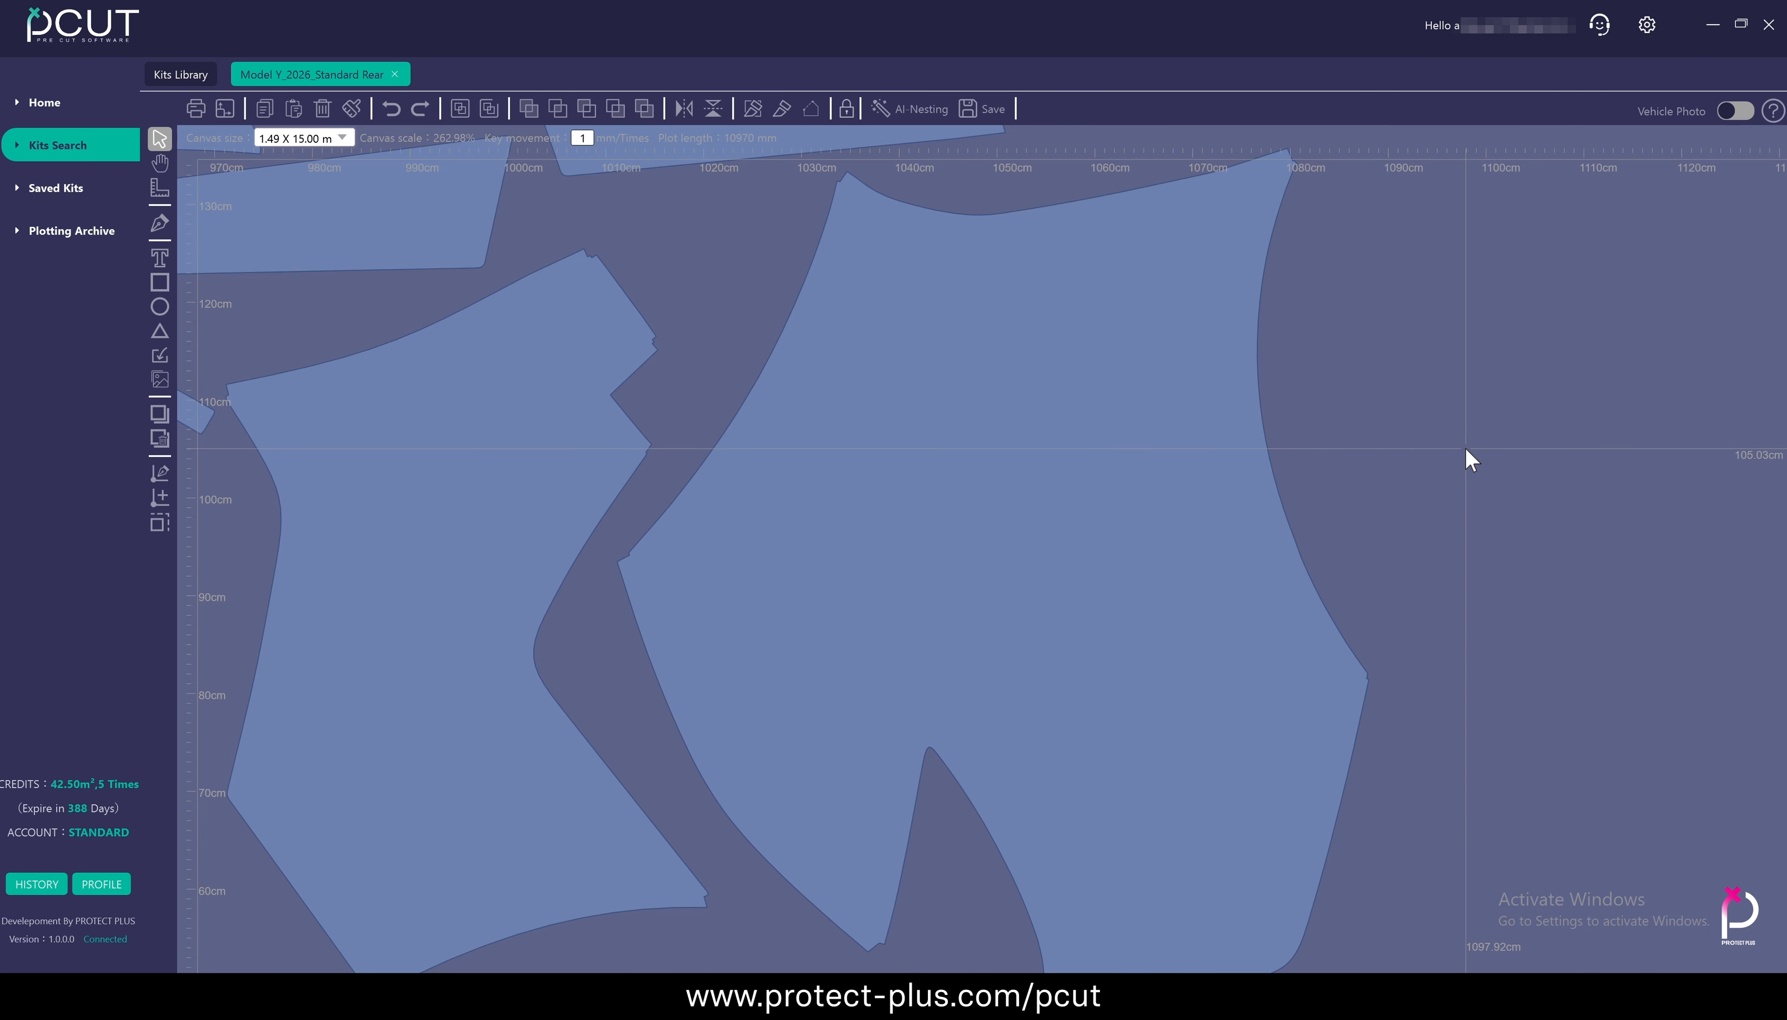
double_click(1466, 448)
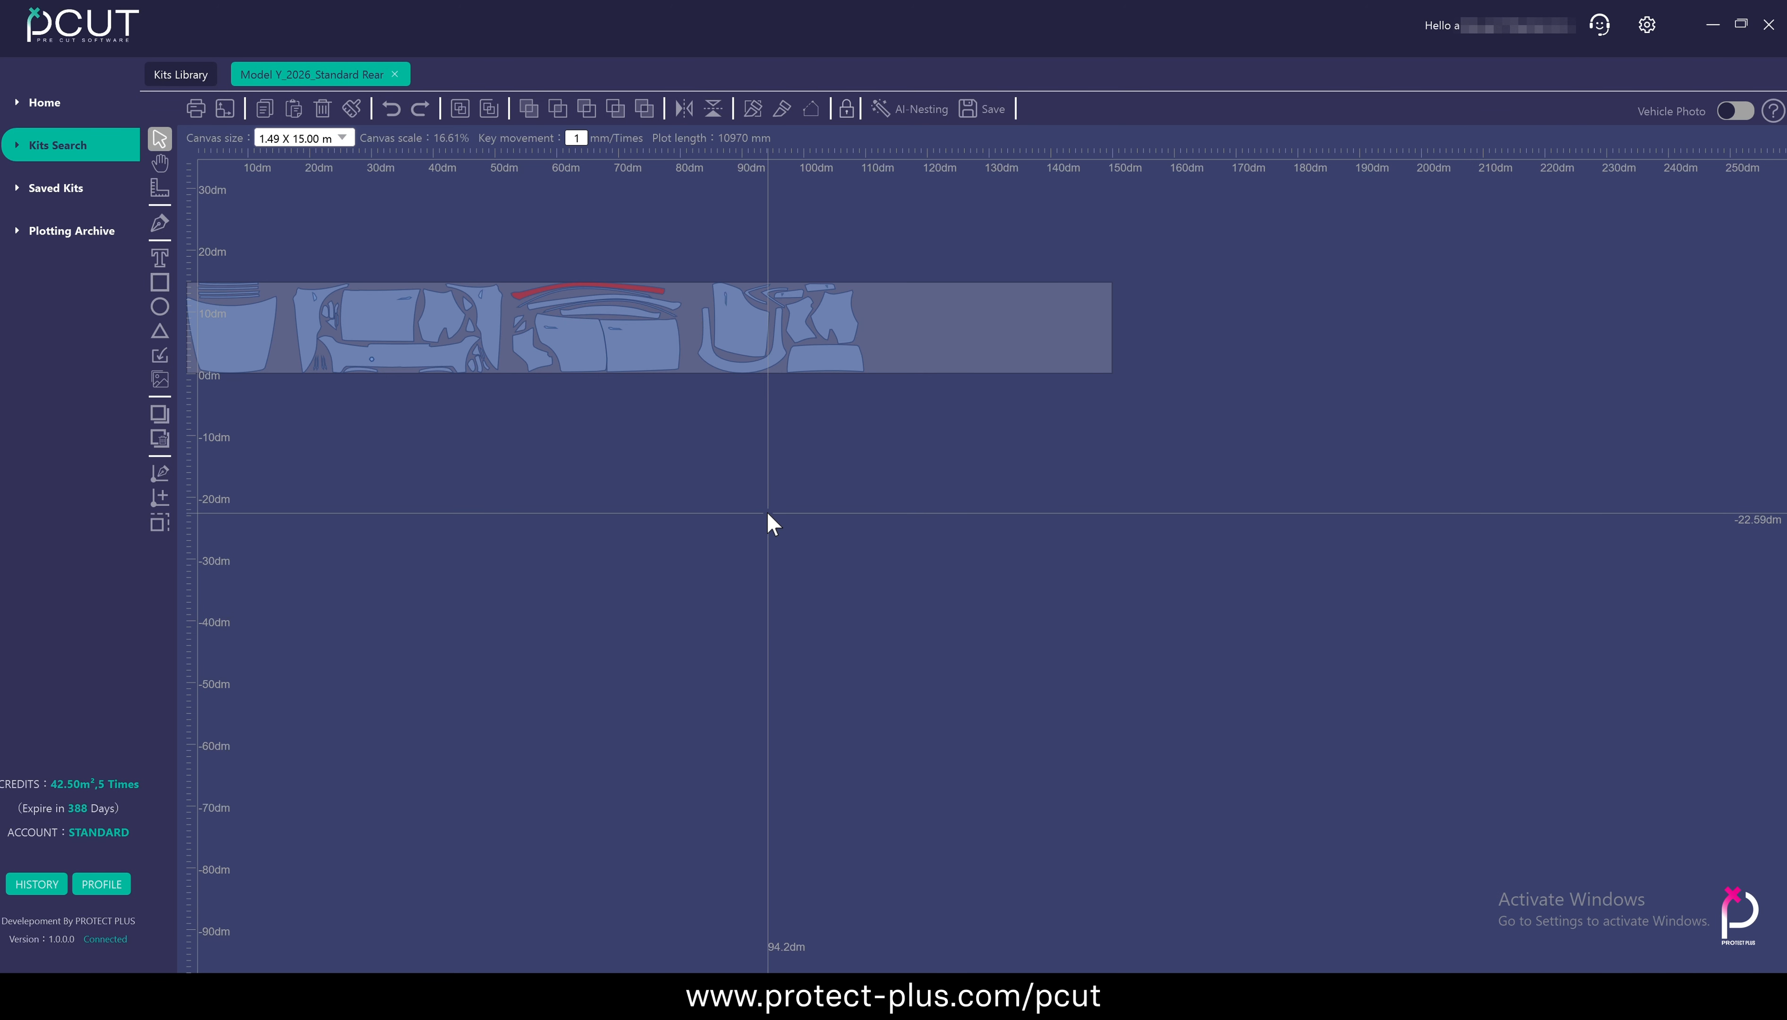
Open the hood in Edit mode to inspect its anchor points, and return to normal selection
scroll(786, 518, "up", 3)
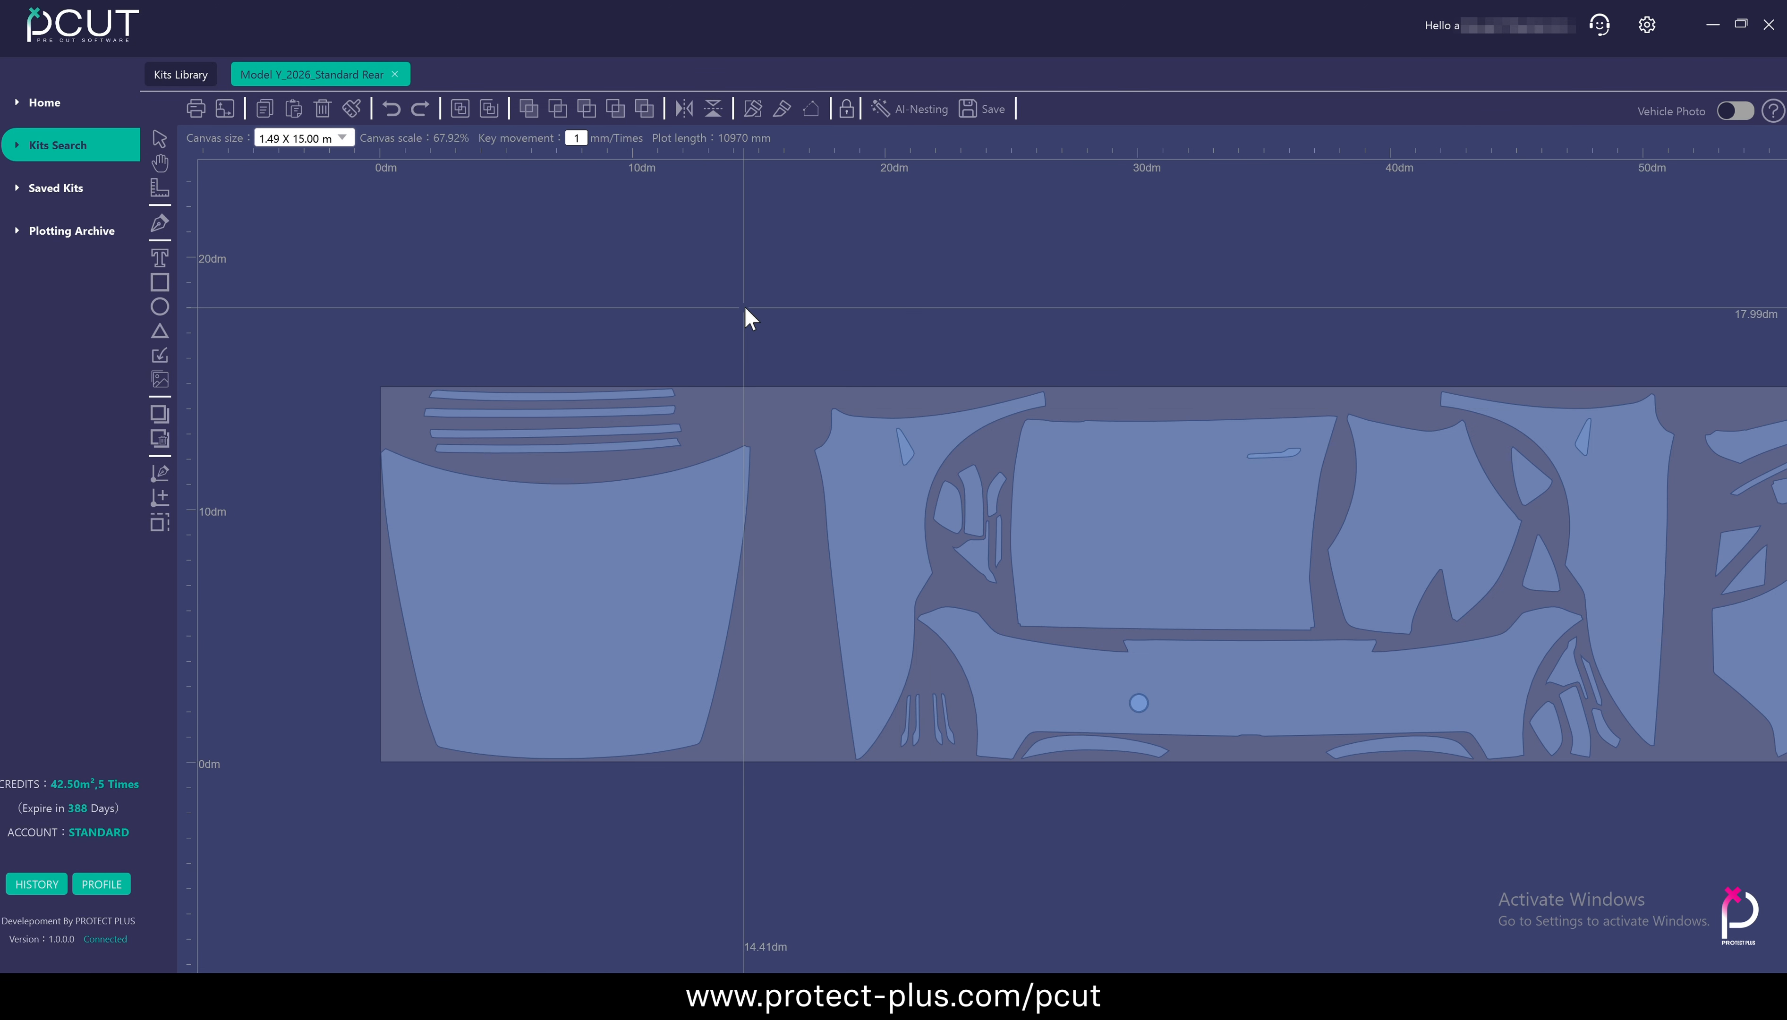
double_click(730, 567)
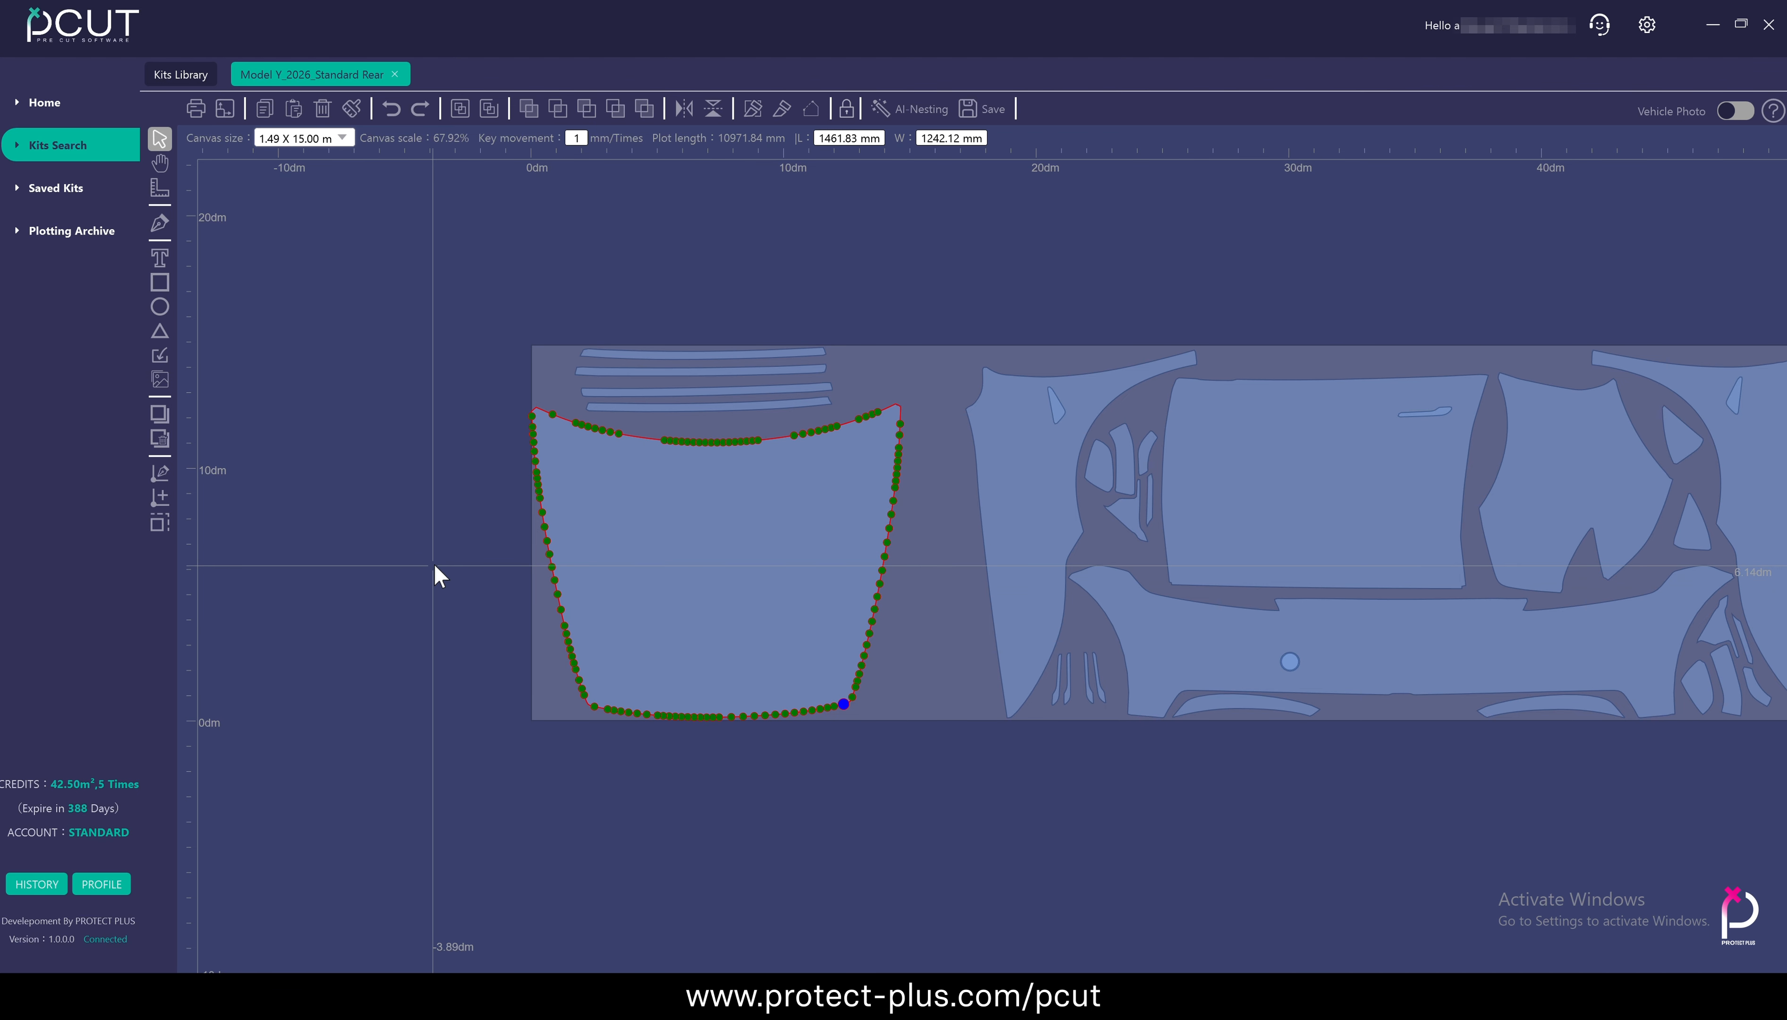
left_click(466, 558)
left_click(466, 560)
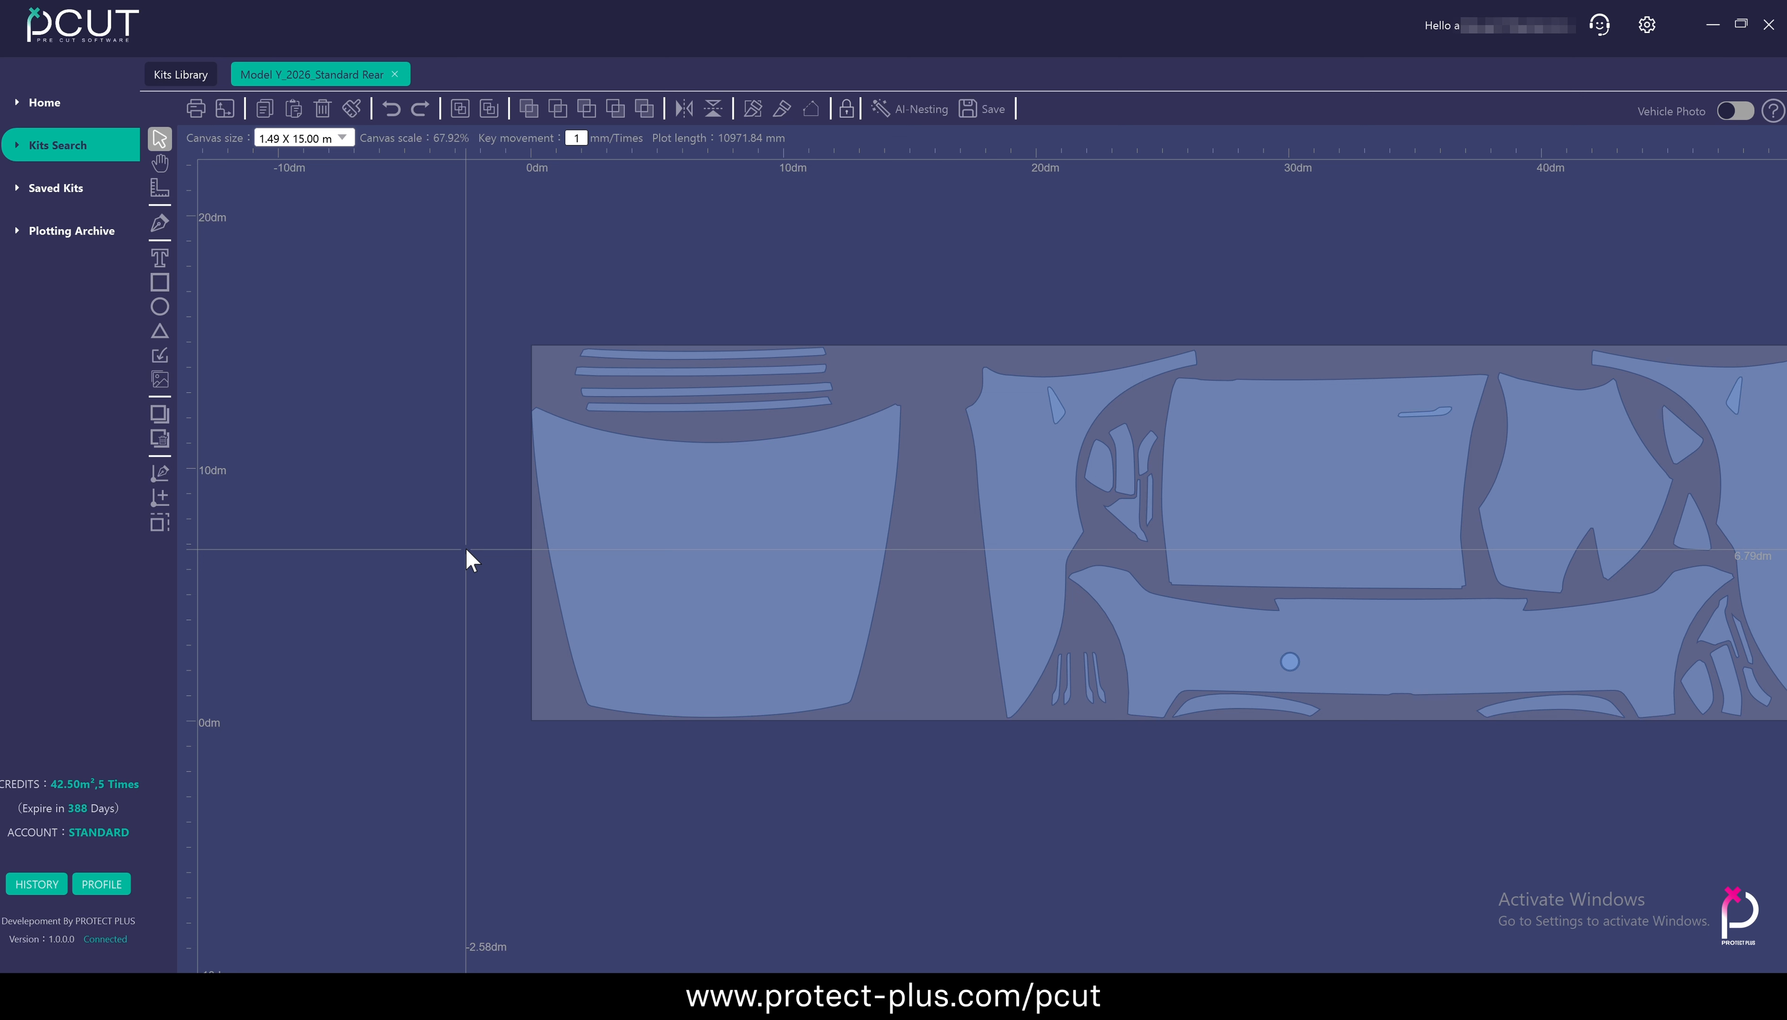
scroll(467, 558, "down", 5)
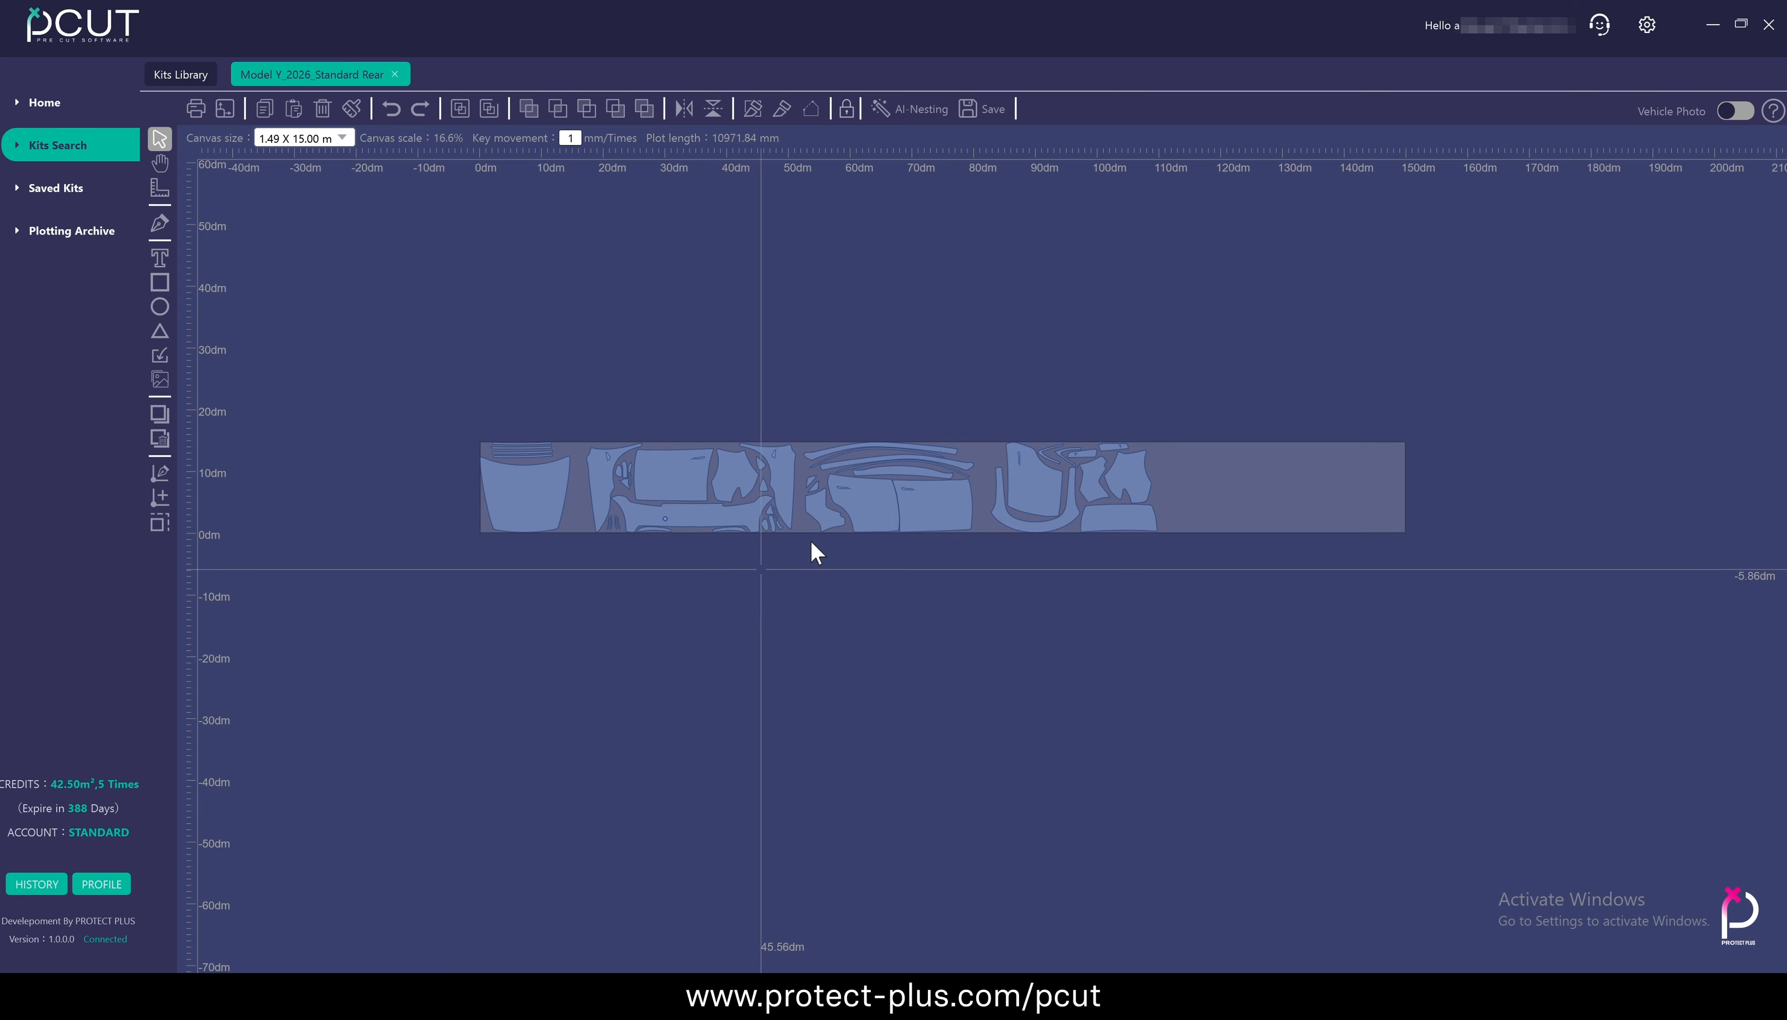
Read the canvas help on mouse controls, multiple selection and Edit mode
mouse_move(1770, 116)
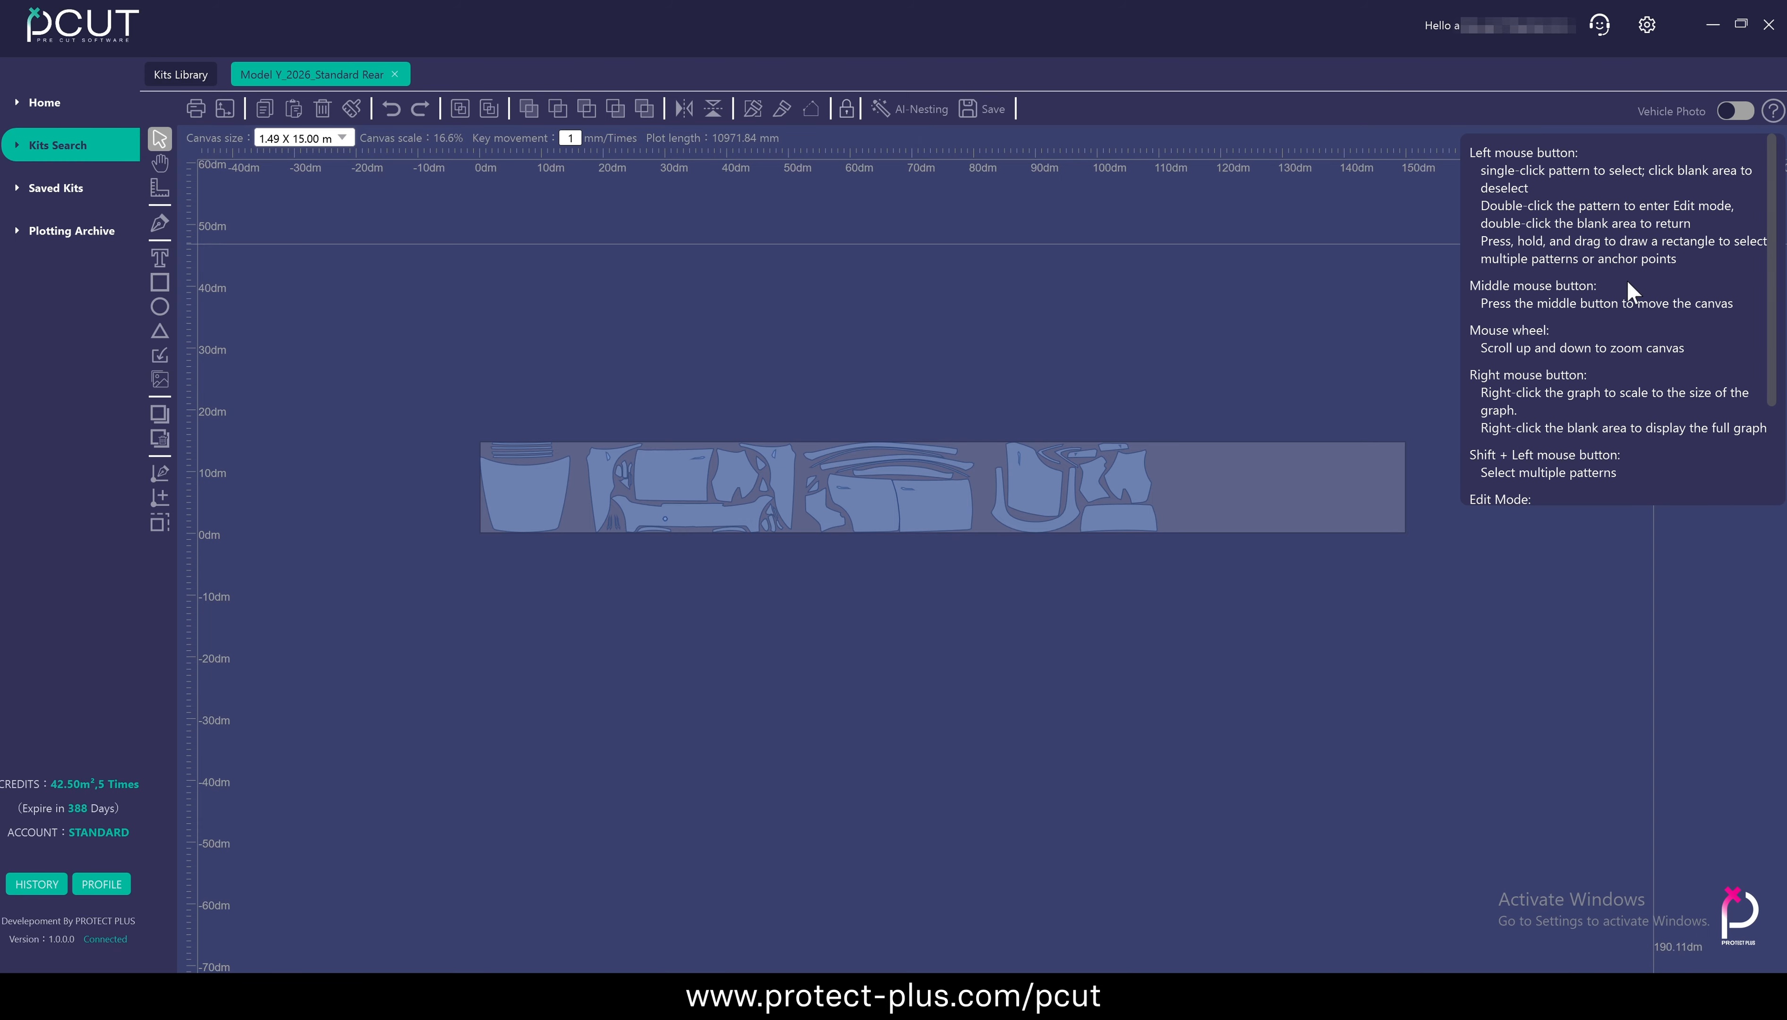
scroll(1620, 310, "down", 2)
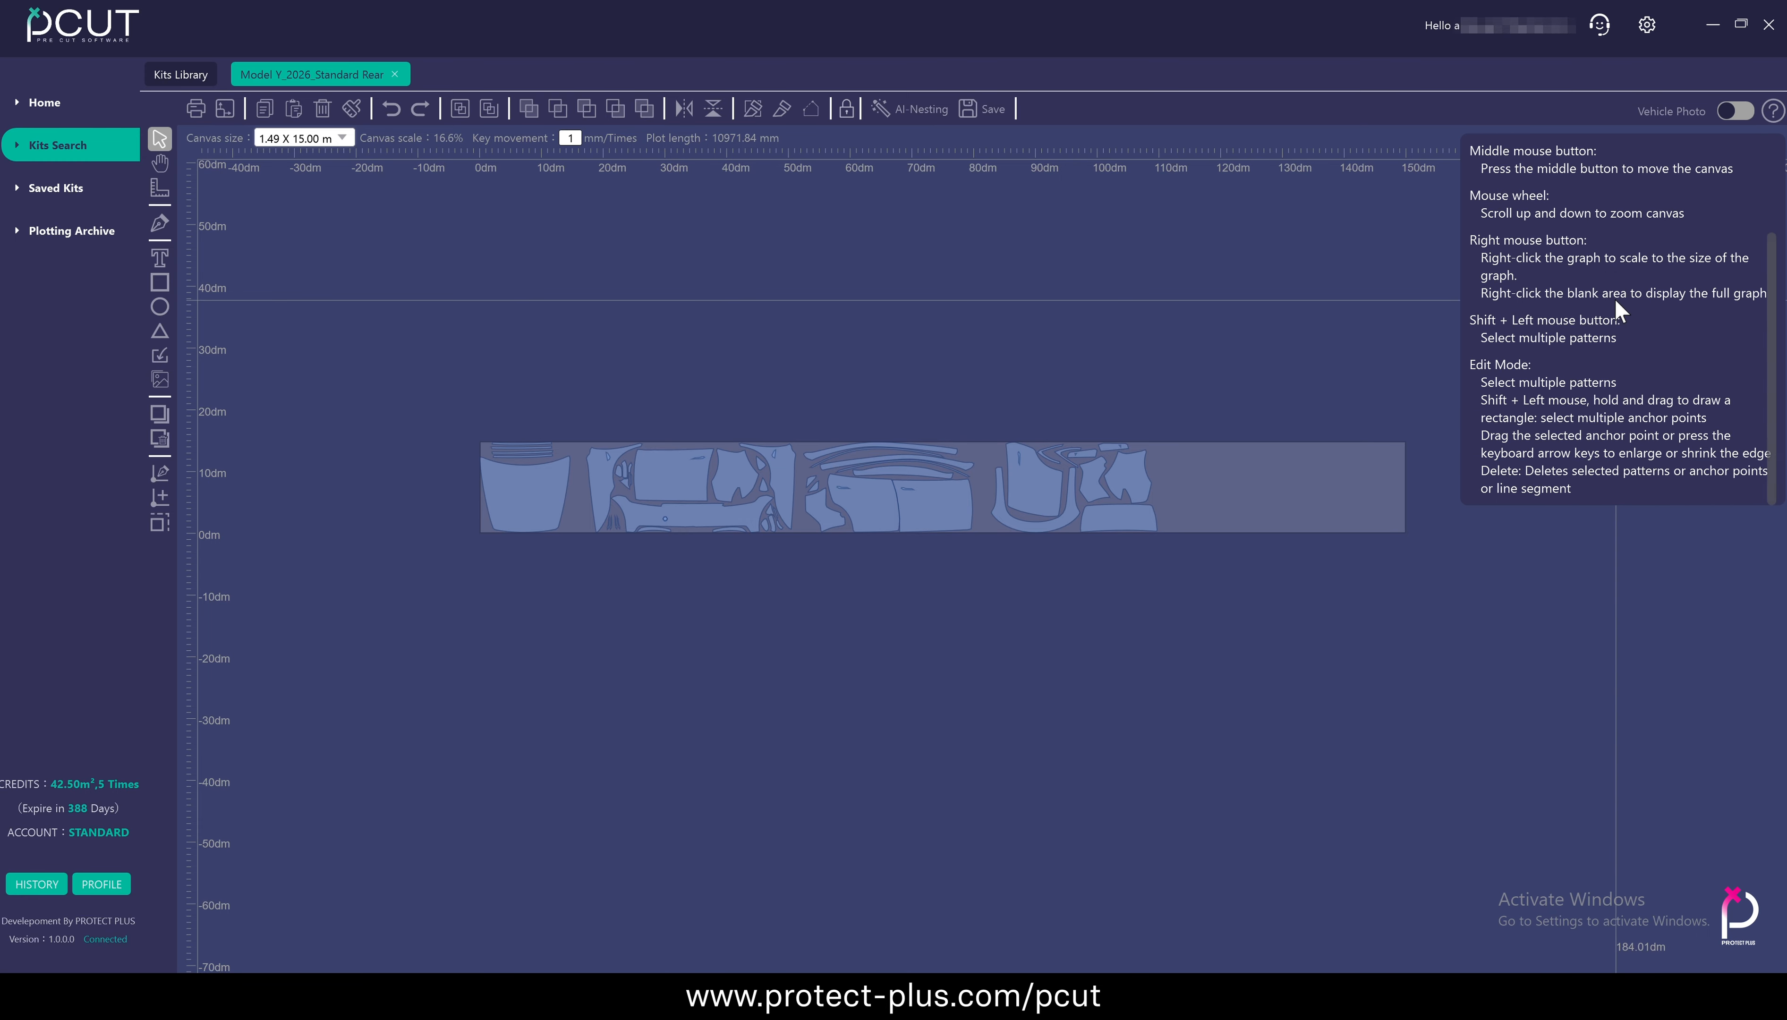
scroll(1621, 310, "up", 2)
scroll(1618, 312, "down", 2)
scroll(1618, 311, "up", 2)
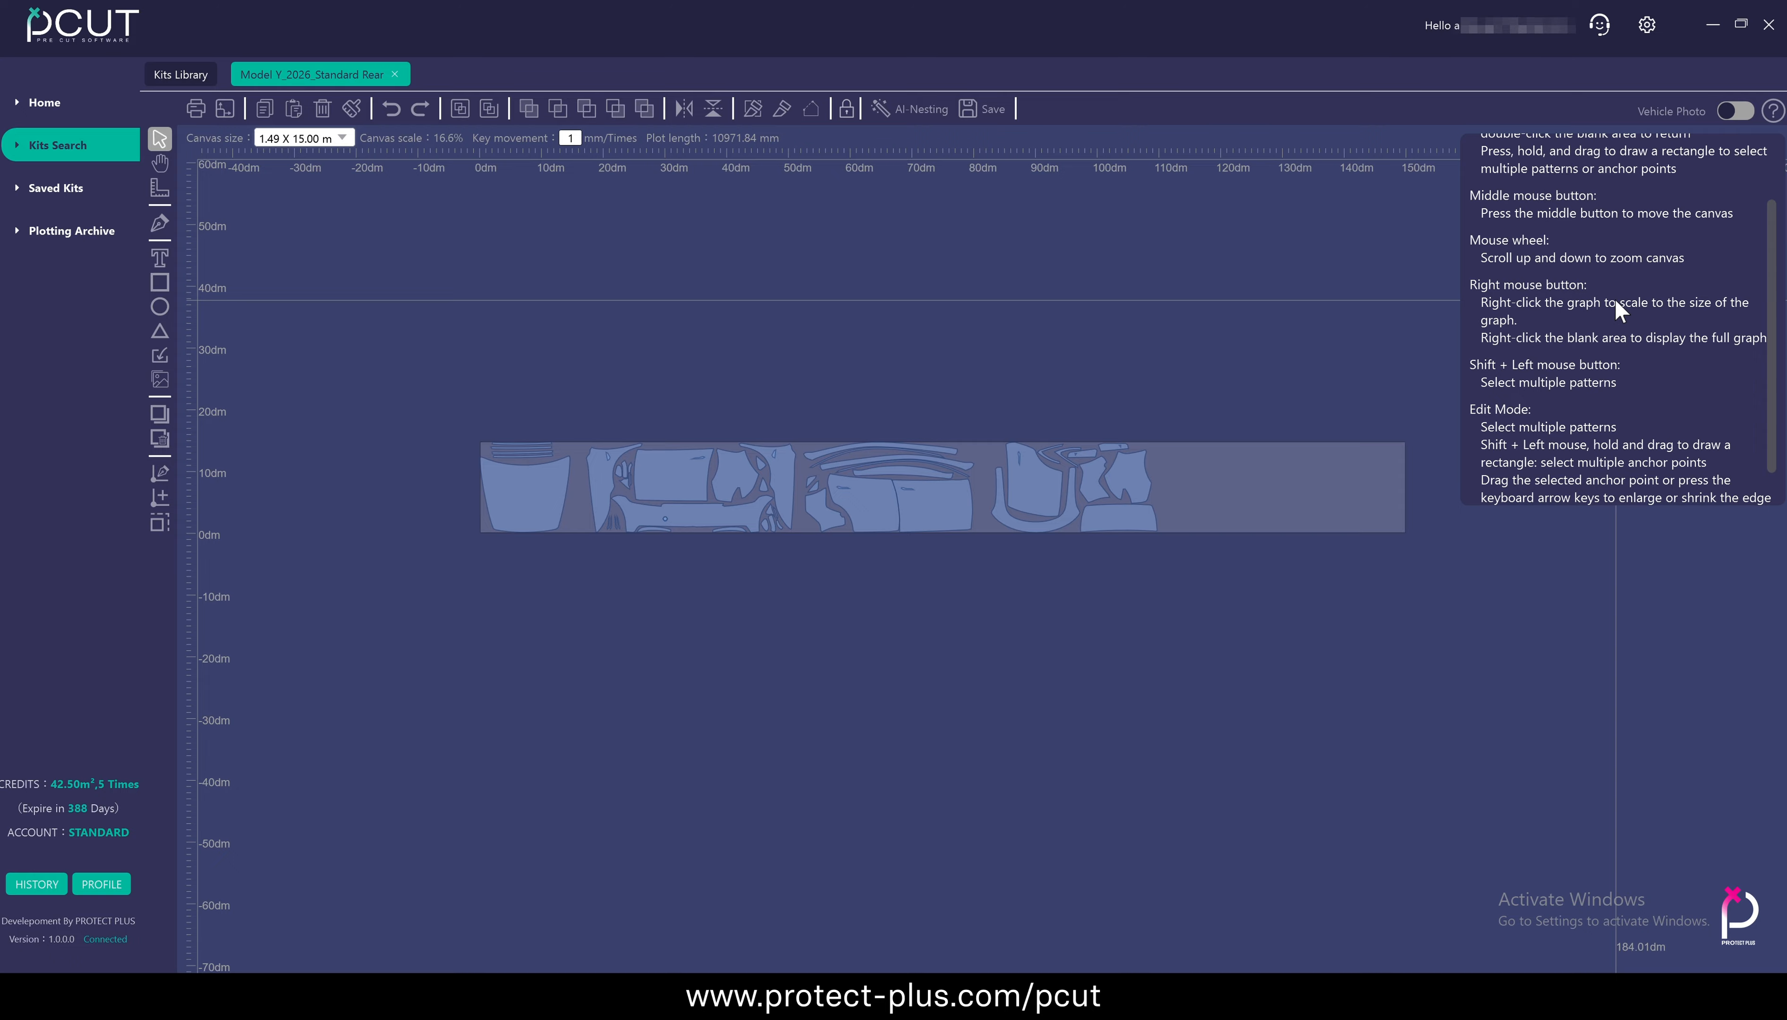
left_click(1771, 112)
Confirm a custom canvas of 1.49 by 15.00 m, and change the canvas size to the 1.50 X 15.00 m preset
scroll(945, 636, "up", 2)
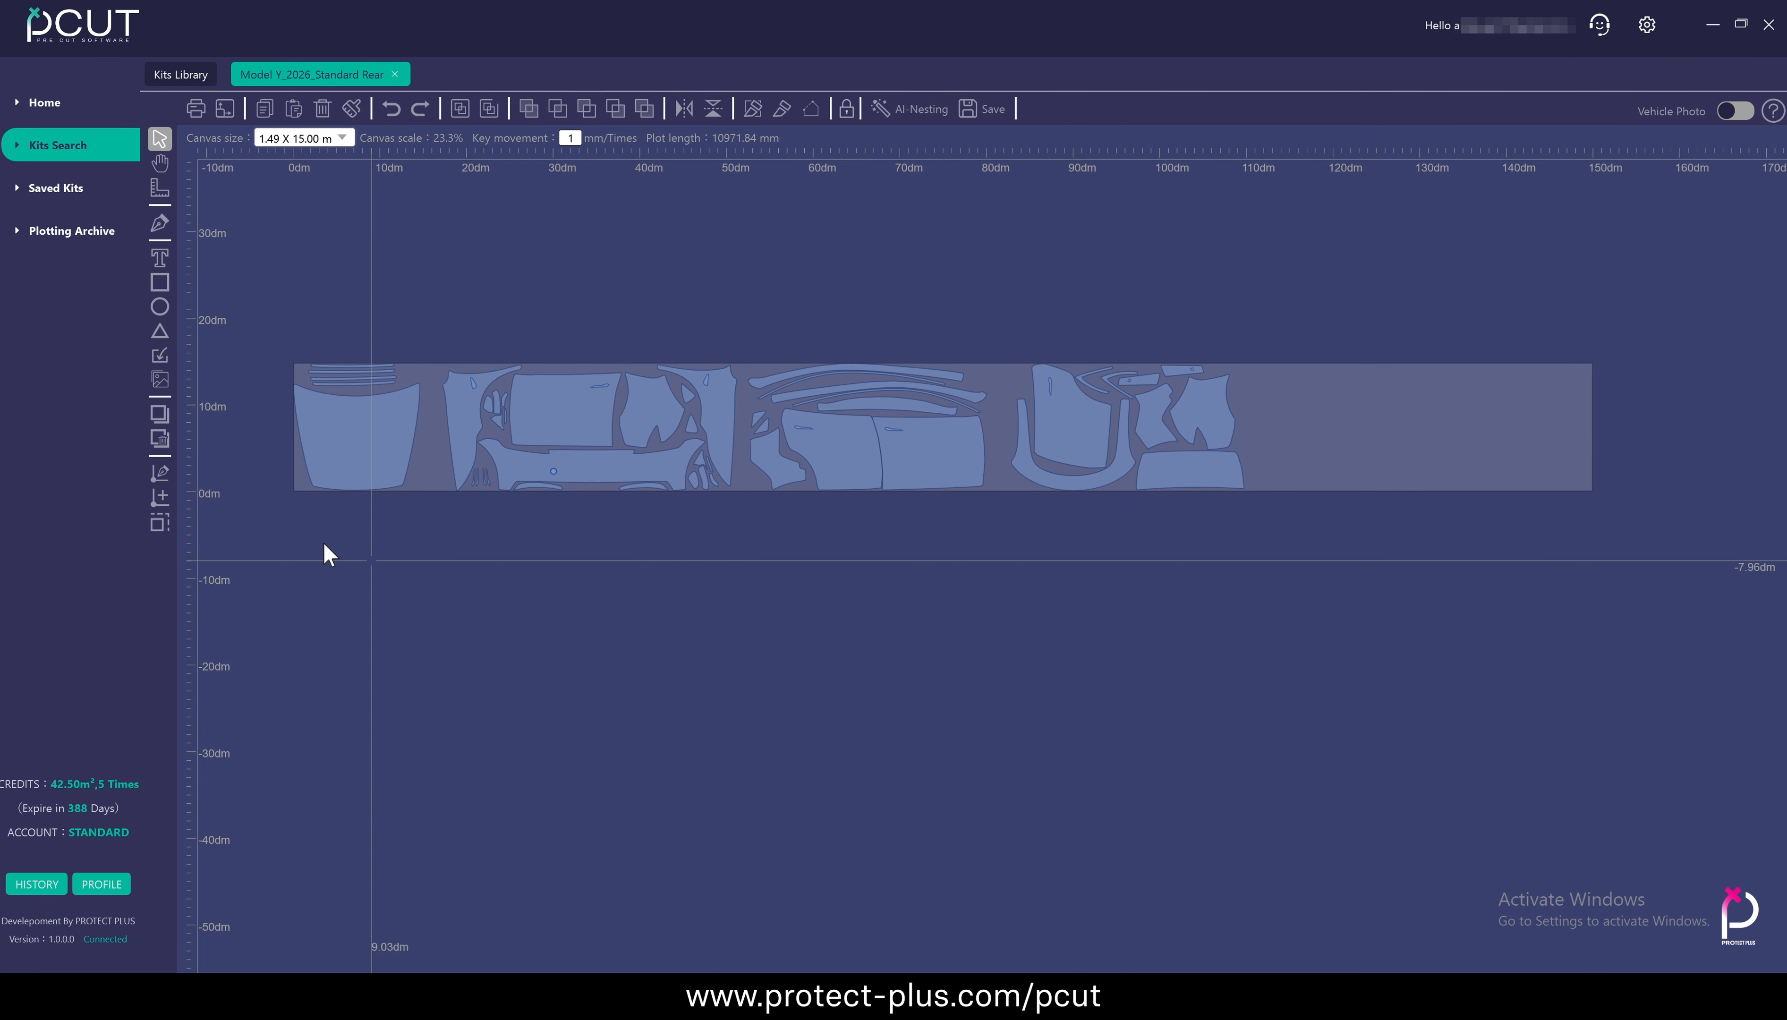
left_click(345, 139)
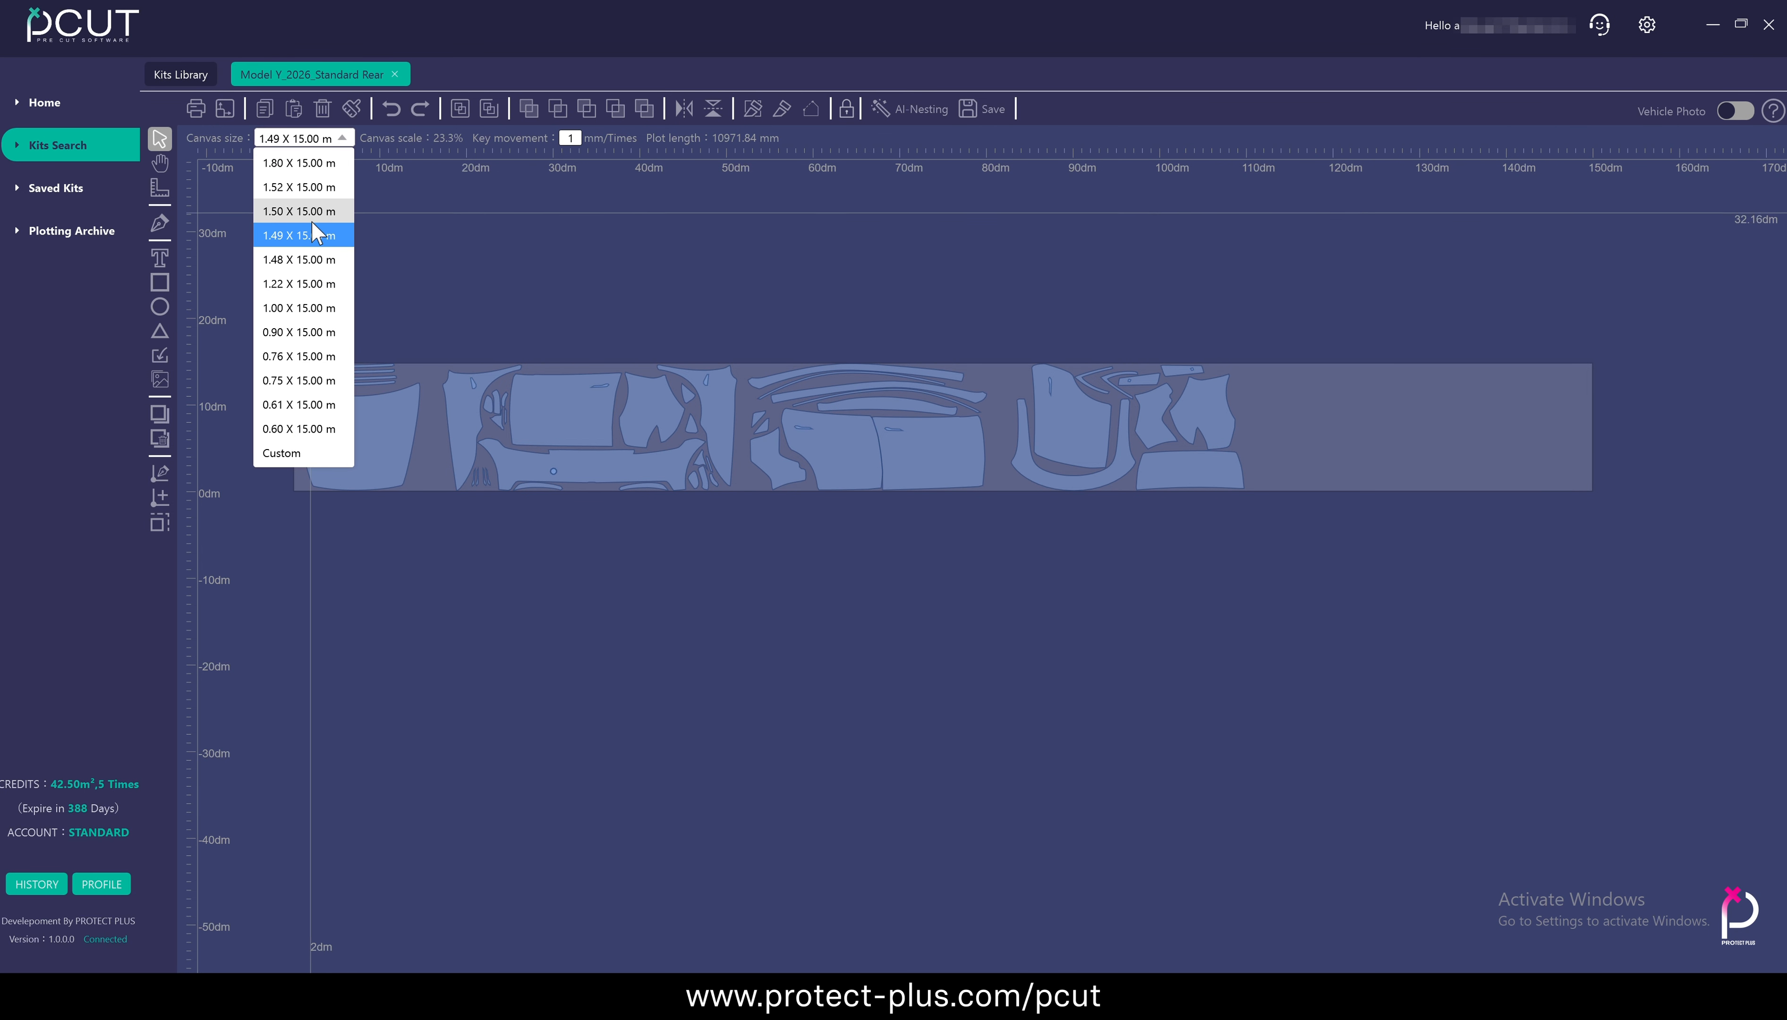
left_click(317, 454)
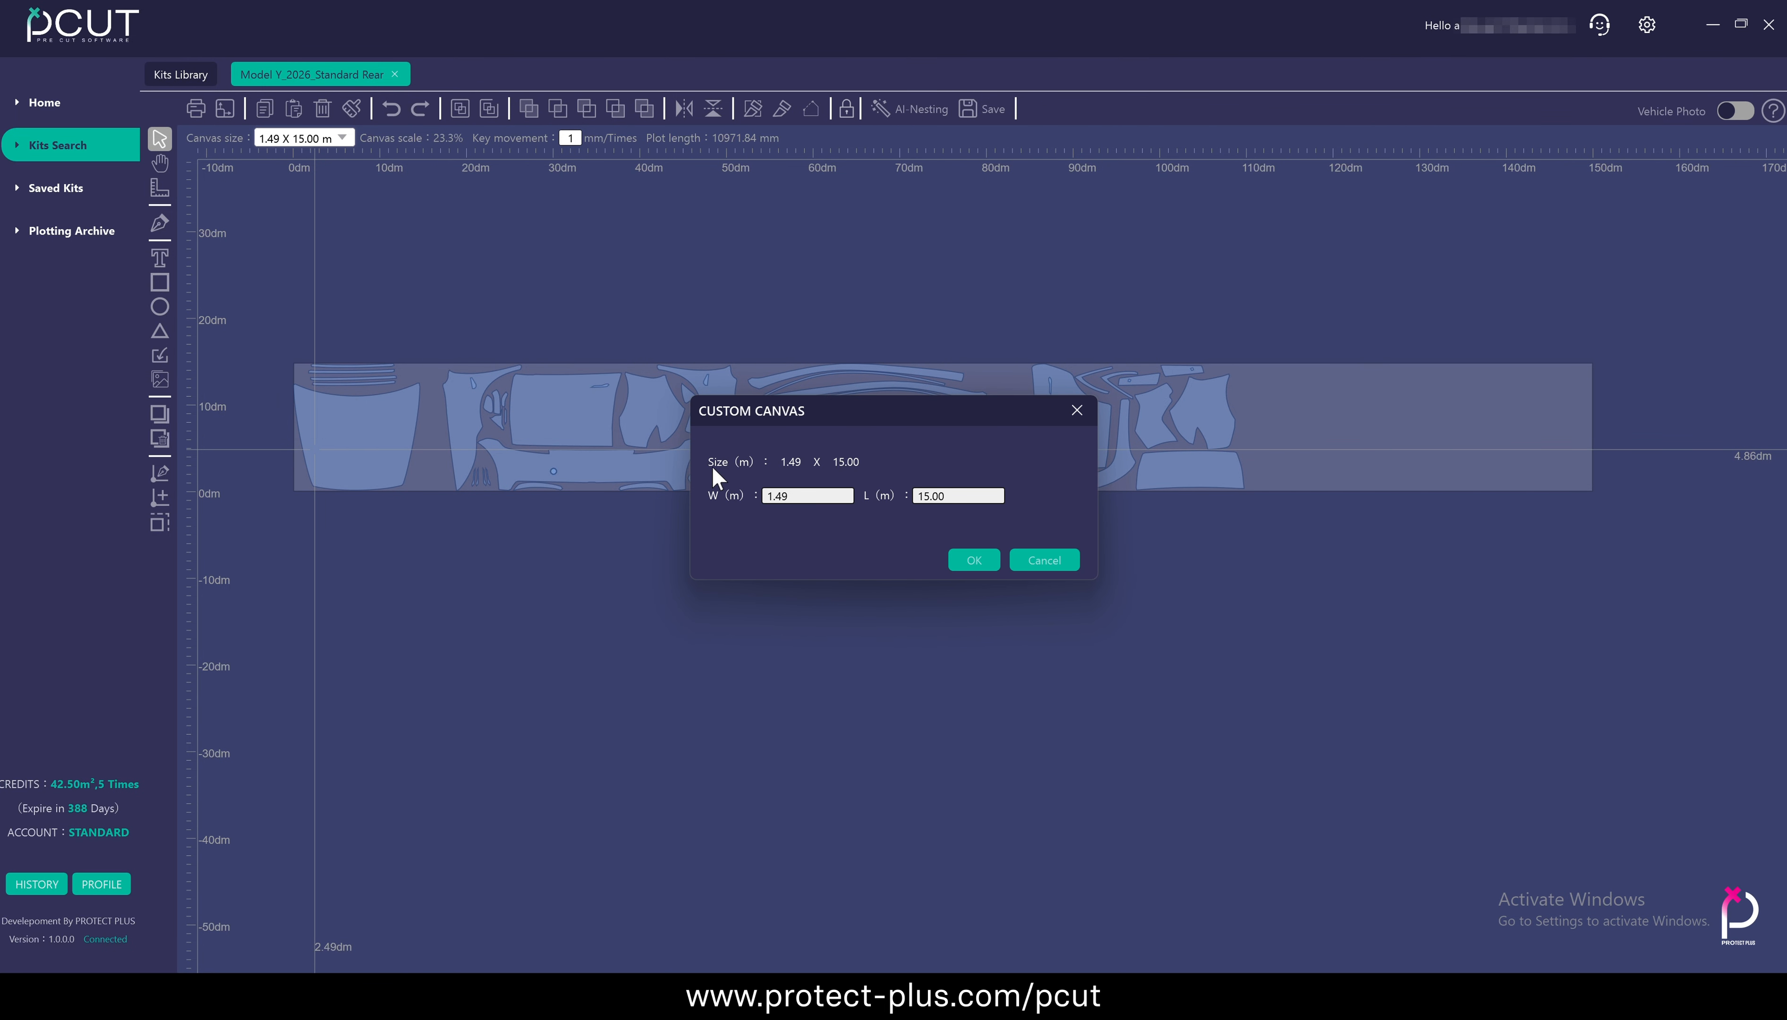
left_click(975, 561)
left_click(342, 139)
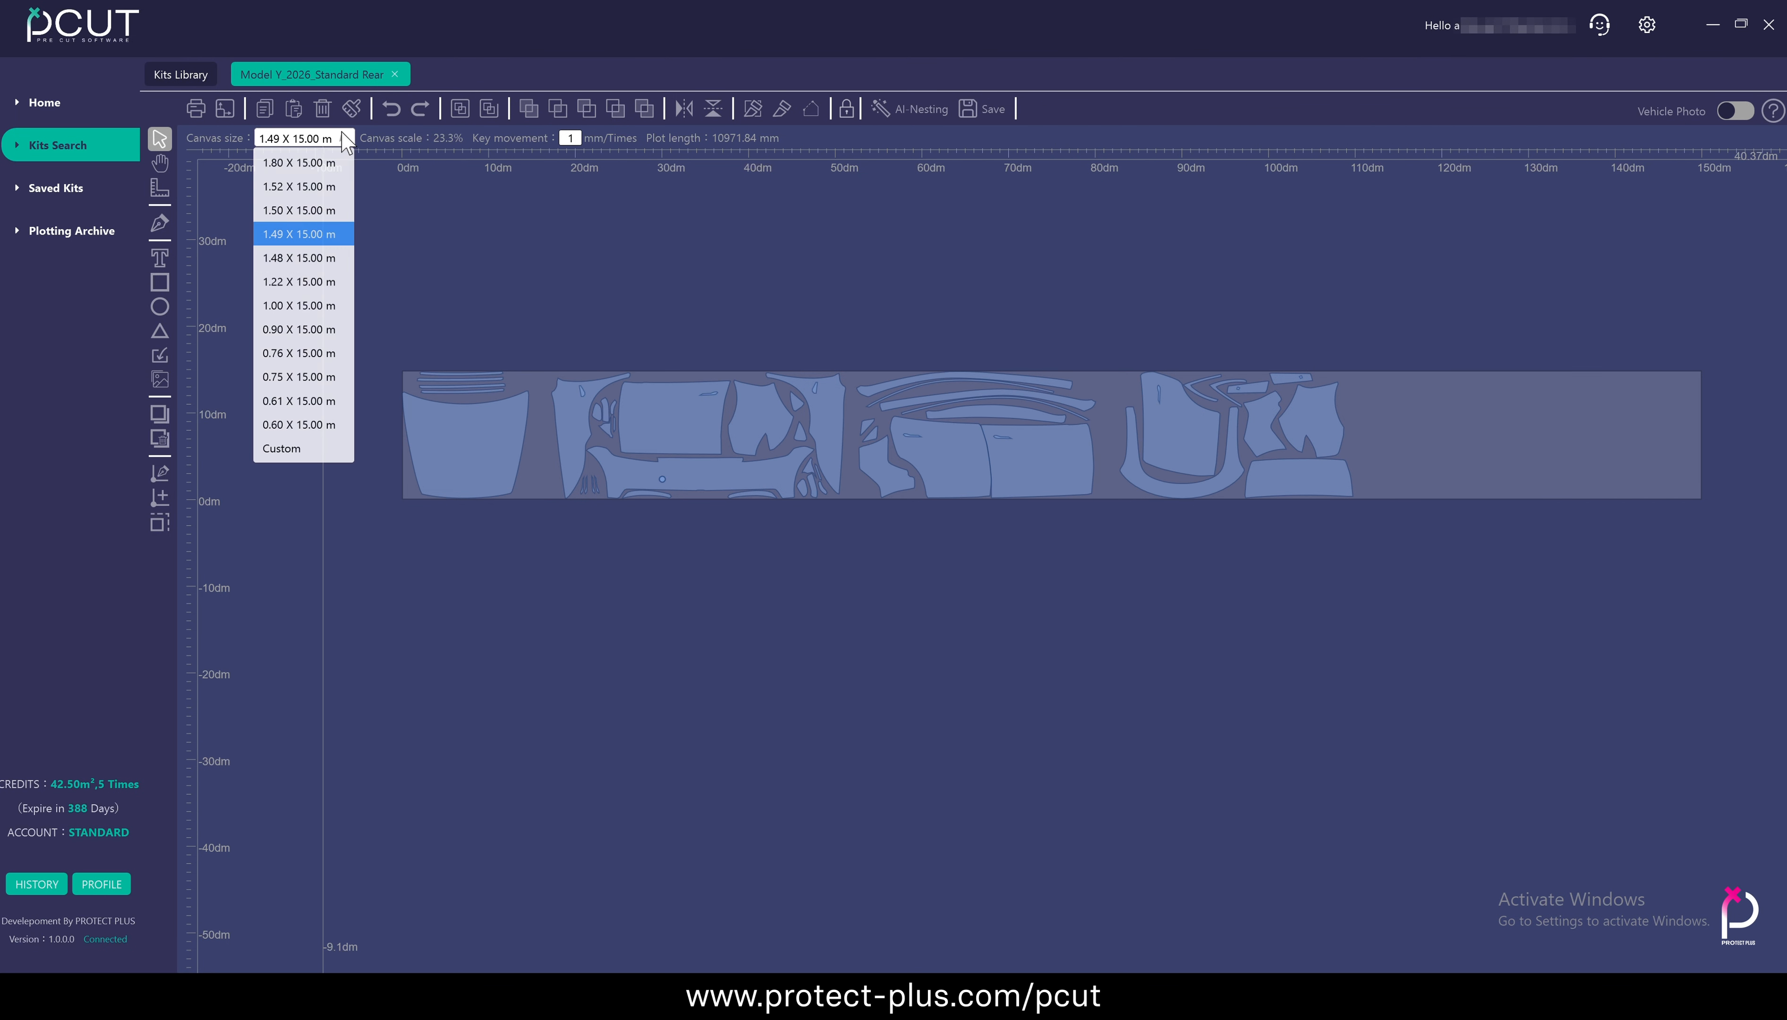
left_click(319, 219)
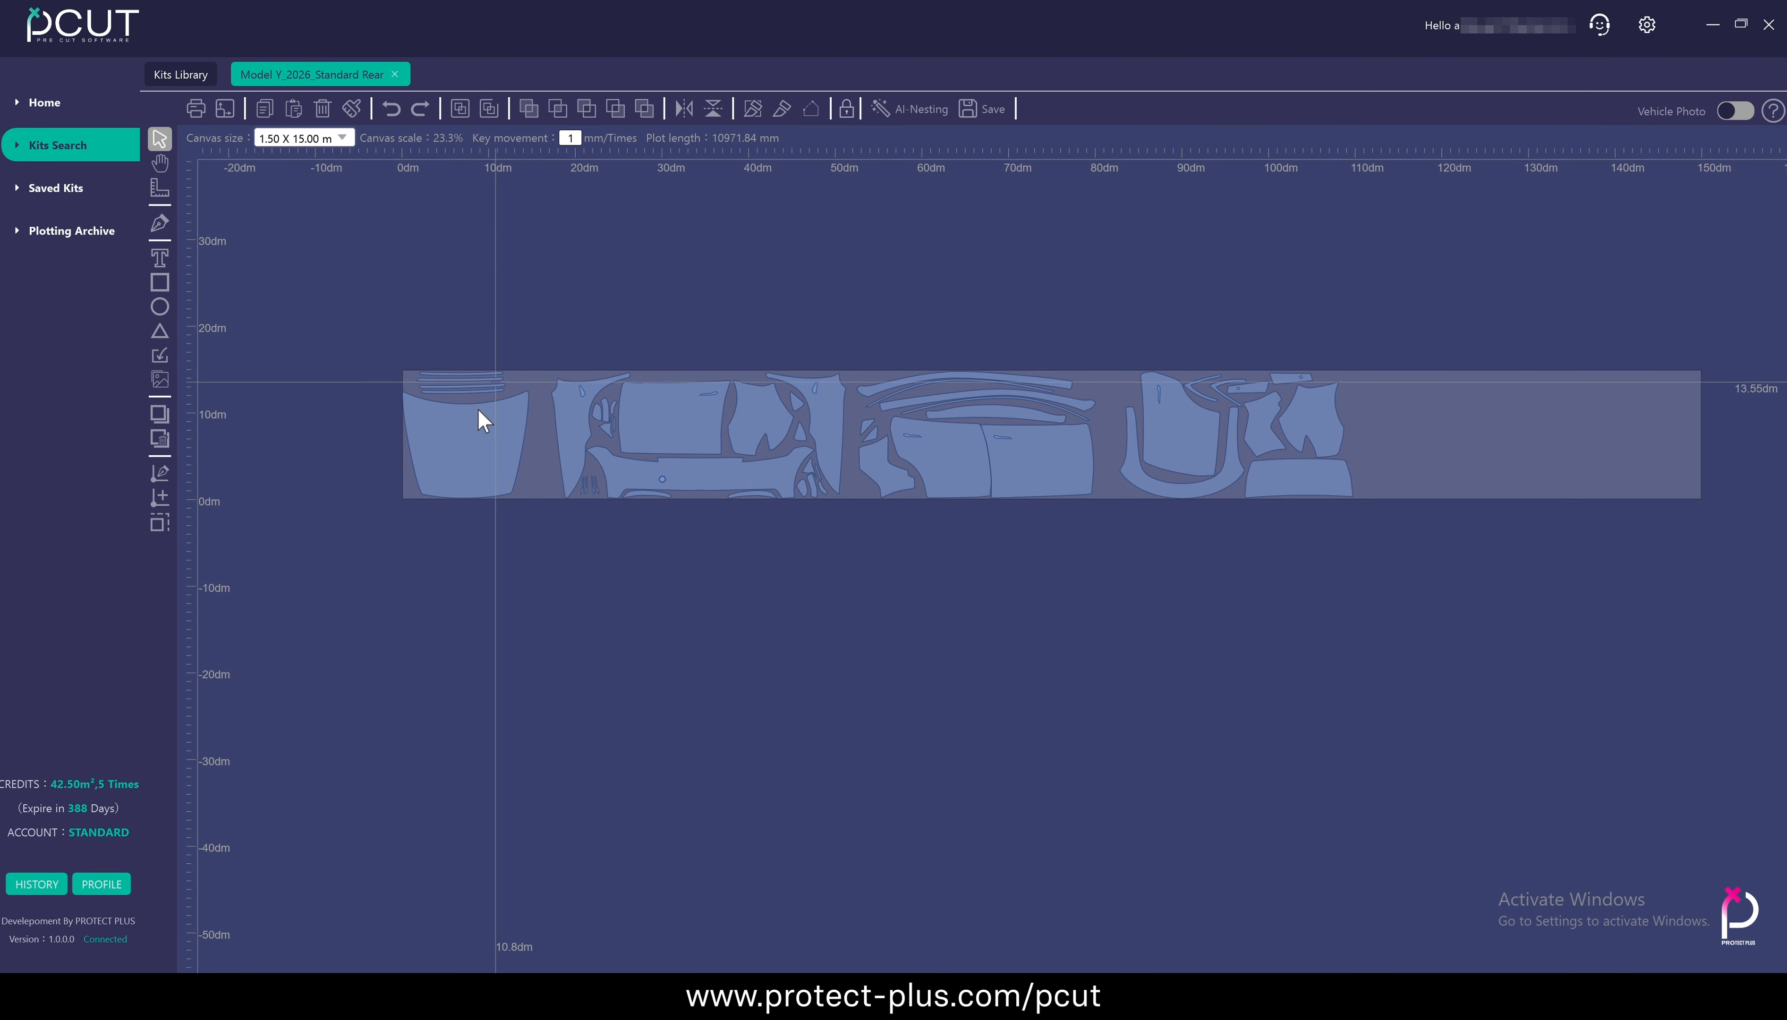
Open the plotting preview to review the plotting area, credits and plotter options, and cancel it without plotting
scroll(430, 399, "up", 5)
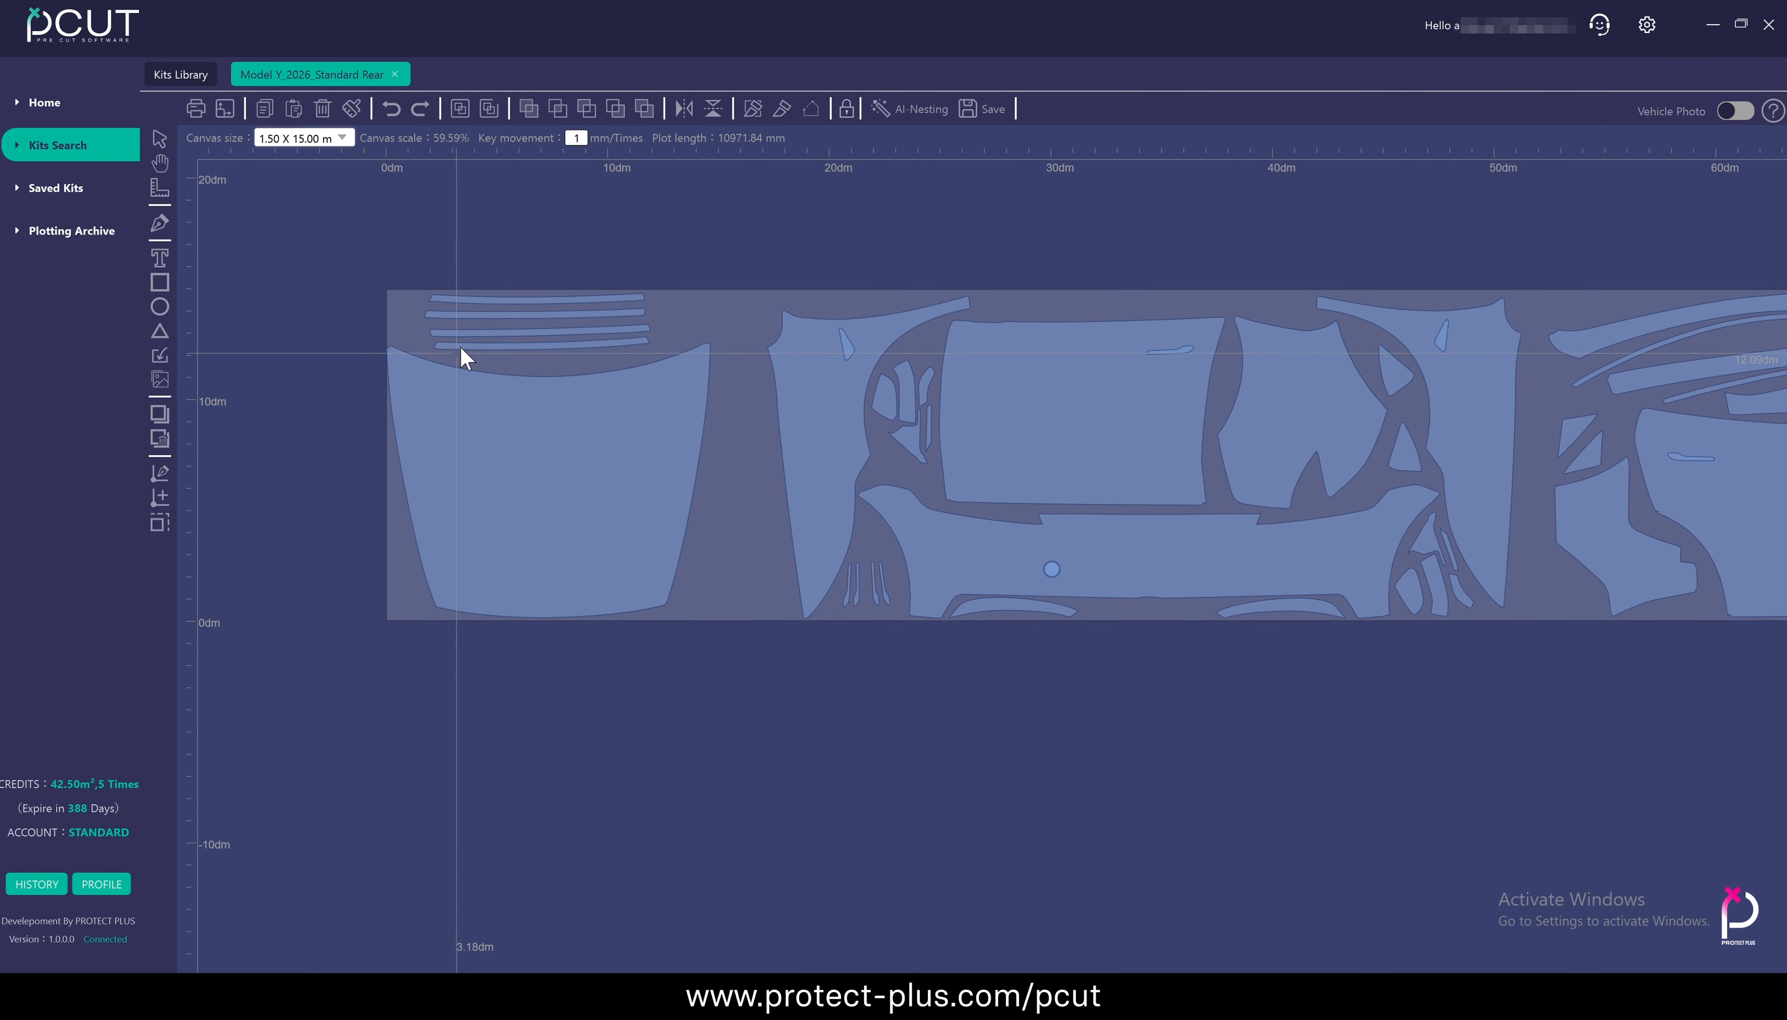
scroll(525, 575, "up", 10)
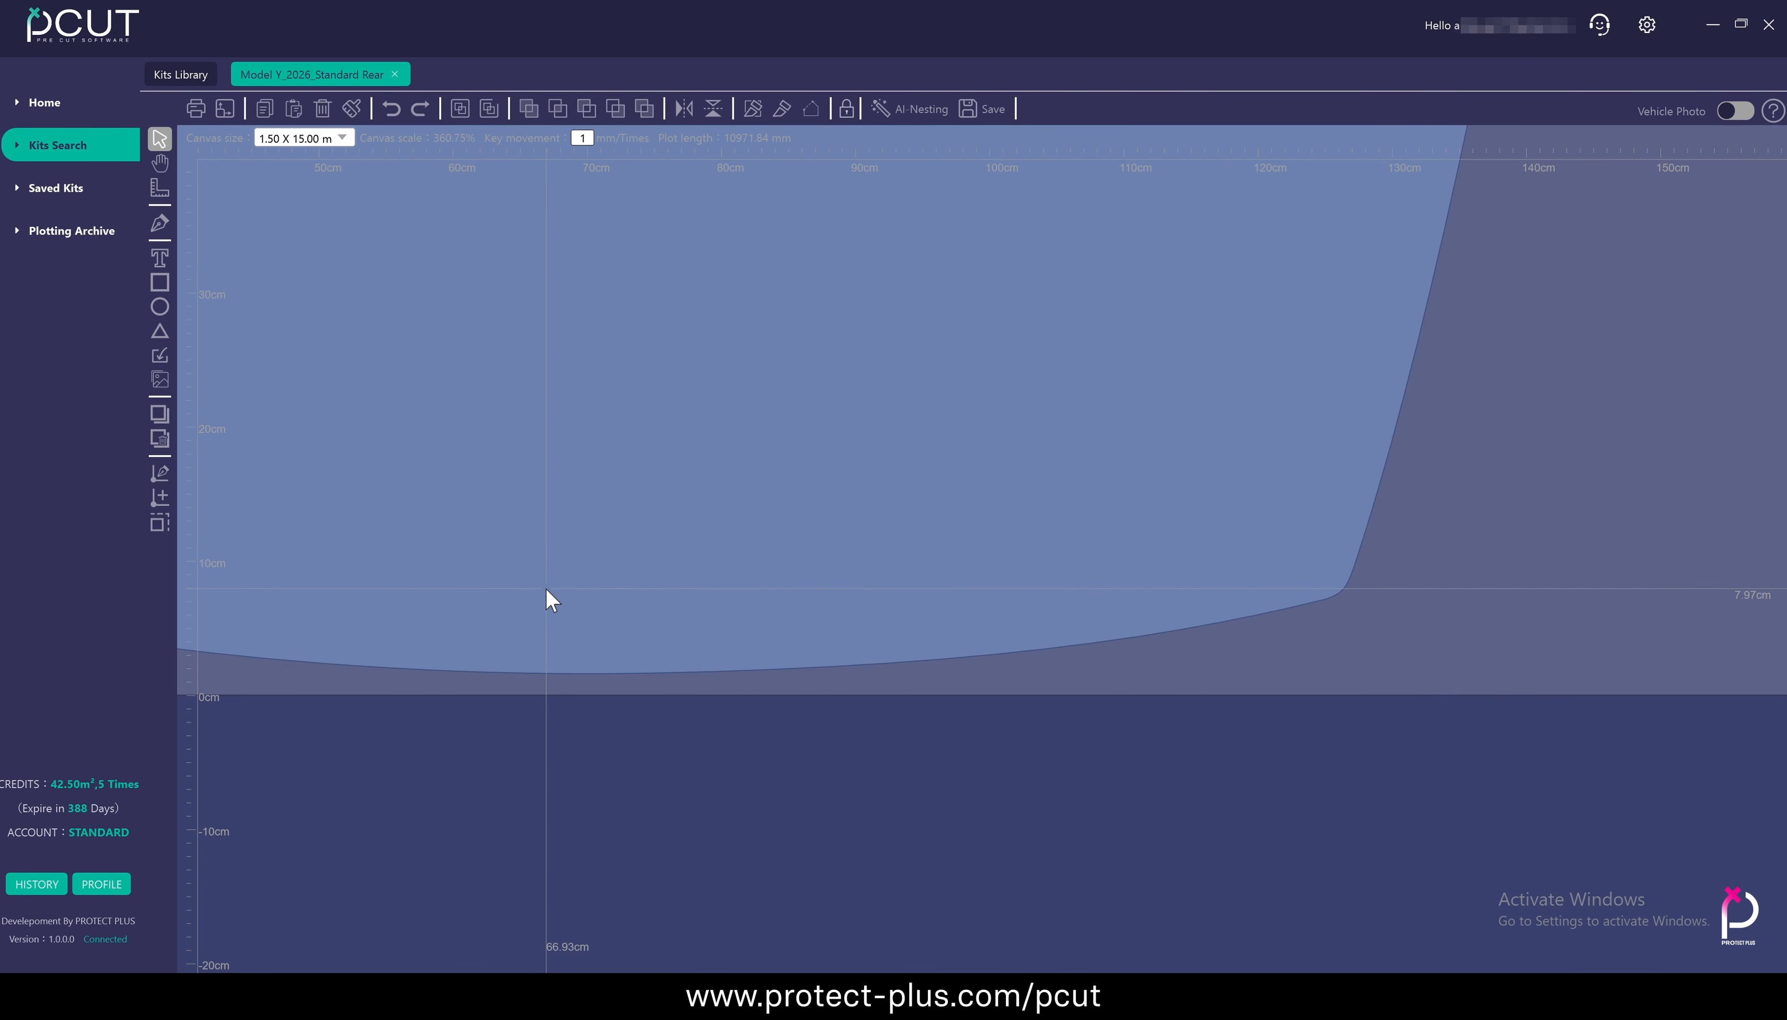
scroll(546, 587, "down", 12)
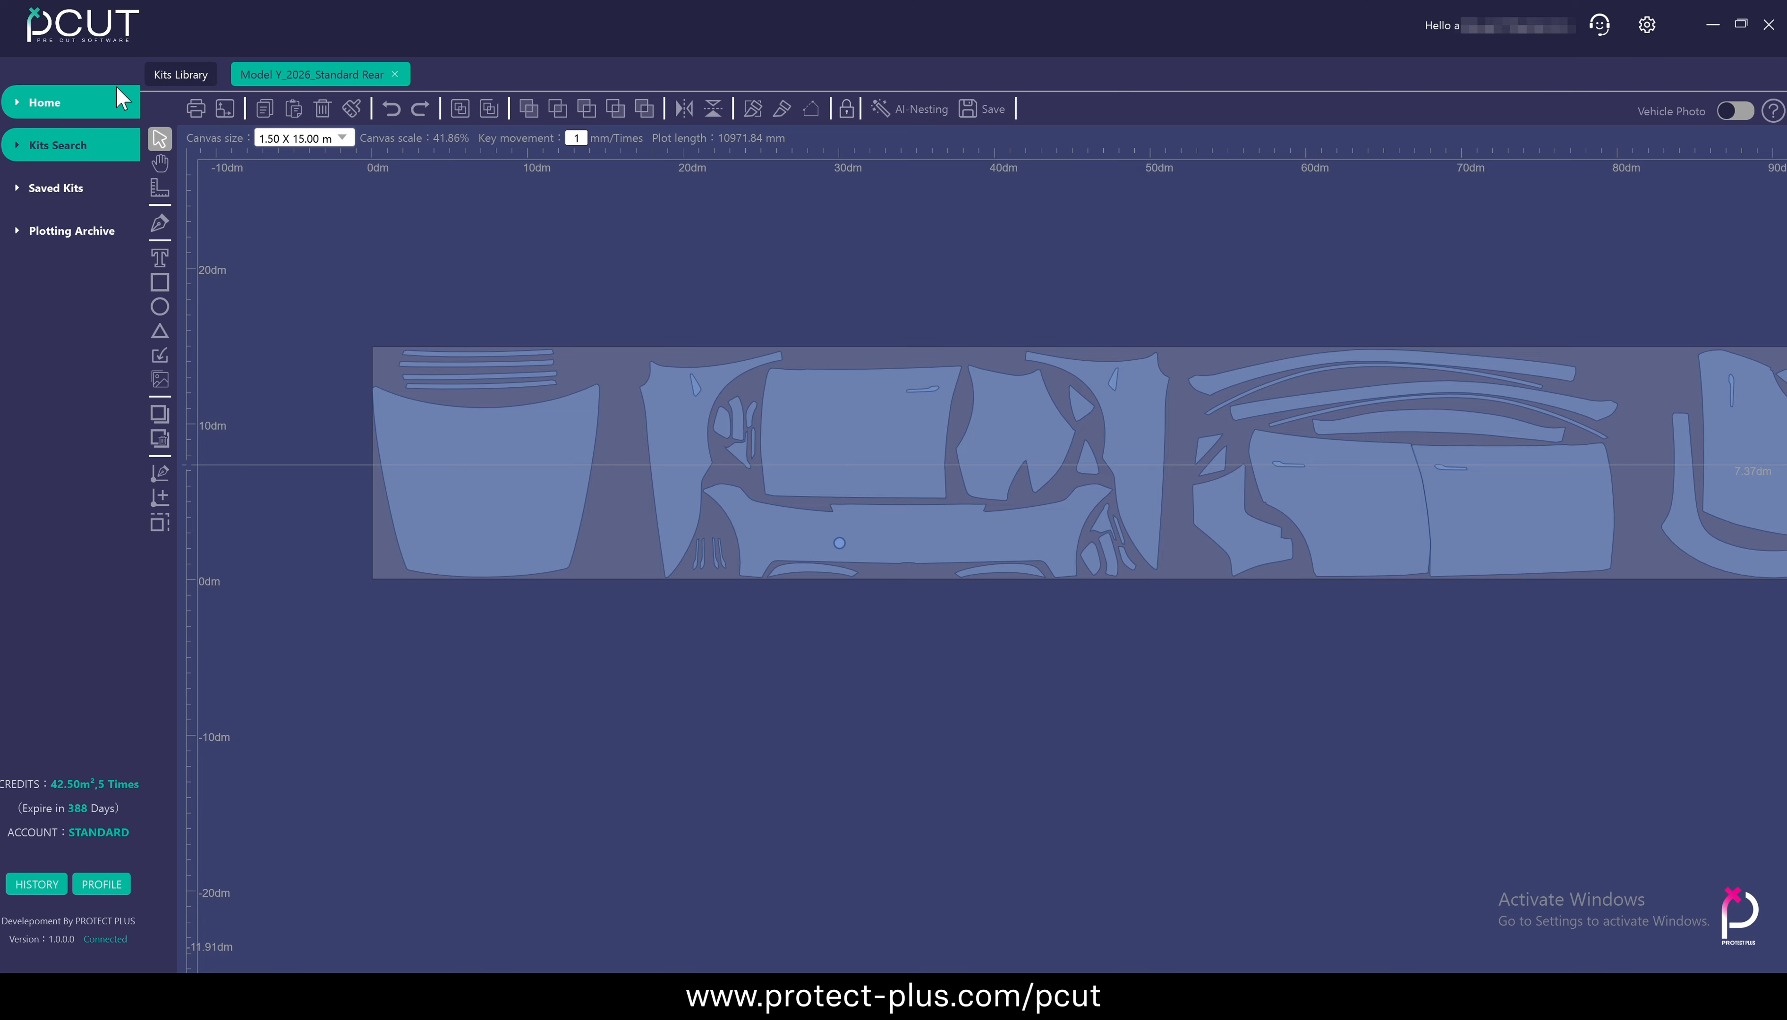
scroll(957, 307, "down", 3)
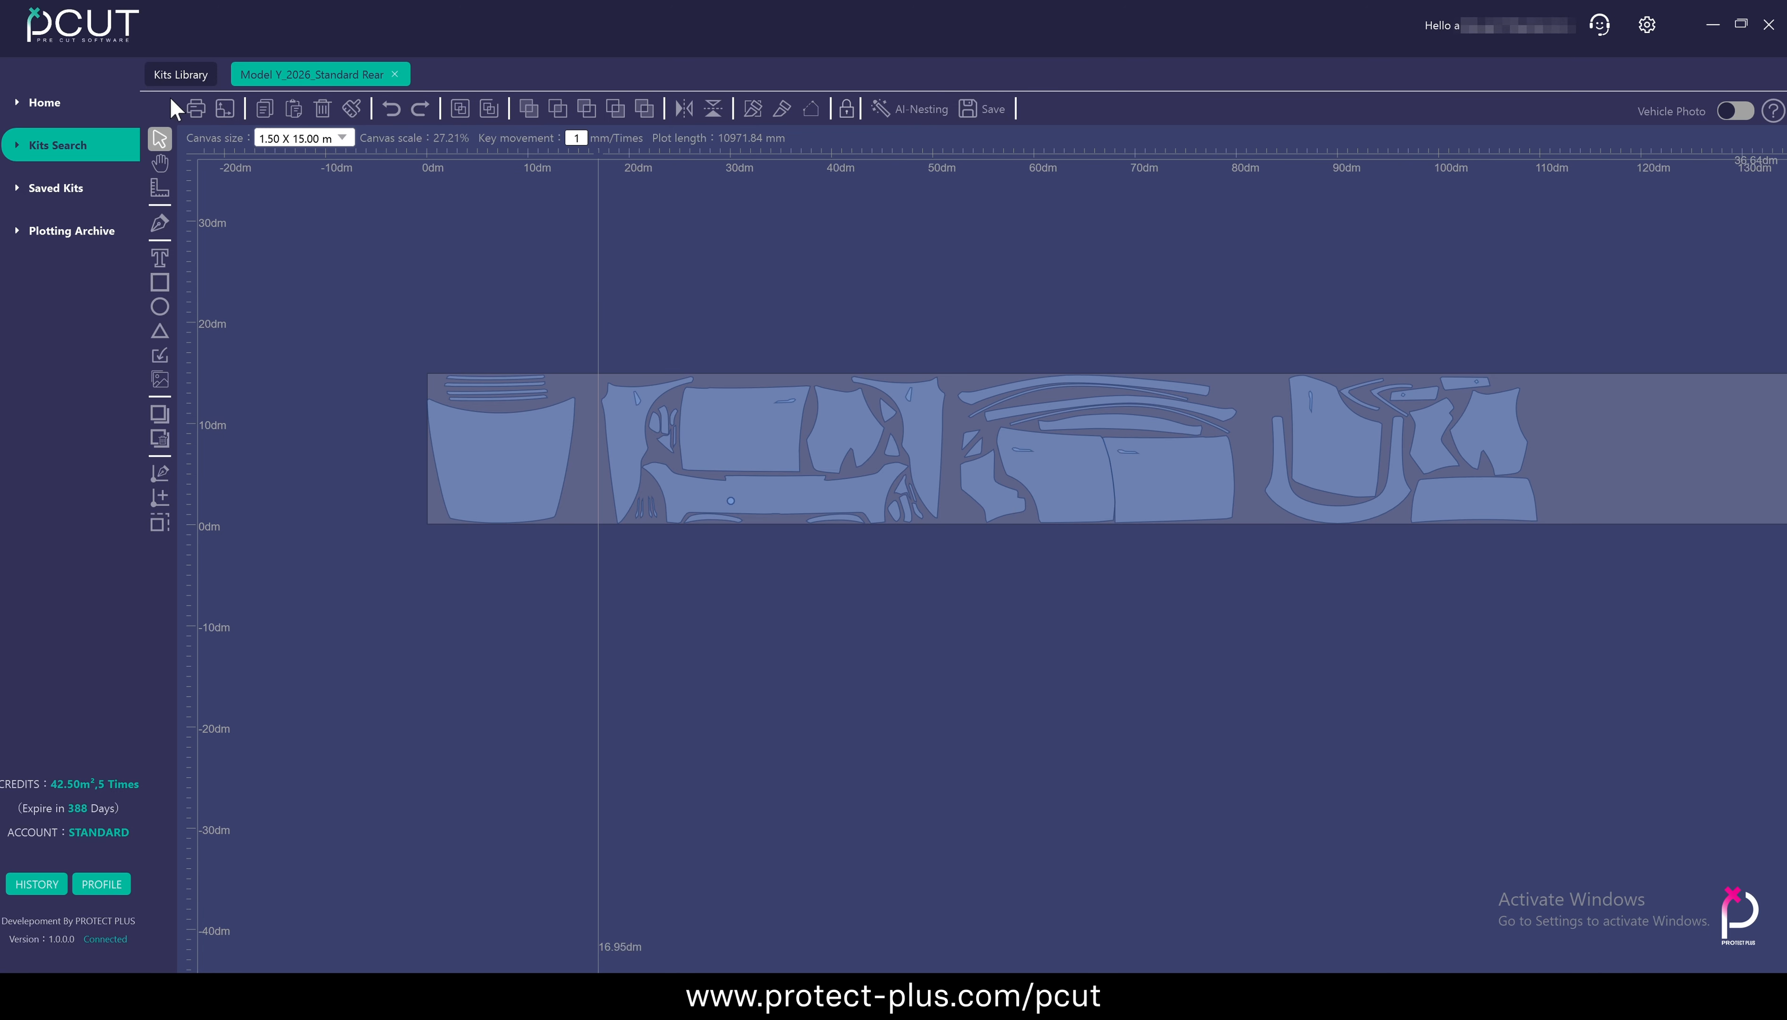
left_click(195, 108)
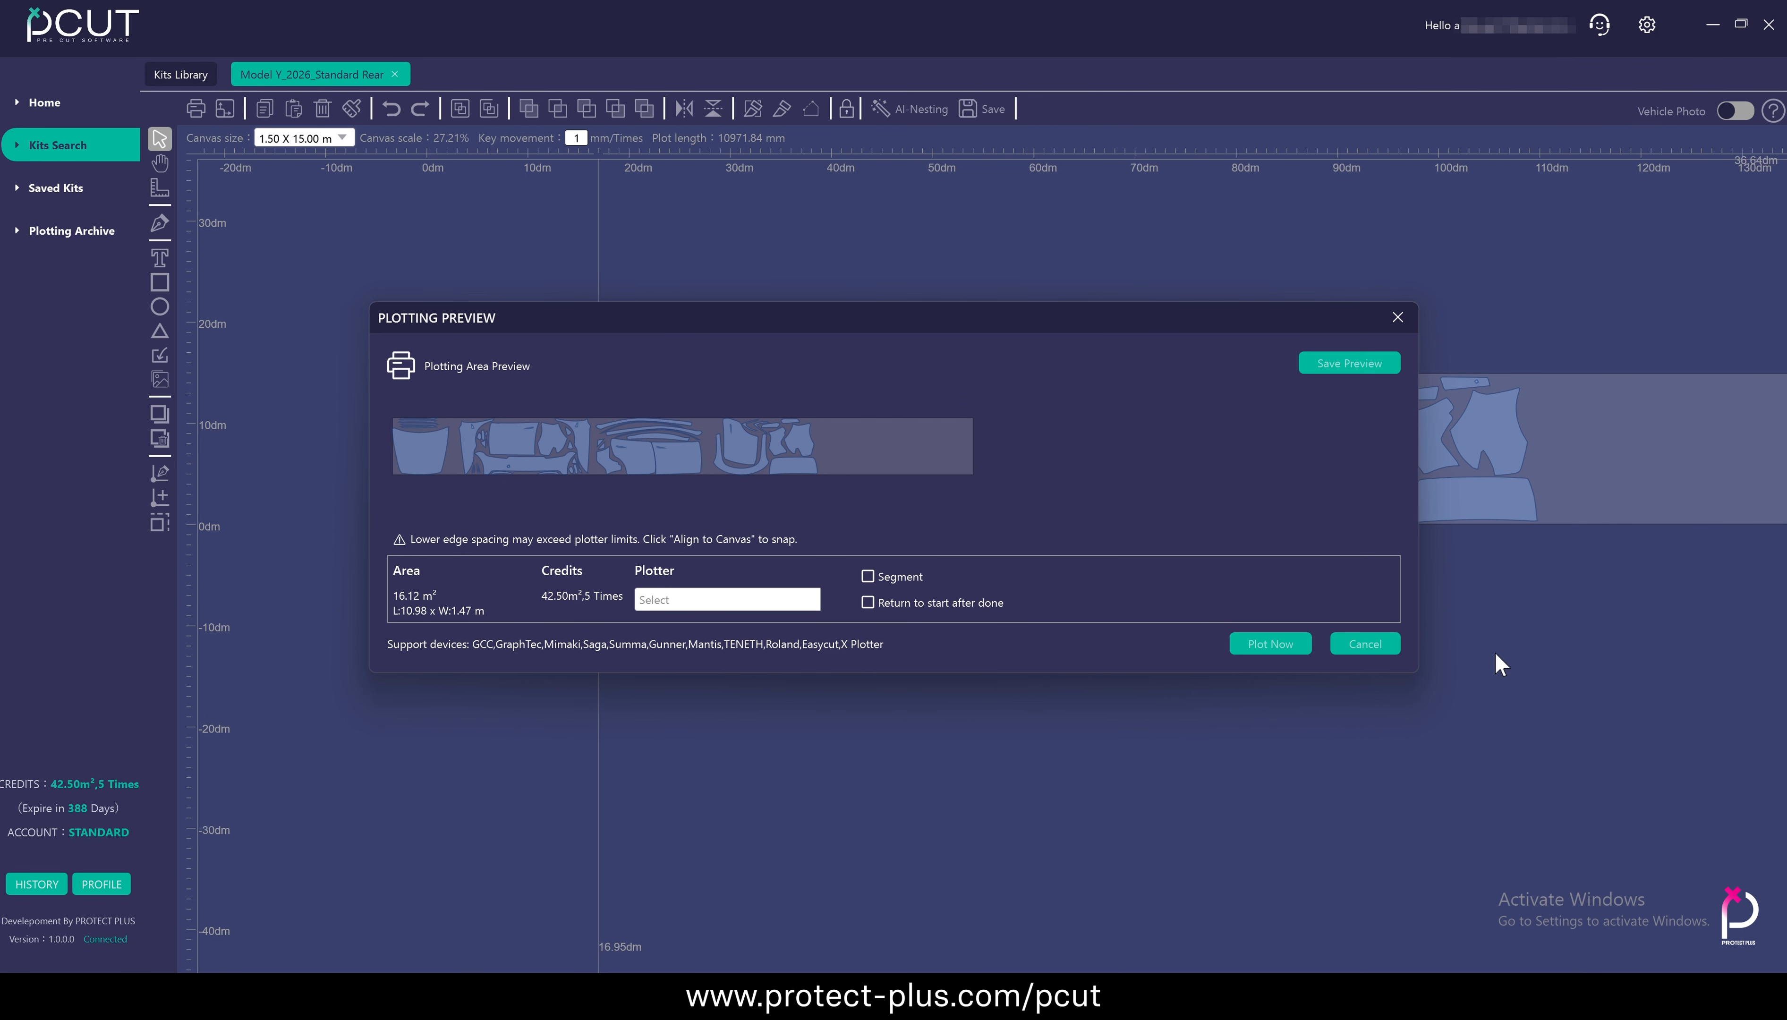
left_click(1381, 645)
Move the pair of adjoining door panels slightly down over the film's lower edge and deselect them
left_click(1051, 488)
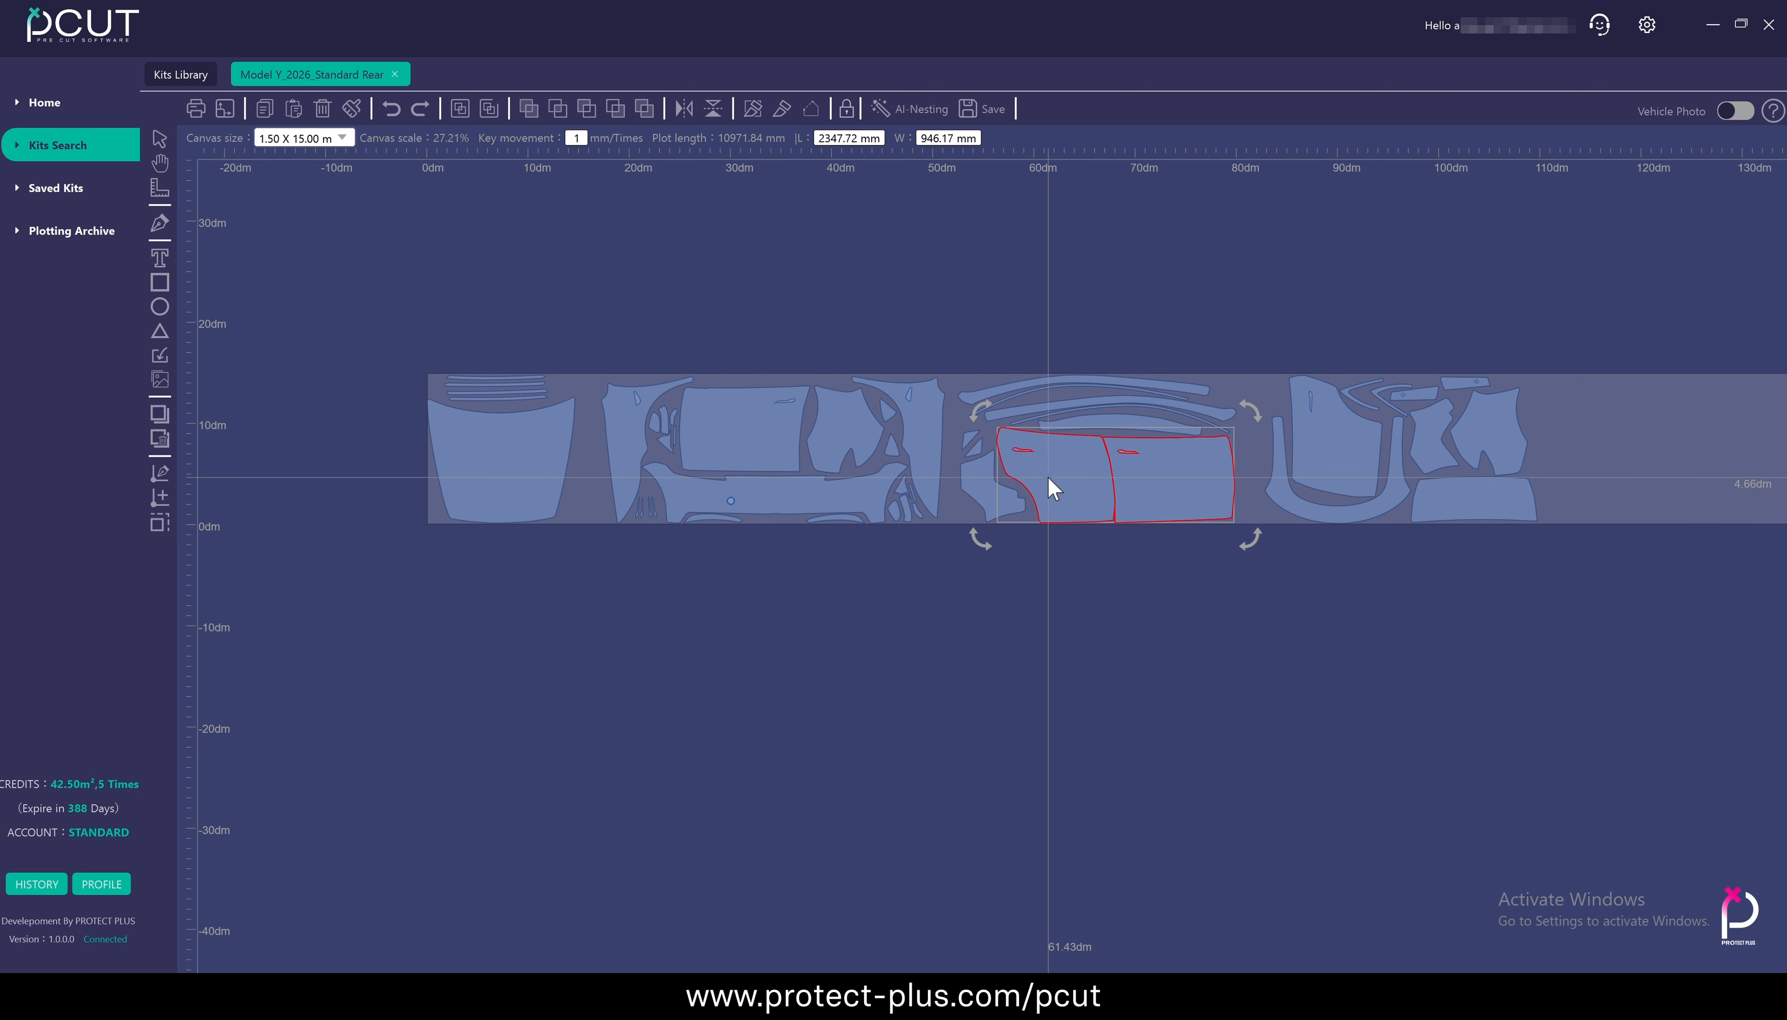
left_click_drag(1048, 477, 1048, 486)
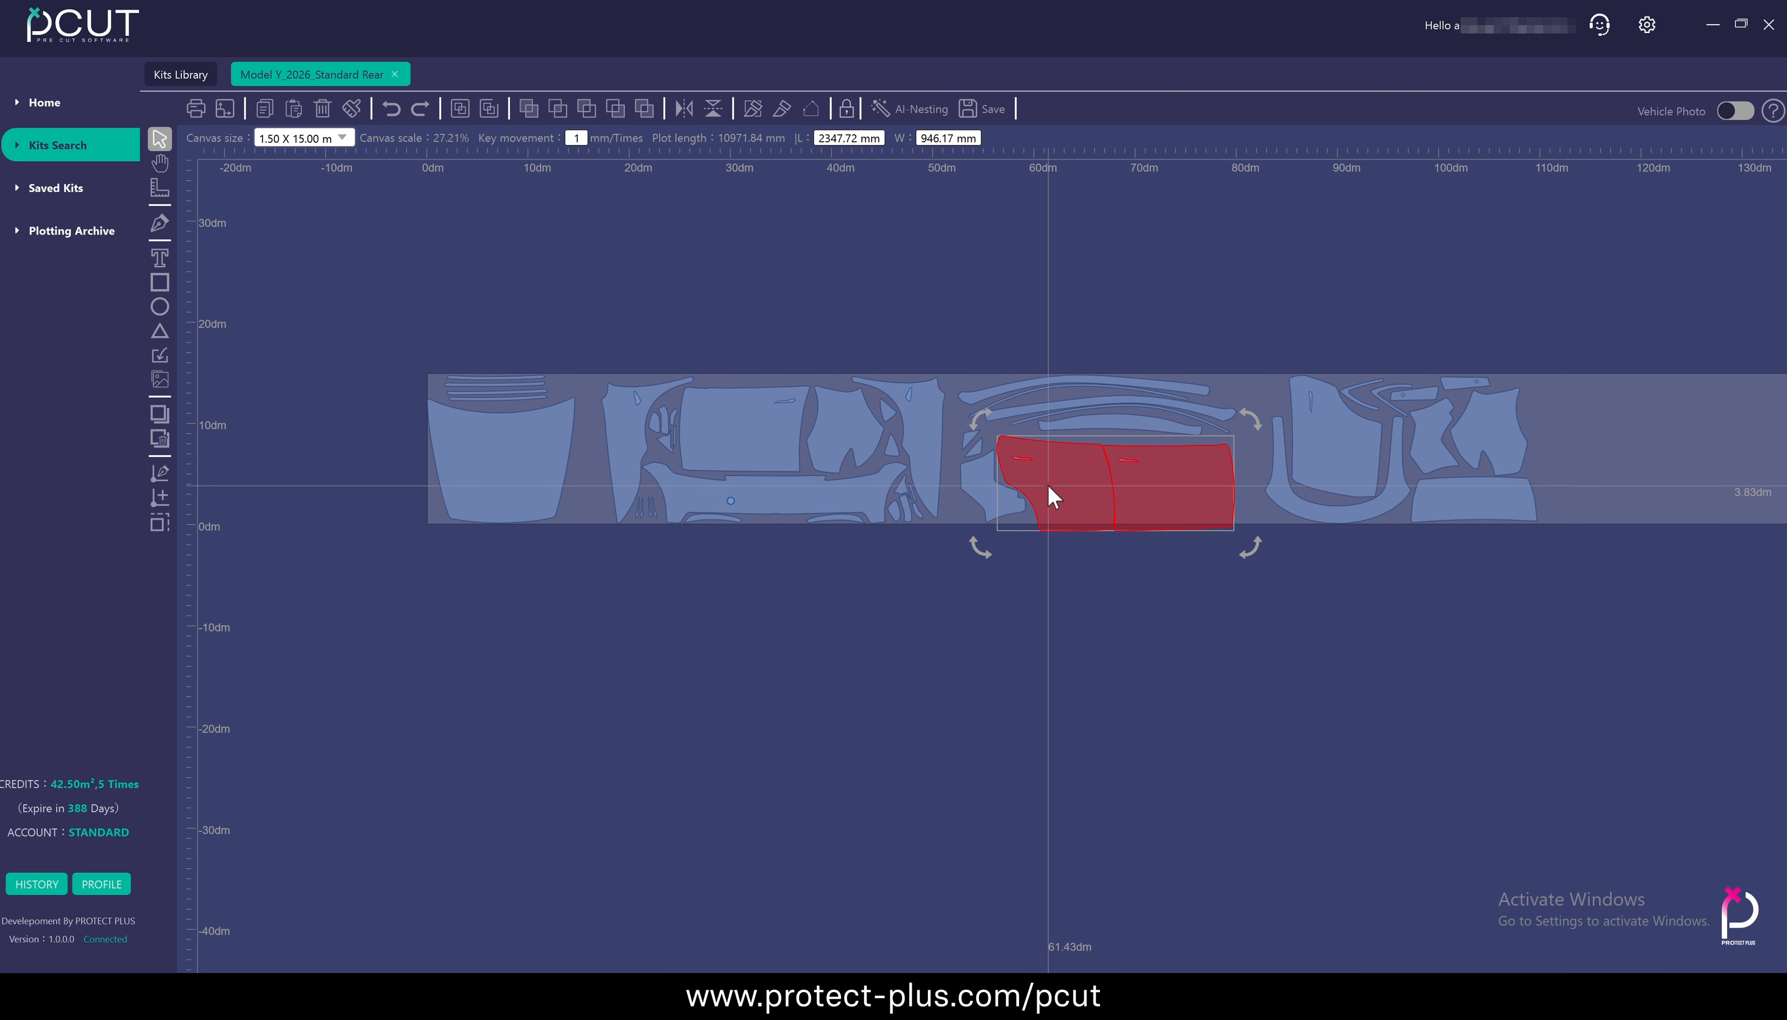
left_click(1002, 557)
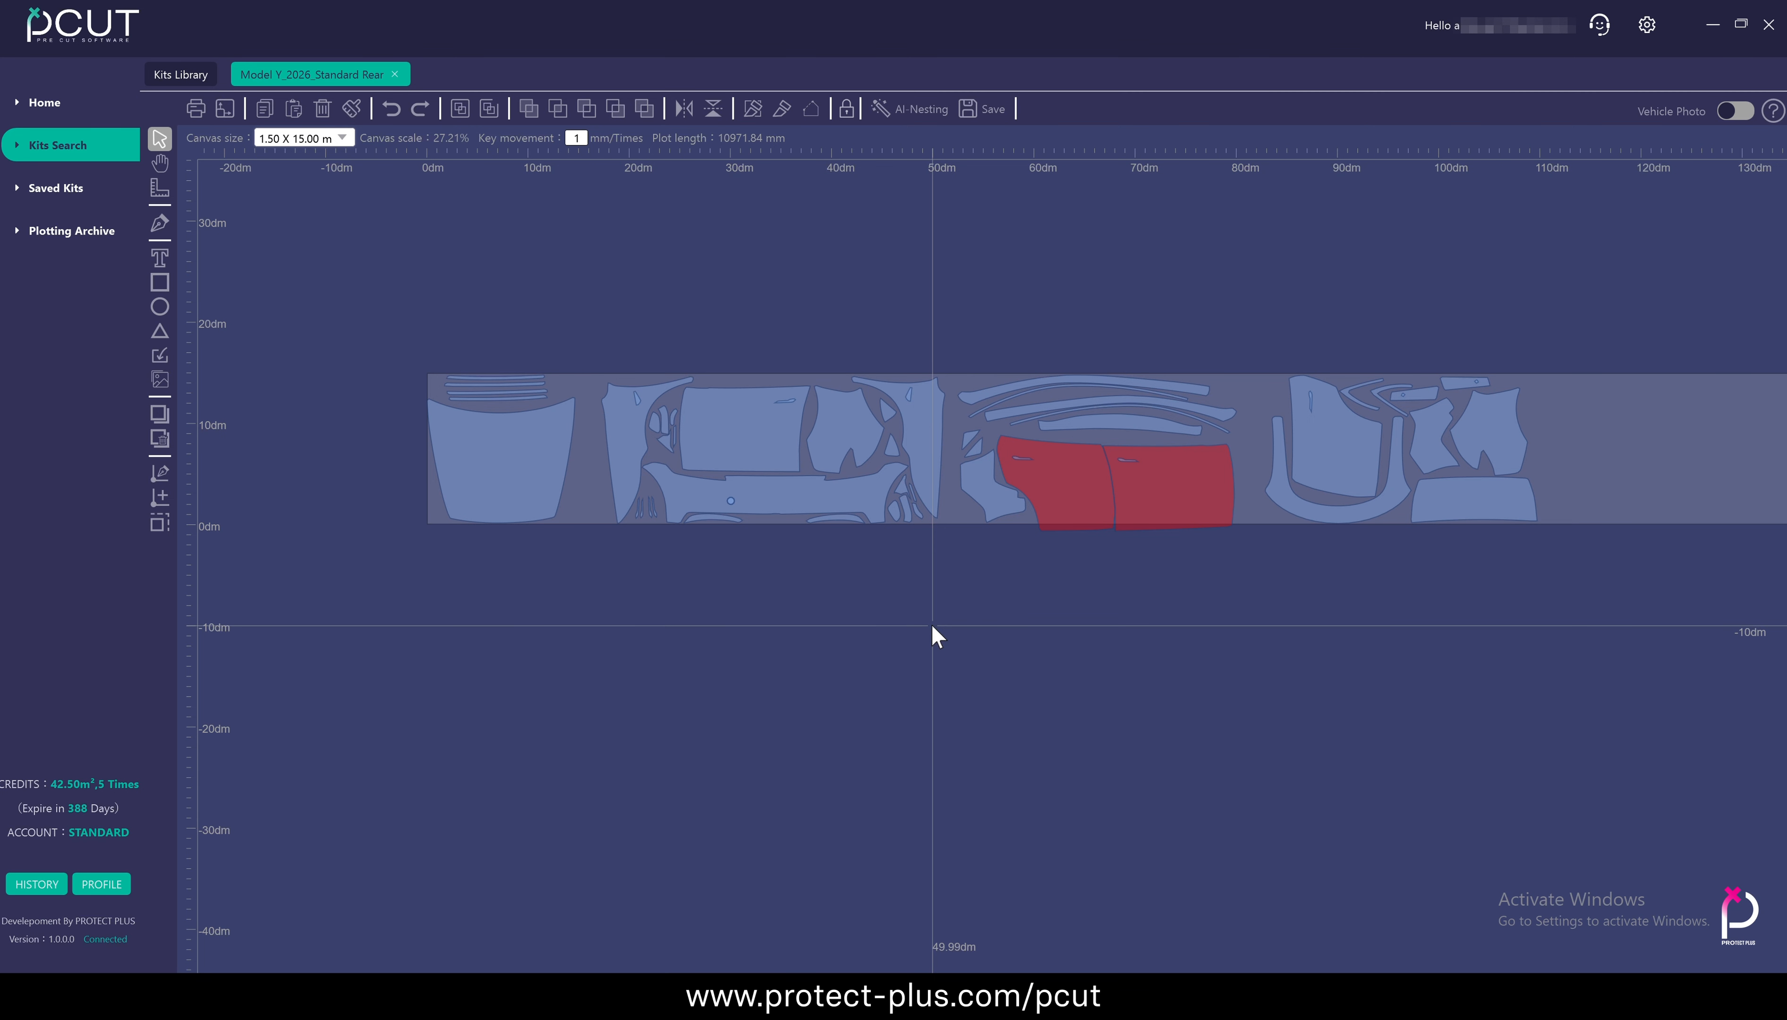
Try to open the plotting preview with the door panels over the film's lower edge, and move them back inside the film
left_click(195, 109)
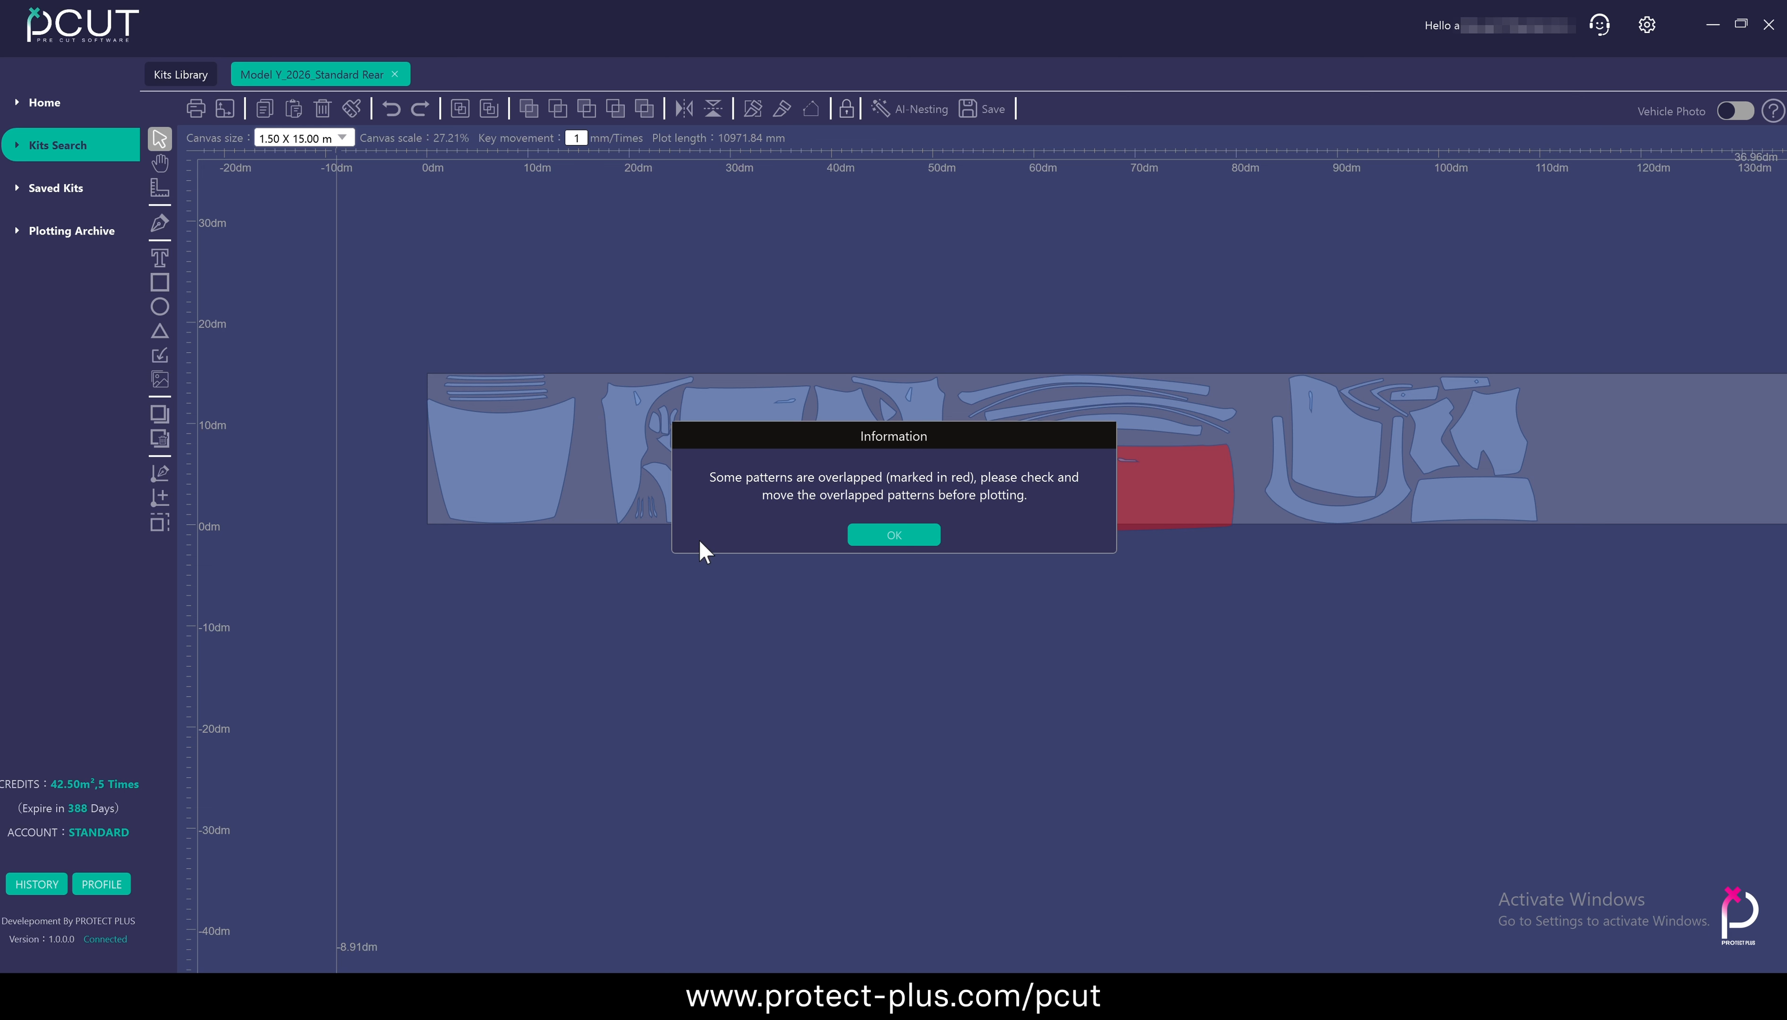
left_click(877, 537)
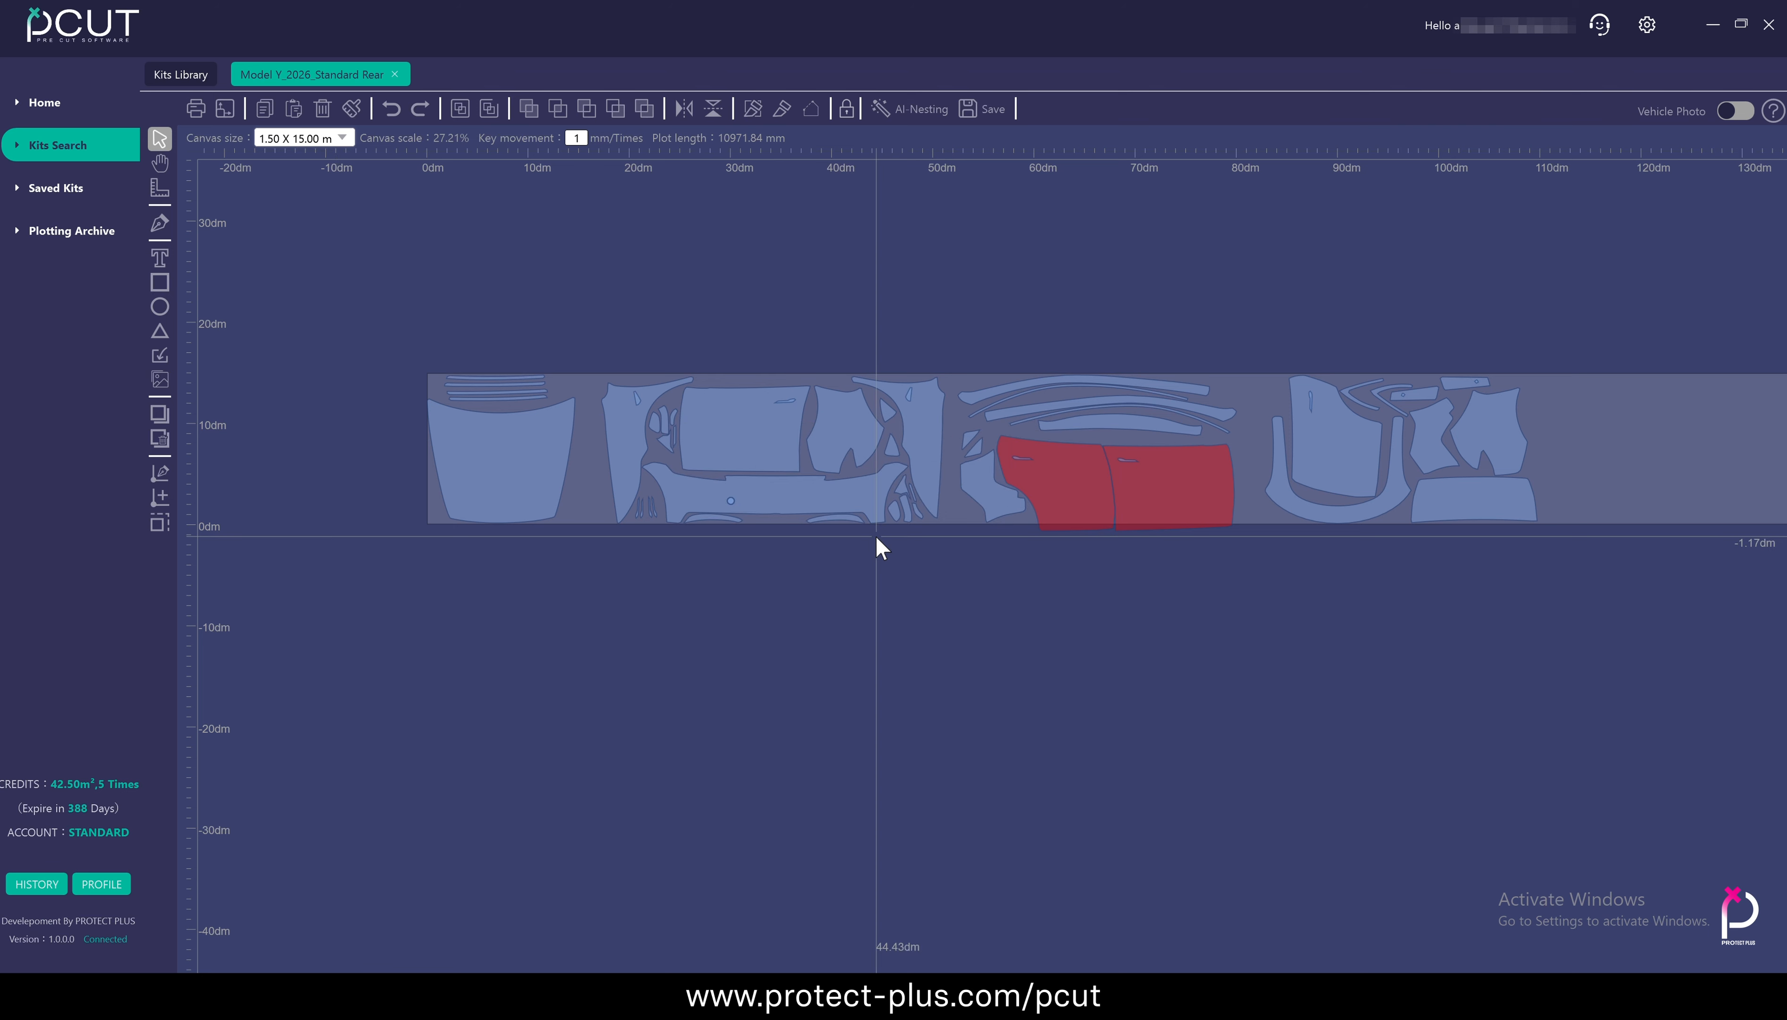
left_click(1186, 481)
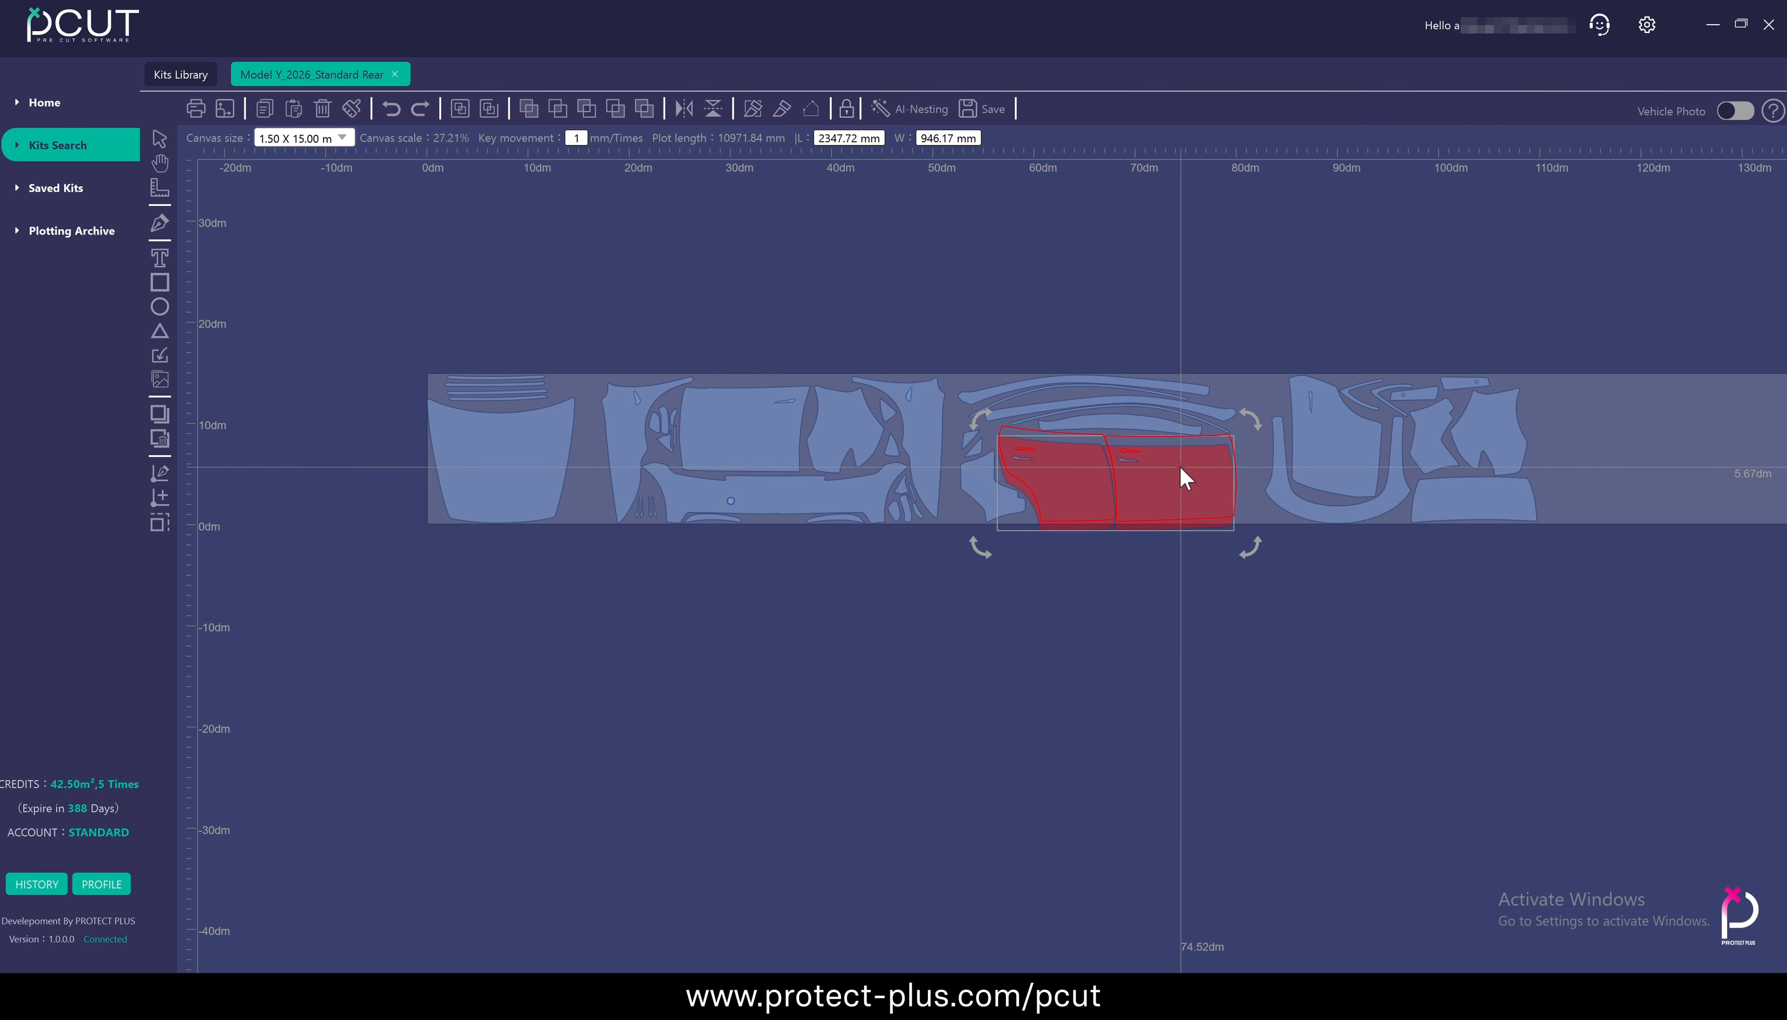
left_click(1173, 623)
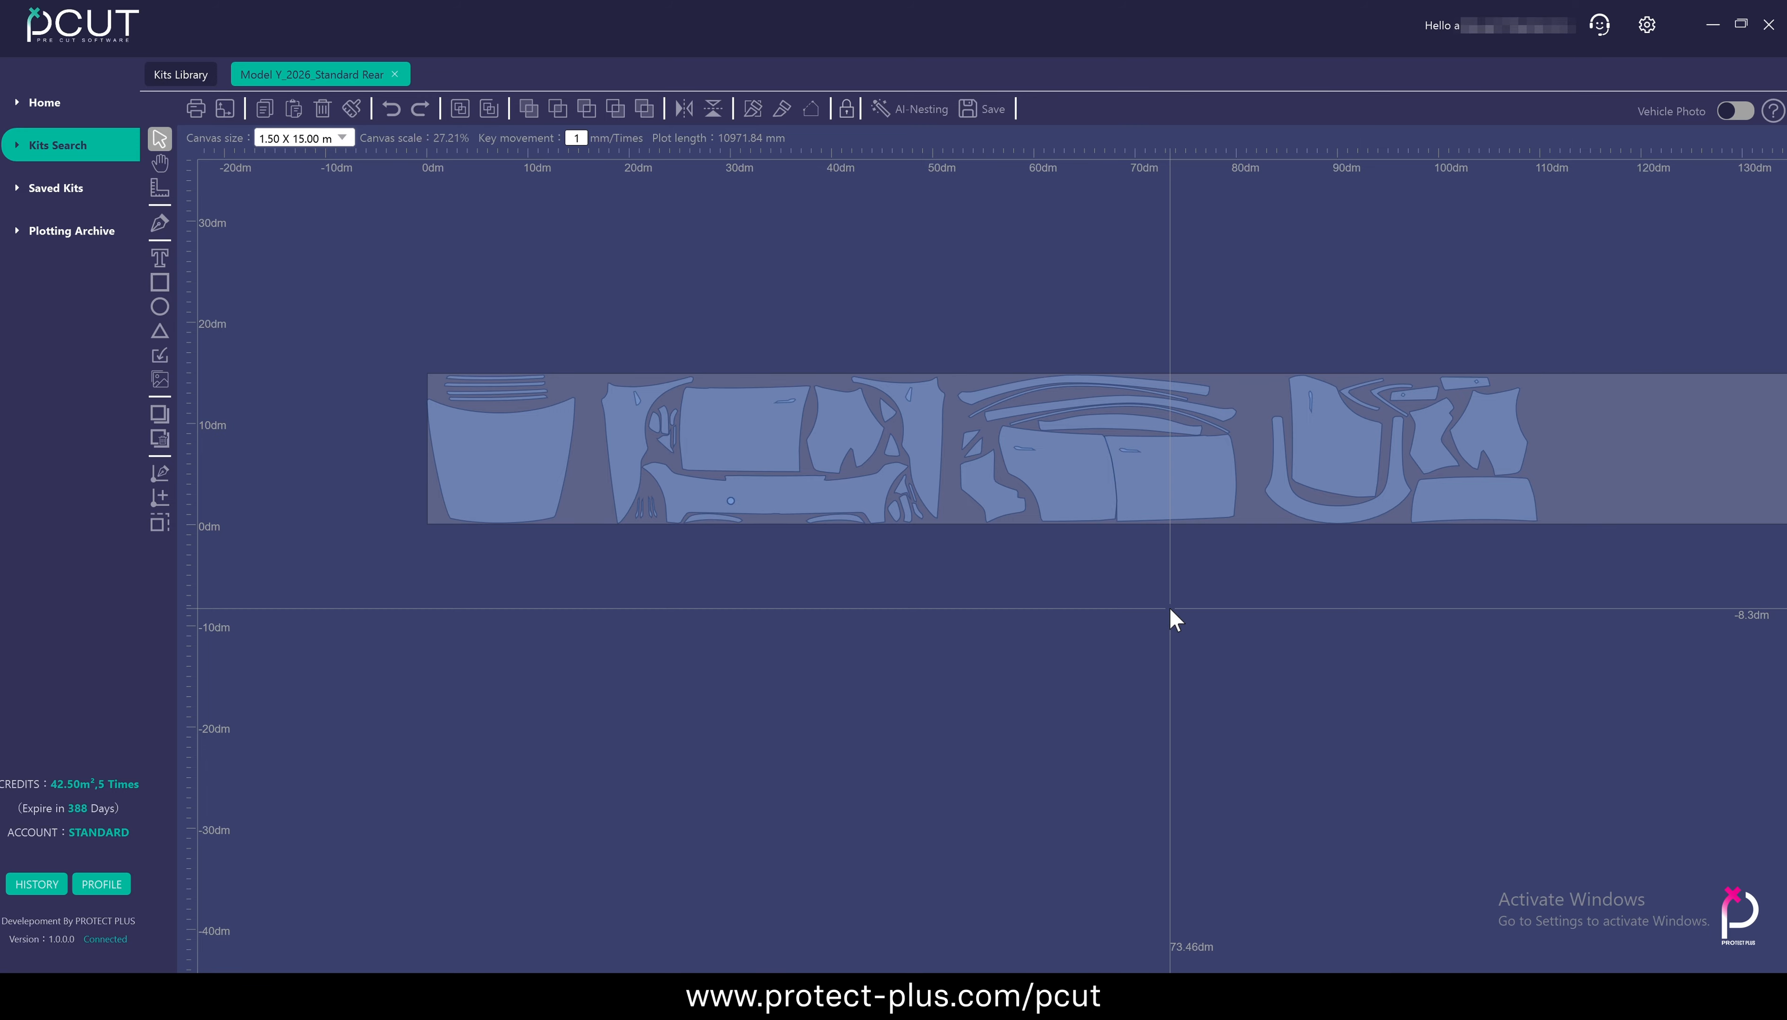
Move the door pair over the film's lower edge again and shift the wide end panel up so it overlaps its neighbour
left_click(1103, 495)
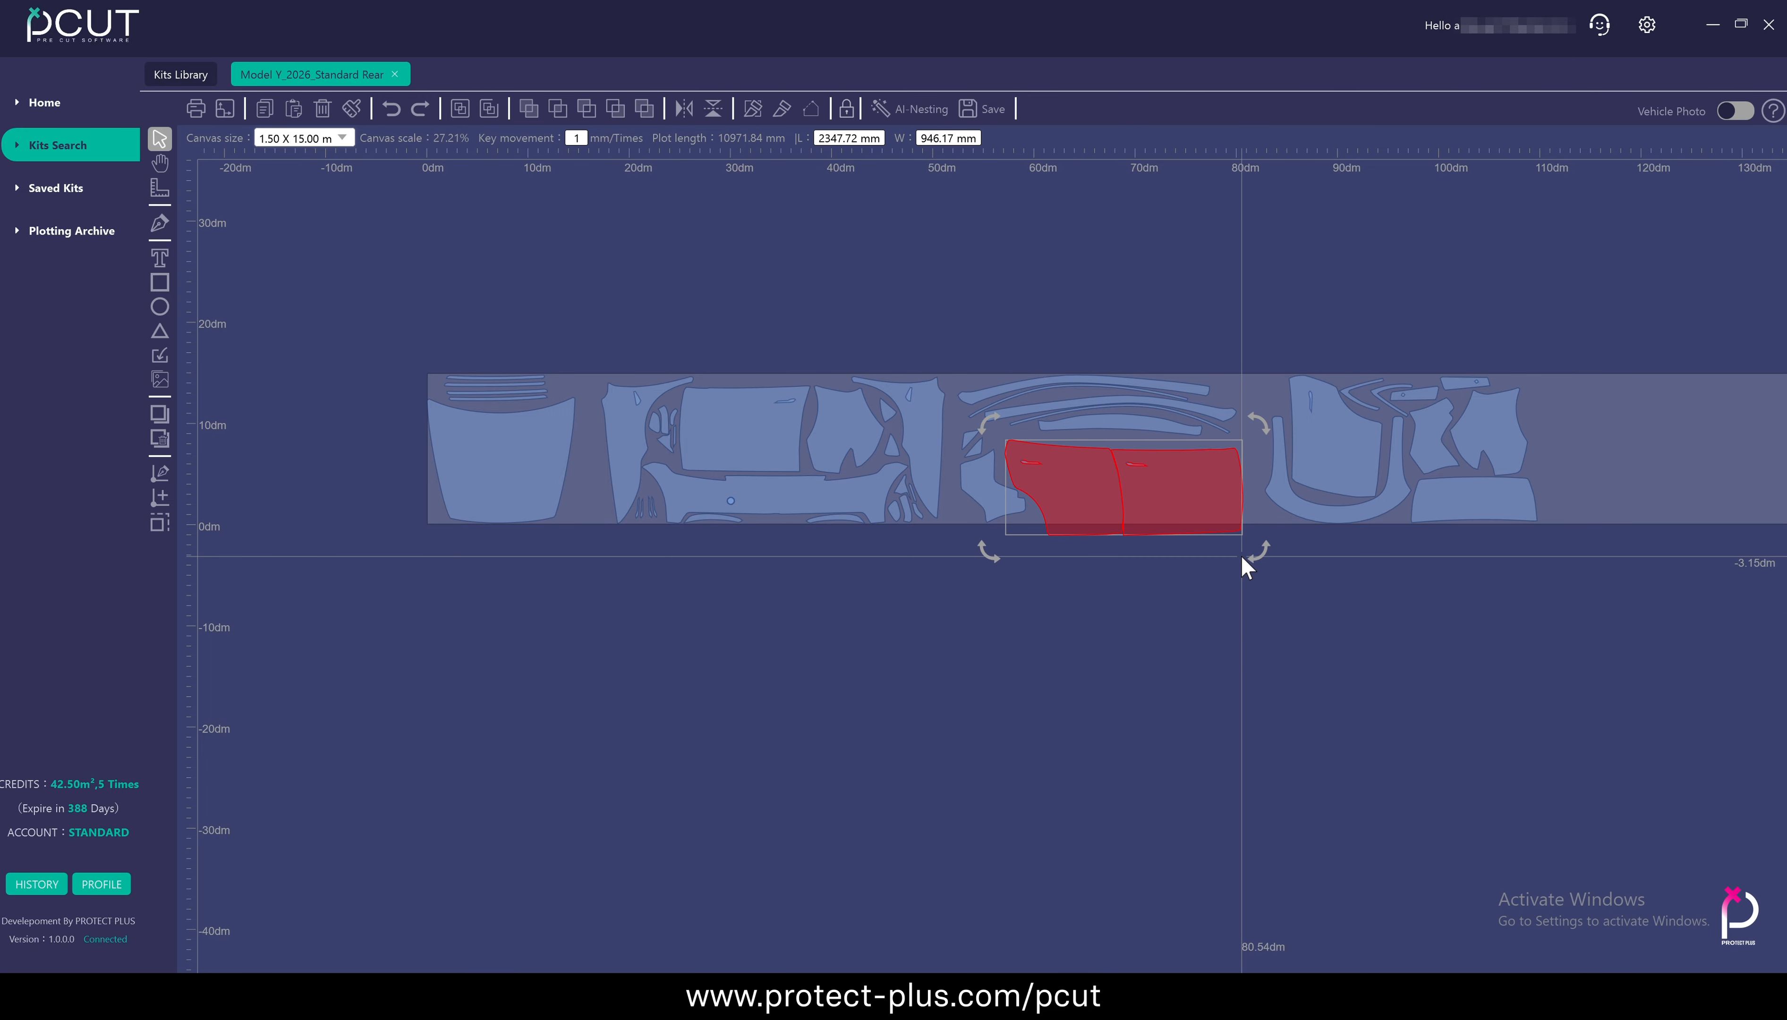
scroll(1245, 564, "up", 3)
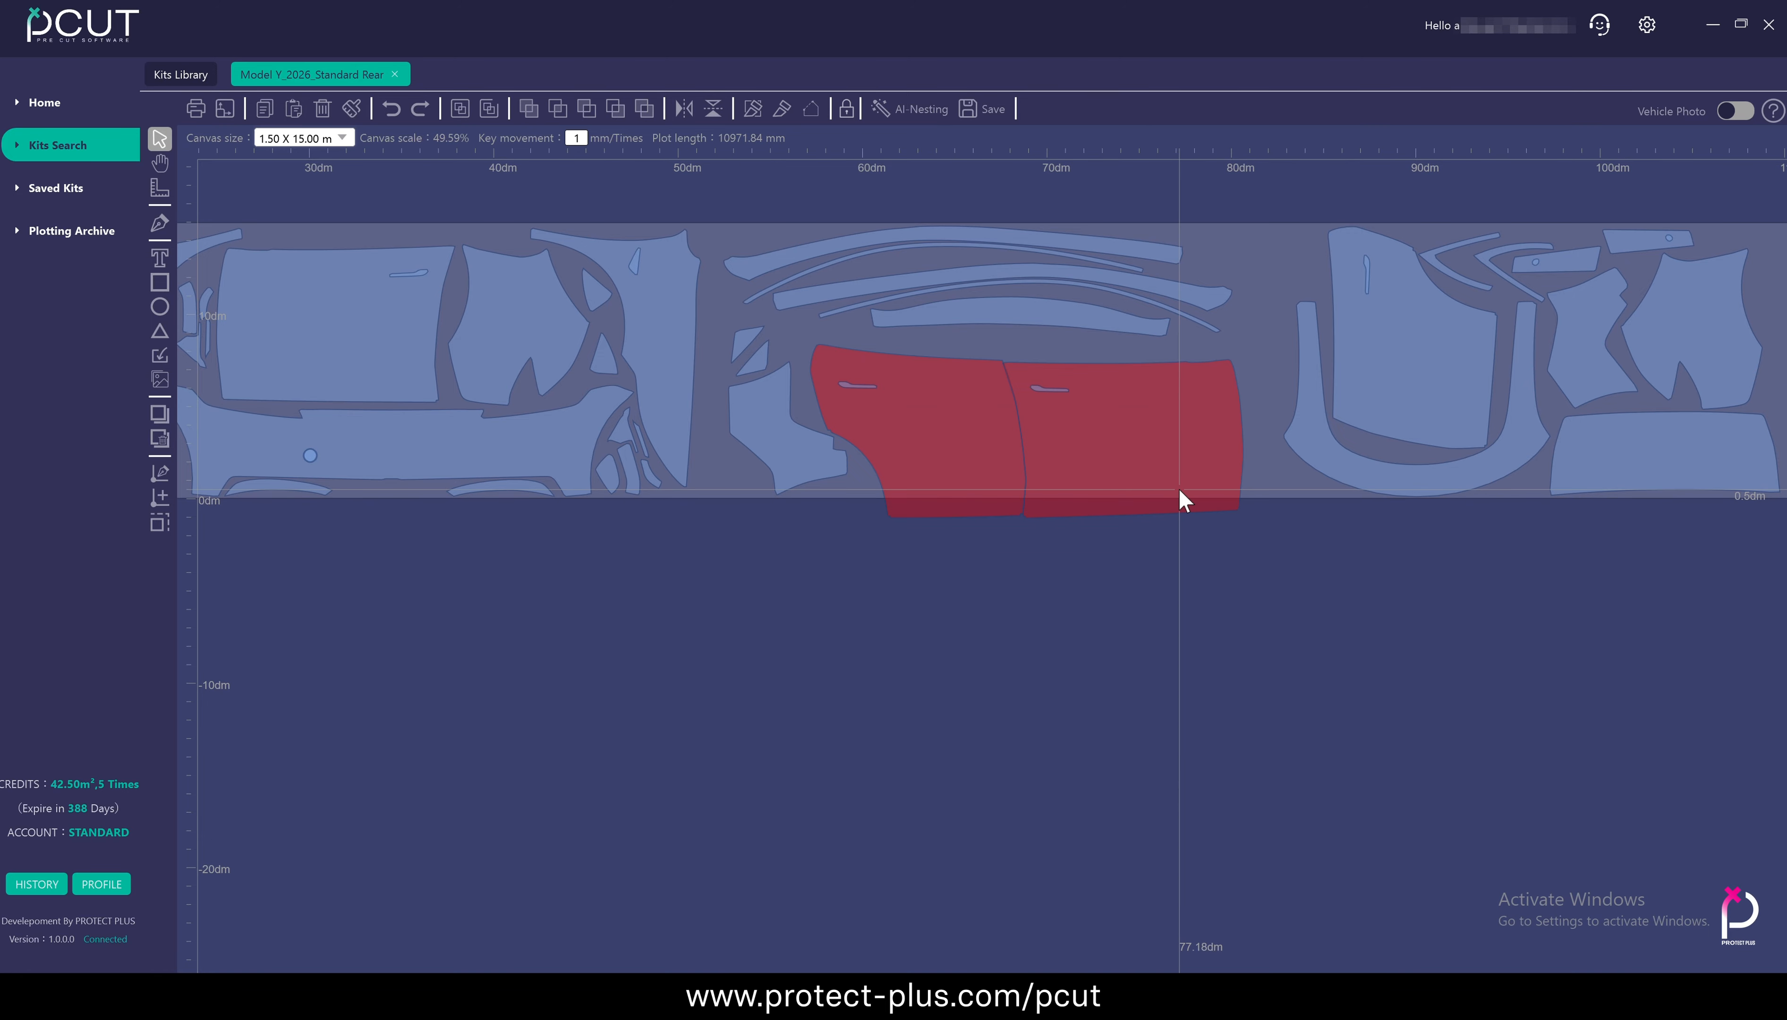
scroll(1096, 543, "up", 1)
scroll(1095, 544, "down", 3)
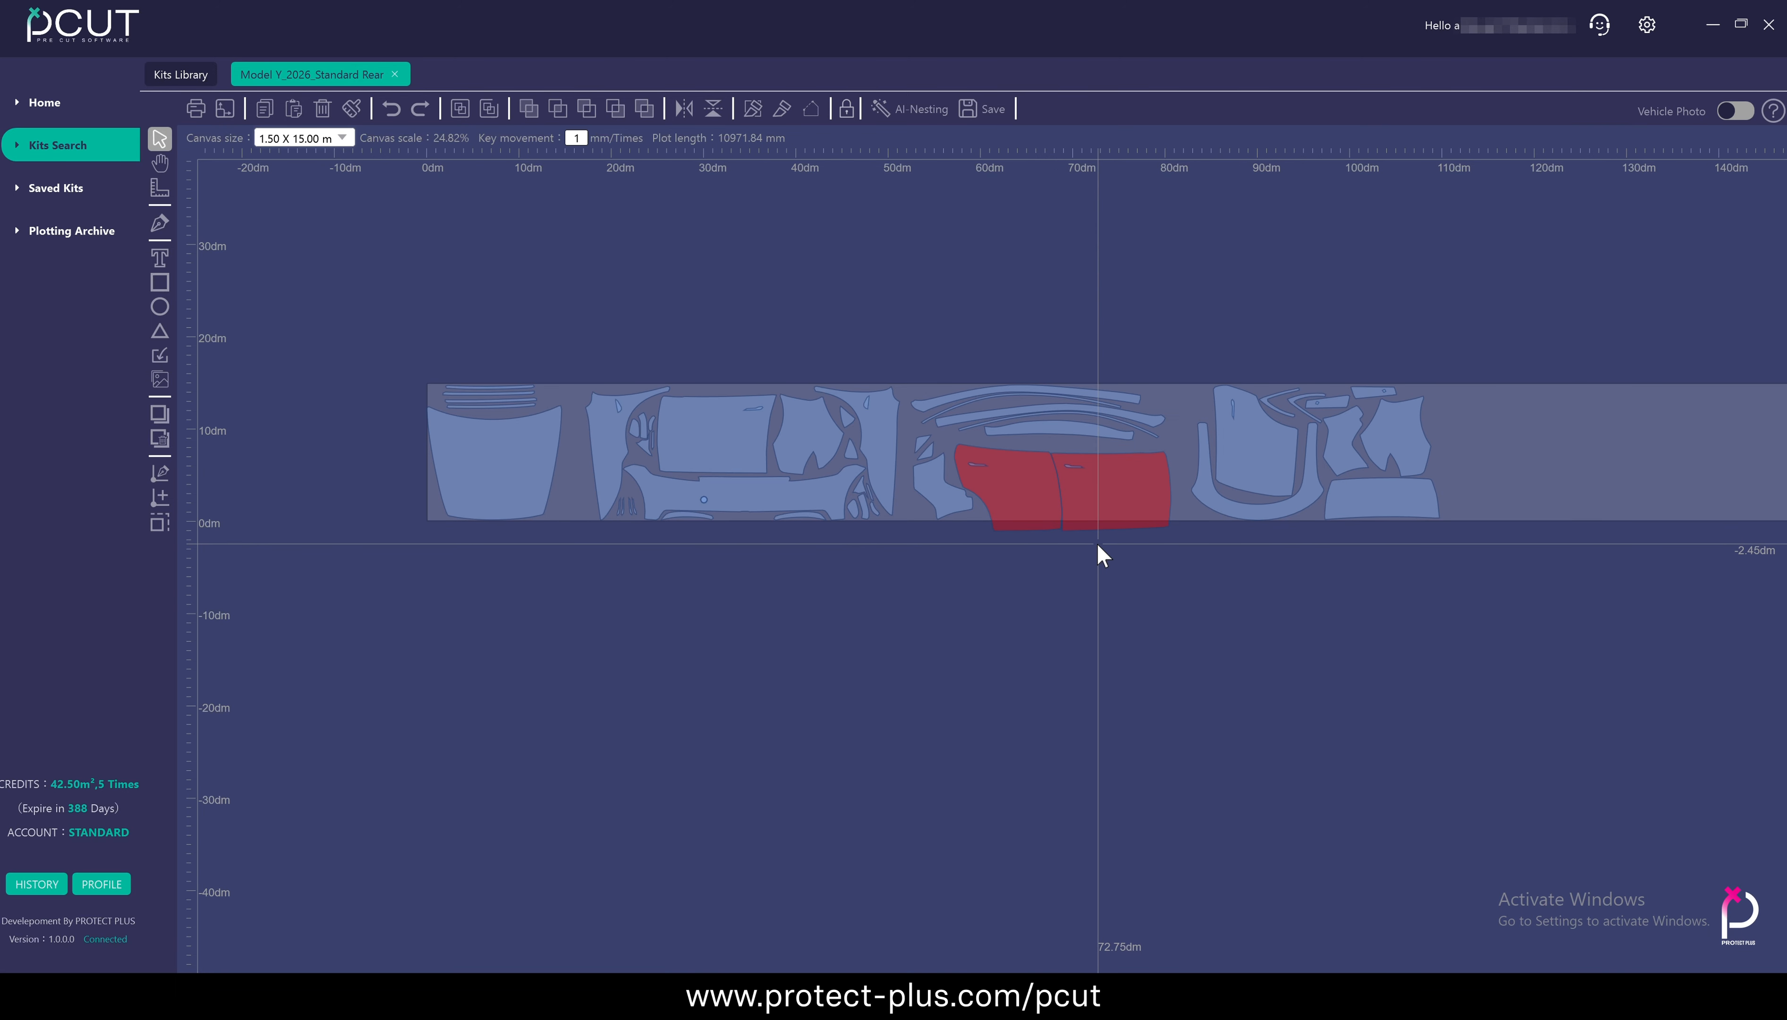
scroll(1517, 426, "up", 3)
left_click_drag(1211, 637, 1269, 619)
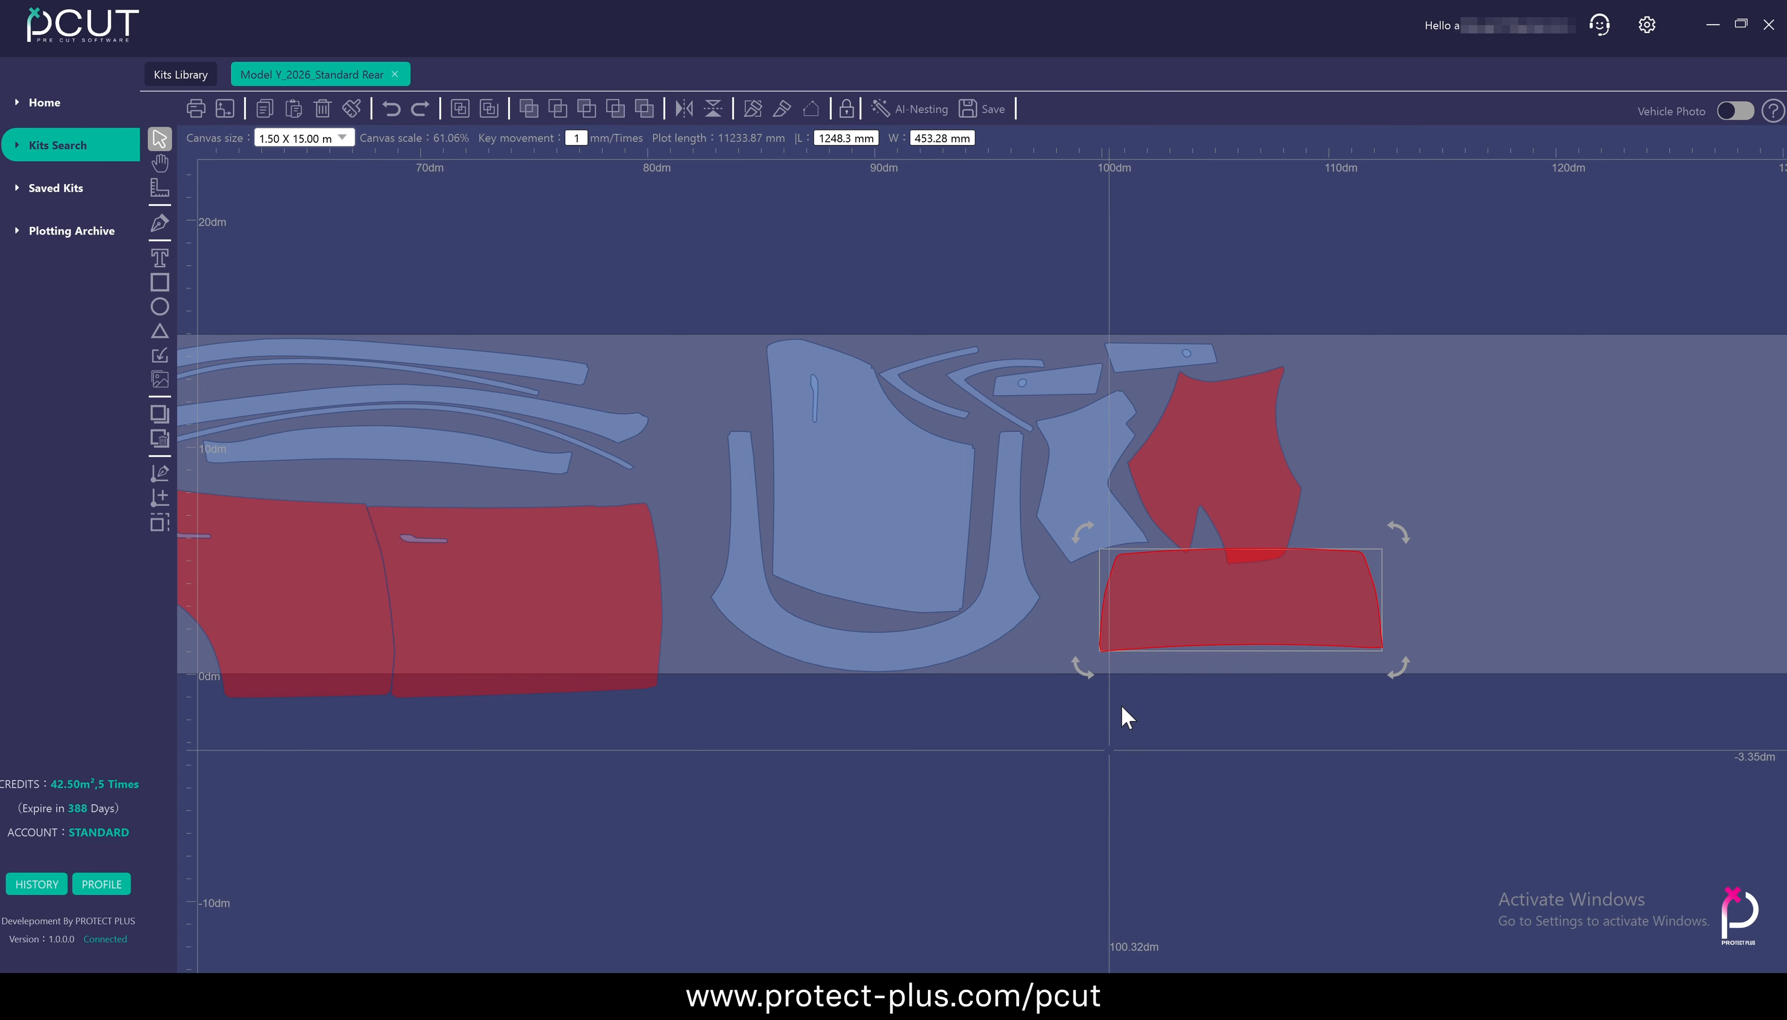
scroll(1249, 551, "up", 4)
scroll(1249, 549, "down", 6)
scroll(989, 589, "up", 1)
Move the door pair back inside the film and separate the wide end panel from the panel above it
left_click(1173, 604)
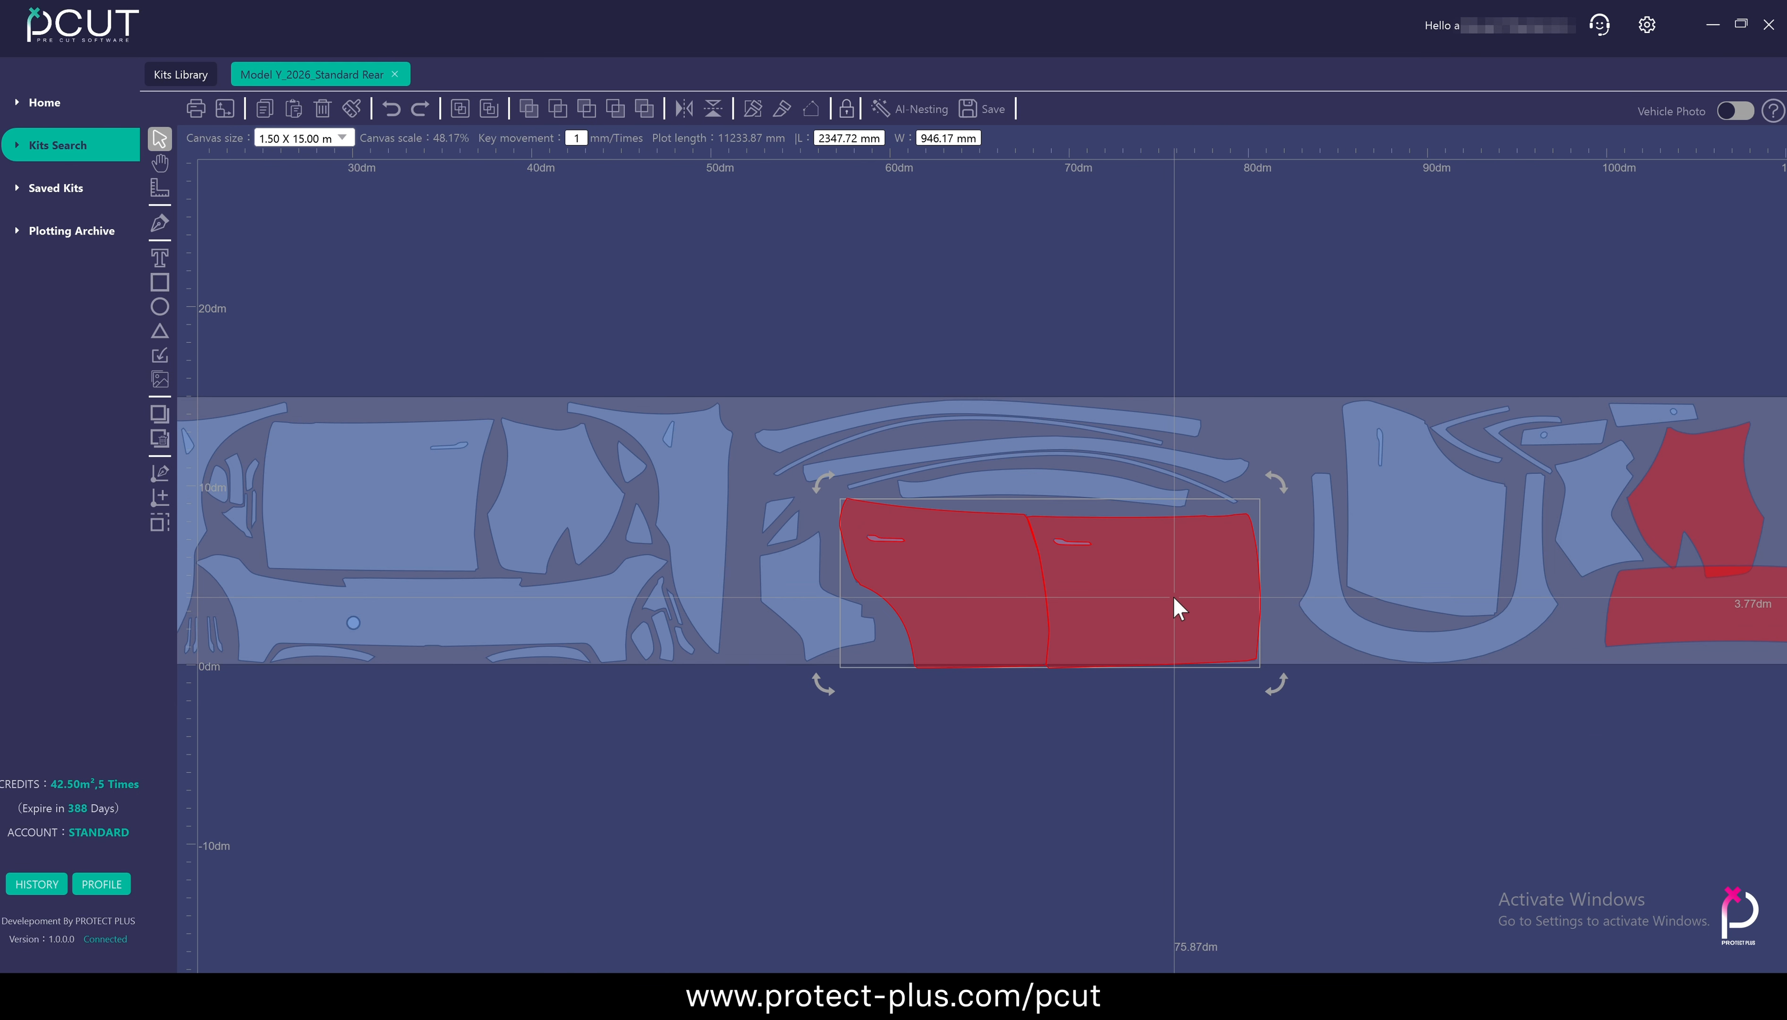
left_click_drag(1149, 739, 725, 762)
left_click_drag(1292, 641, 1274, 656)
left_click_drag(1441, 567, 1688, 549)
scroll(1218, 681, "down", 4)
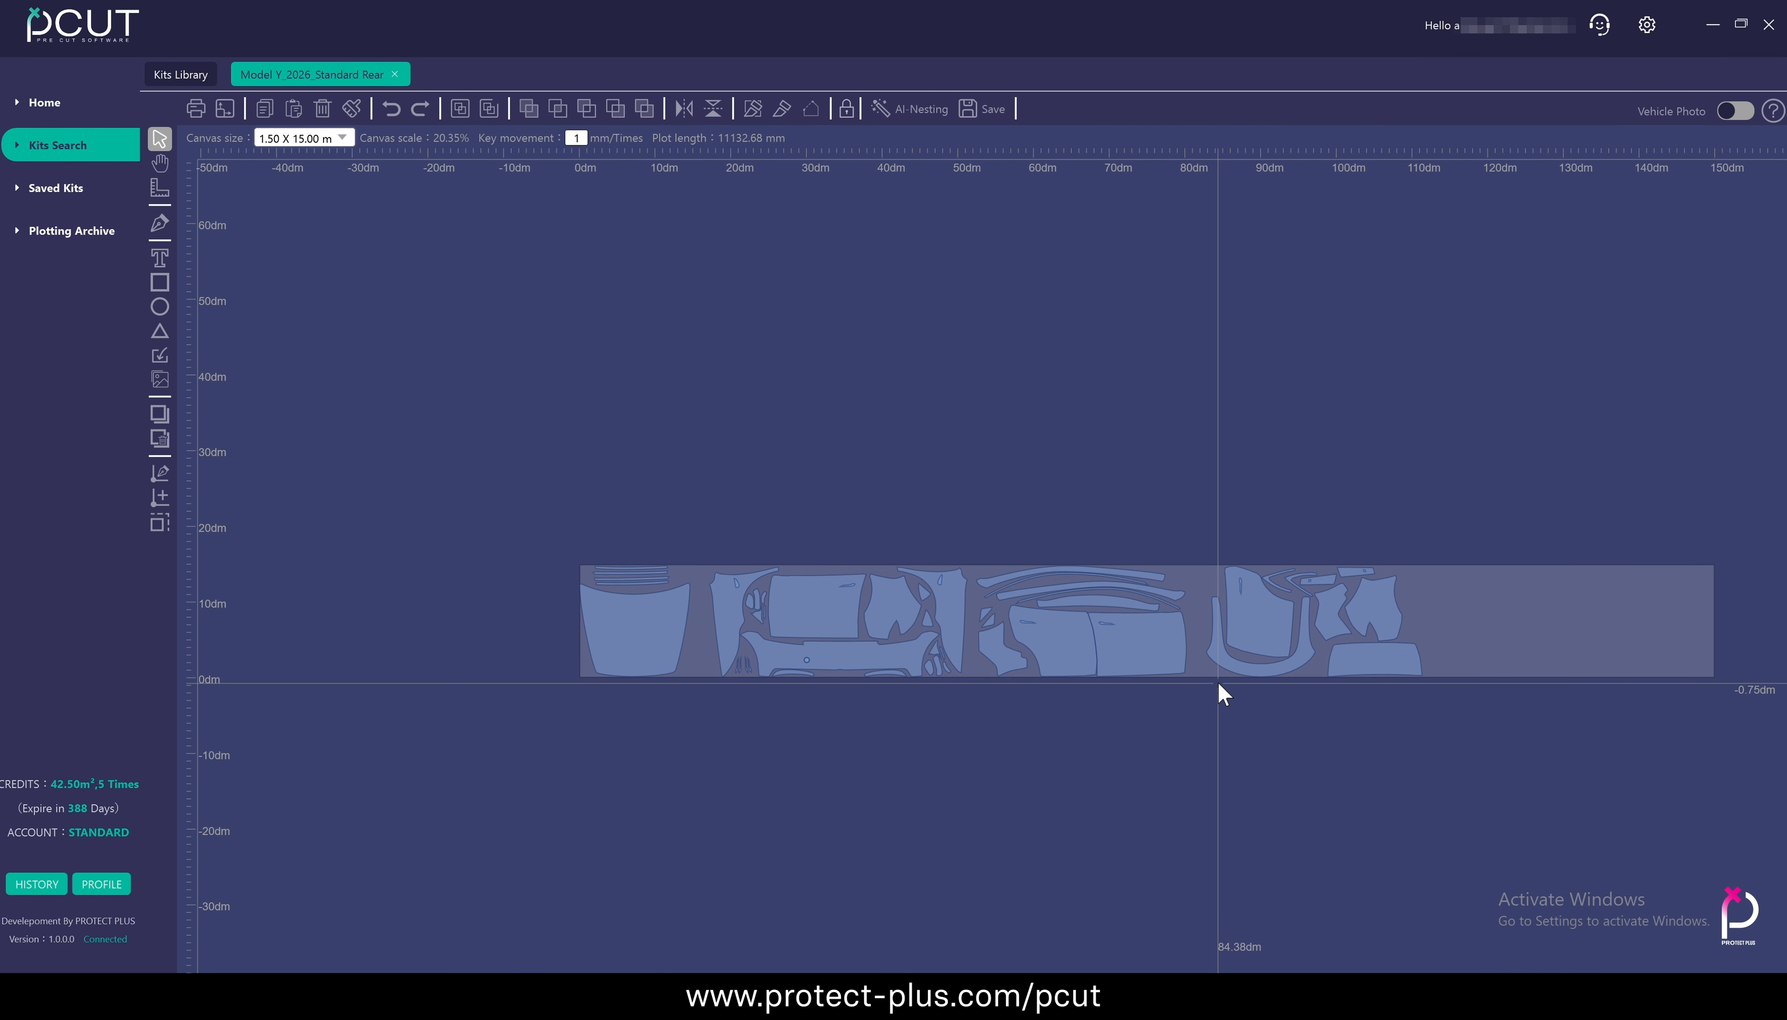
Open the plotting preview and check the list of available plotters
left_click(196, 108)
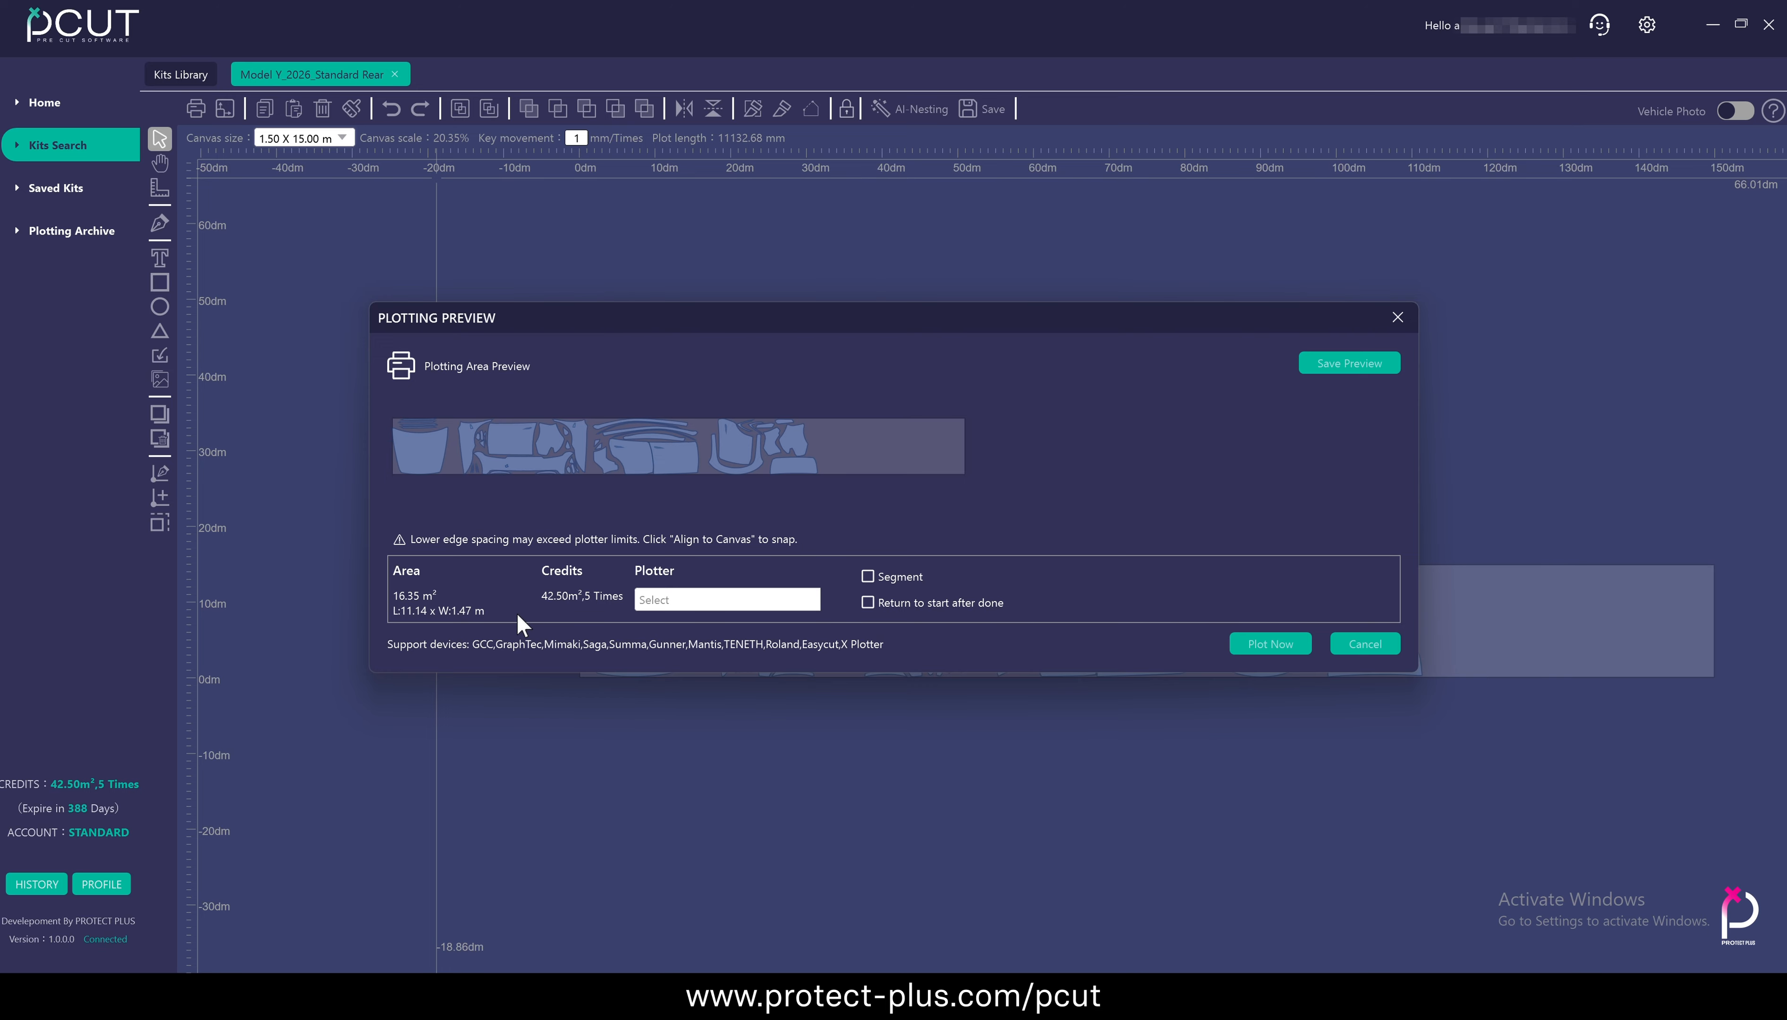
left_click(702, 602)
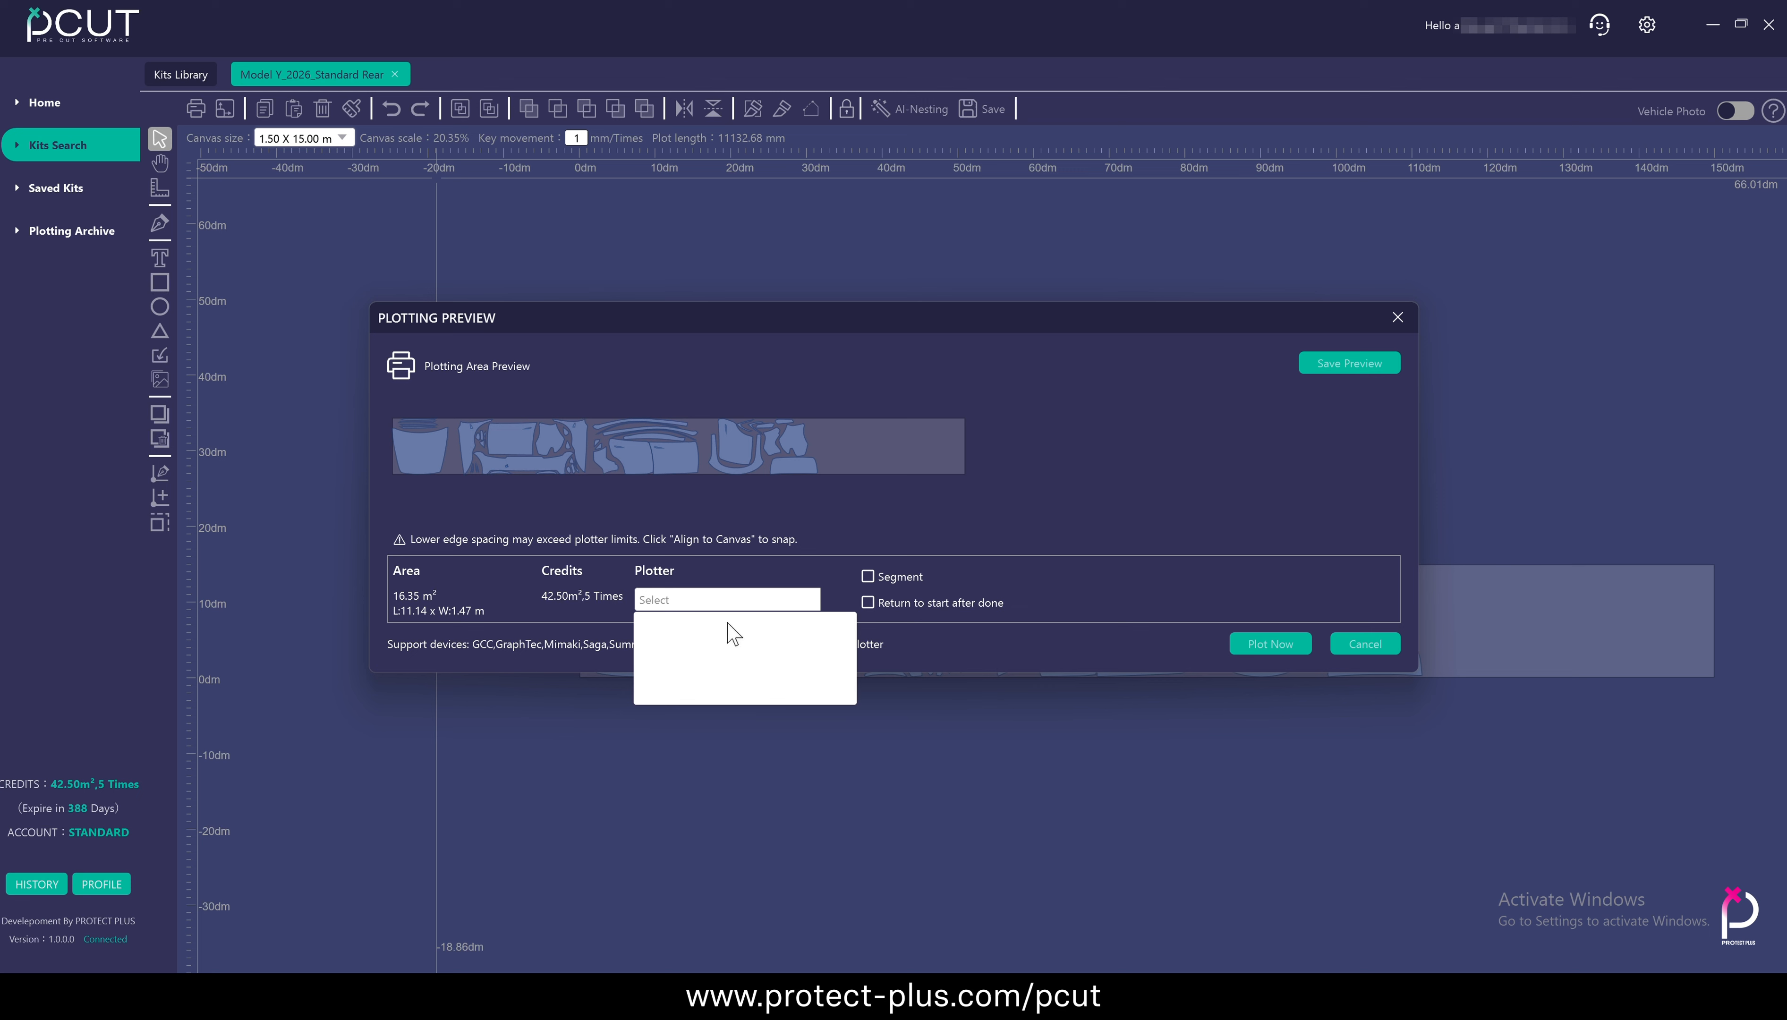
left_click(697, 604)
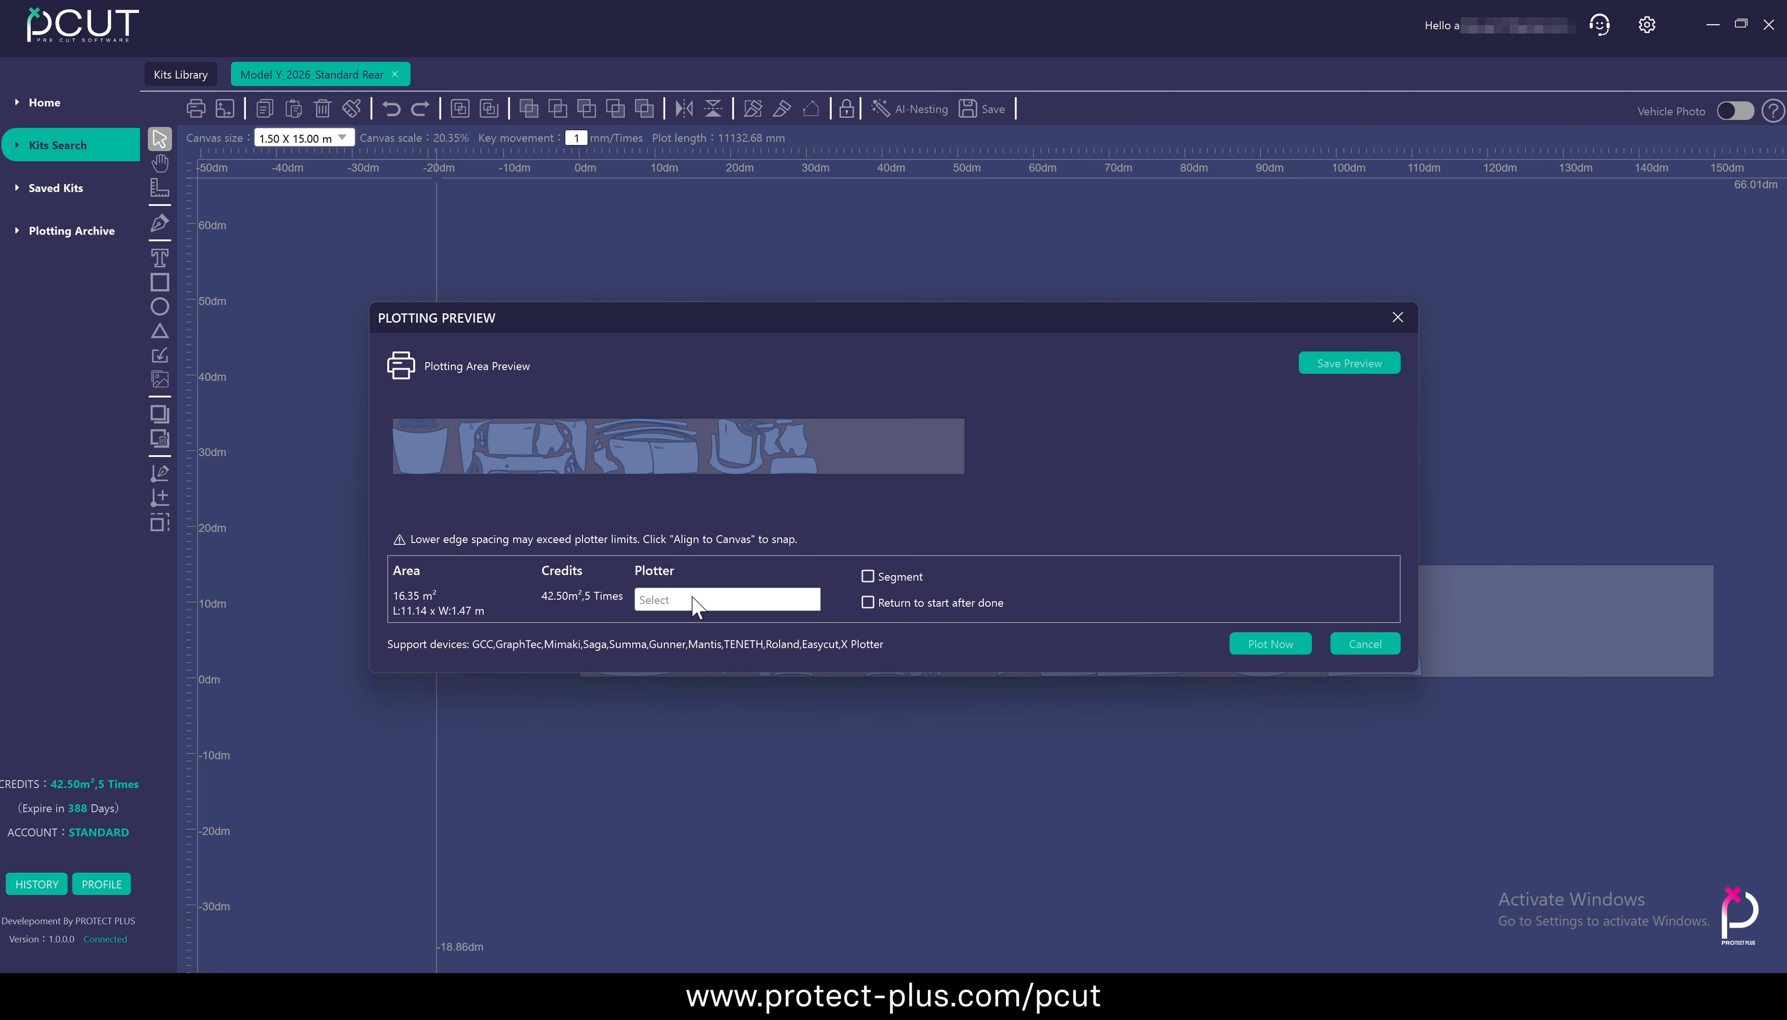
Turn on the Segment option and enter a segment length of 100 mm
left_click(868, 575)
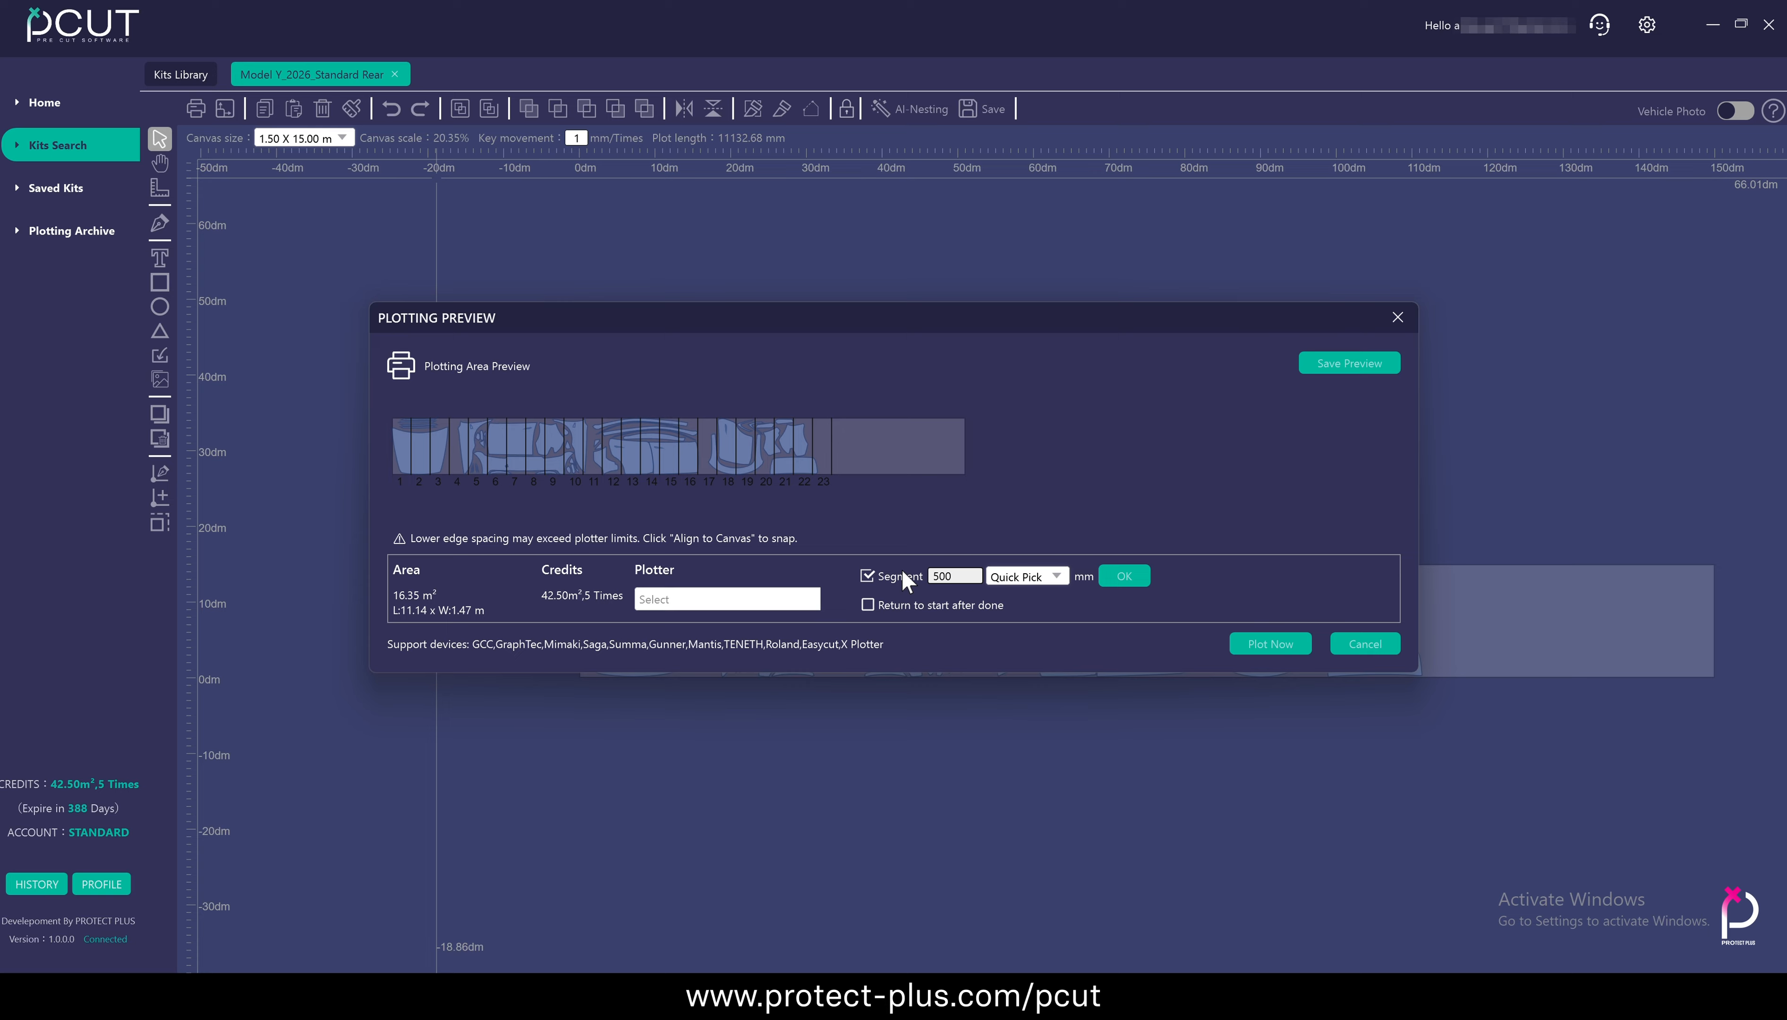
double_click(958, 576)
type("100")
Try the Quick Pick segment lengths of 500, 800 and 1000 mm in the plotting preview
left_click(1042, 573)
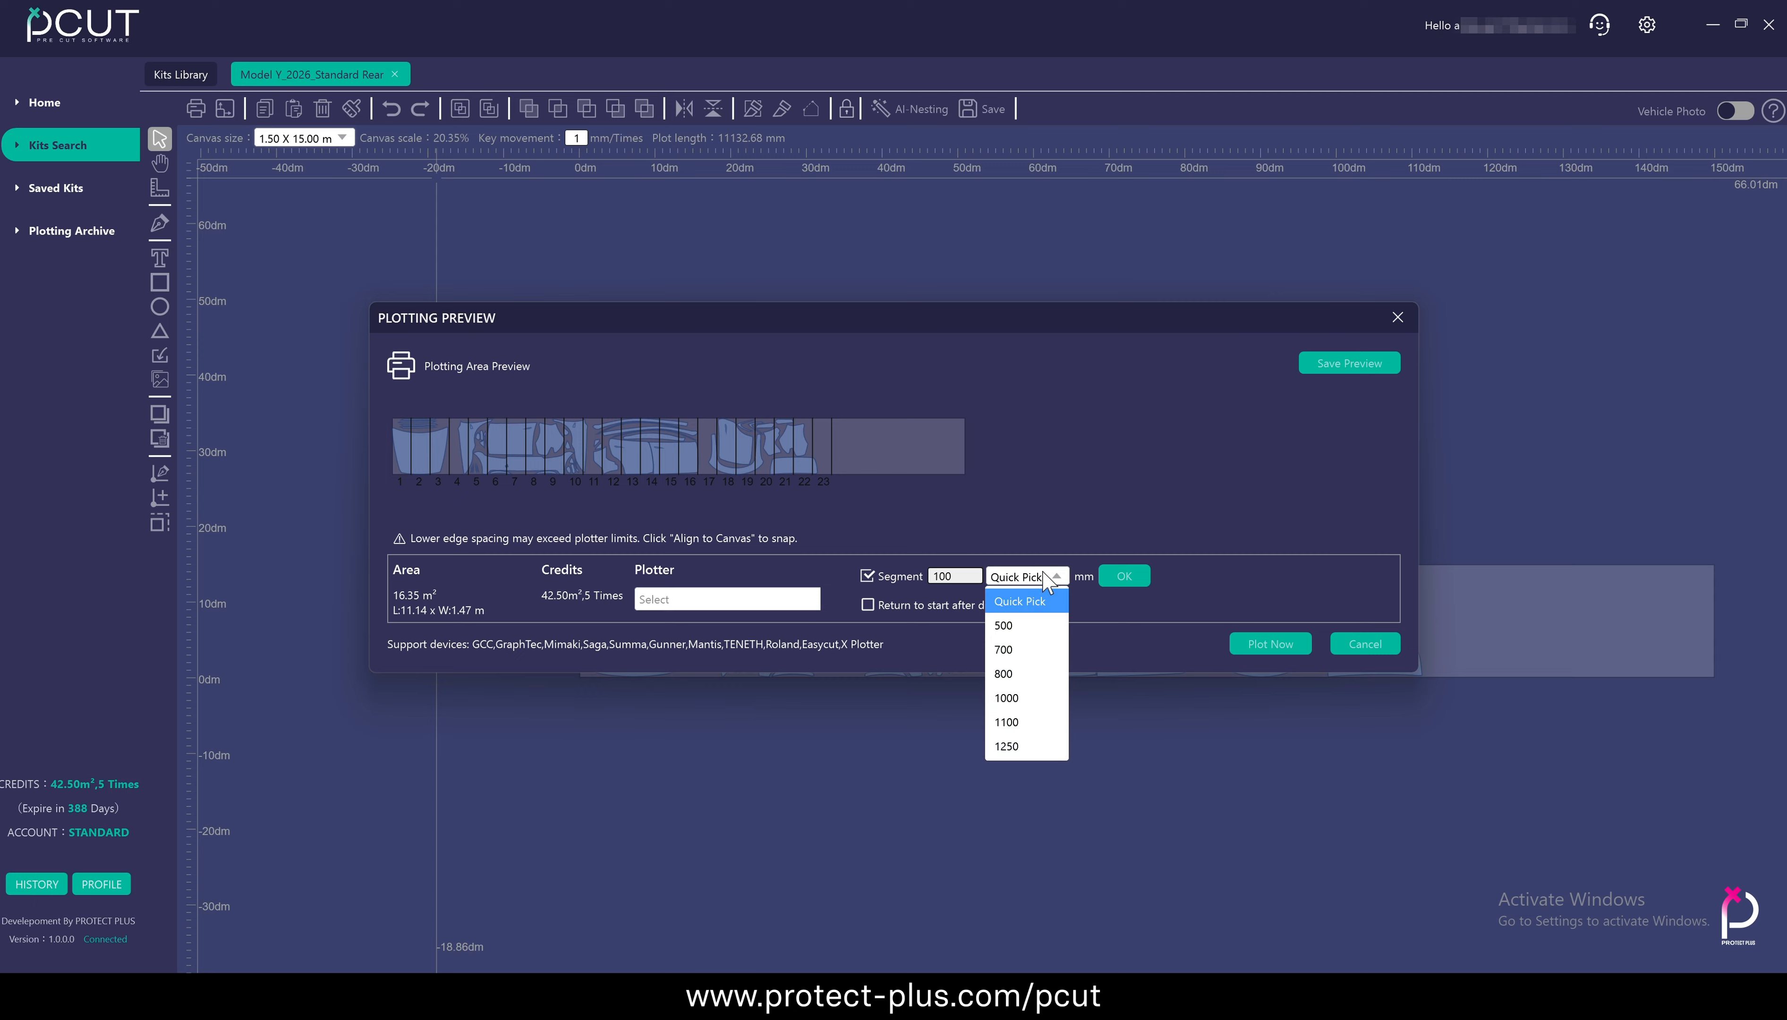
left_click(1039, 598)
left_click(1047, 579)
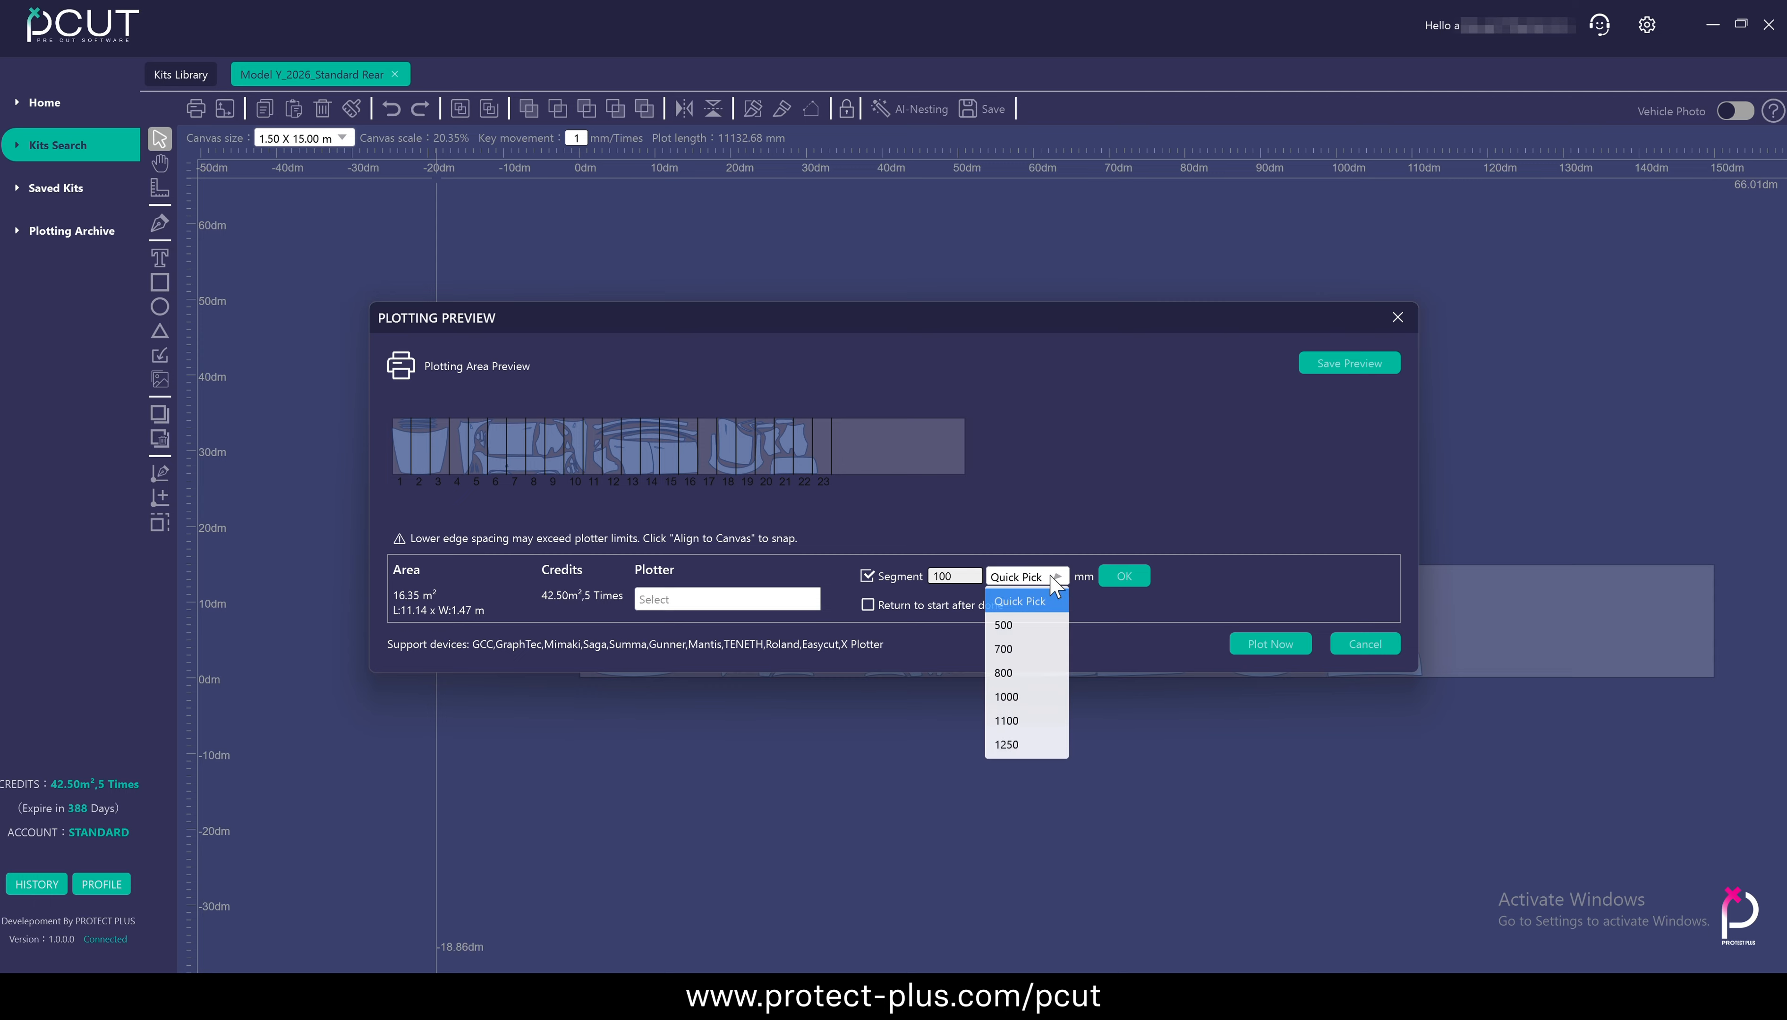
left_click(1025, 625)
left_click(1057, 577)
left_click(1035, 671)
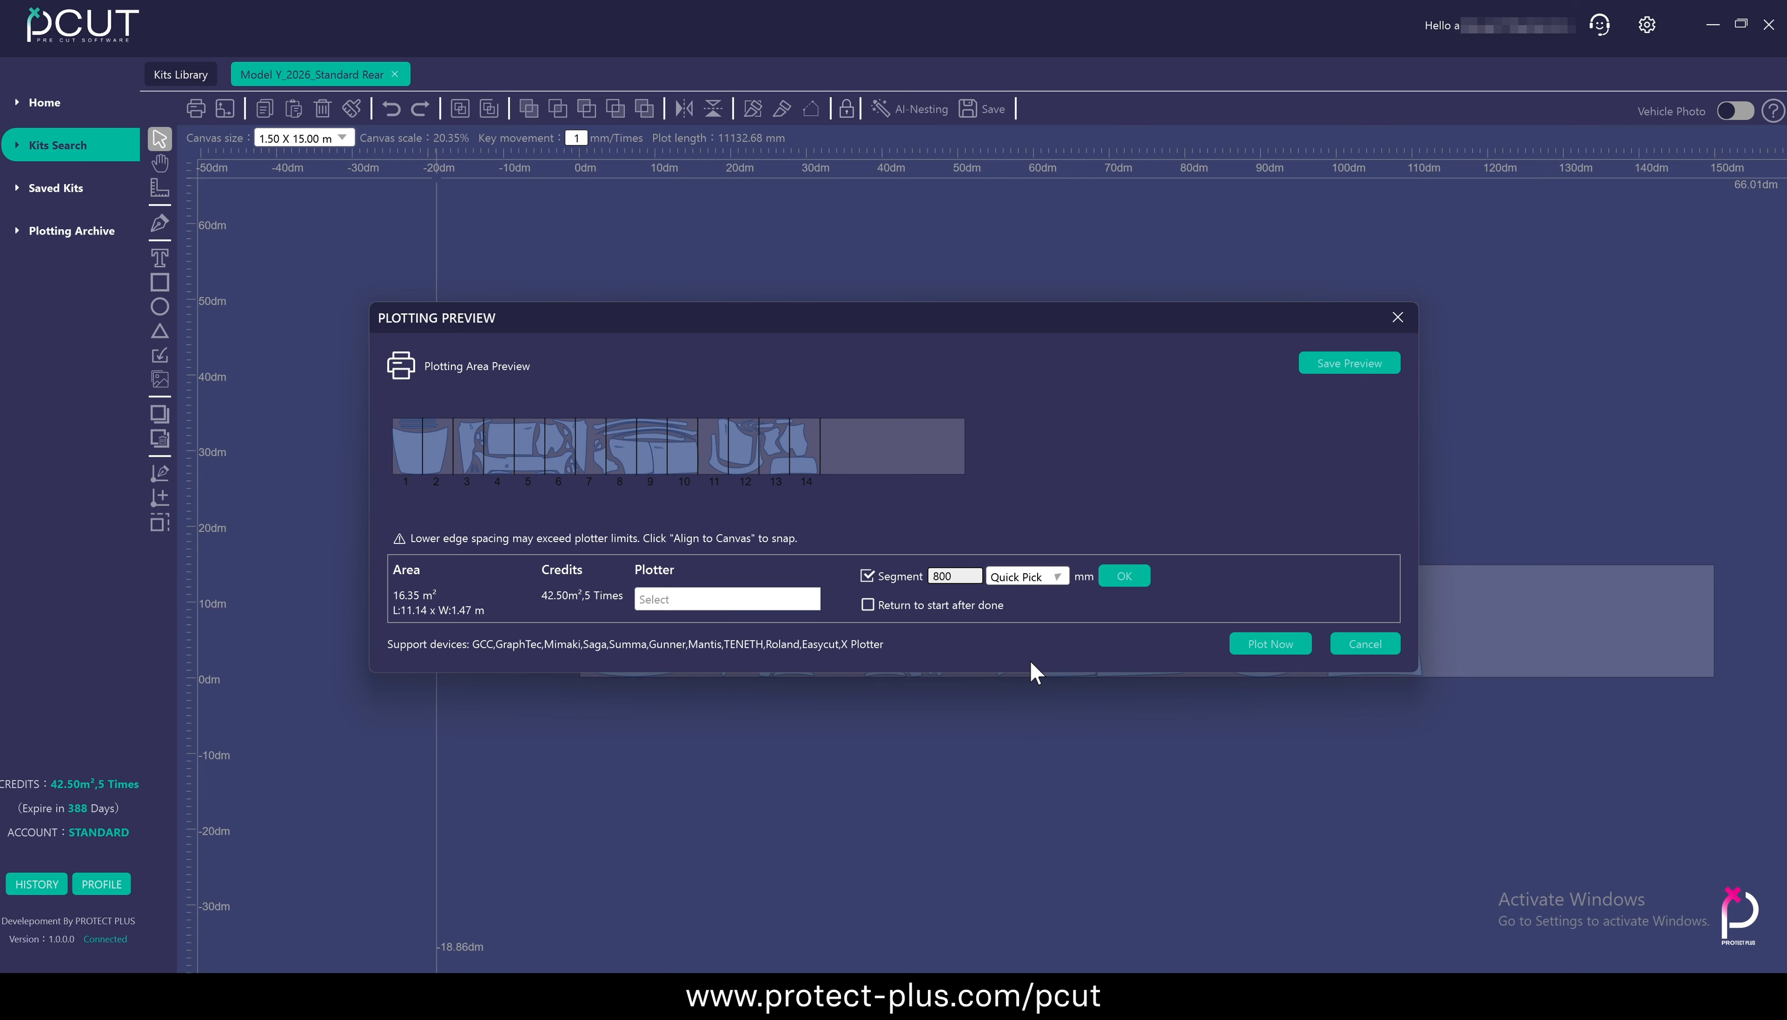
left_click(1055, 576)
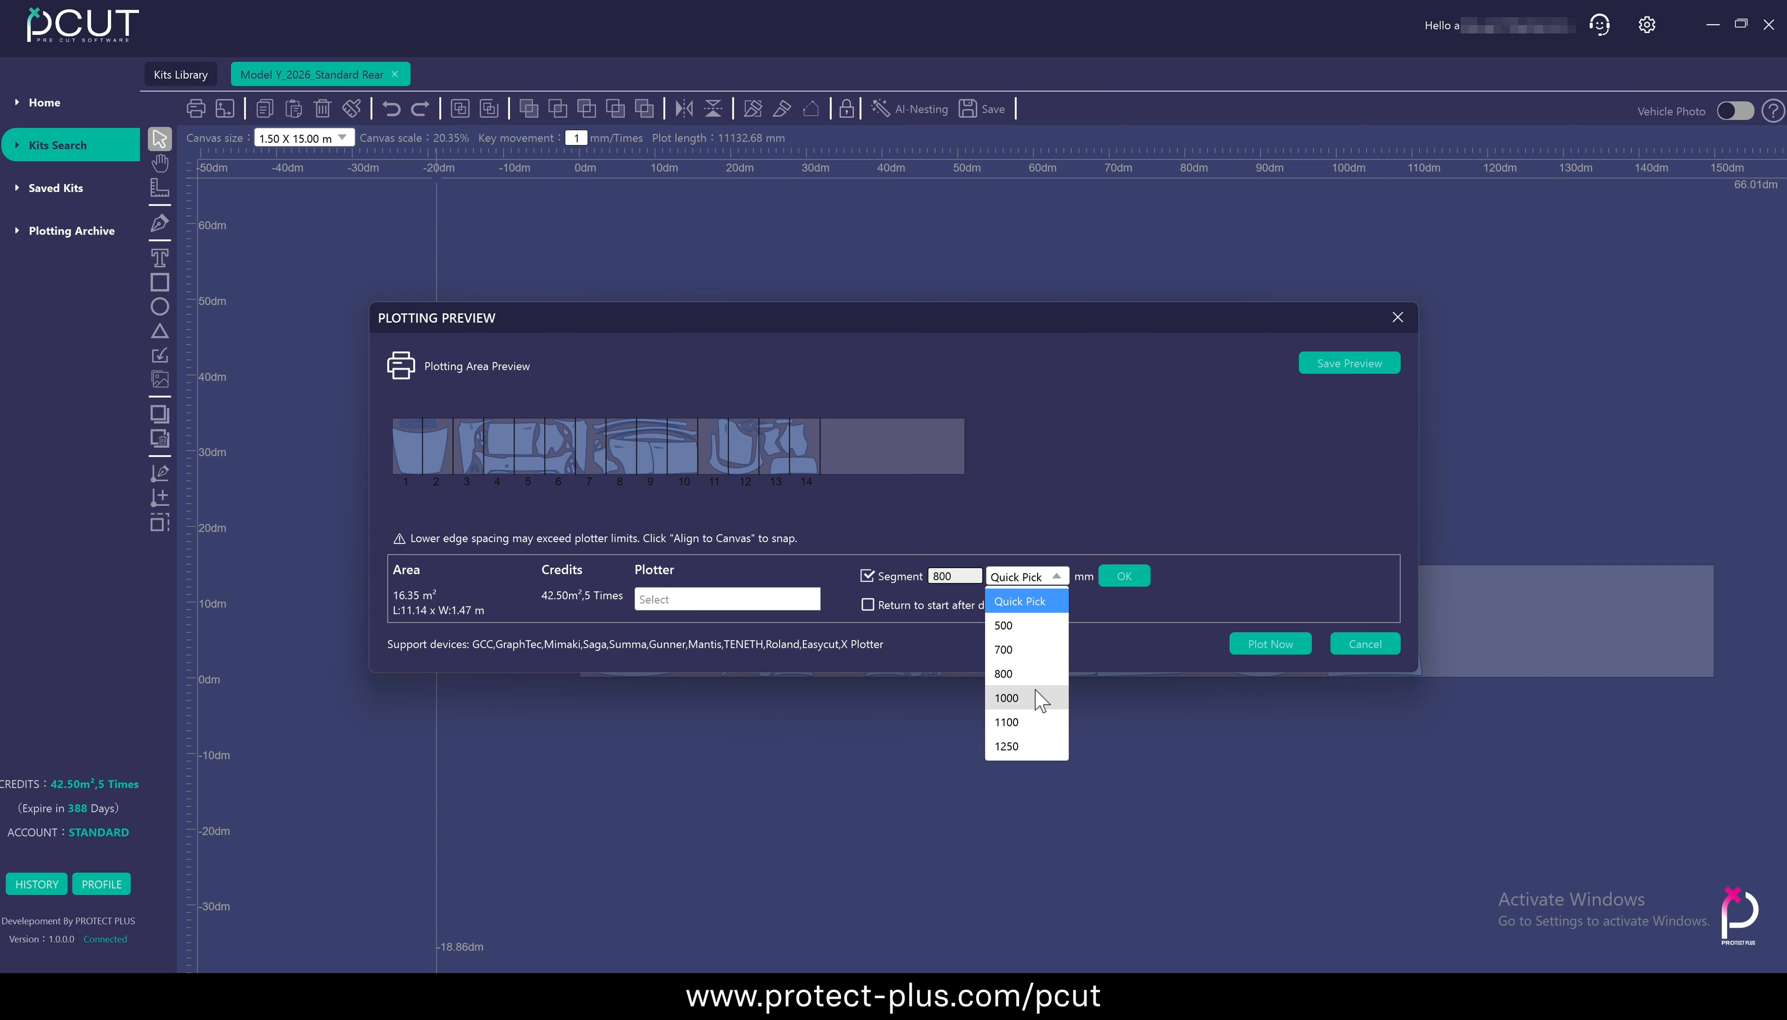
left_click(1039, 709)
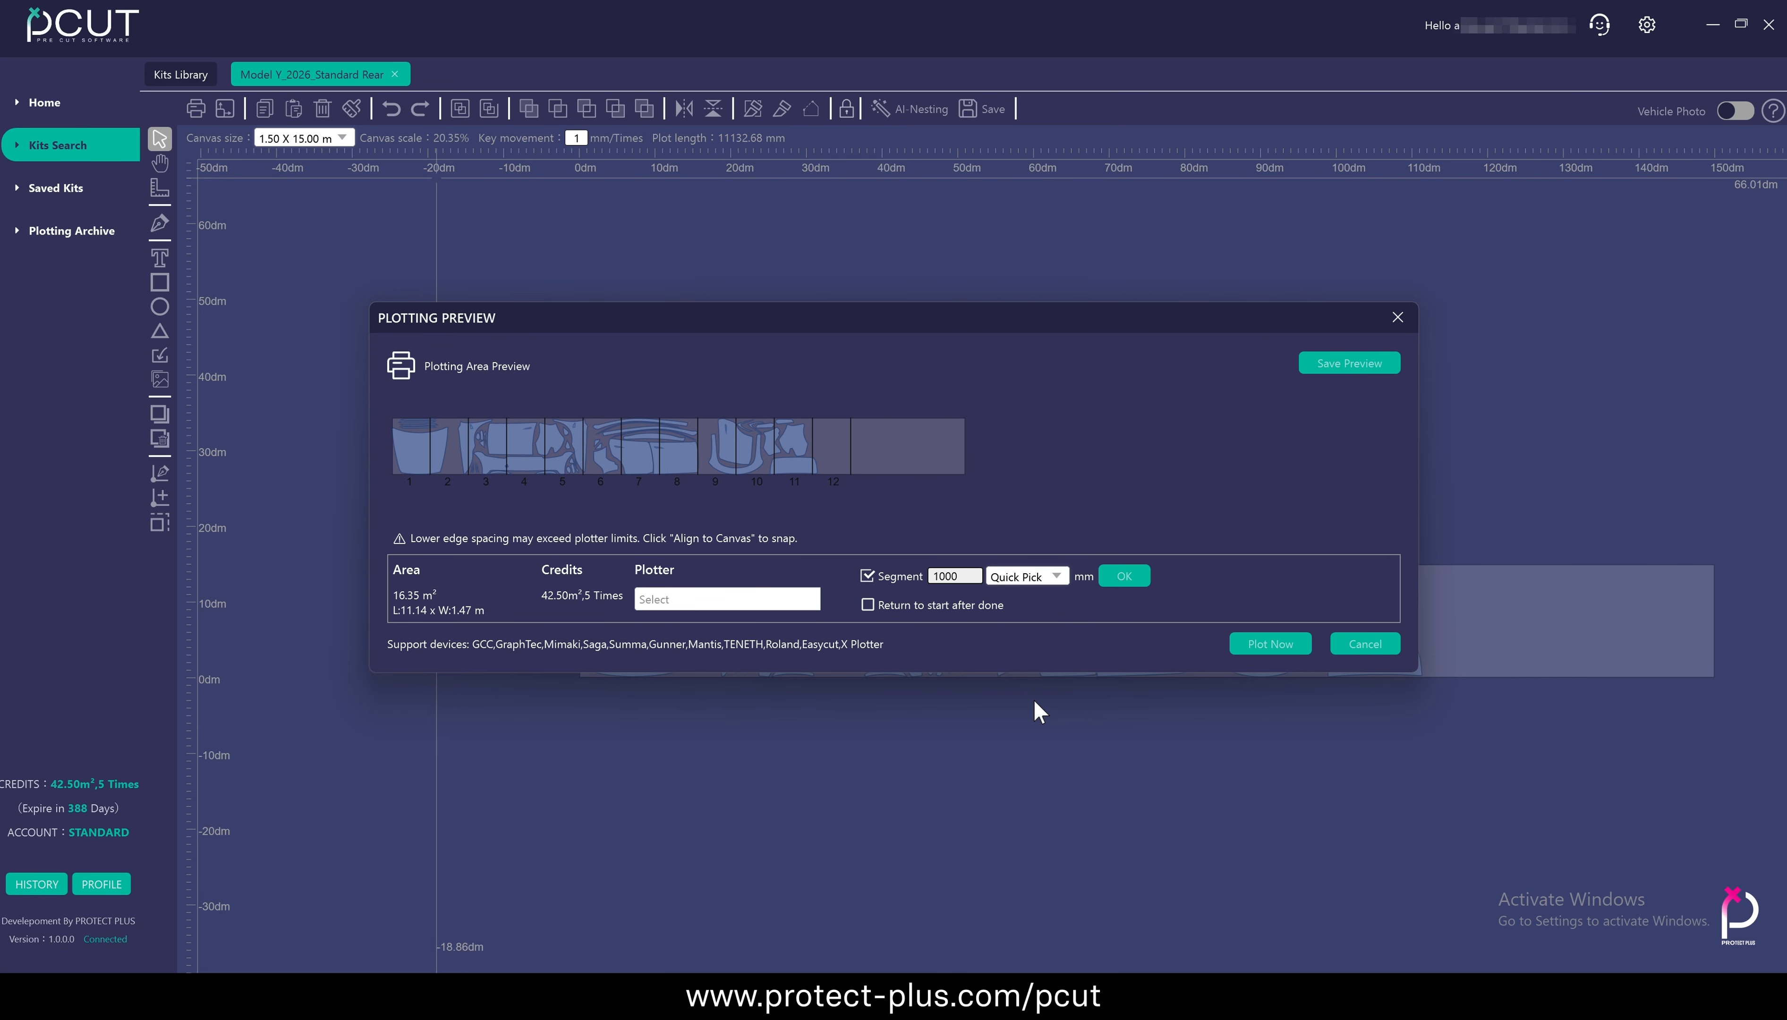
Switch Return to start after done on and off again, and turn off the Segment option
left_click(868, 607)
left_click(868, 607)
left_click(866, 576)
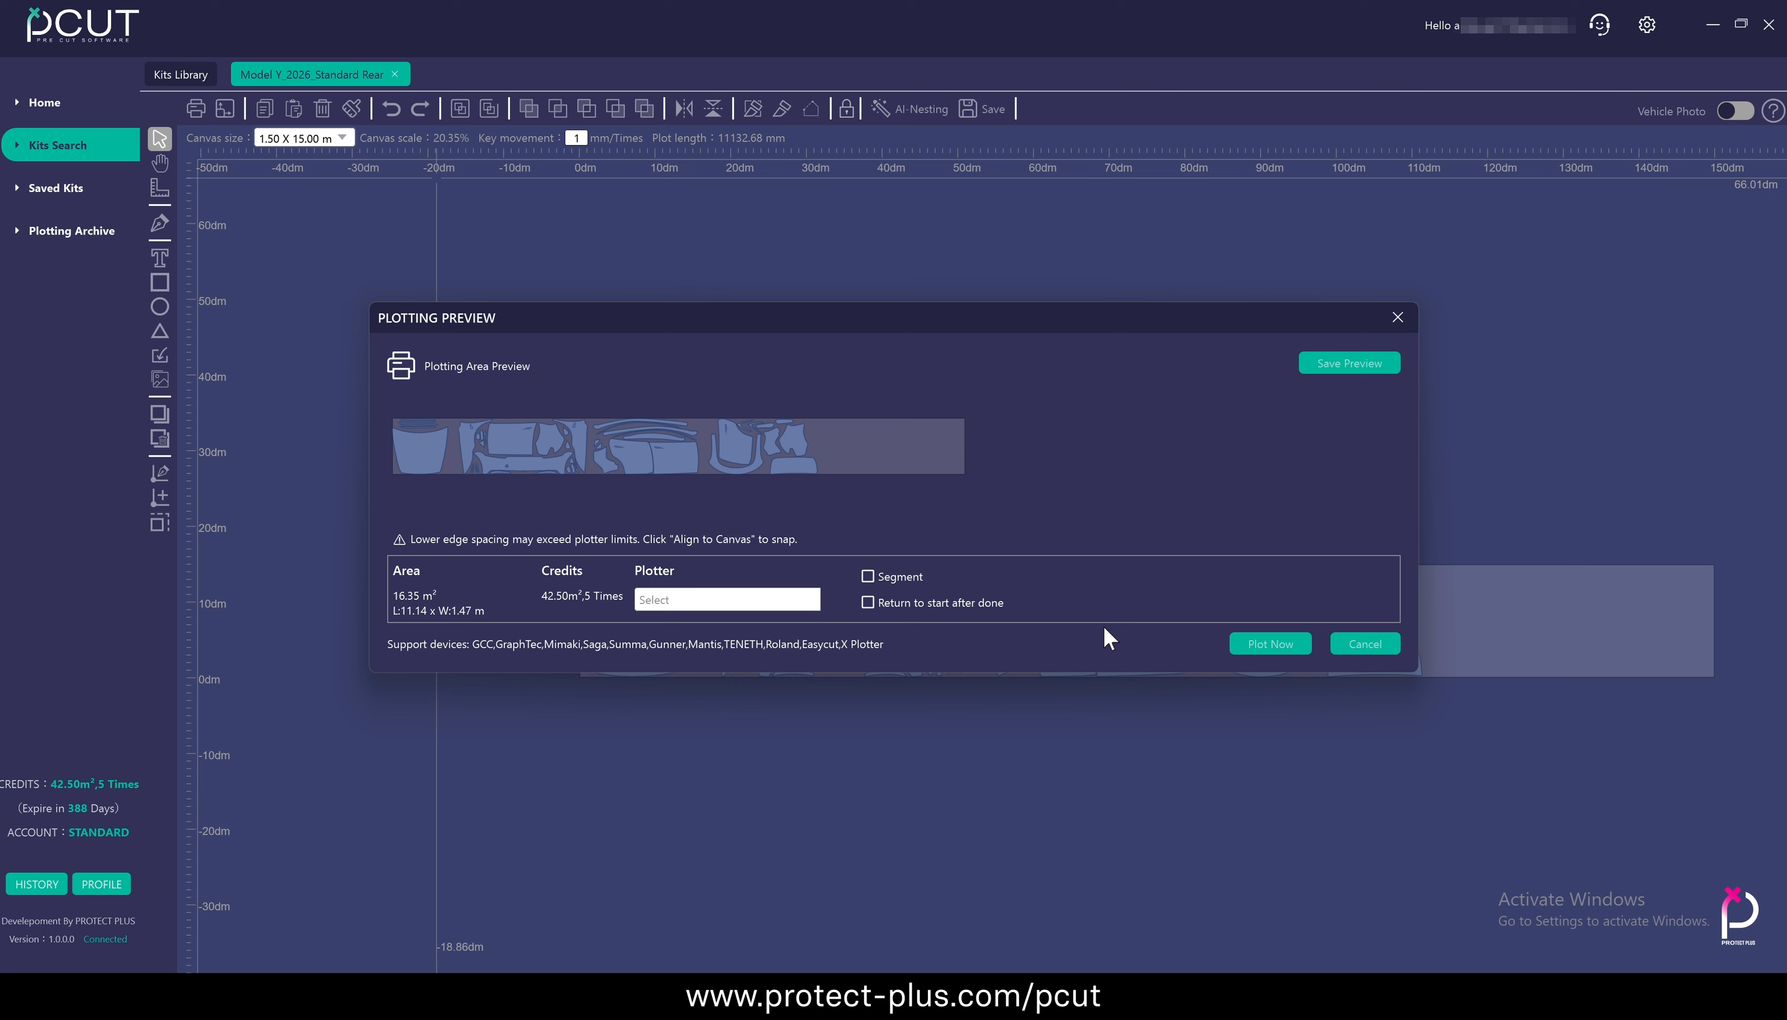
Try to plot without a plotter selected, dismiss the notice and cancel the plotting preview
left_click(1271, 645)
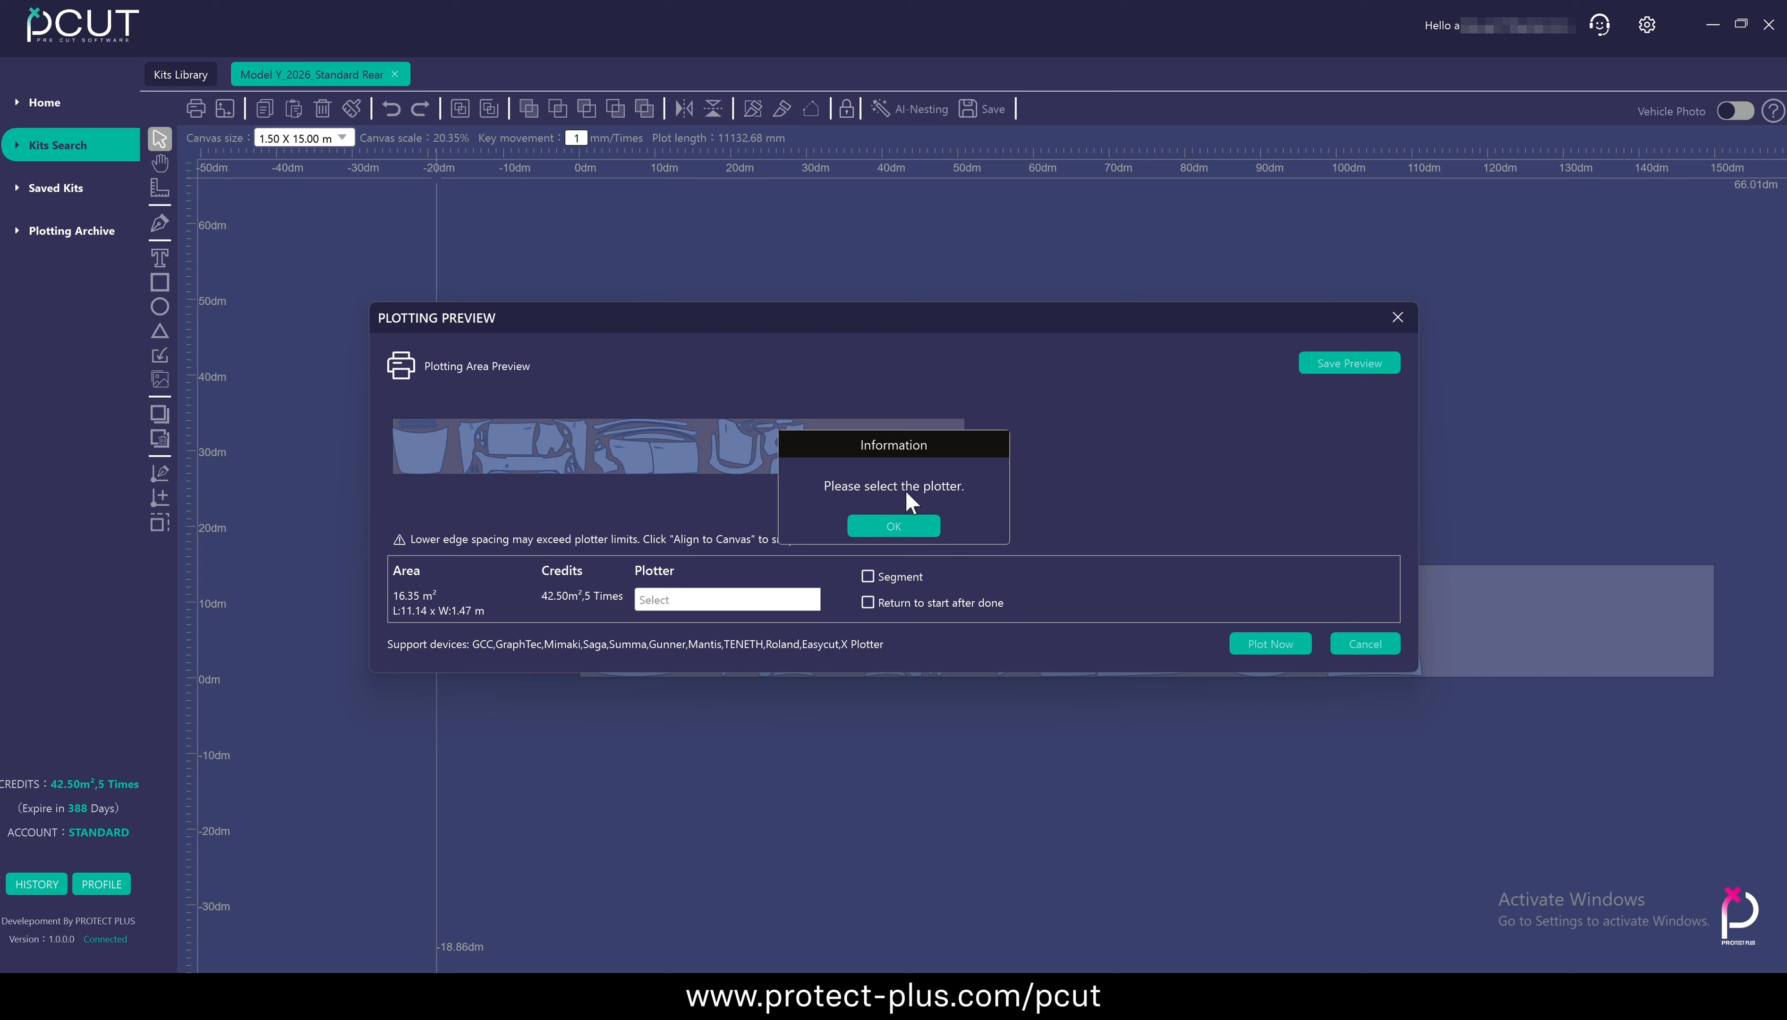
left_click(906, 524)
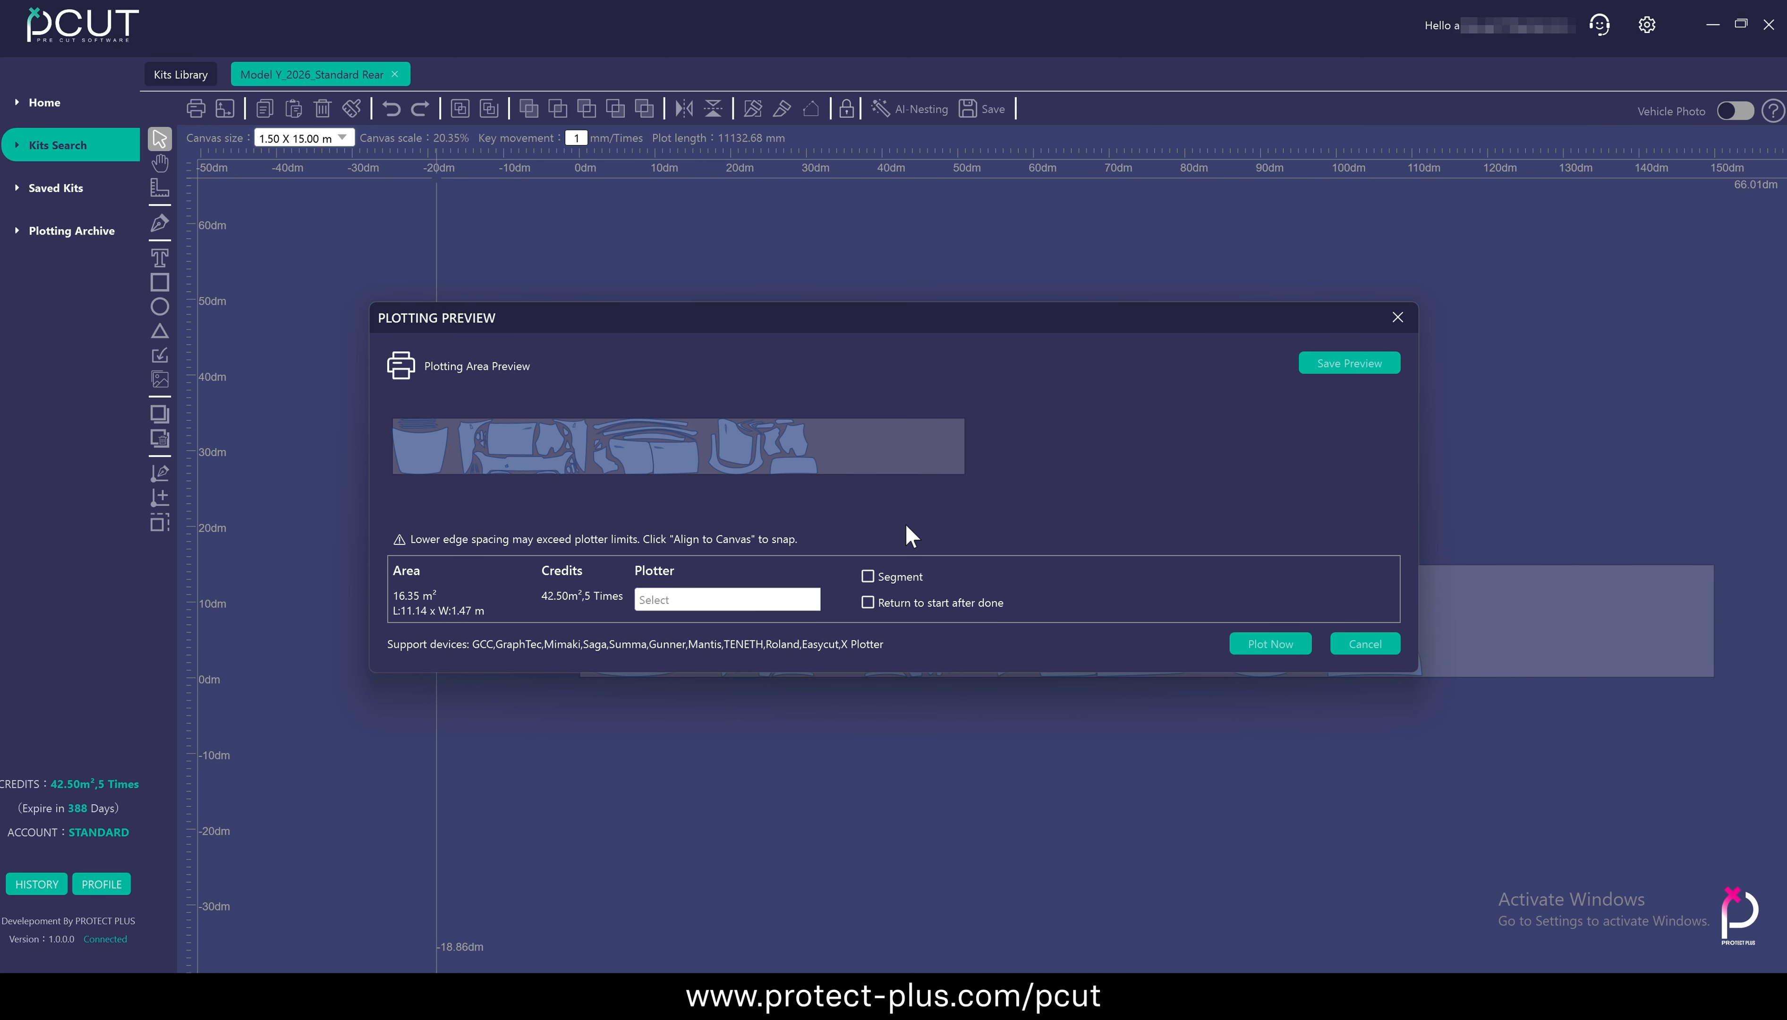
left_click(1365, 643)
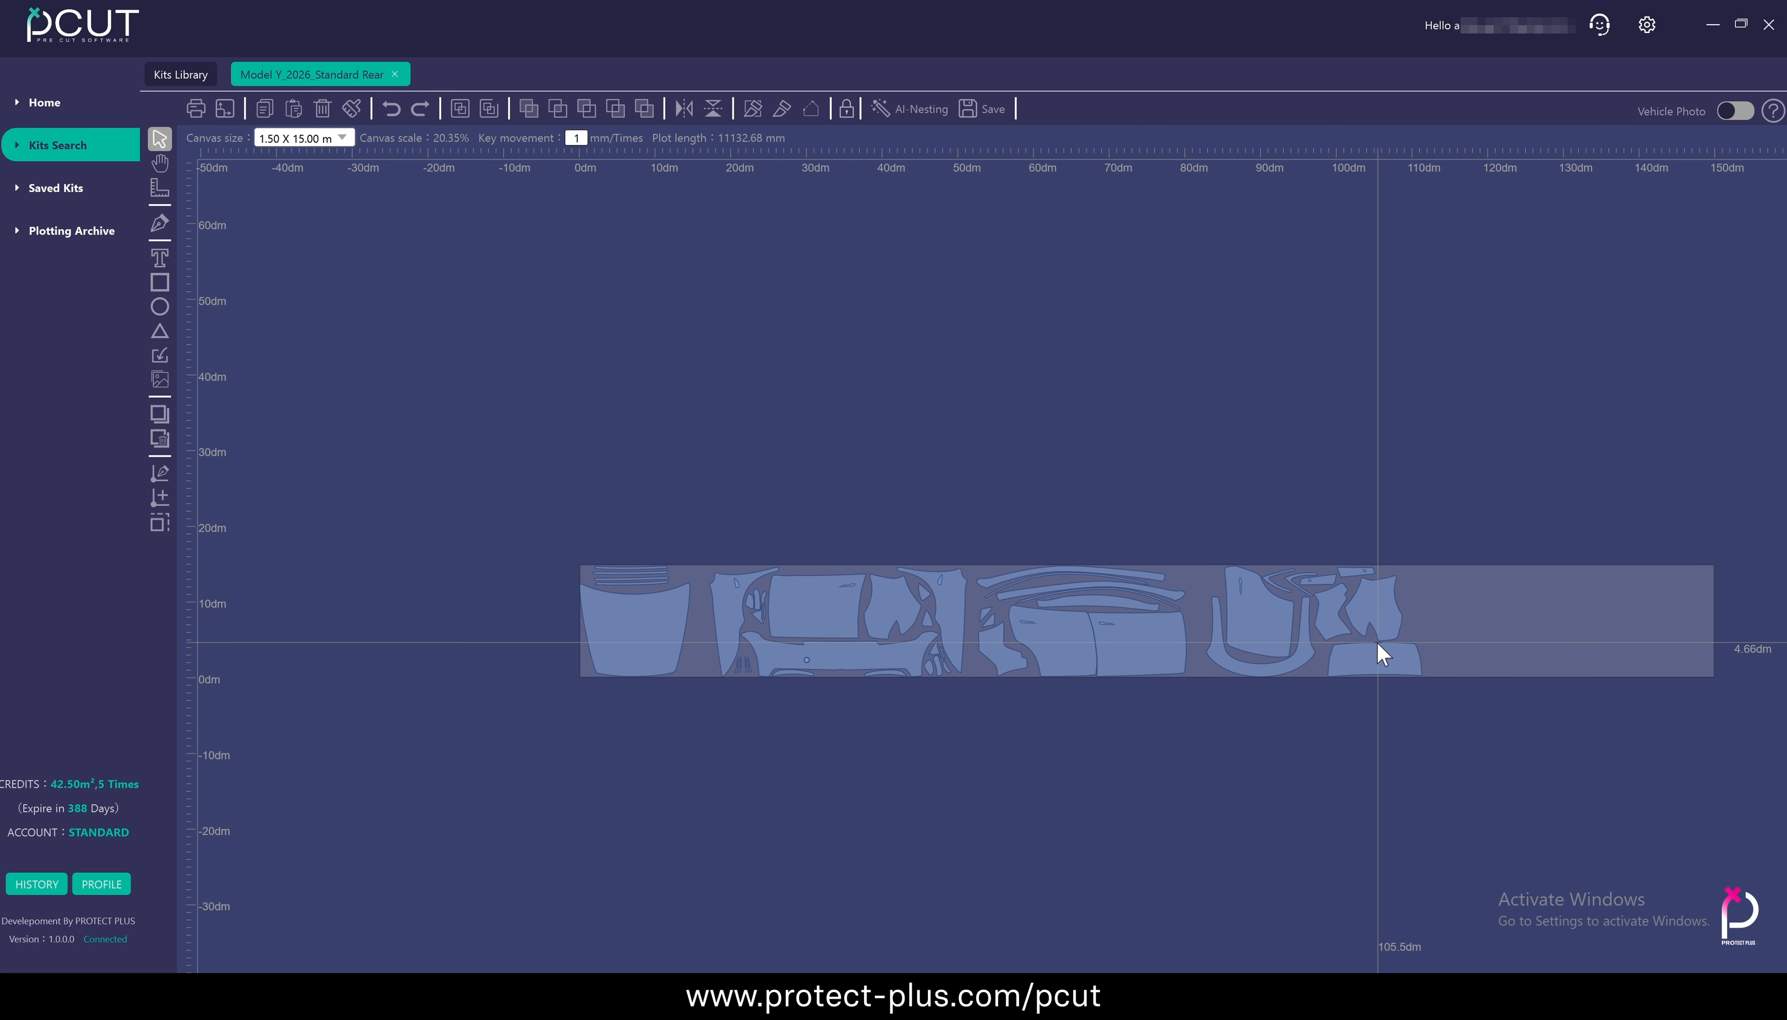
Move the group of door and side panels below the film, and check the plotting preview before cancelling it
left_click_drag(1126, 642, 1115, 773)
left_click(273, 204)
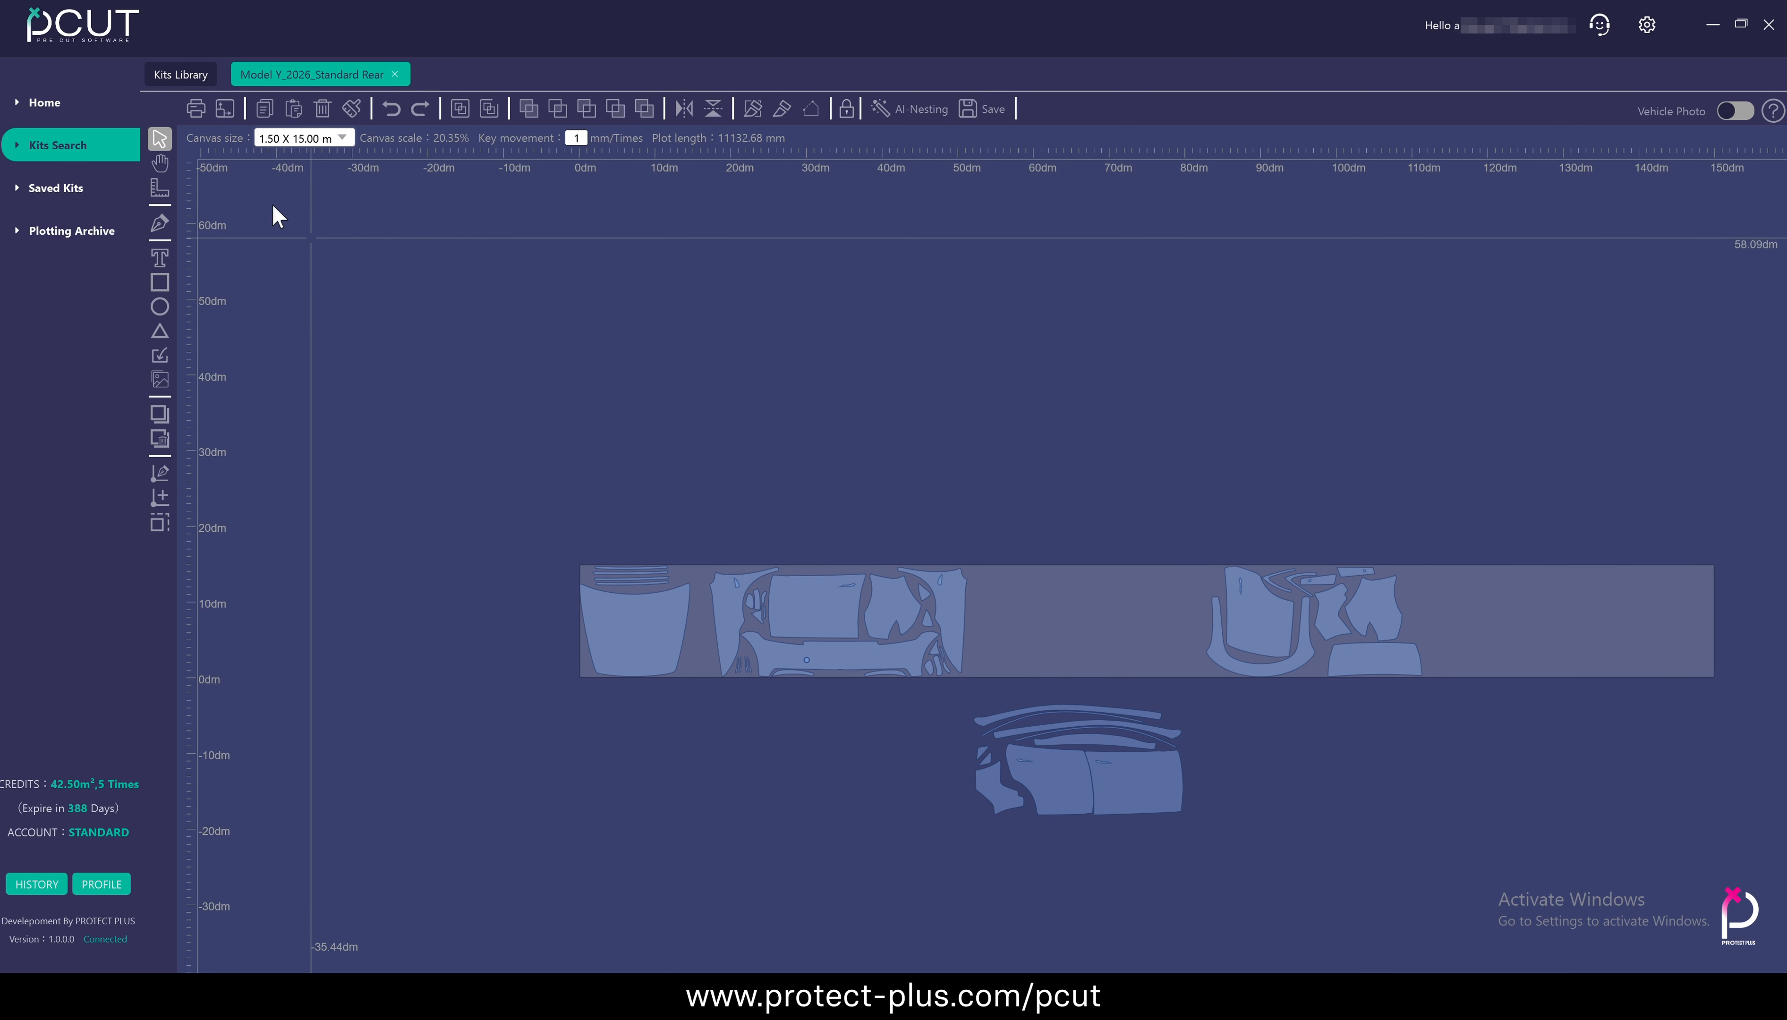
left_click(195, 110)
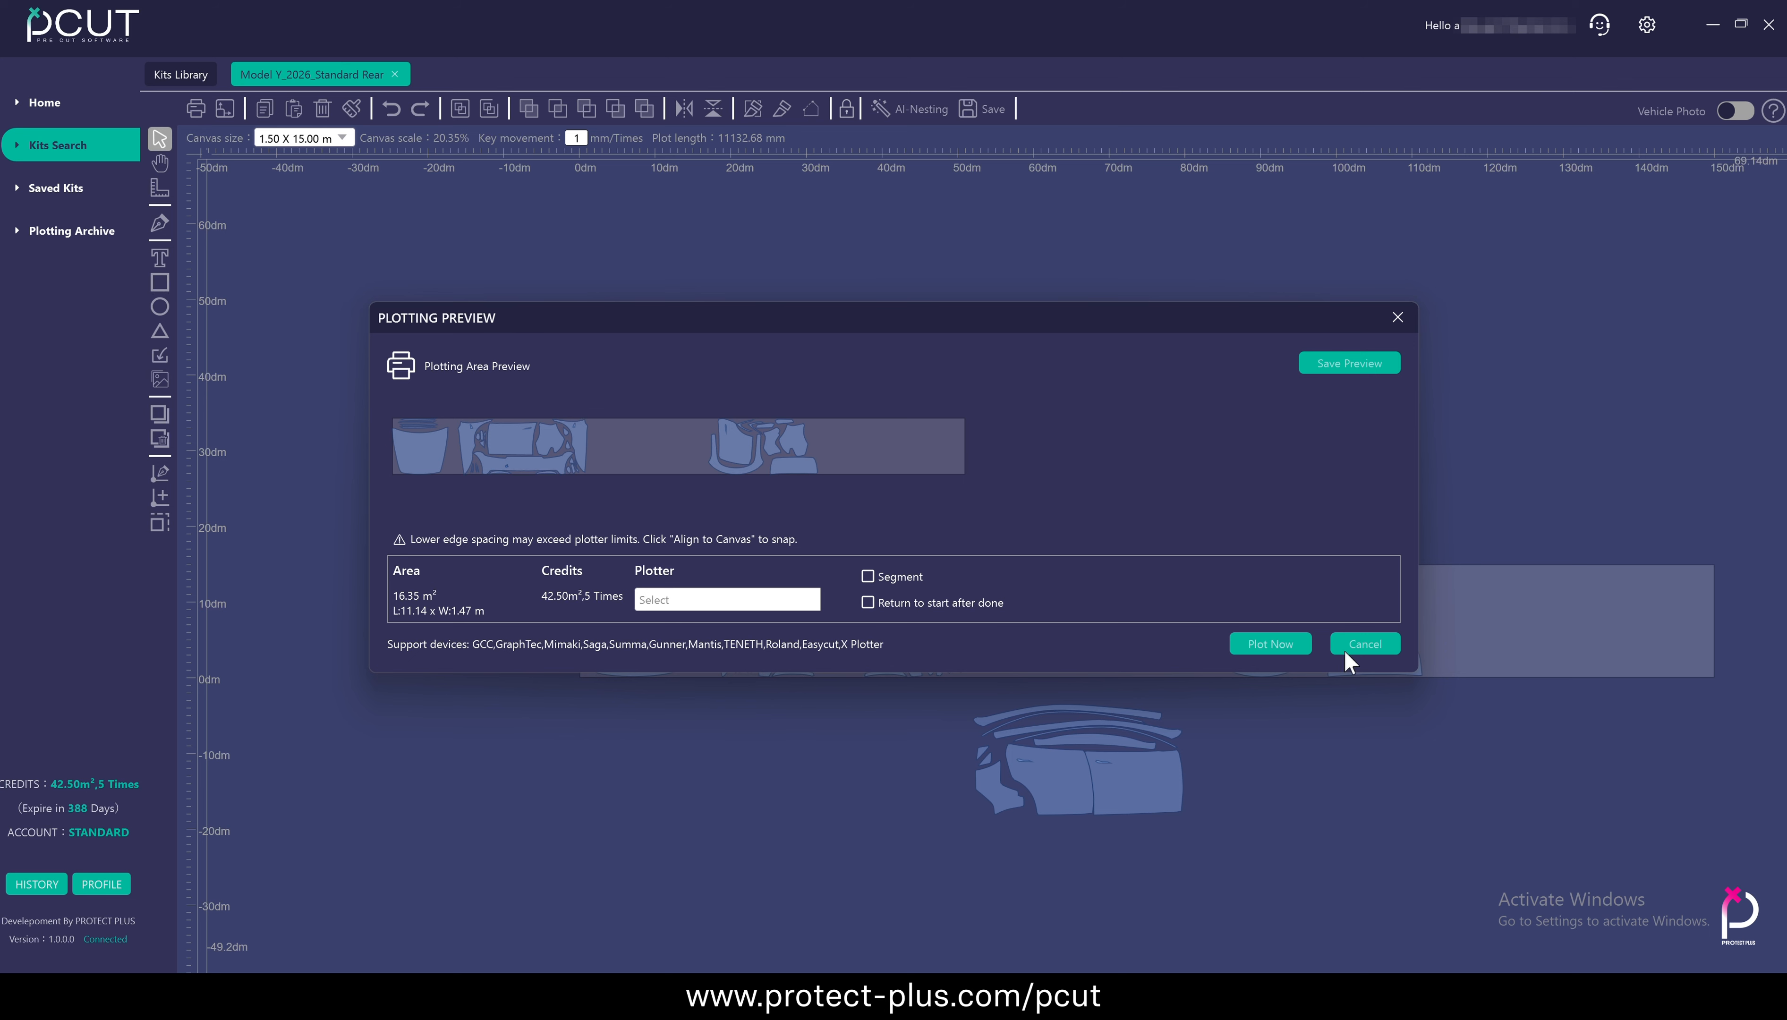
left_click(1365, 643)
Move the door and side panel group back onto the film, and check the plotting preview before cancelling it
left_click_drag(1065, 798, 1070, 670)
scroll(1068, 670, "up", 5)
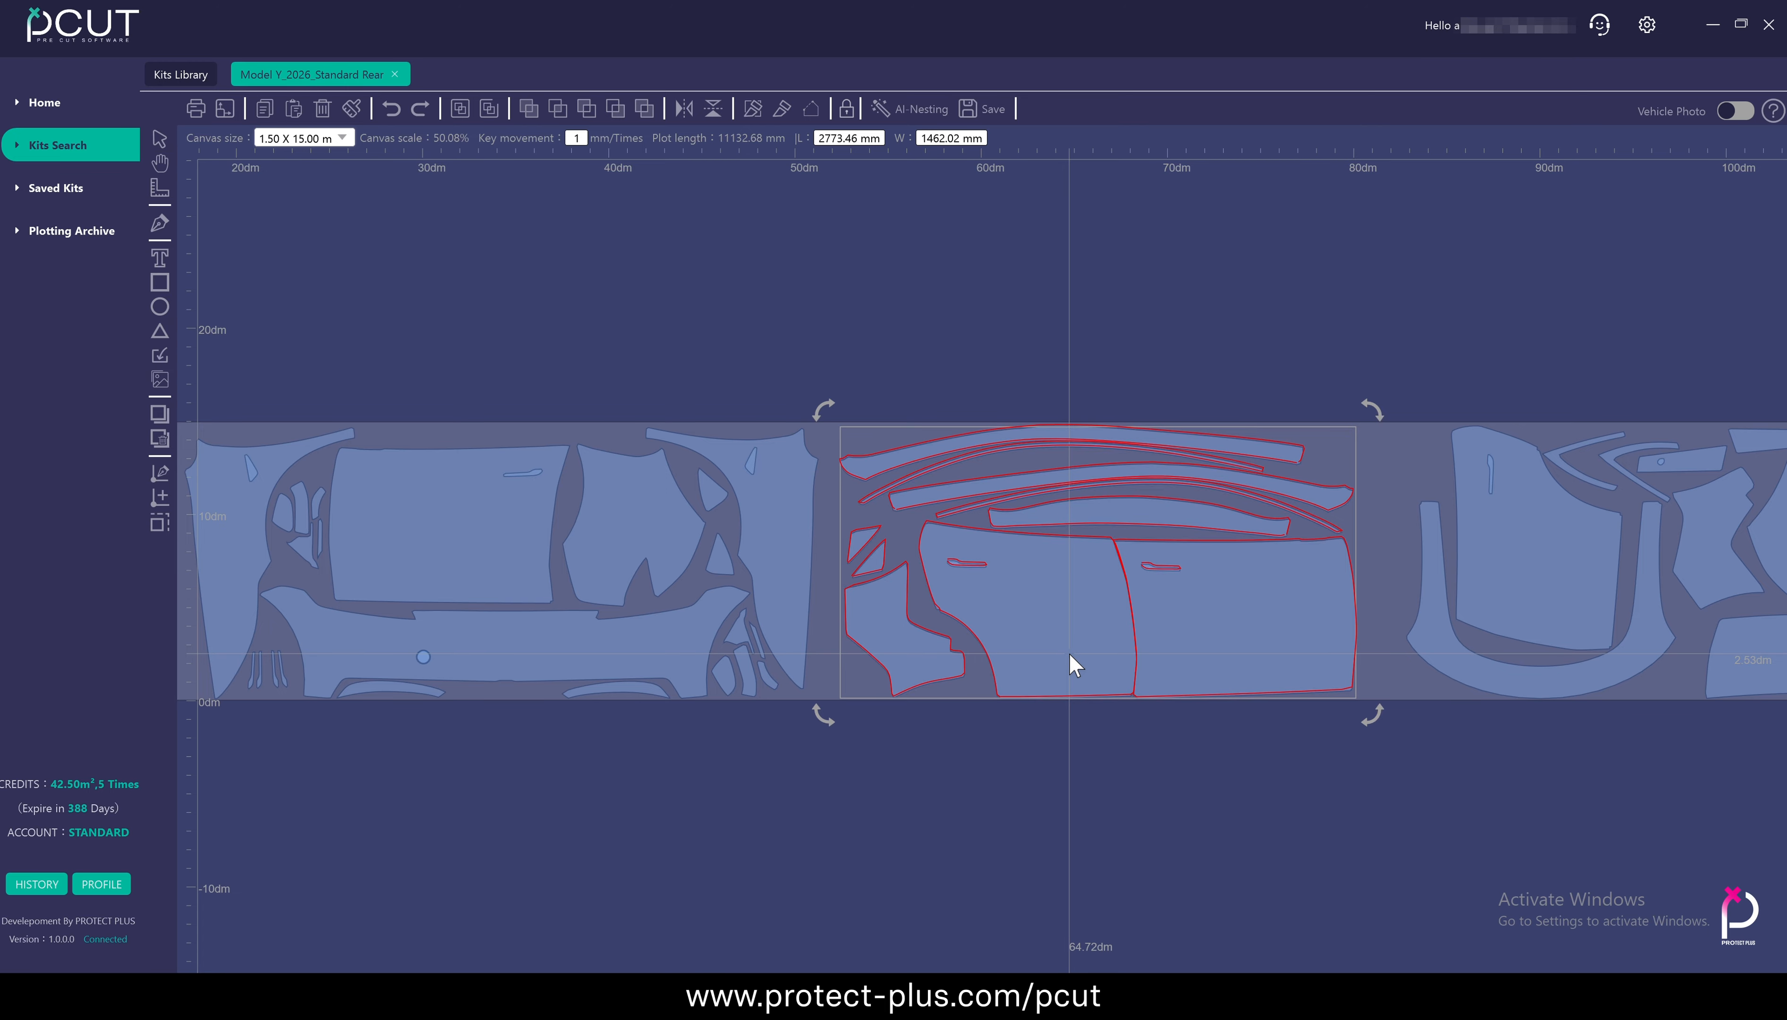
scroll(1085, 746, "down", 4)
left_click(195, 108)
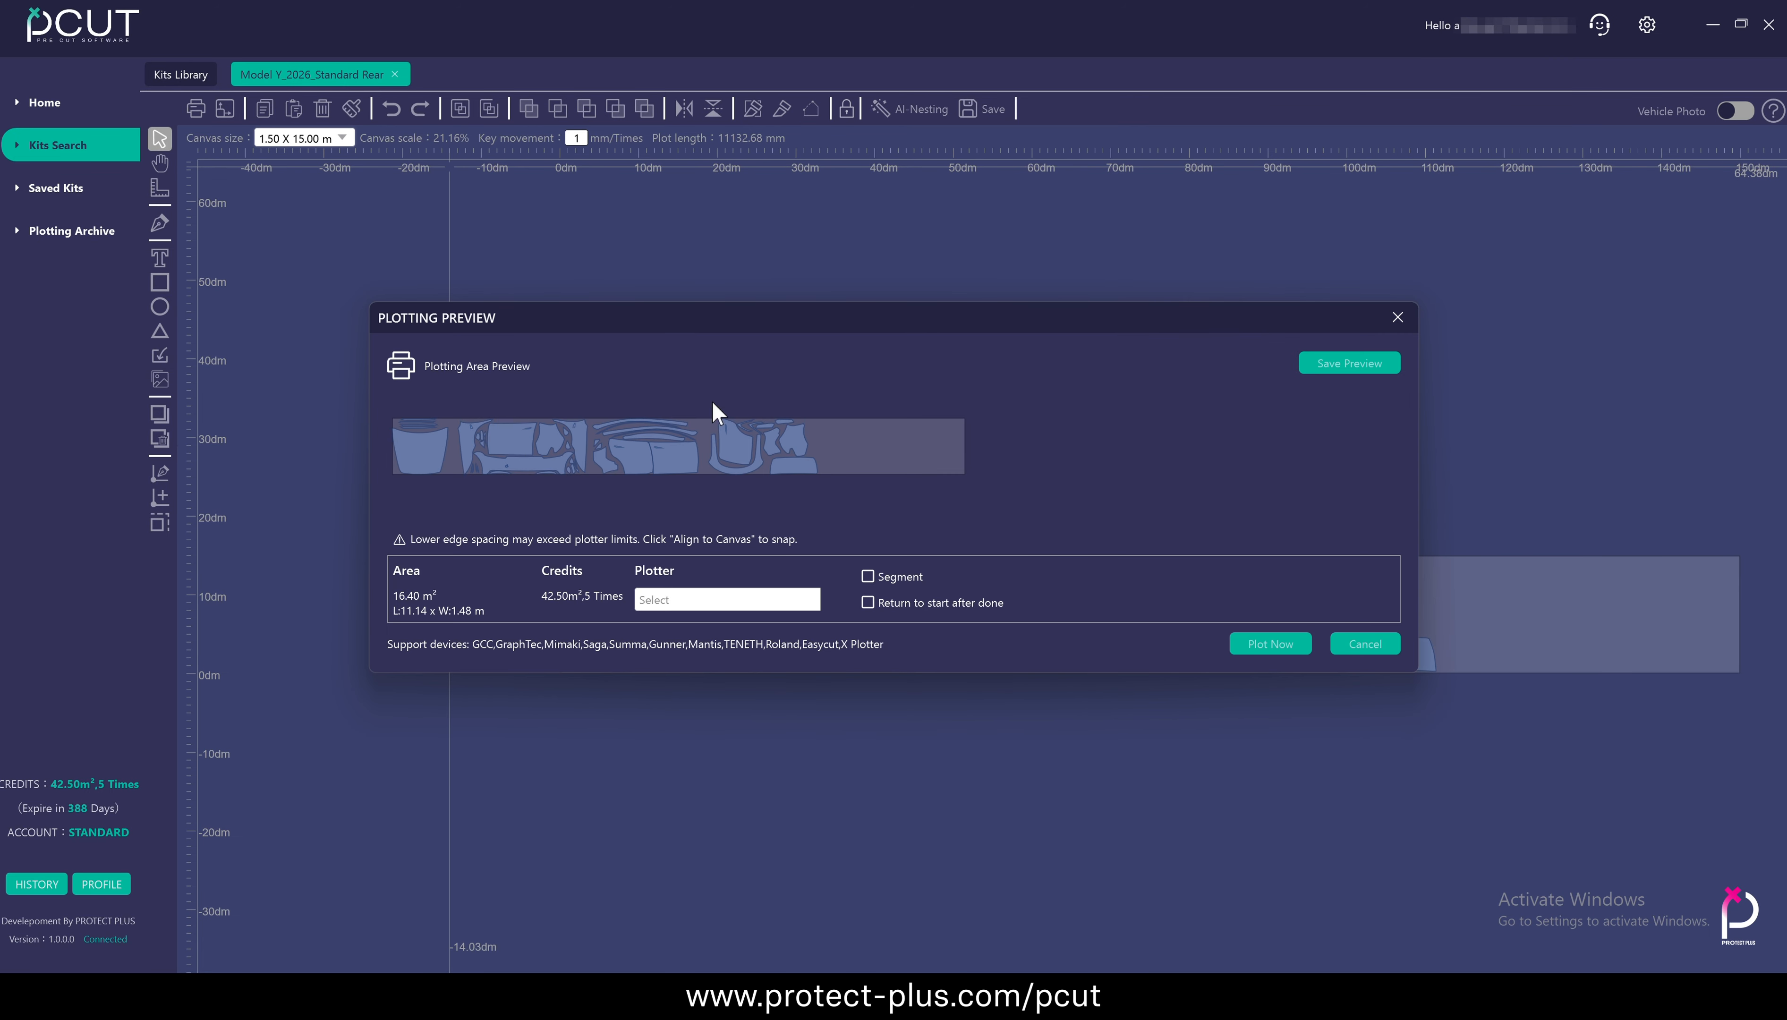
left_click(1365, 643)
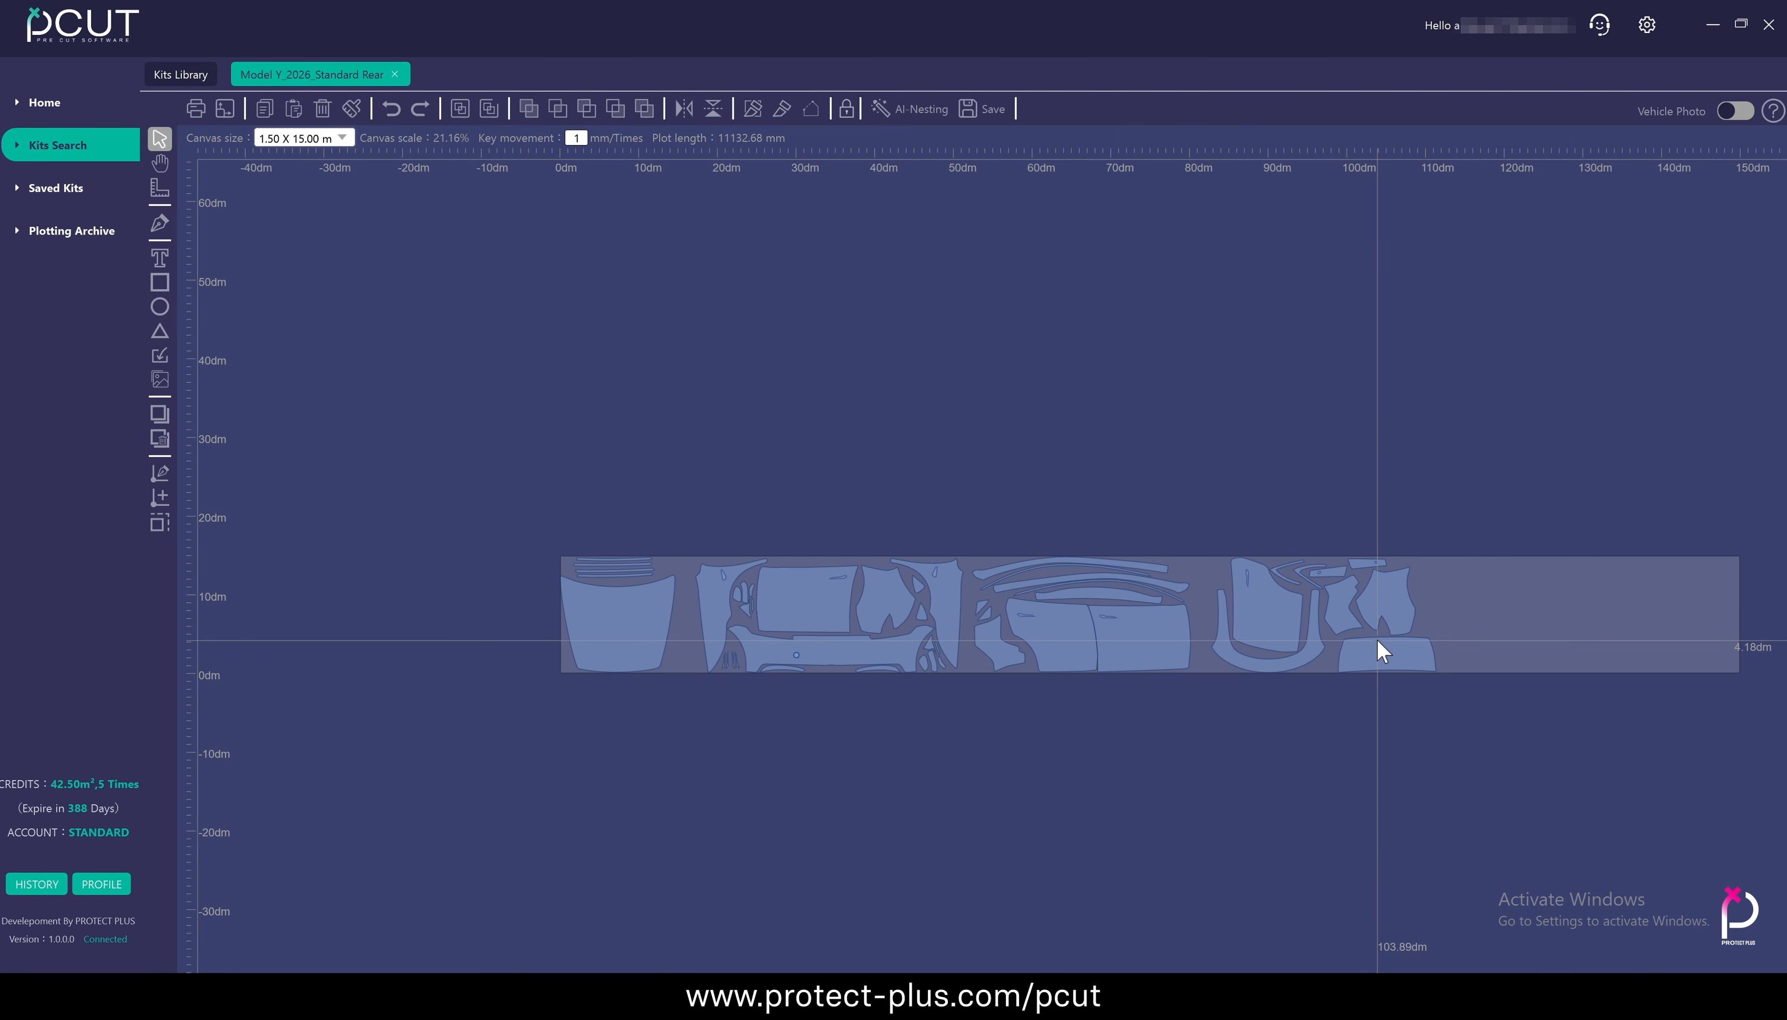
Select all panels of the kit and move them below the film, leaving the canvas empty
left_click_drag(1376, 712, 1265, 622)
key("ctrl+a")
left_click_drag(1046, 558, 1048, 704)
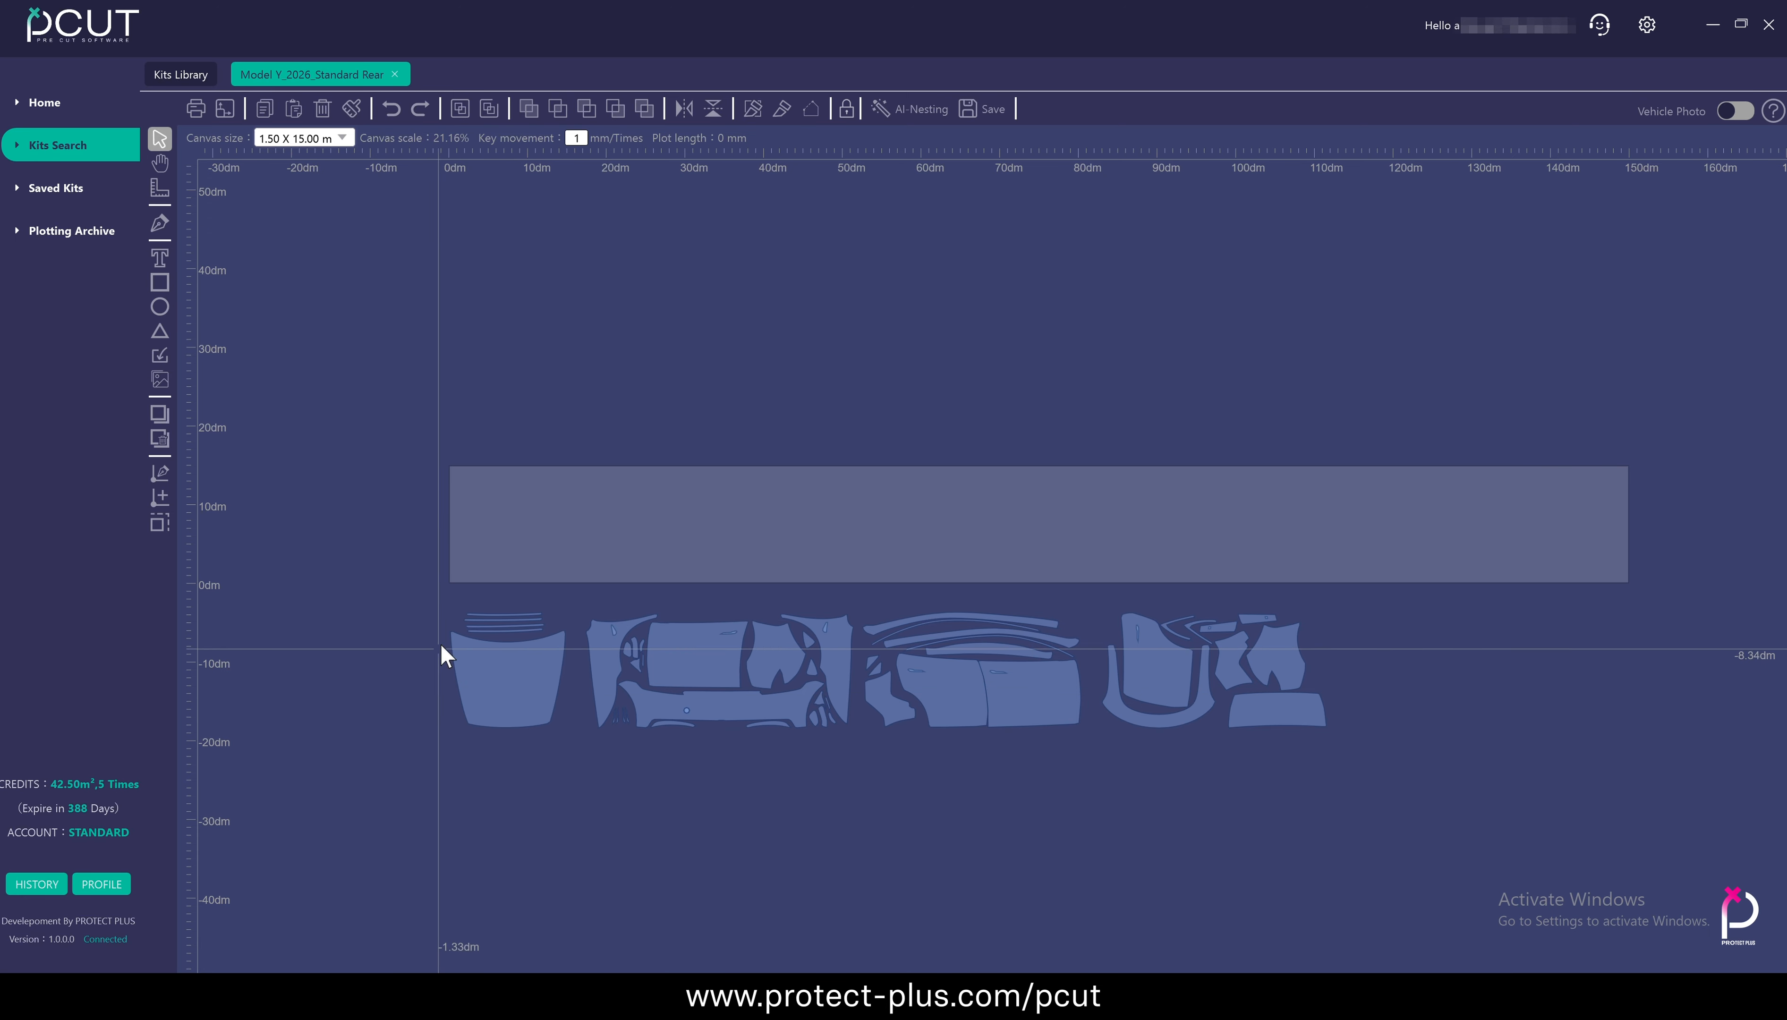
Select the bumper group and the door group in turn, shift each slightly below the film, and deselect
left_click_drag(579, 607, 854, 739)
mouse_move(713, 653)
left_mouse_down()
mouse_move(710, 502)
mouse_move(711, 662)
left_mouse_up()
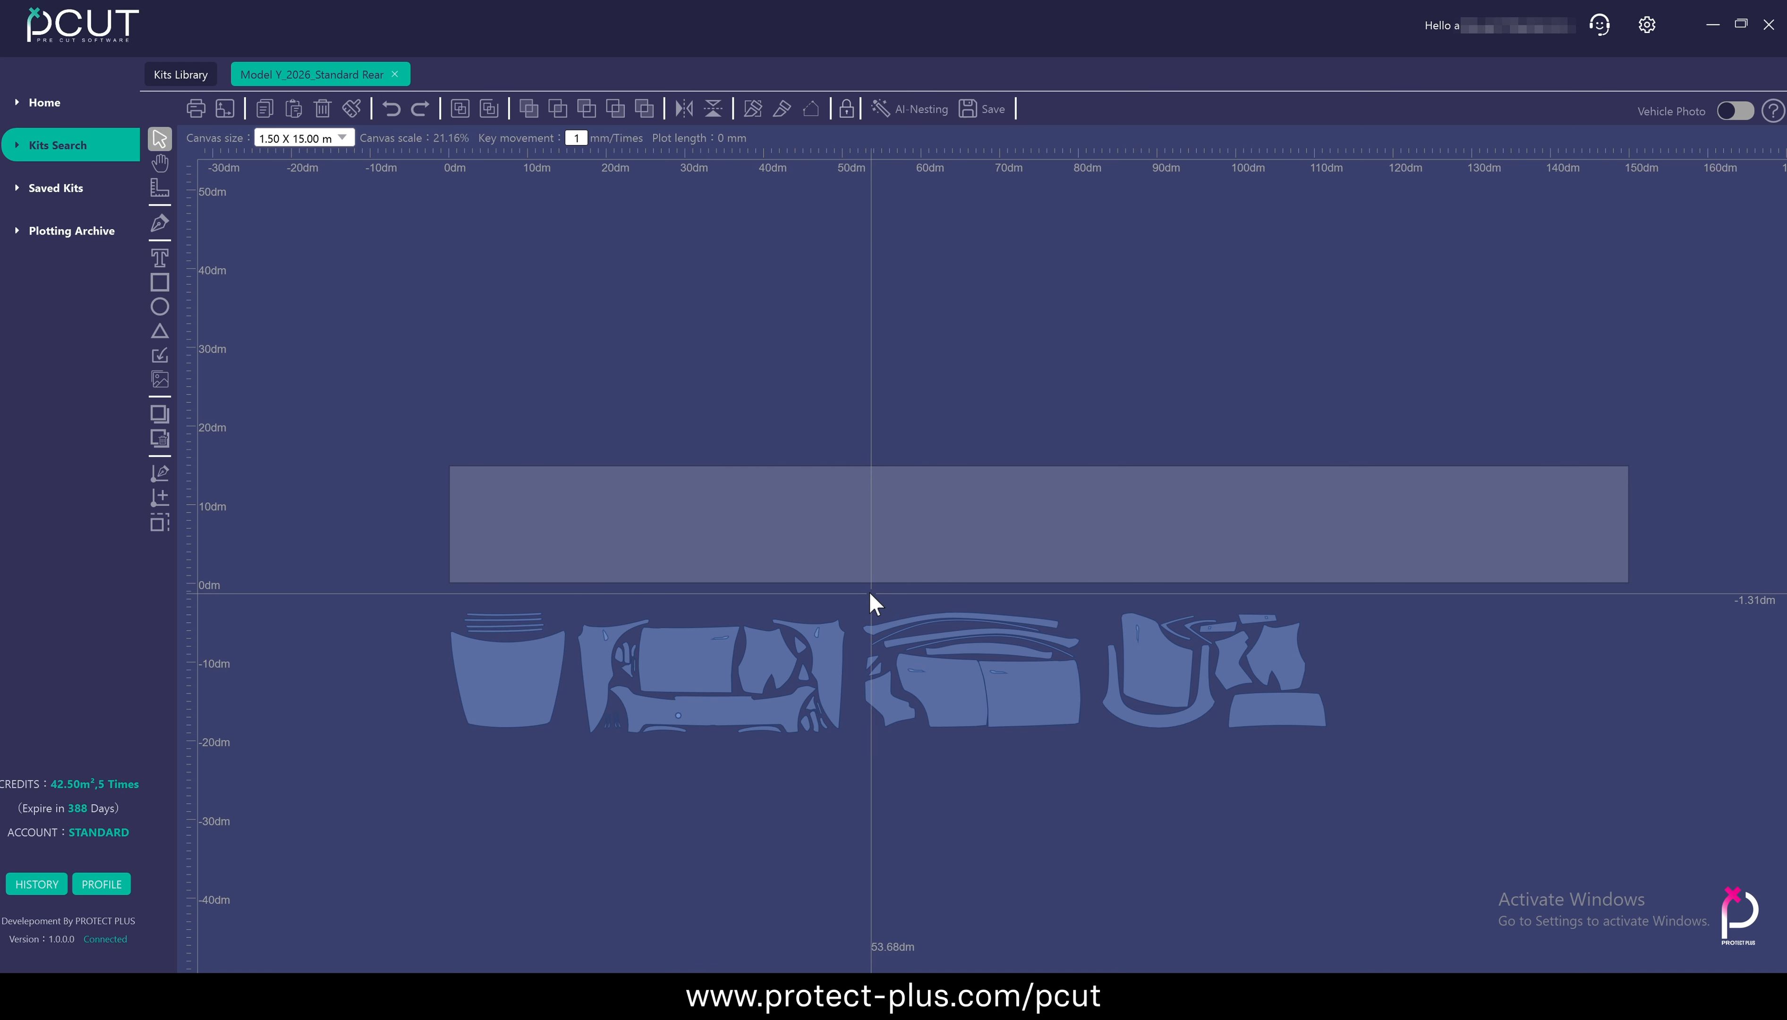
left_click_drag(869, 598, 1074, 754)
mouse_move(1021, 706)
left_mouse_down()
mouse_move(1015, 520)
mouse_move(1001, 545)
mouse_move(1019, 681)
left_mouse_up()
left_click(1137, 879)
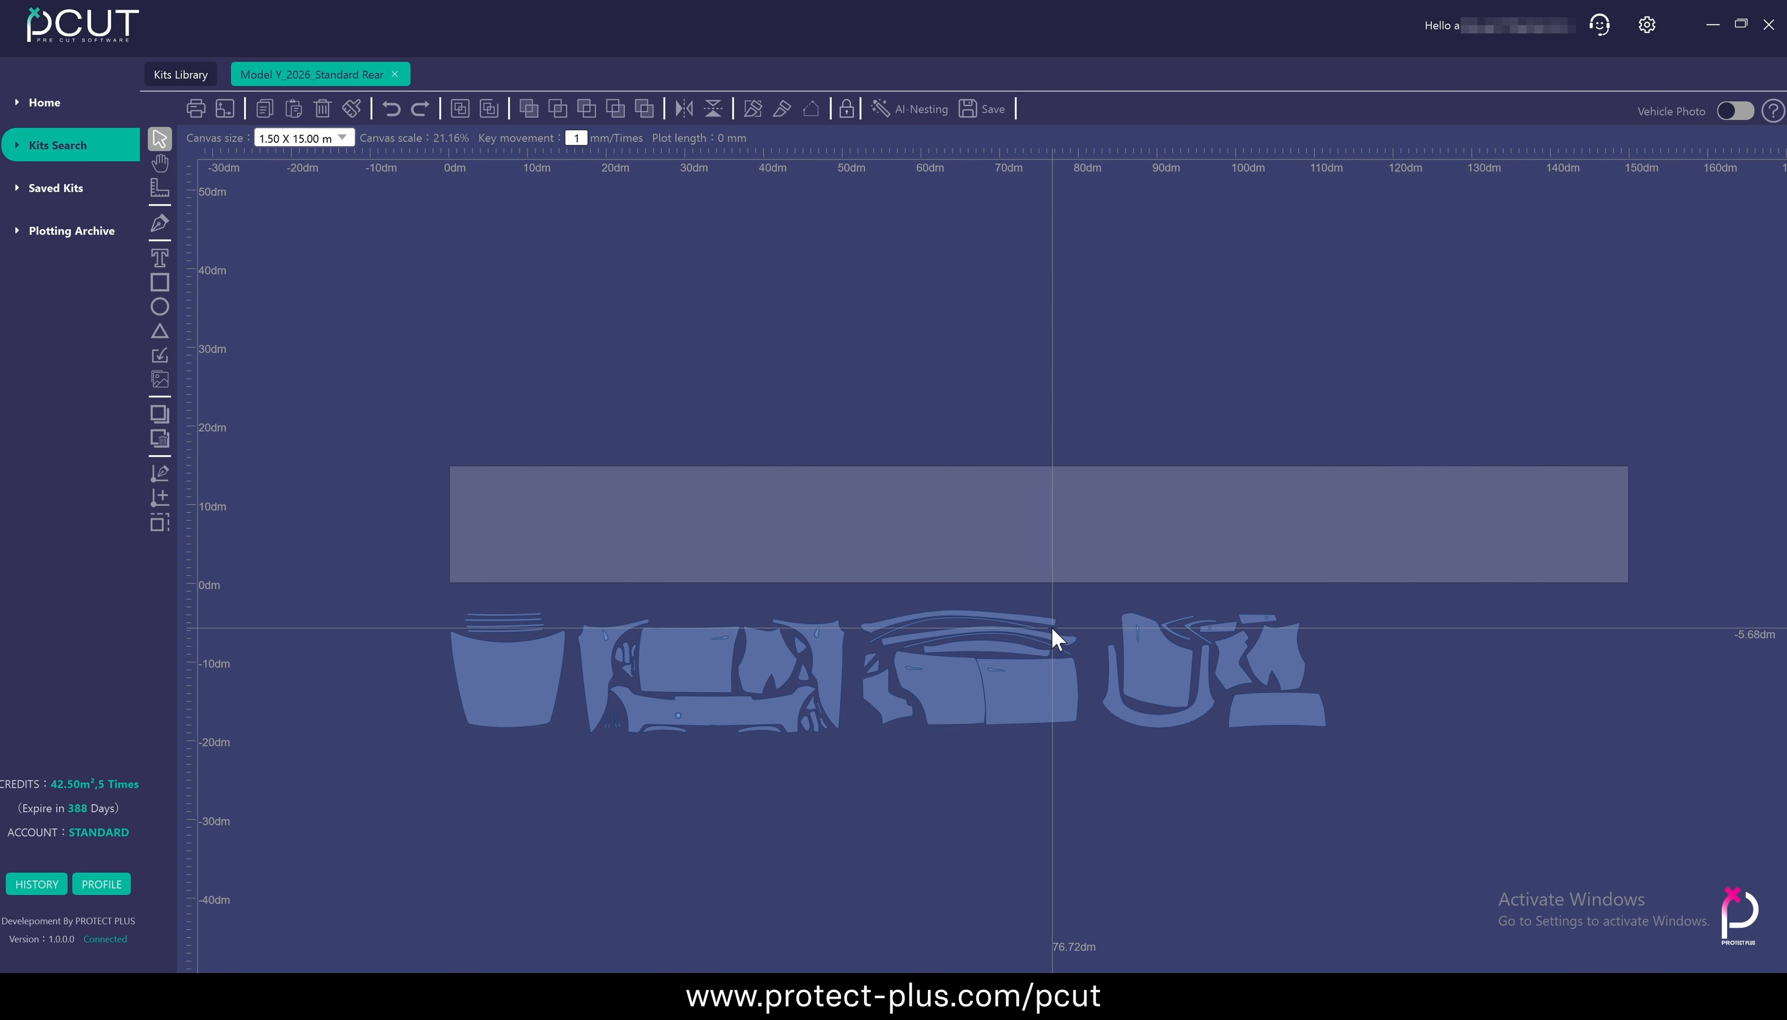
Select the hood panel with its four strips and snap them to the start of the film with Align Canvas
left_click_drag(428, 600, 576, 741)
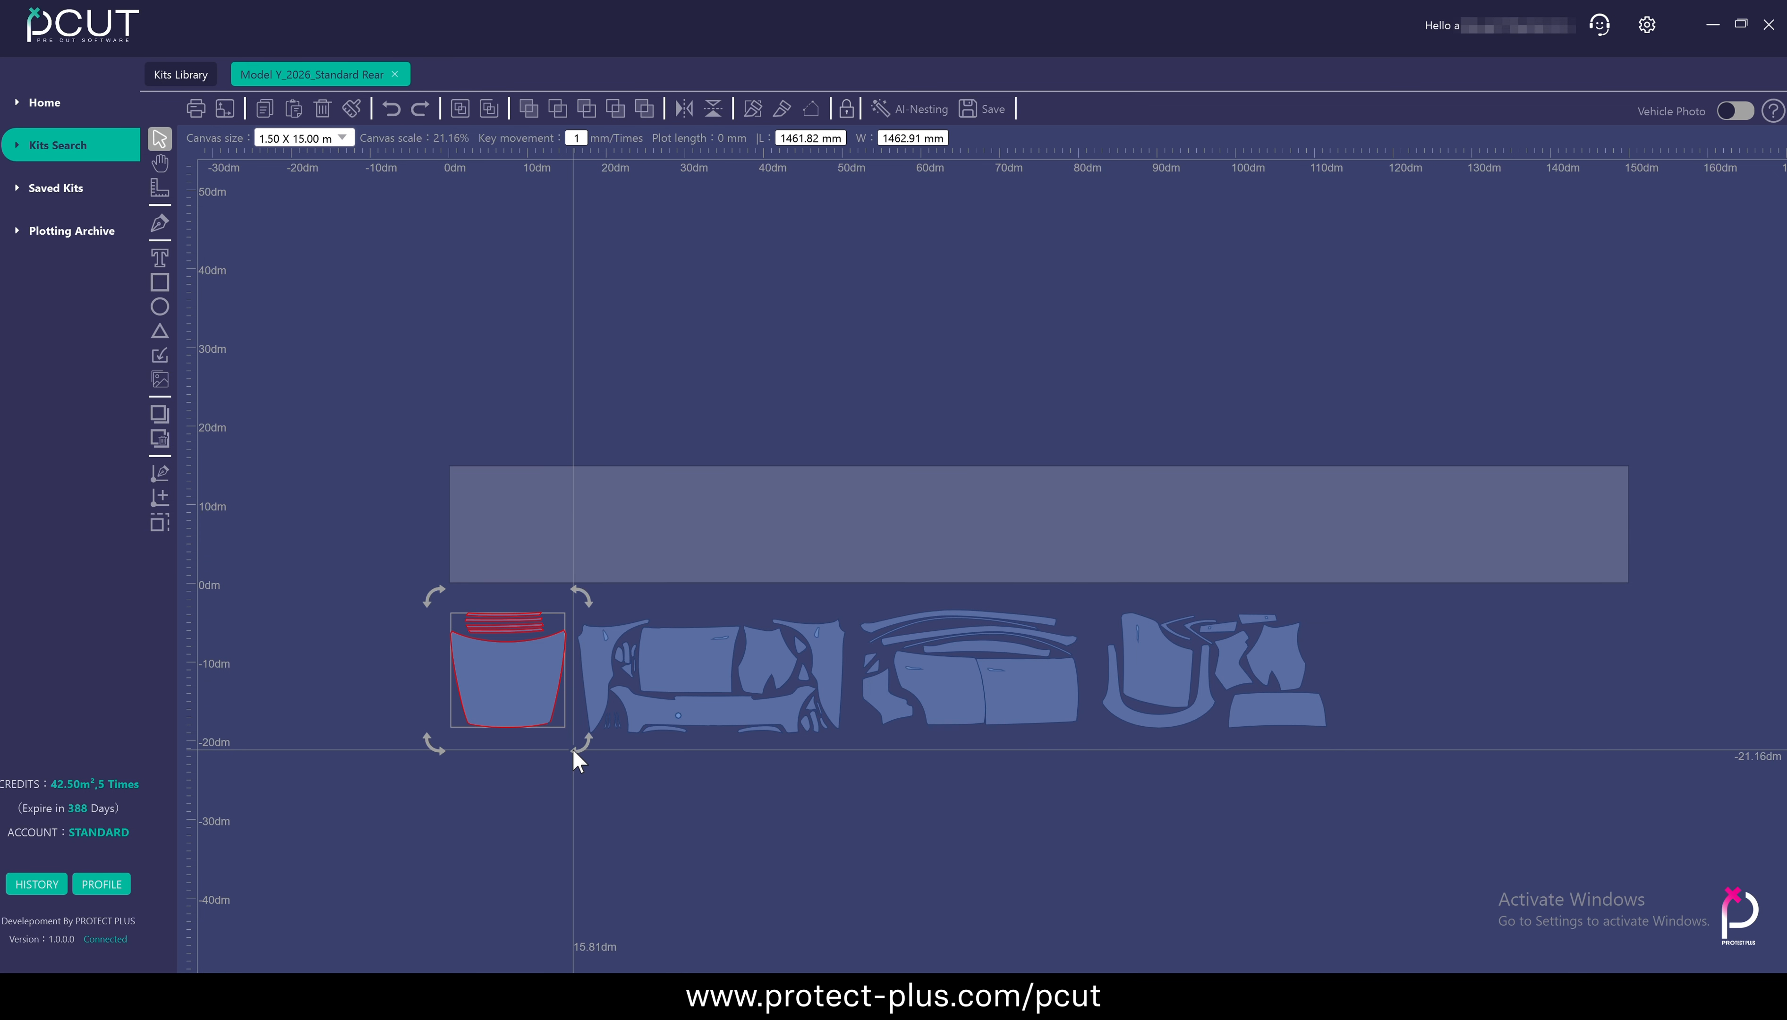
left_click(226, 109)
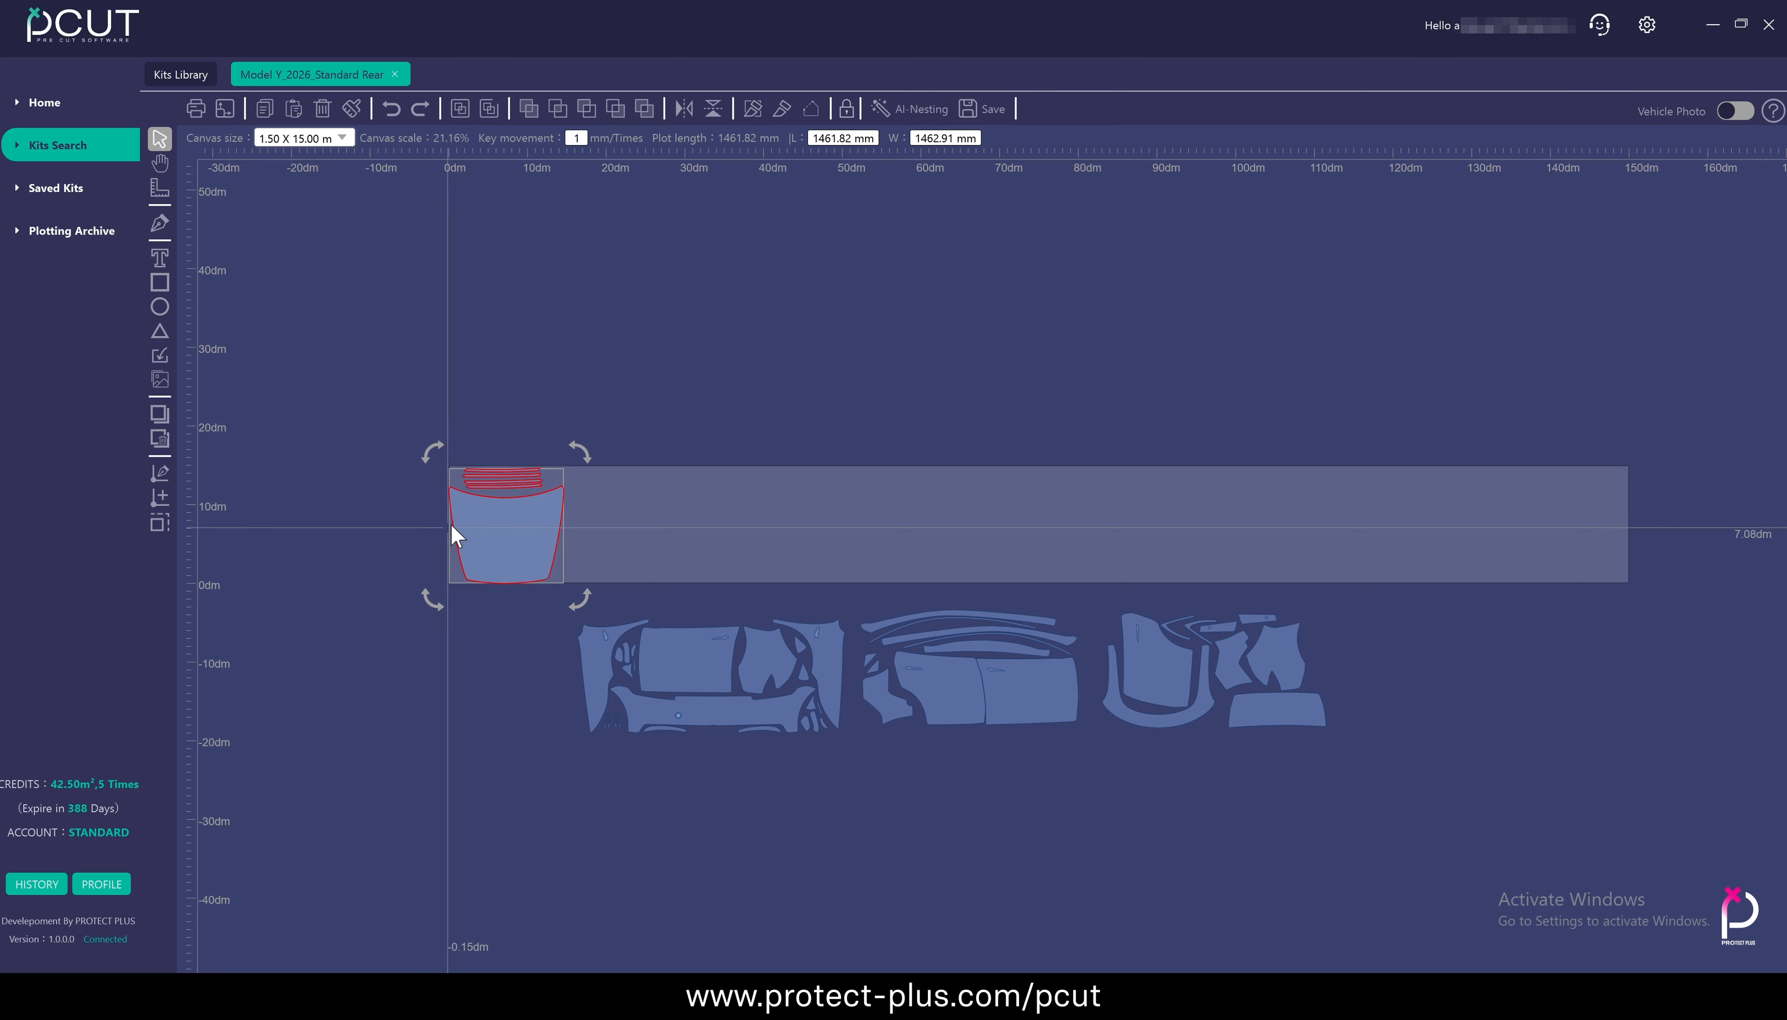
scroll(461, 514, "up", 5)
scroll(445, 427, "up", 4)
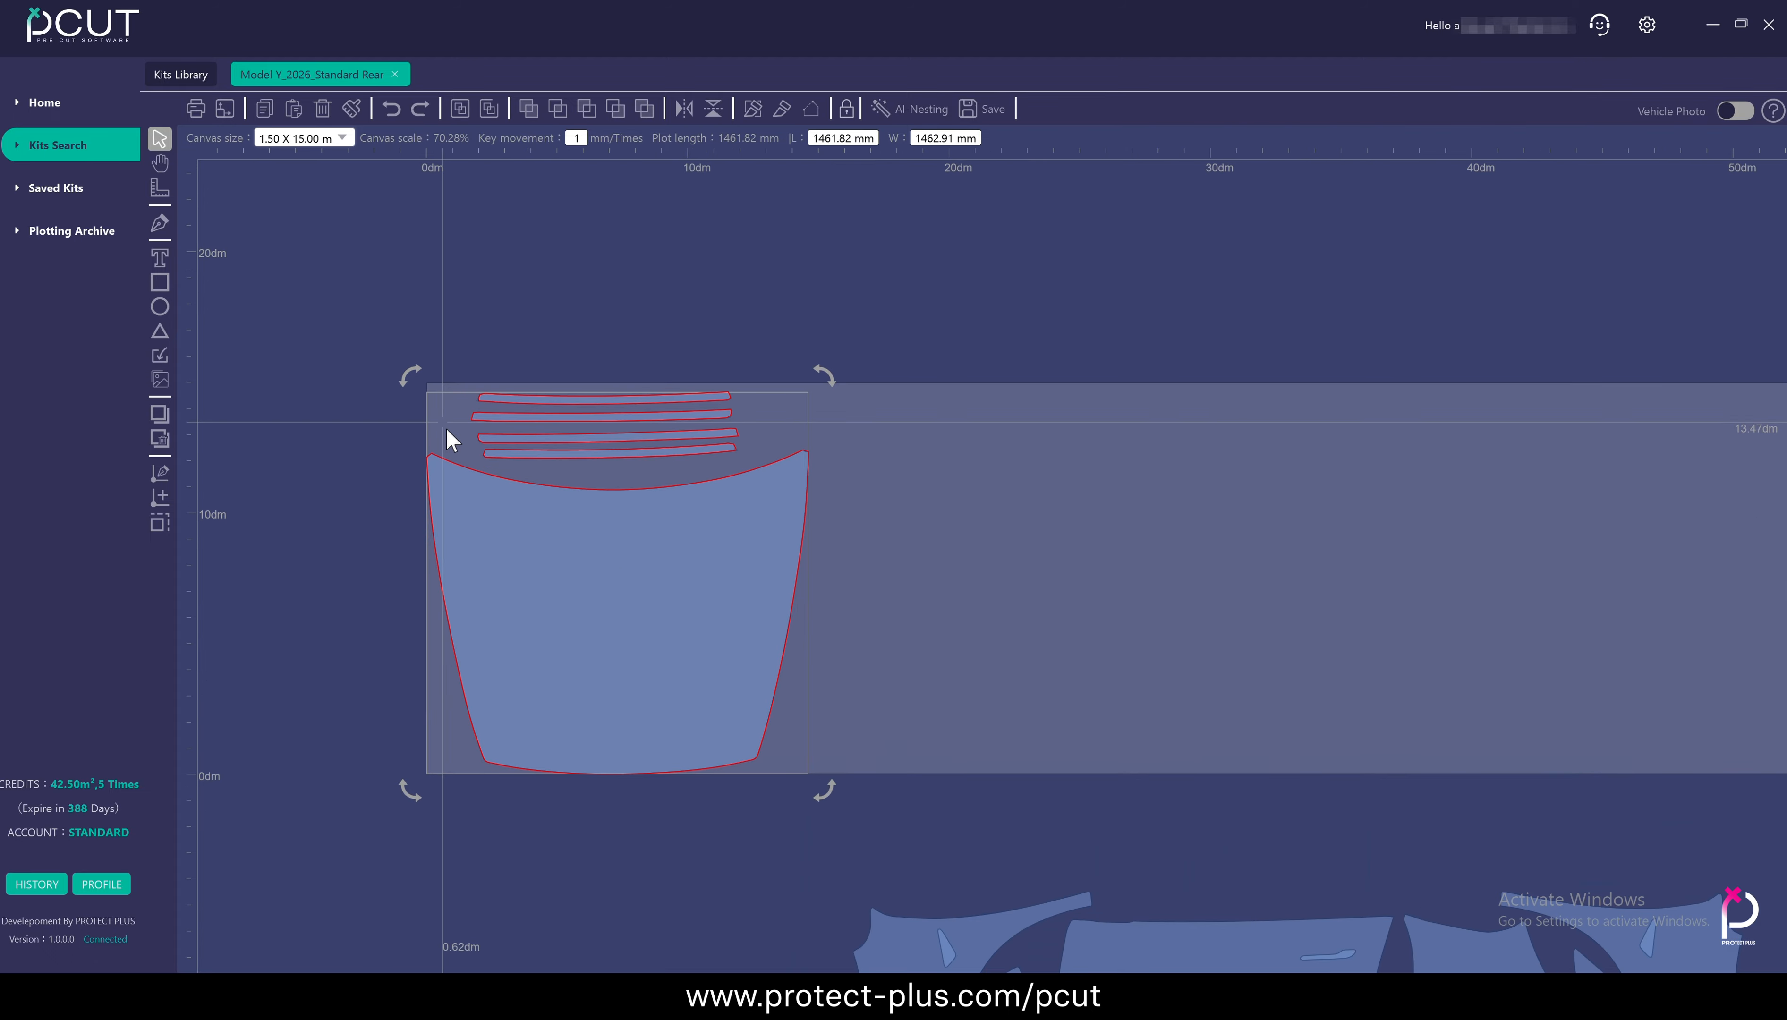
scroll(451, 433, "down", 4)
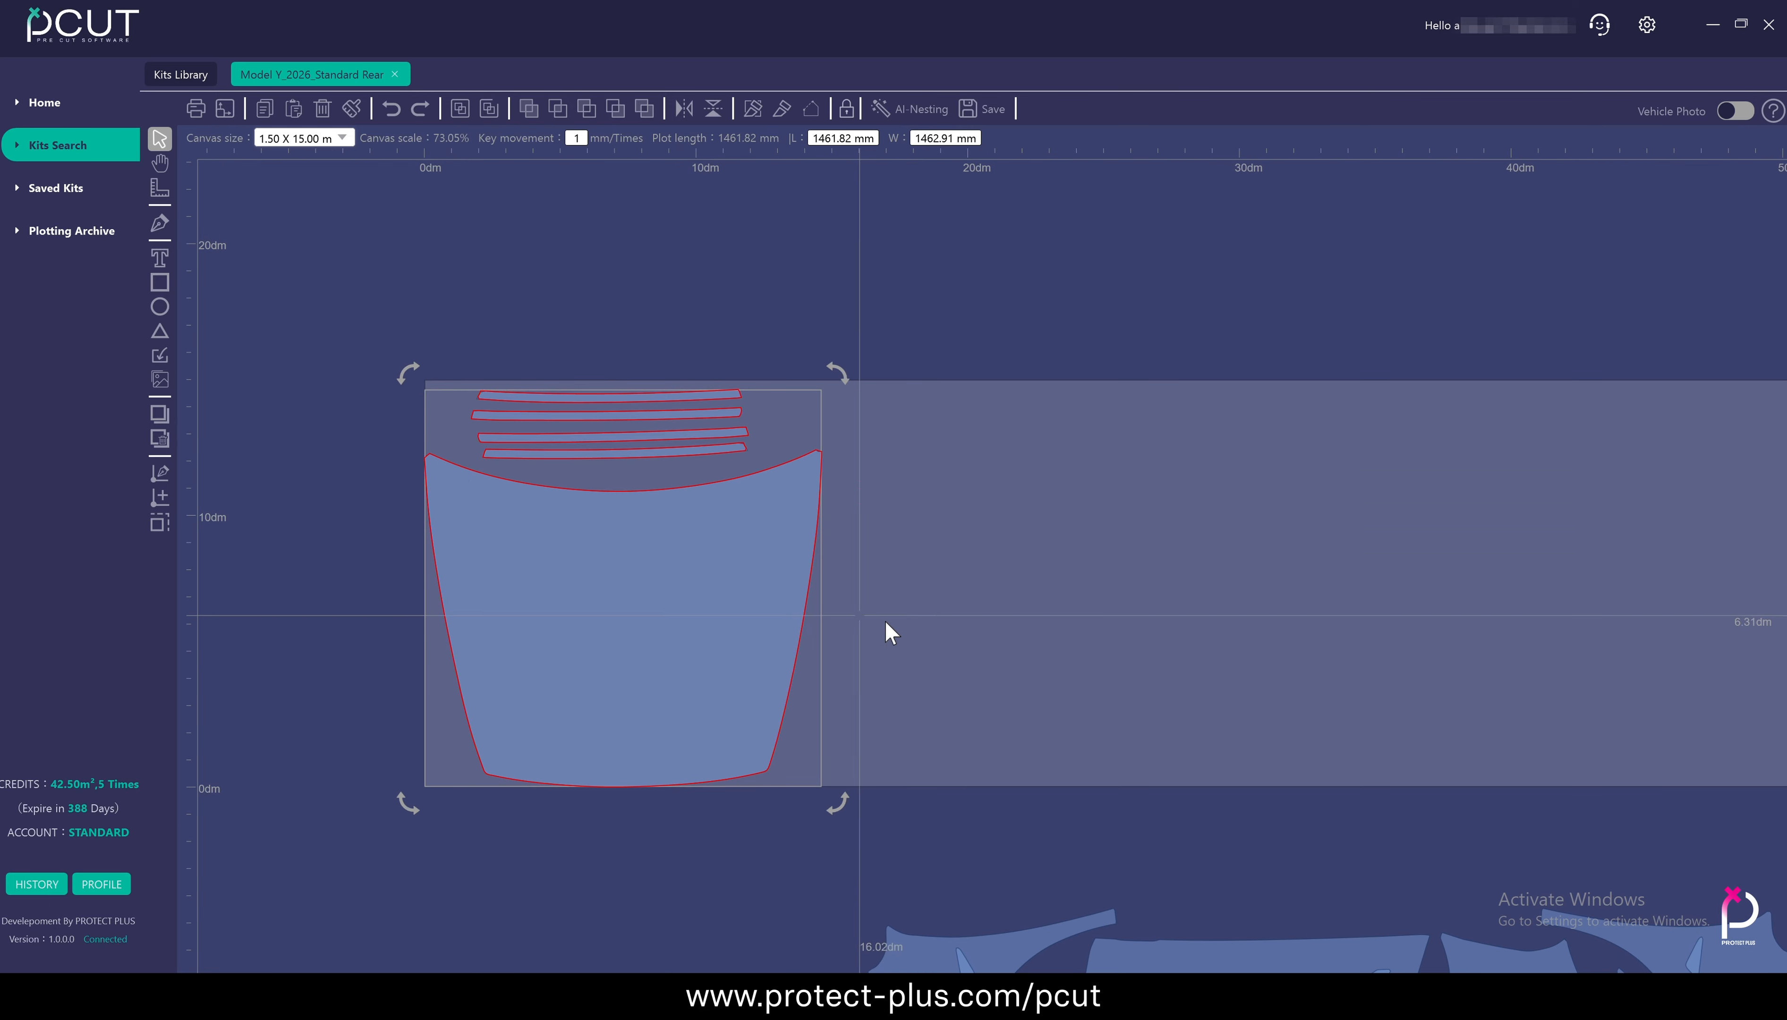
Snap the front bumper and fender group behind the hood with Align Canvas and examine the gap between the panels
left_click(936, 631)
scroll(935, 631, "up", 3)
key("ctrl+a")
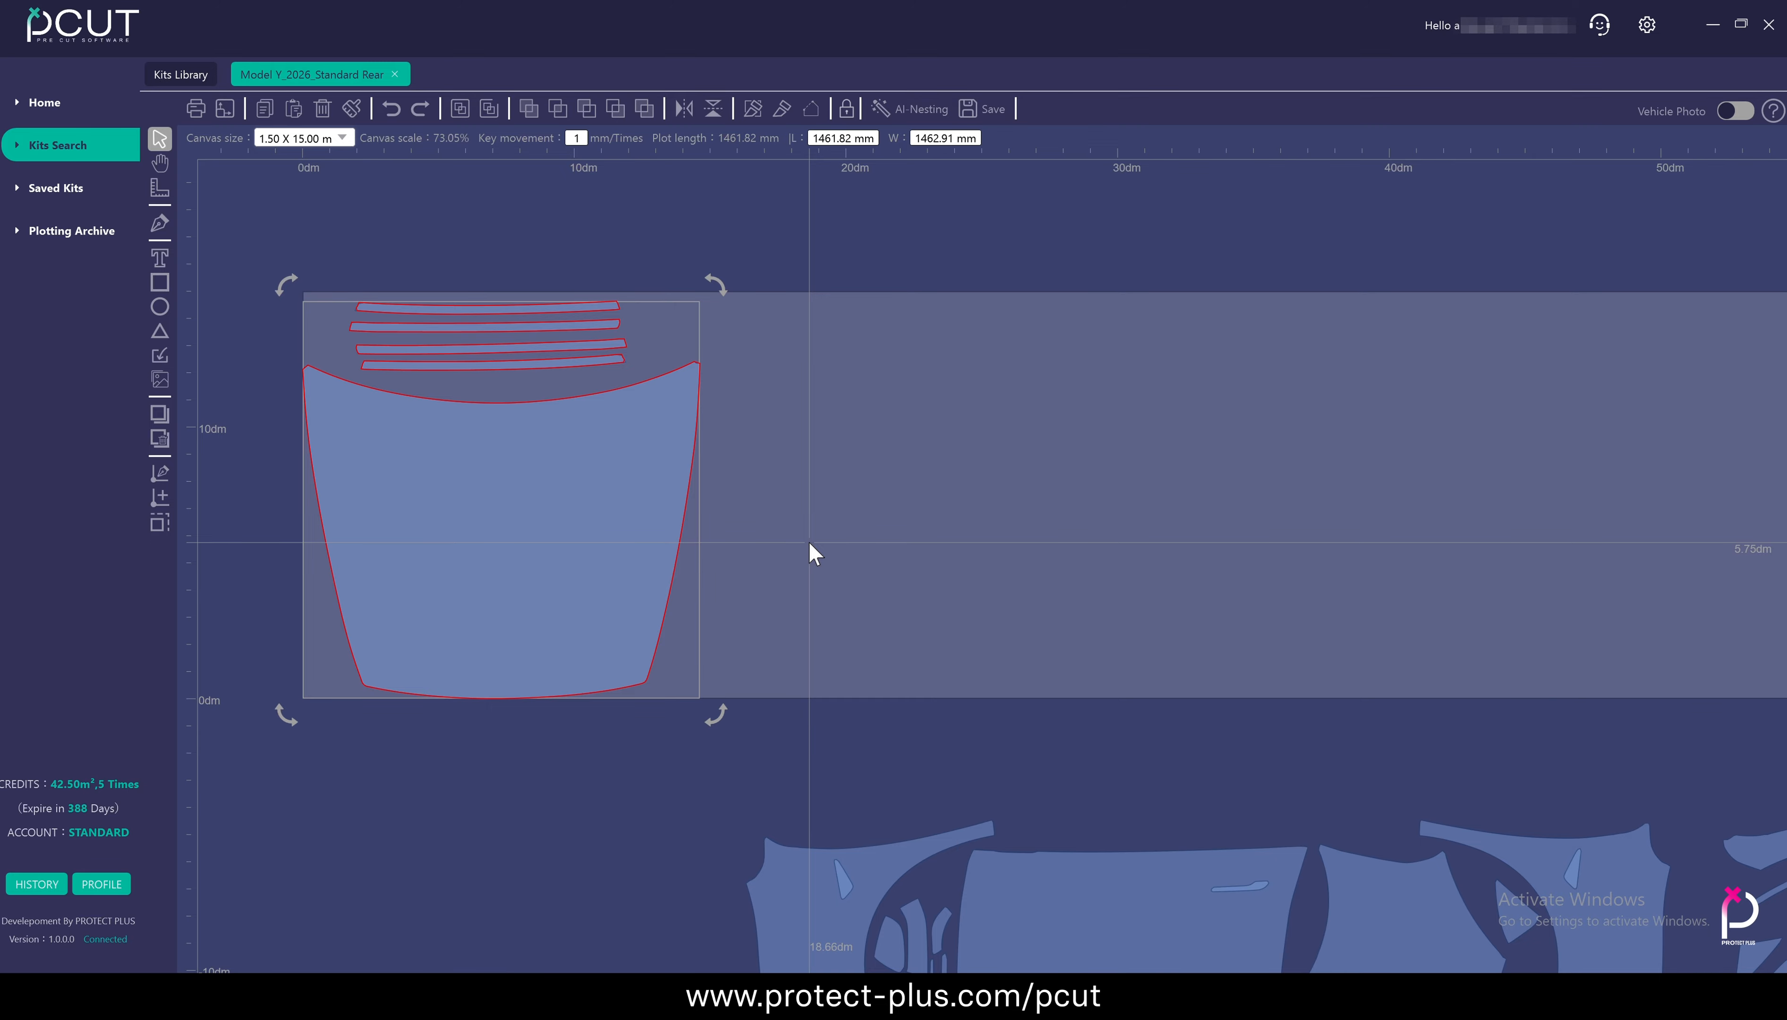
scroll(814, 551, "down", 7)
left_click_drag(773, 614, 1057, 750)
left_click(221, 105)
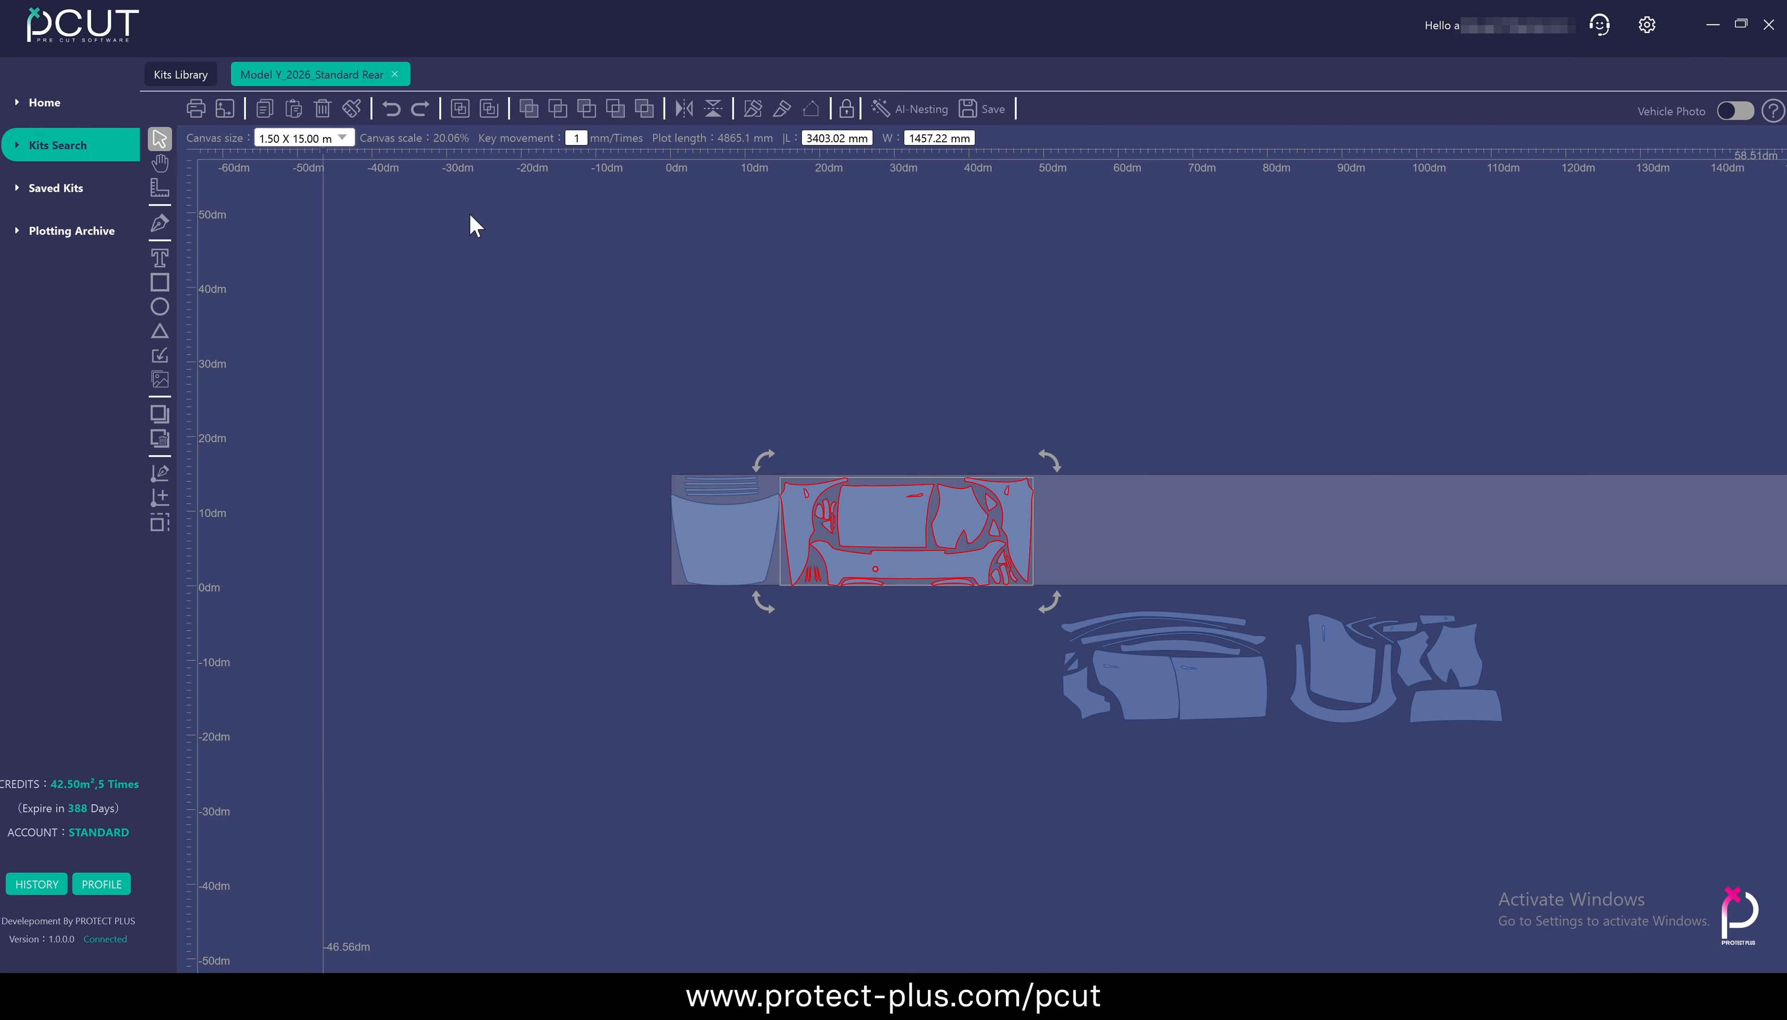
left_click(806, 385)
scroll(782, 498, "up", 5)
scroll(782, 505, "up", 20)
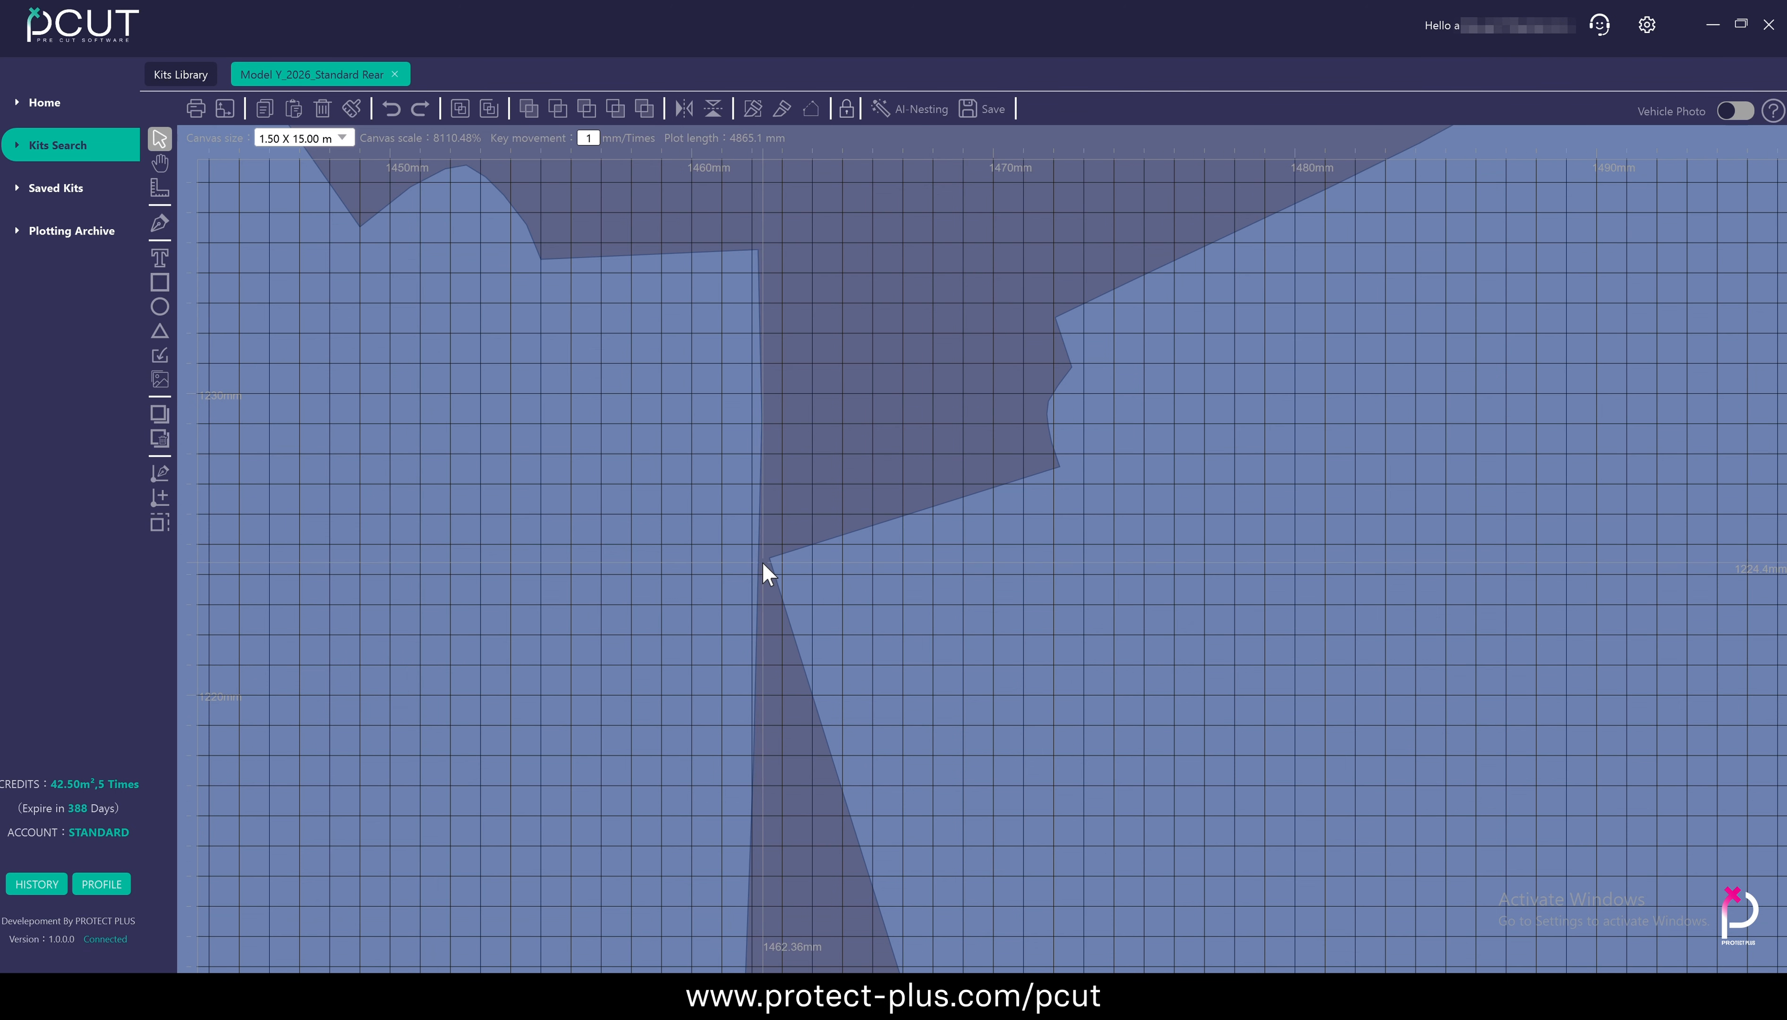
scroll(758, 558, "down", 20)
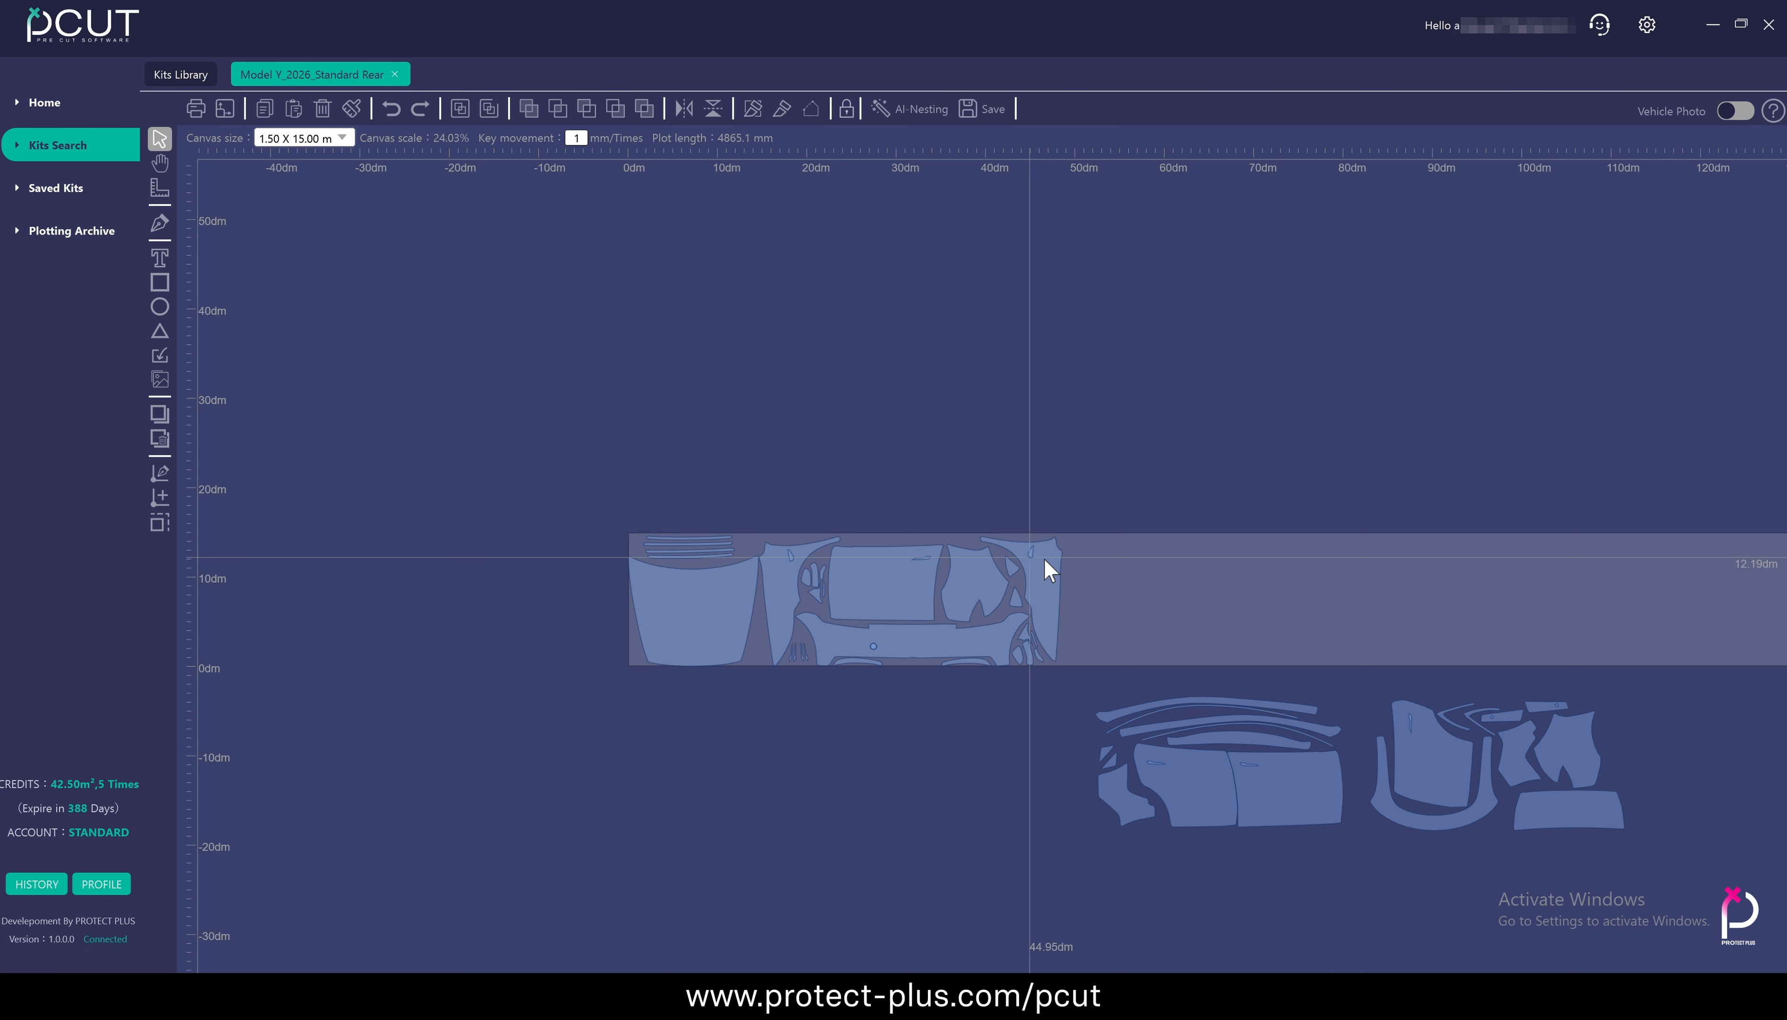
Snap the door and side panel group, followed by the rear group, onto the film with Align Canvas and inspect the layout
left_click_drag(1025, 647, 1200, 743)
left_click_drag(1064, 681, 1032, 519)
left_click(662, 375)
left_click_drag(1212, 575, 1482, 759)
left_click(224, 109)
scroll(1154, 425, "up", 16)
scroll(1318, 763, "down", 6)
left_click_drag(406, 809, 906, 583)
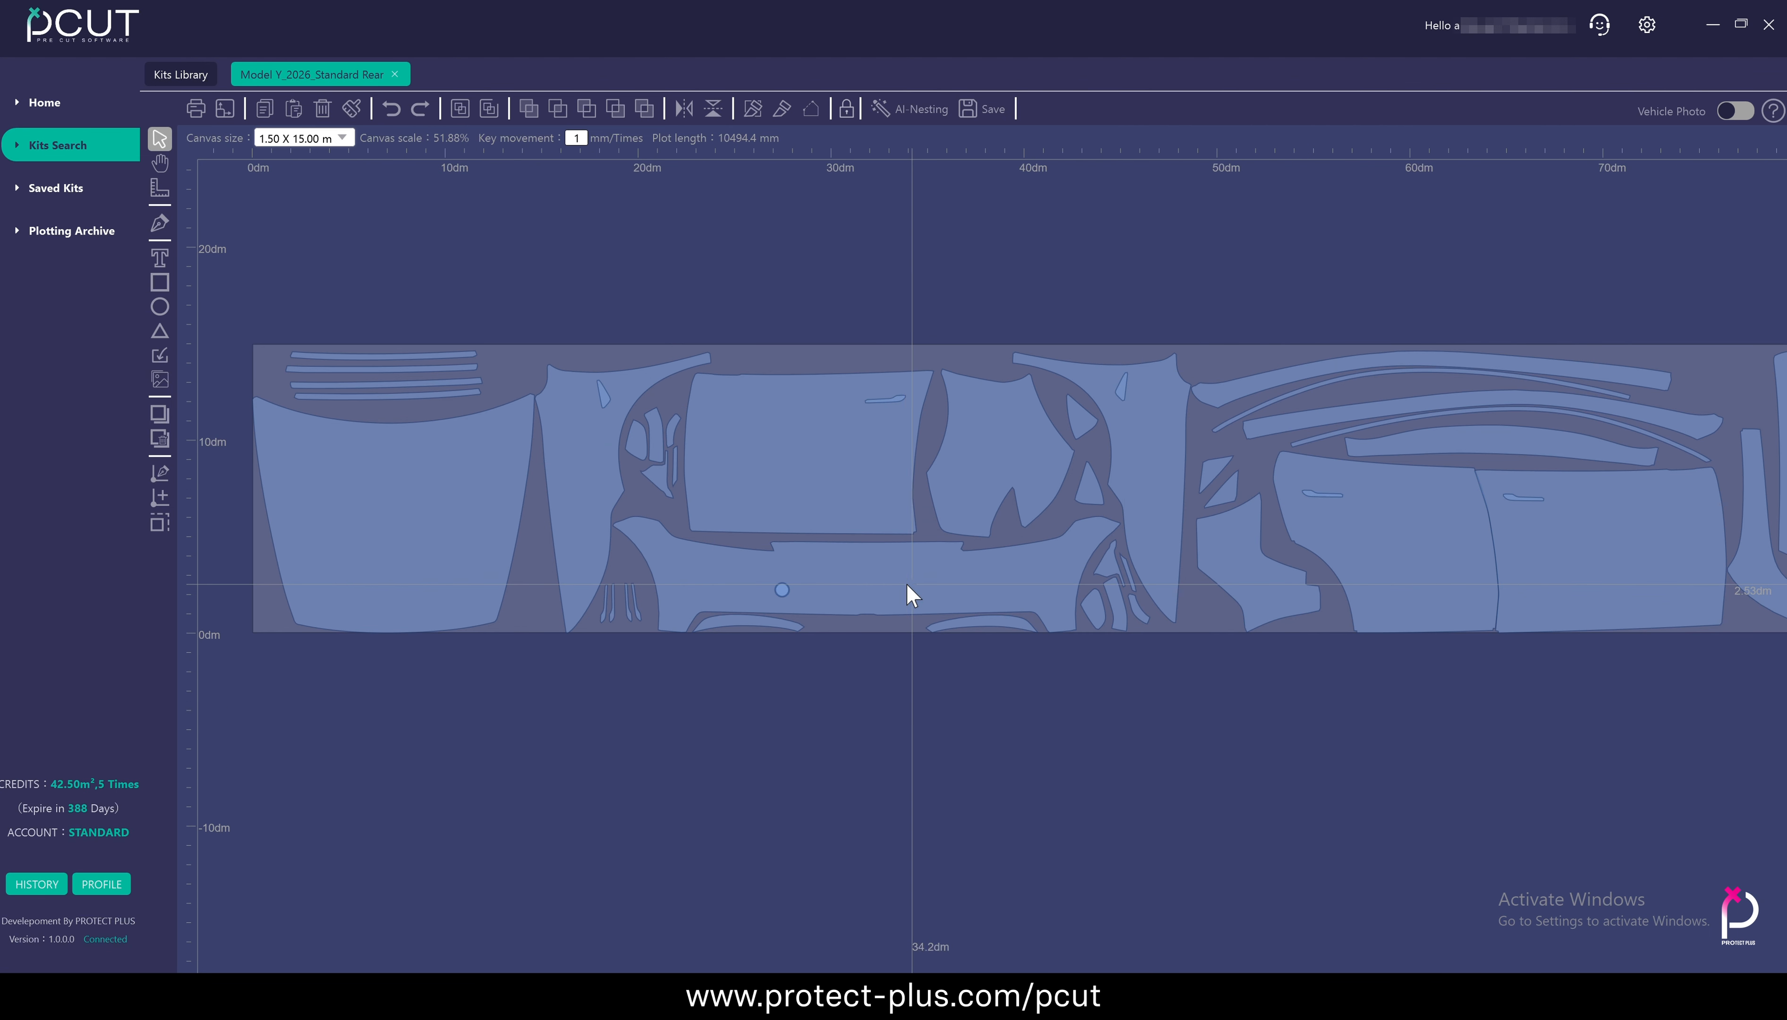
left_click_drag(1462, 603, 720, 618)
Undo the group alignments until all four panel groups are back below the film
scroll(1363, 568, "down", 8)
key("ctrl+z")
key("ctrl+z")
key("ctrl+z")
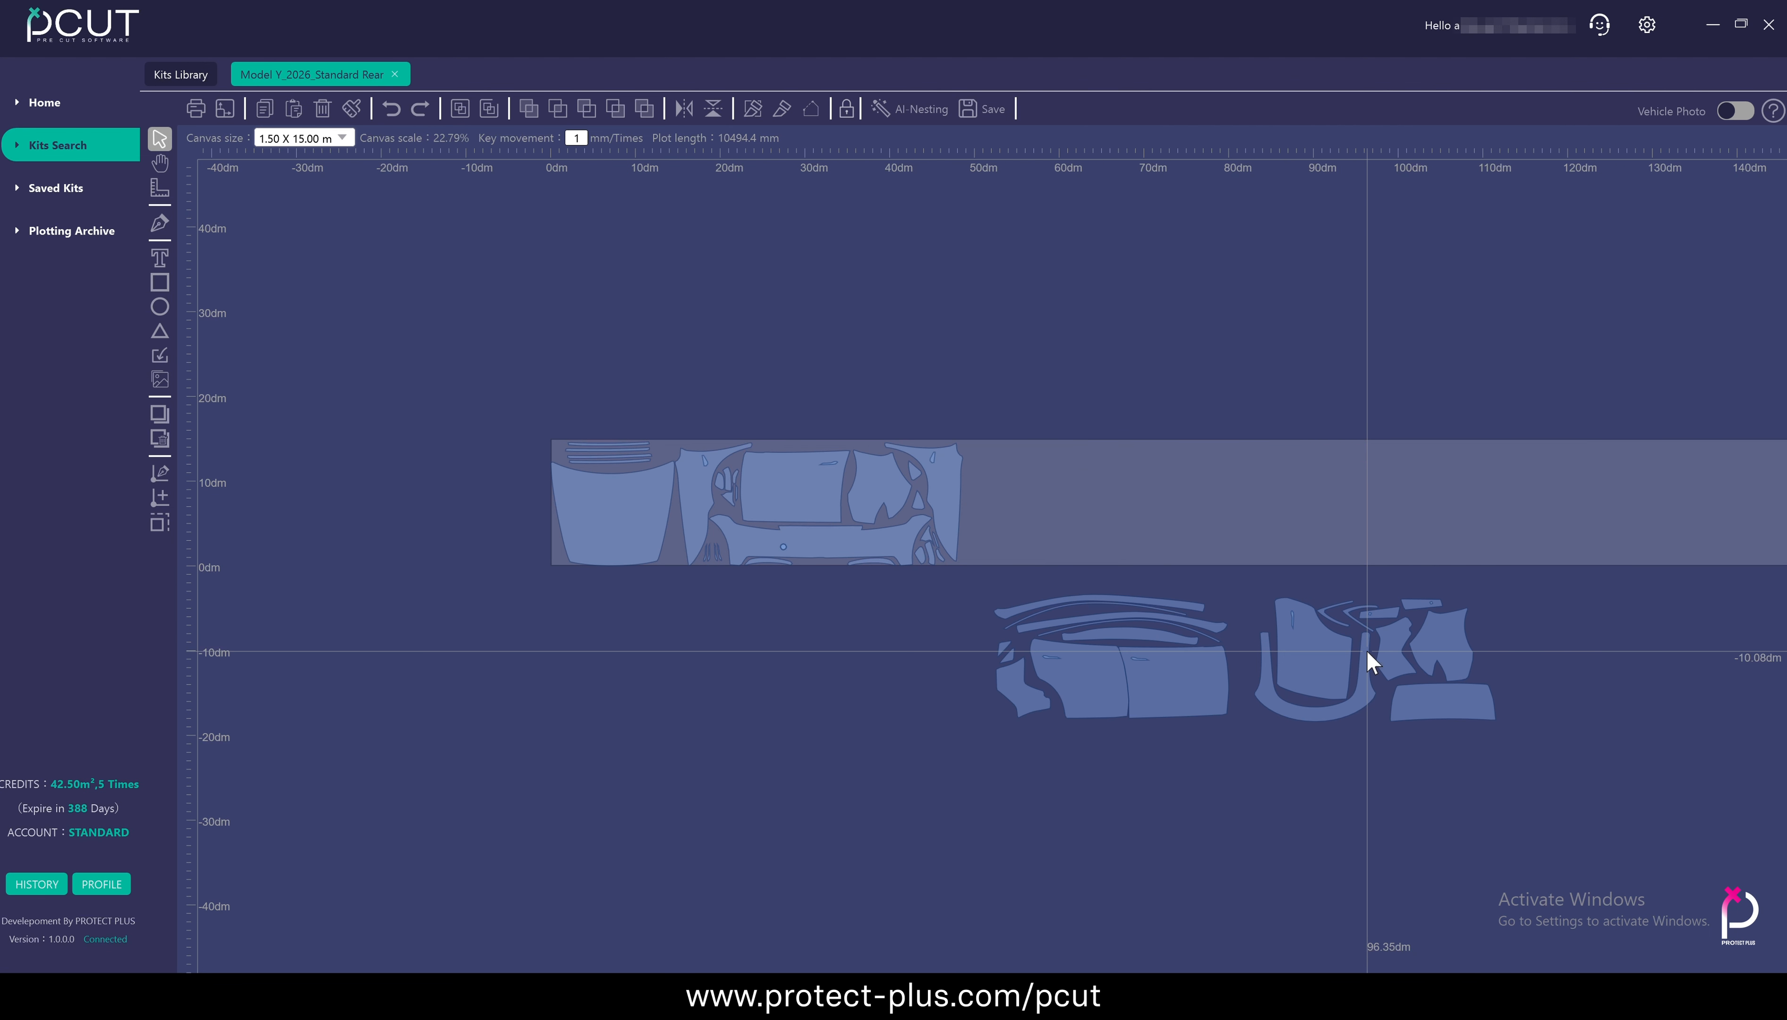
key("ctrl+z")
key("ctrl+z")
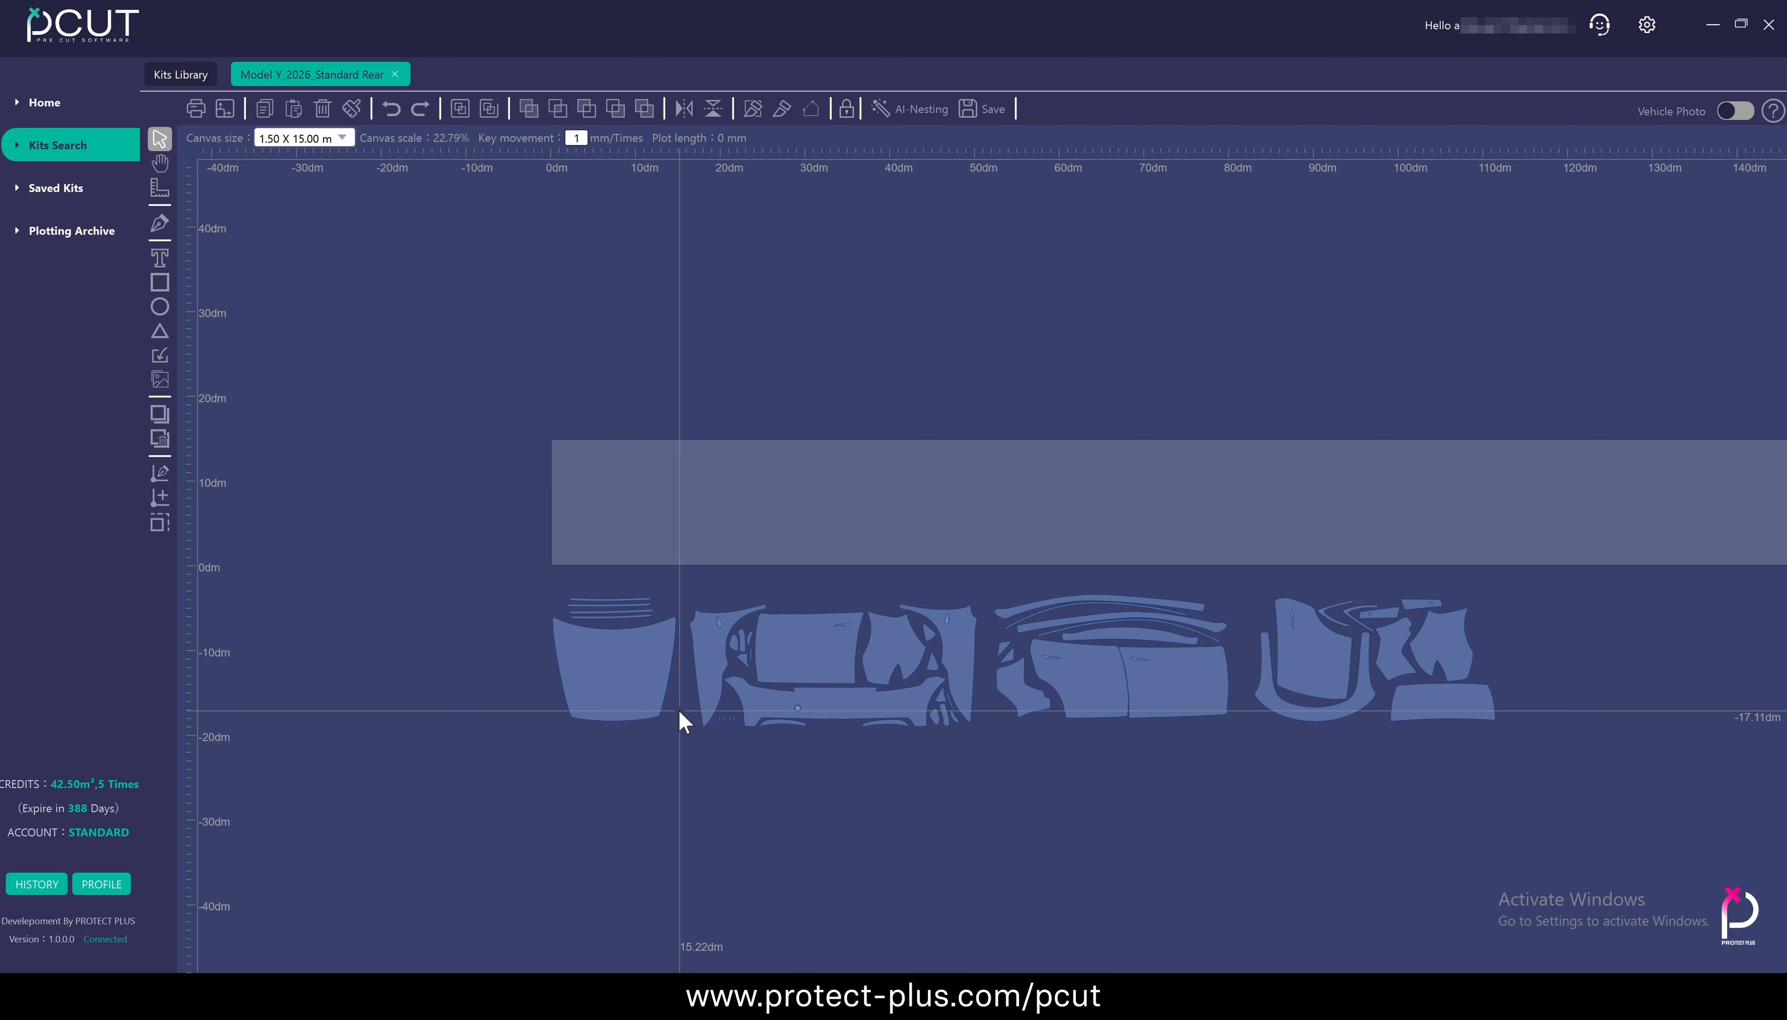
Try aligning the hood panel and its four strips to the canvas separately, and undo both alignments
left_click(646, 698)
left_click(224, 109)
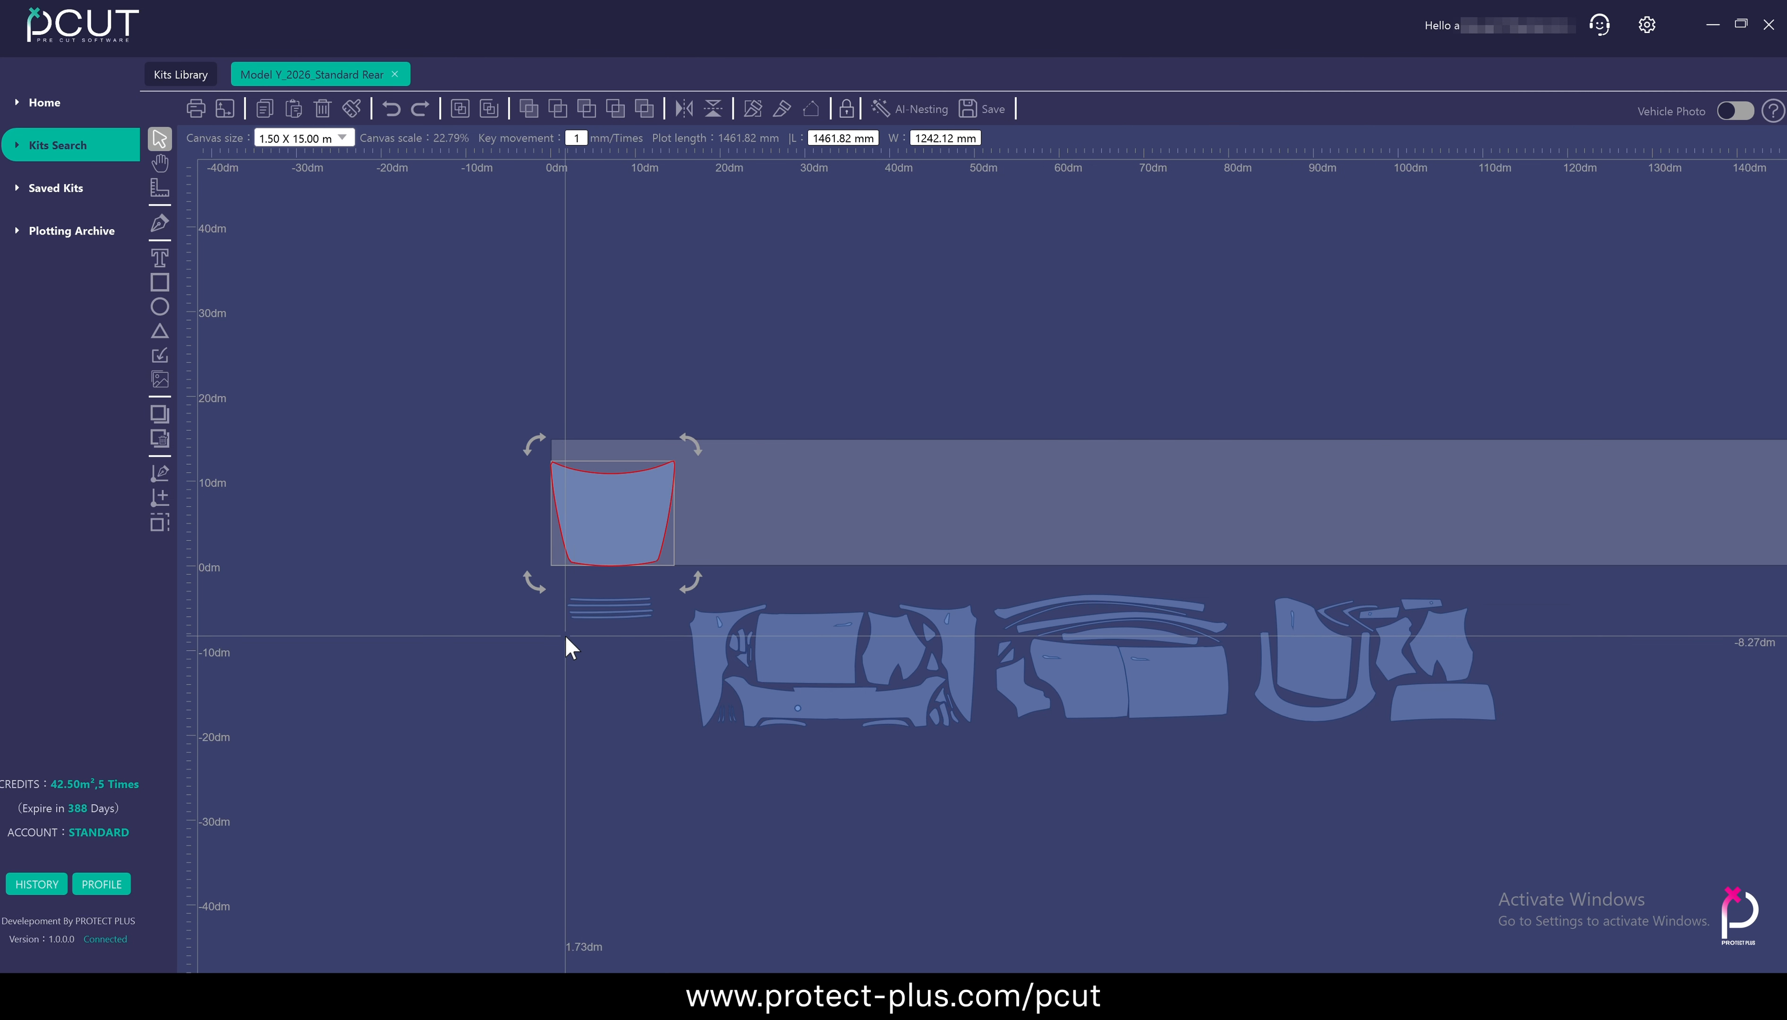
left_click(646, 603)
left_click(225, 109)
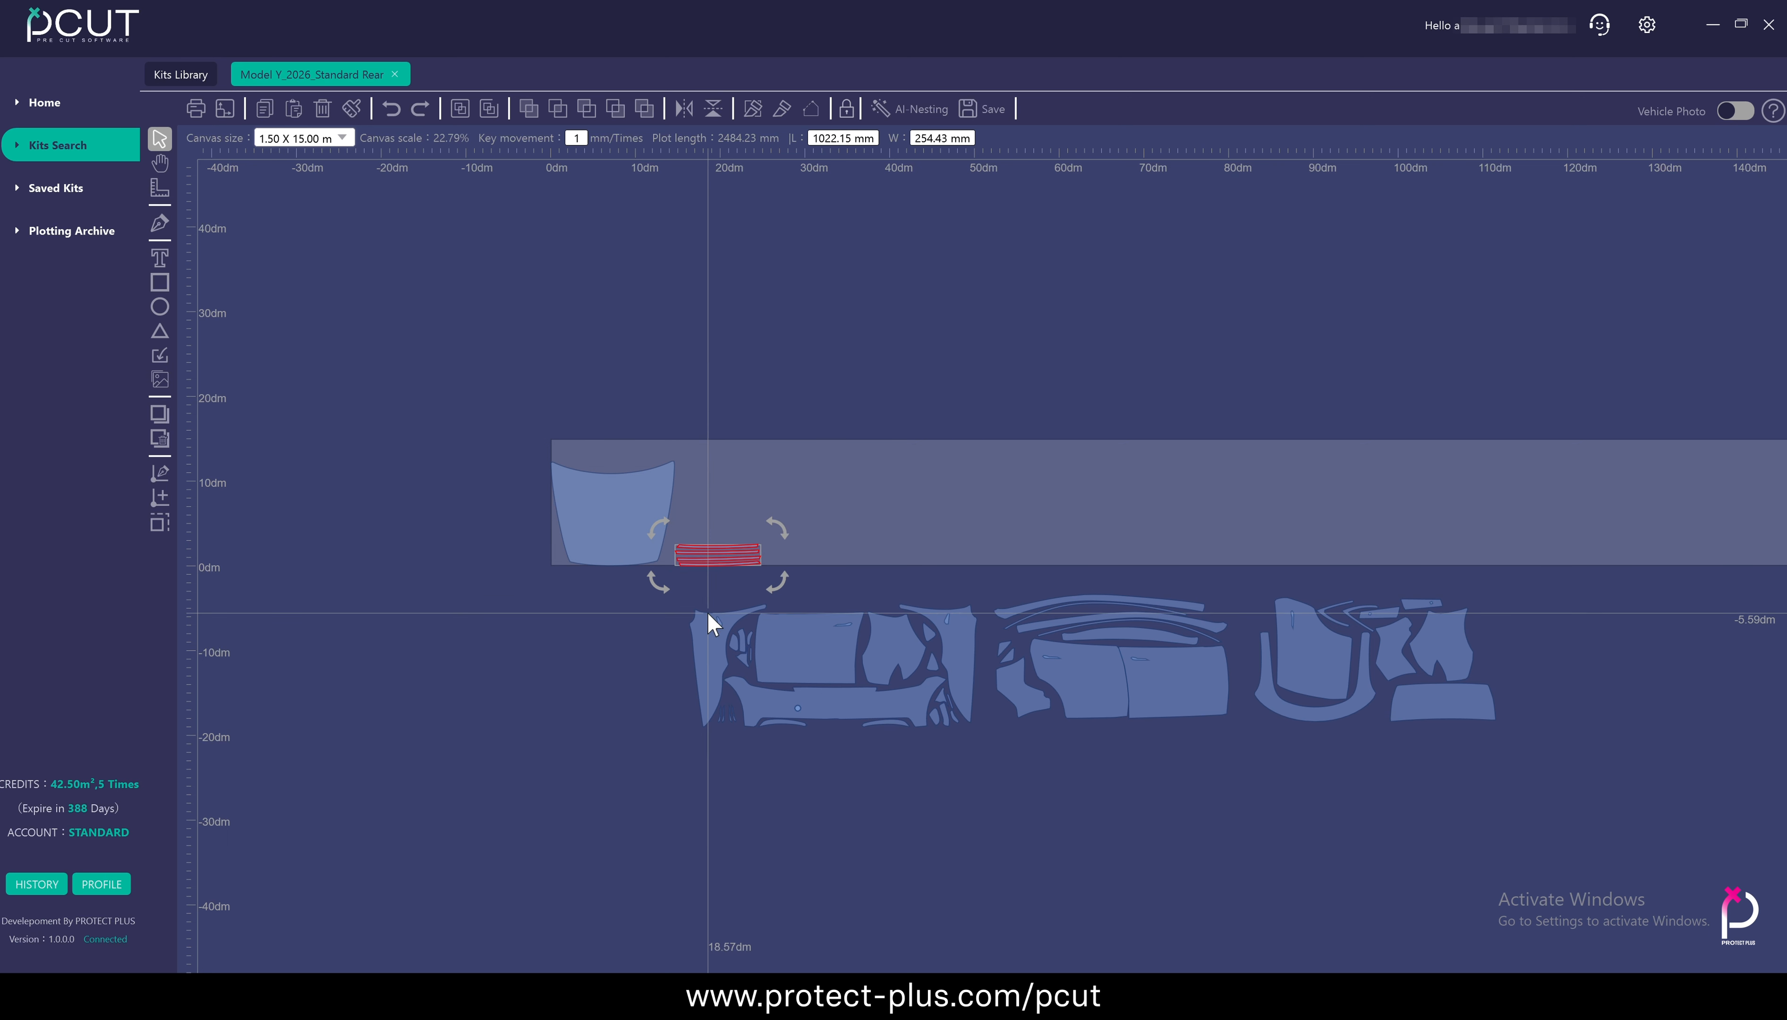
scroll(713, 624, "up", 5)
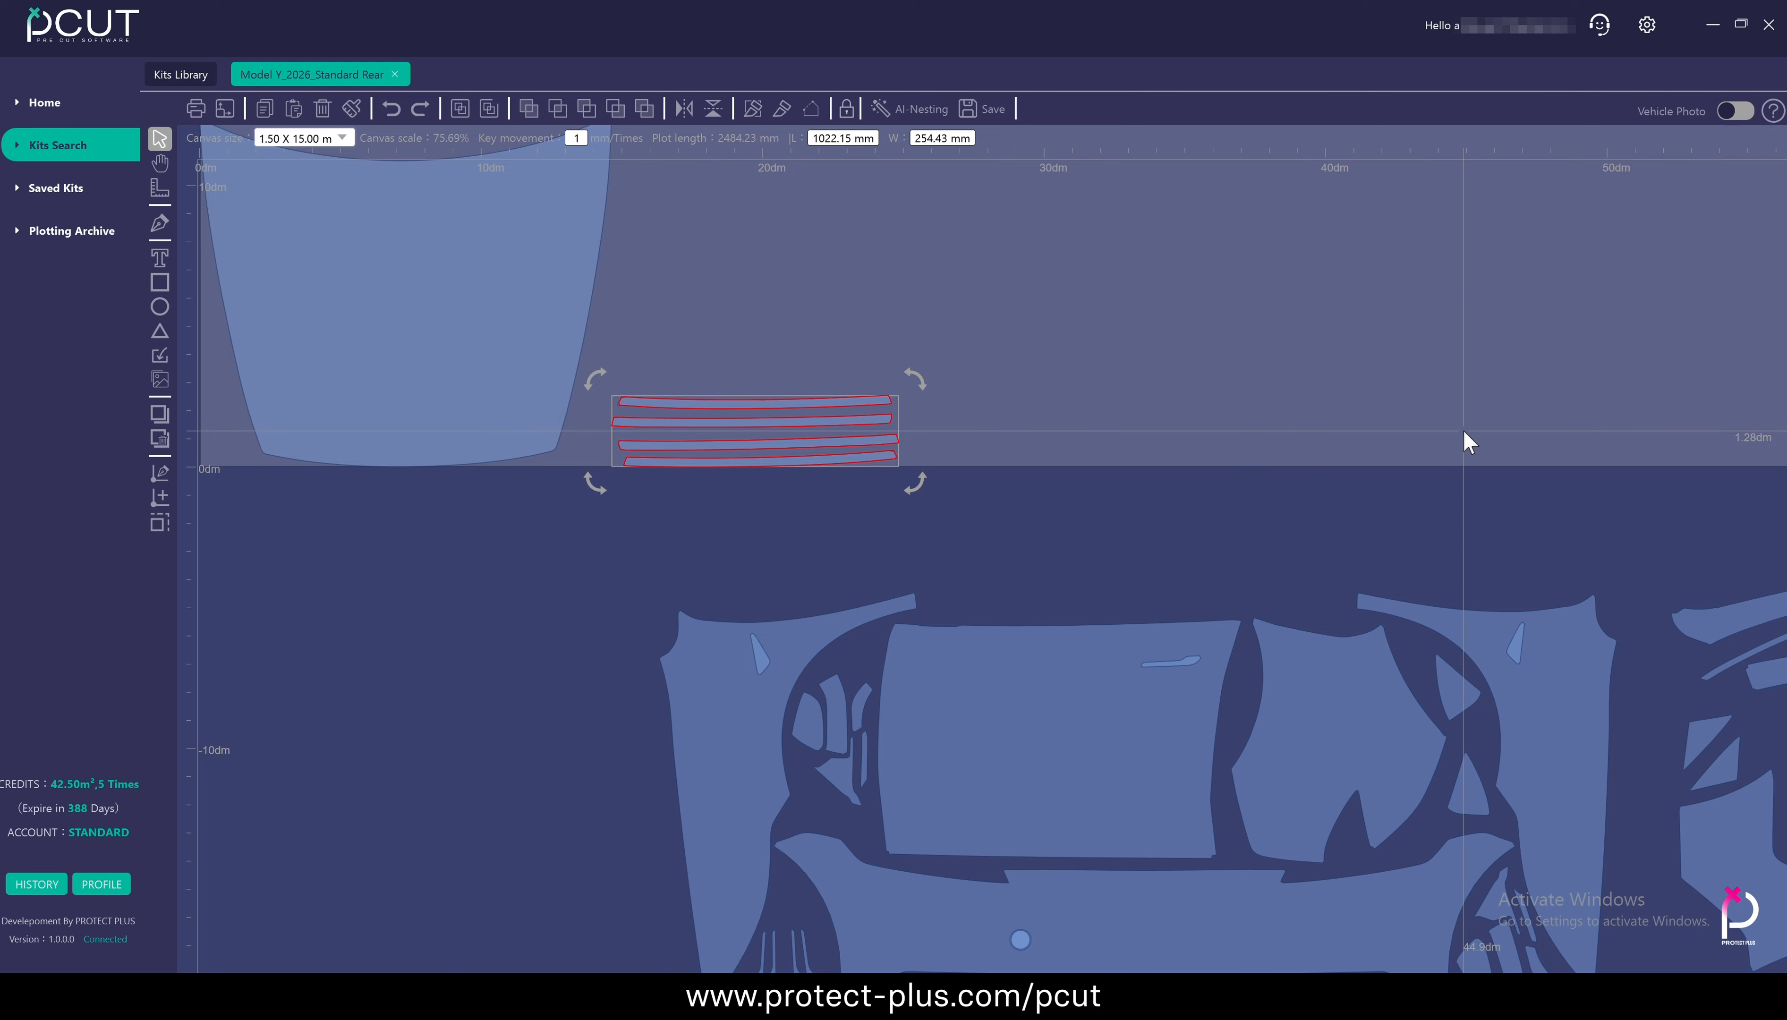
scroll(813, 568, "down", 4)
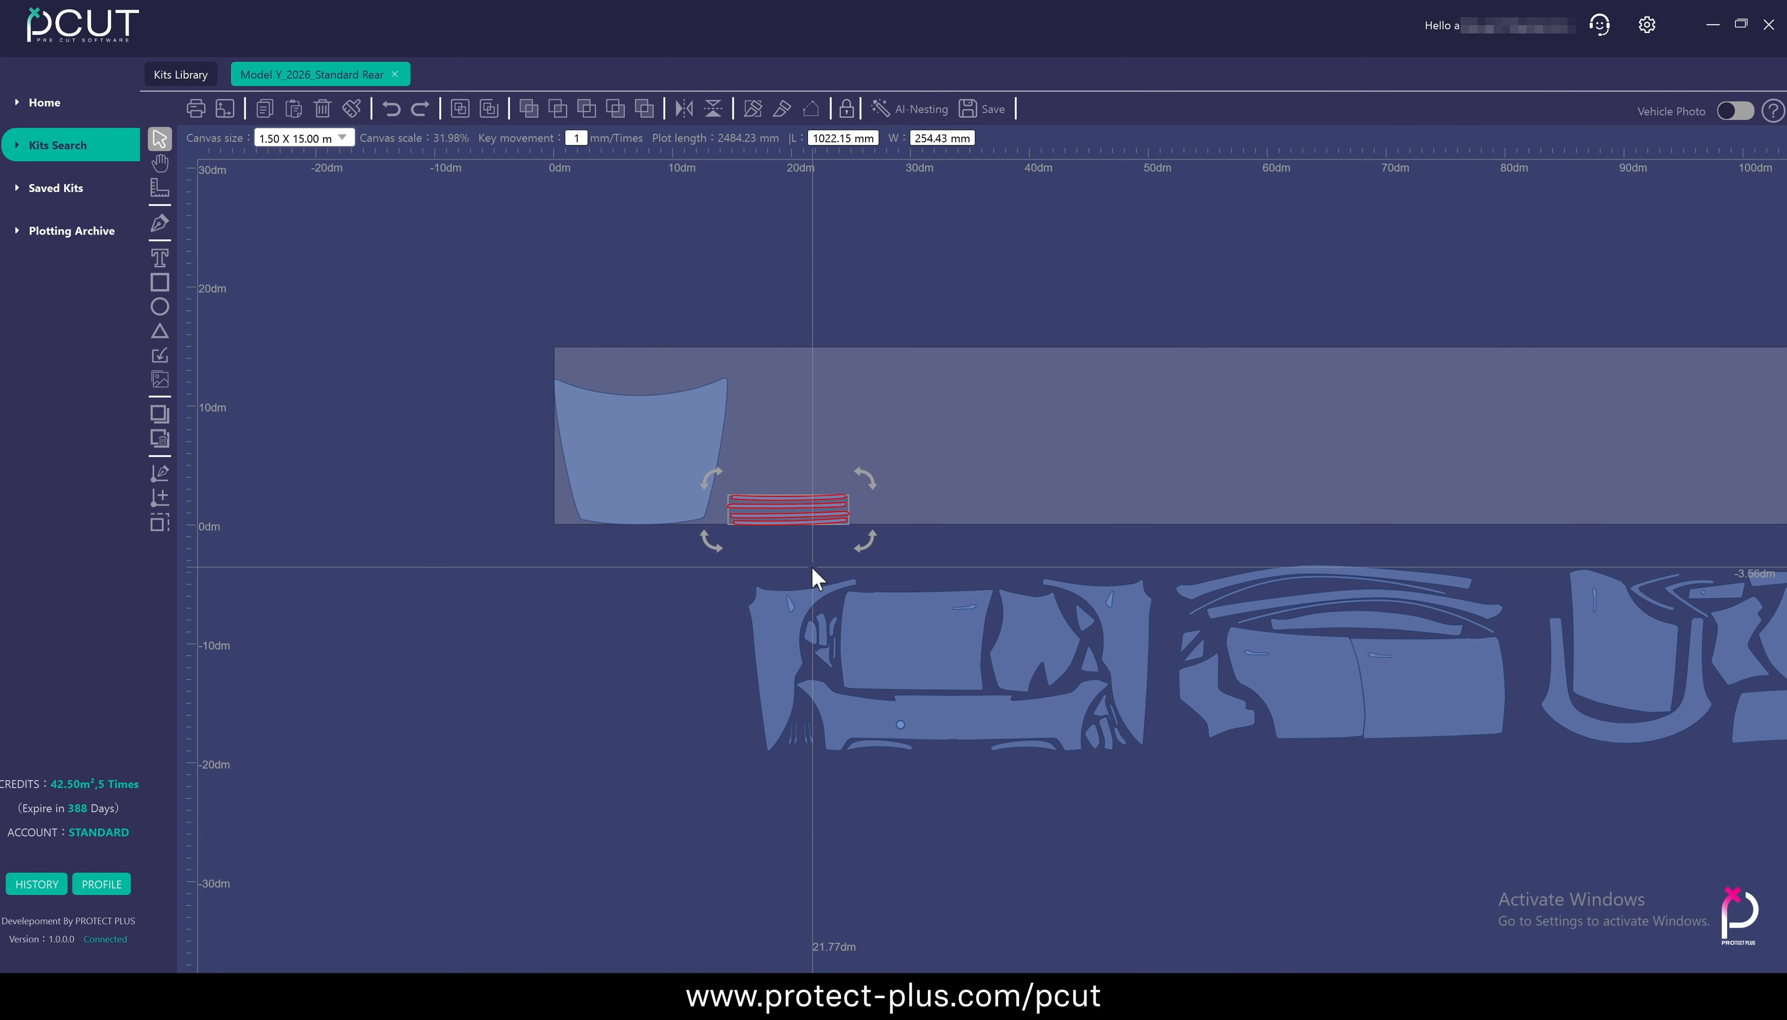
key("ctrl+z")
key("ctrl+z")
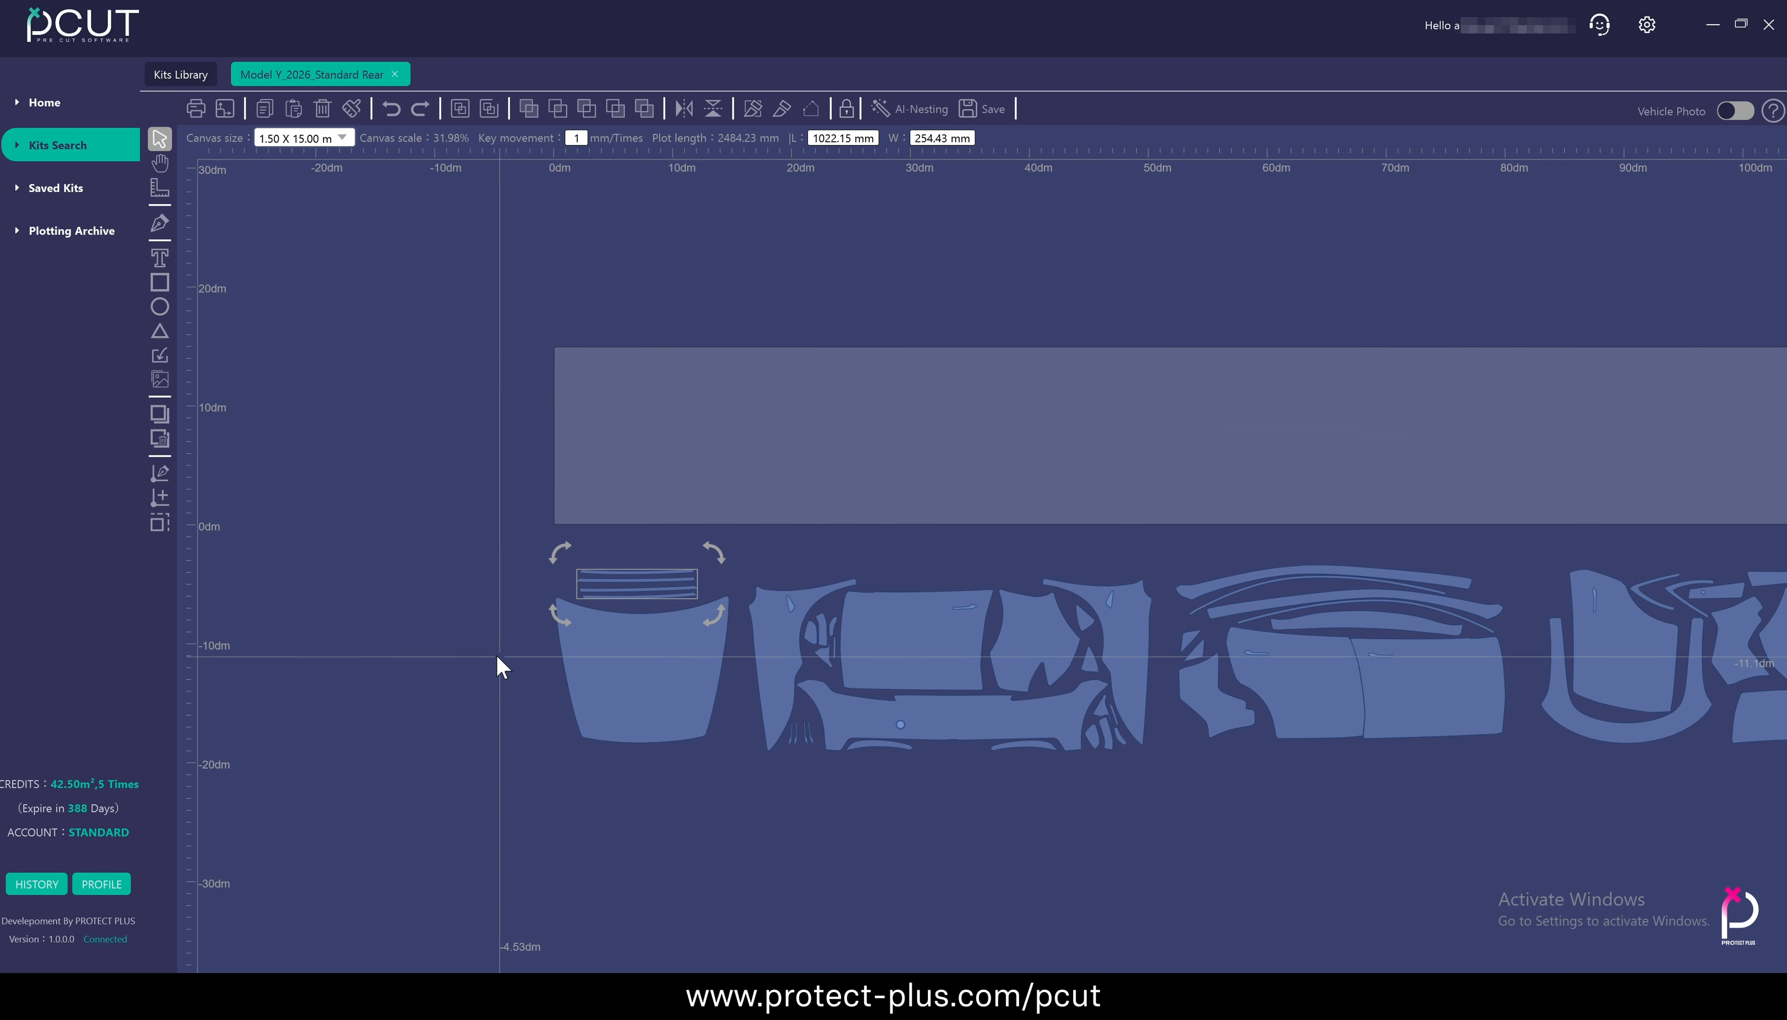
Snap the hood with its four strips and the bumper and fender group onto the film with Align Canvas
left_click(470, 539)
left_click_drag(471, 539, 743, 775)
left_click(225, 110)
left_click_drag(743, 565, 1161, 797)
left_click(225, 109)
Snap the door and side panel group and the rear group behind the bumper group with Align Canvas
left_click_drag(1162, 565, 1520, 773)
left_click(224, 109)
left_click_drag(1540, 593, 1524, 748)
left_click(224, 109)
Check the film area of the aligned layout in the plotting preview and cancel it
left_click_drag(702, 531, 827, 578)
left_click(194, 107)
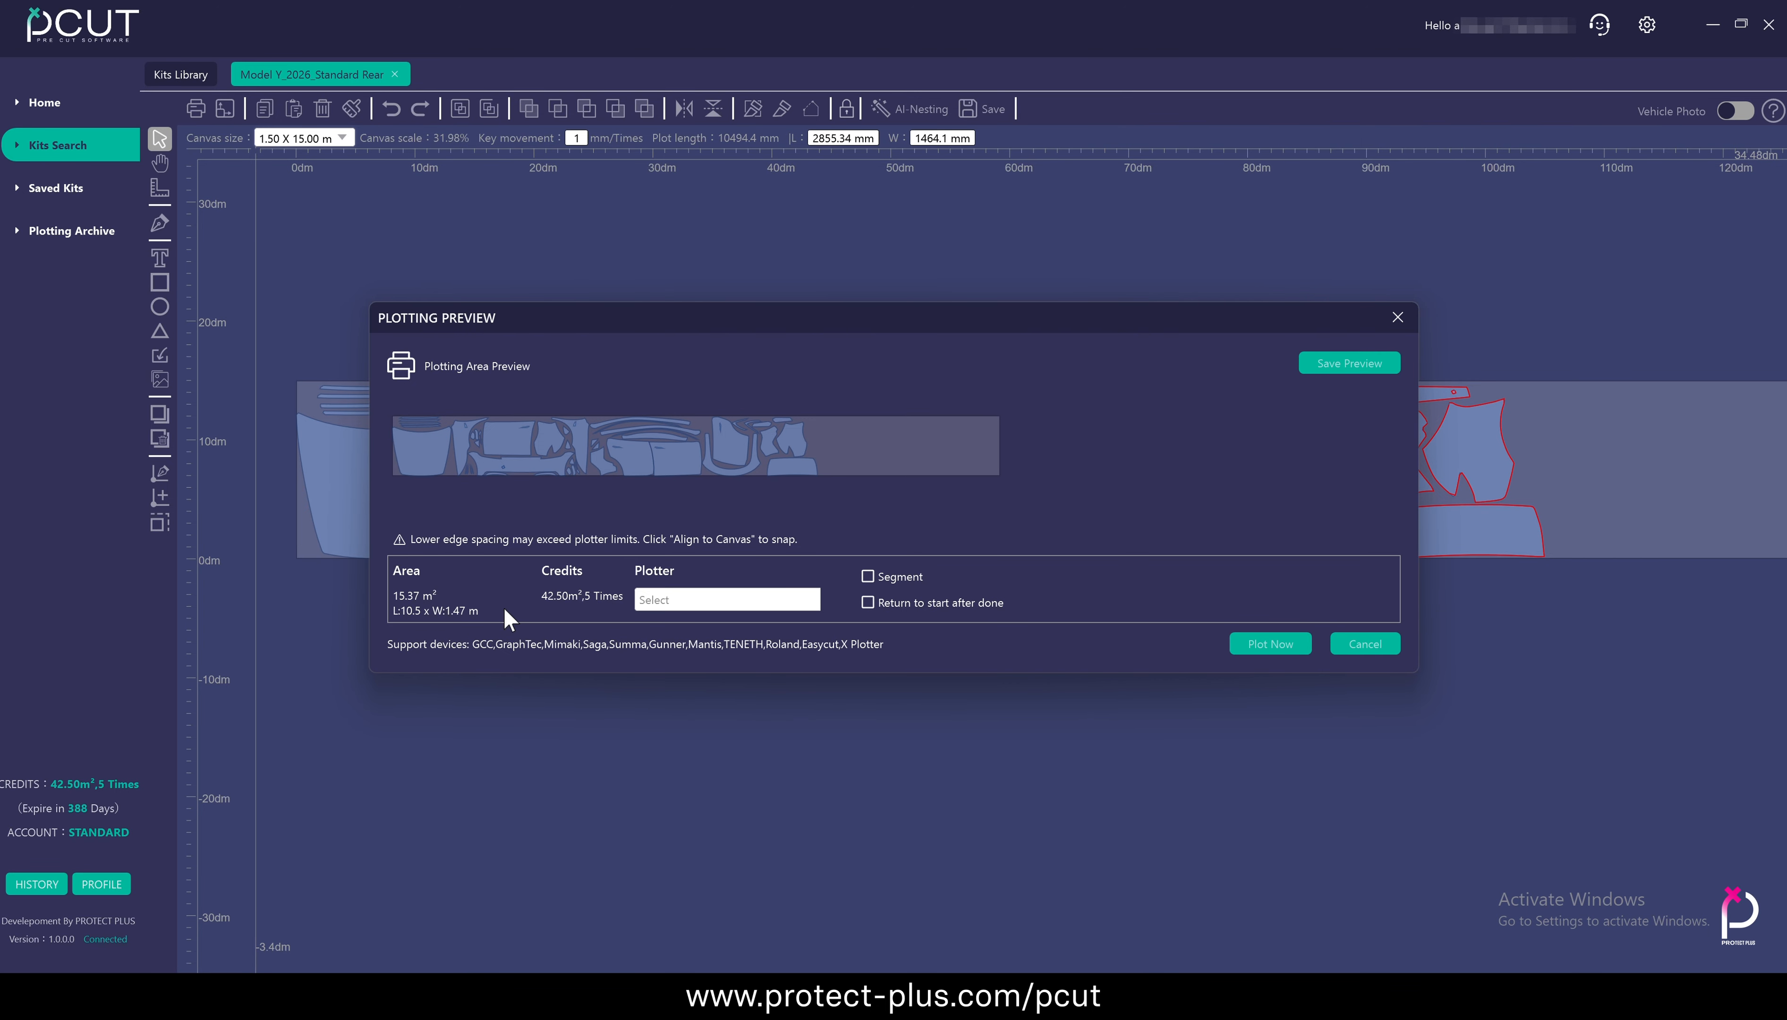
left_click(1372, 643)
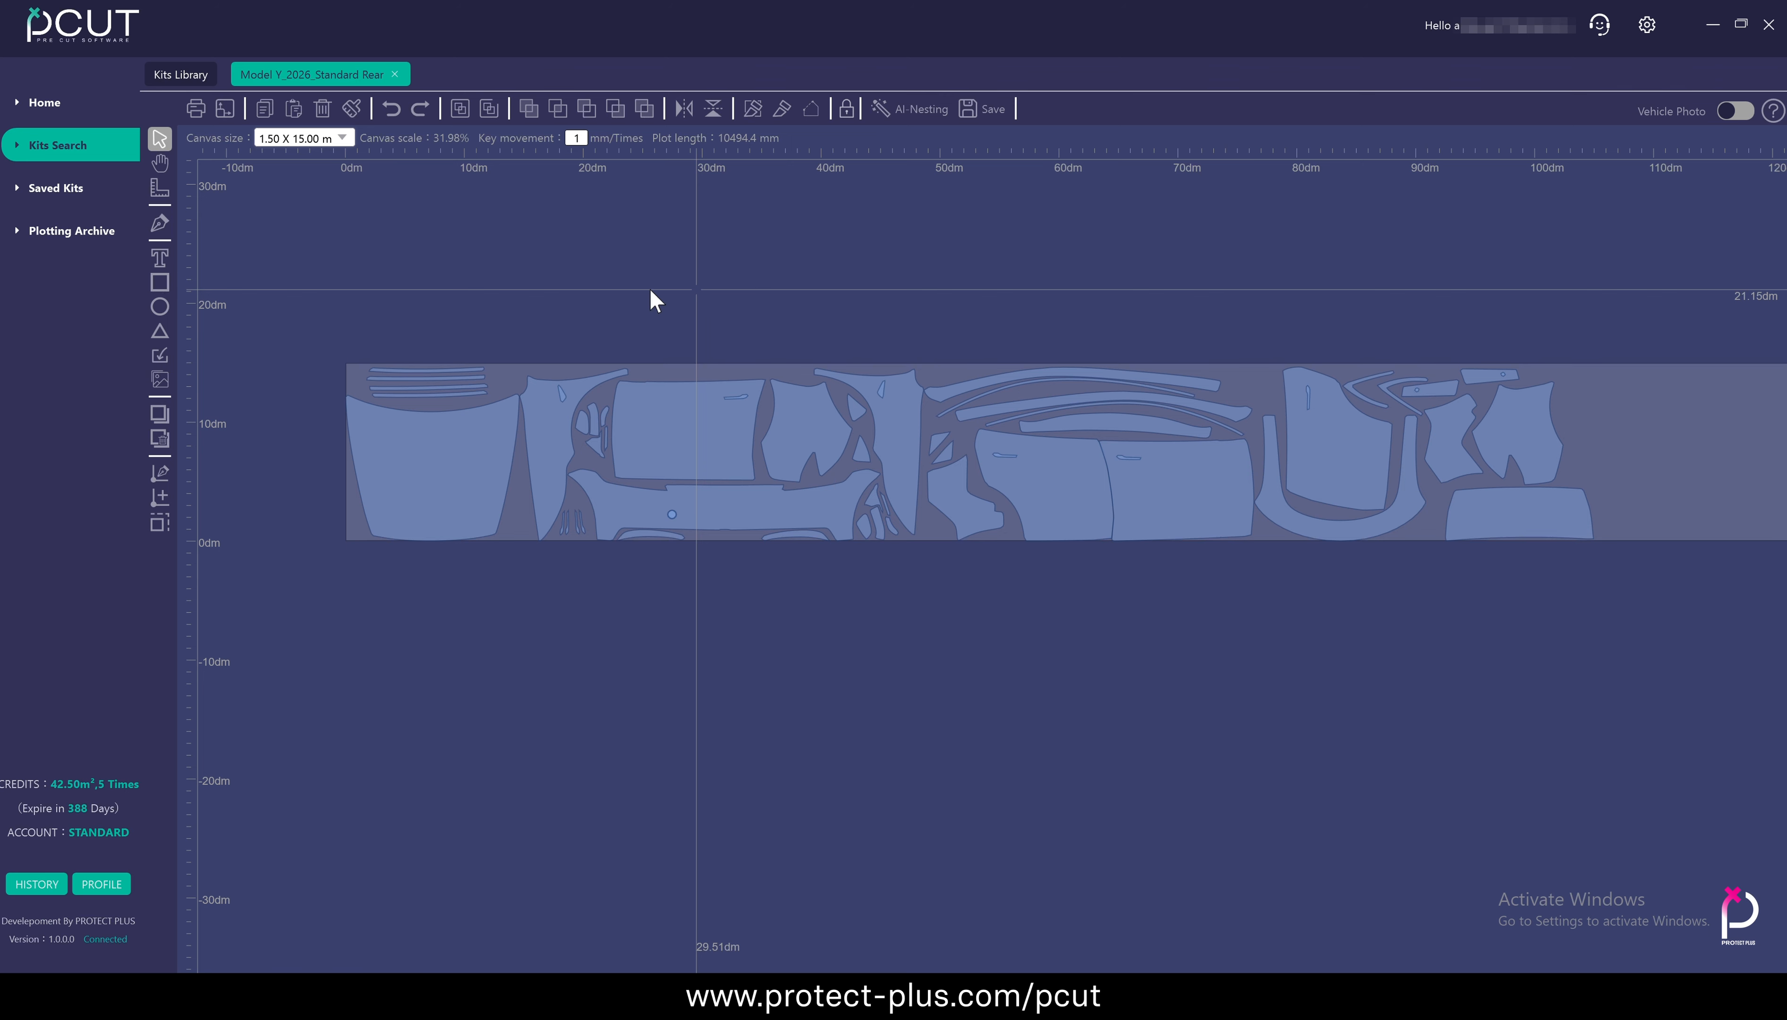
Filter the kits library to Interior kits for the FERRARI F12, year 2017, trim berlinetta
left_click(177, 75)
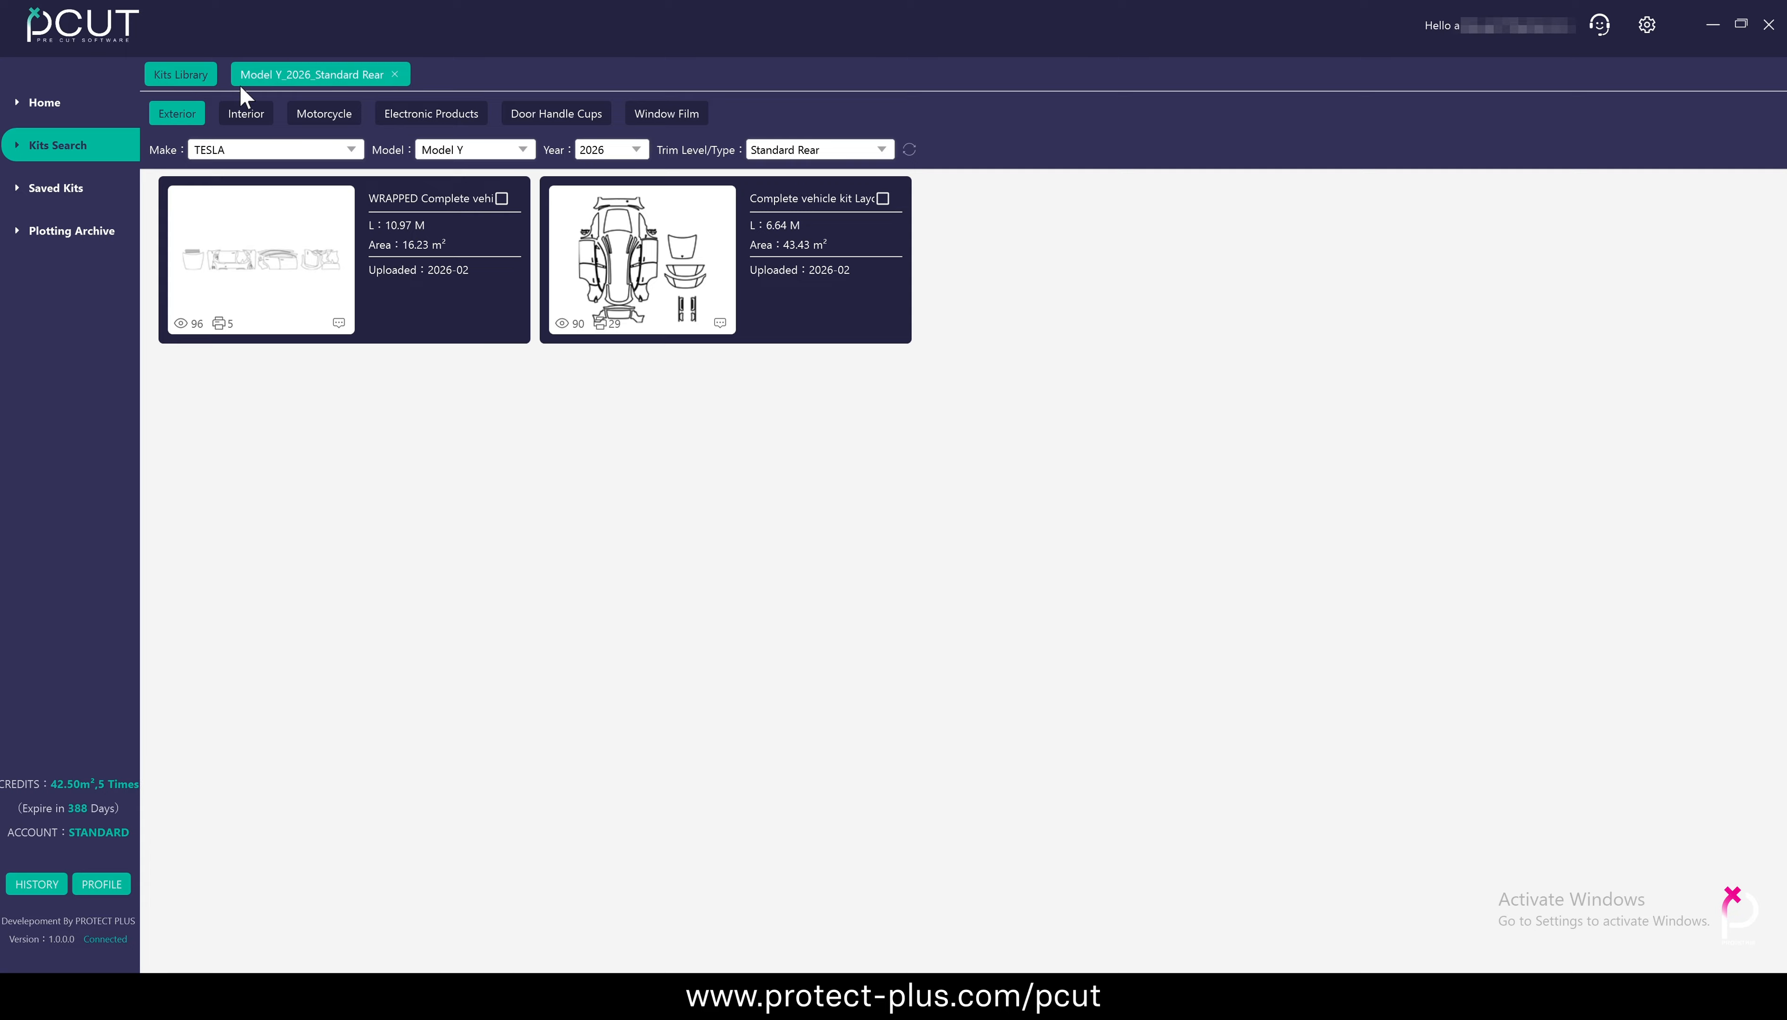
left_click(245, 116)
left_click(299, 150)
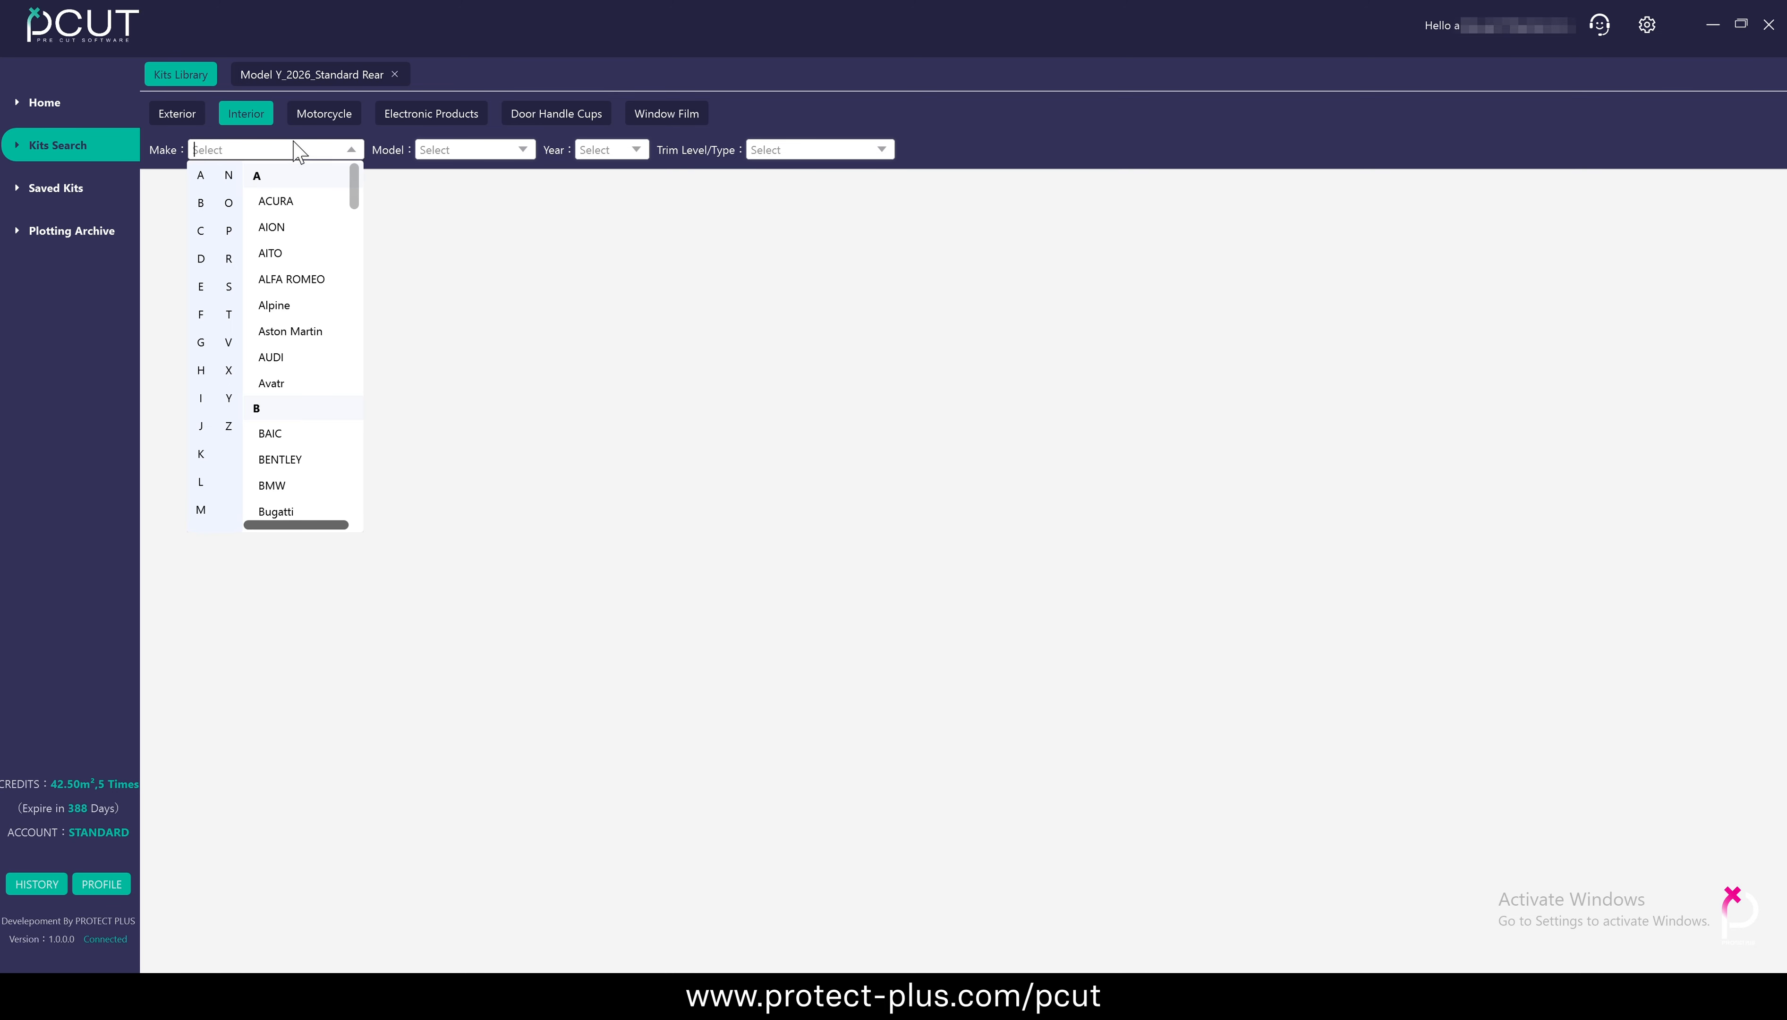
left_click(199, 307)
left_click(287, 199)
left_click(474, 150)
left_click(474, 319)
left_click(635, 152)
left_click(603, 175)
left_click(857, 150)
left_click(856, 177)
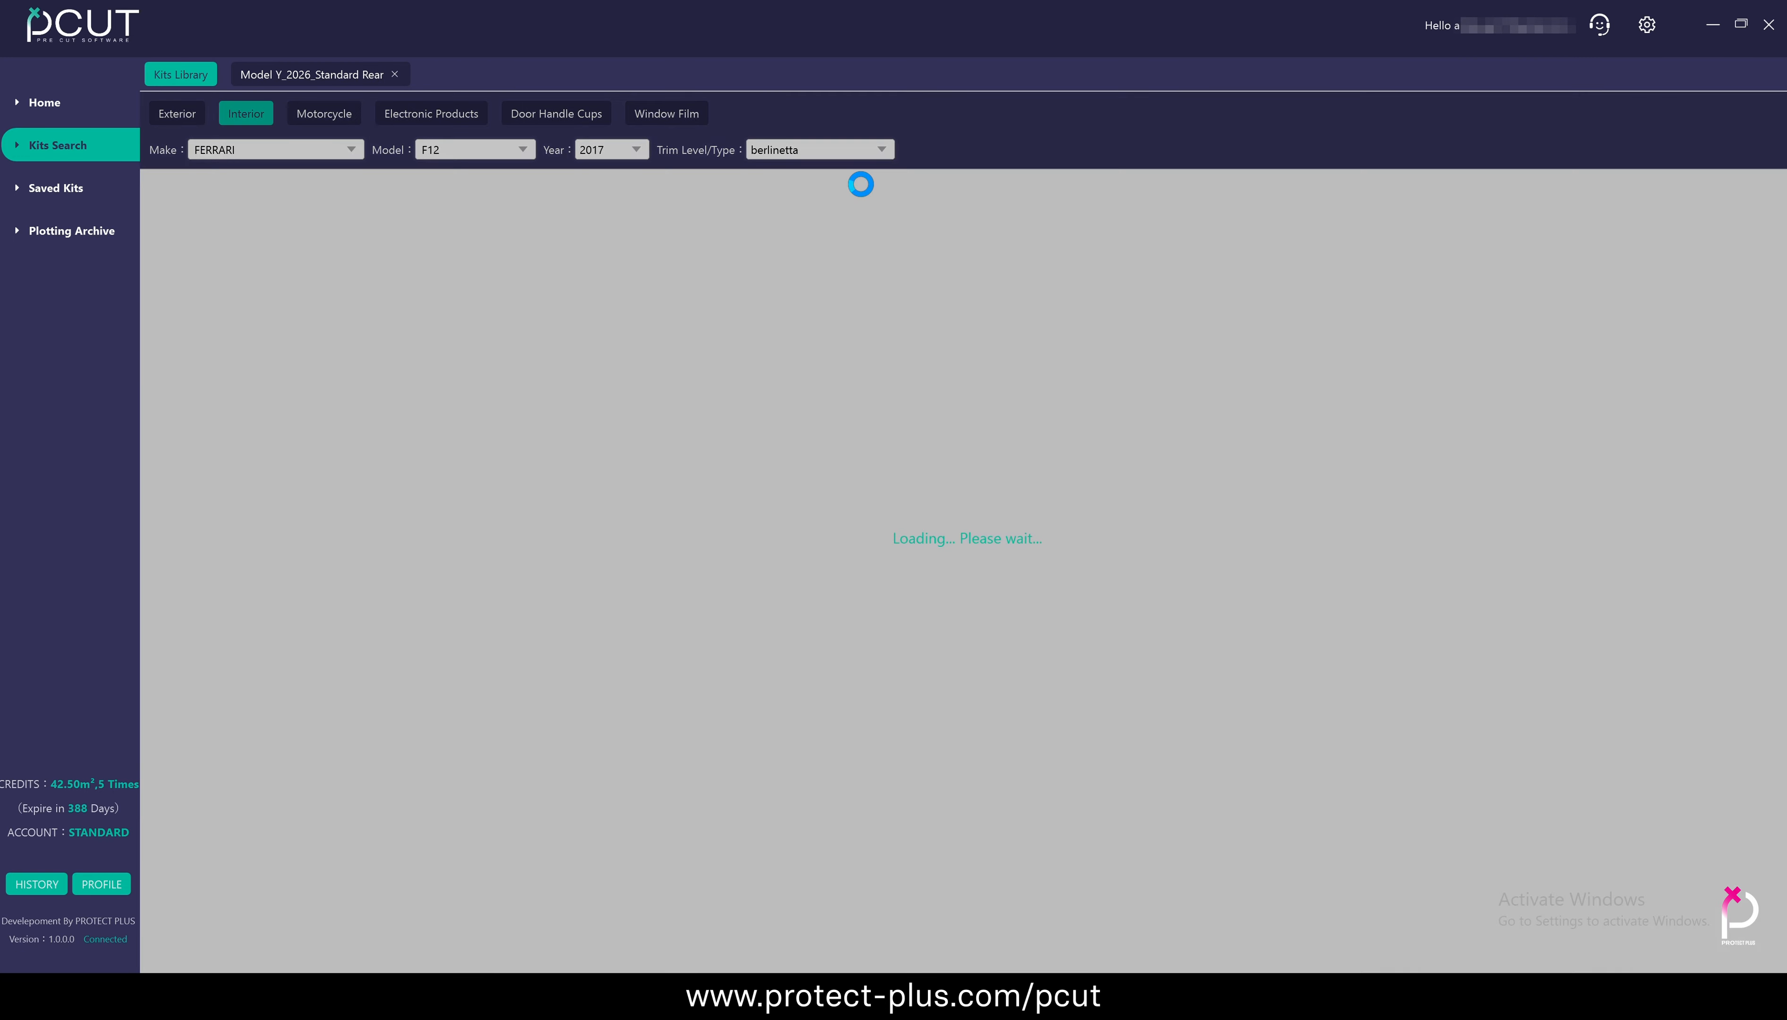
Open the wrapped complete vehicle interior kit for the Ferrari F12 in the editor
left_click(297, 264)
left_click(297, 257)
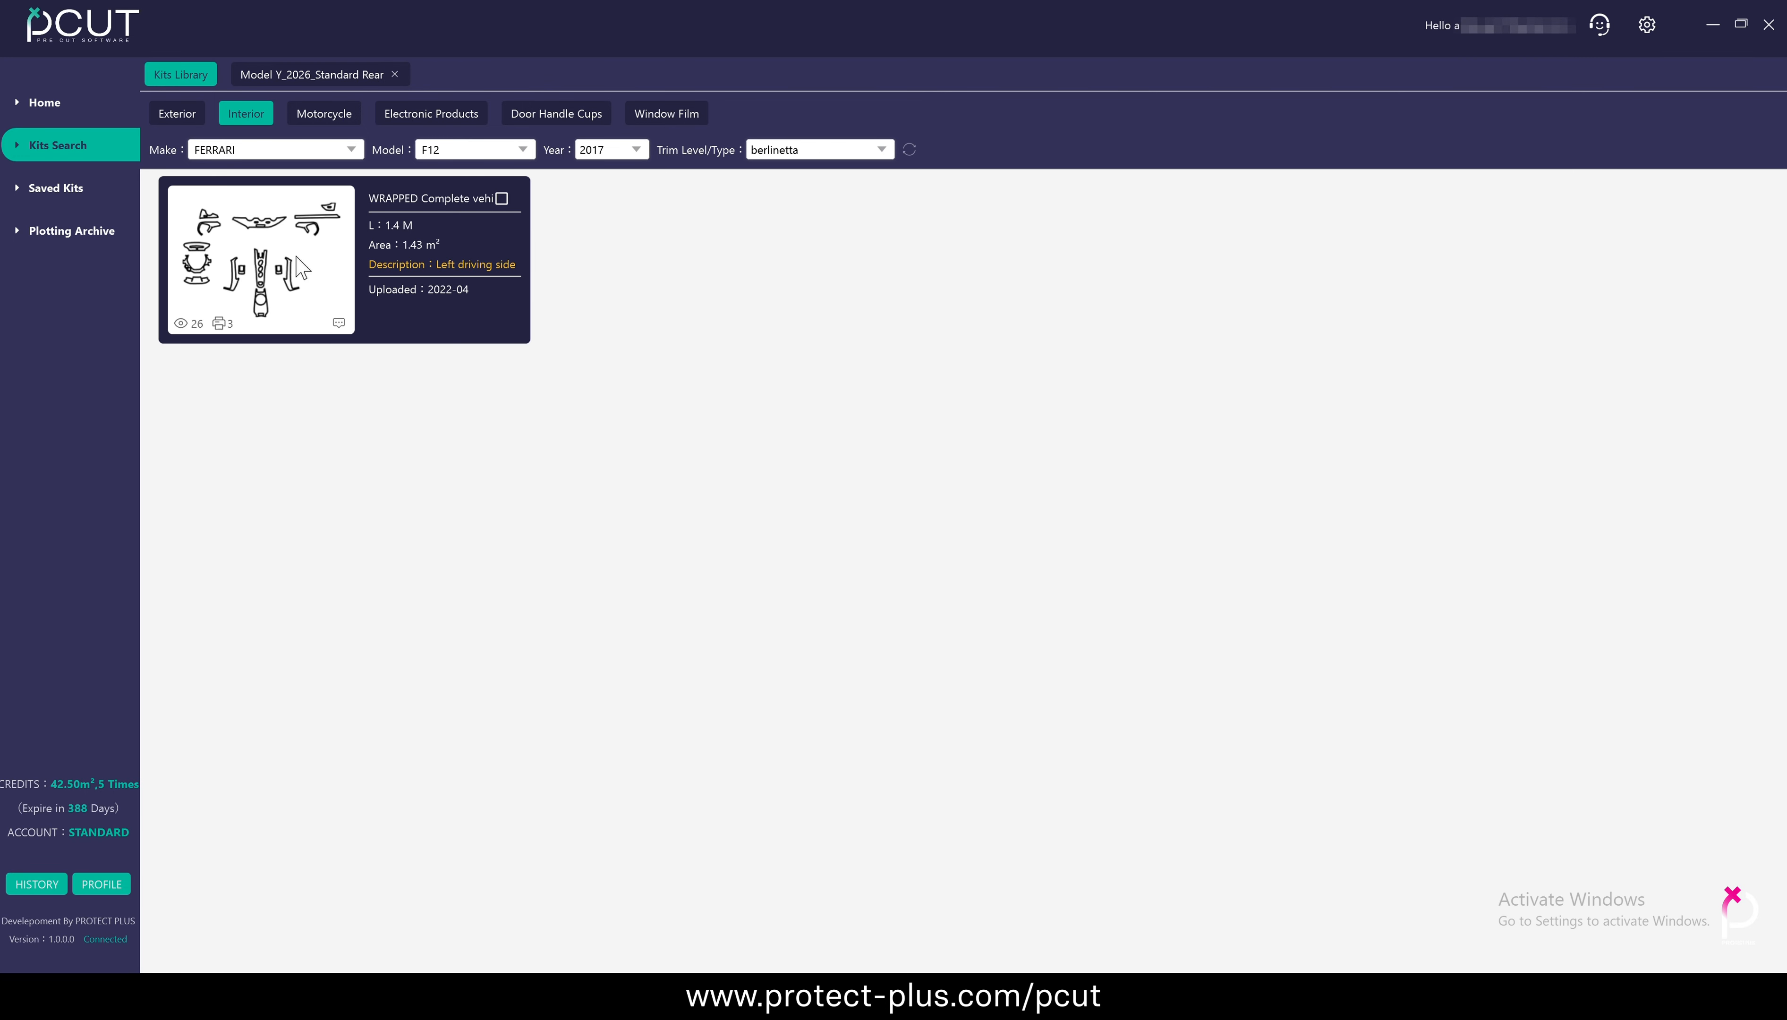
double_click(296, 259)
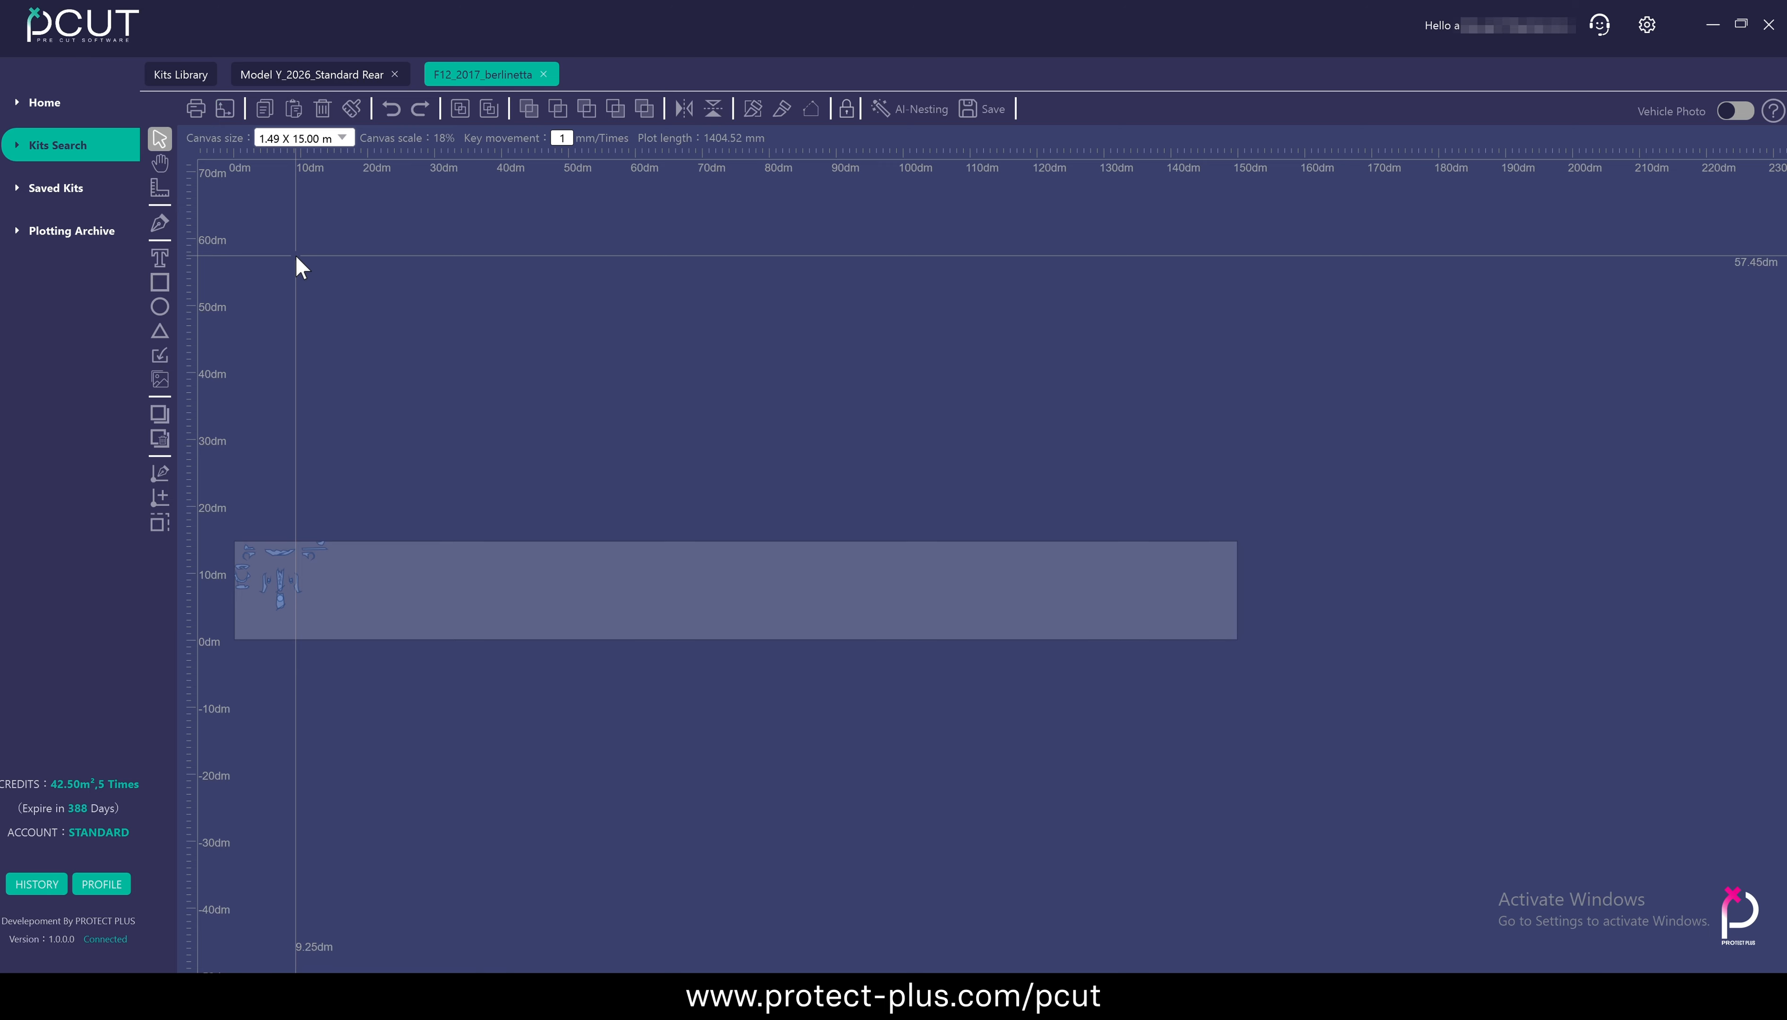
Copy all F12 interior panels and paste two sets onto the film behind the Model Y panels
left_click_drag(595, 319, 1059, 608)
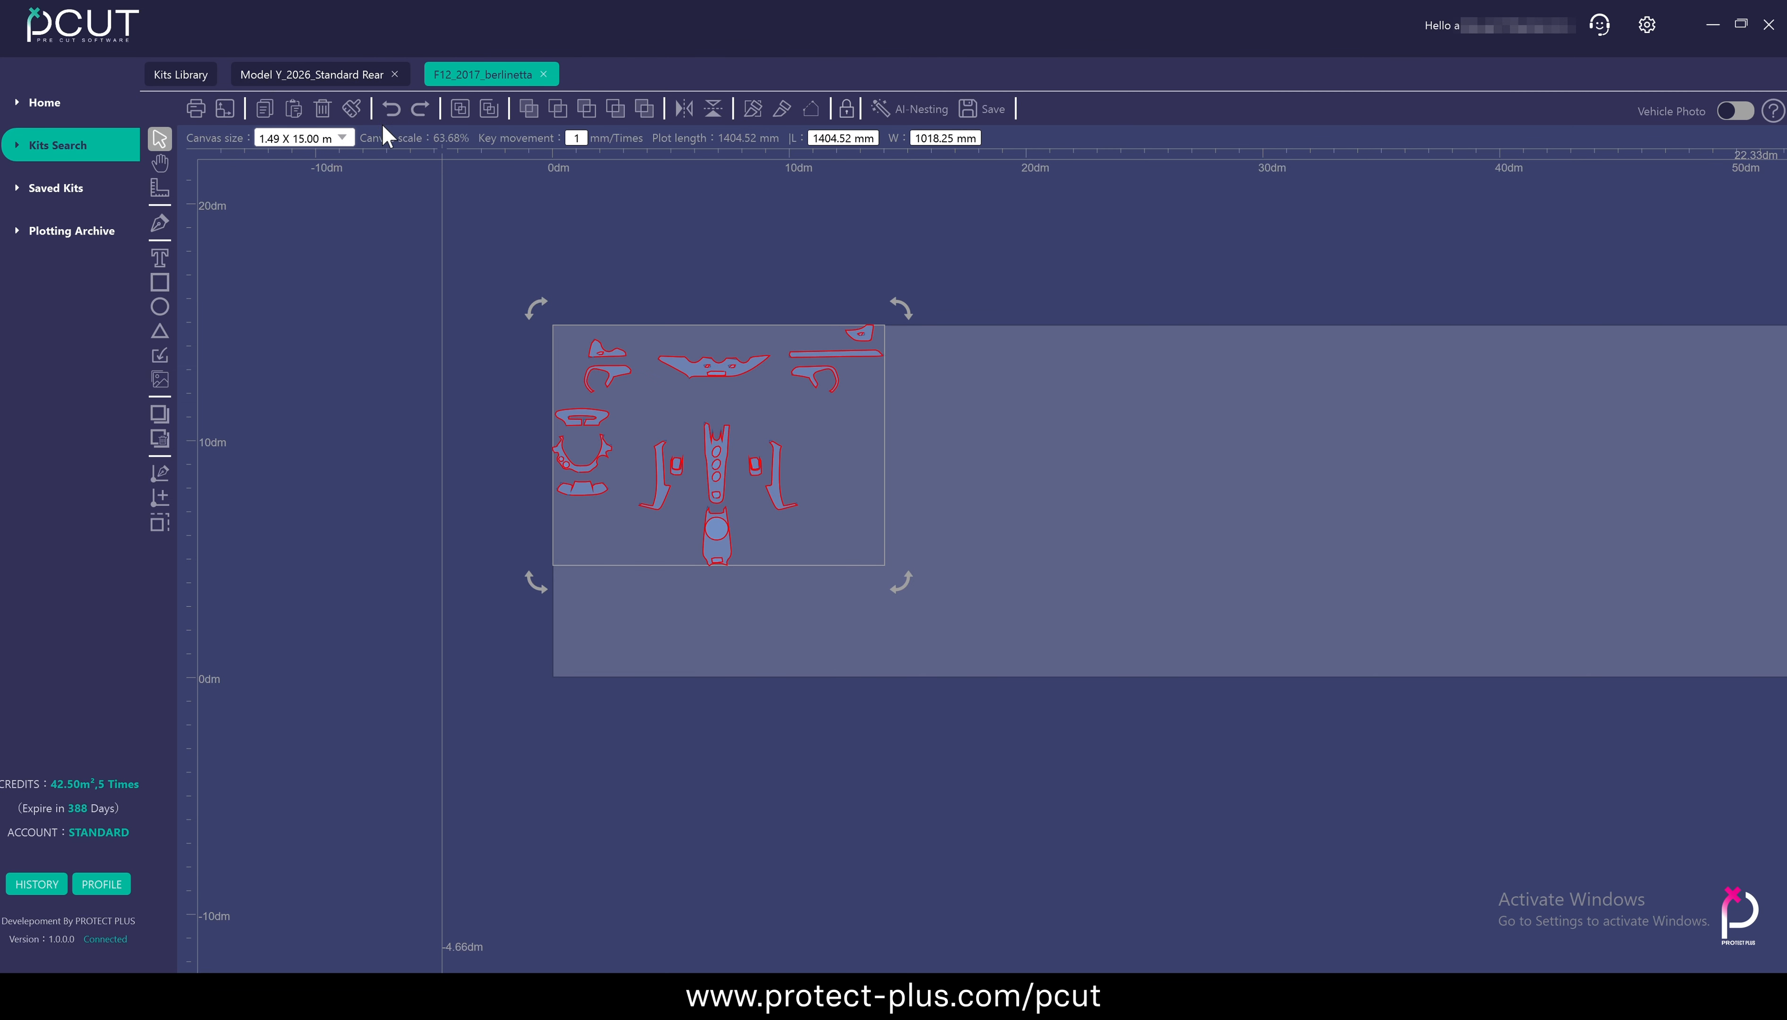
left_click(284, 76)
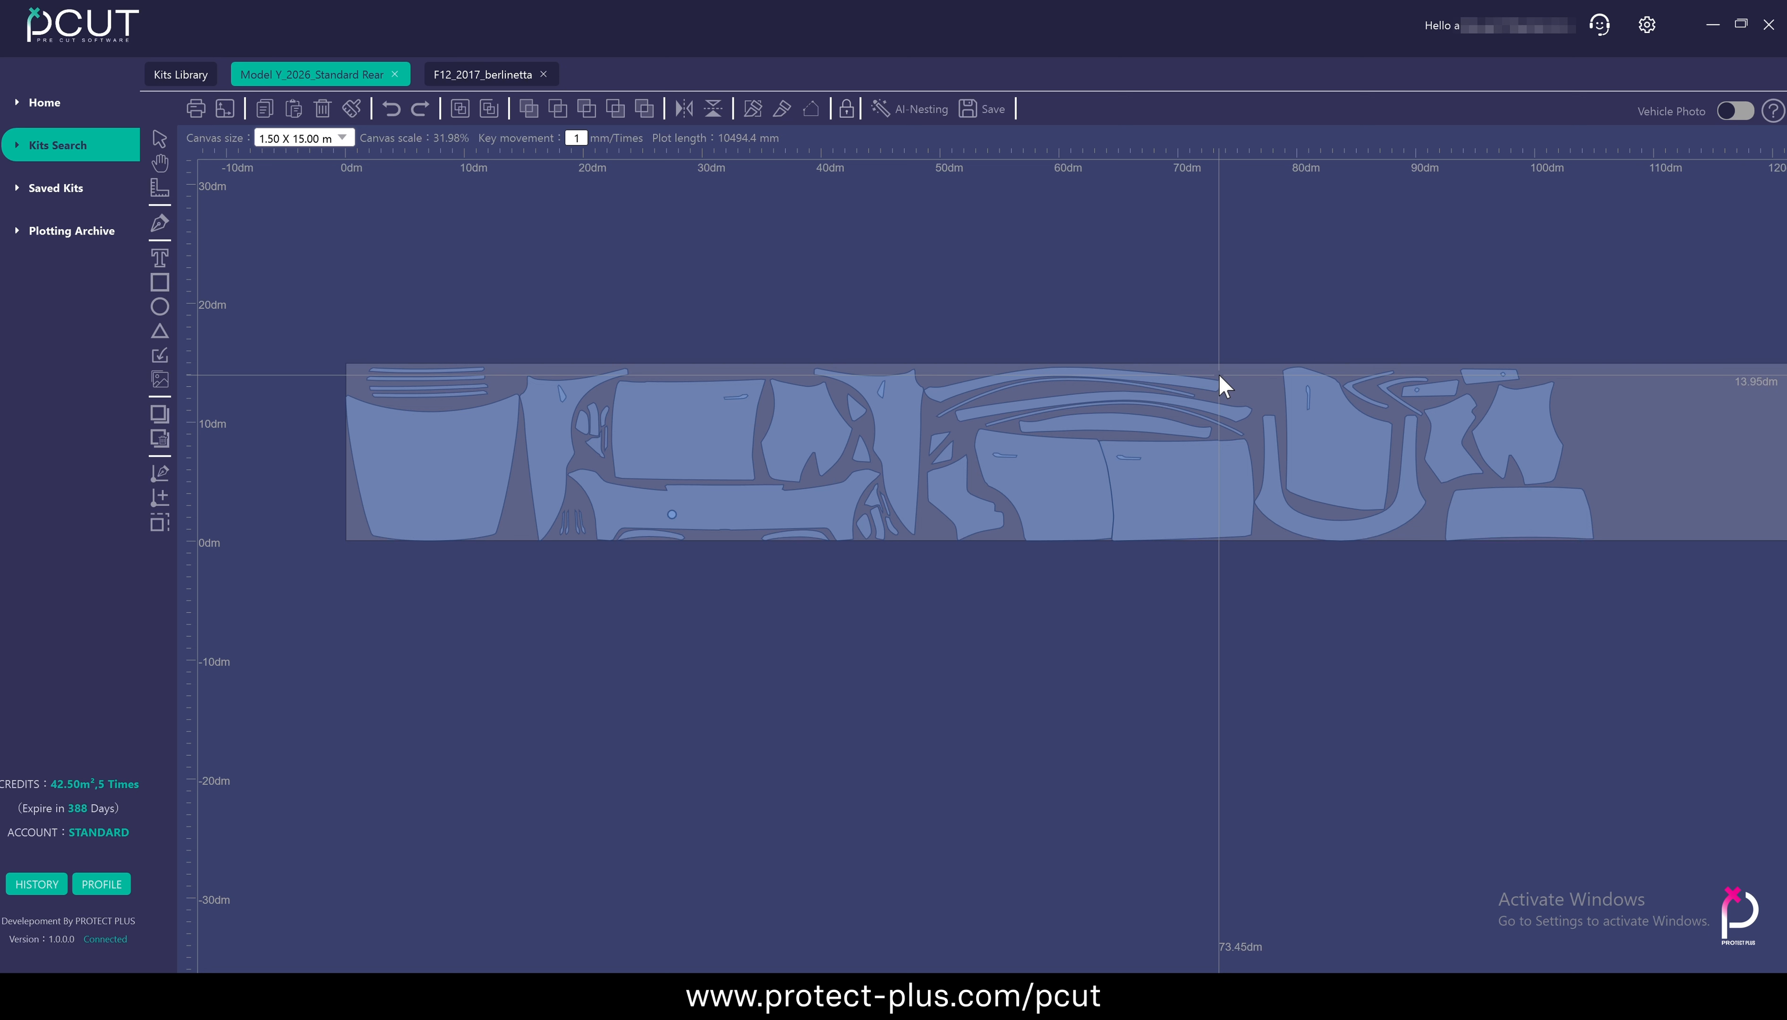
left_click_drag(1465, 285, 995, 303)
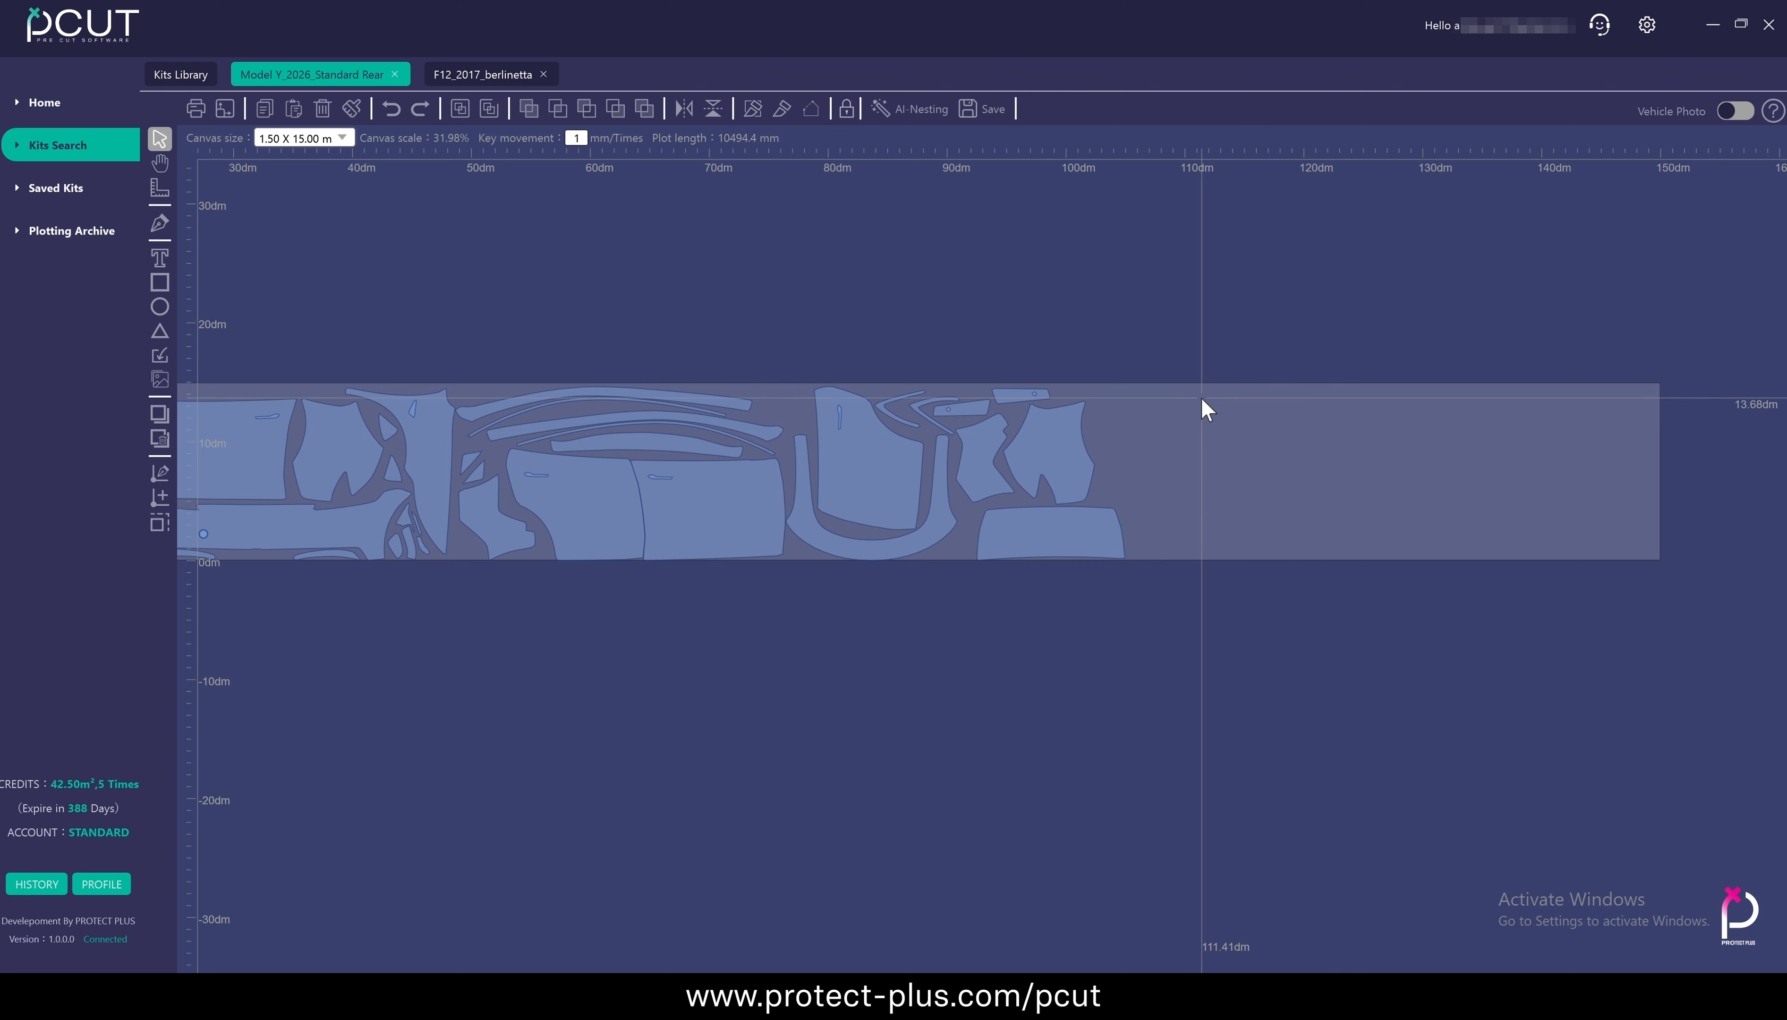
key("ctrl+v")
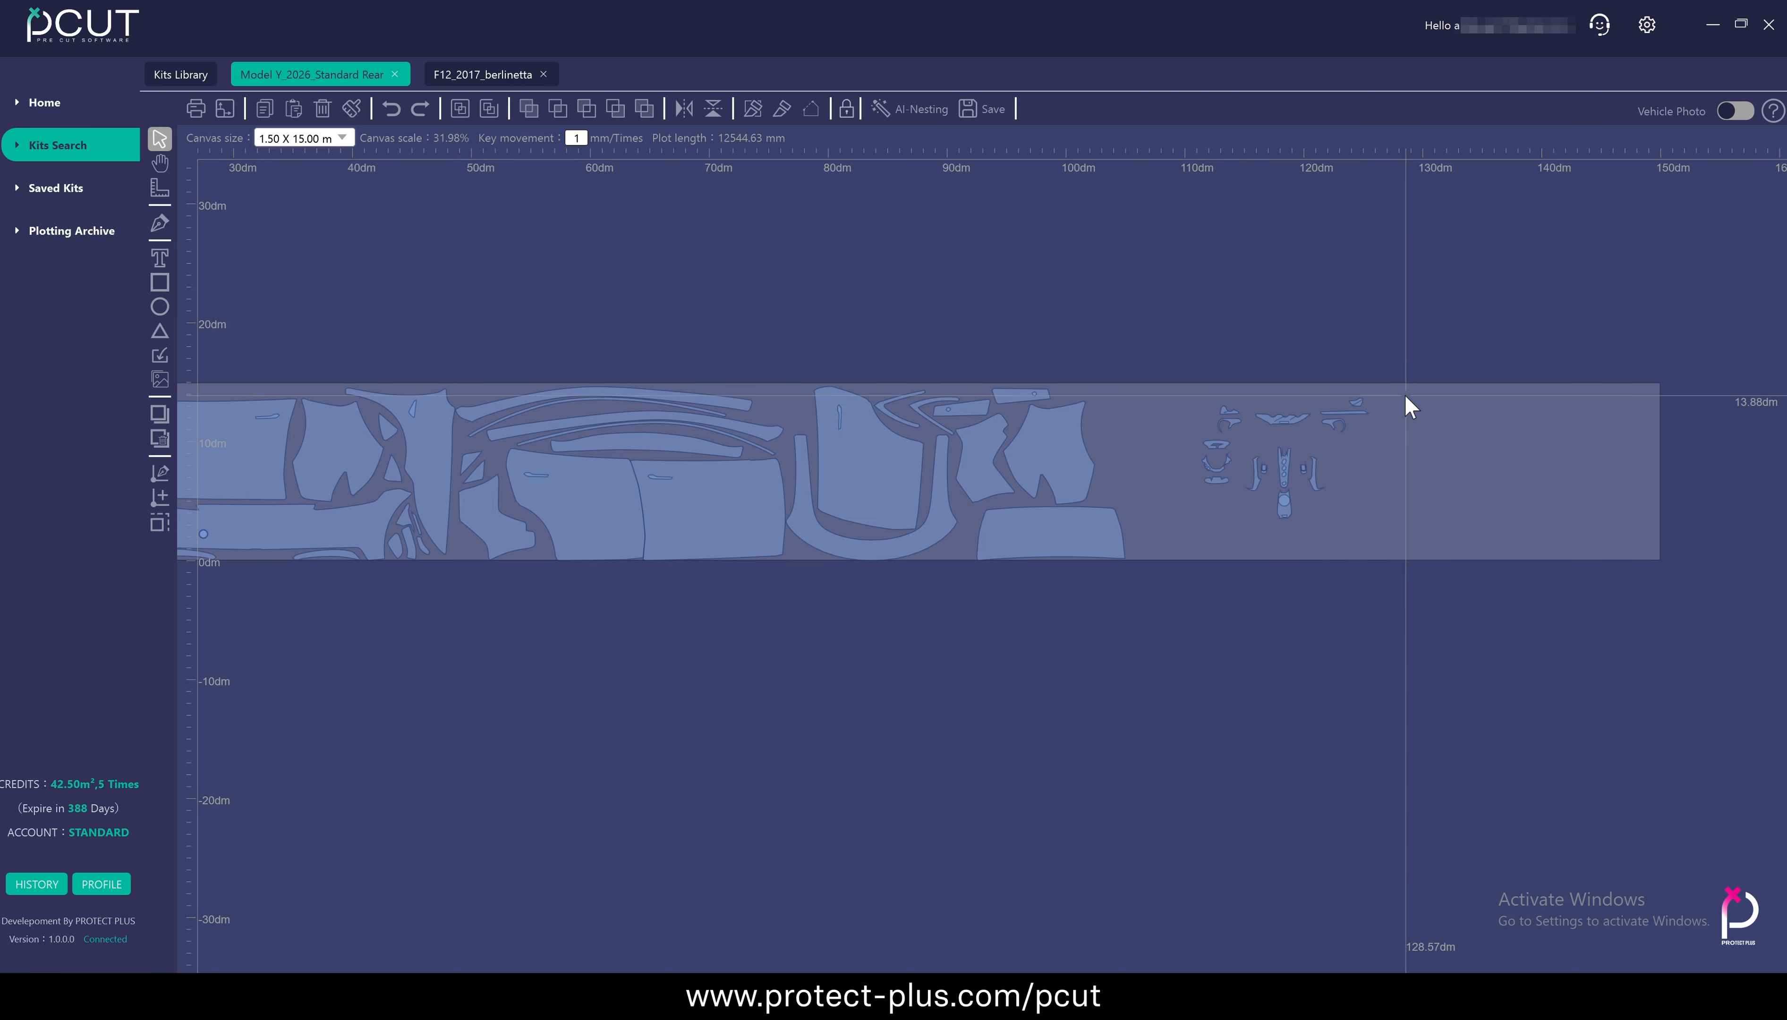
left_click(293, 110)
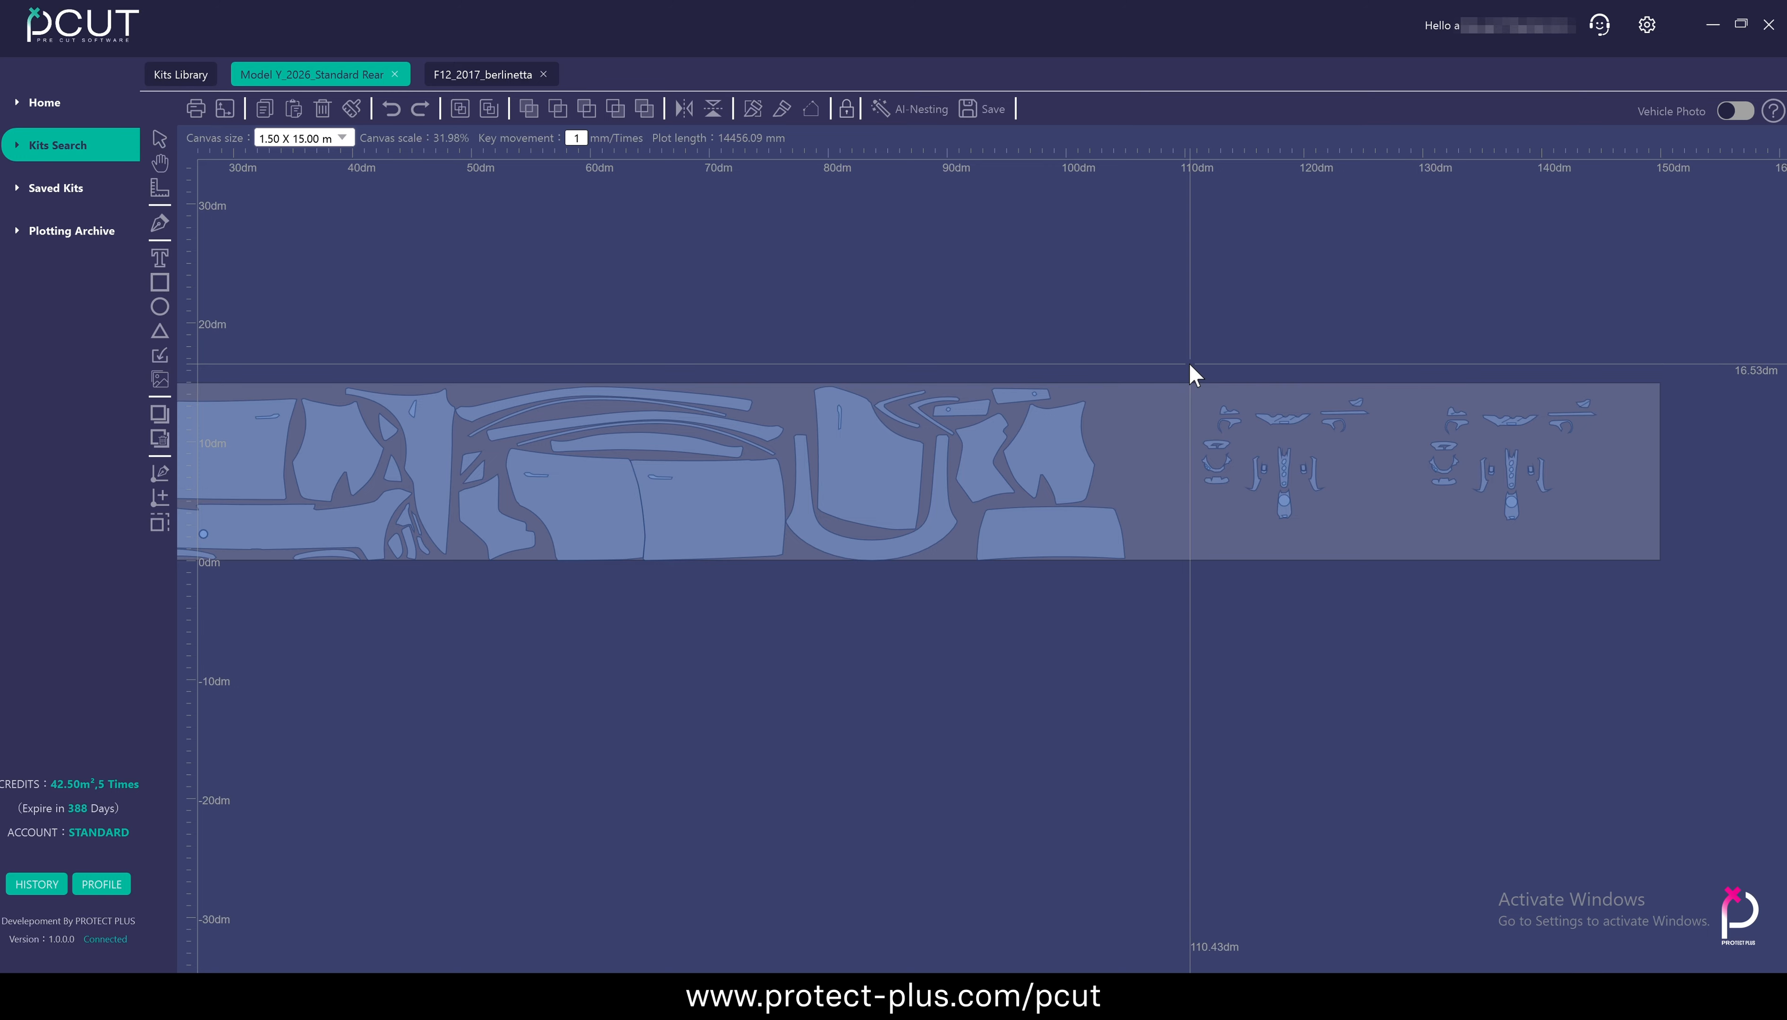
Select and delete each of the two pasted F12 interior sets in turn
left_click_drag(1190, 365, 1433, 554)
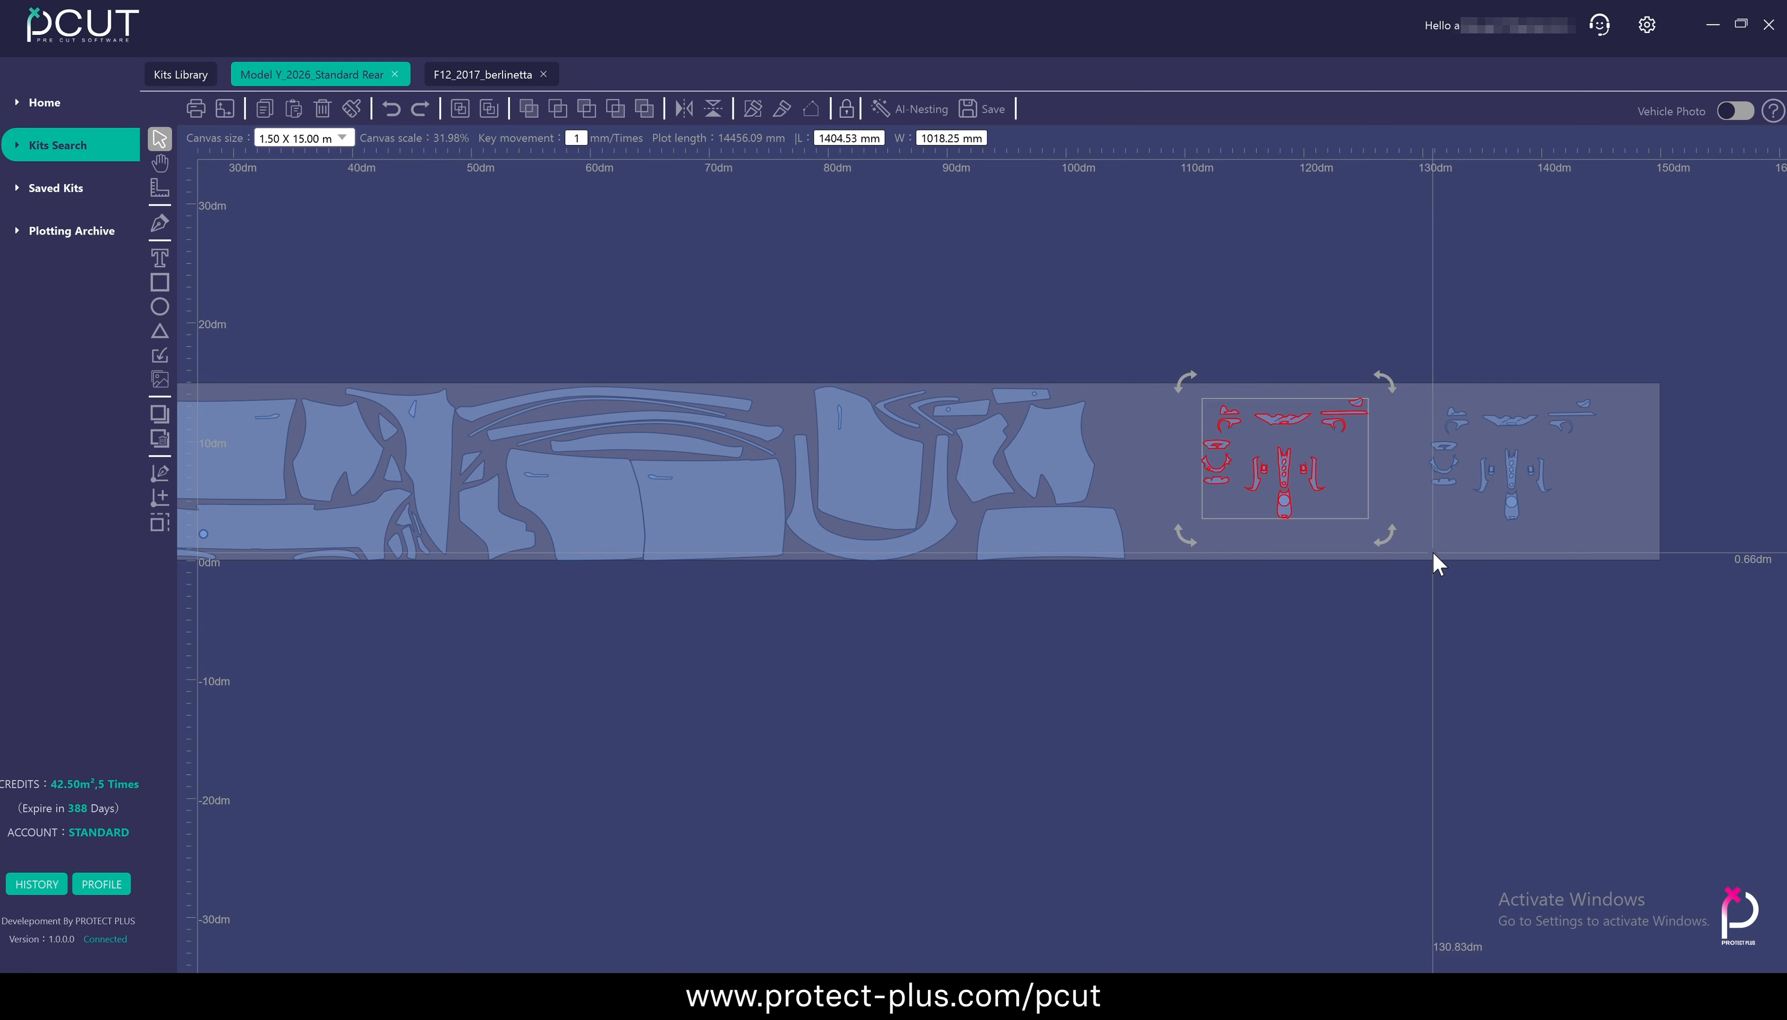
key("Delete")
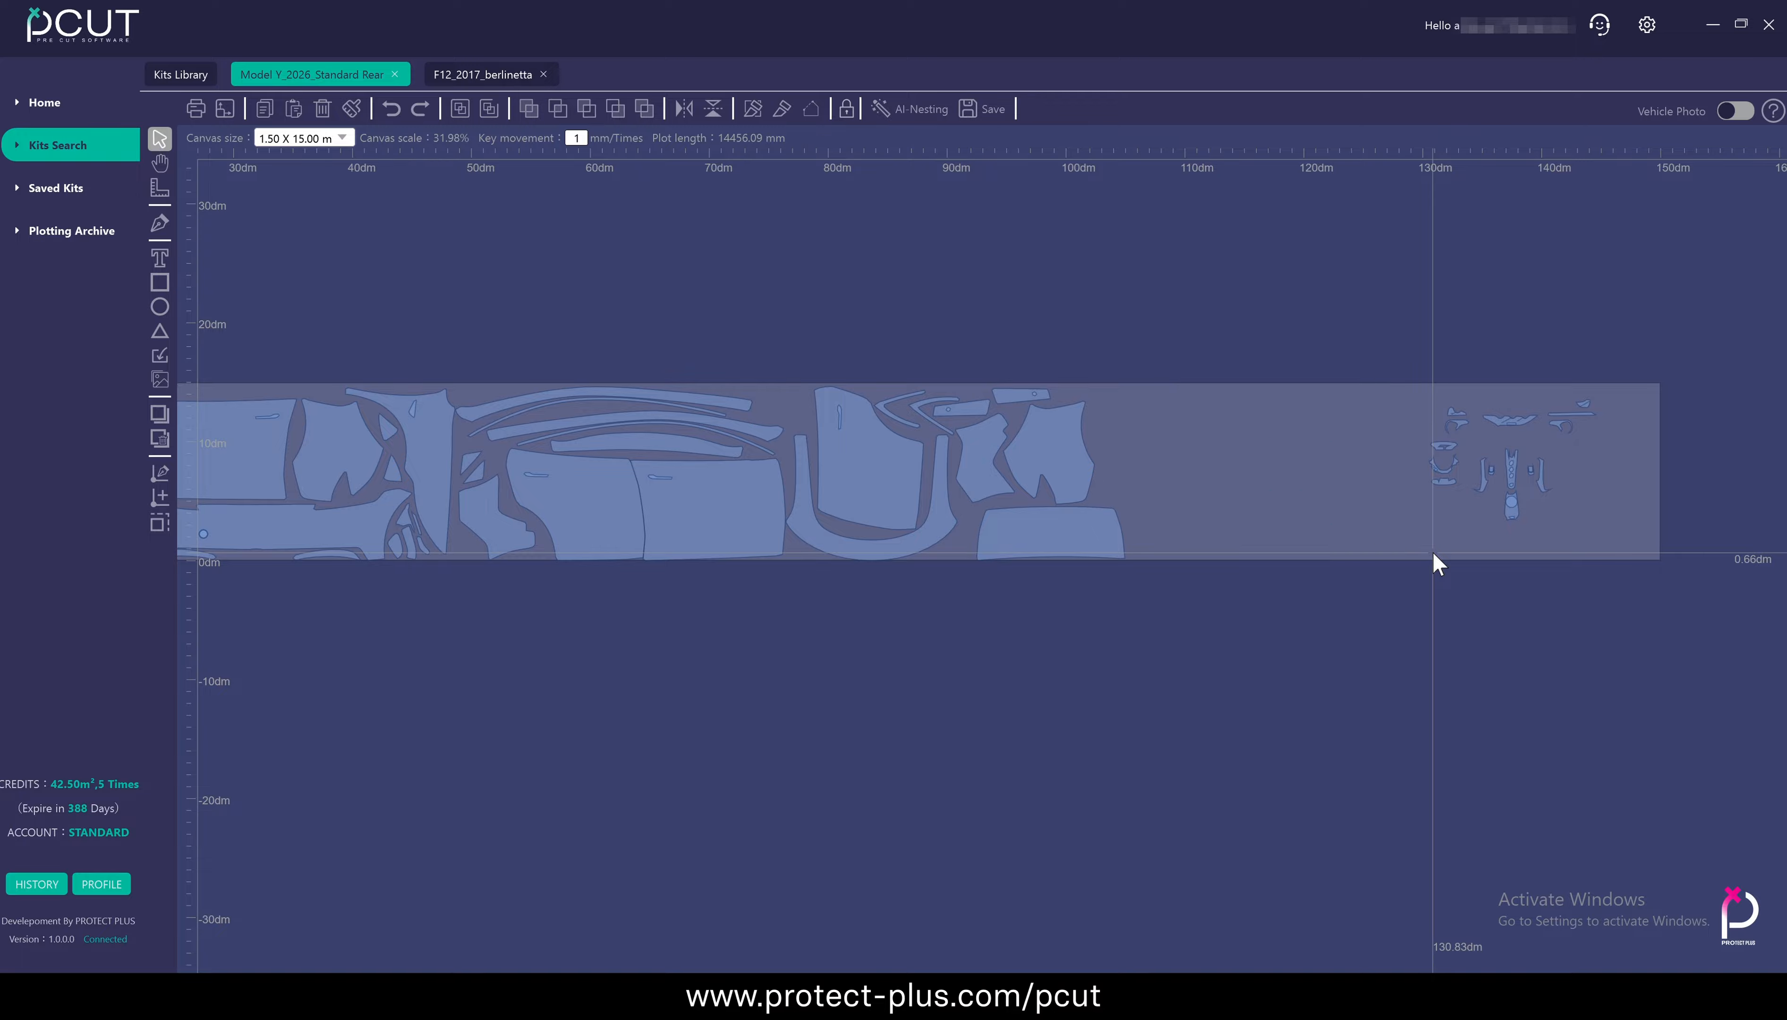
left_click_drag(1376, 361, 1644, 606)
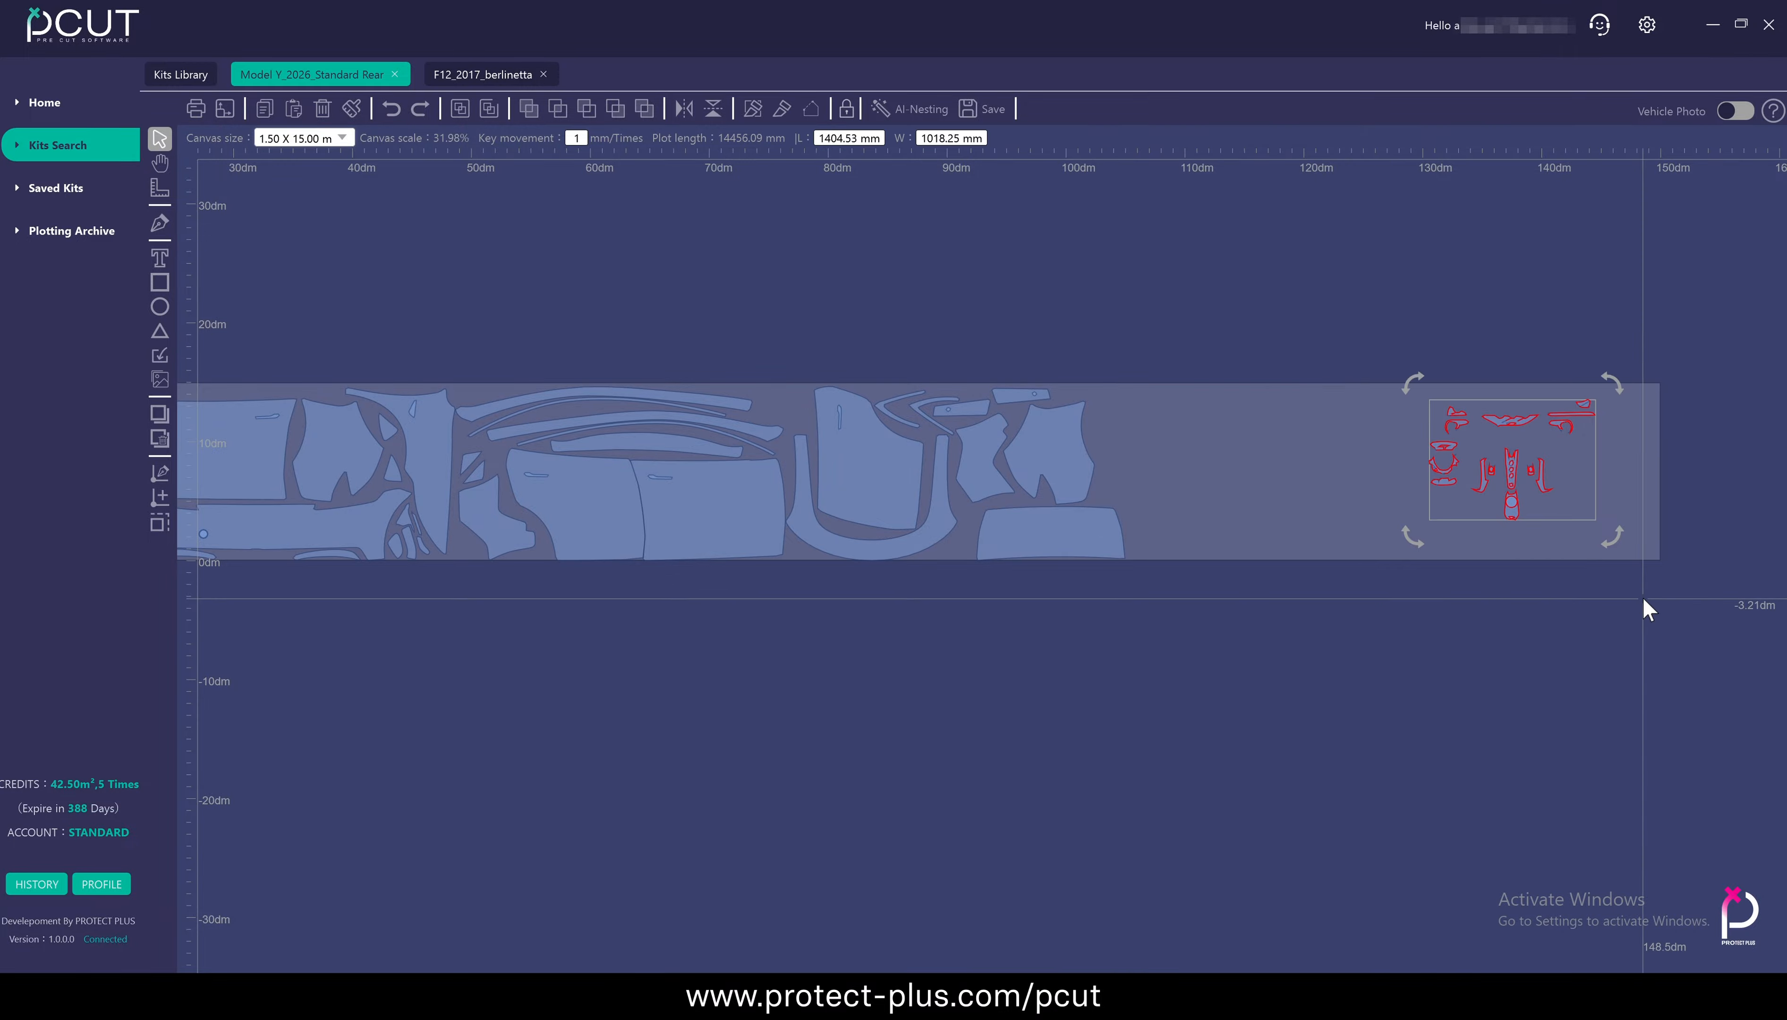
left_click(325, 109)
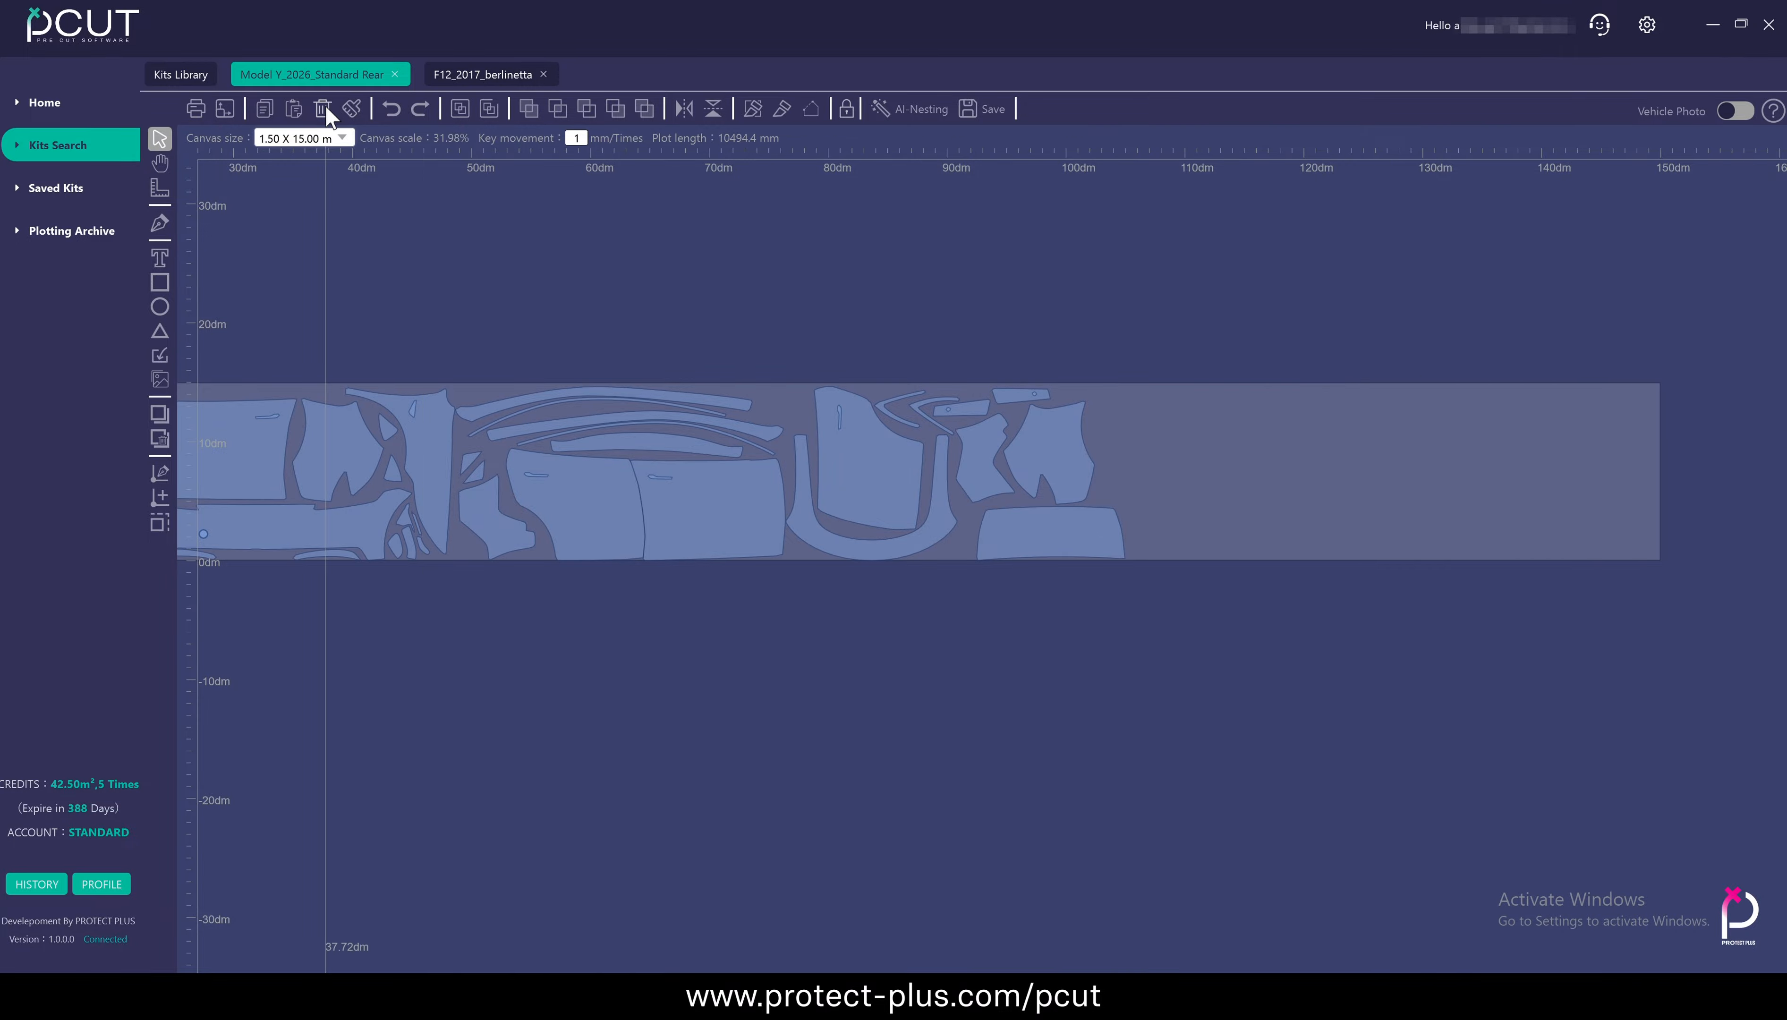
Clear the entire Model Y canvas and undo the clearing
left_click_drag(1427, 506, 1628, 517)
left_click_drag(1082, 664, 1336, 664)
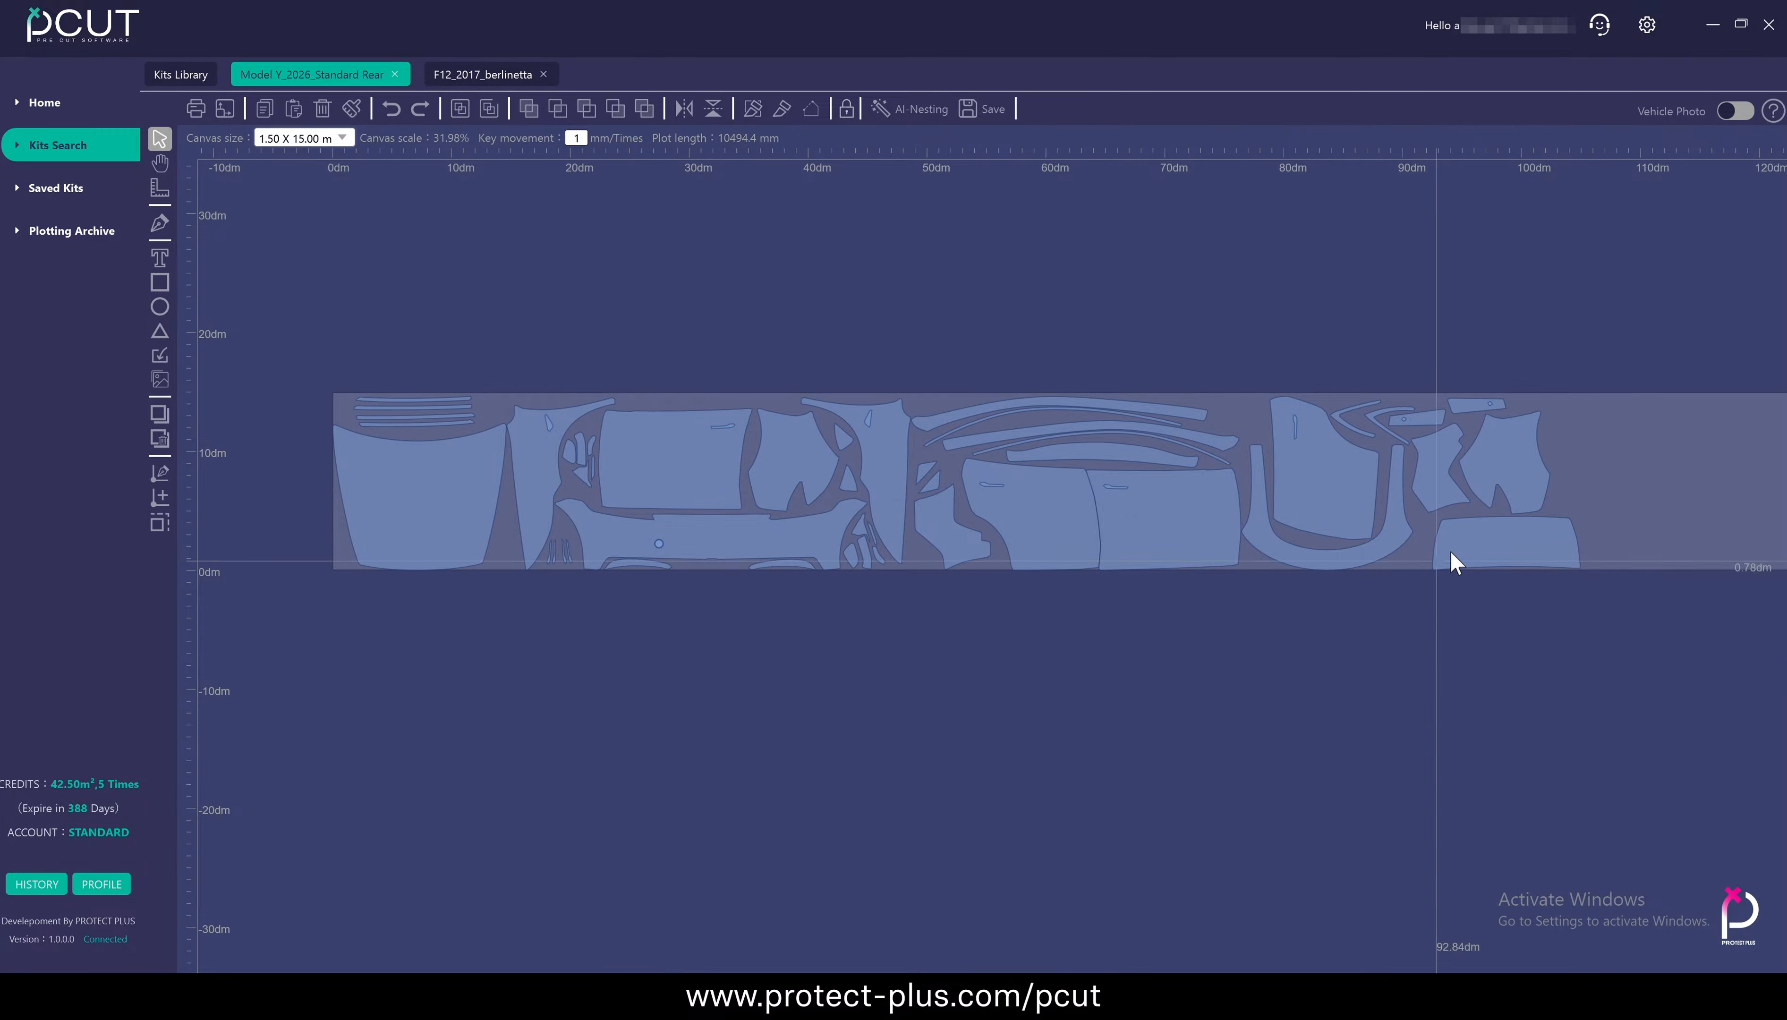
left_click(352, 109)
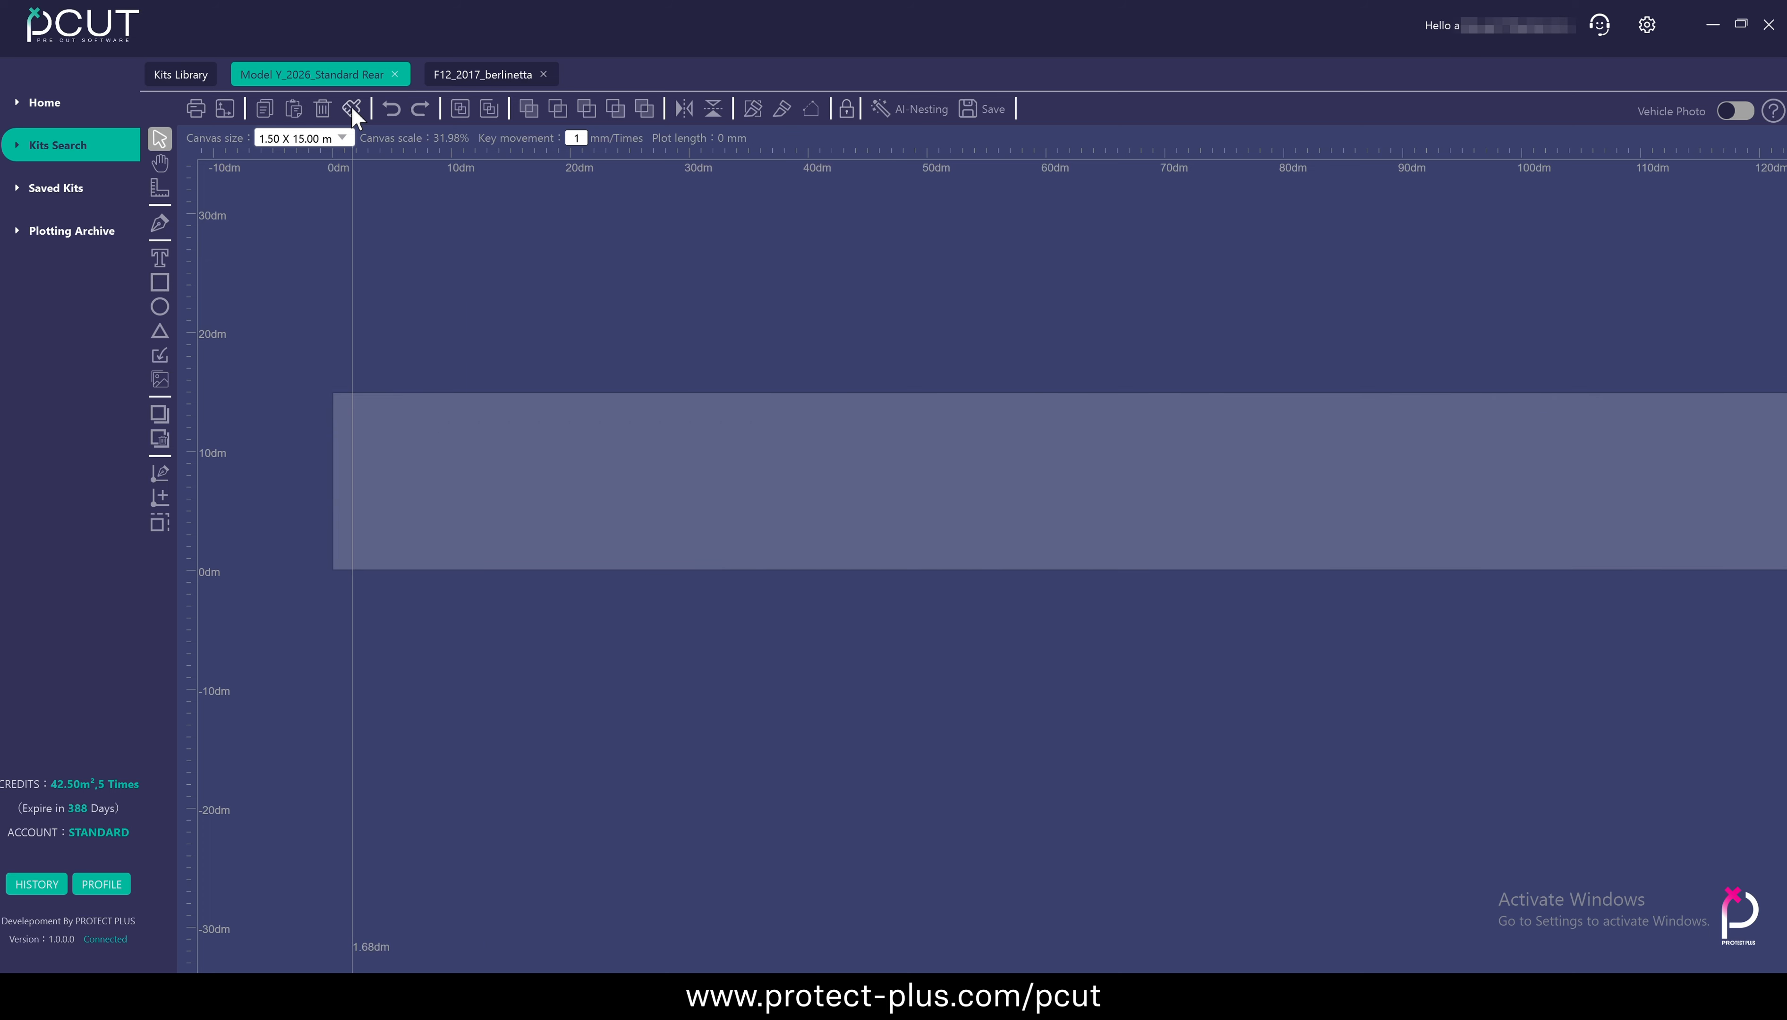
left_click(388, 109)
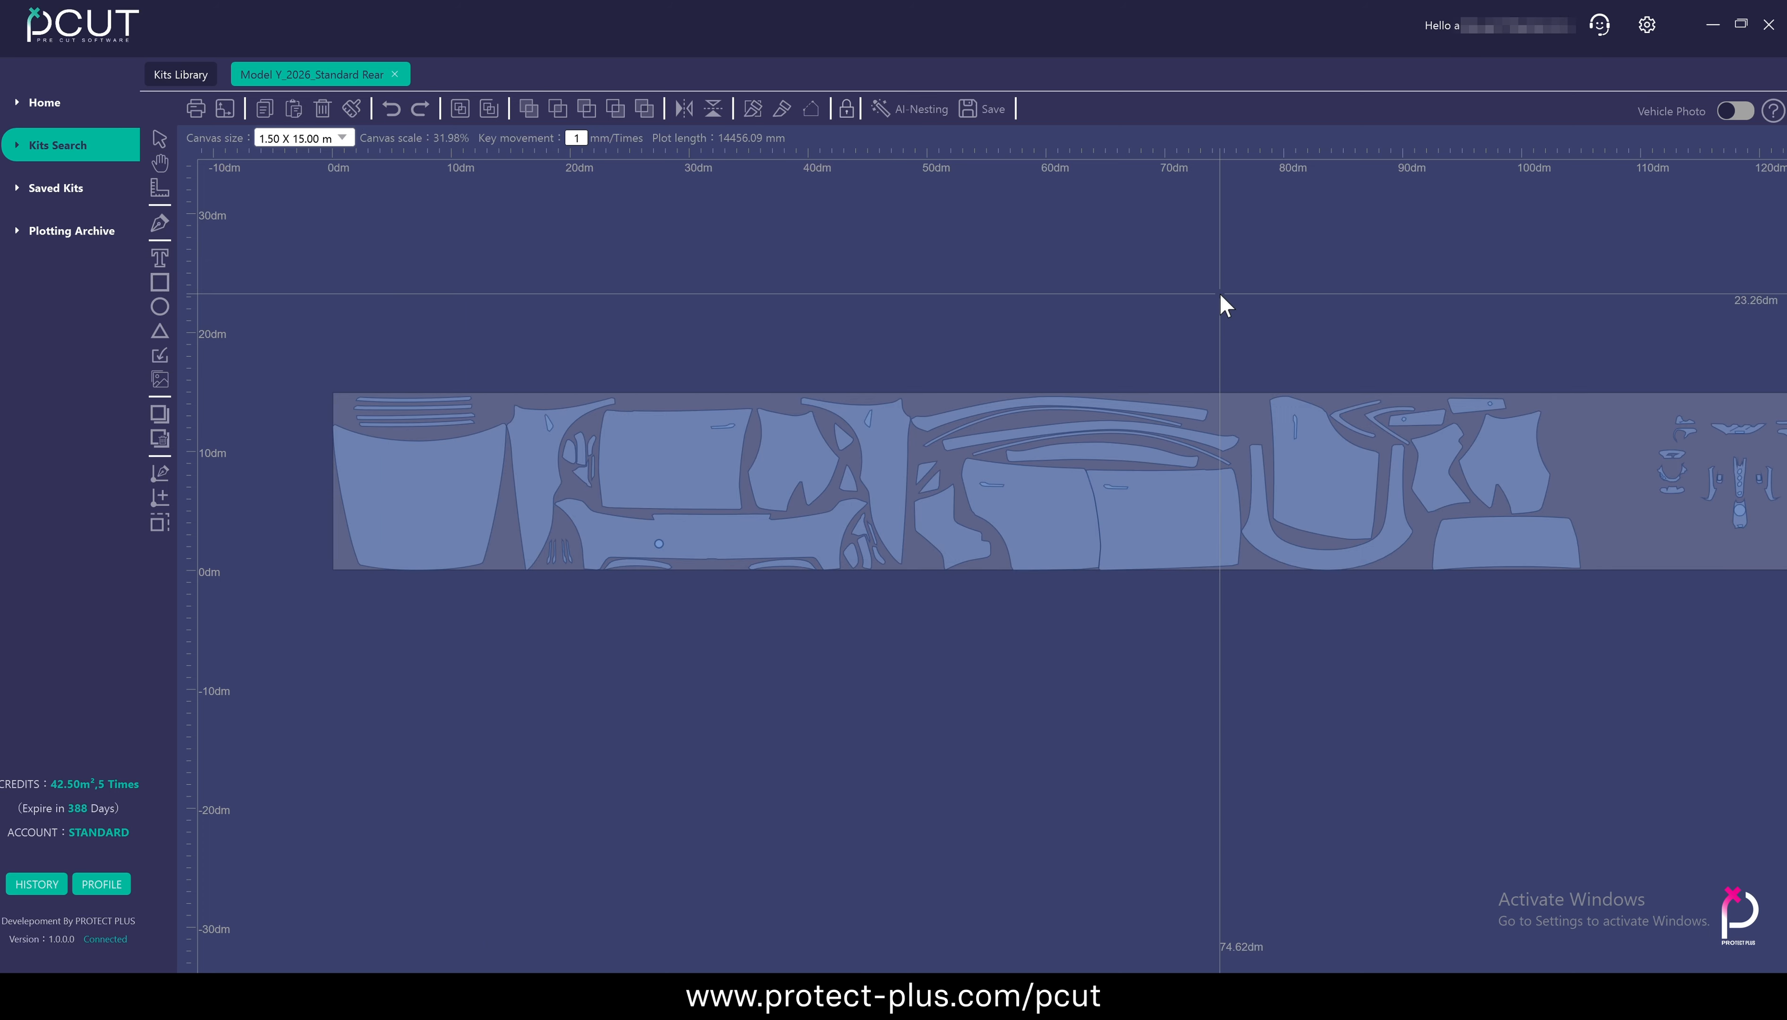
Rotate both pasted F12 interior sets a quarter turn and place them side by side behind the Model Y panels
left_click_drag(1521, 279, 994, 290)
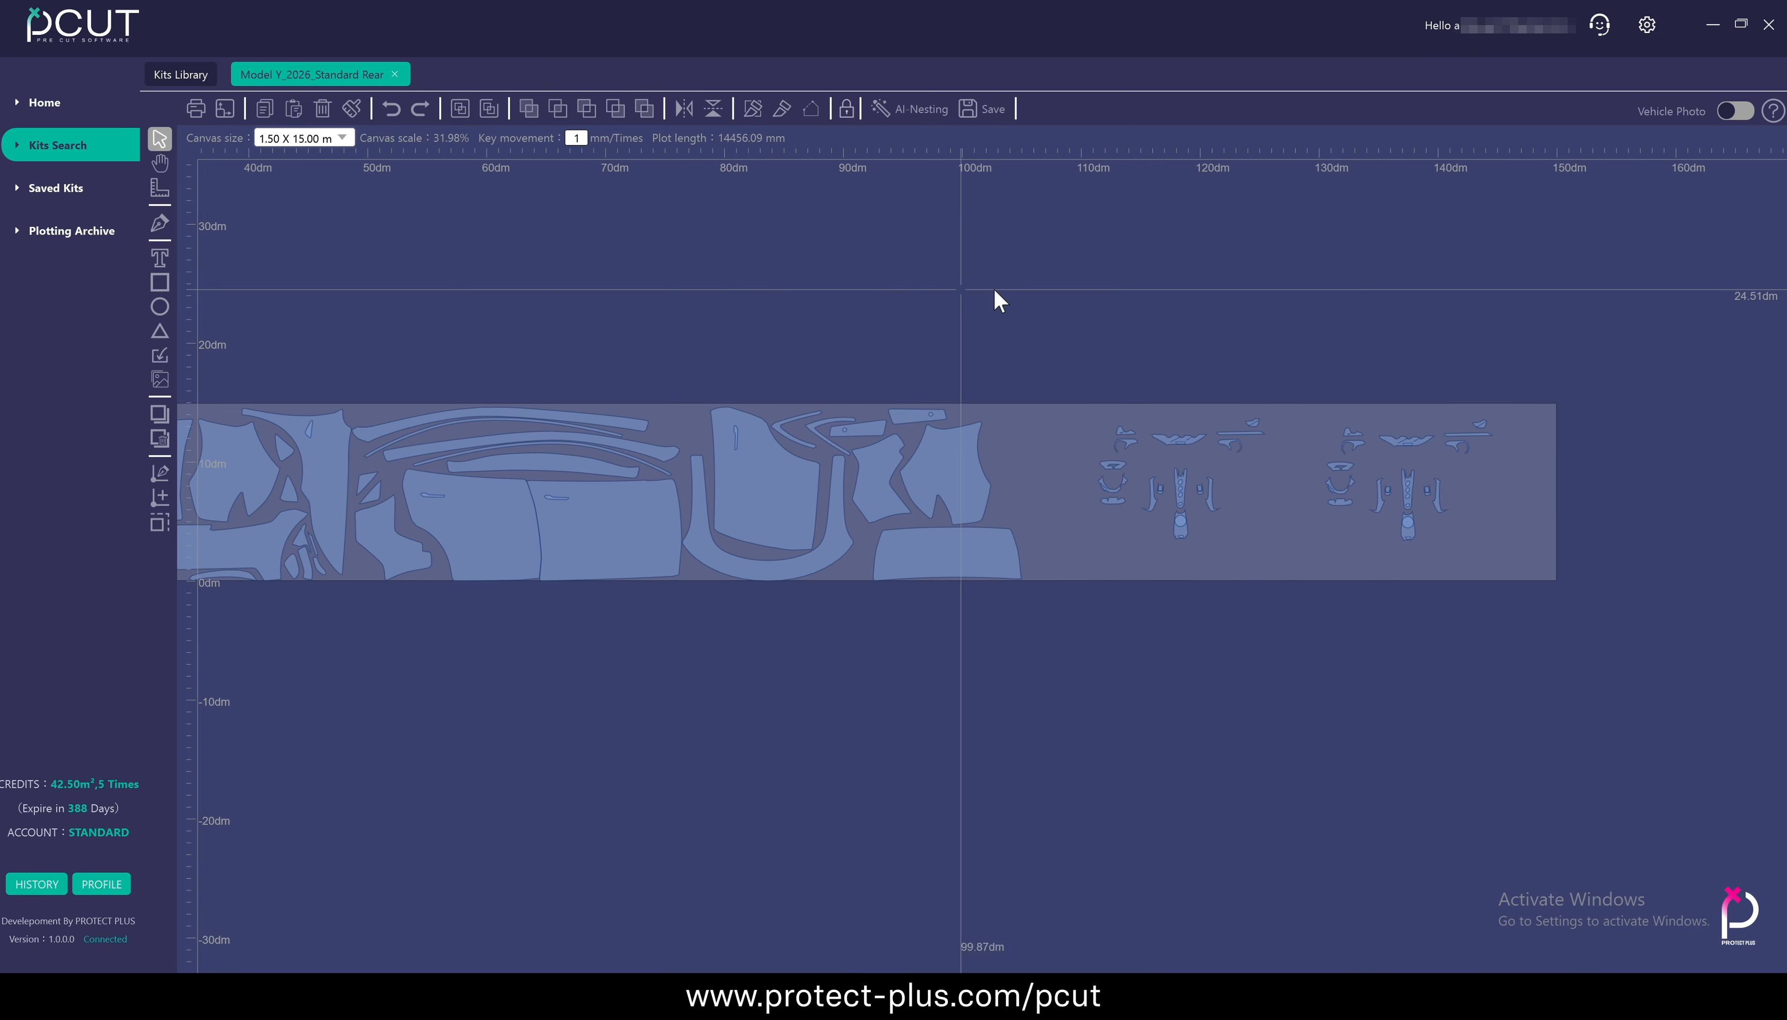
left_click_drag(1086, 390, 1095, 588)
left_click_drag(1176, 473, 1152, 489)
left_click_drag(1298, 399, 1340, 619)
left_click_drag(1392, 479, 1259, 499)
left_click(864, 234)
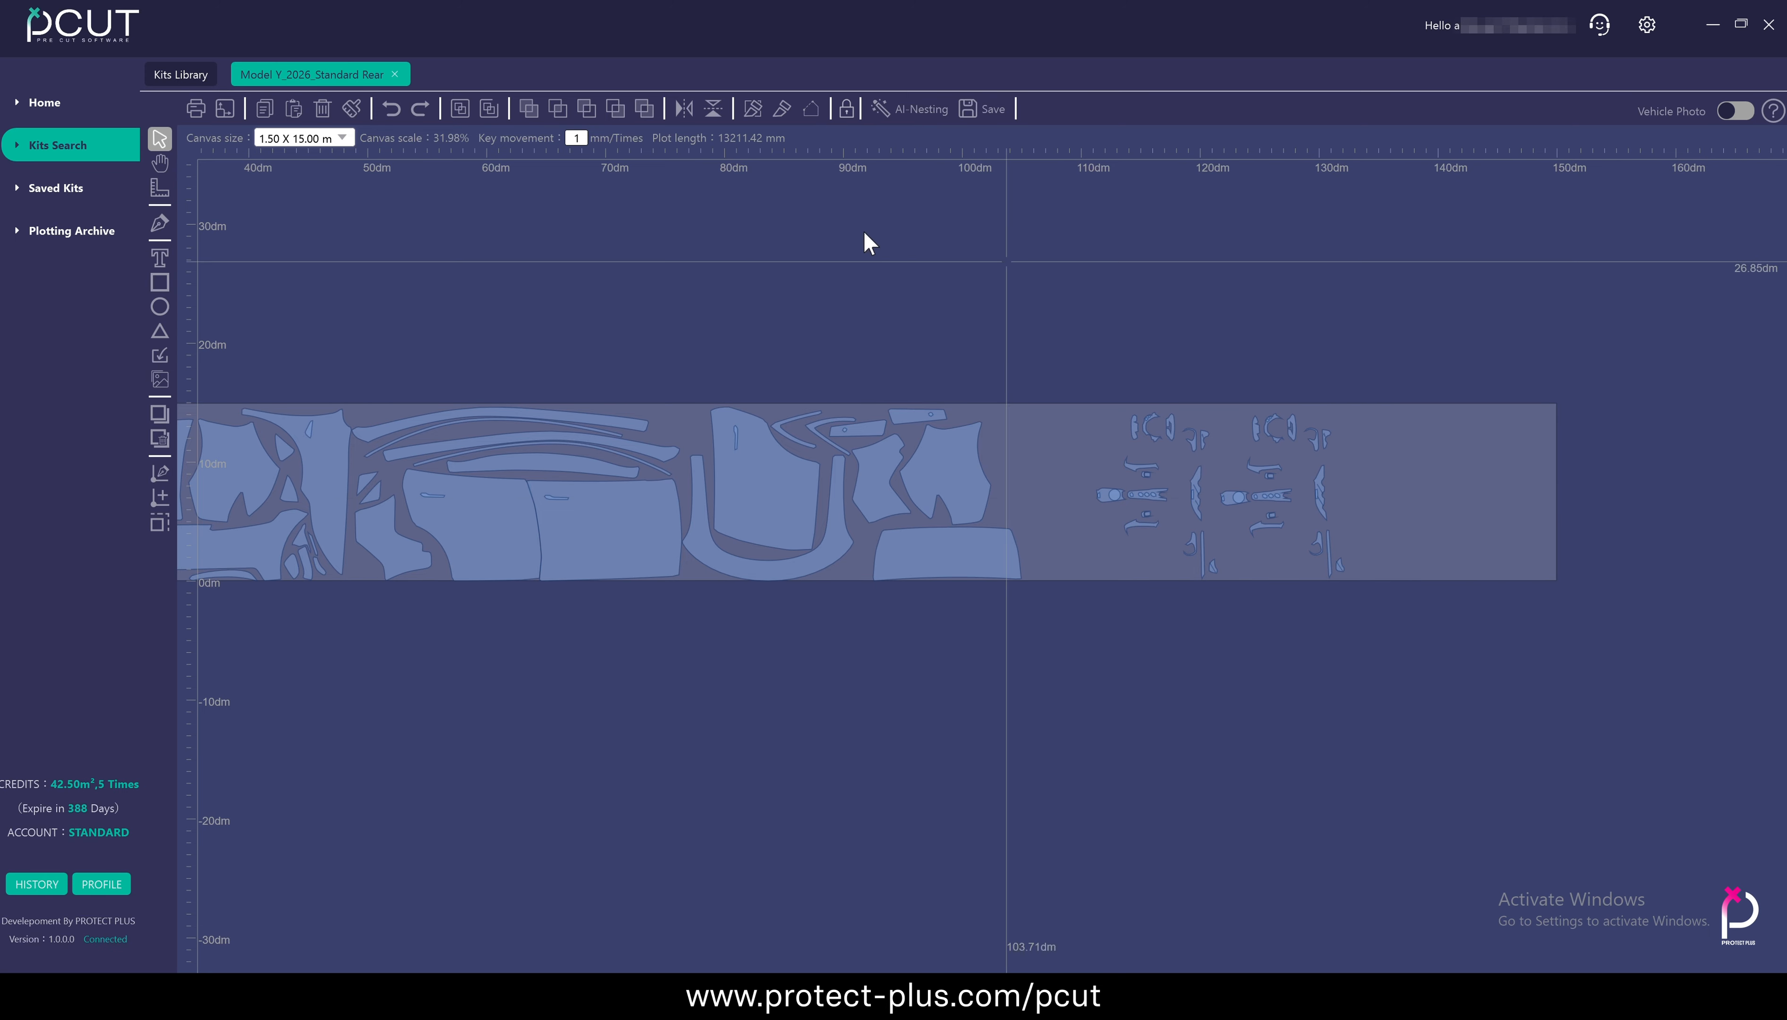
Undo the moves and rotations of the interior sets step by step, back to before they were pasted
left_click(391, 111)
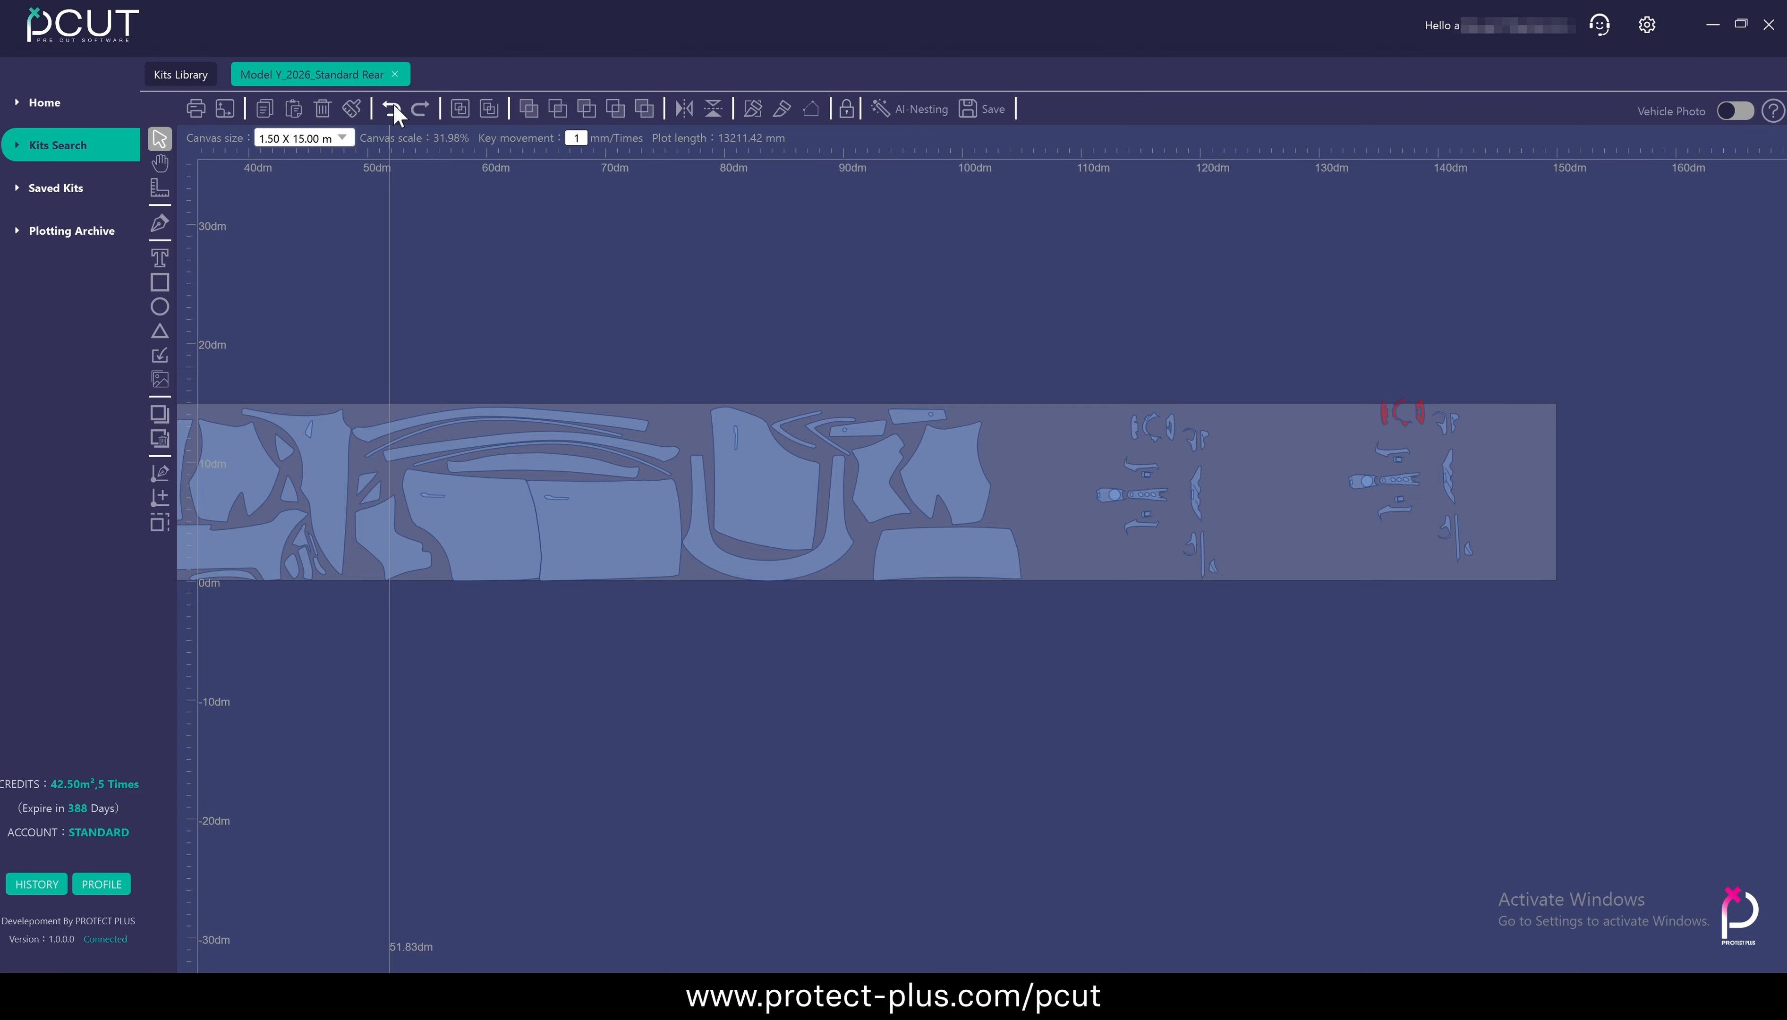
left_click(394, 116)
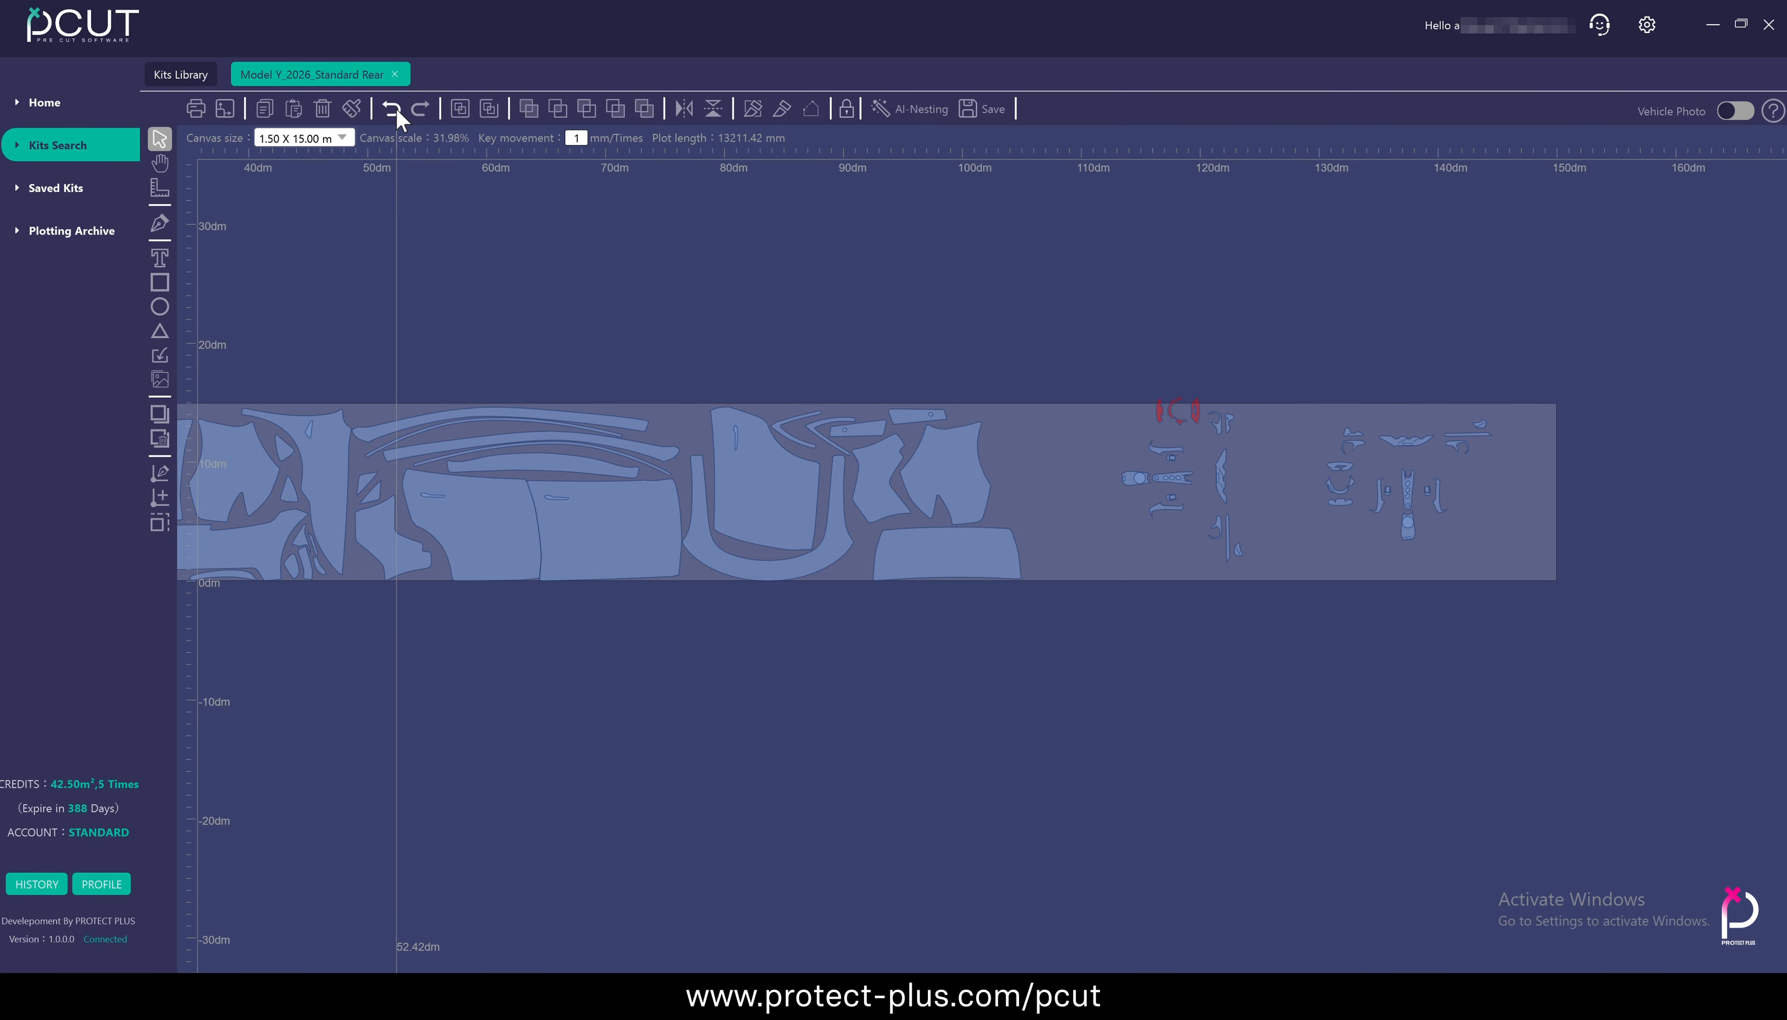
left_click(397, 110)
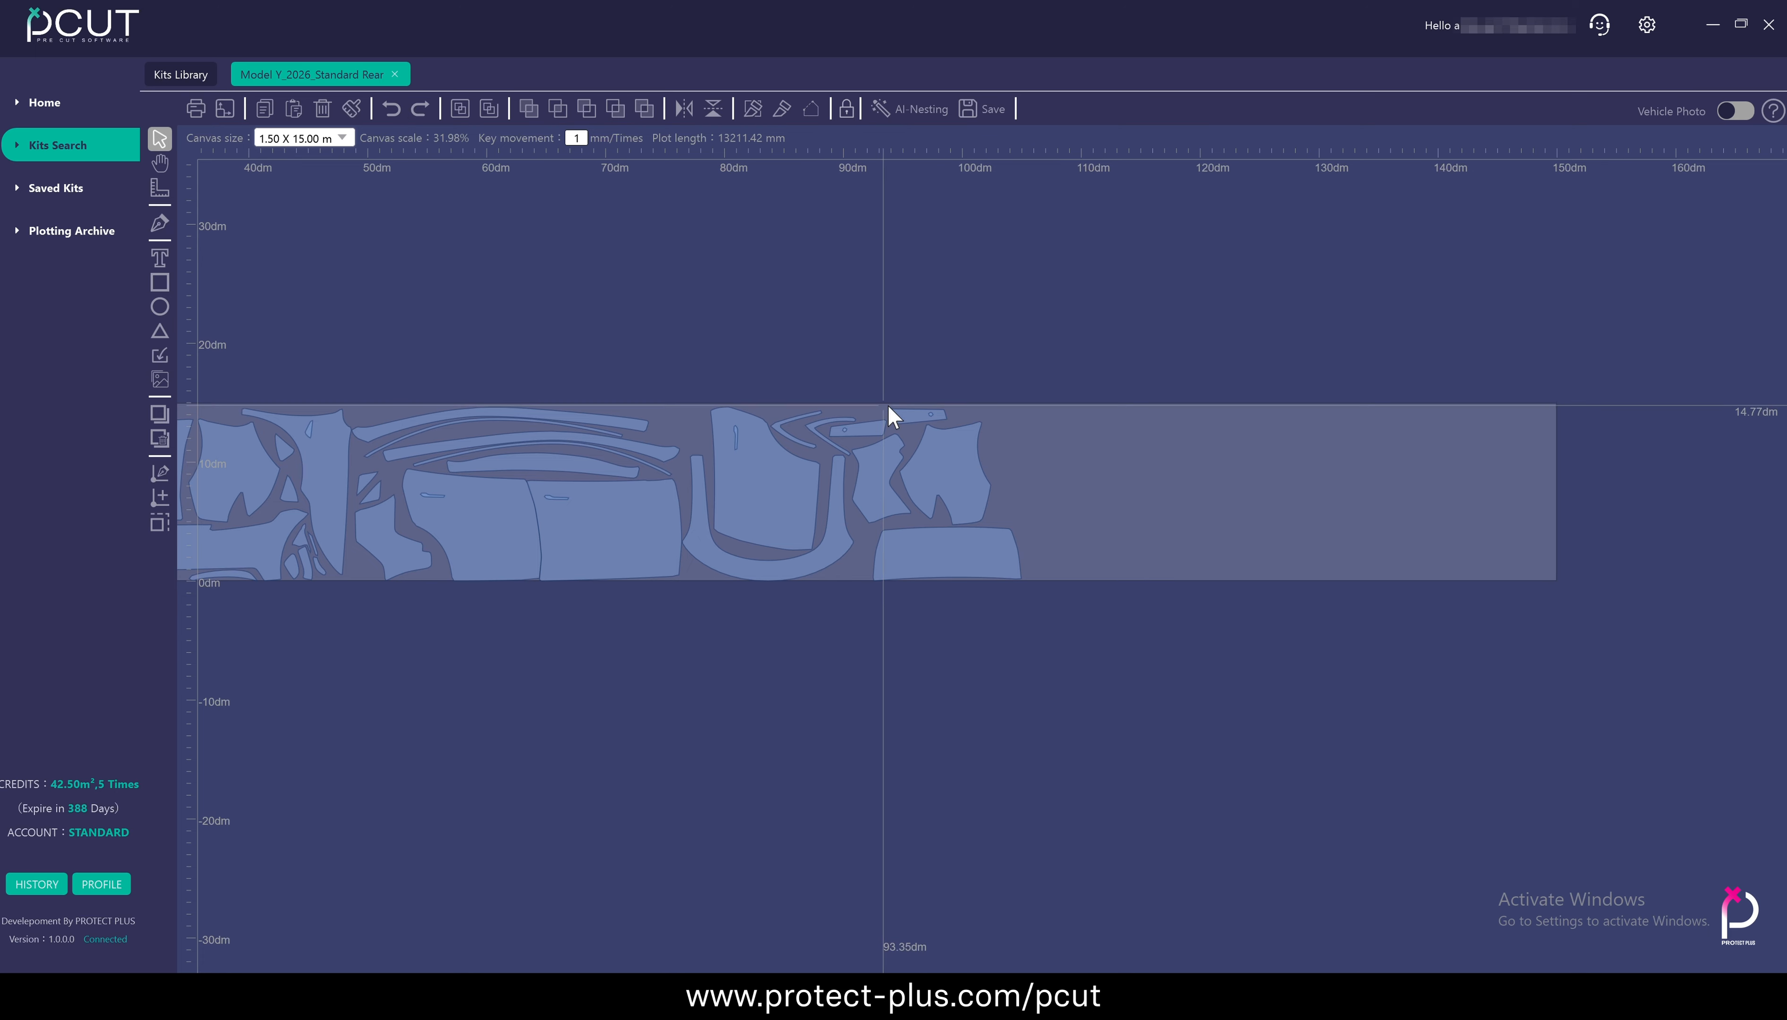
Move the hood panel and its four narrow strips together out of the layout to an empty area below the canvas
left_click_drag(899, 432, 1481, 445)
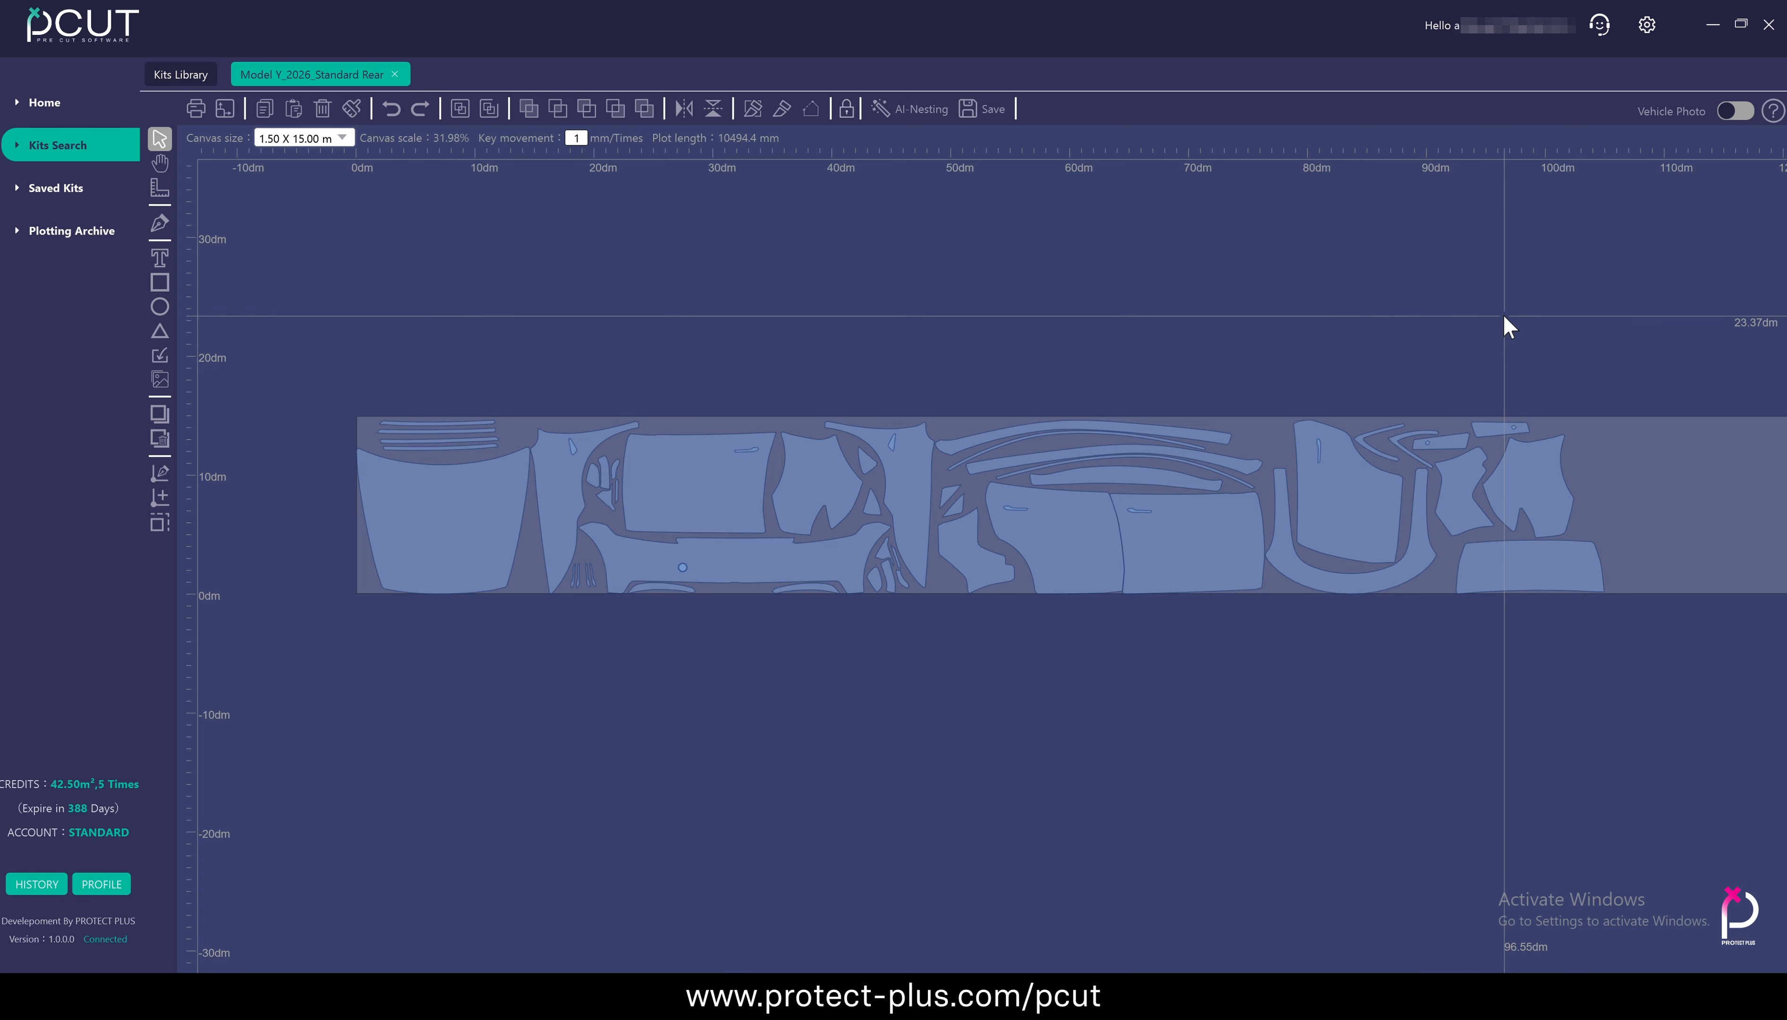
left_click_drag(319, 367, 536, 640)
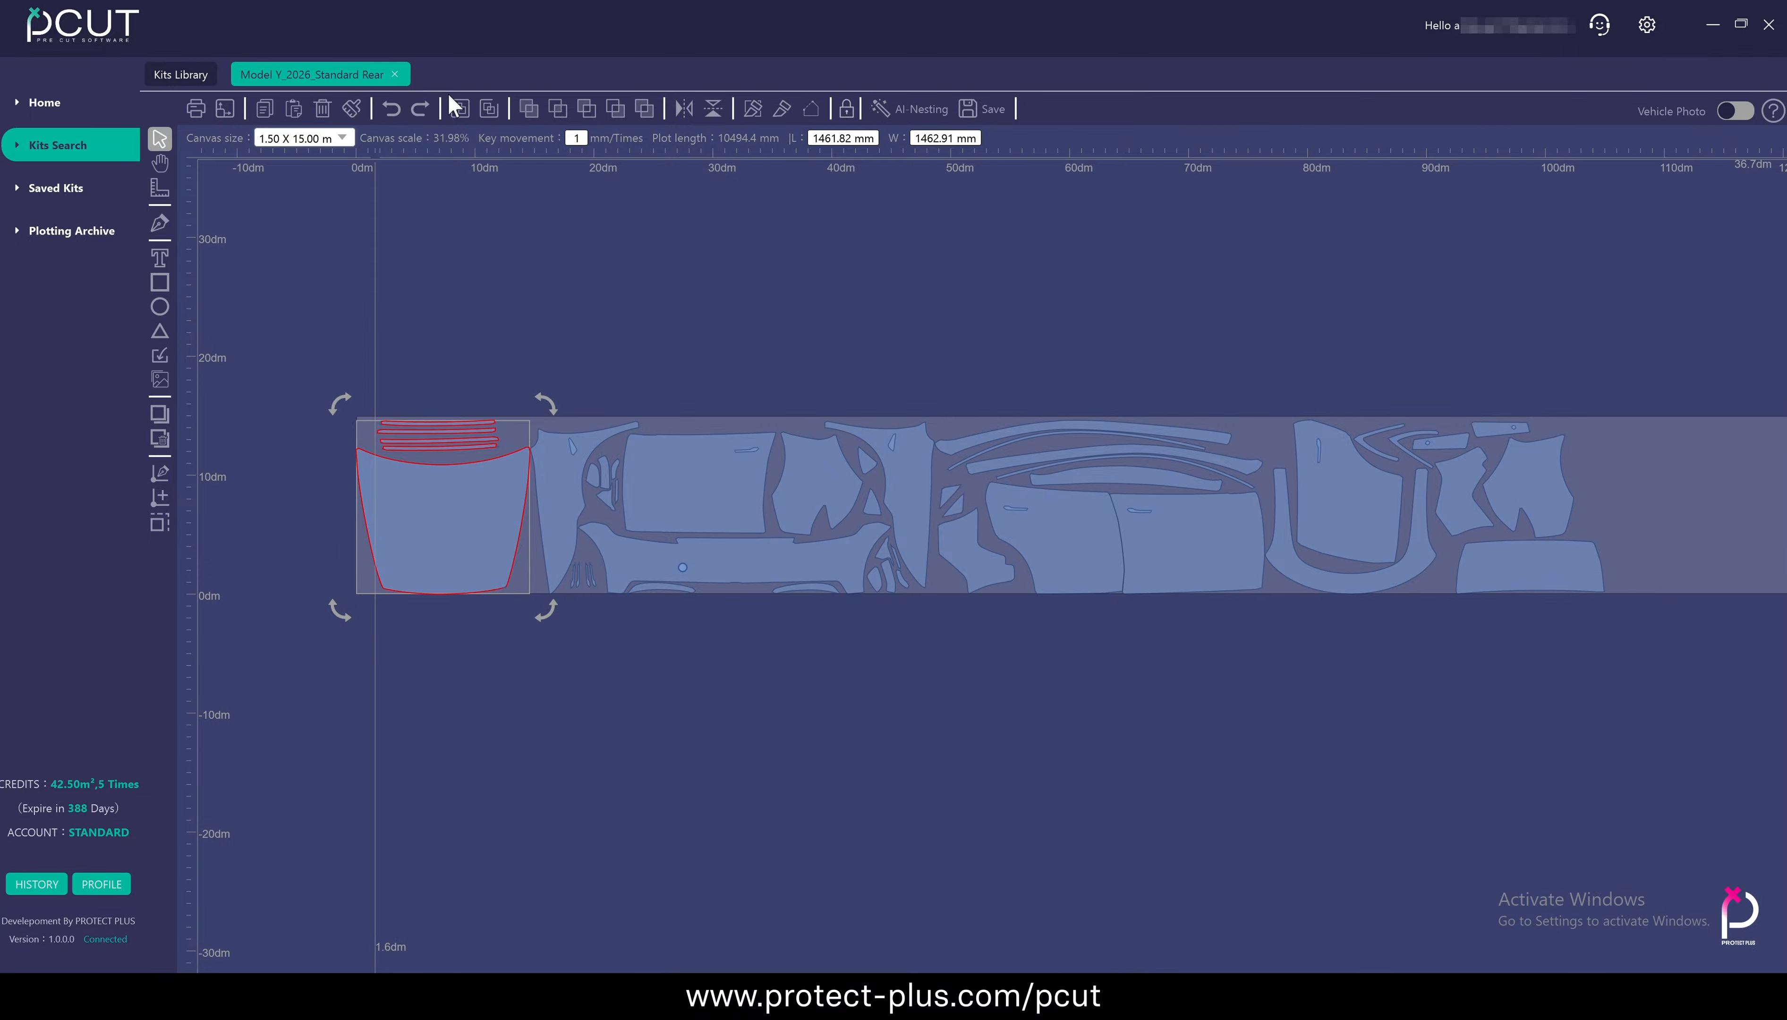
left_click_drag(437, 568, 421, 824)
left_click(558, 781)
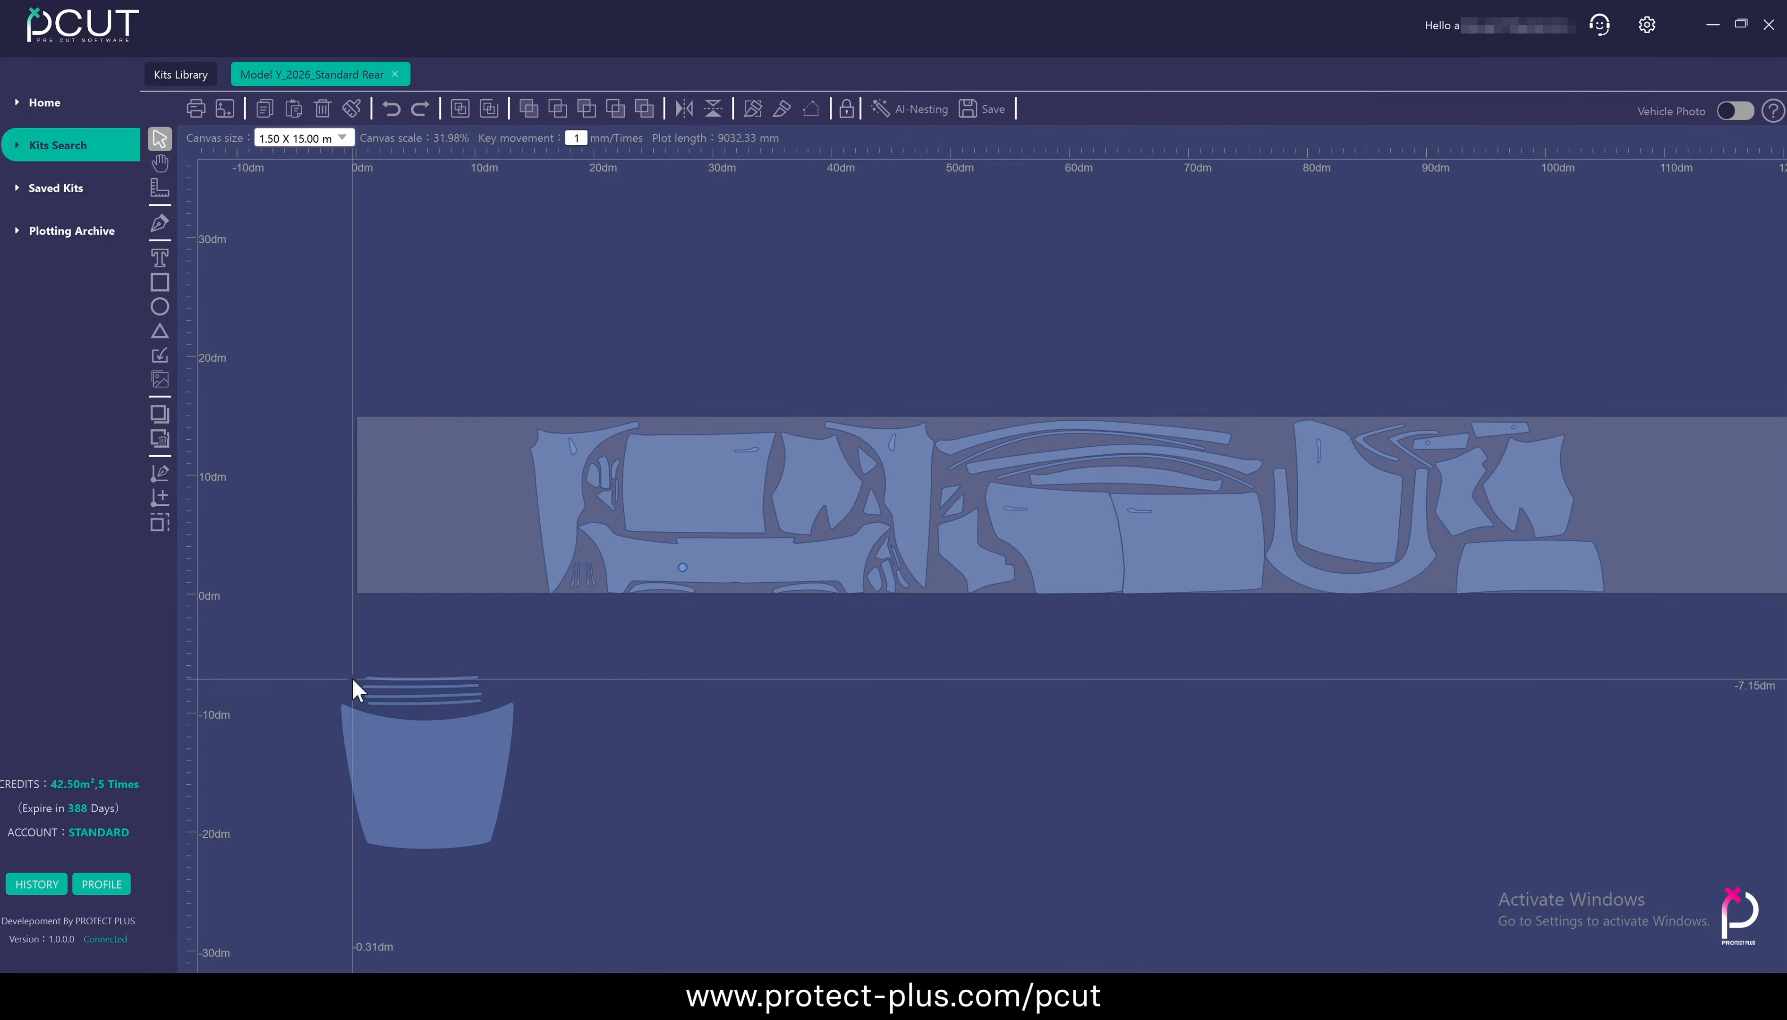
left_click_drag(411, 759, 421, 751)
left_click(567, 752)
scroll(567, 752, "up", 3)
left_click_drag(567, 752, 613, 744)
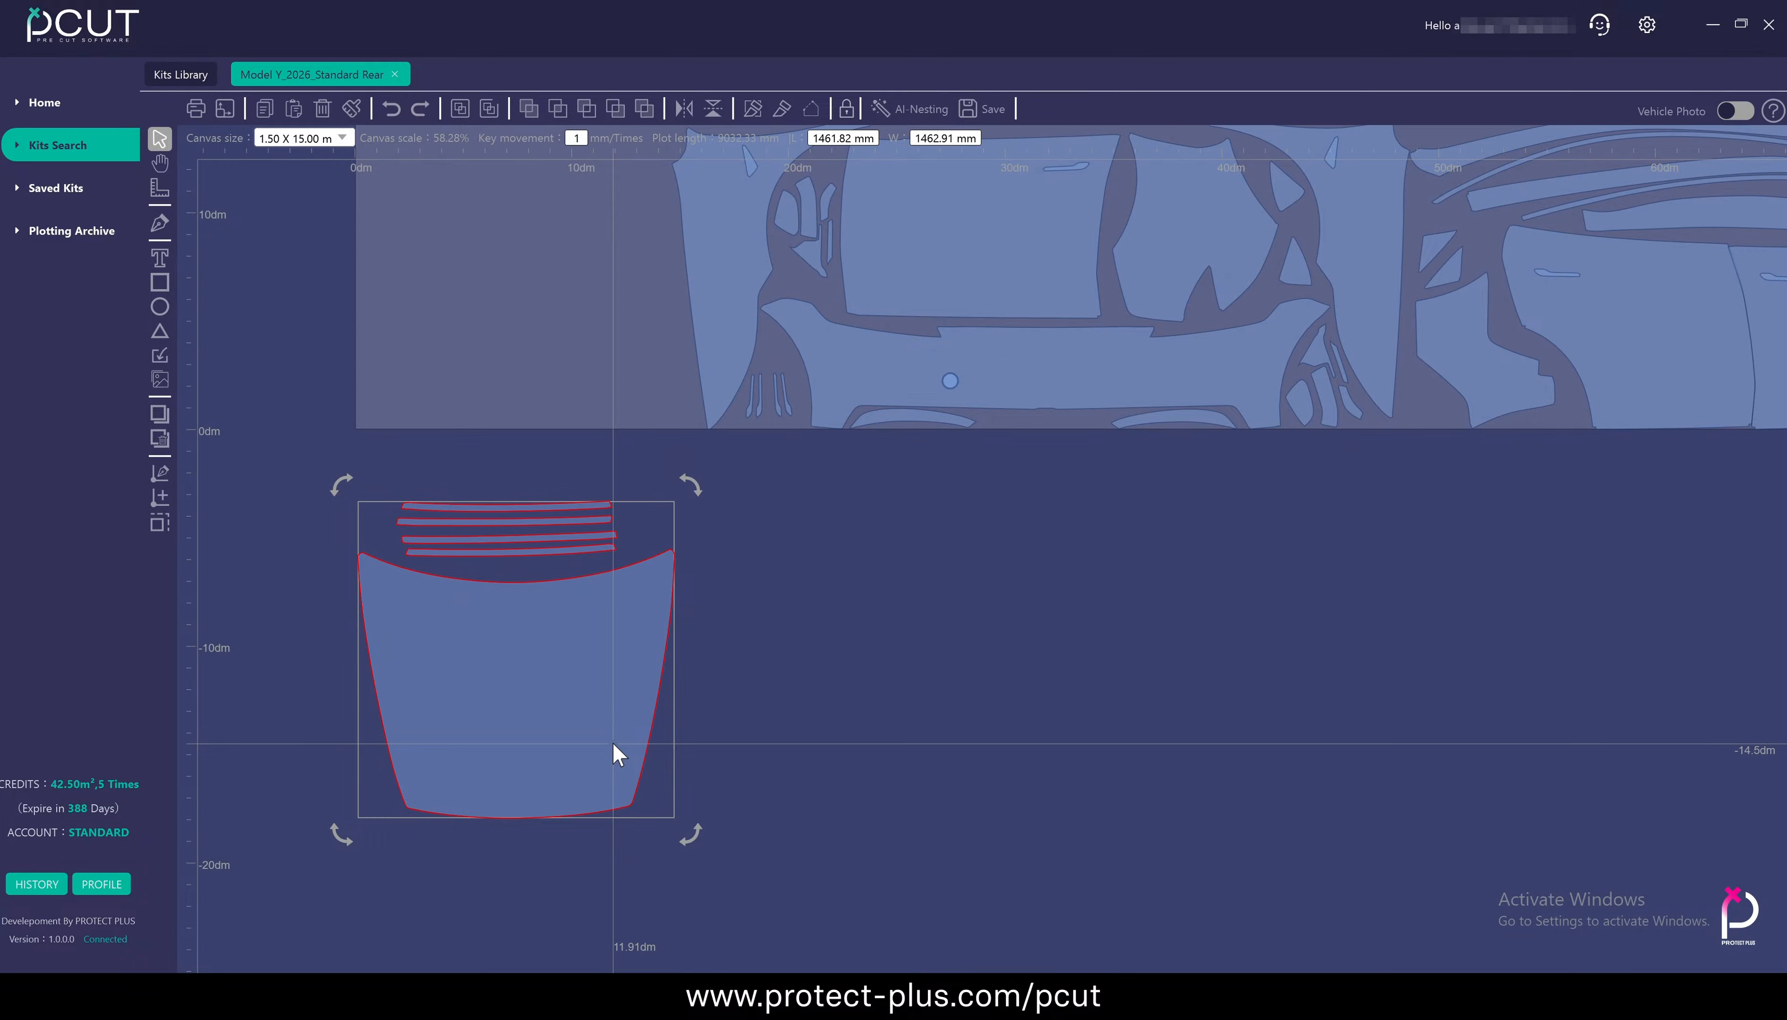
Move the pair of adjoining door panels out of the layout to below the canvas, beside the hood, and select it
scroll(780, 697, "down", 2)
left_click_drag(1369, 474, 917, 682)
left_click(986, 580)
left_click(985, 638)
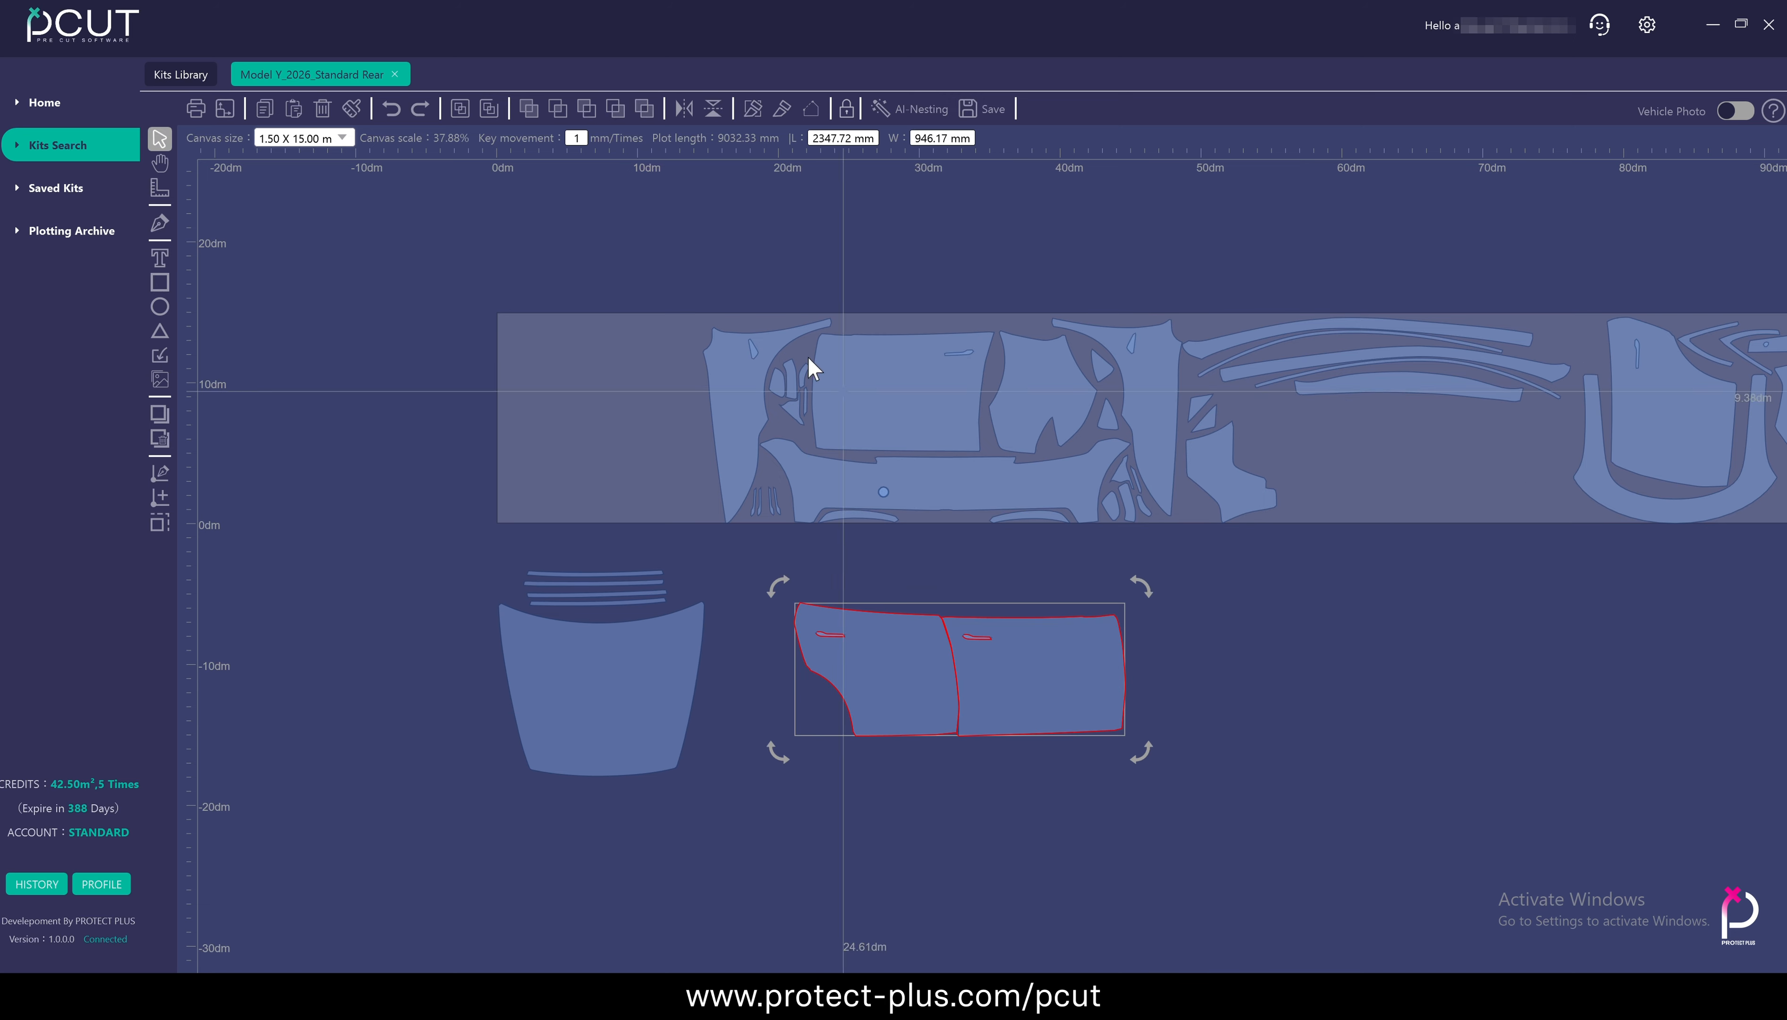
Ungroup the door pair and pull the rectangular door panel away from its handle cutout and neighbouring door
left_click(488, 108)
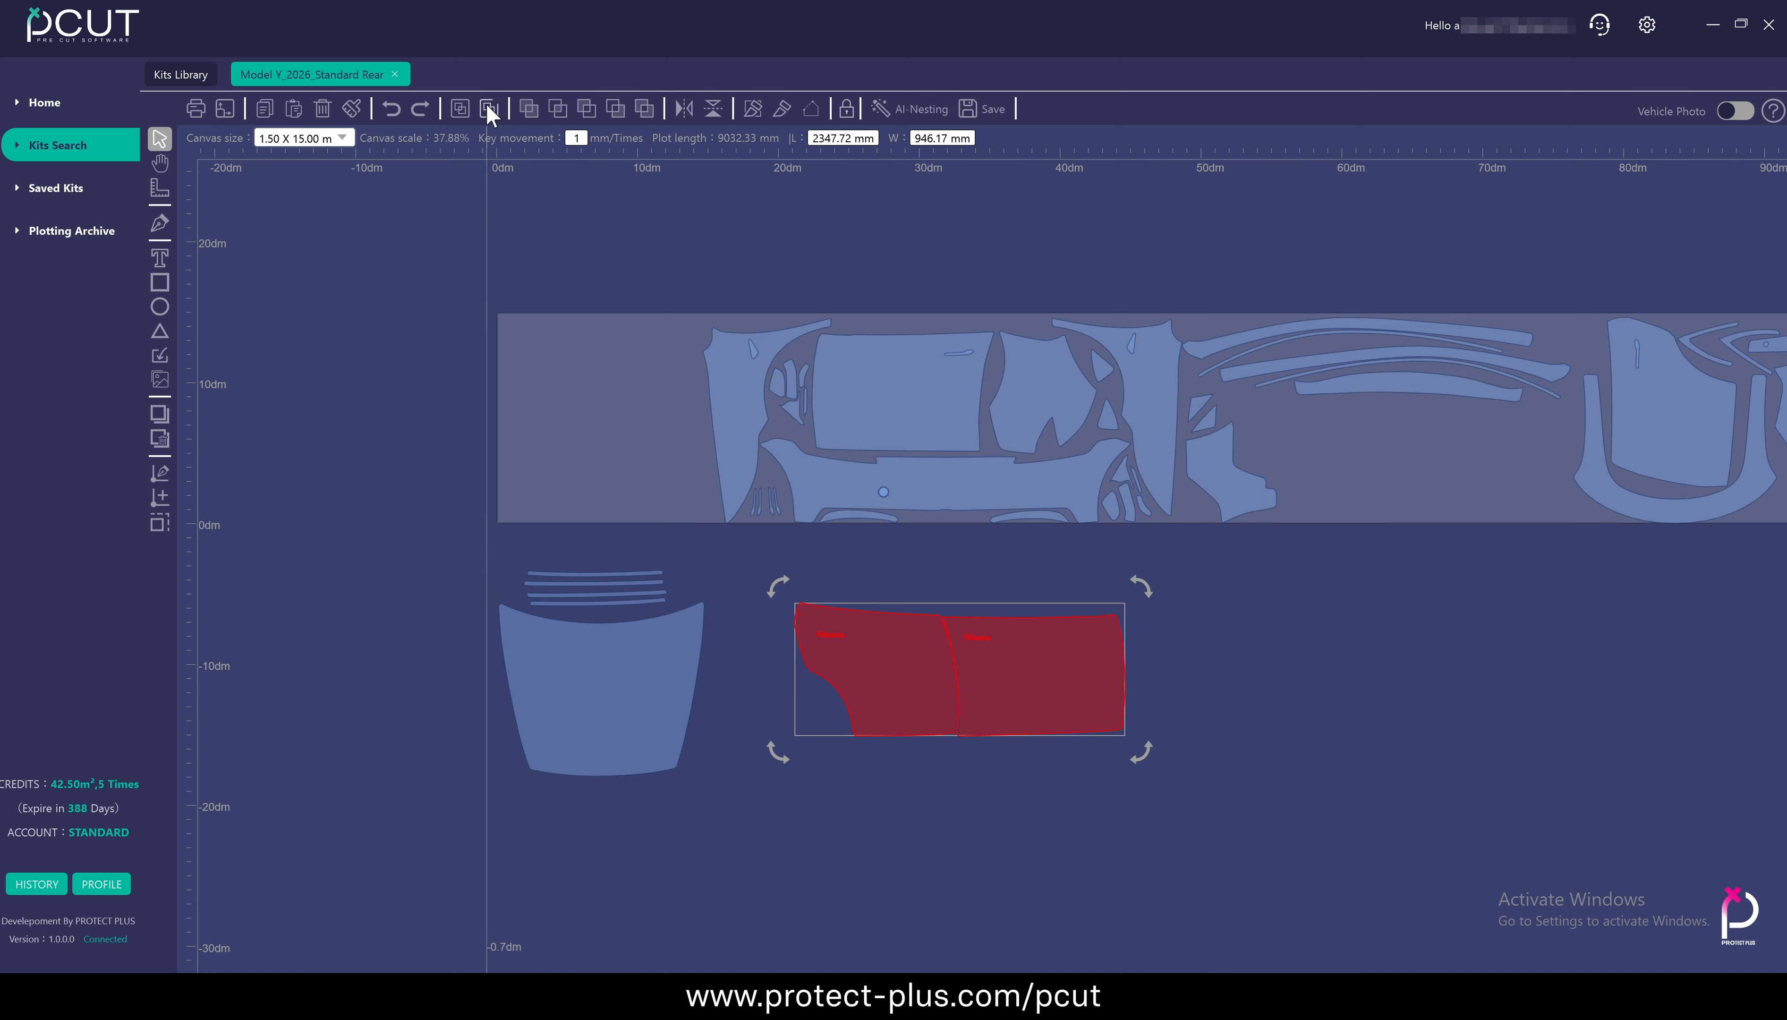
left_click(1324, 702)
left_click(1028, 682)
left_click_drag(1028, 682, 1139, 680)
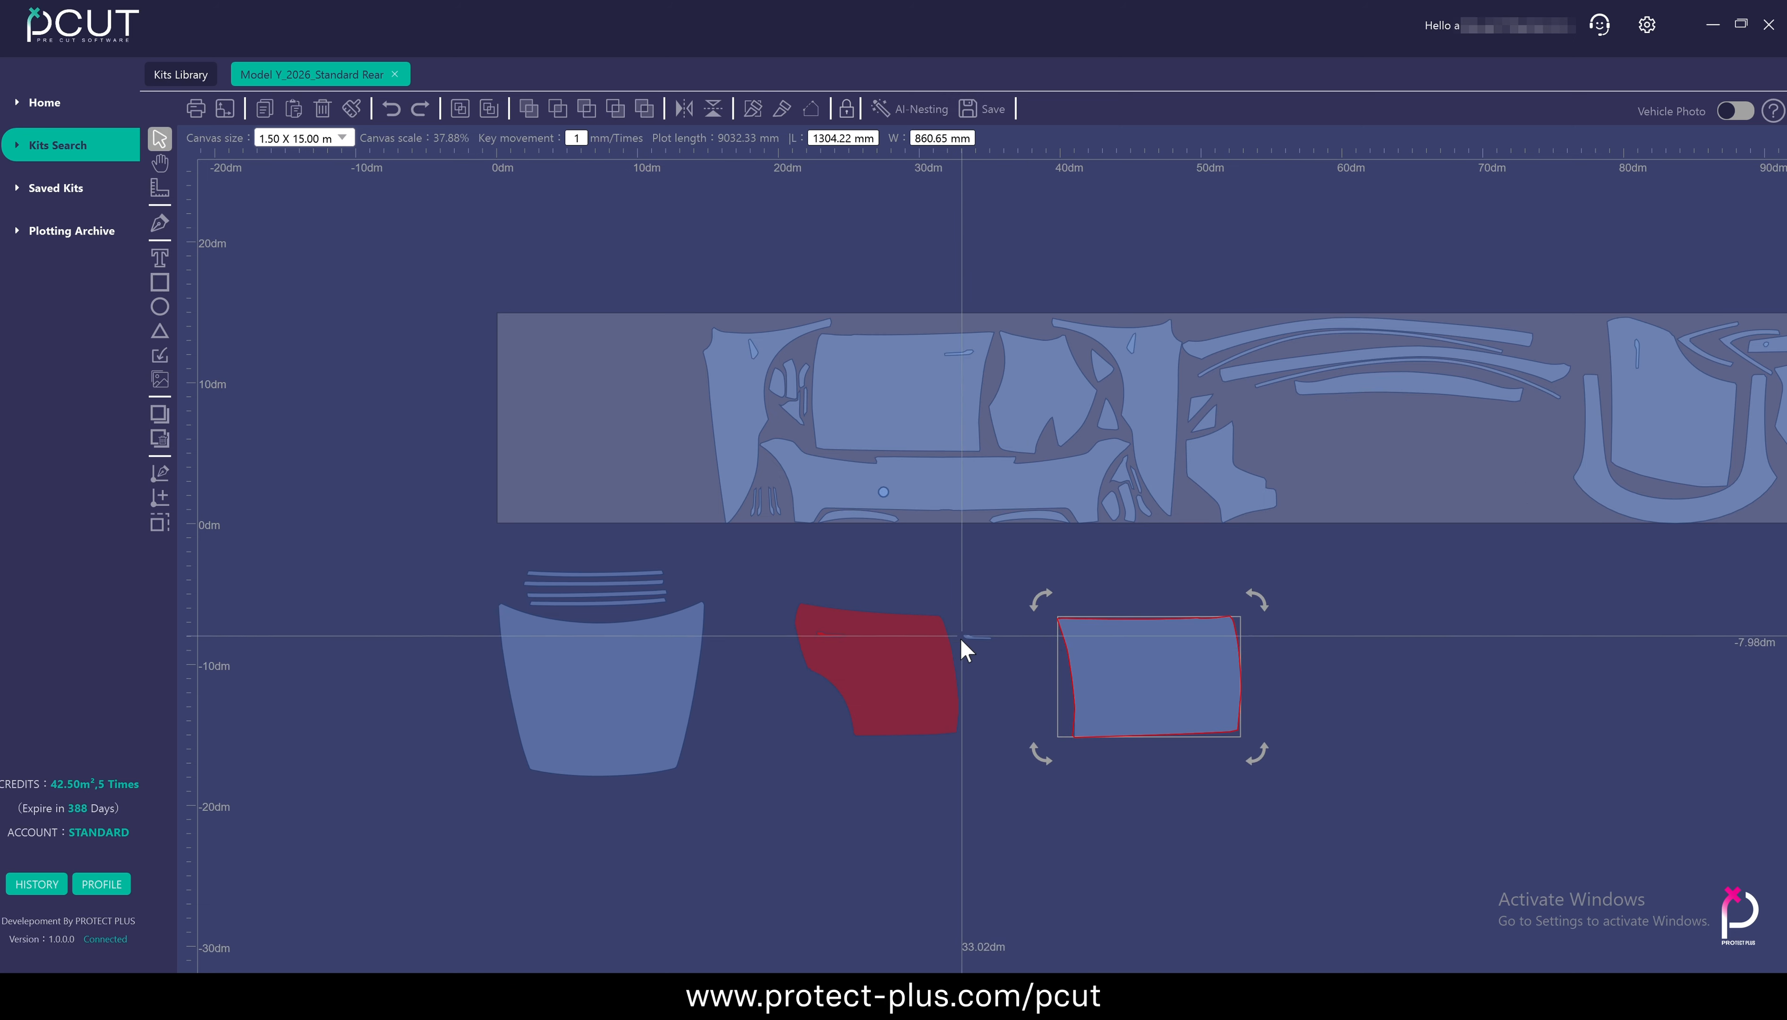
Undo the rectangular door panel's move and regroup both door panels with their handle cutouts
key("ctrl+z")
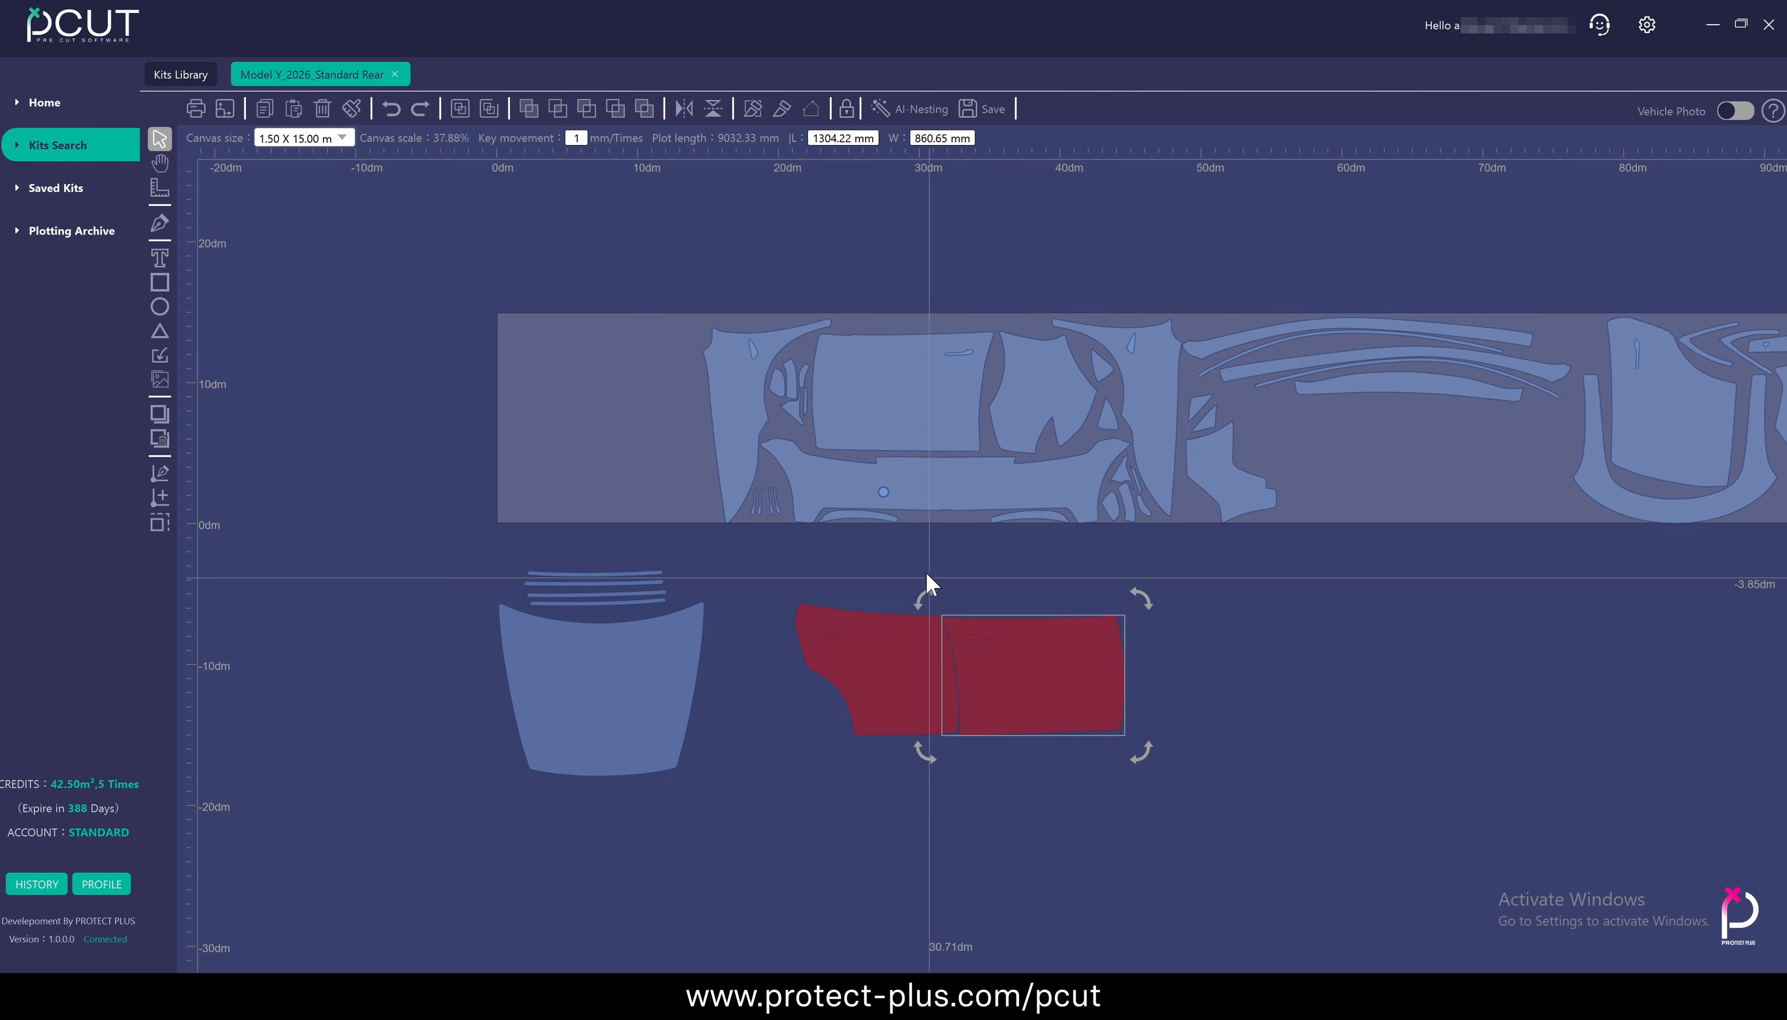
left_click_drag(774, 589, 1170, 753)
left_click(1269, 740)
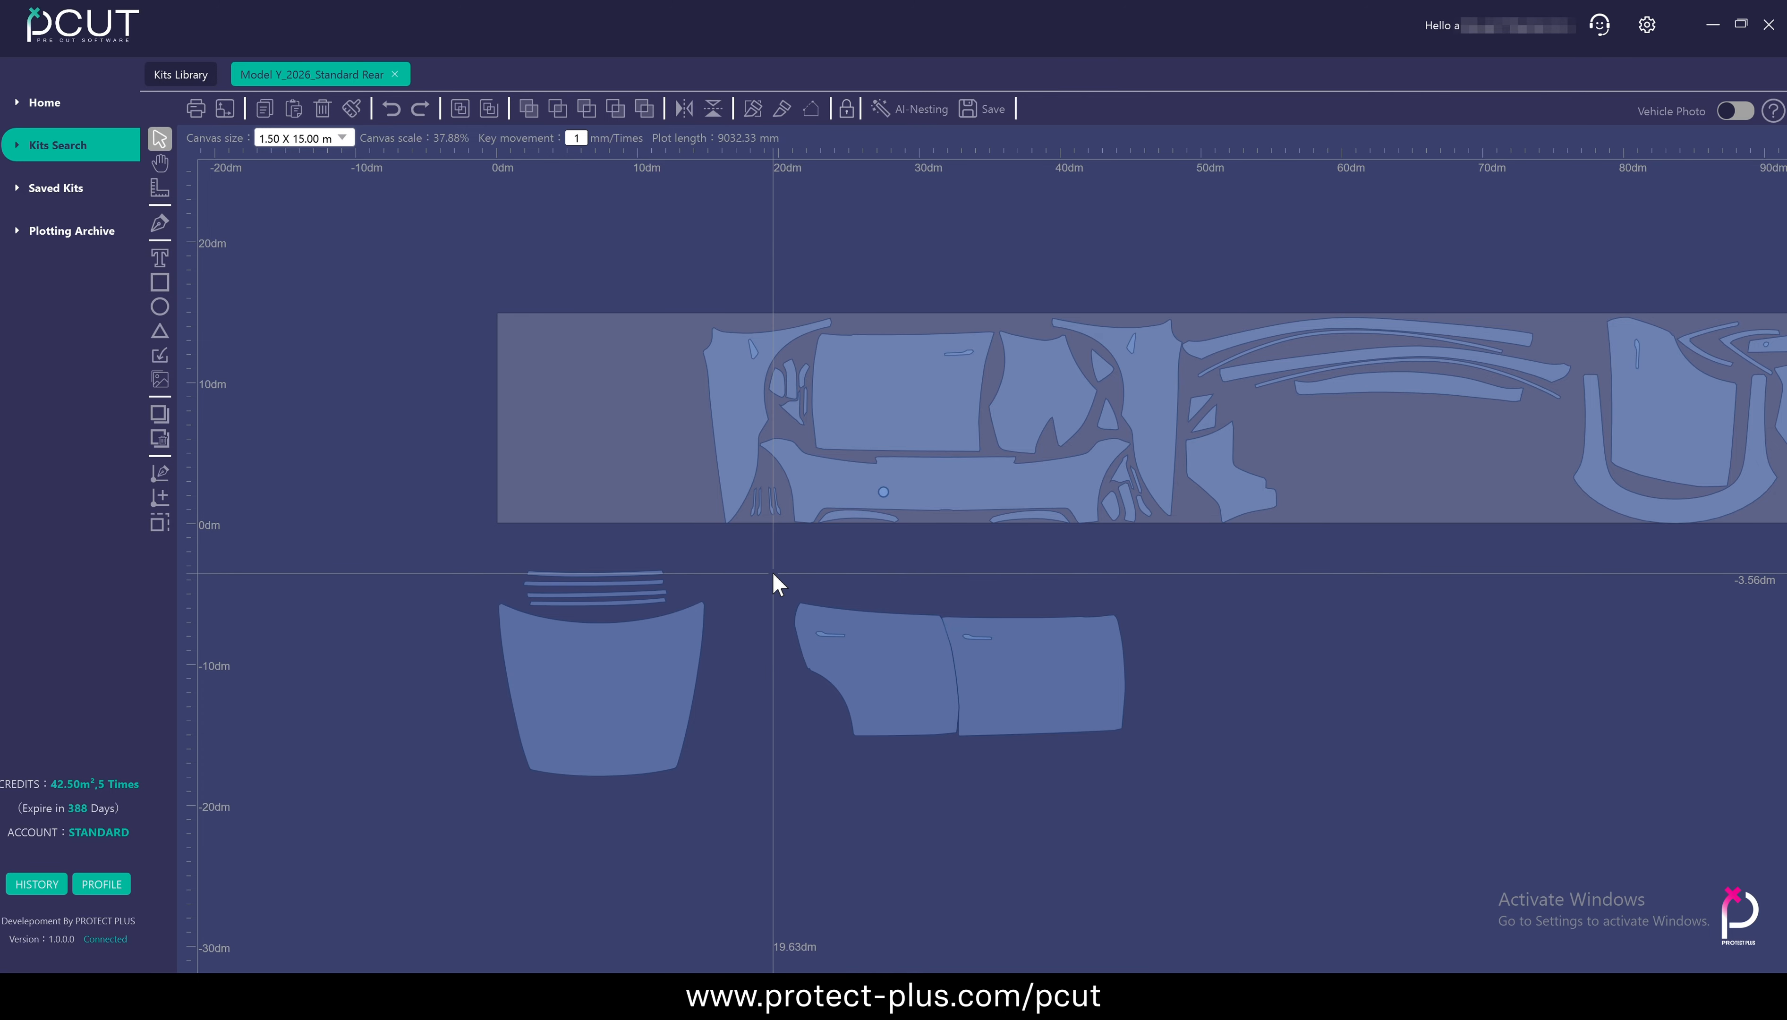
Move the single door panel above the front bumper out of the layout to beside the grouped door pair
left_click_drag(900, 388, 1309, 661)
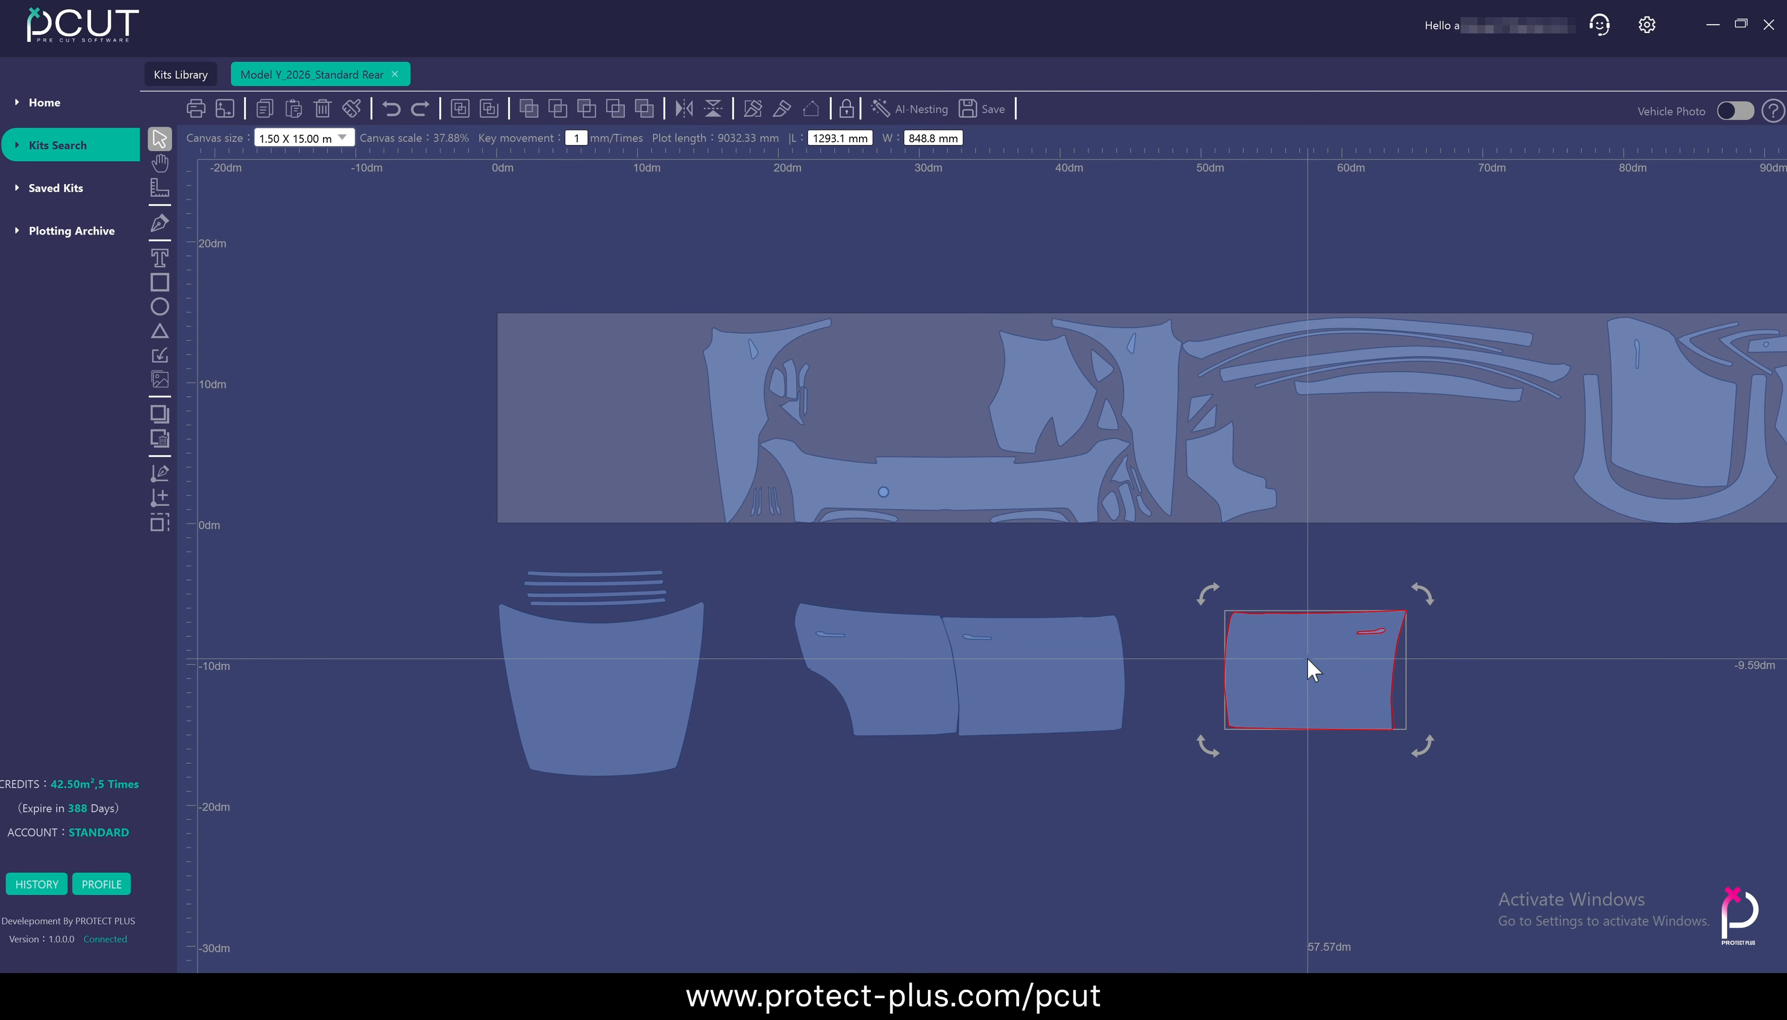
scroll(1407, 665, "up", 3)
left_click(1411, 673)
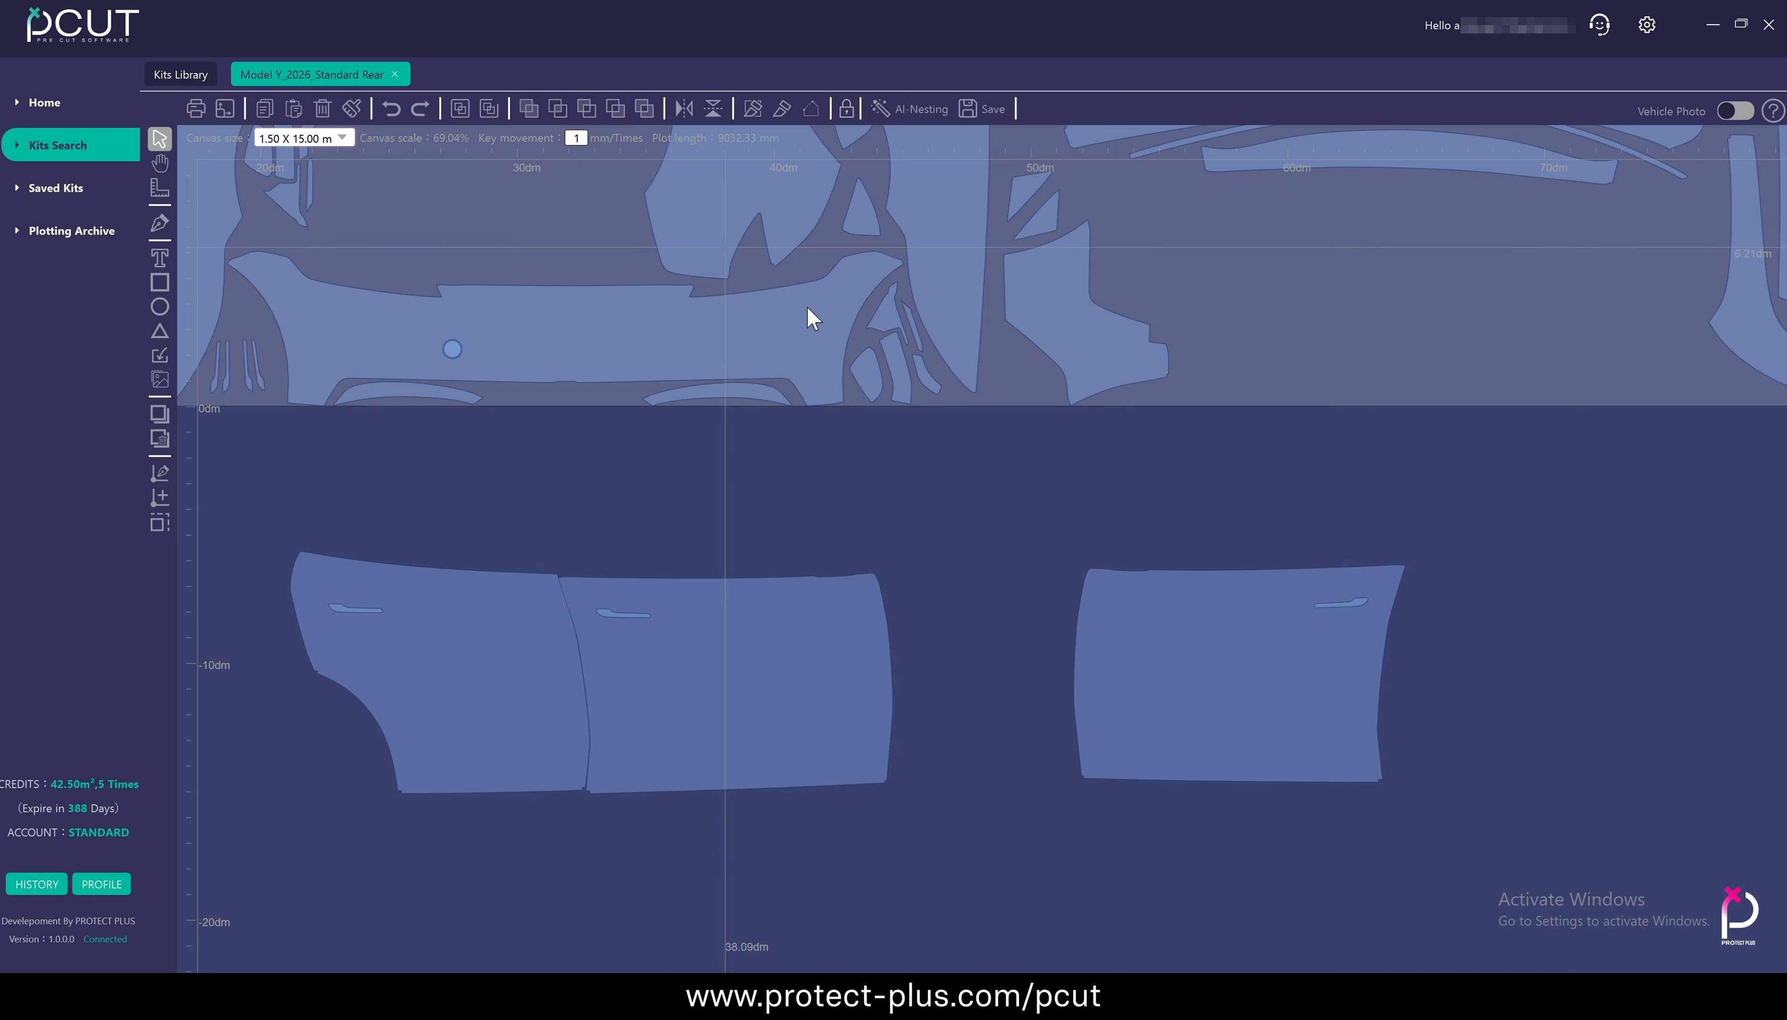
Ungroup the single door panel and move its handle cutout outside the door outline
left_click_drag(991, 472, 1472, 858)
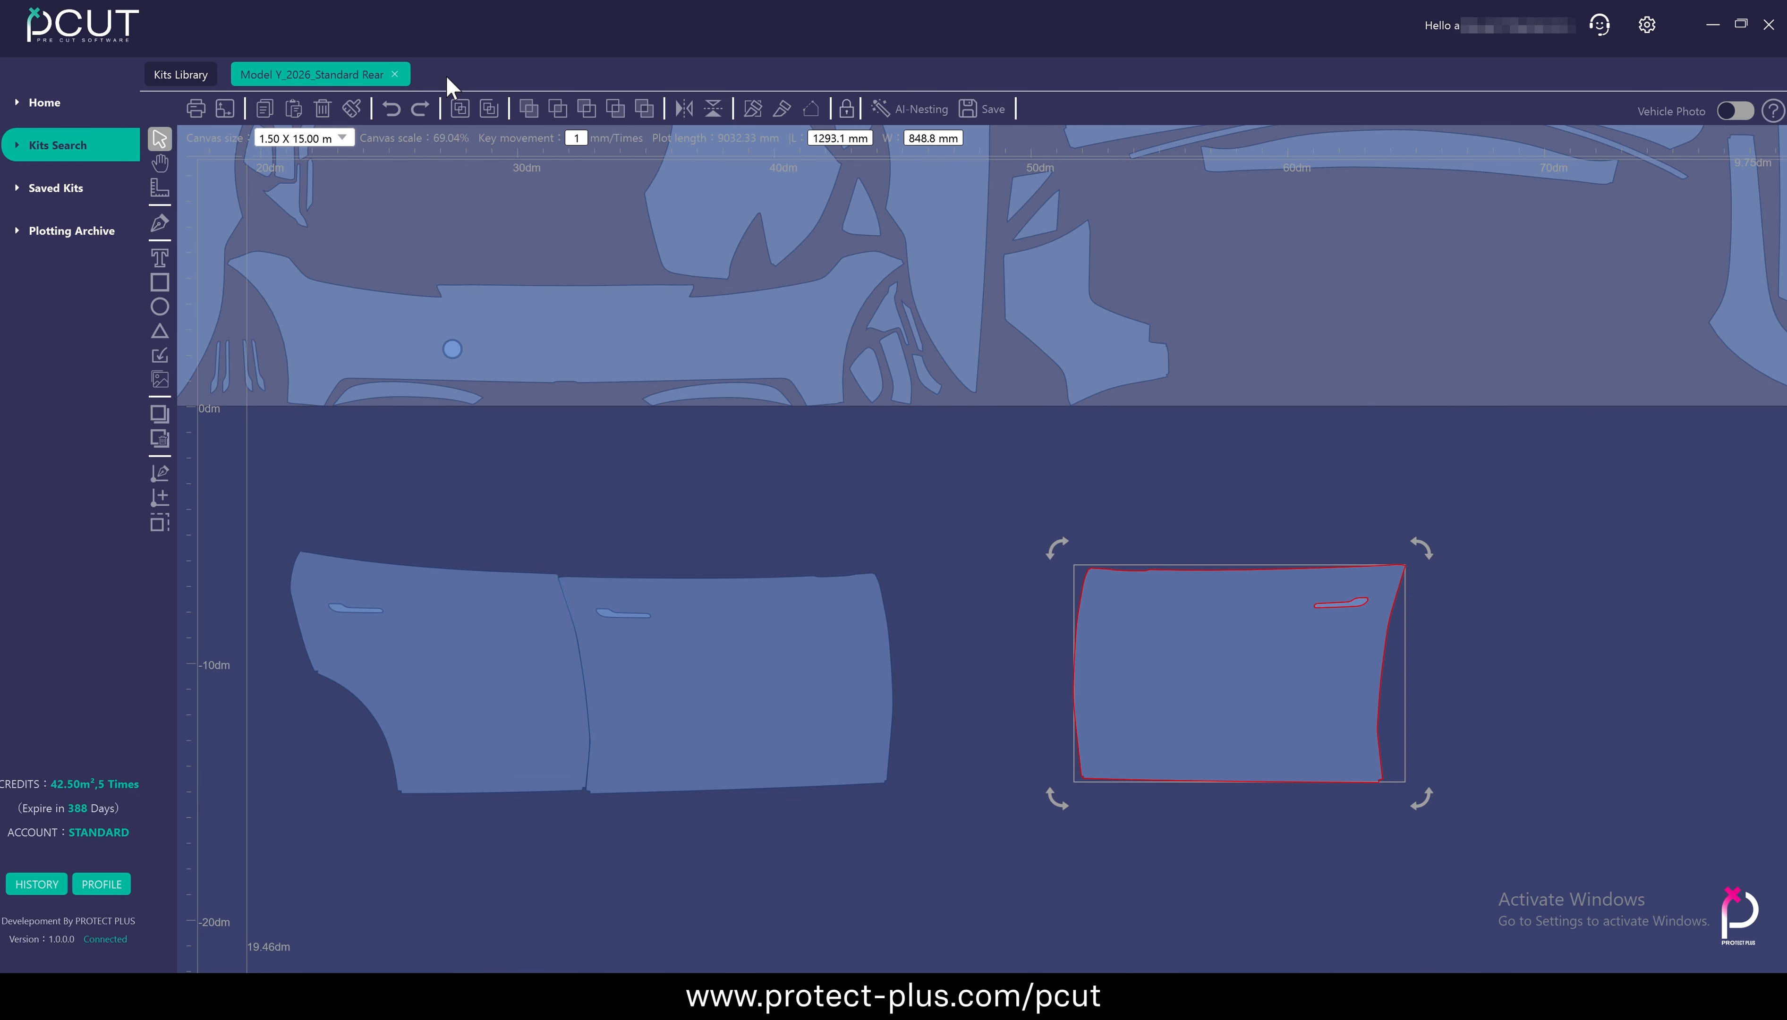
left_click(480, 108)
left_click(1410, 669)
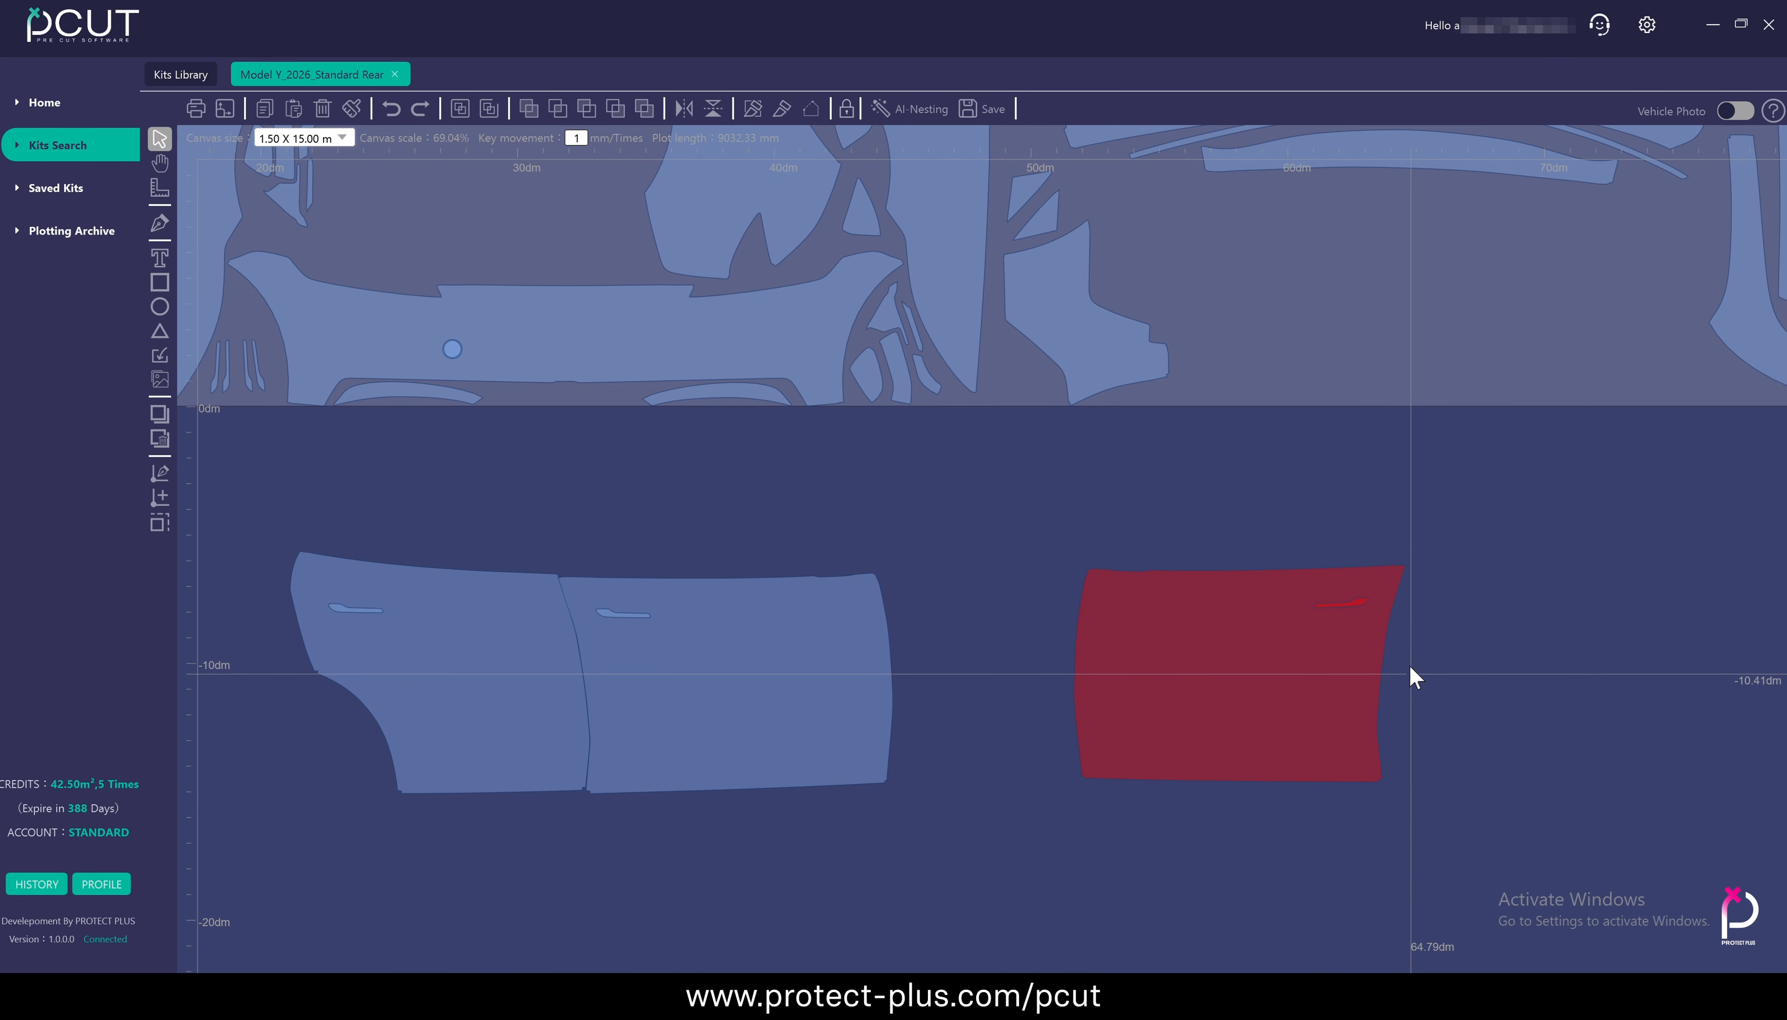
left_click(1355, 604)
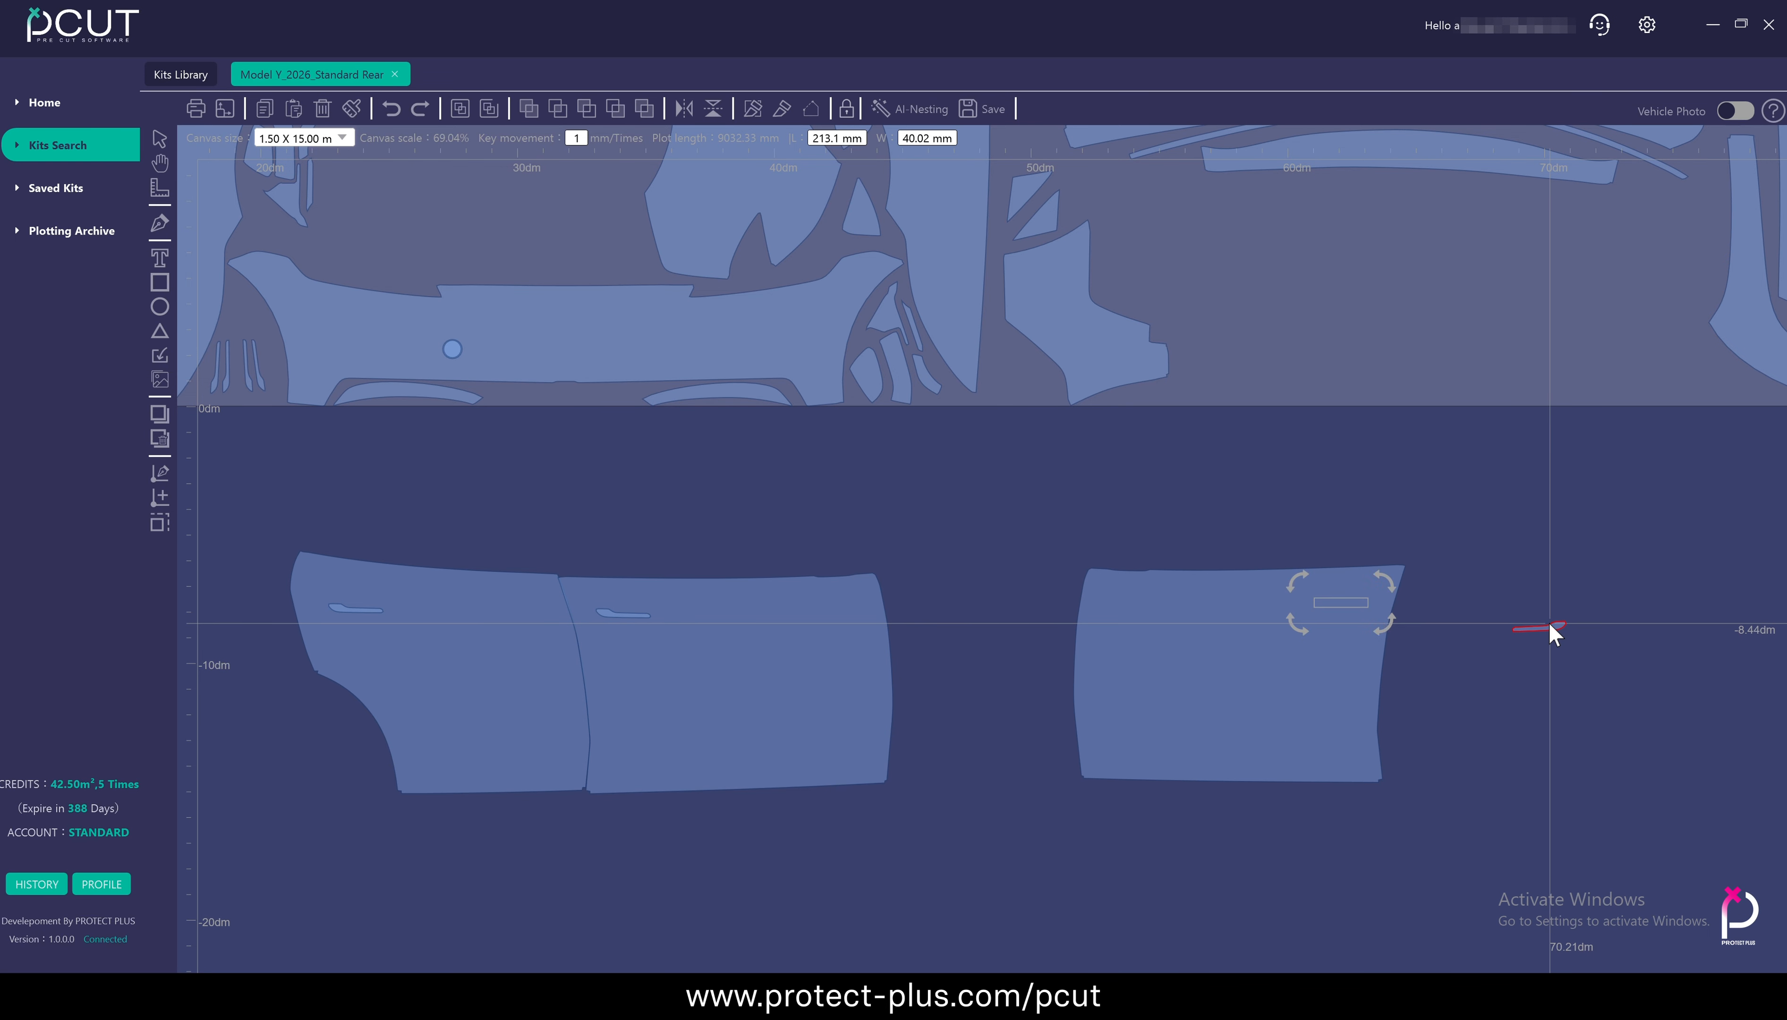
left_click_drag(1548, 623, 1551, 608)
left_click(1583, 568)
Undo the handle cutout's moves
key("ctrl+z")
key("ctrl+z")
key("ctrl+z")
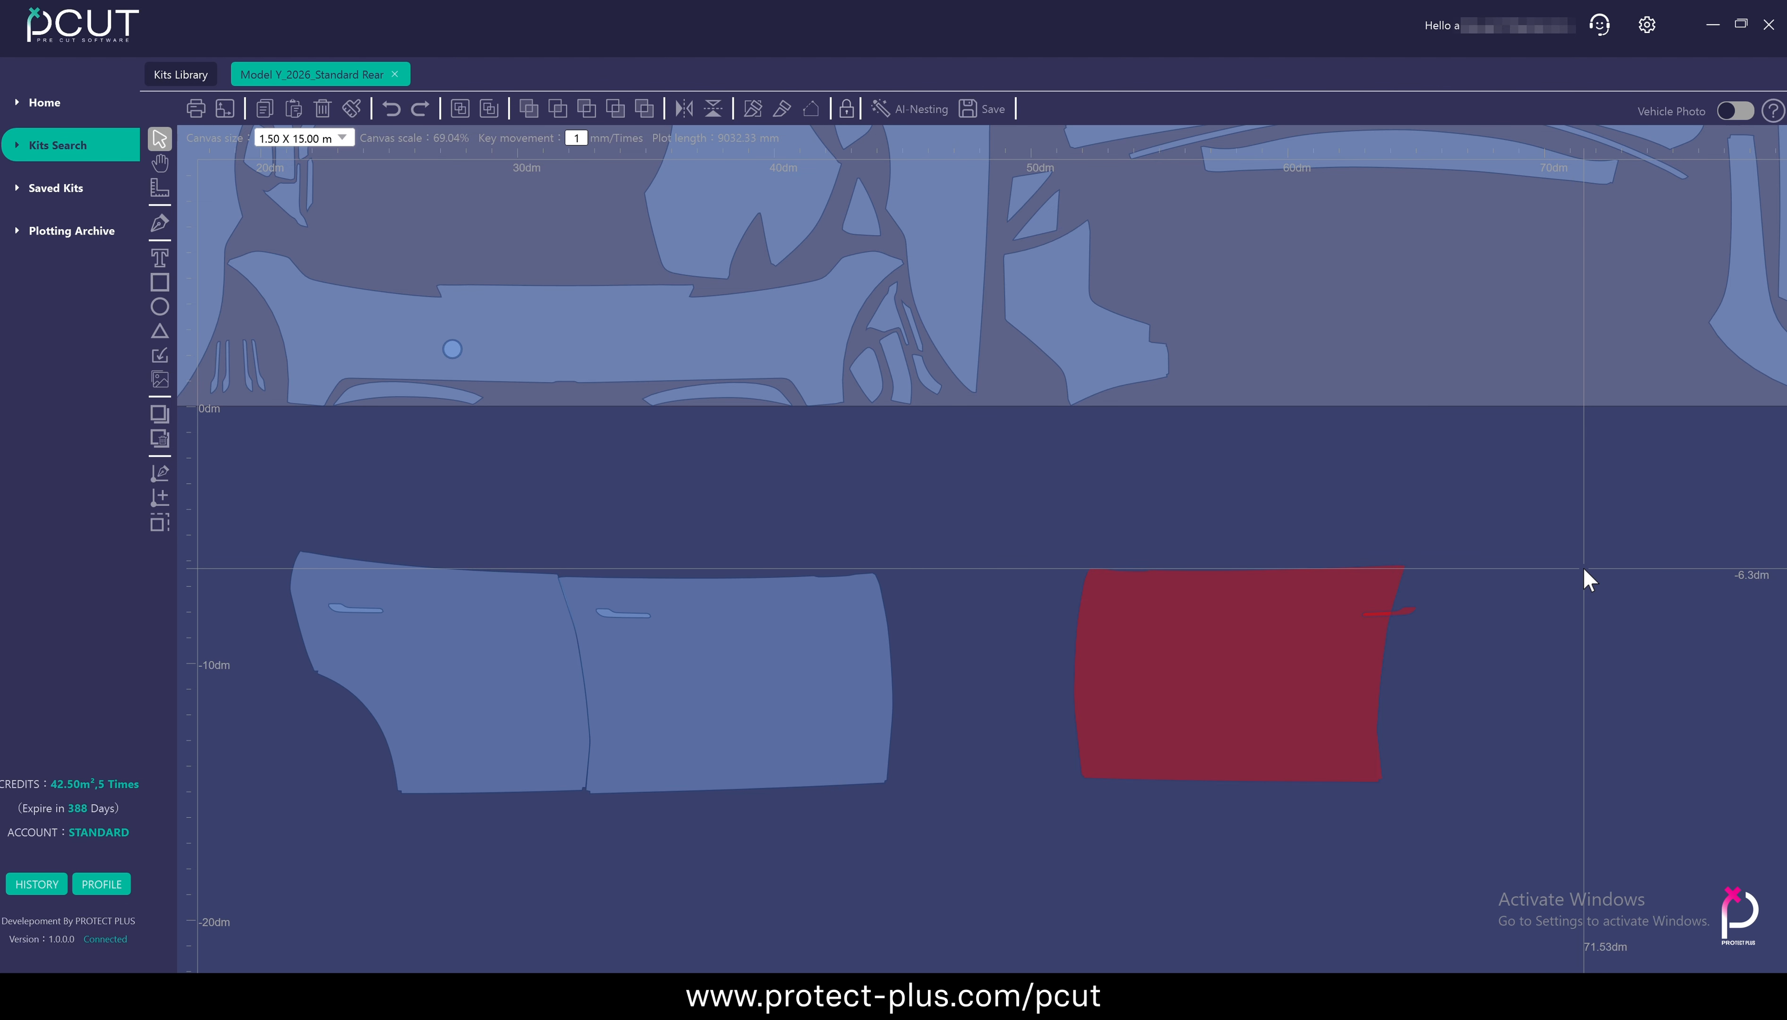
Group the single door panel with its handle cutout, and undo the last action
left_click_drag(1059, 538, 1486, 826)
left_click(465, 113)
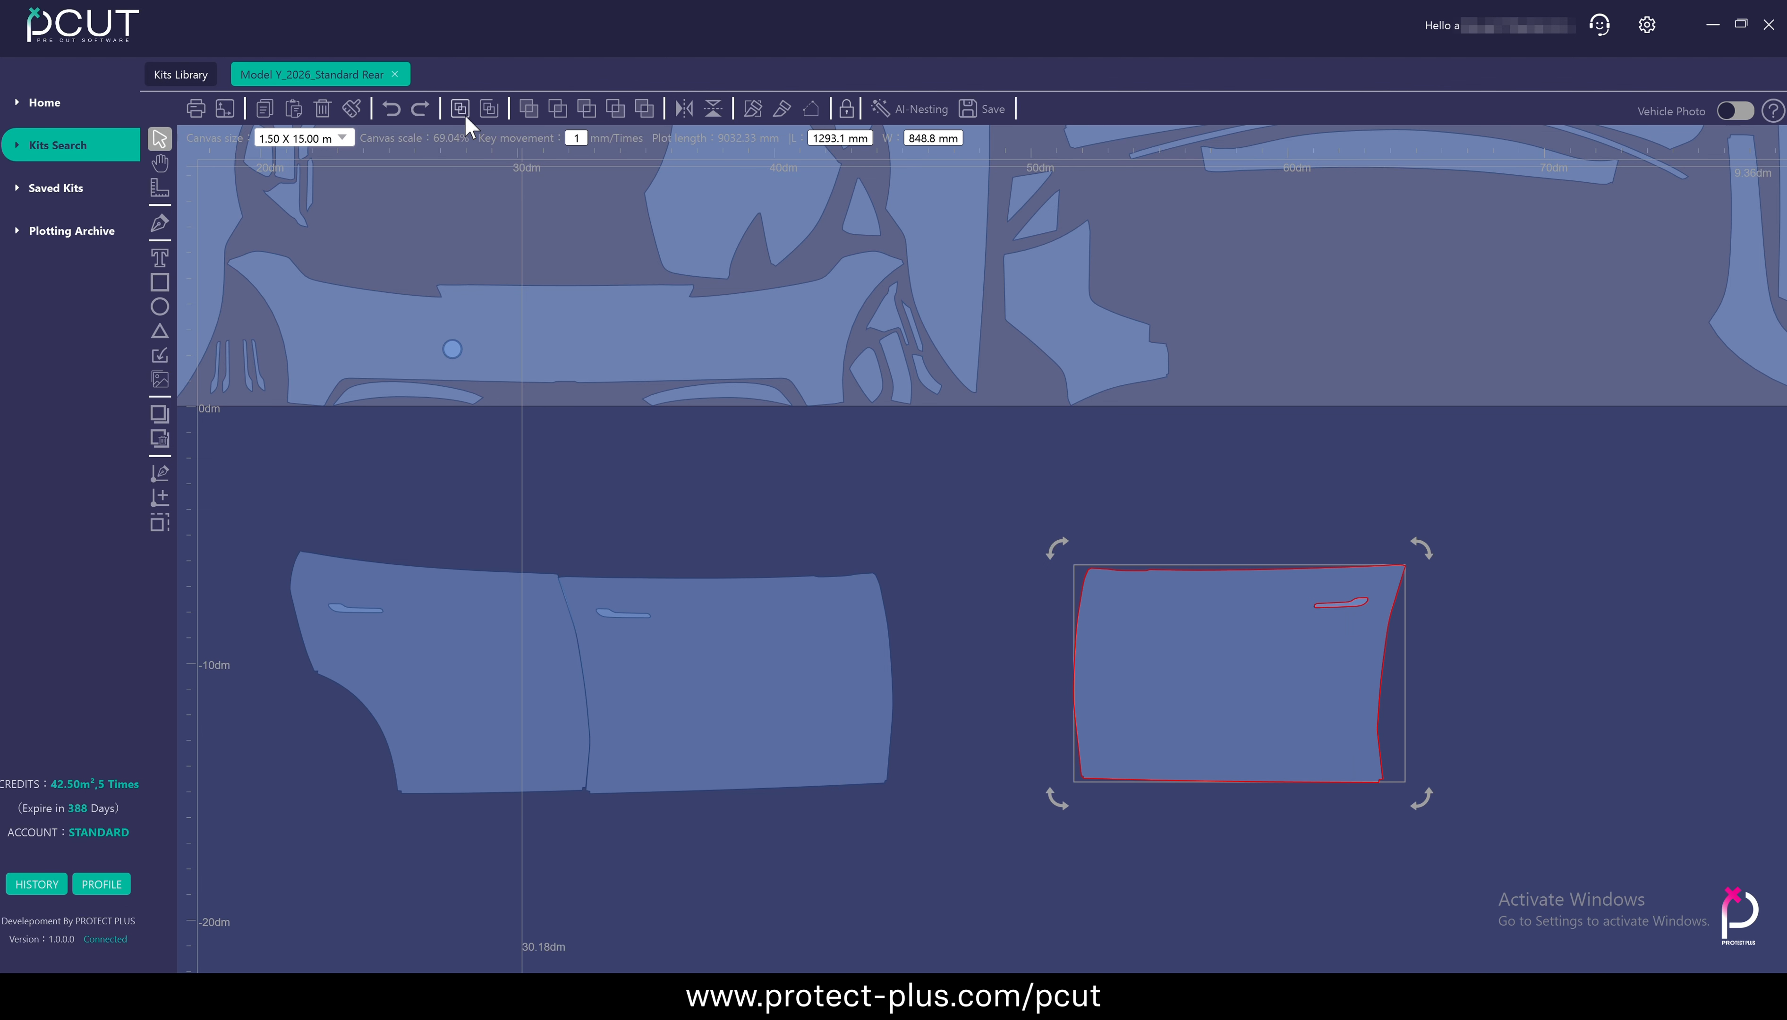
left_click(1520, 533)
key("ctrl+z")
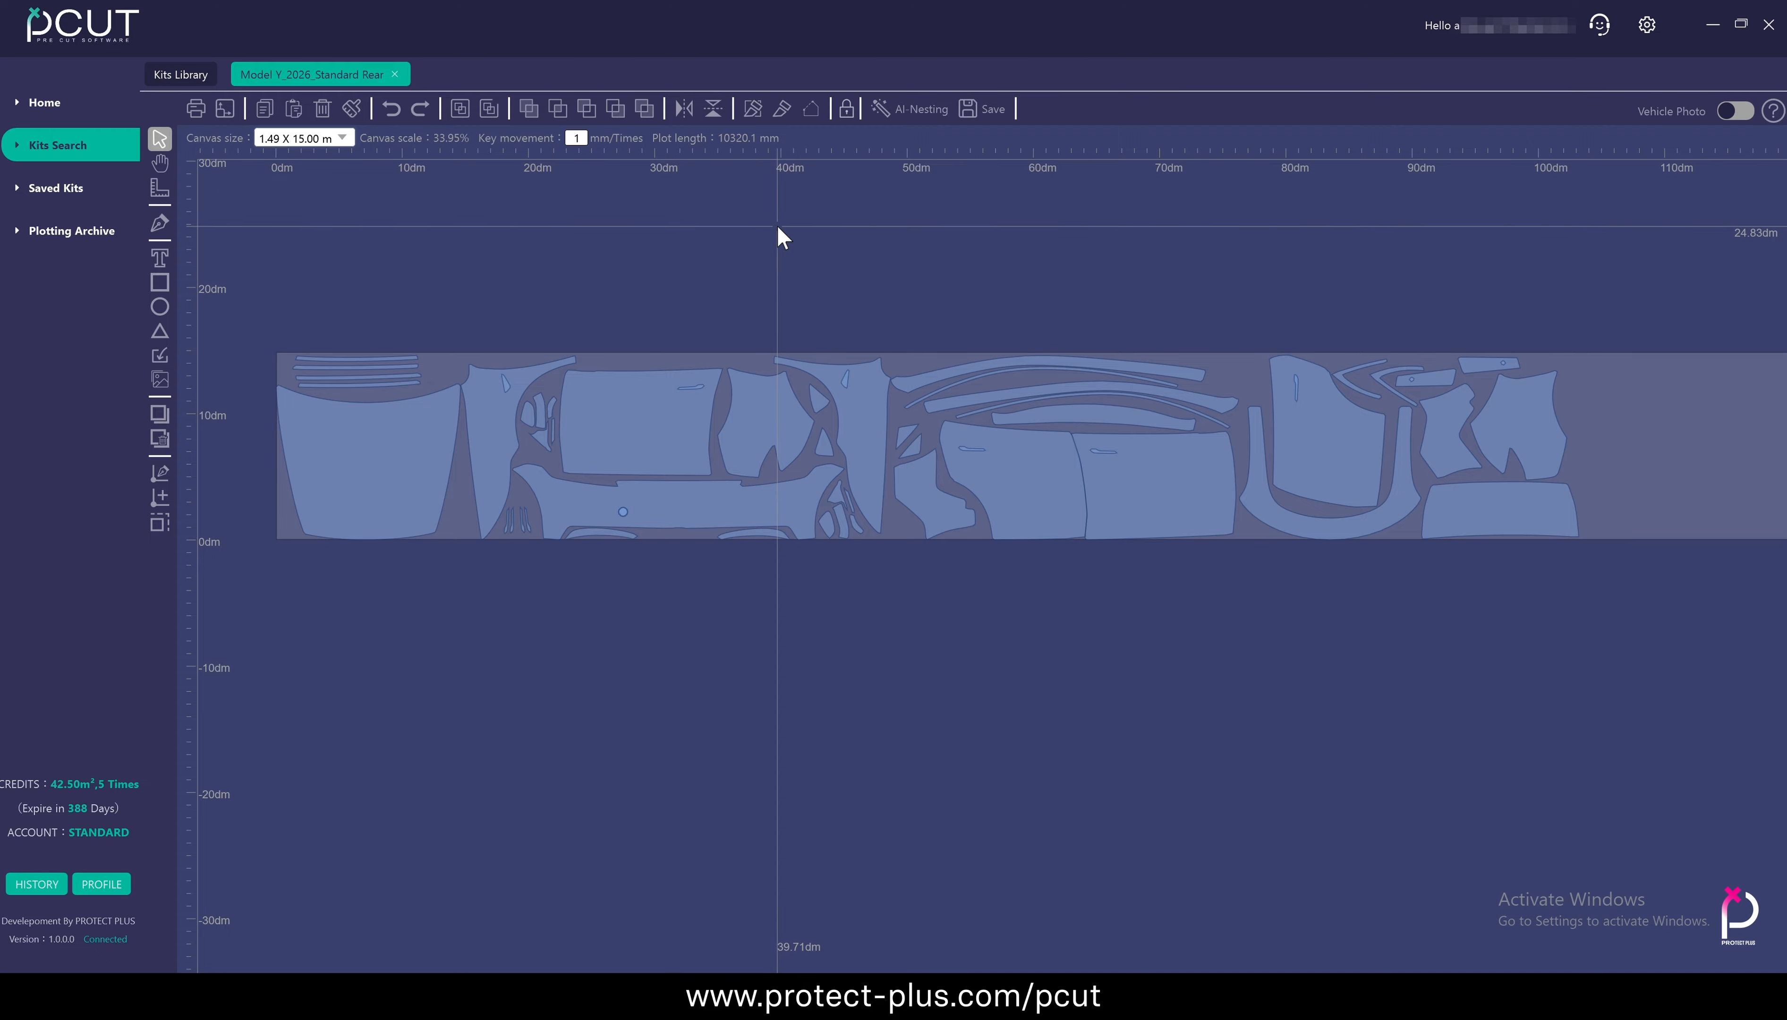
Move the wide curved panel and the irregular panel at the layout's far end below the canvas so they partly overlap
left_click_drag(1516, 522, 1086, 681)
left_click_drag(1488, 426, 1169, 663)
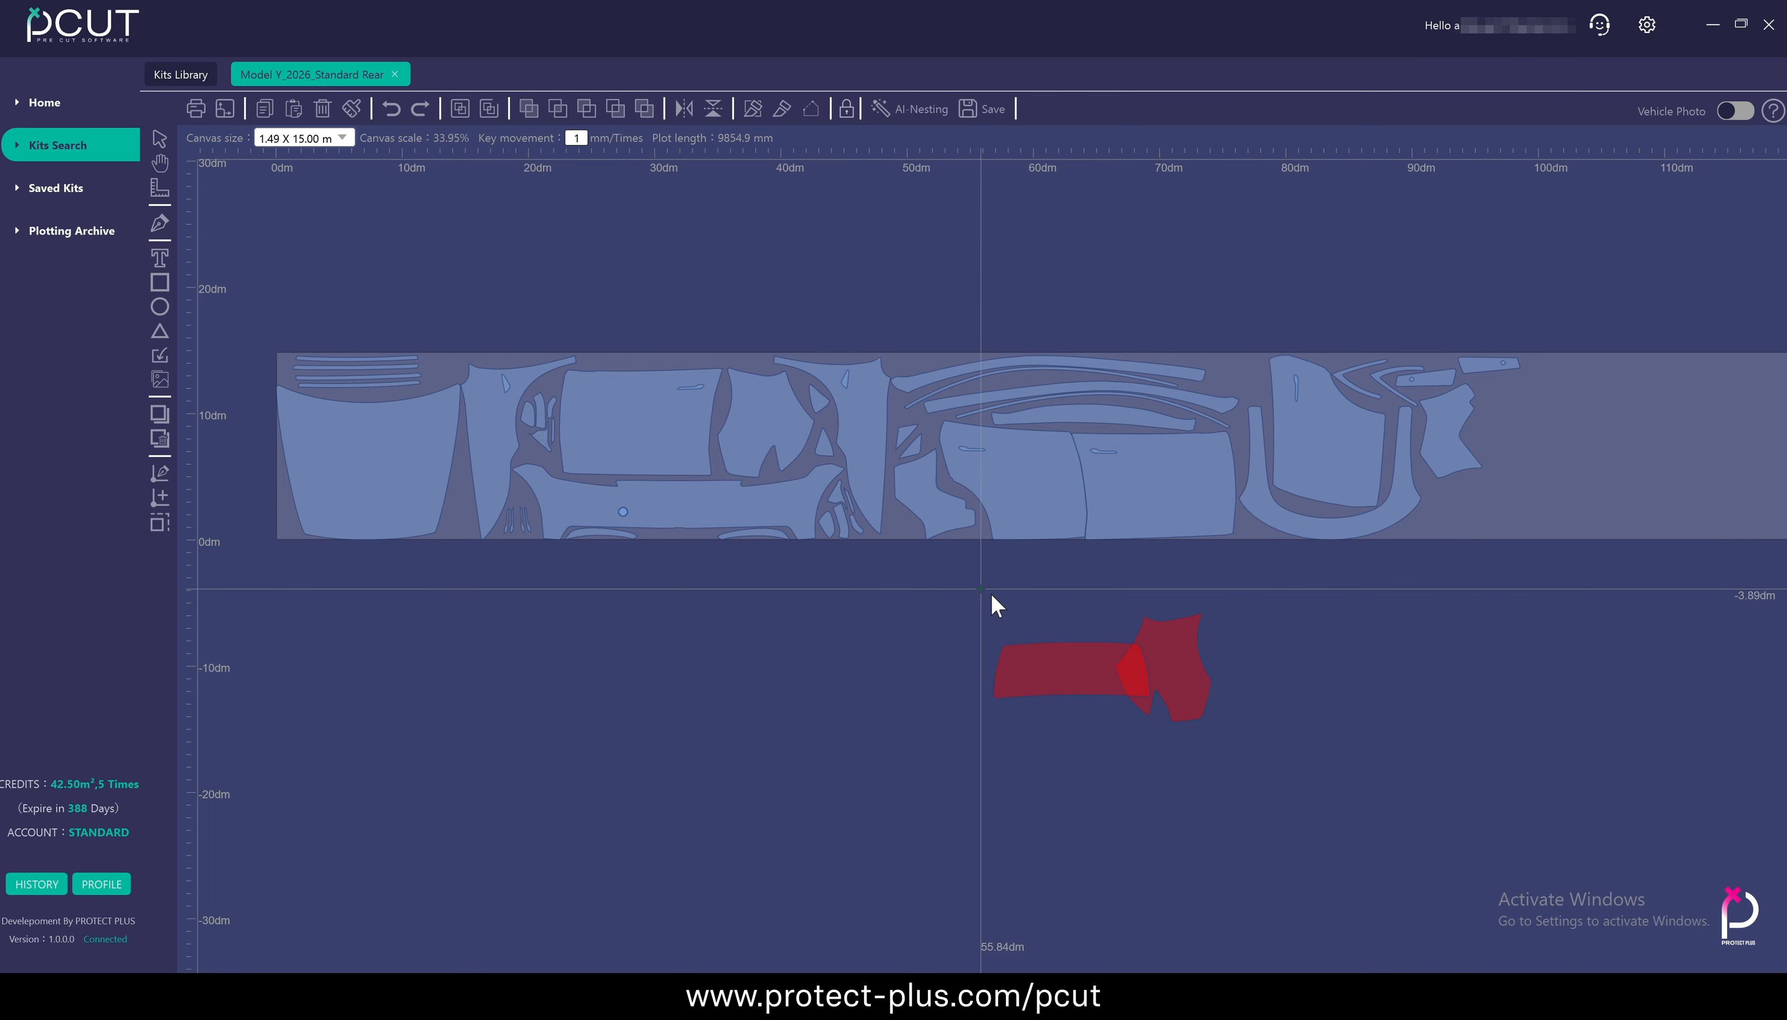
Merge the two overlapping panels into a single shape, and undo the merge
left_click_drag(979, 587, 1252, 738)
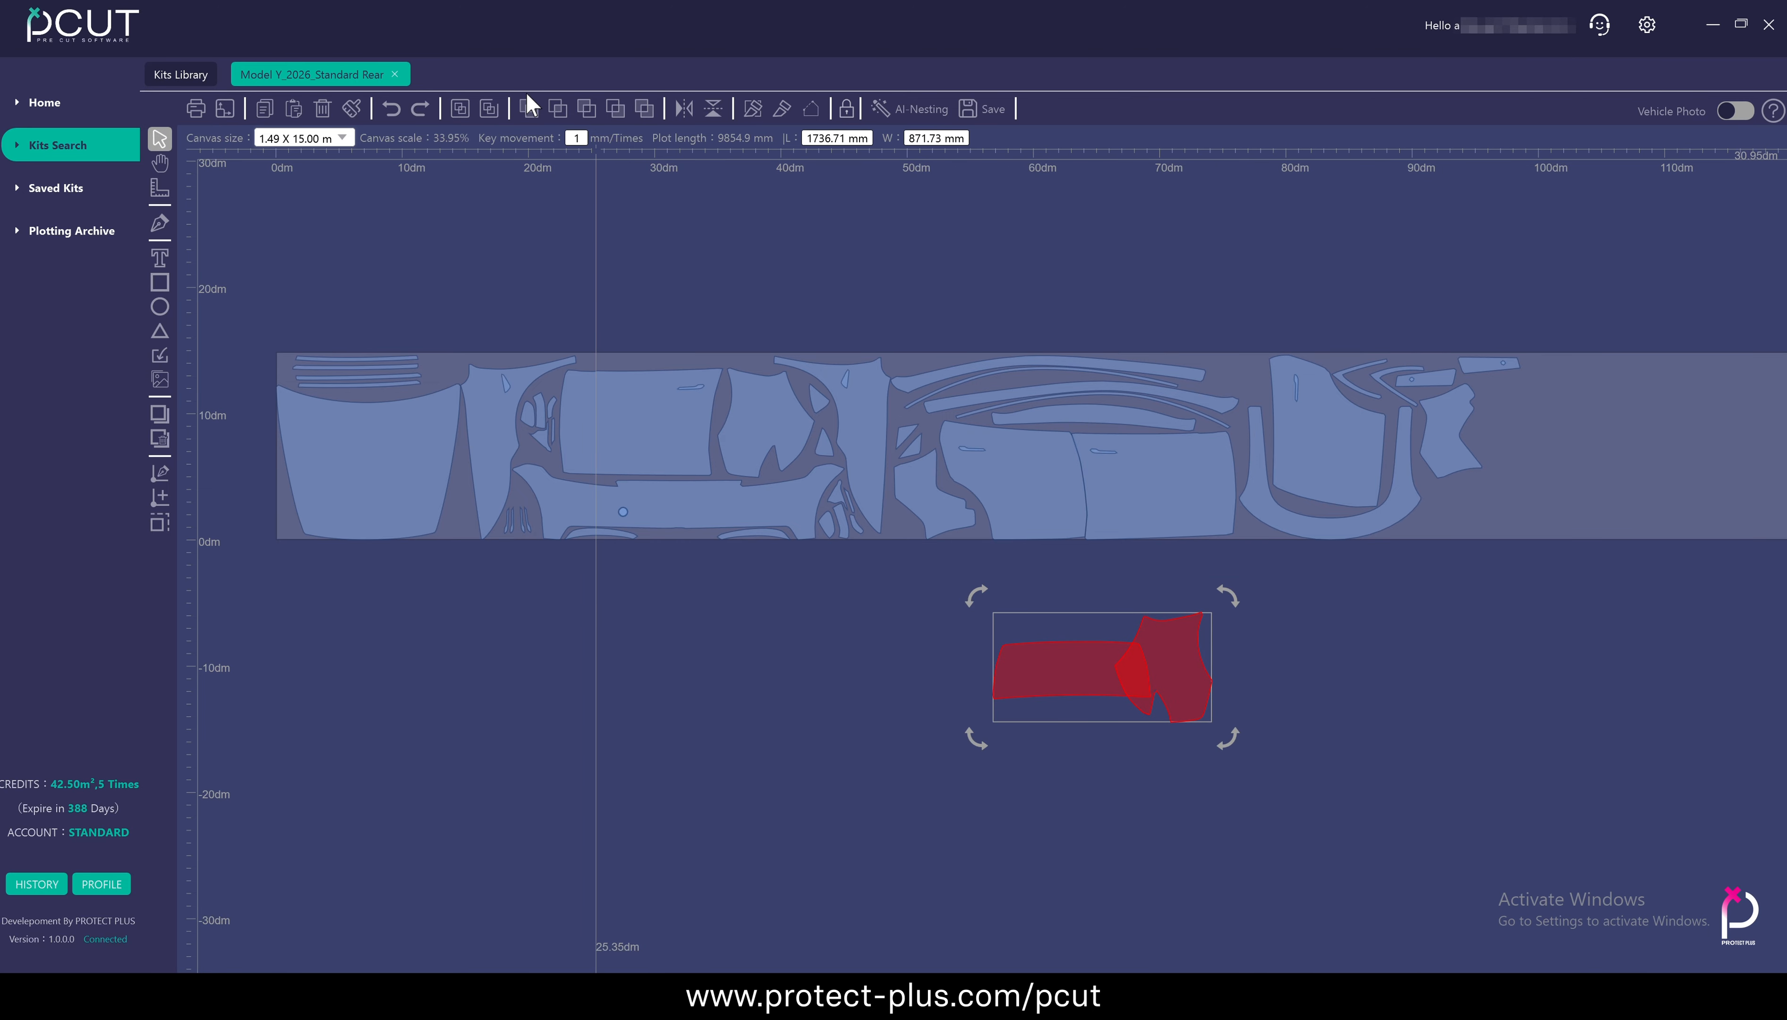
left_click(529, 108)
left_click(1351, 674)
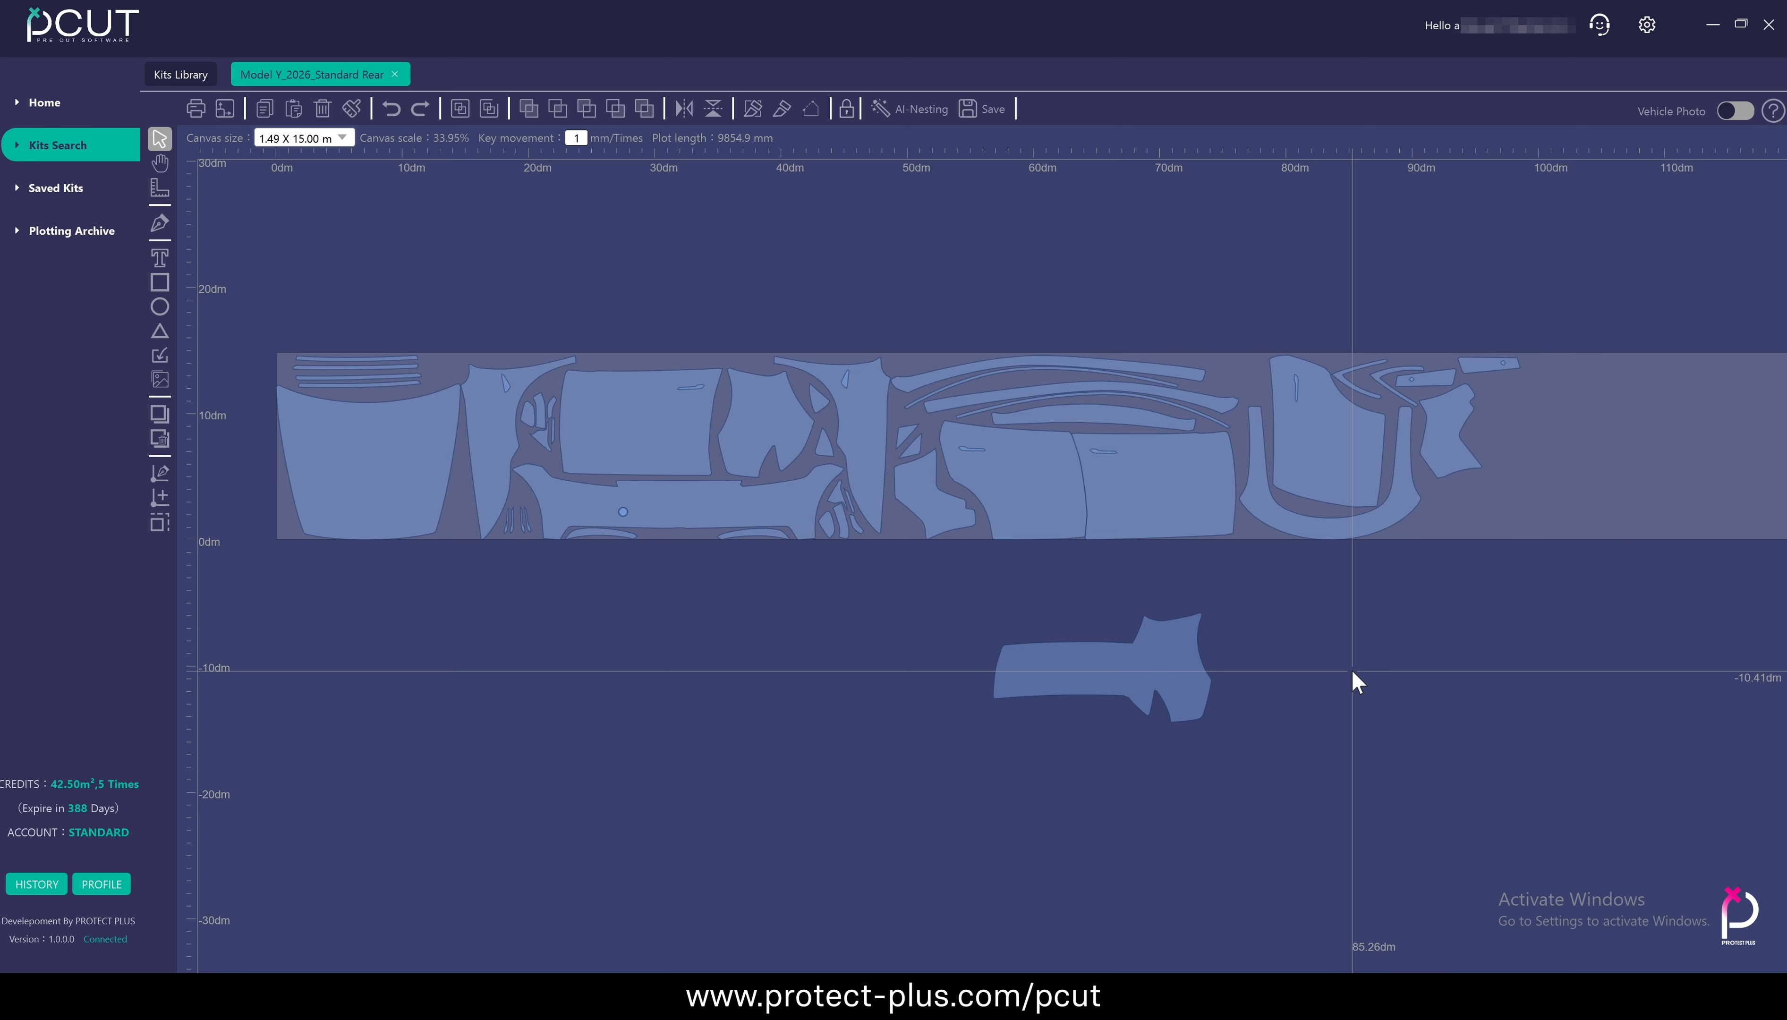
scroll(1356, 681, "up", 1)
left_click(1378, 673)
key("ctrl+z")
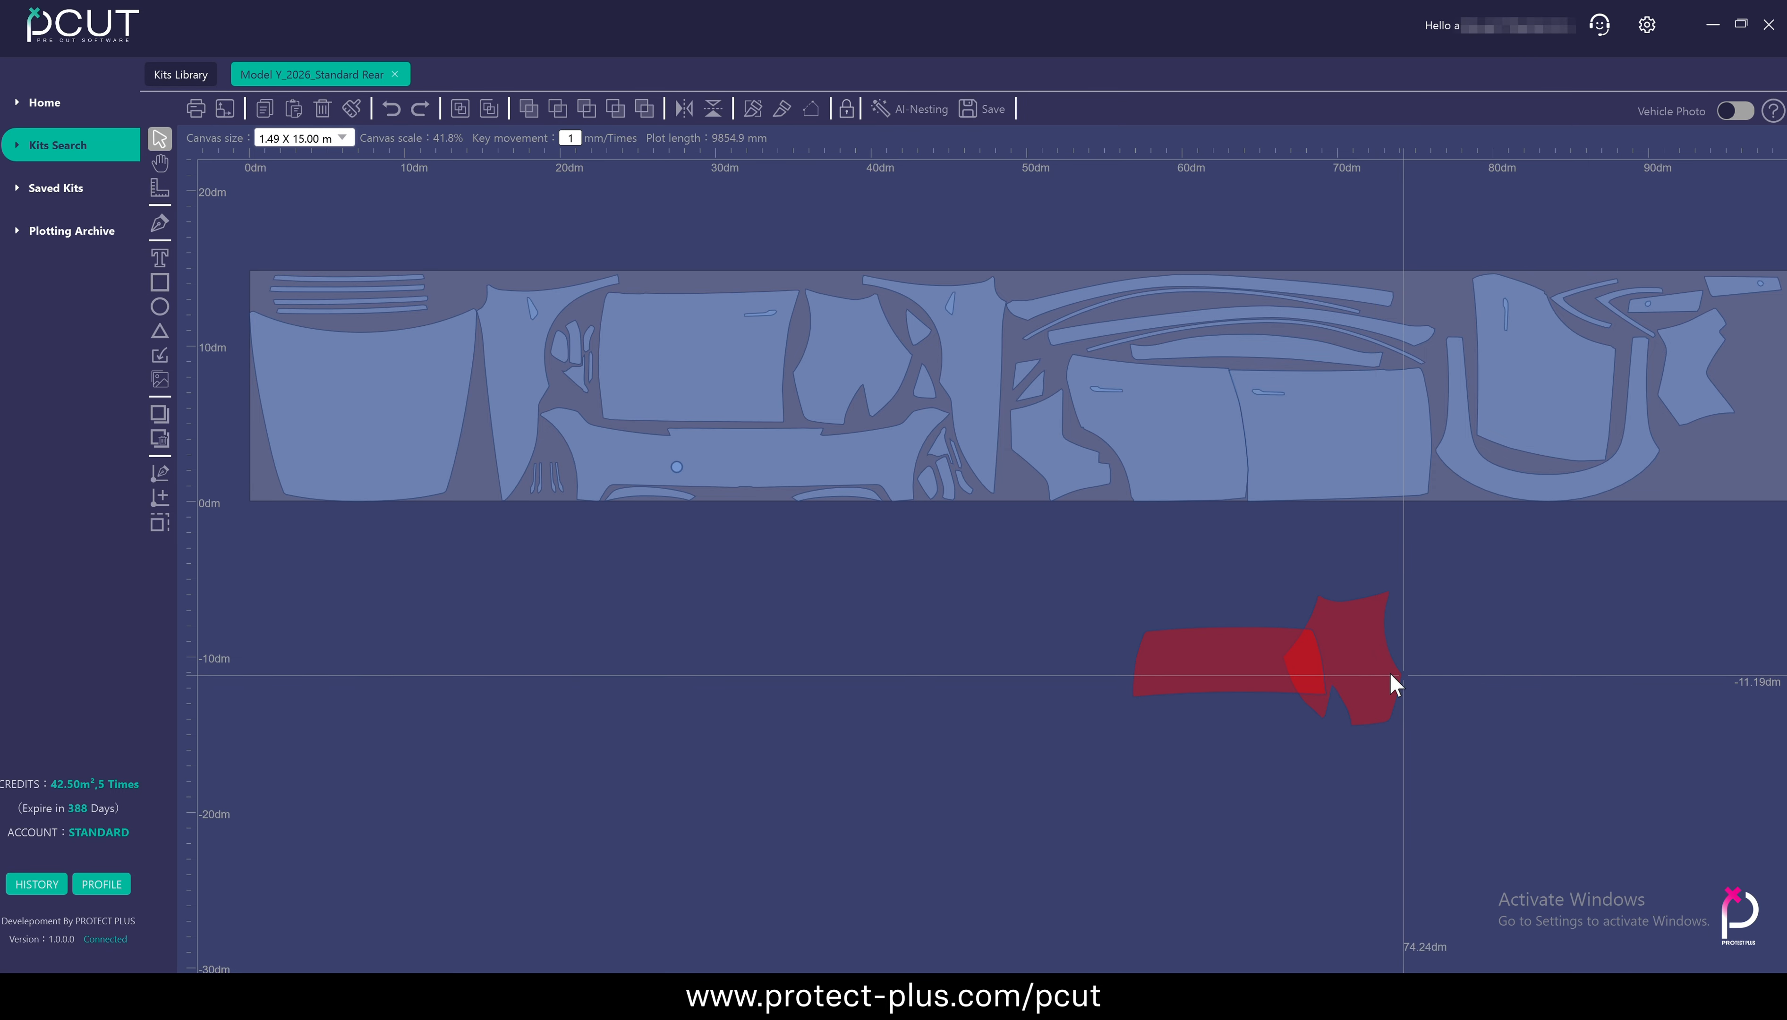
Shift the two overlapping panels slightly, keeping them partly overlapped
left_click(1379, 667)
left_click_drag(1374, 664, 1322, 653)
left_click(1260, 663)
left_click(1376, 650)
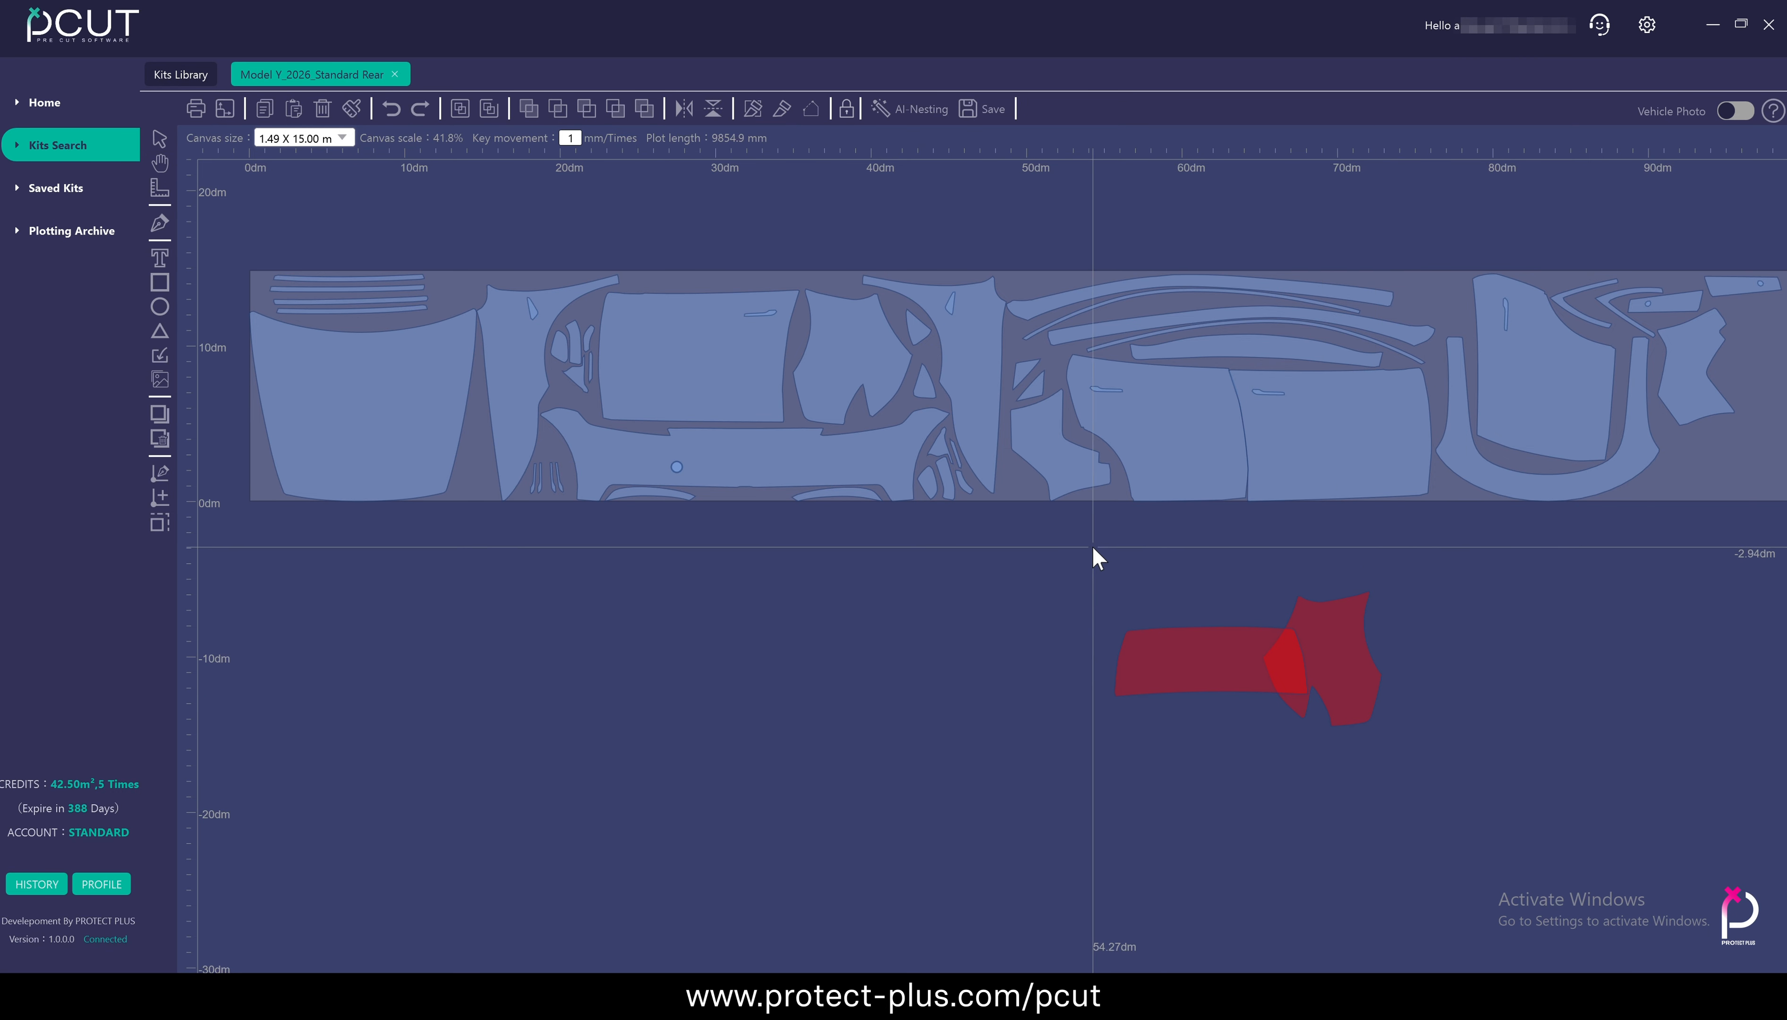
Intersect the two overlapping panels to keep only their shared area, and undo the intersection
left_click_drag(1093, 548, 1408, 729)
scroll(1401, 726, "up", 3)
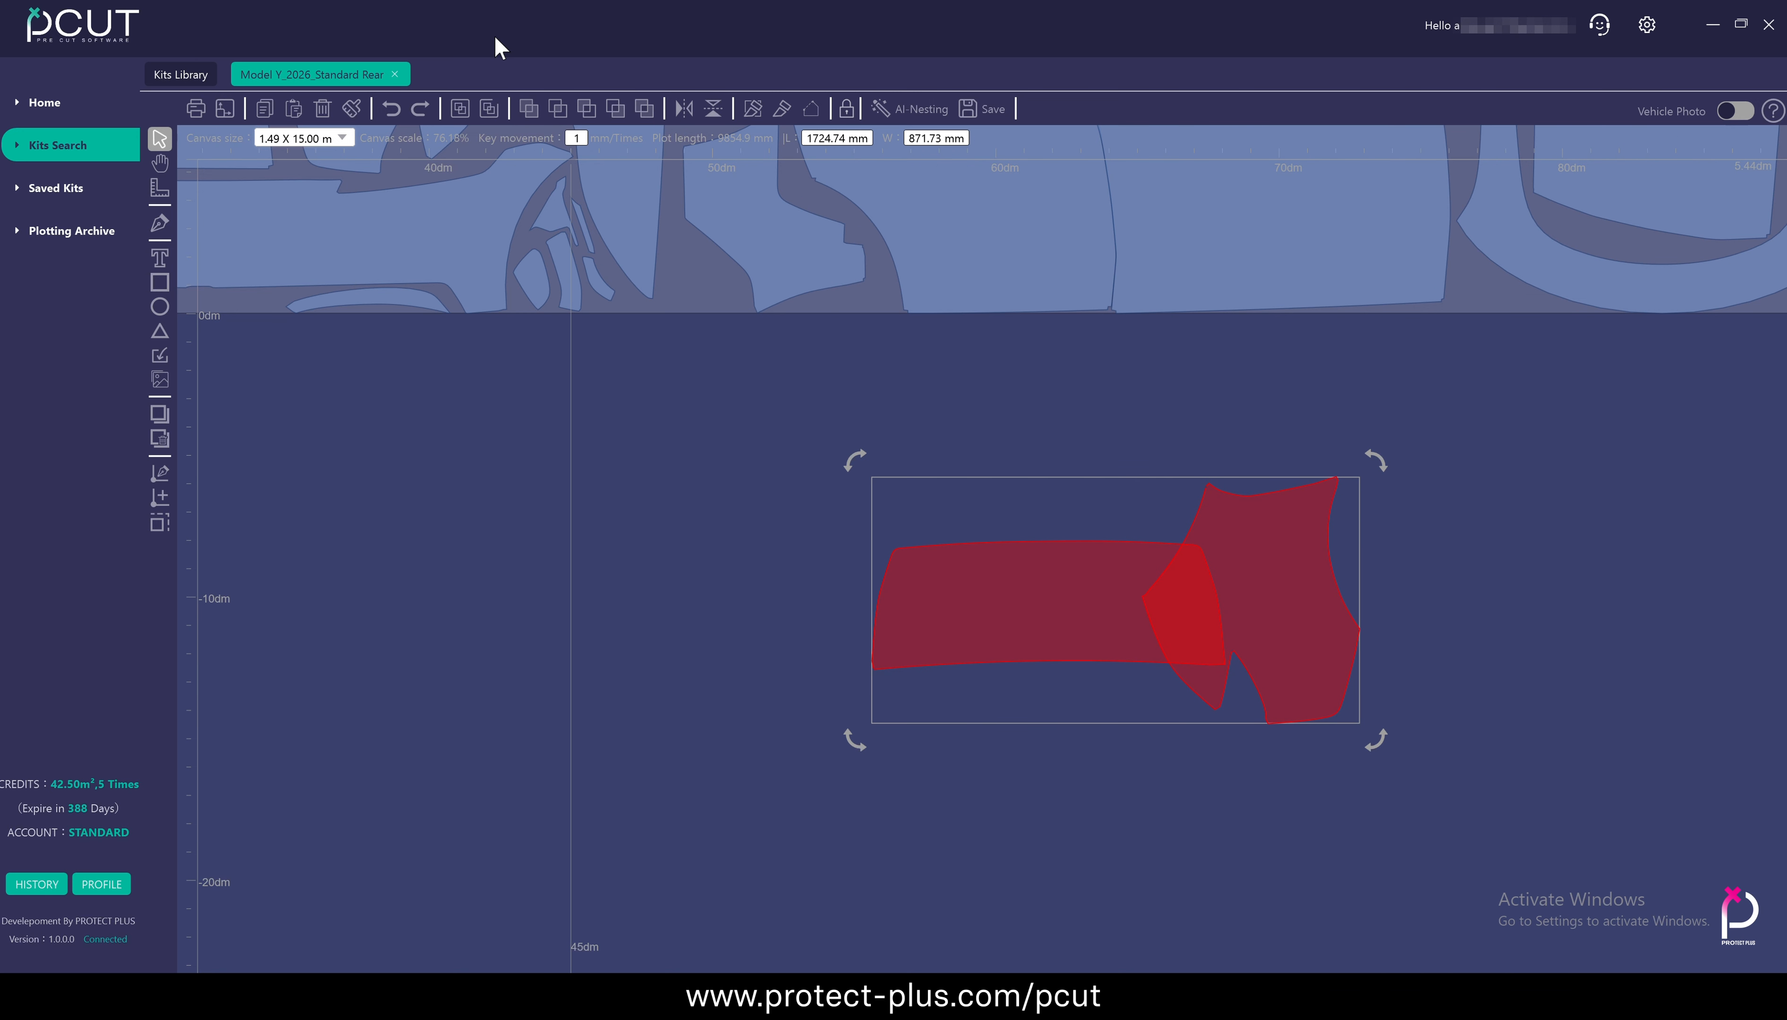
left_click(558, 110)
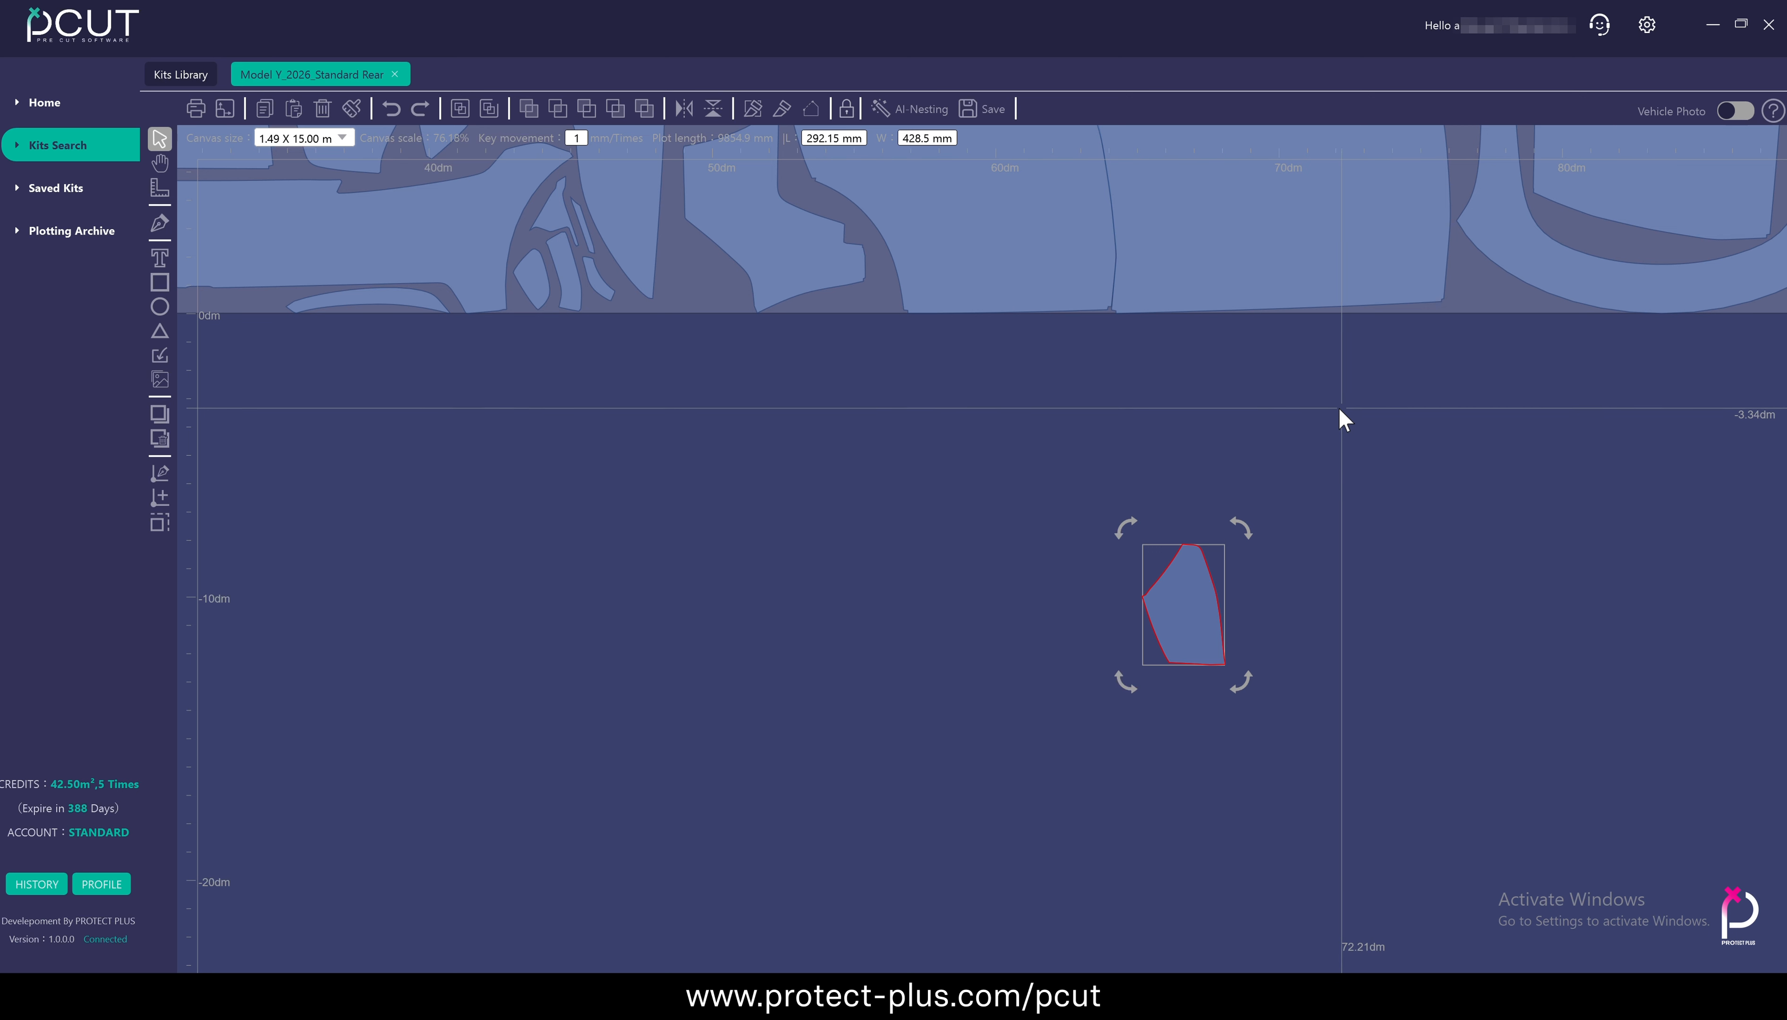
left_click(1160, 411)
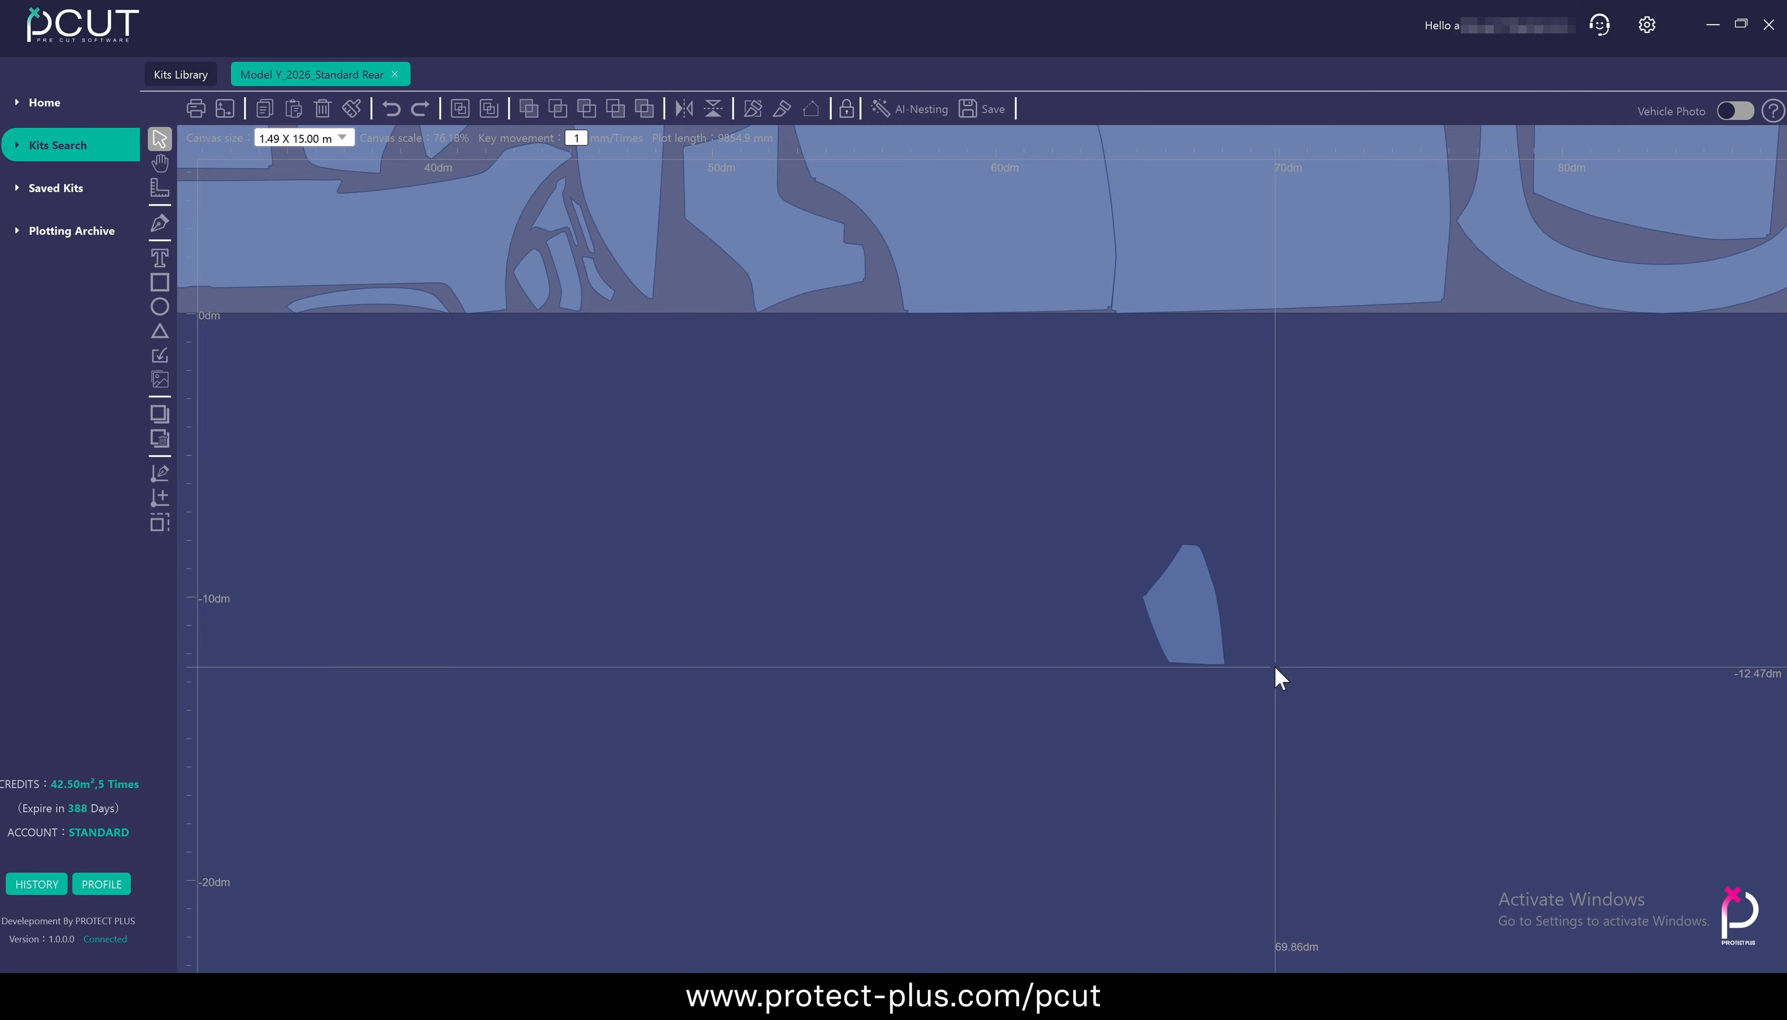
key("ctrl+z")
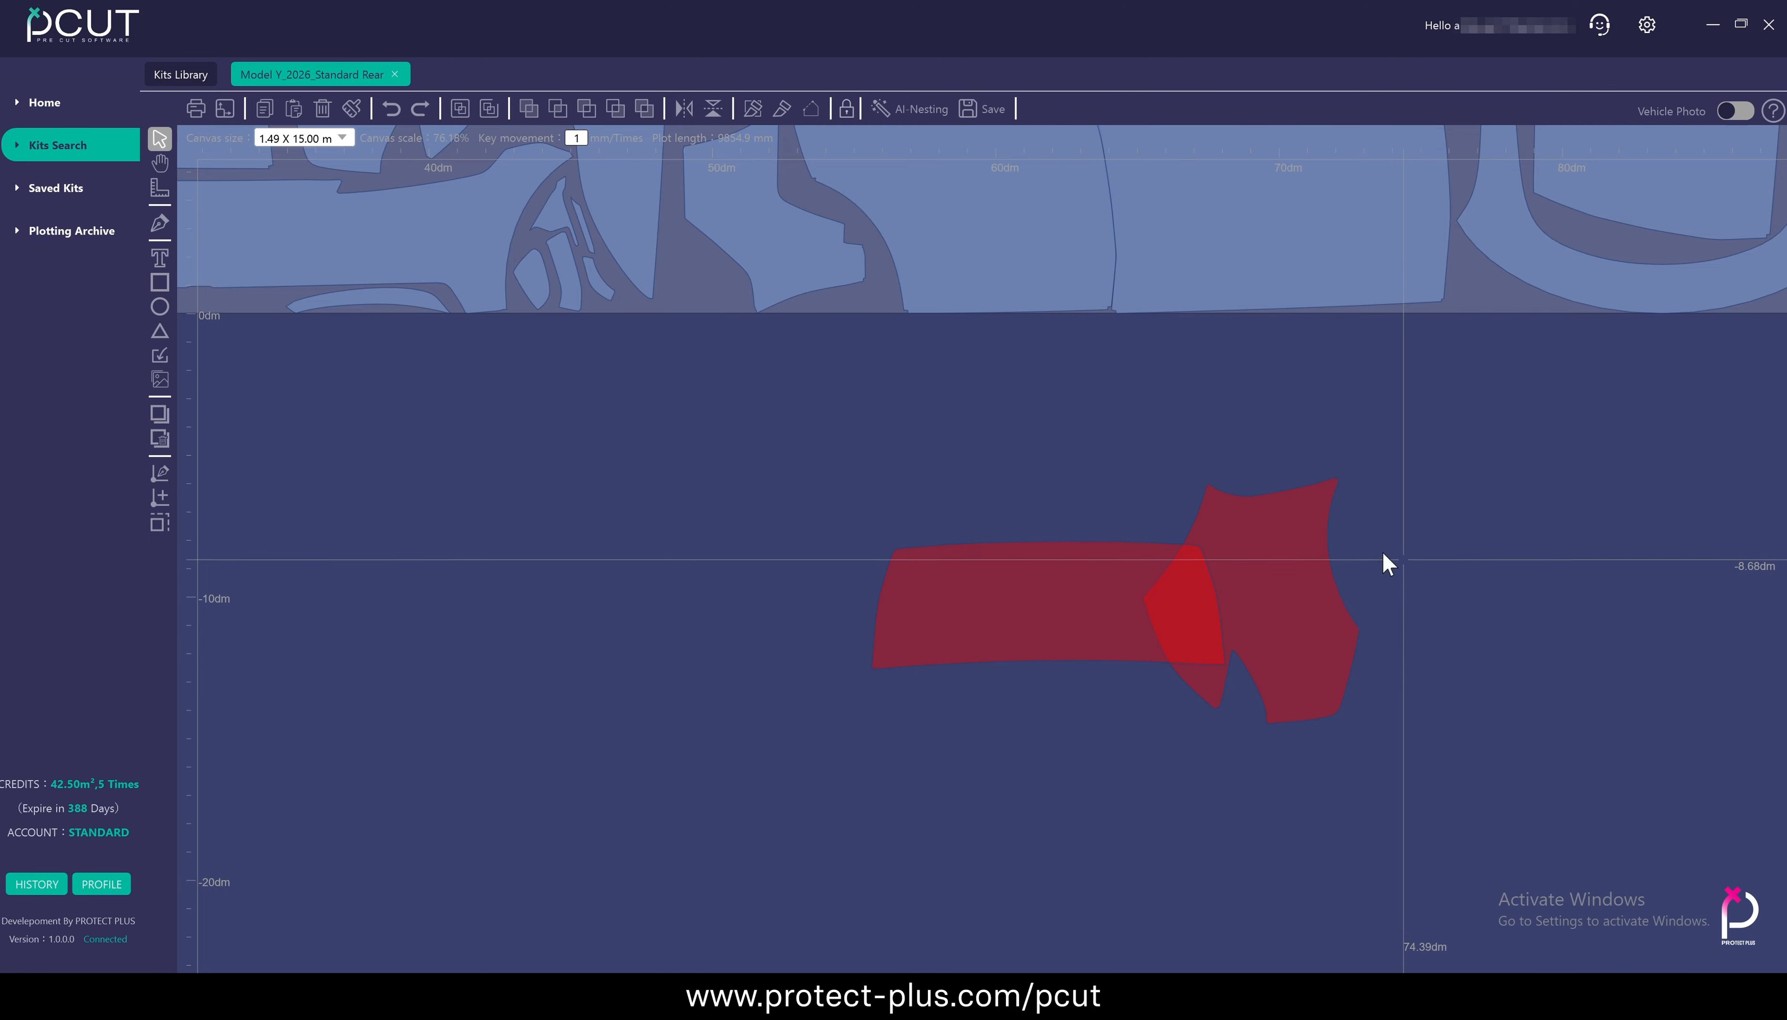
Subtract the wide curved panel from the irregular panel, and undo the subtraction
left_click_drag(817, 426, 1436, 764)
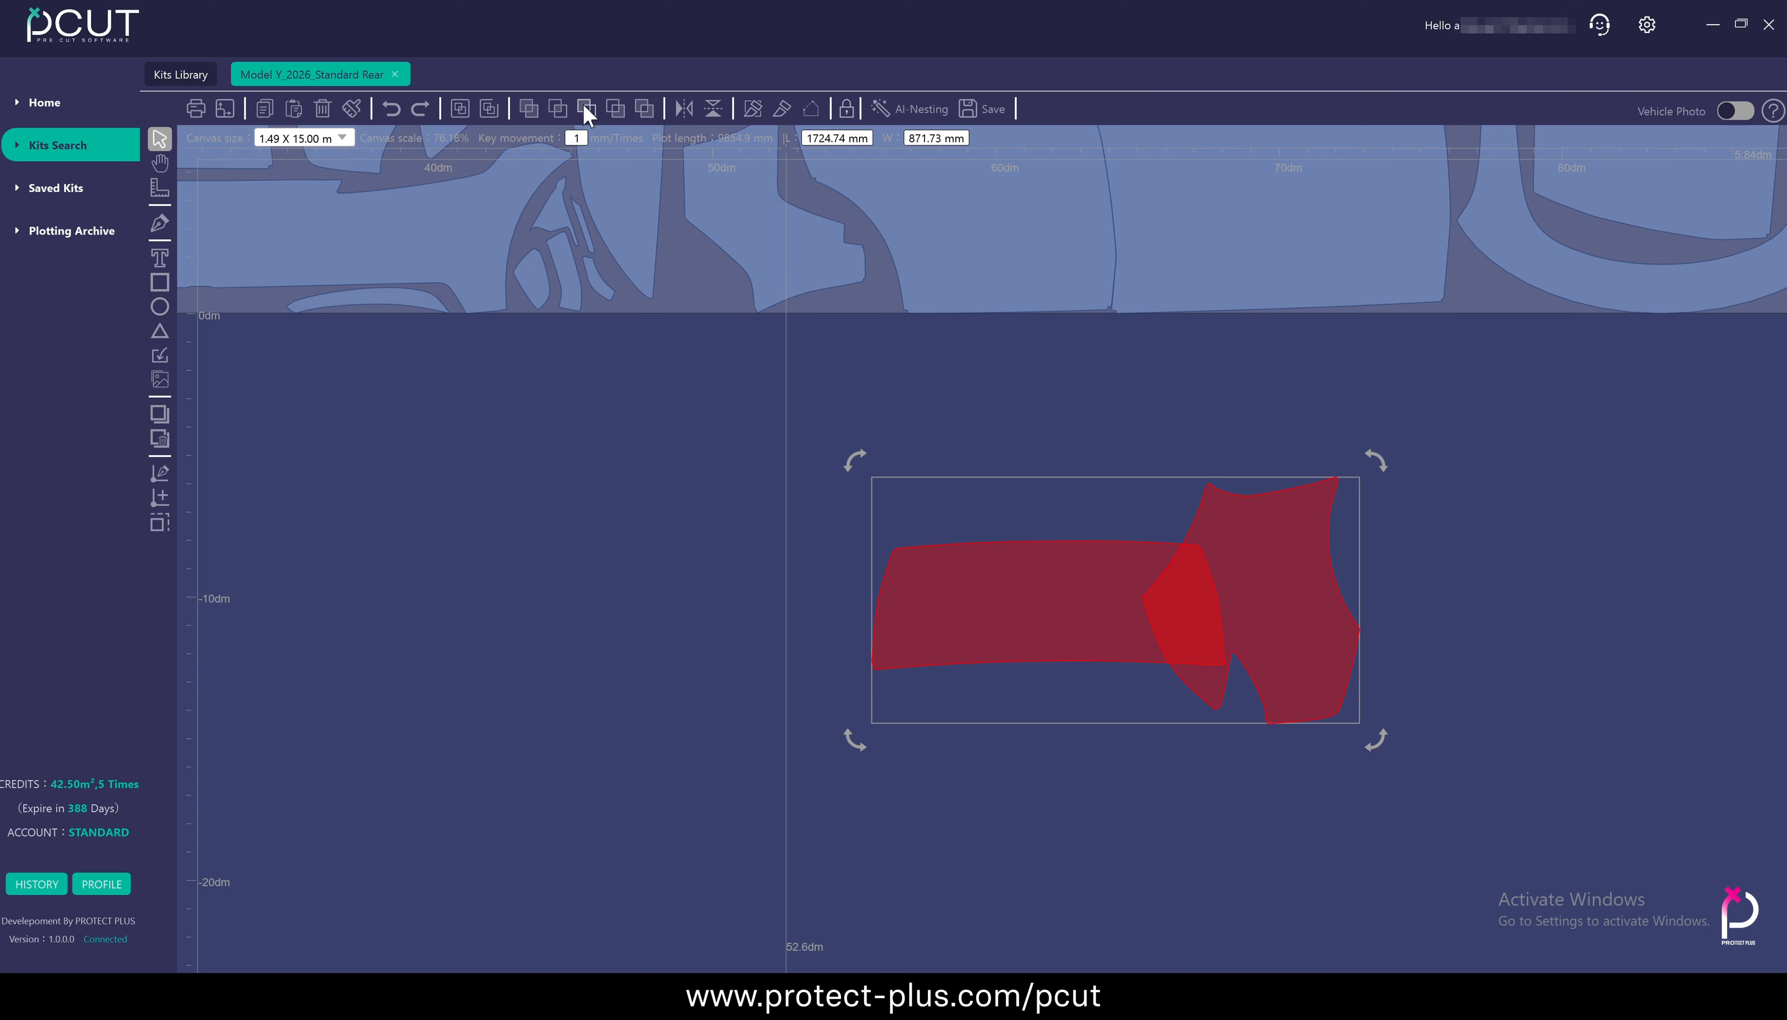
left_click(587, 110)
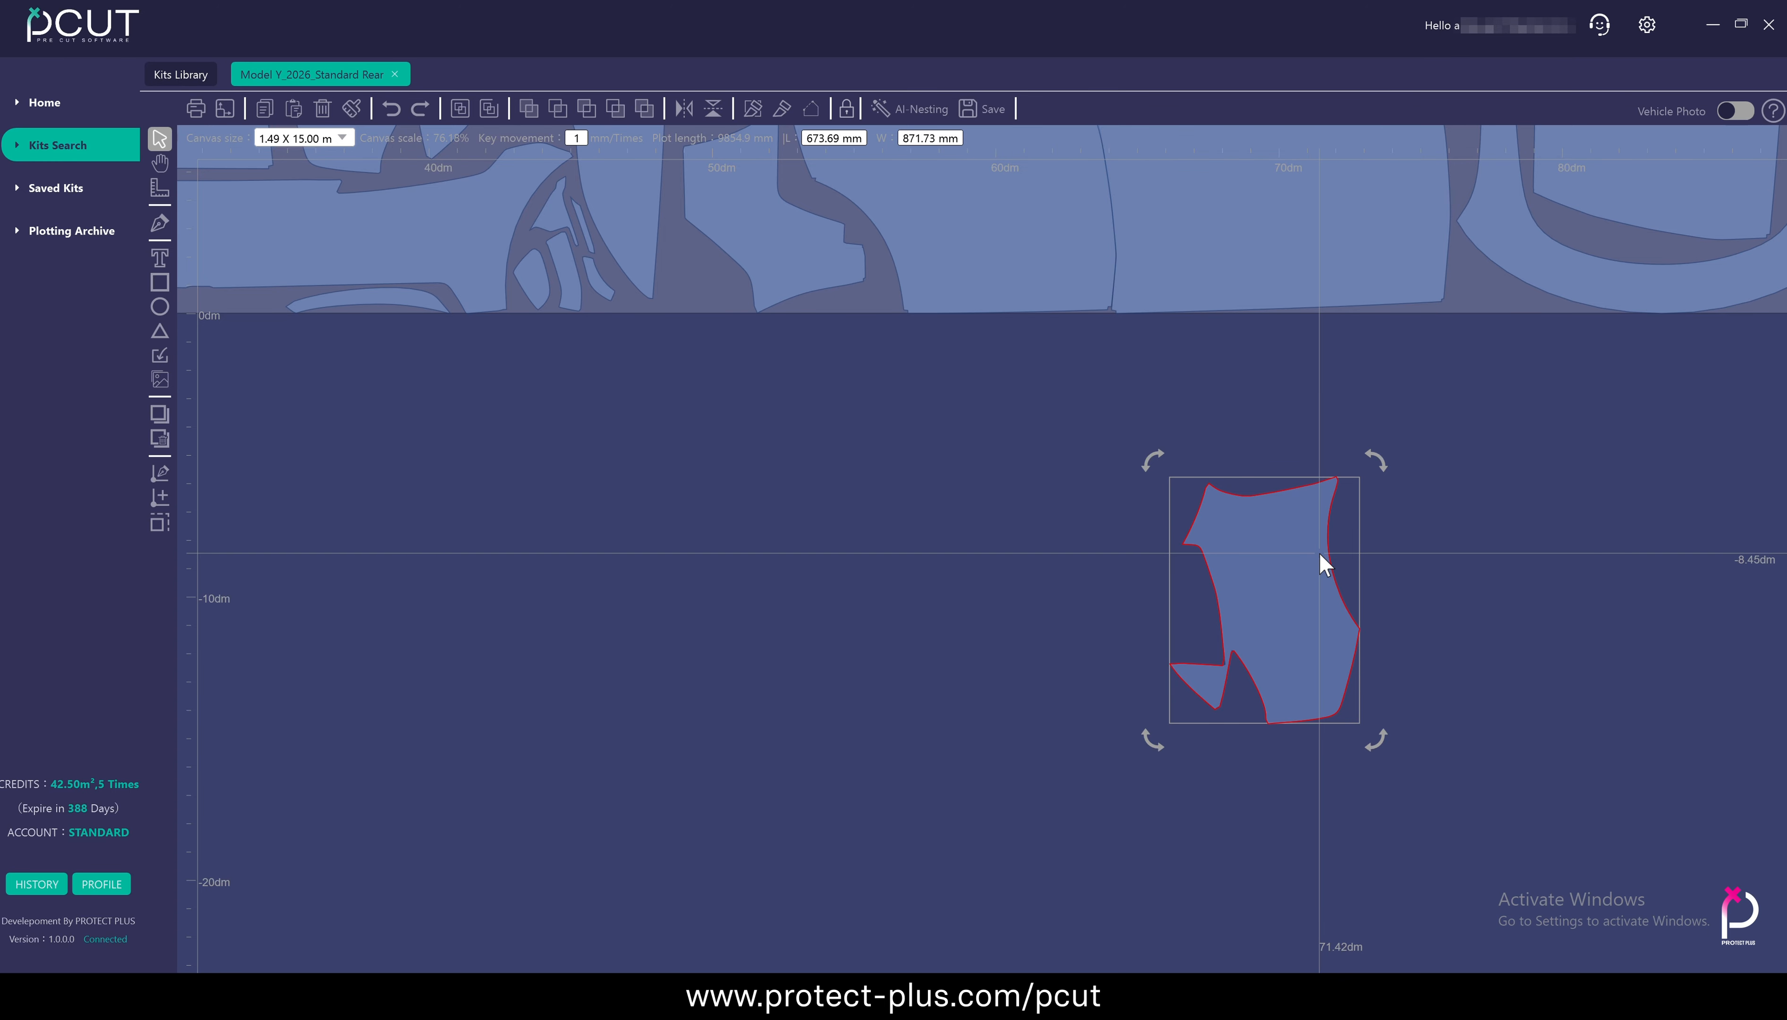
key("ctrl+z")
Subtract the irregular panel from the wide curved panel, and undo the subtraction
left_click_drag(788, 427, 1477, 812)
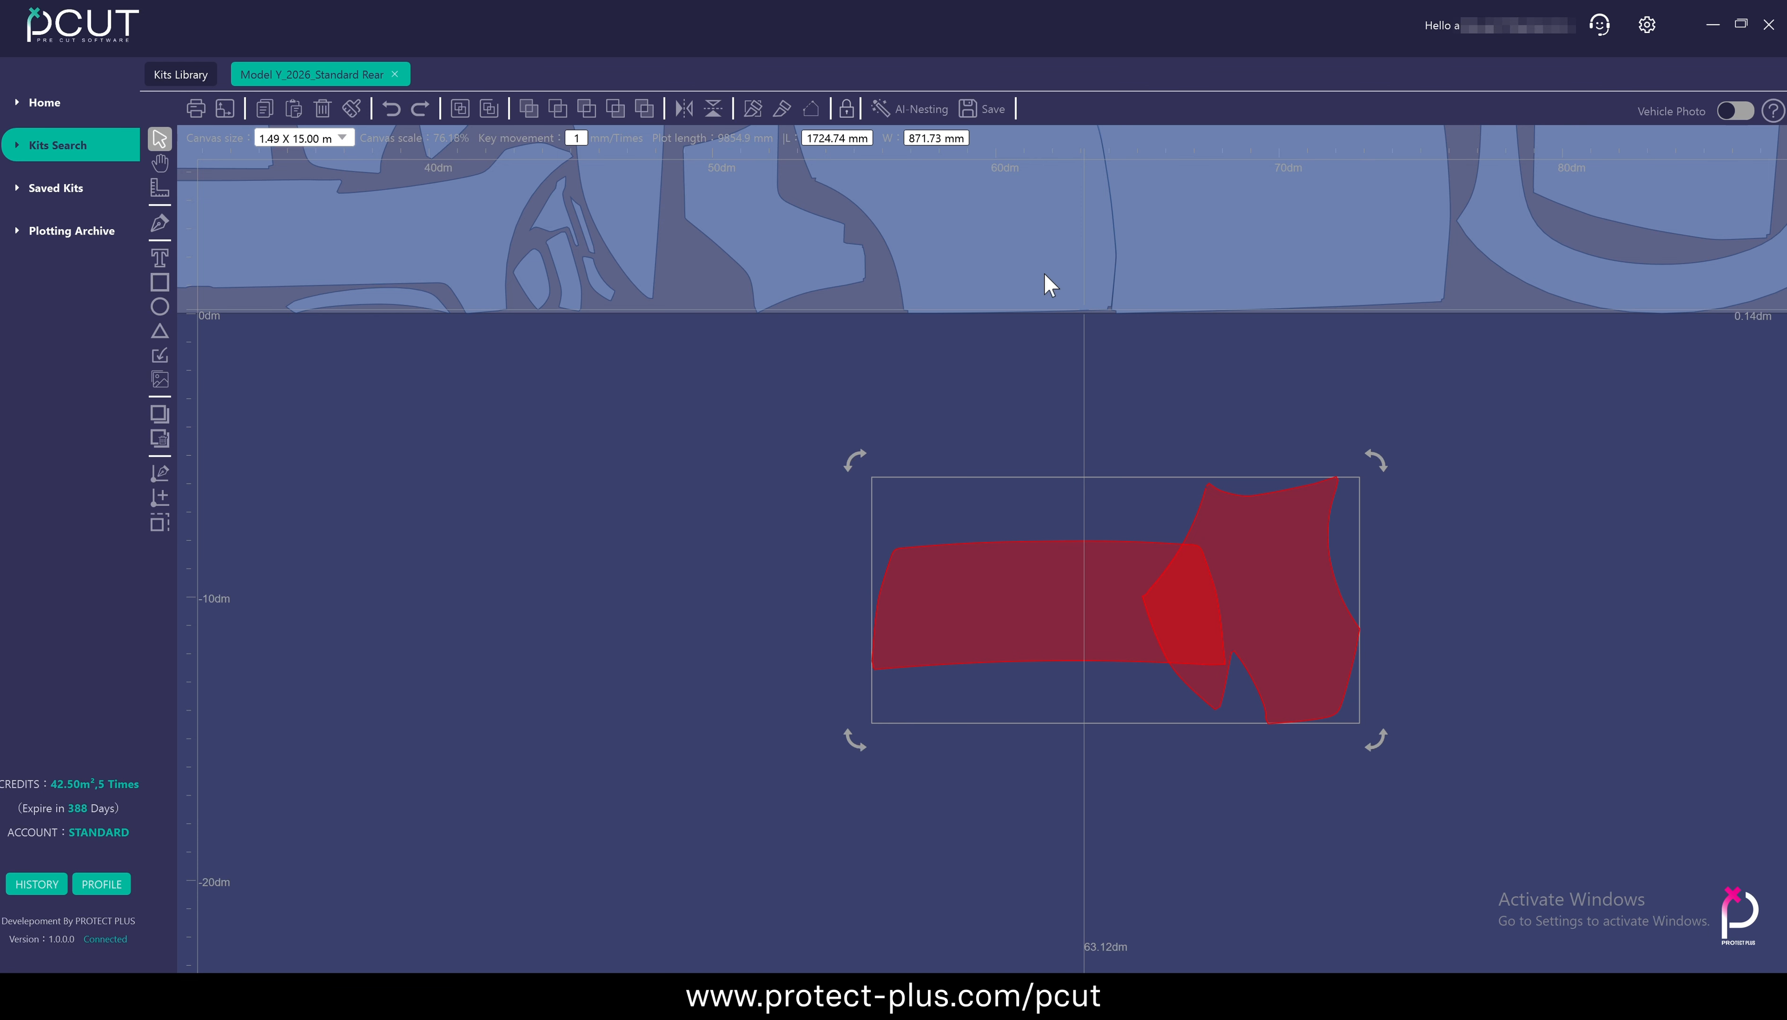
left_click(615, 112)
left_click(909, 511)
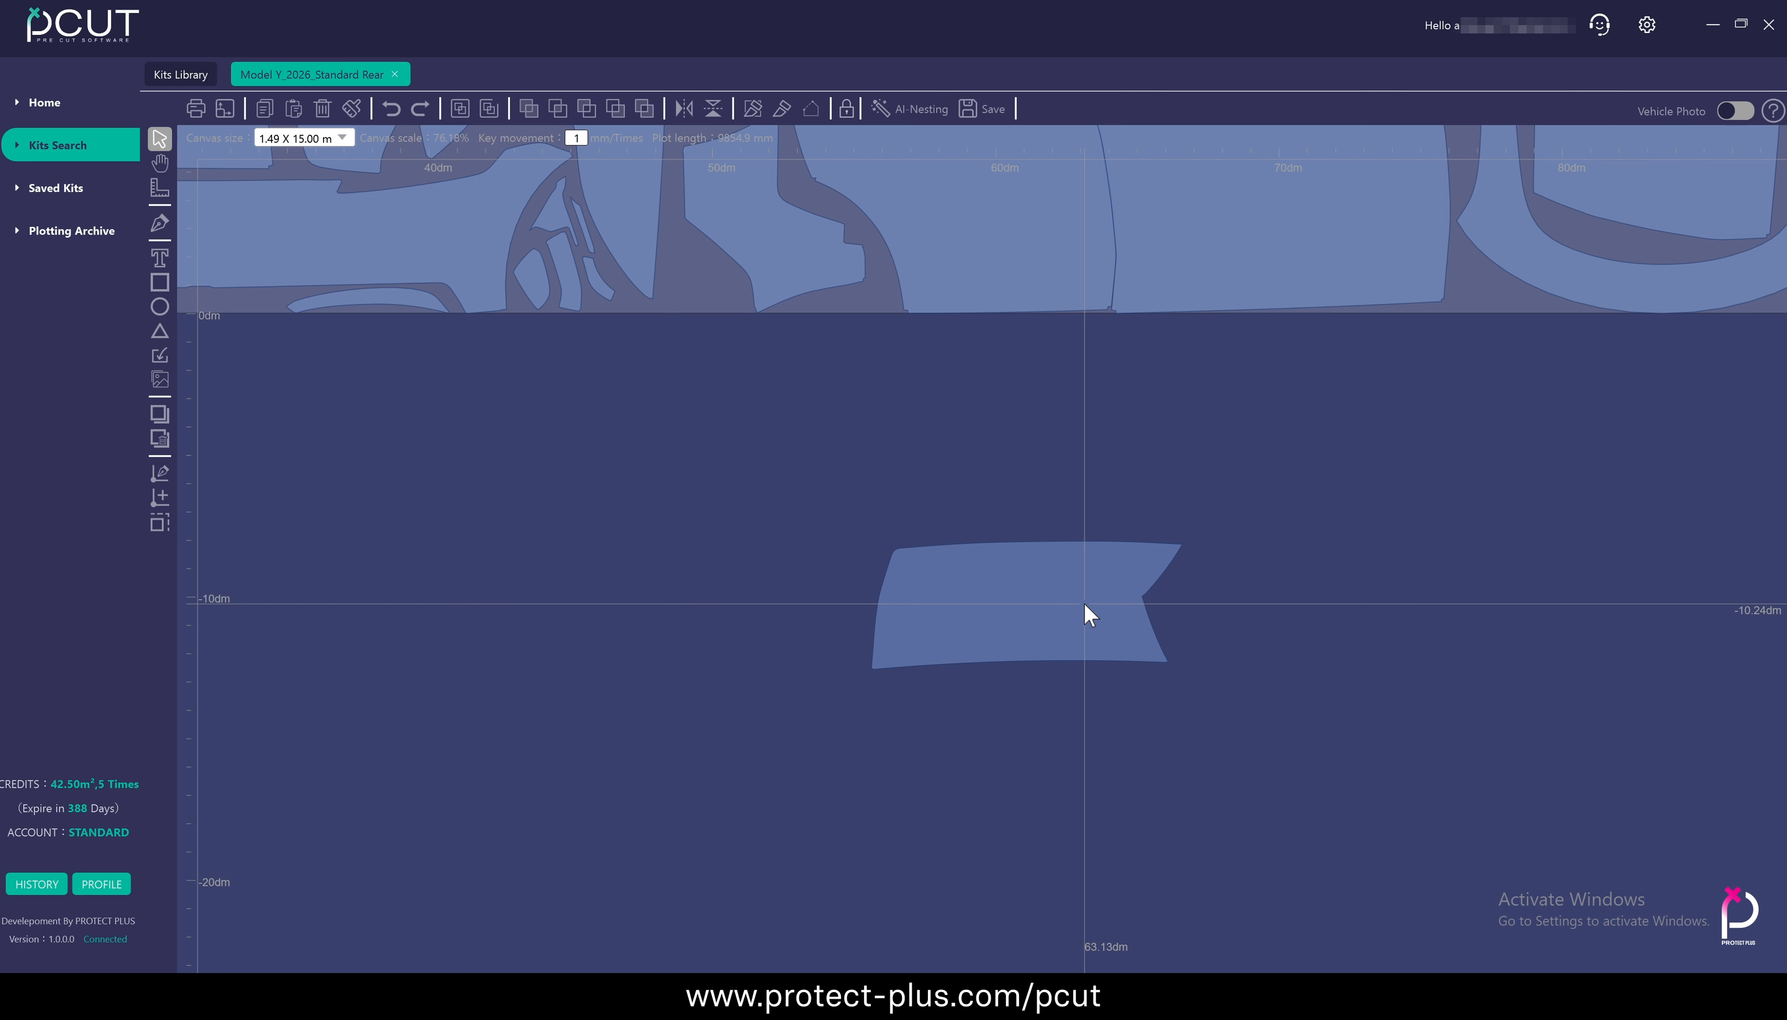
key("ctrl+z")
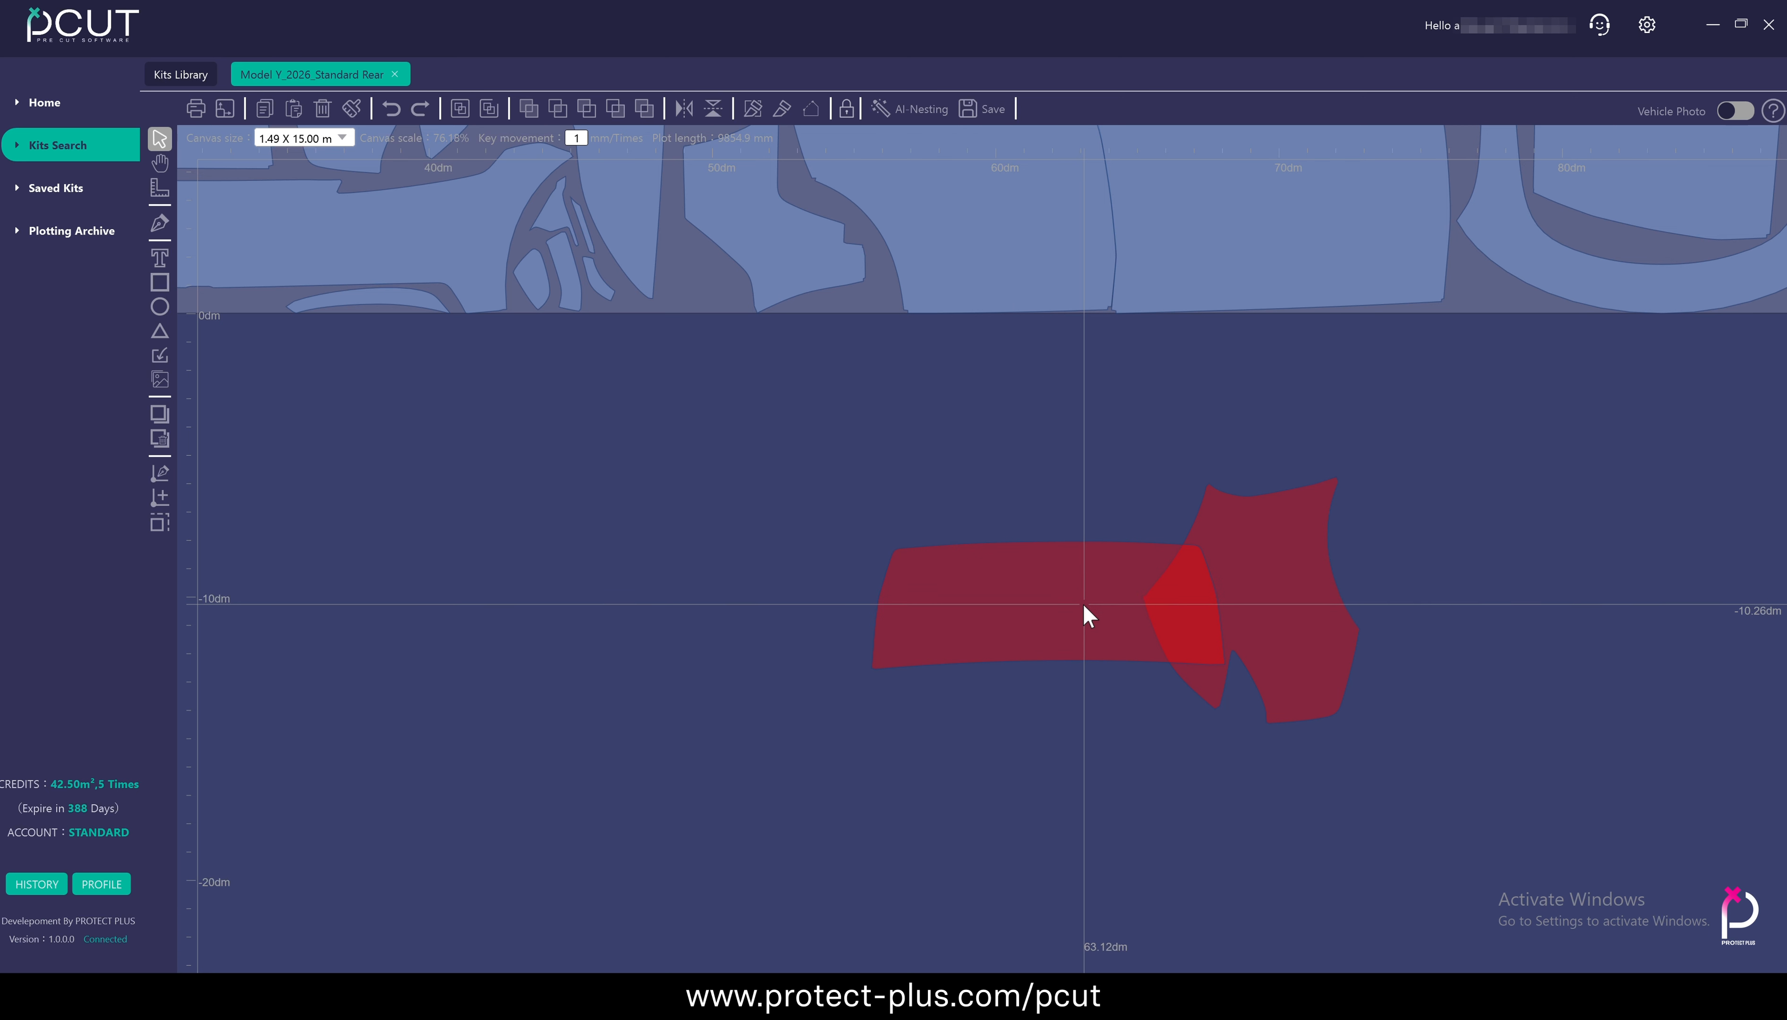
Cut the shared overlap out of the two panels while keeping their outer parts, and select the irregular part
left_click_drag(855, 428, 1376, 759)
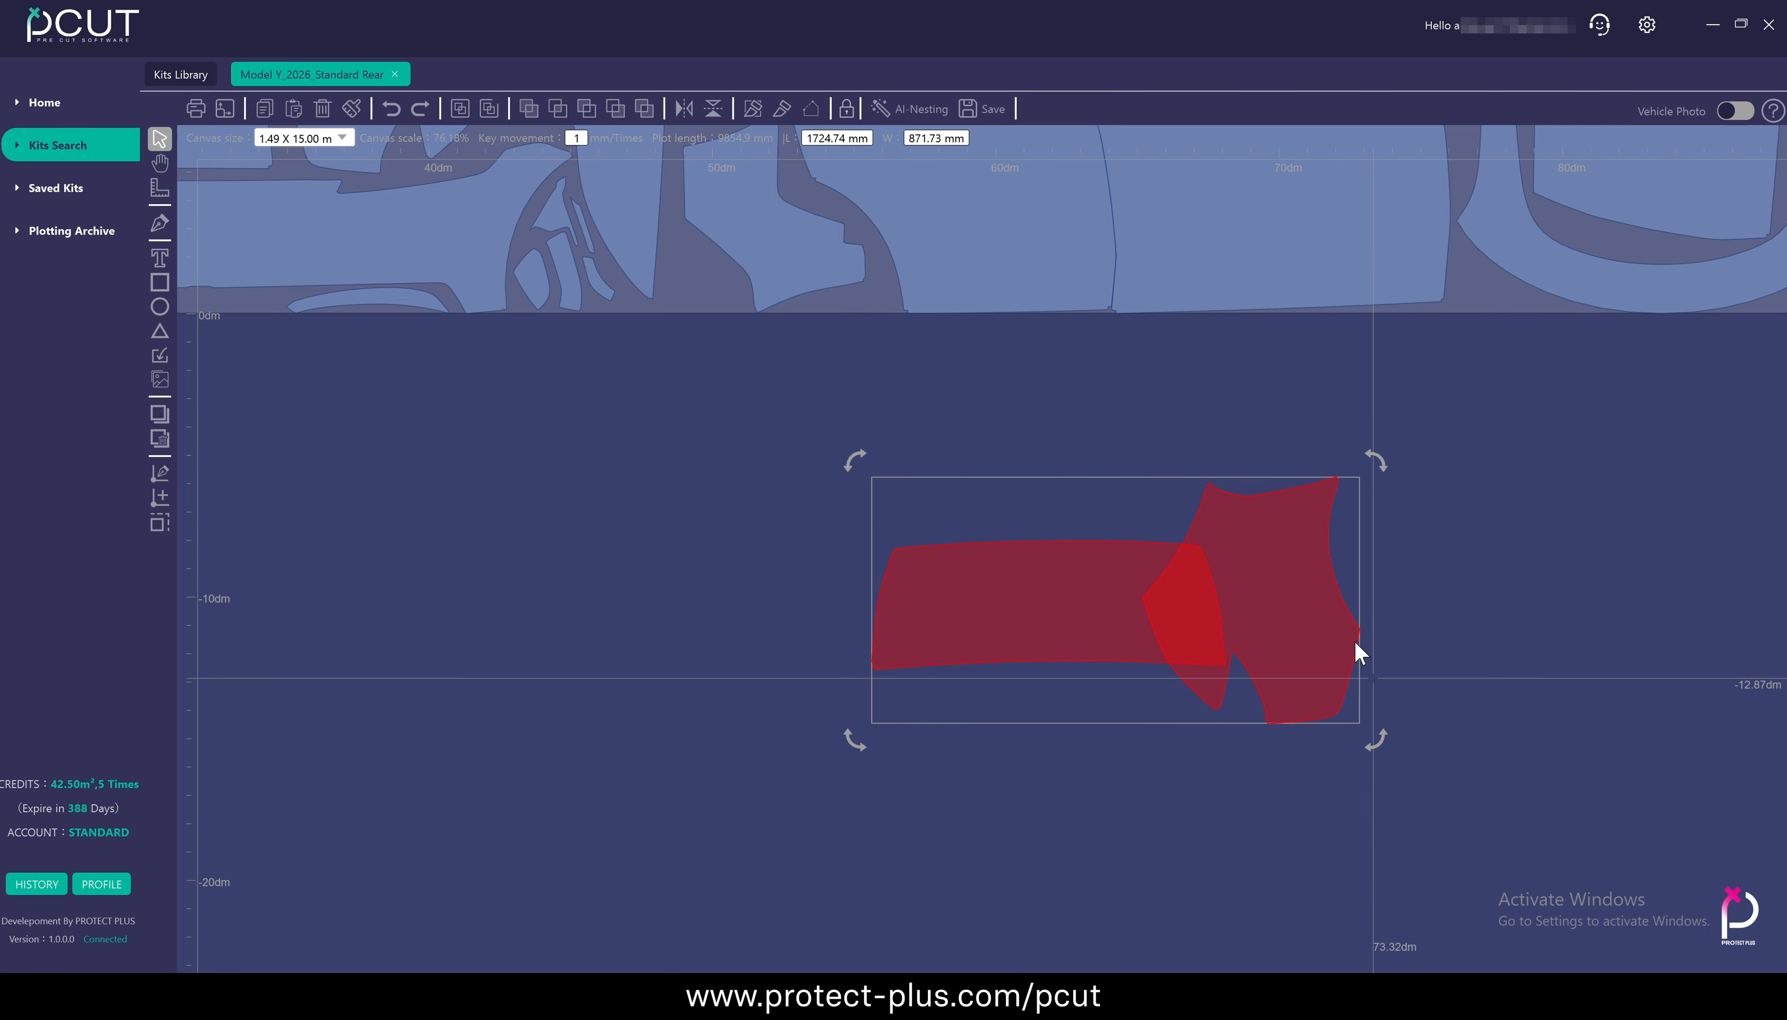
left_click(649, 107)
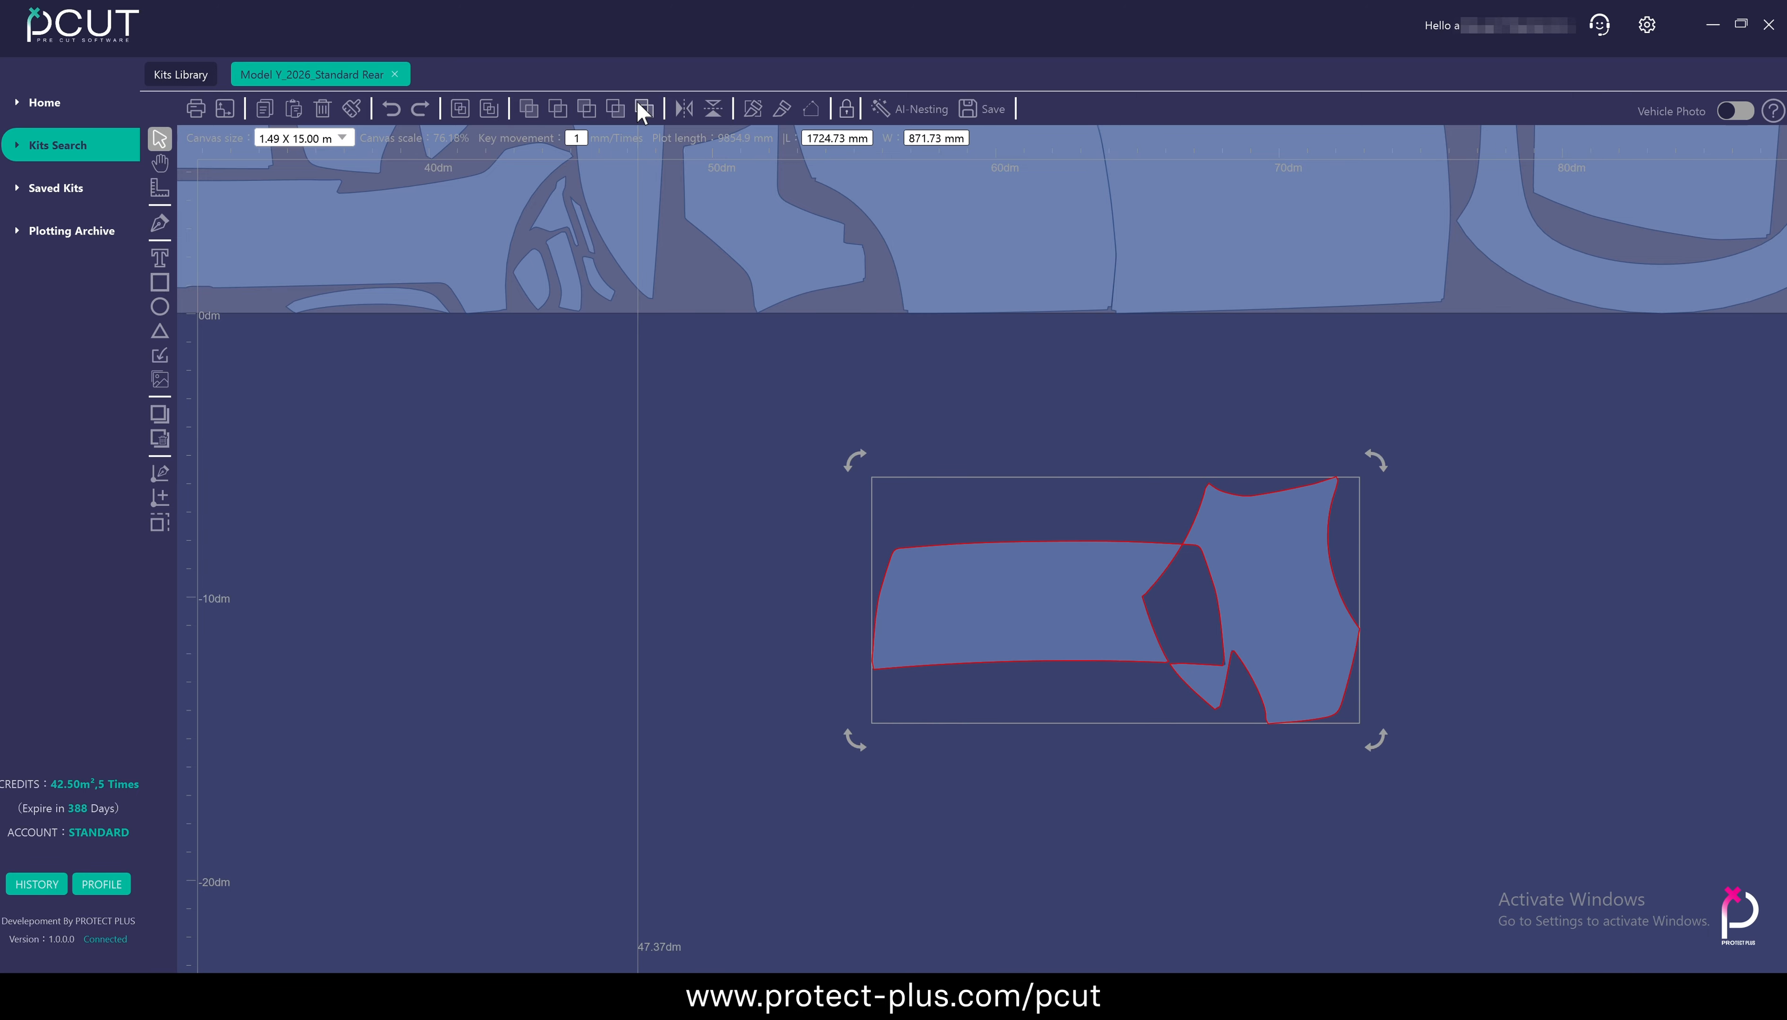
left_click(1111, 421)
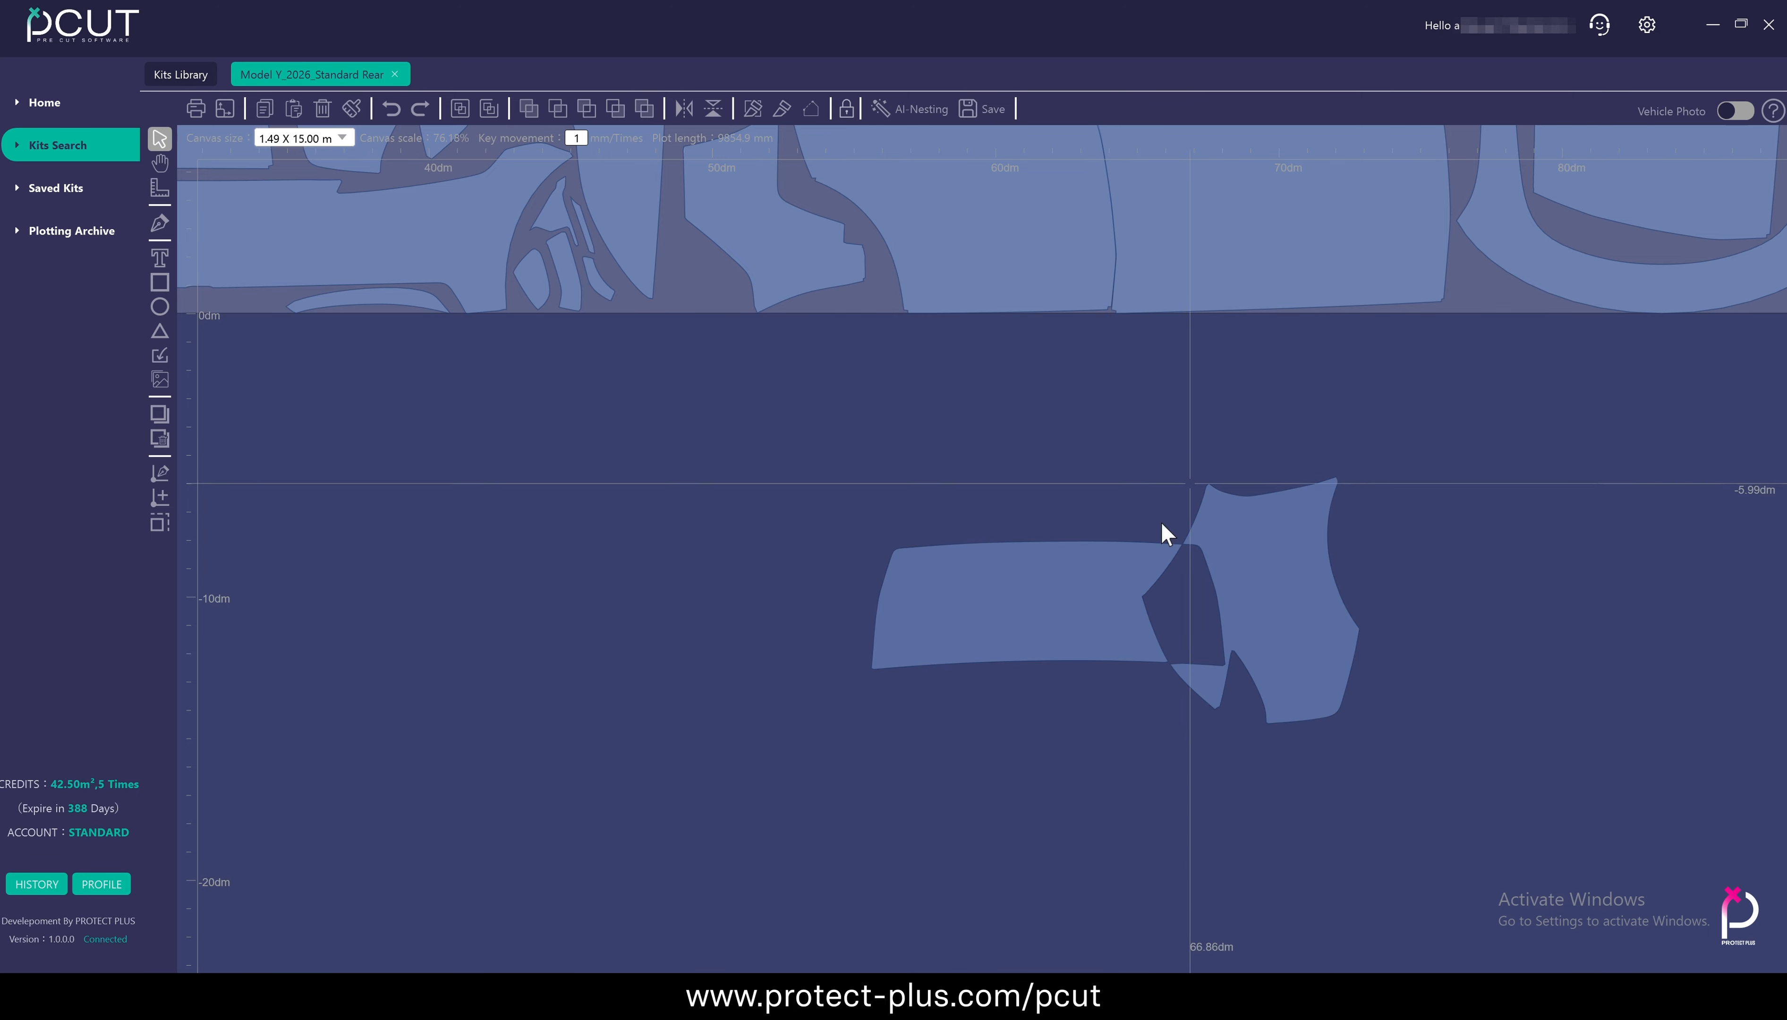
scroll(1173, 670, "up", 5)
left_click(1320, 728)
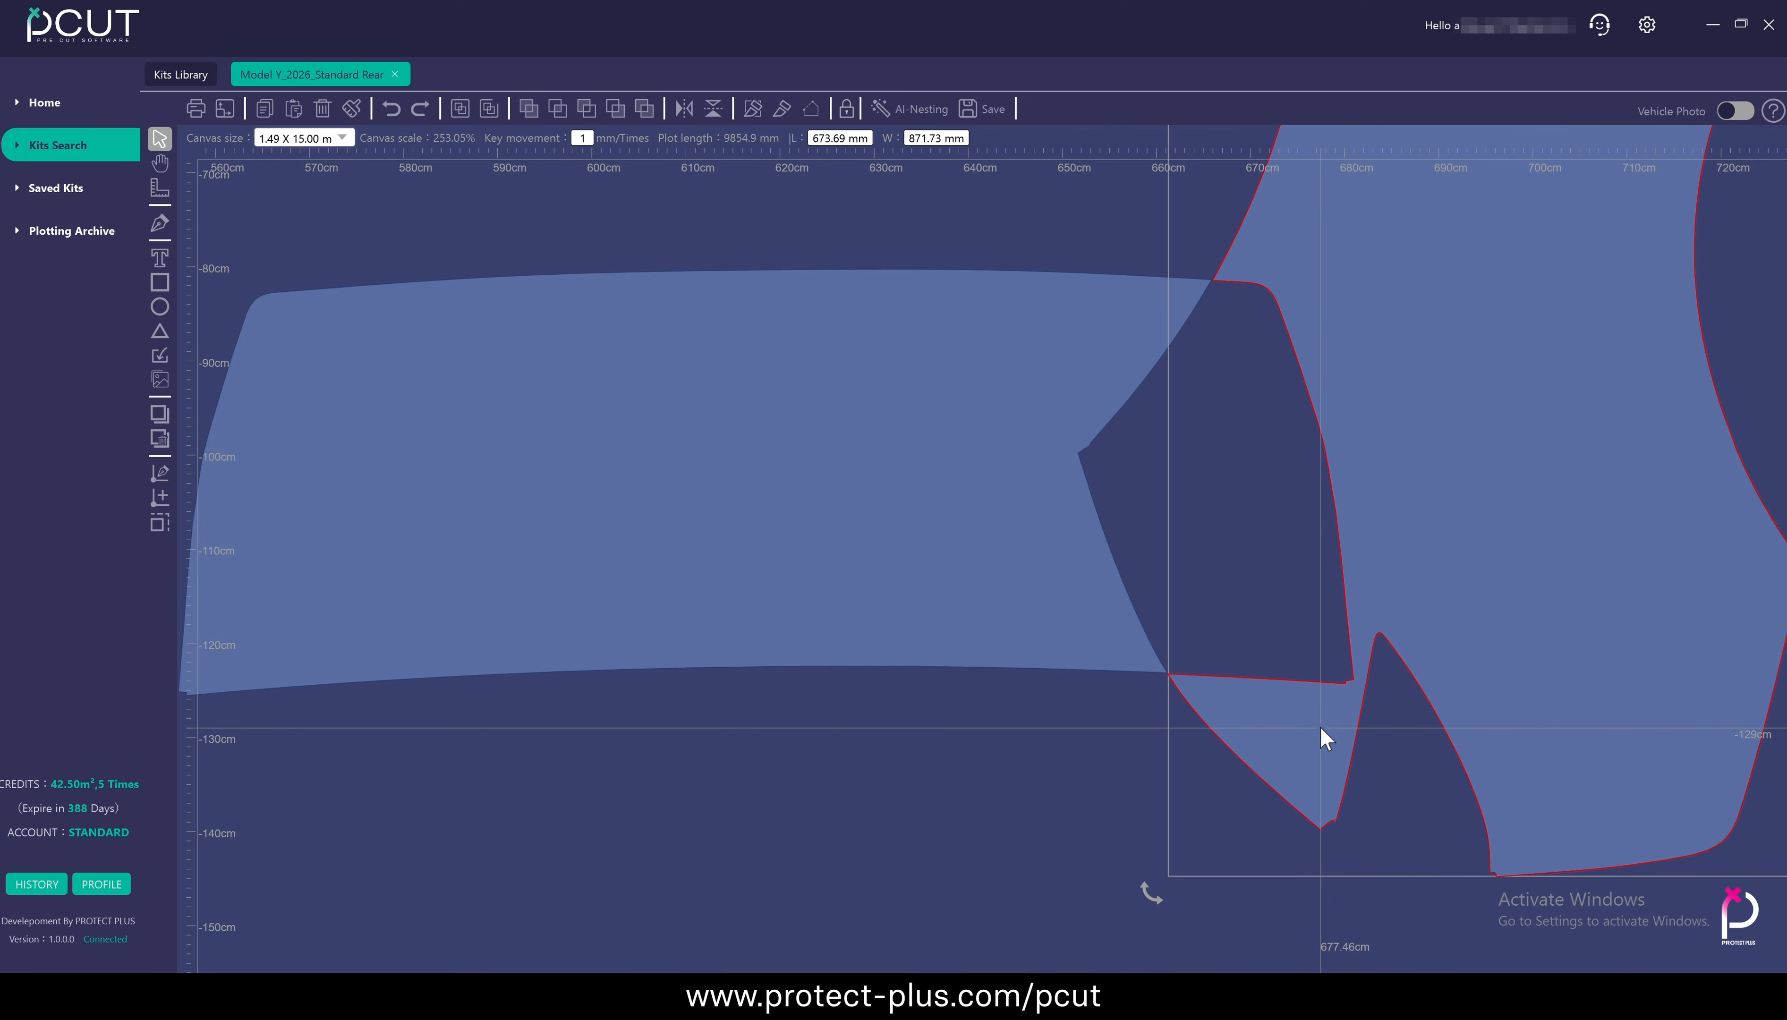
scroll(1320, 728, "down", 4)
scroll(1320, 728, "up", 1)
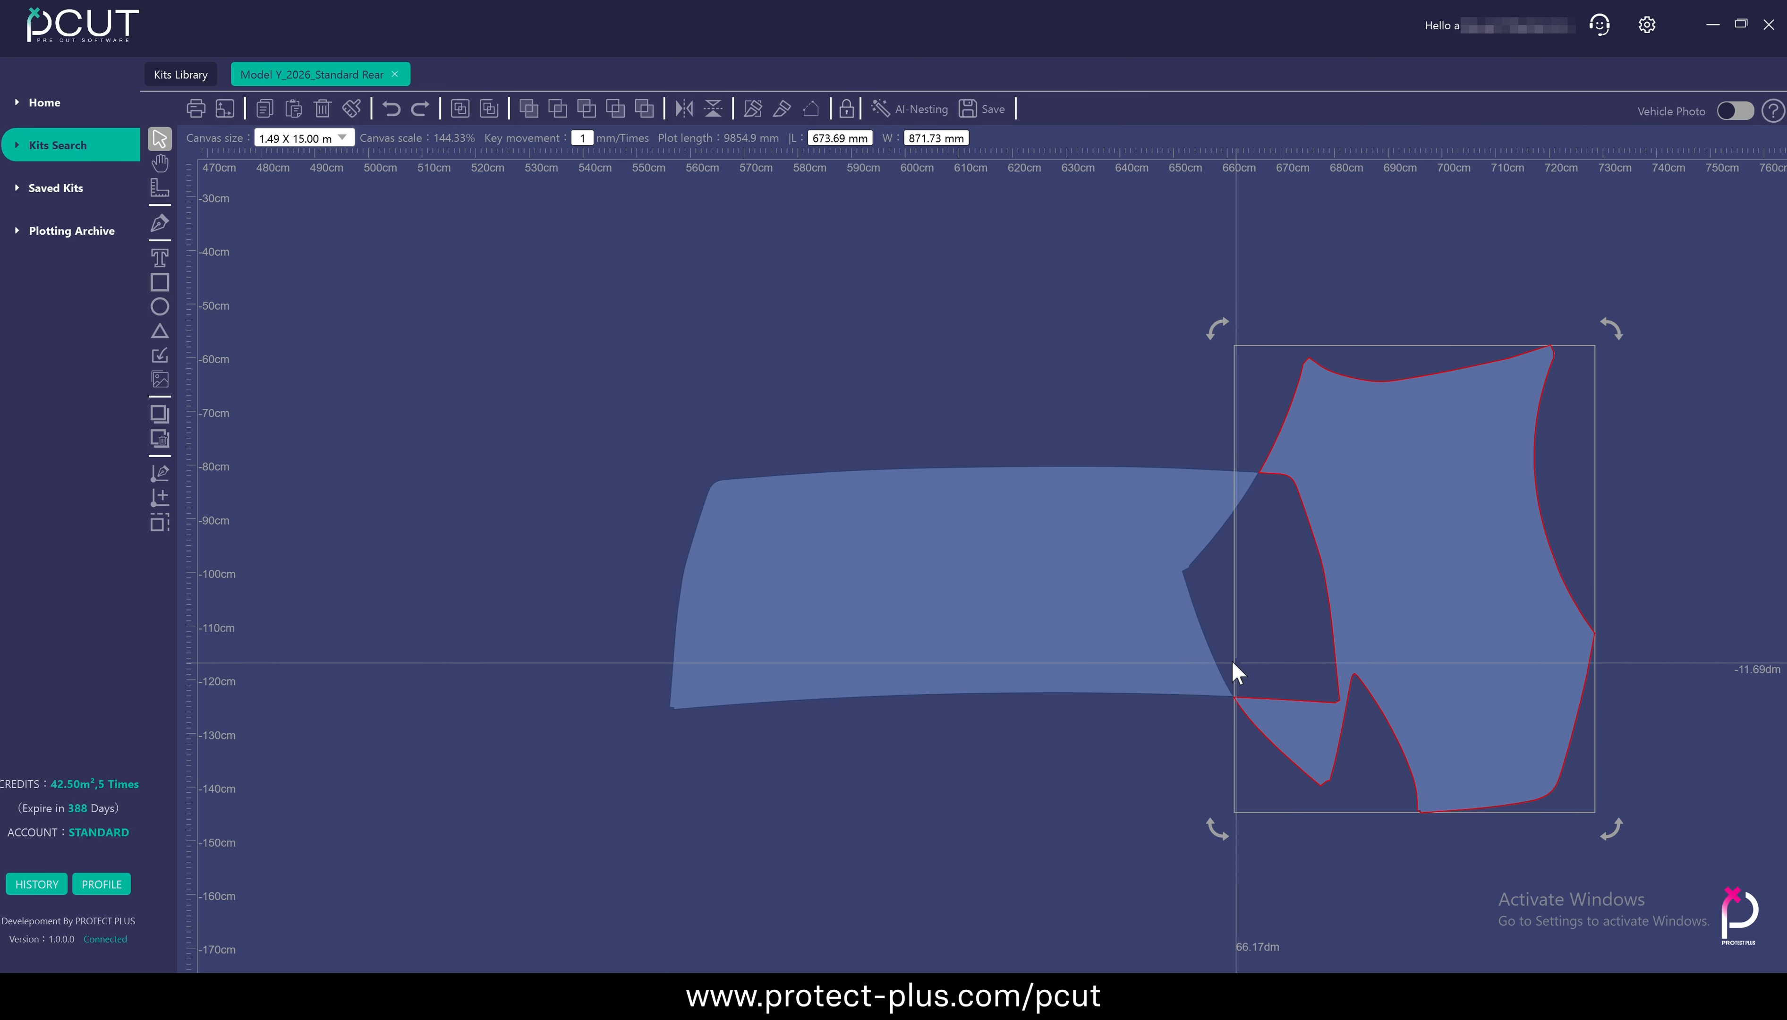
left_click(1179, 646)
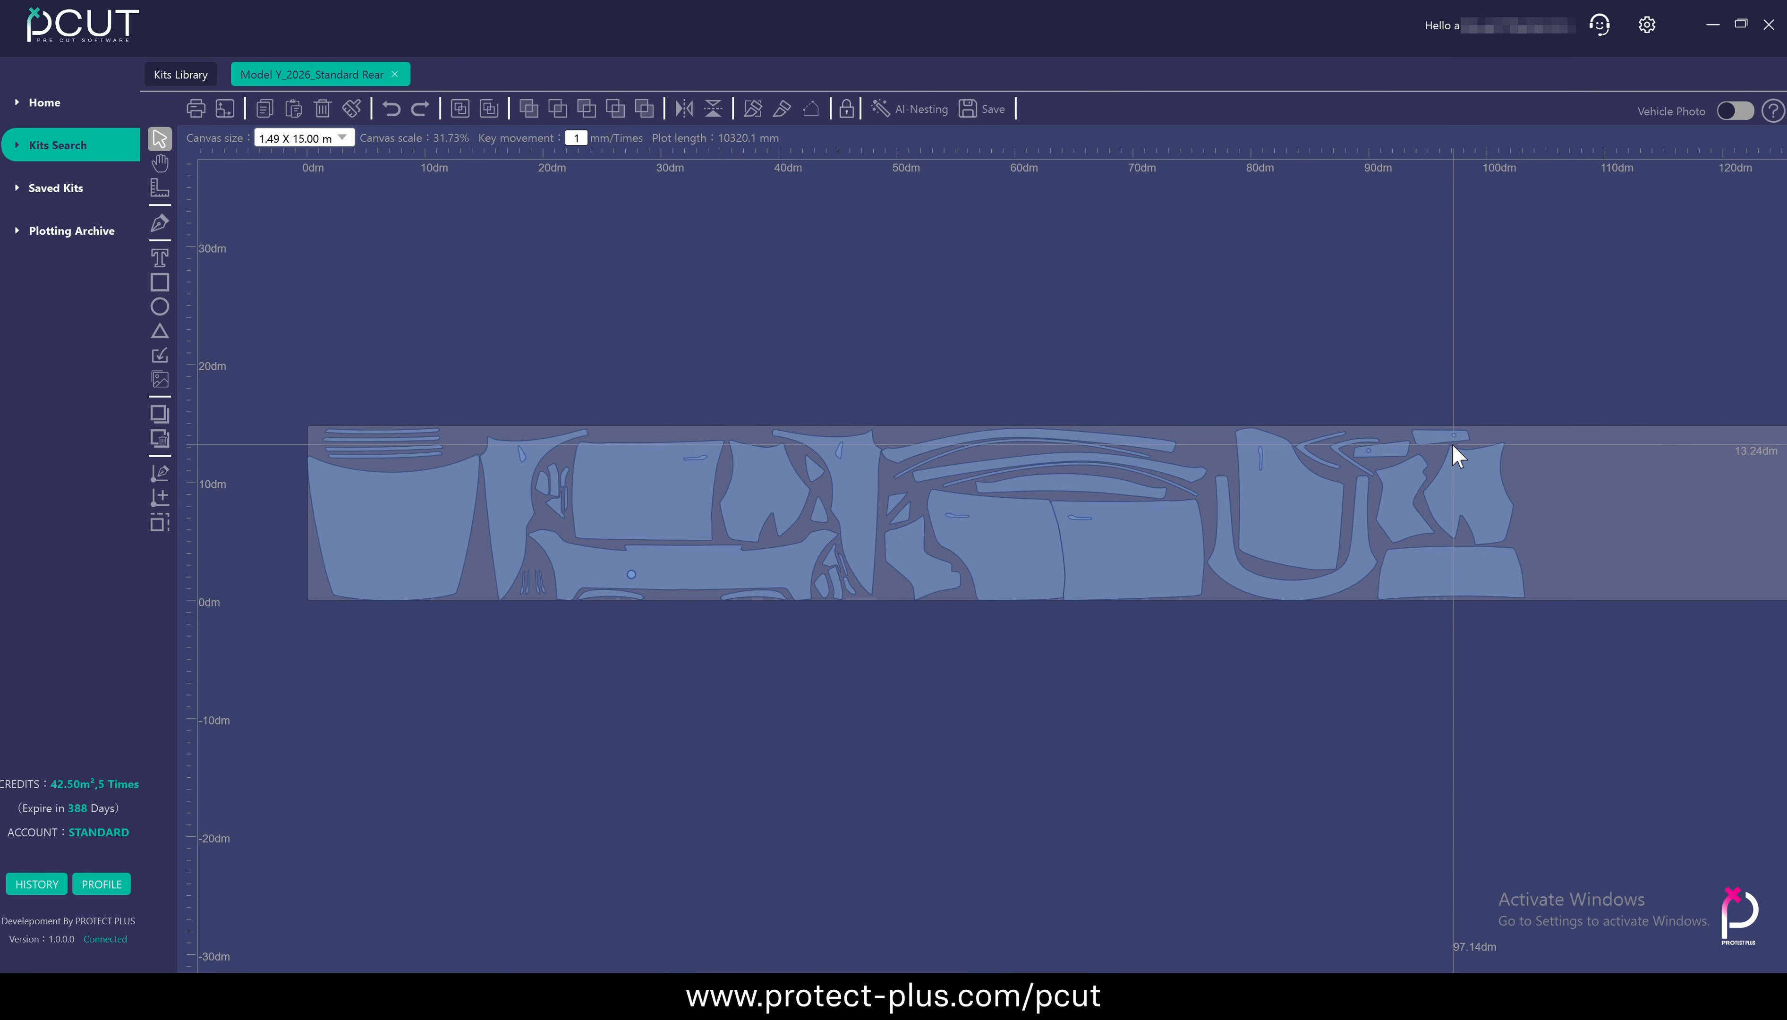
Move the irregular notched panel at the far end of the layout into the empty material beyond the other panels
left_click_drag(1565, 317, 1330, 310)
left_click(1232, 484)
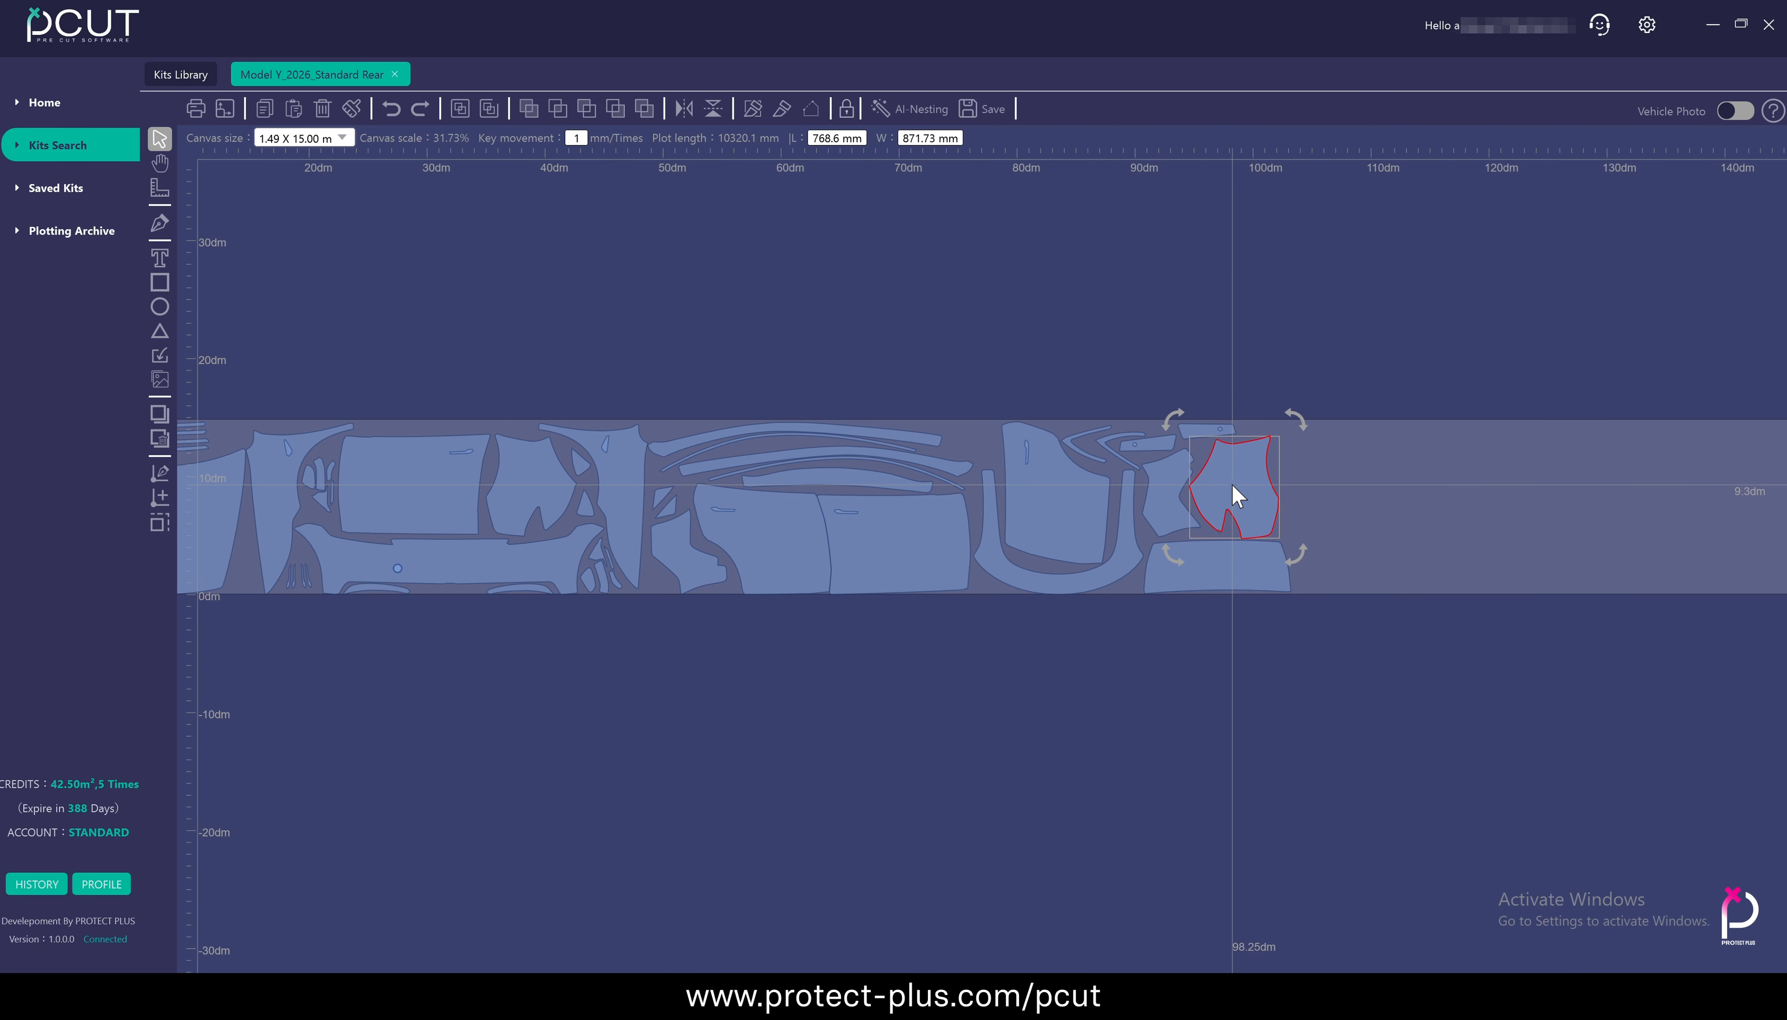
left_click_drag(1231, 484, 1437, 486)
scroll(1521, 486, "up", 3)
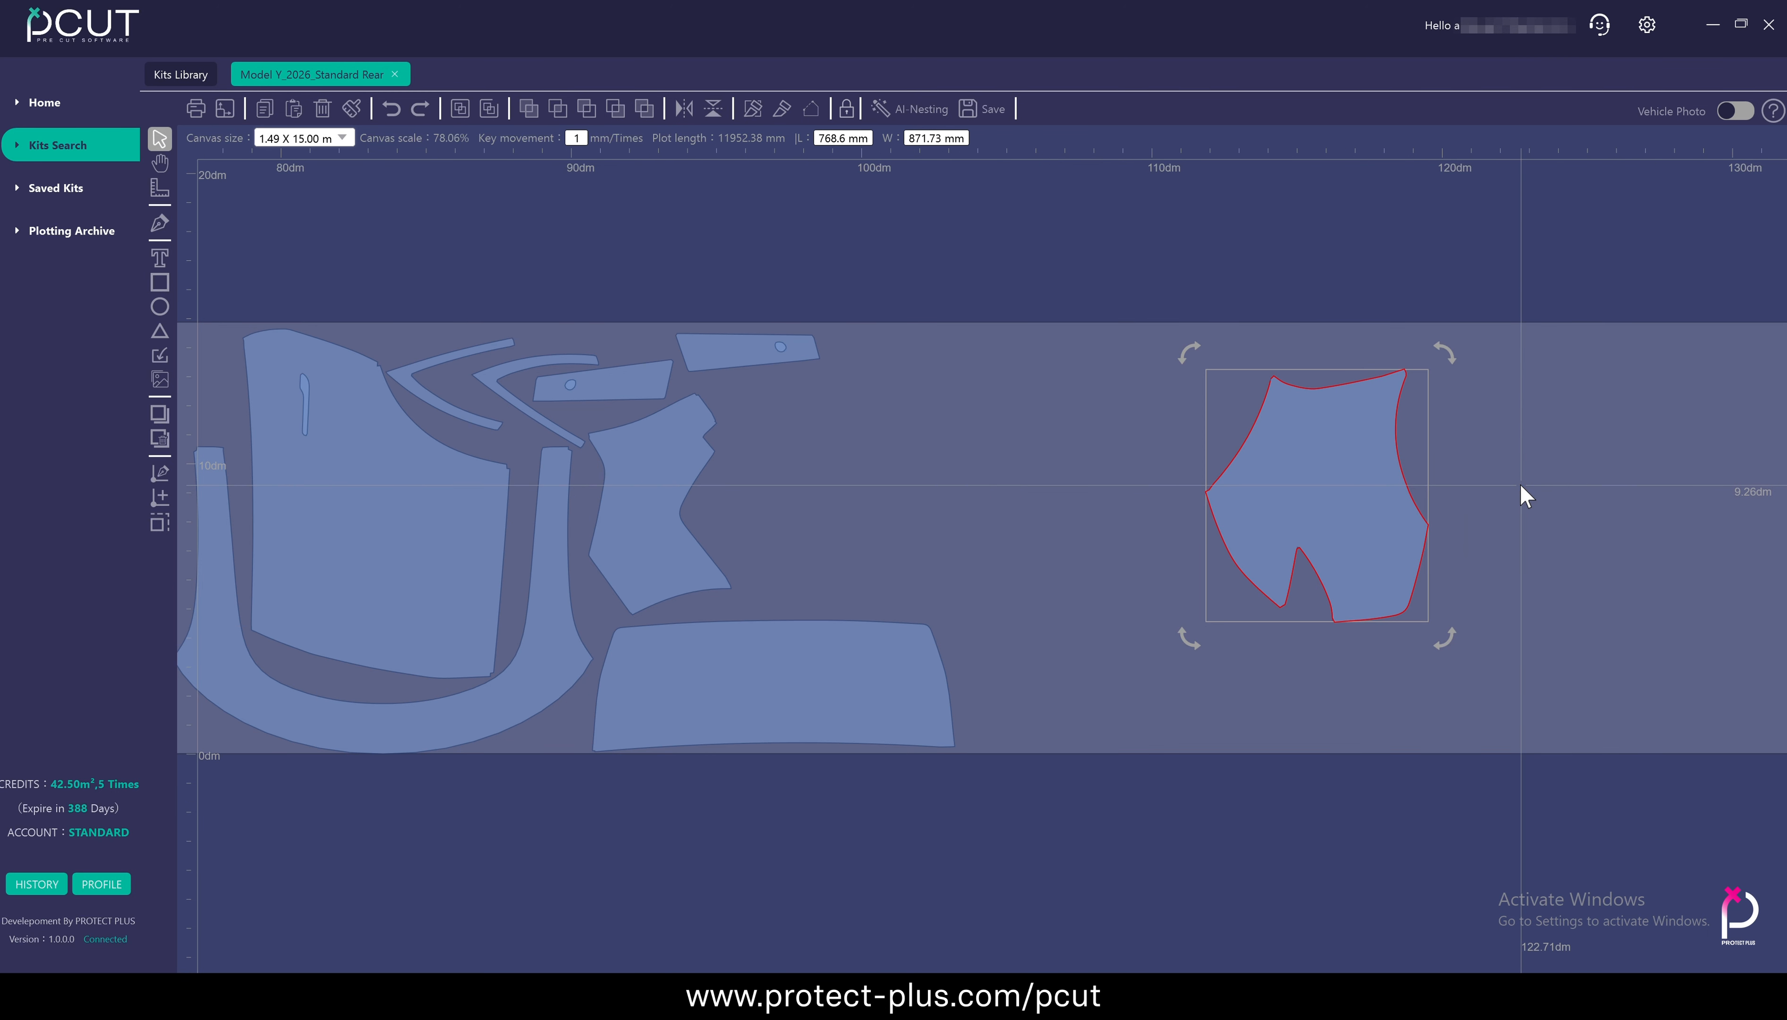
Mirror the moved notched panel horizontally and vertically to try out both flip directions
left_click(678, 105)
left_click(678, 108)
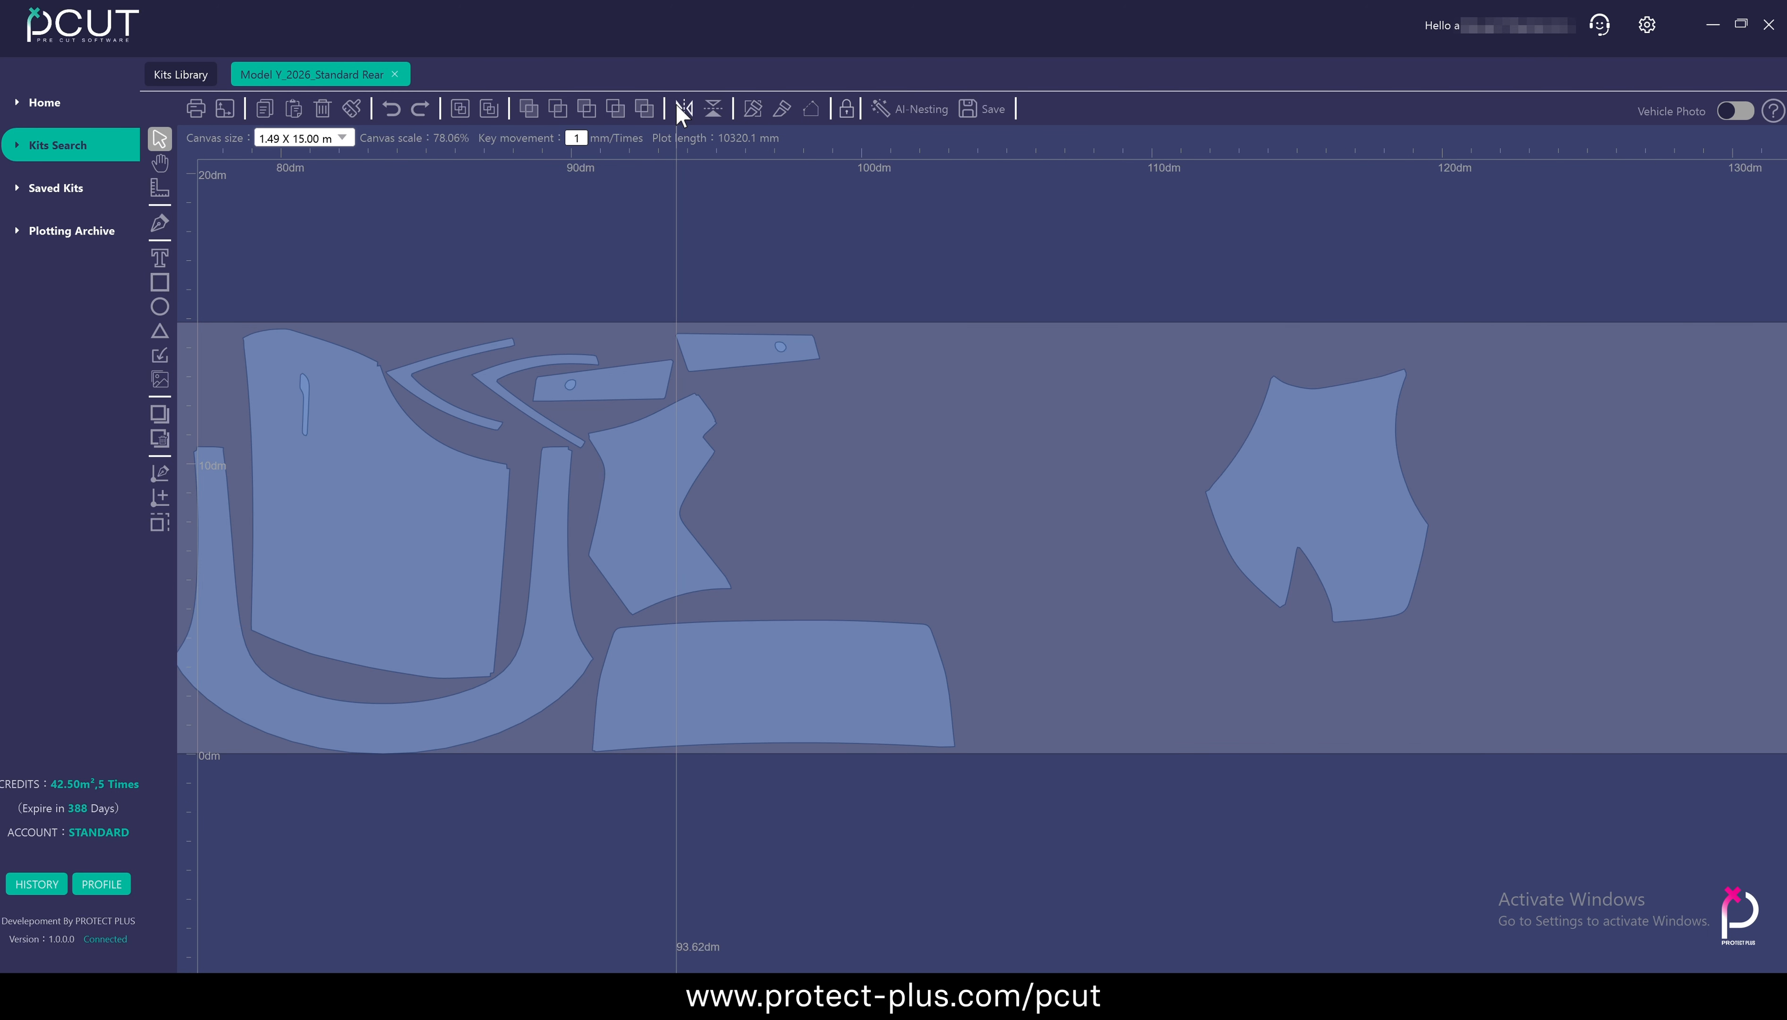
left_click(678, 108)
left_click(678, 108)
left_click(712, 108)
left_click(711, 108)
left_click(711, 107)
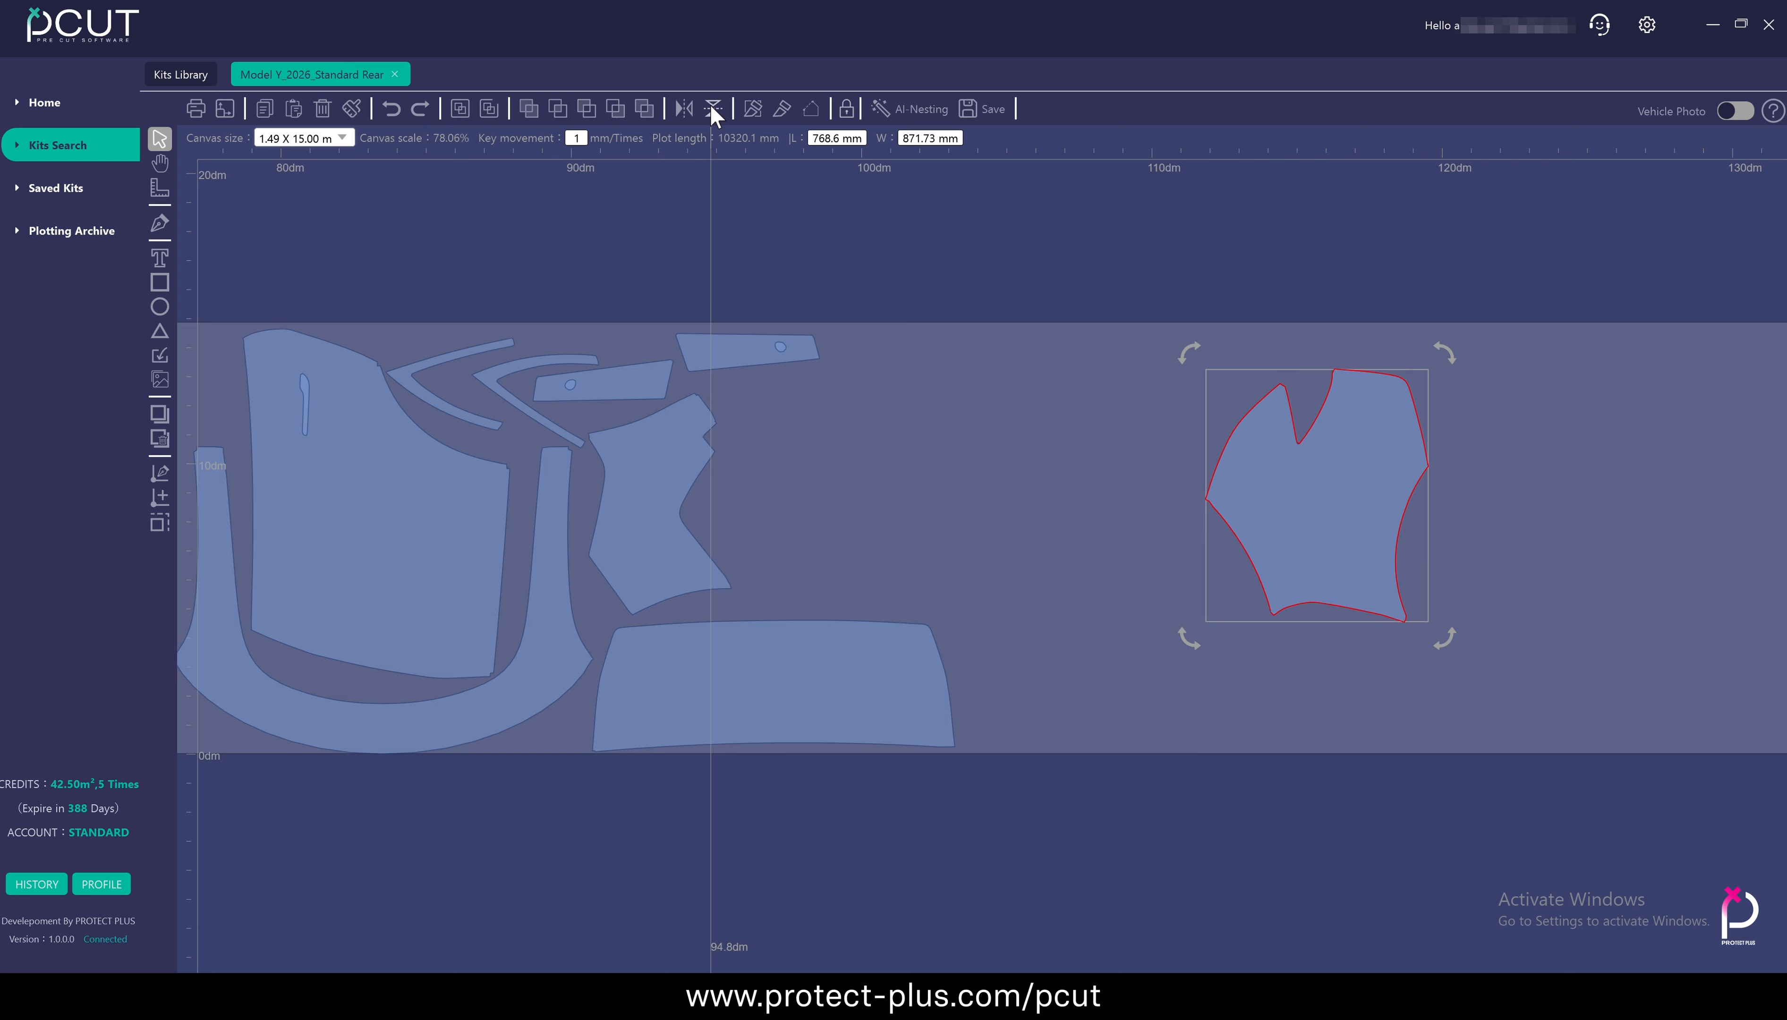
left_click(711, 107)
left_click(690, 107)
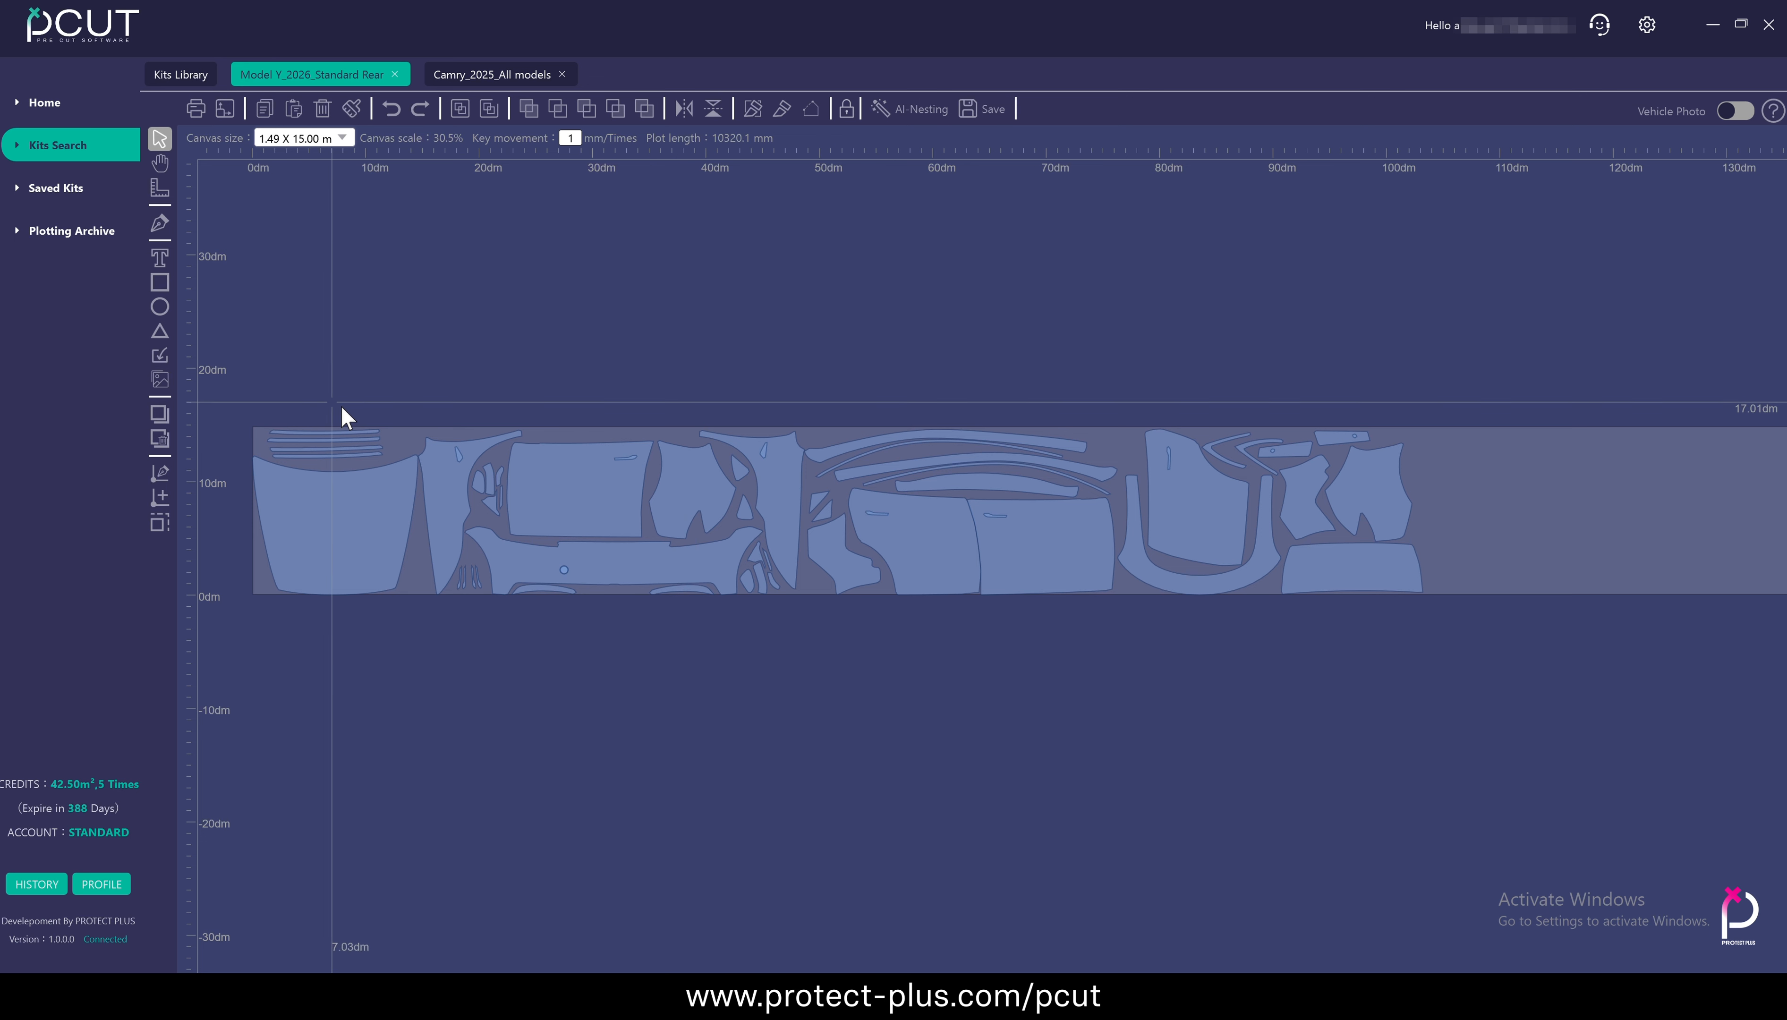
Move the large hood panel below the material, split off its upper corner with a diagonal line and pull the corner piece away
left_click_drag(341, 408, 633, 333)
left_click(621, 414)
left_click_drag(606, 448, 600, 721)
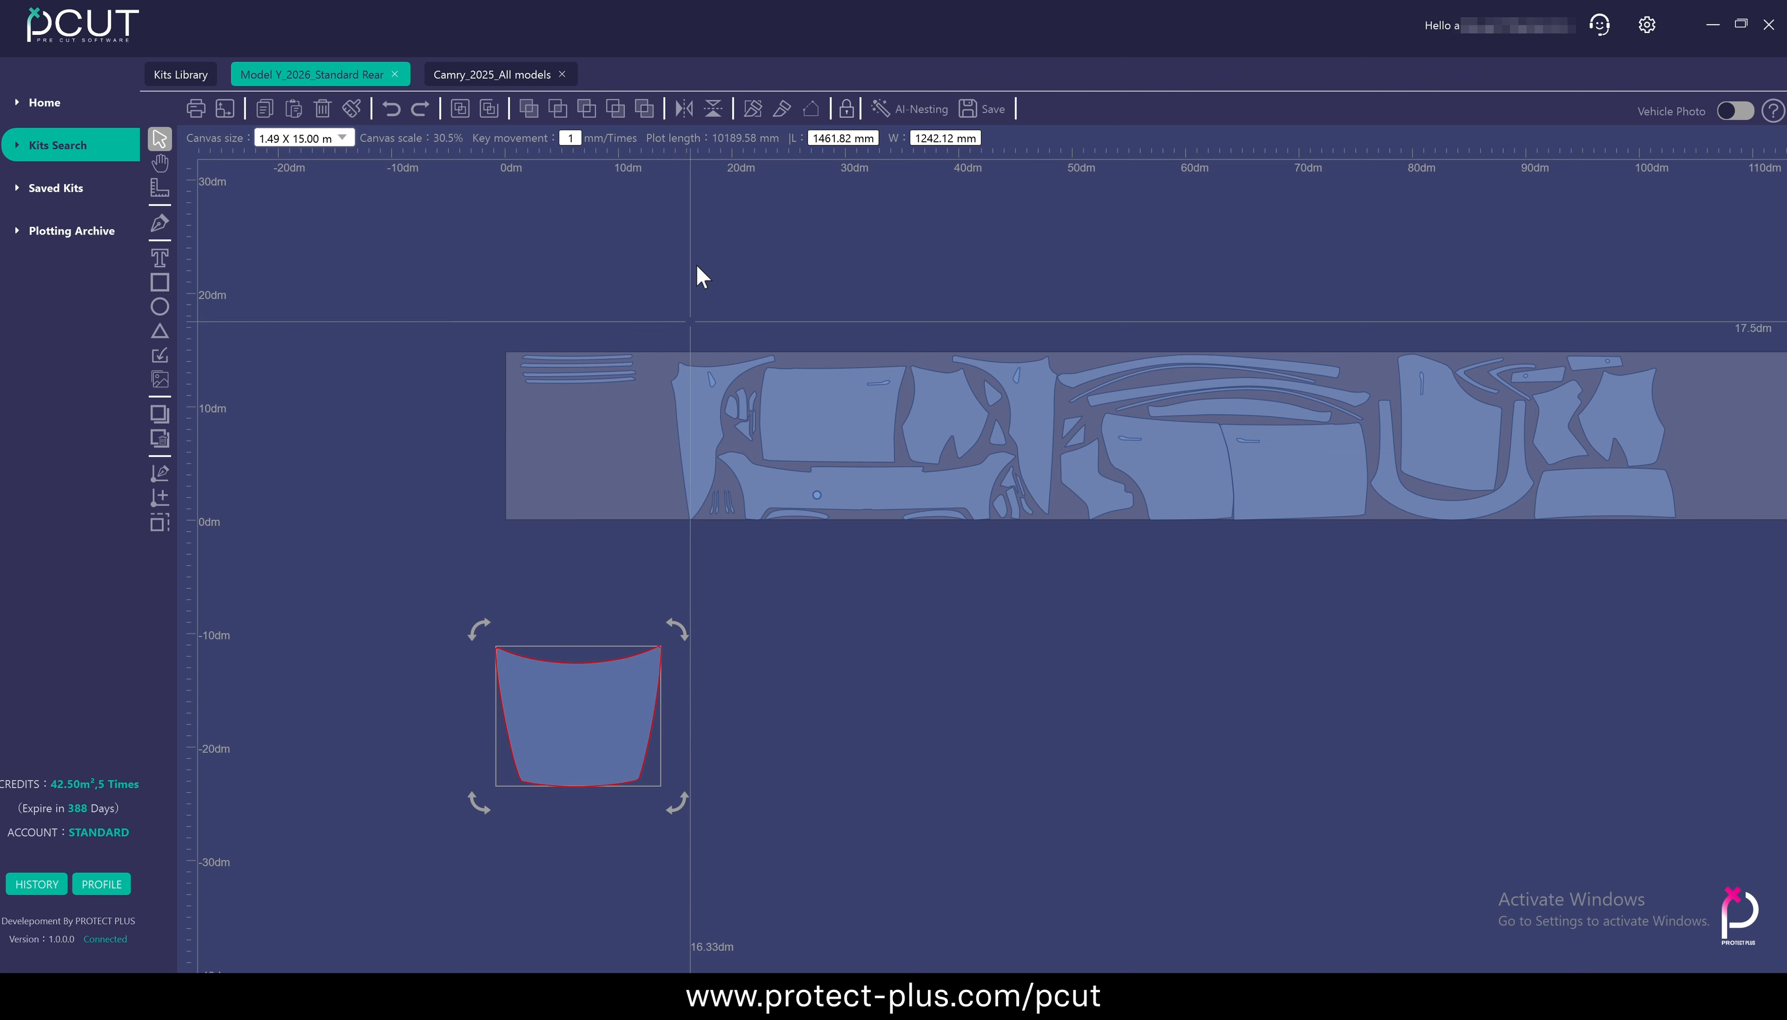
left_click(678, 709)
scroll(617, 616, "up", 5)
left_click_drag(616, 616, 674, 562)
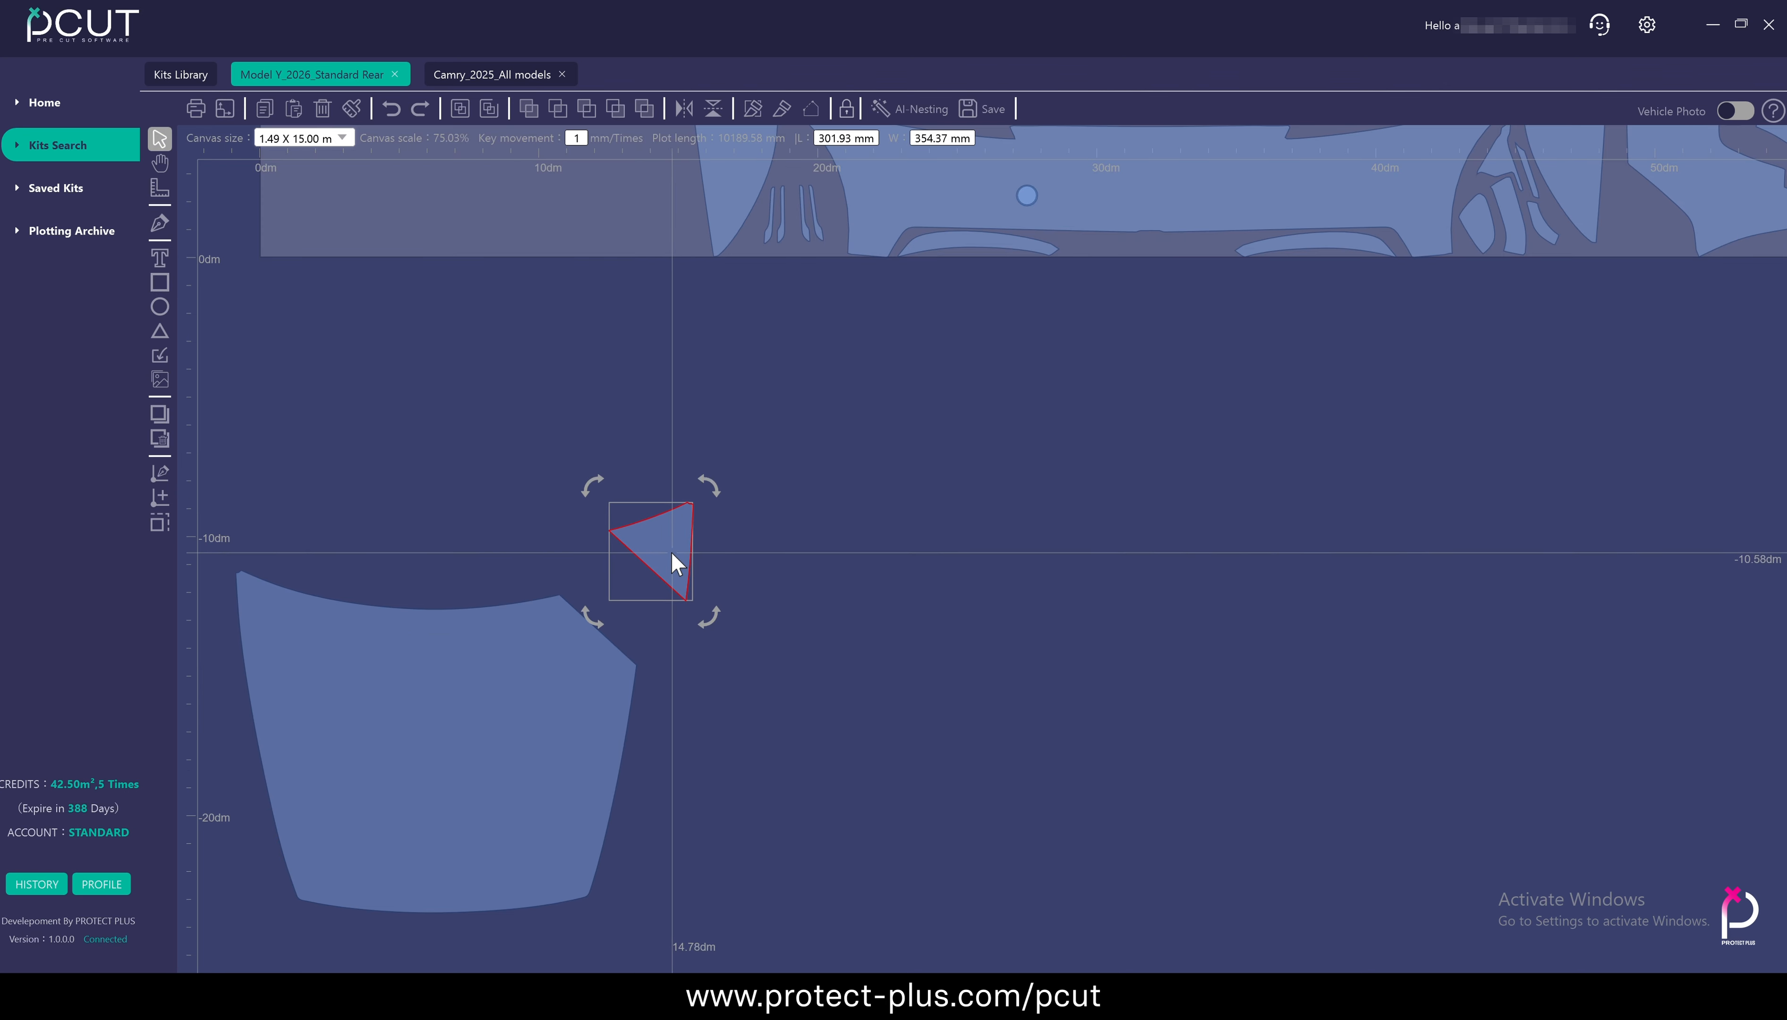
Split the lower section off the hood panel, move it aside, and undo the splits and moves
scroll(681, 559, "down", 2)
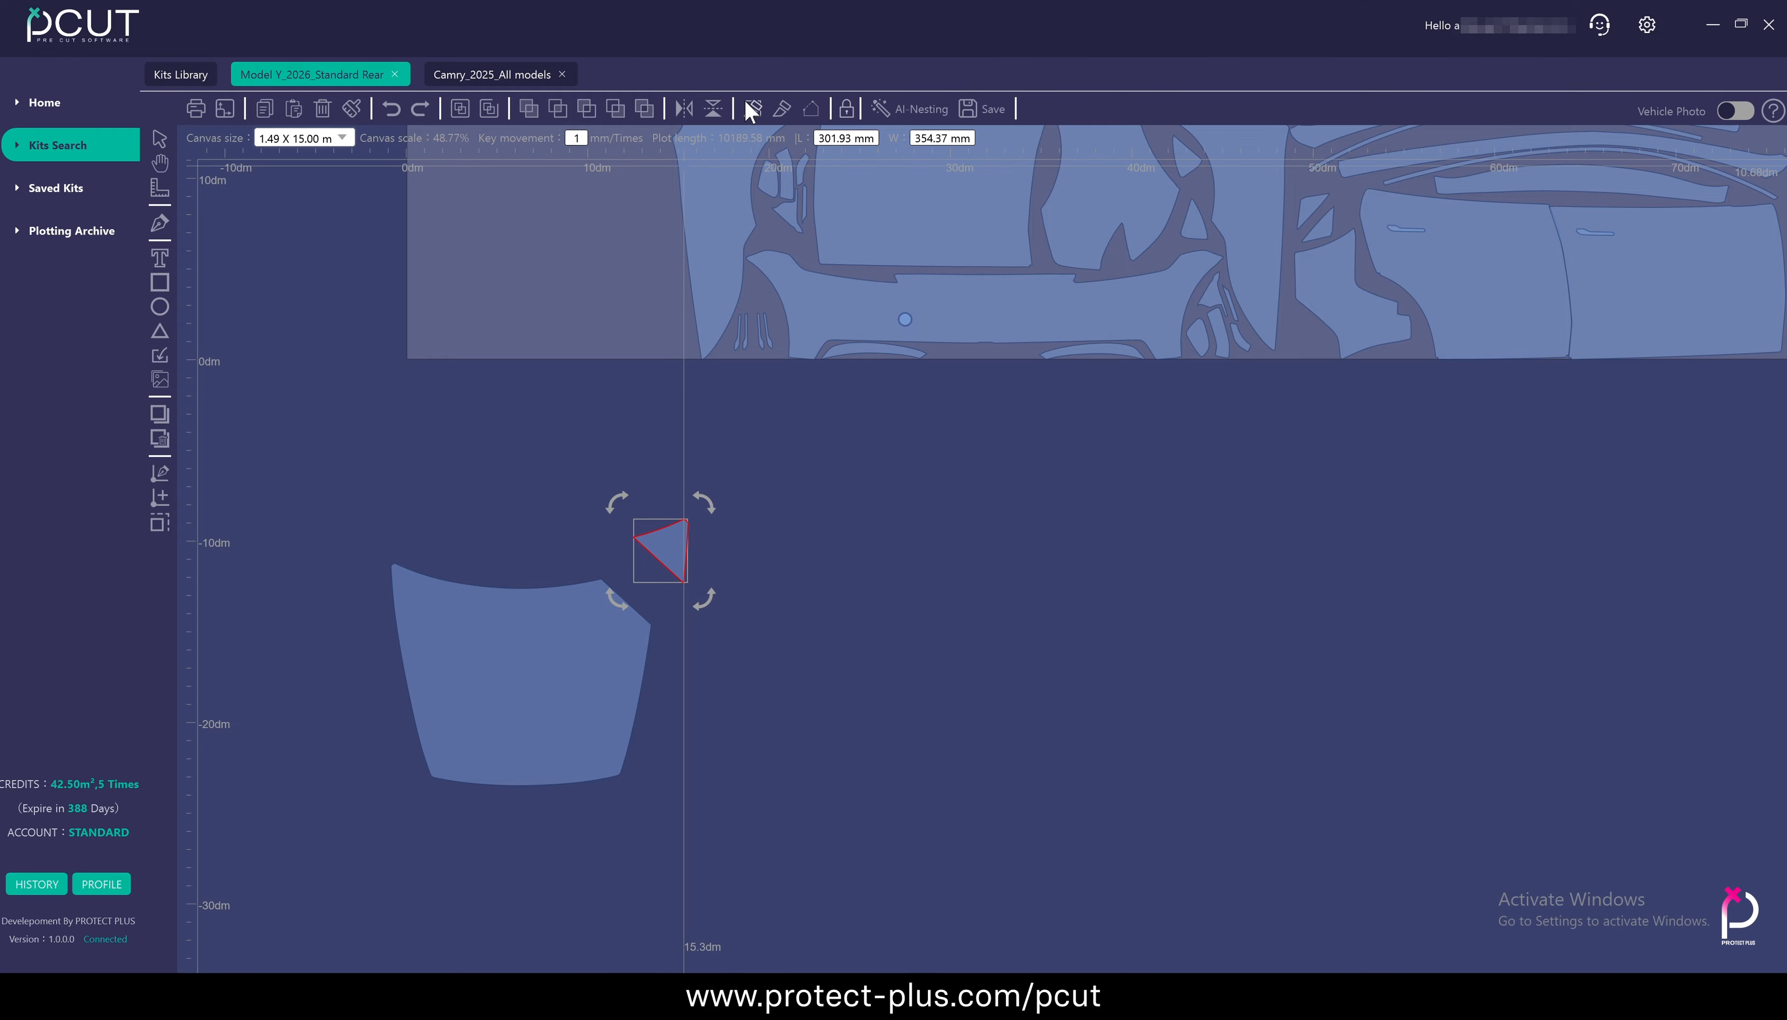
left_click(620, 766)
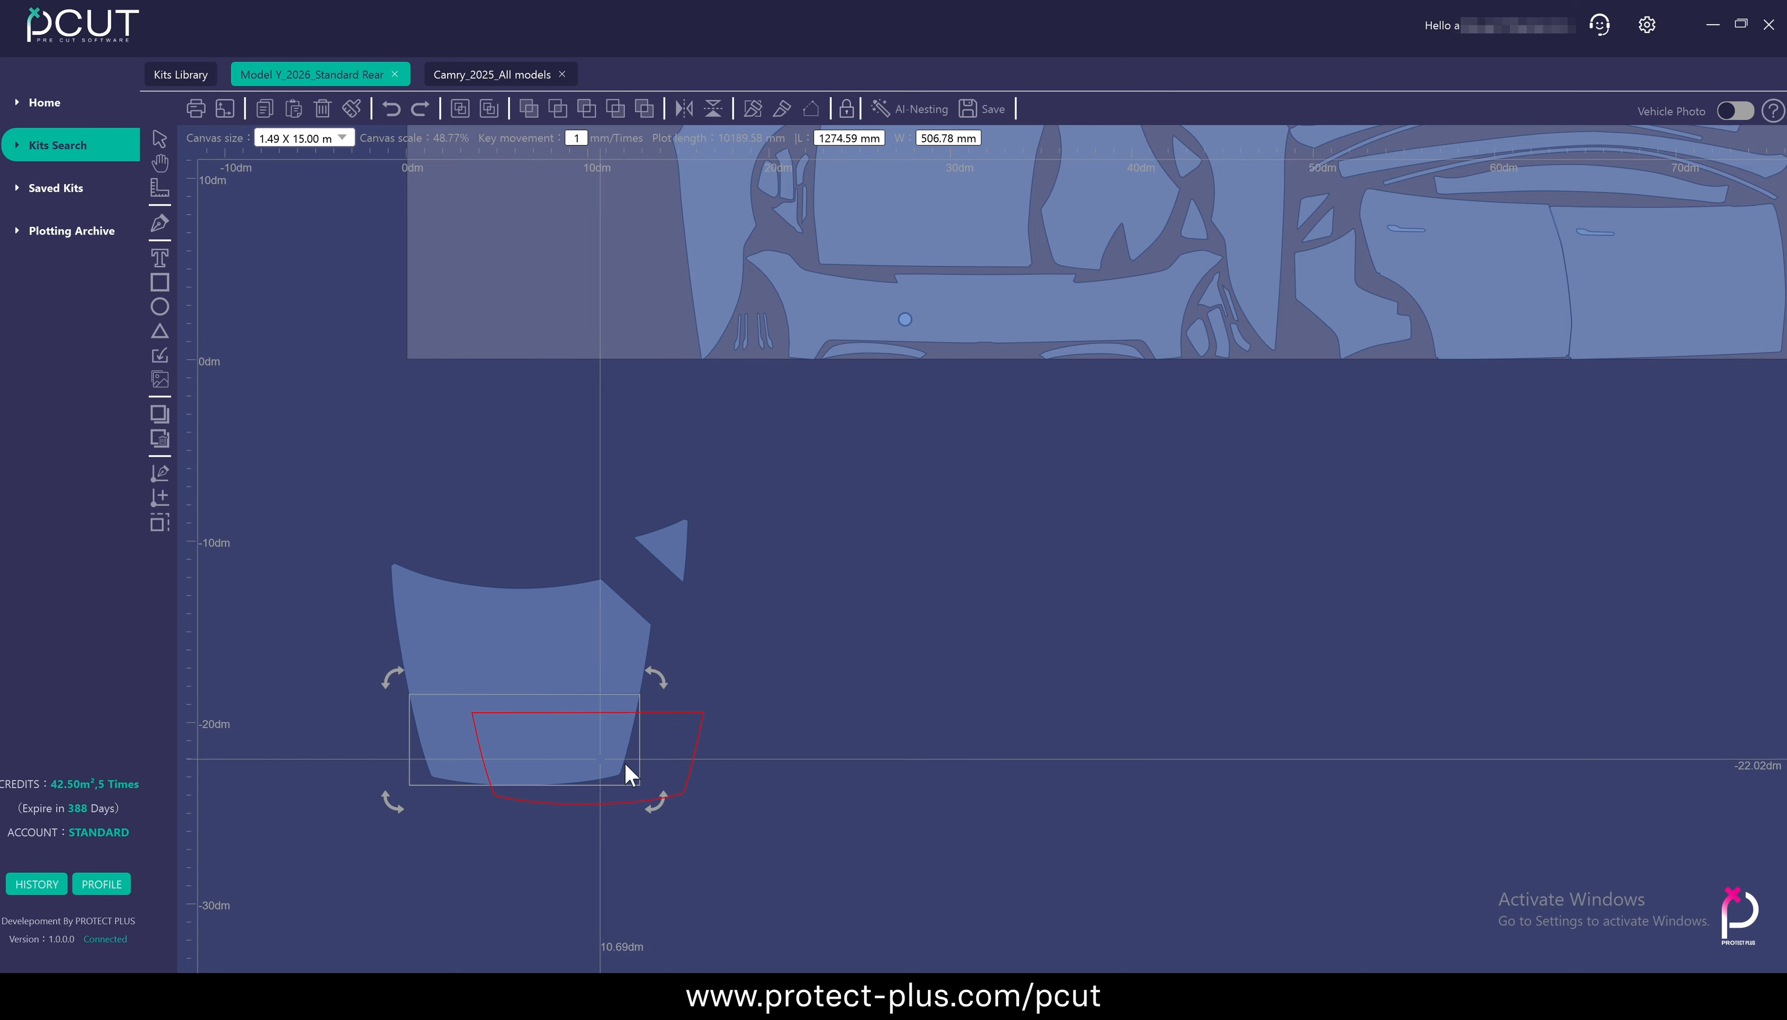
left_click(741, 787)
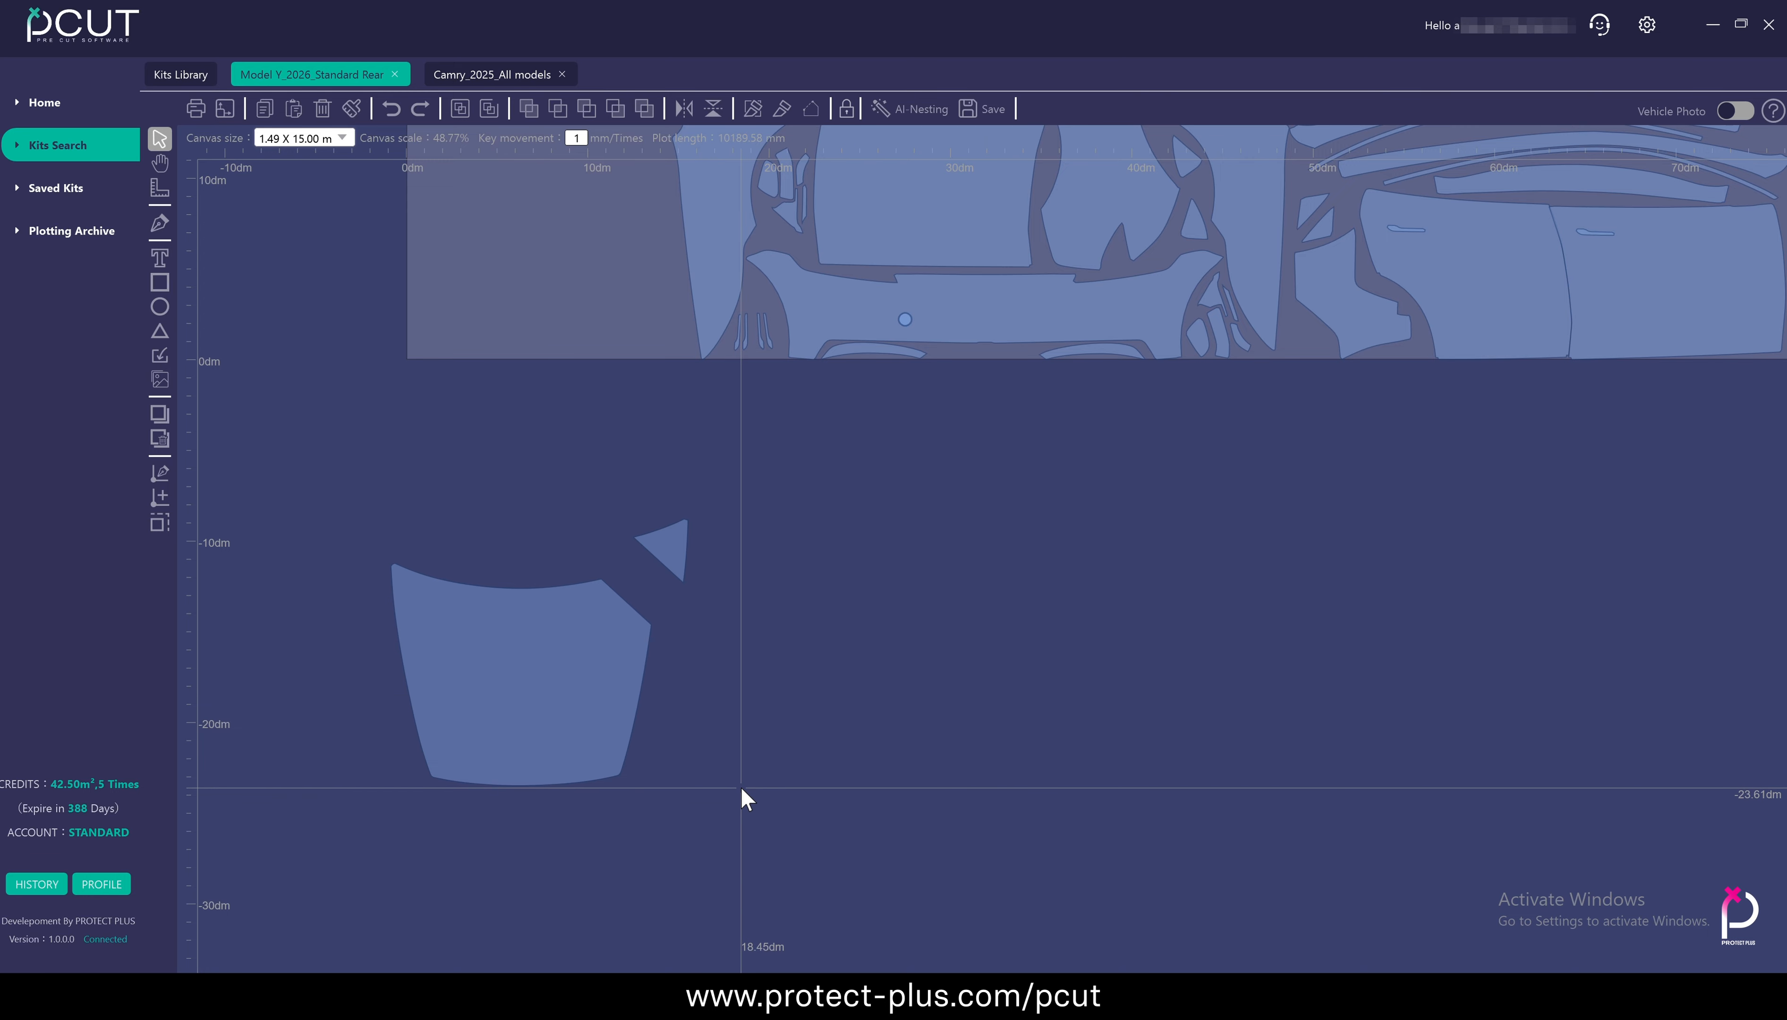
key("ctrl+z")
key("ctrl+z")
Cut the hood panel diagonally into open outlines across its upper corner and pull the corner outline away
left_click(782, 108)
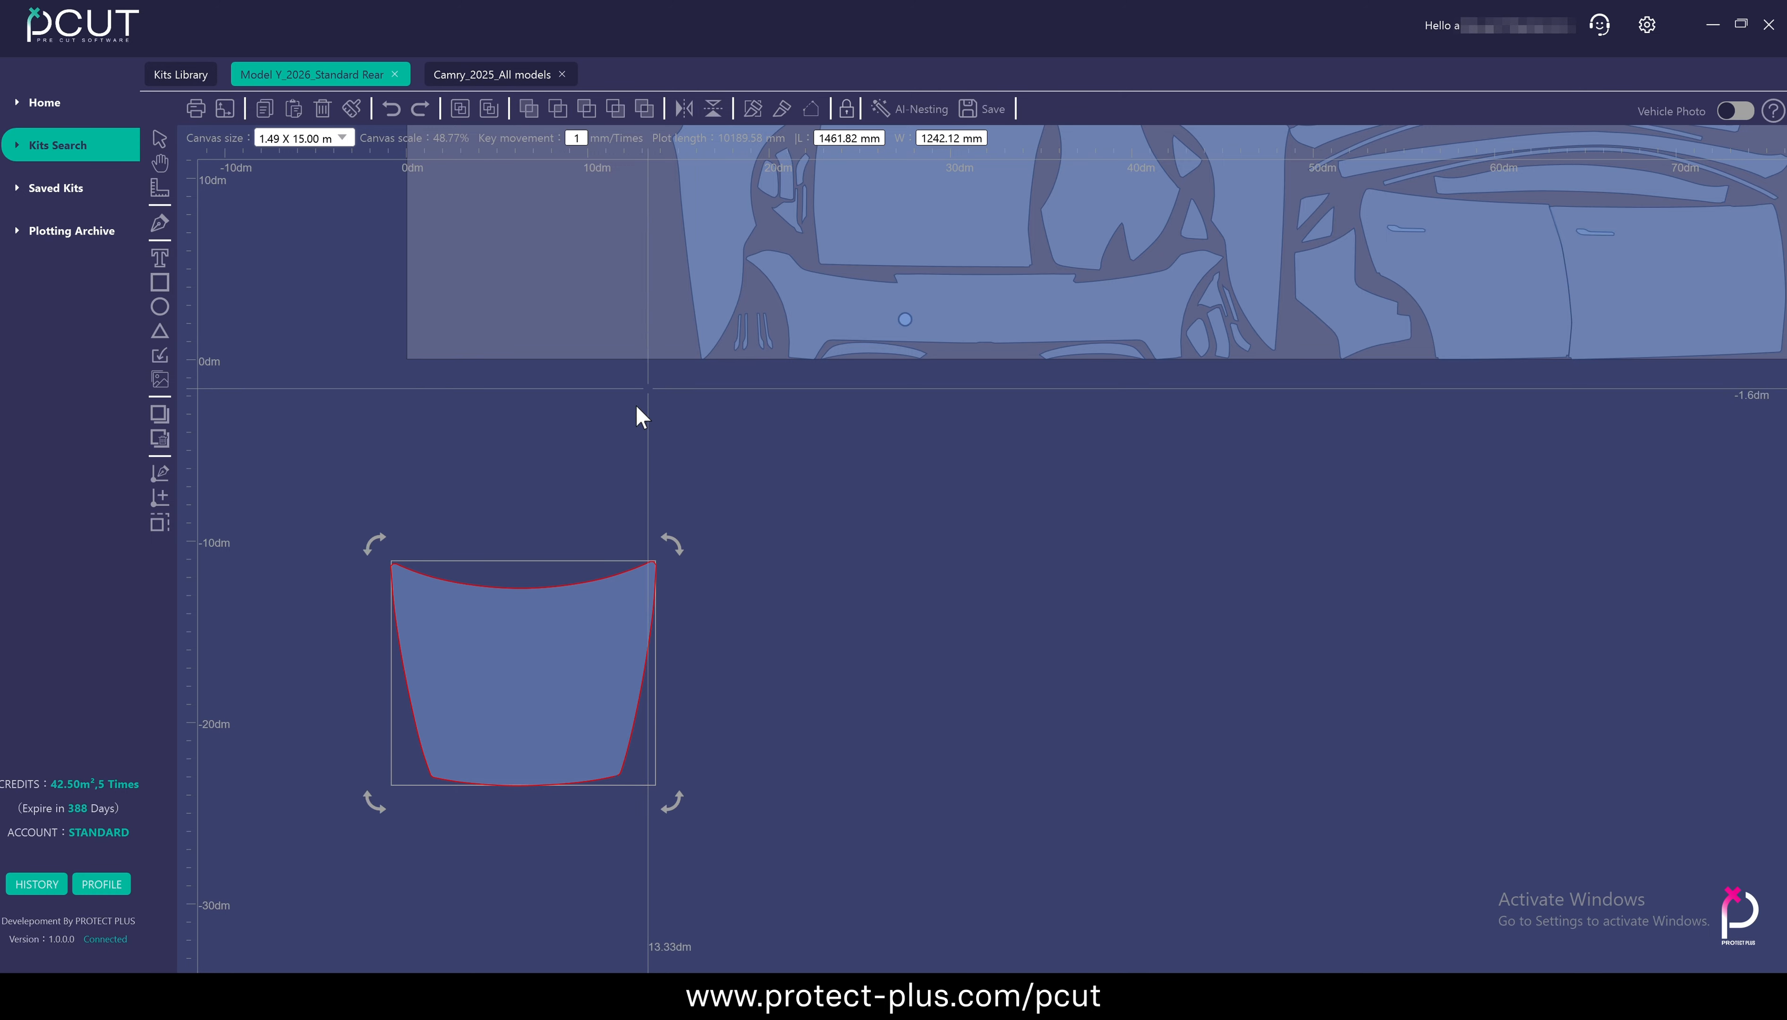
left_click(543, 504)
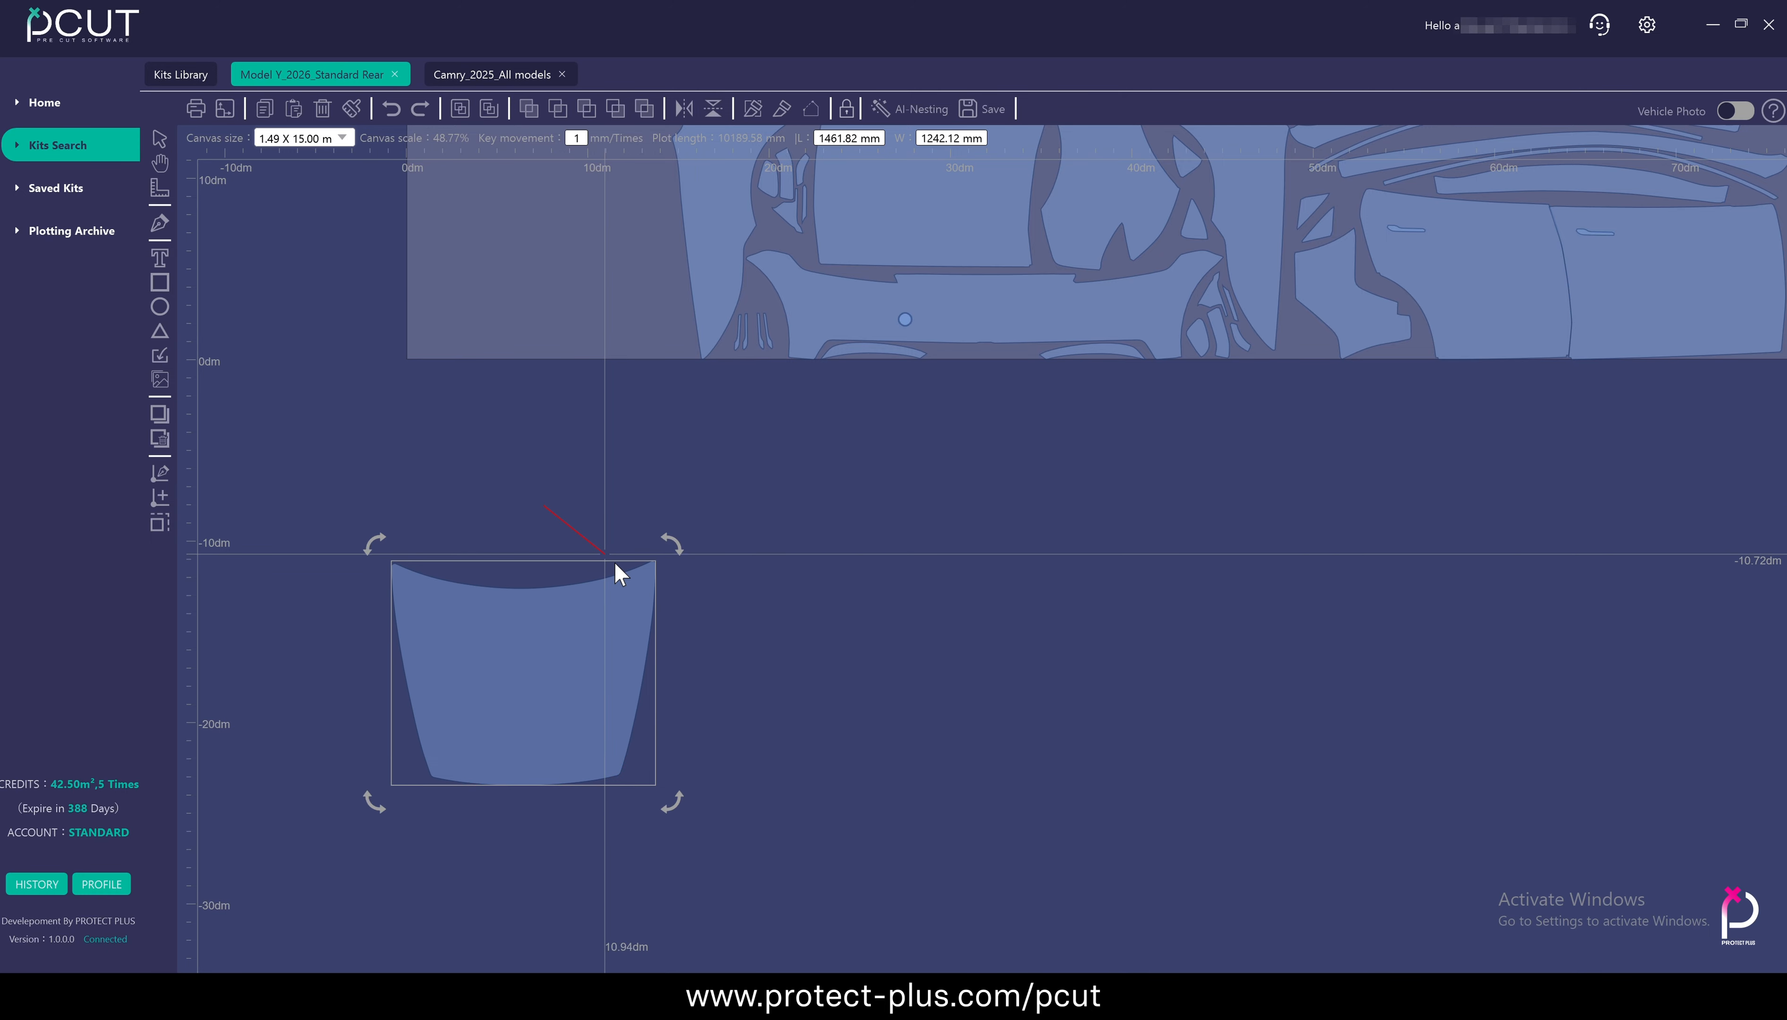
left_click(701, 649)
left_click_drag(650, 594, 707, 570)
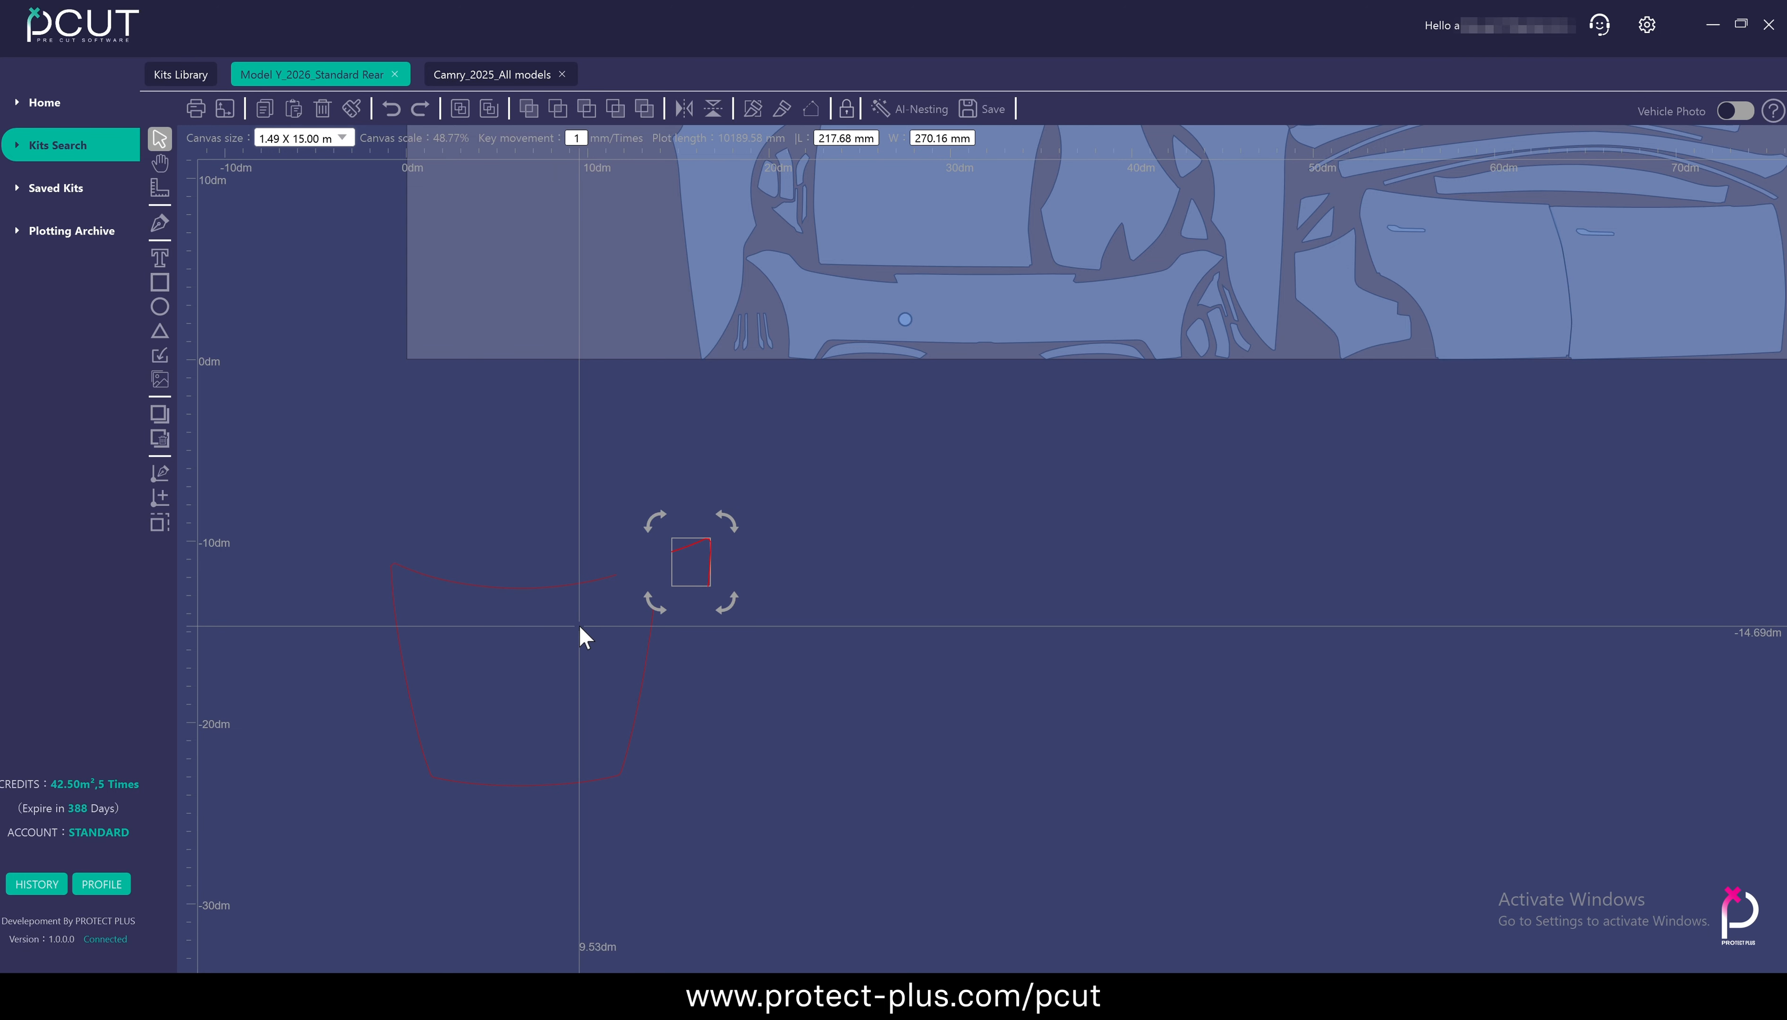
Select the hood panel's two open outlines and close them into complete shapes
left_click(762, 667)
left_click_drag(376, 525, 810, 837)
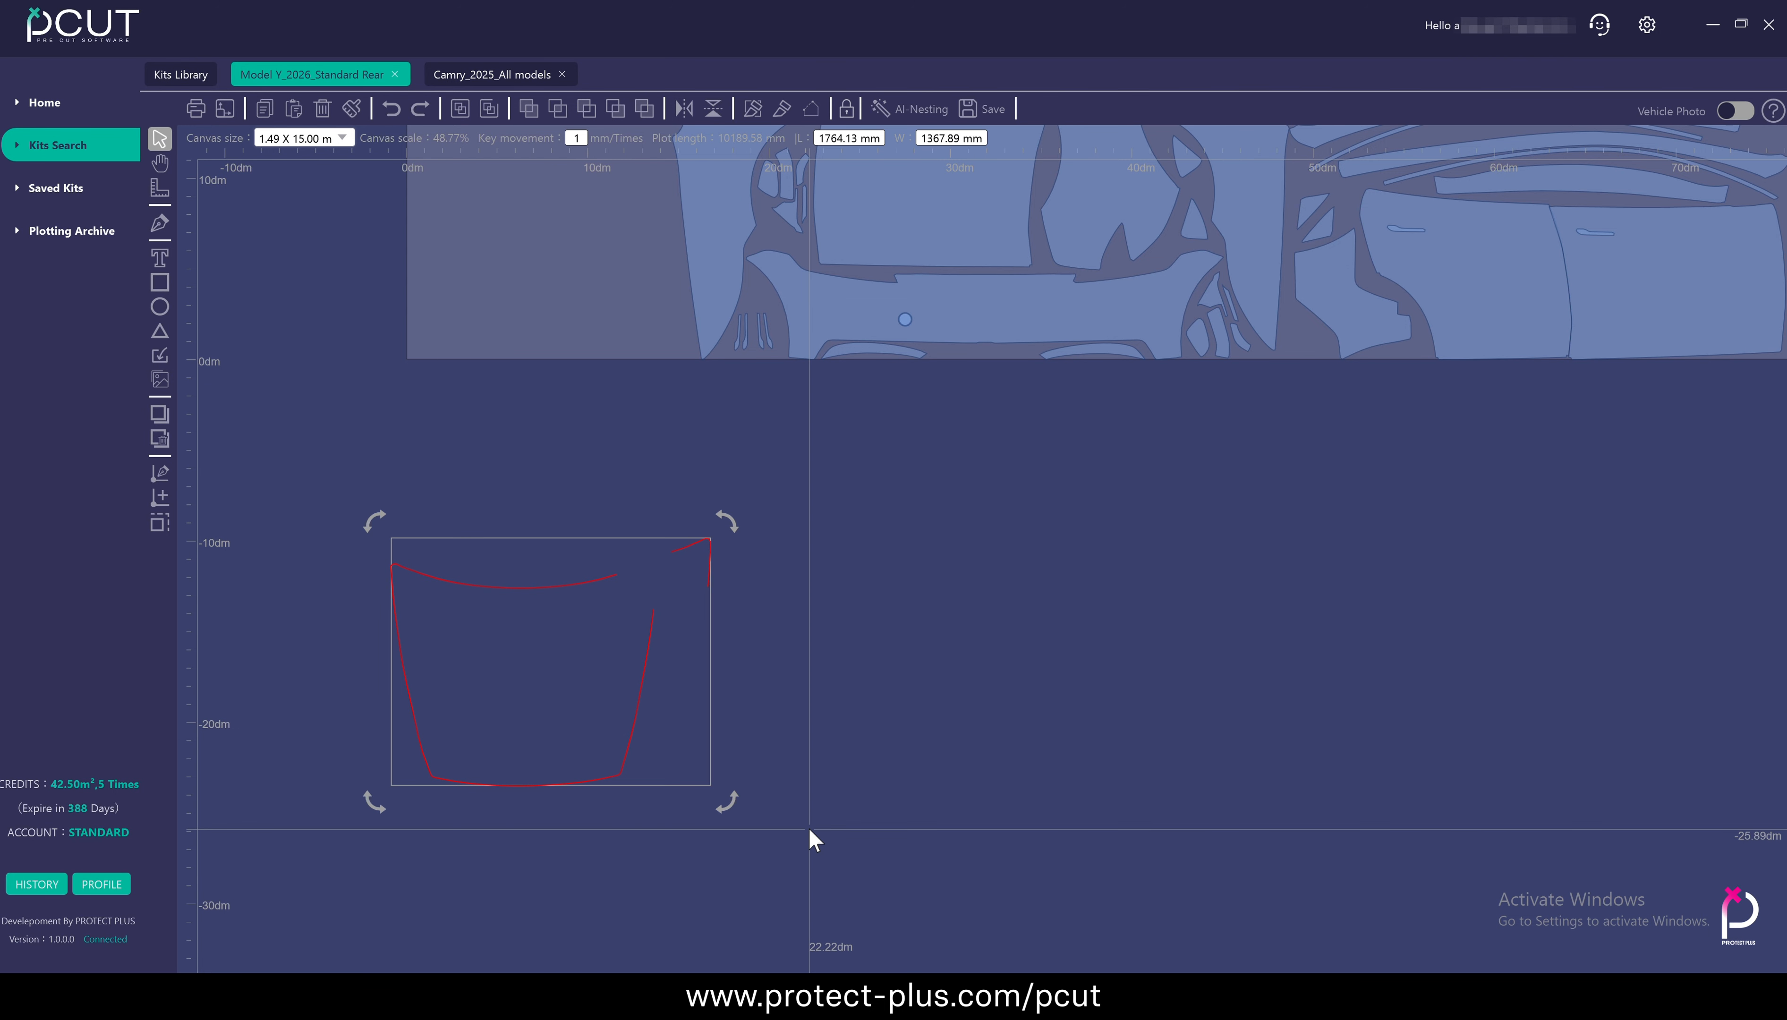
left_click(810, 109)
left_click(797, 618)
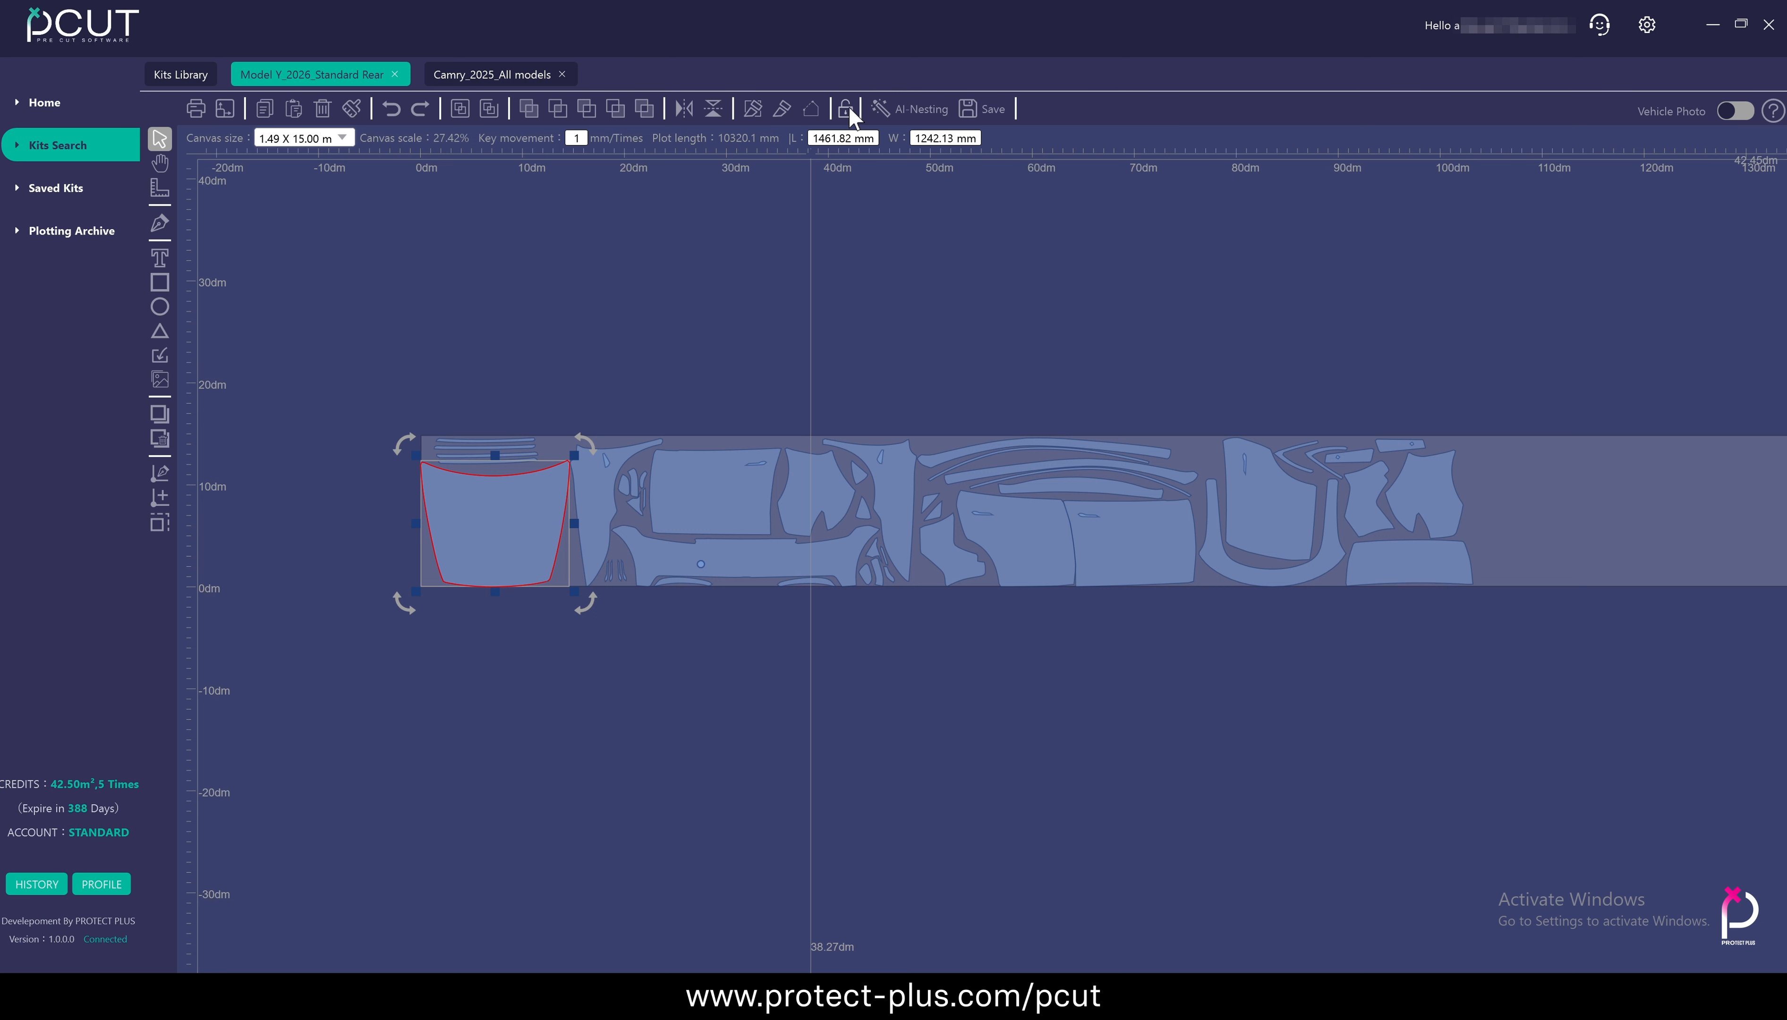
Scale the unlocked hood panel proportionally down to about 684 × 581 mm and move it to the middle of its space
scroll(533, 485, "up", 4)
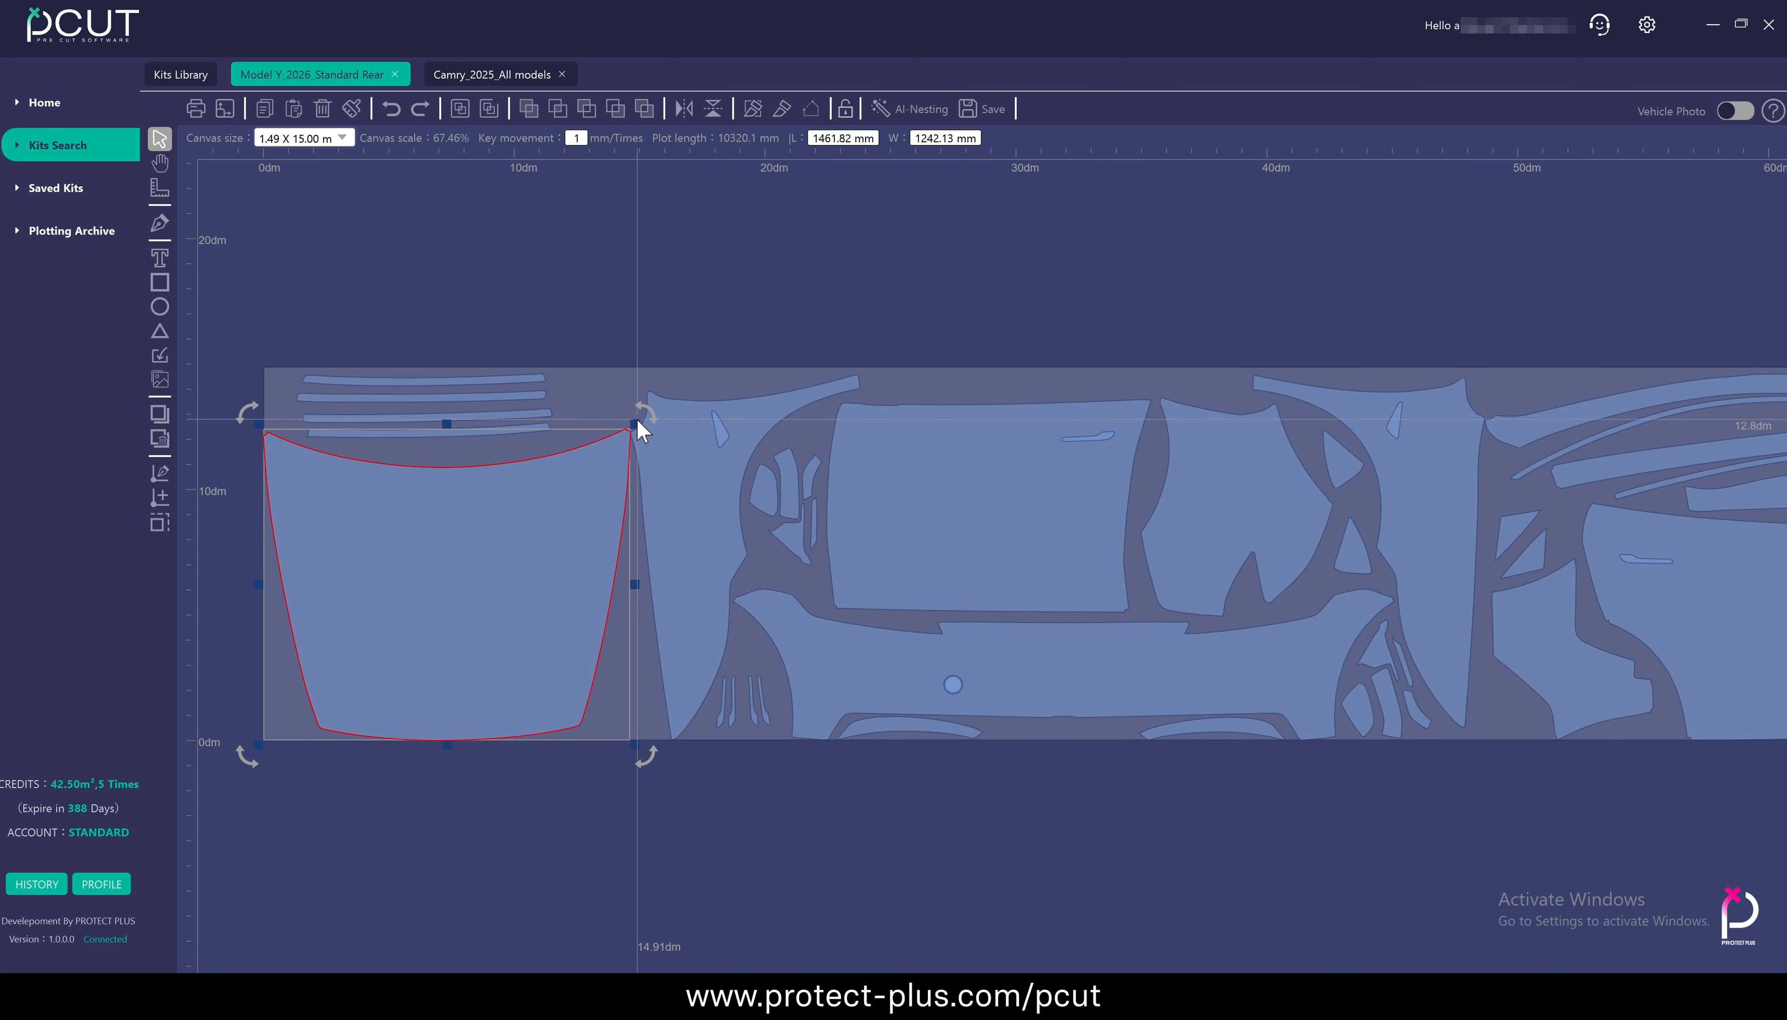
left_click_drag(623, 433, 536, 597)
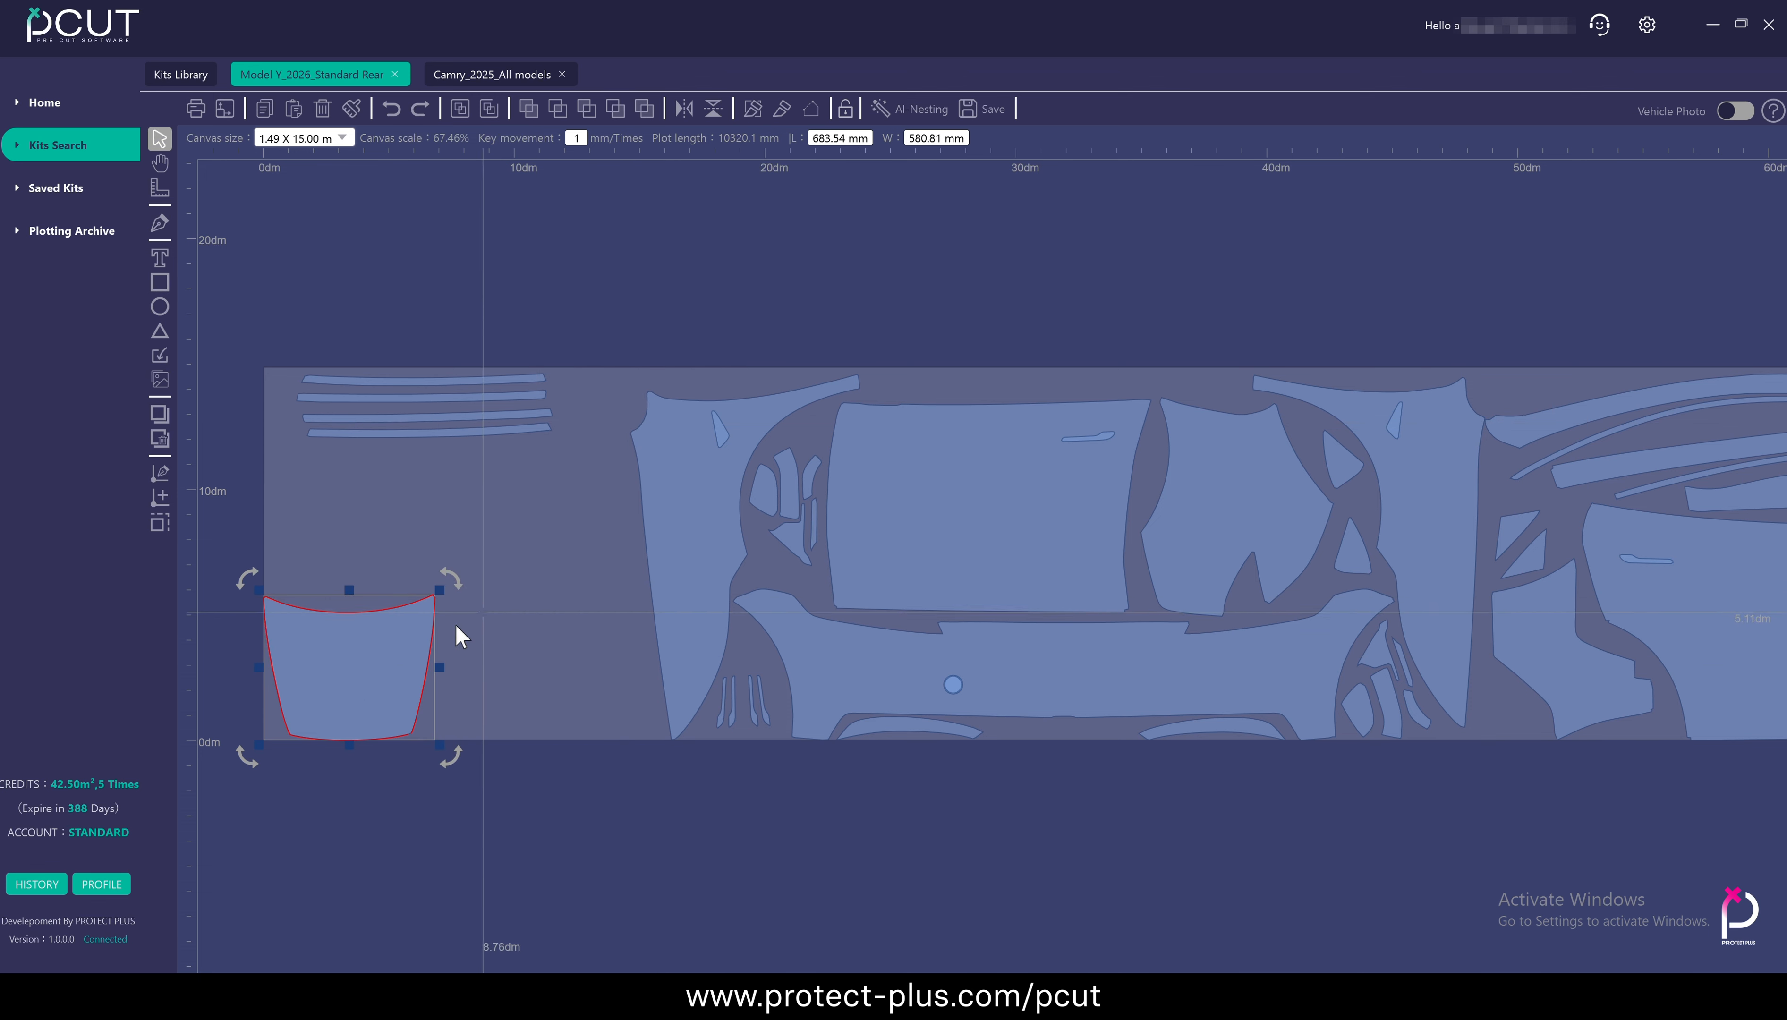
left_click_drag(429, 644, 475, 595)
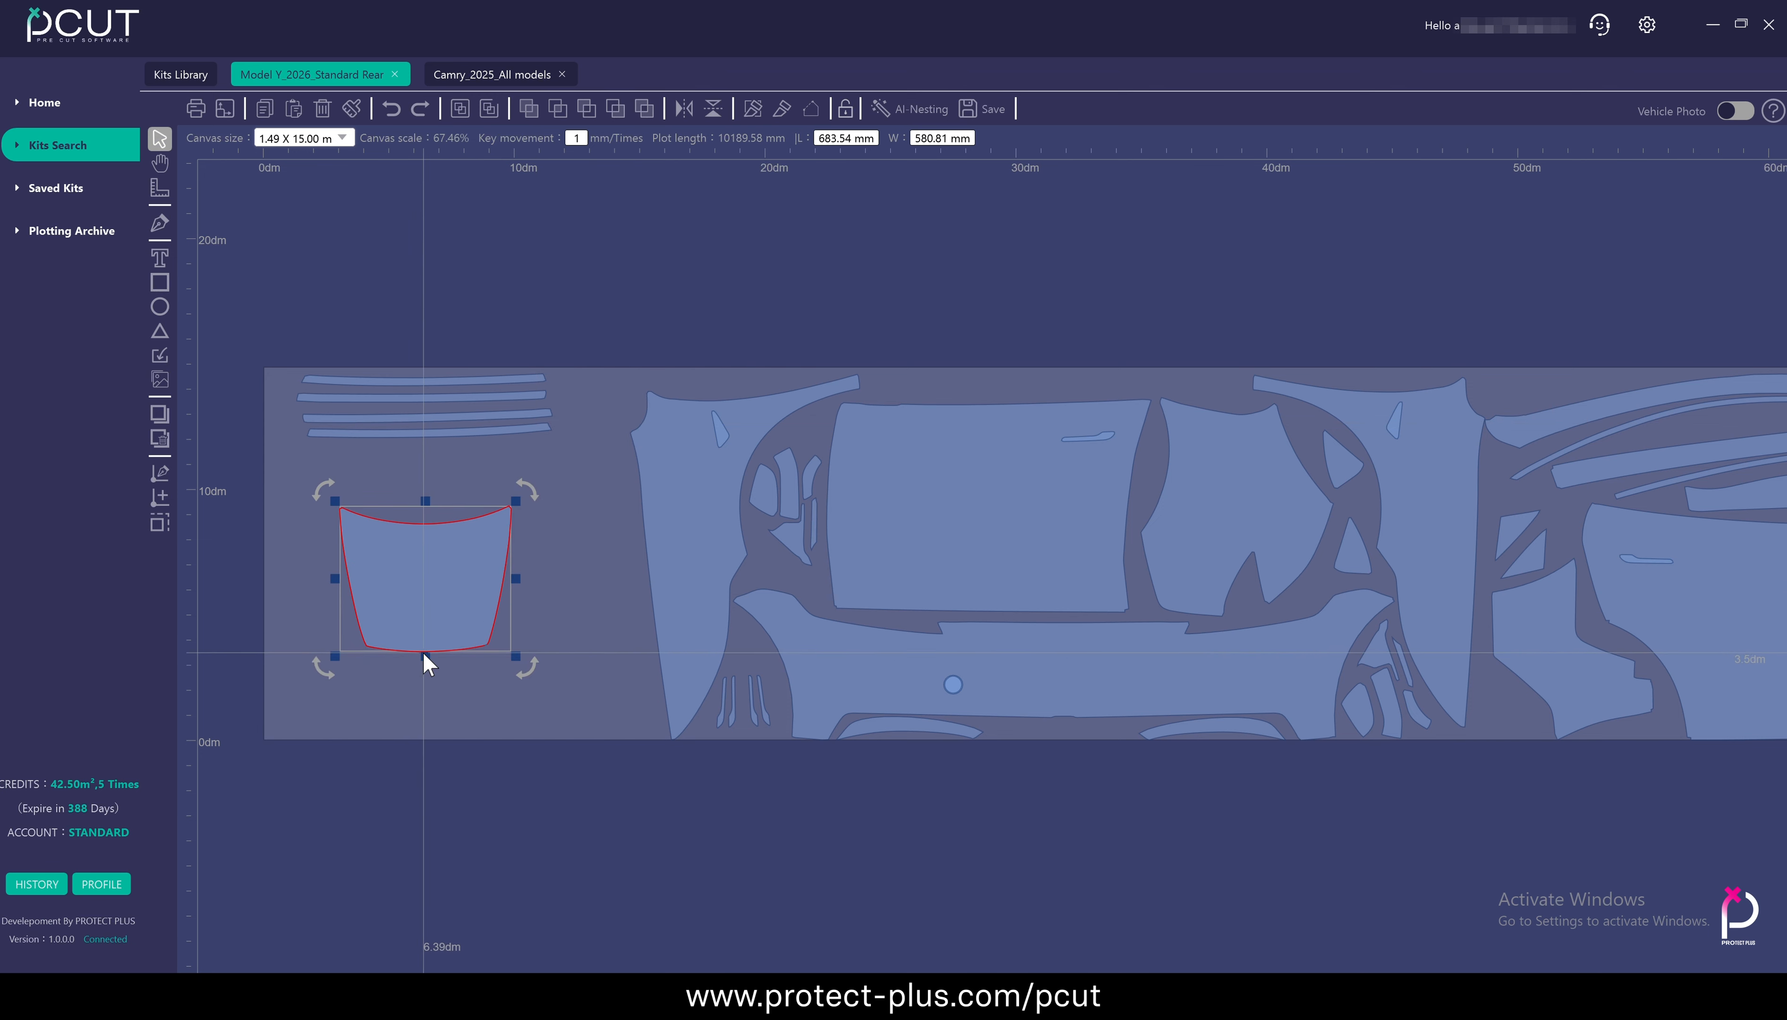
Stretch the hood panel separately on all four sides to about 1165 × 1028 mm
left_click_drag(426, 656, 424, 718)
left_click_drag(516, 610, 578, 610)
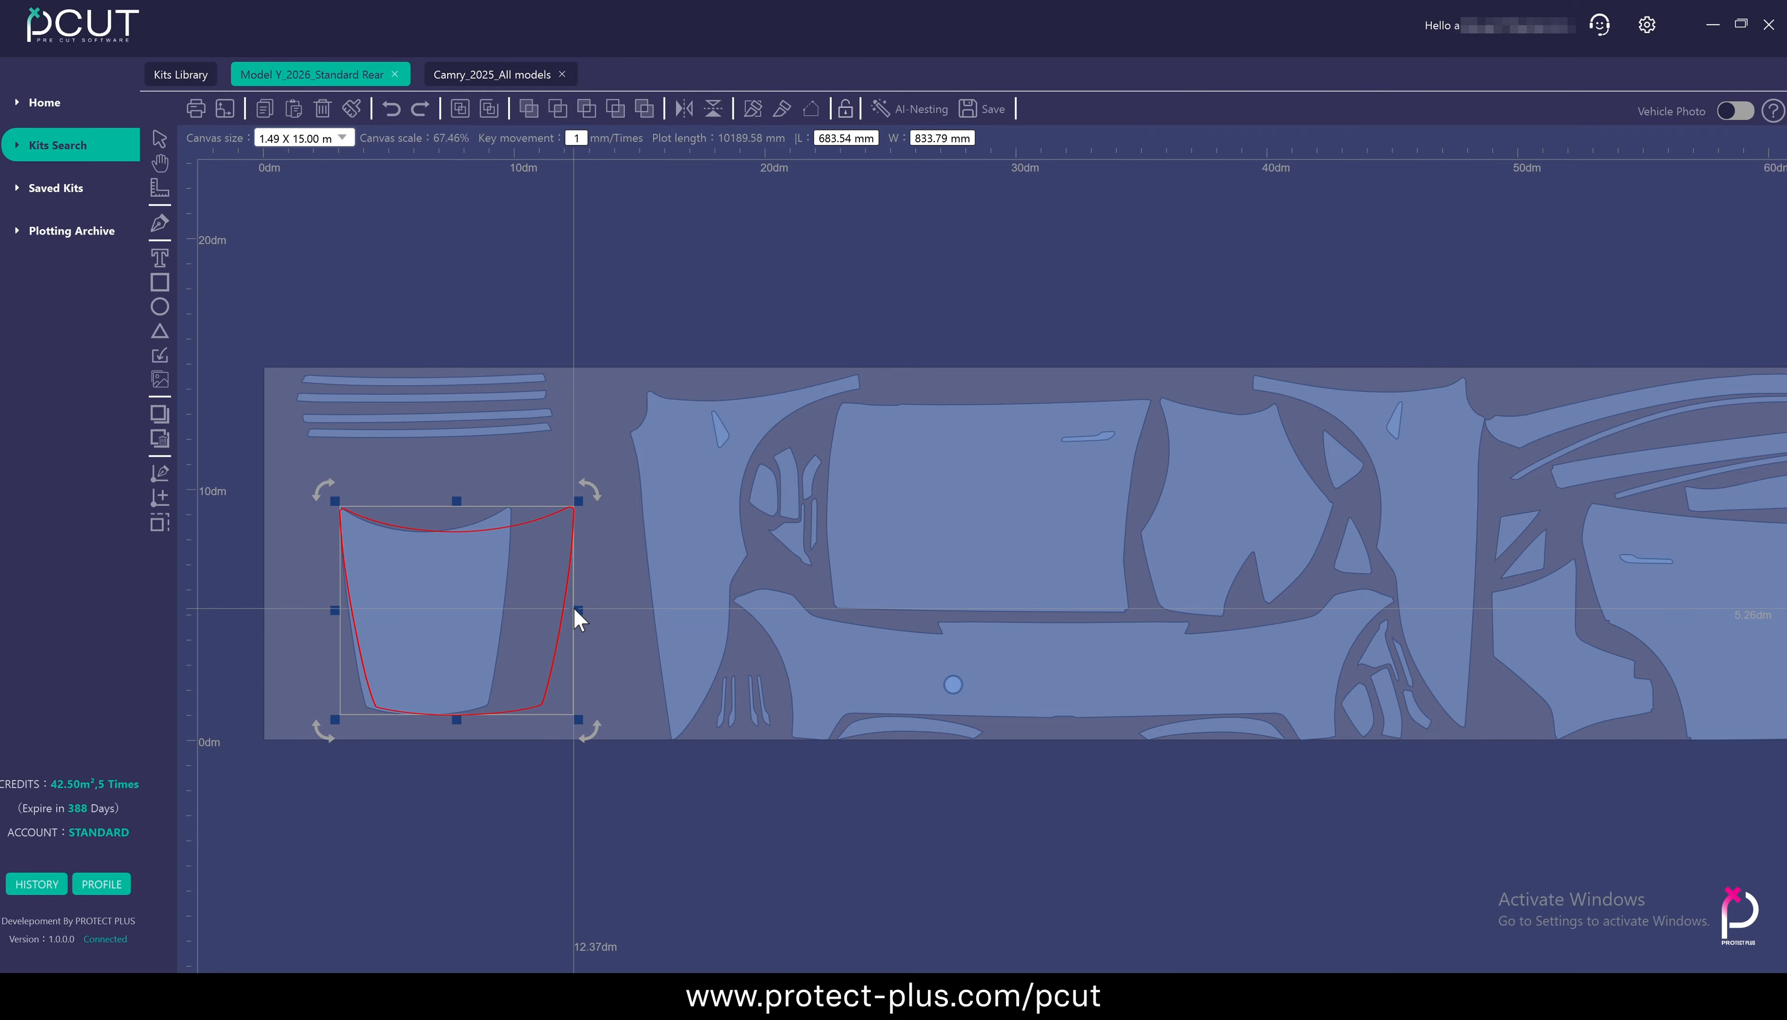
left_click_drag(331, 605, 281, 614)
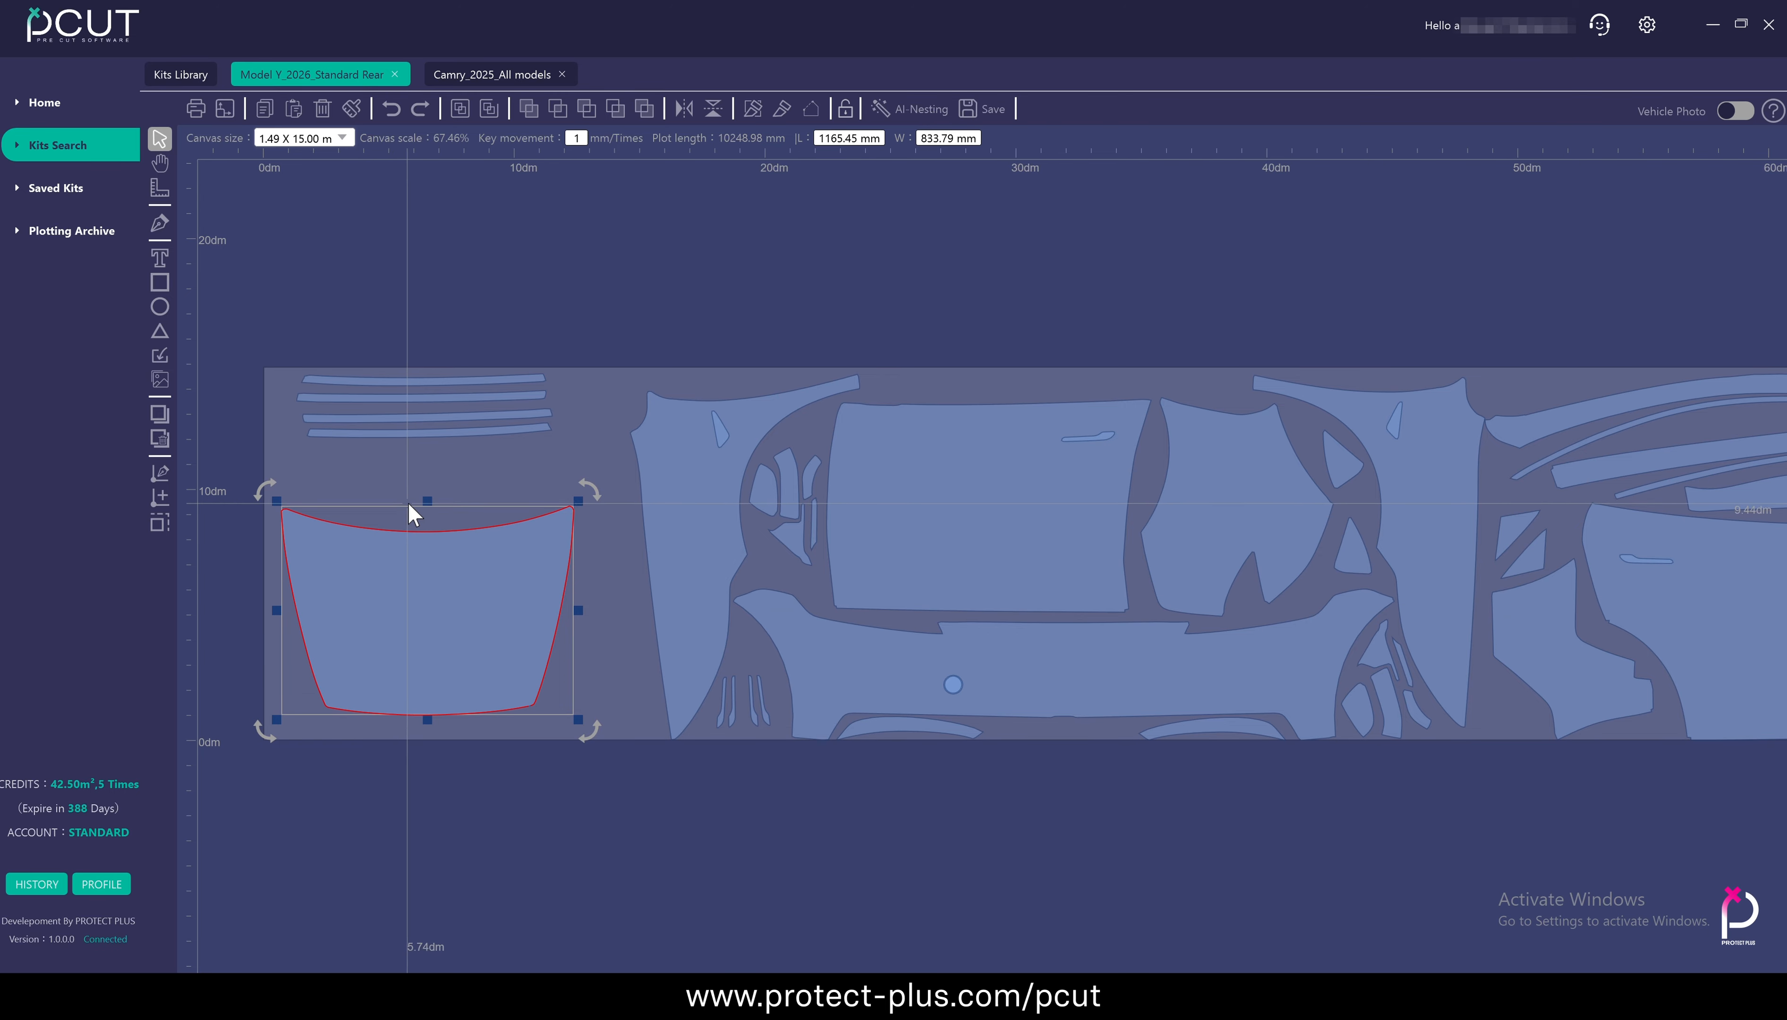
left_click_drag(426, 500, 427, 452)
scroll(461, 552, "down", 5)
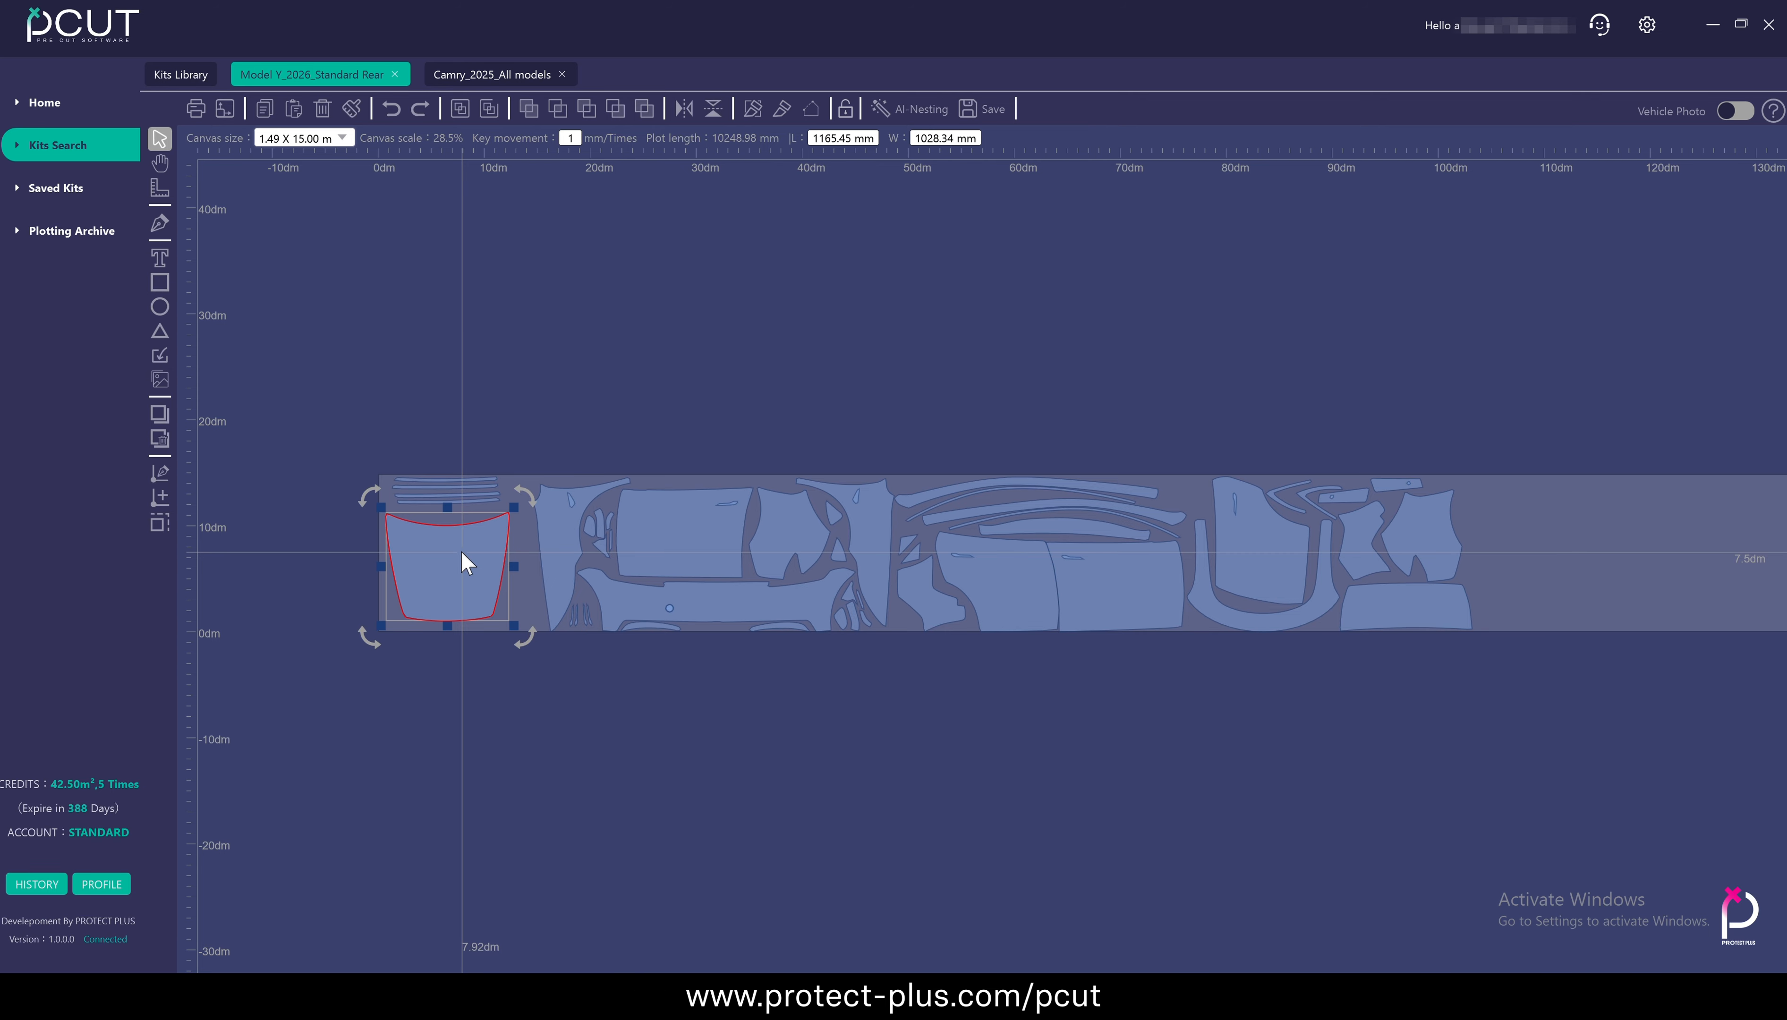
Move the stretched hood panel below the material, and undo the move and all its resizing
left_click_drag(467, 558, 468, 746)
key("ctrl+z")
key("ctrl+z")
key("ctrl+z")
key("ctrl+z")
key("ctrl+z")
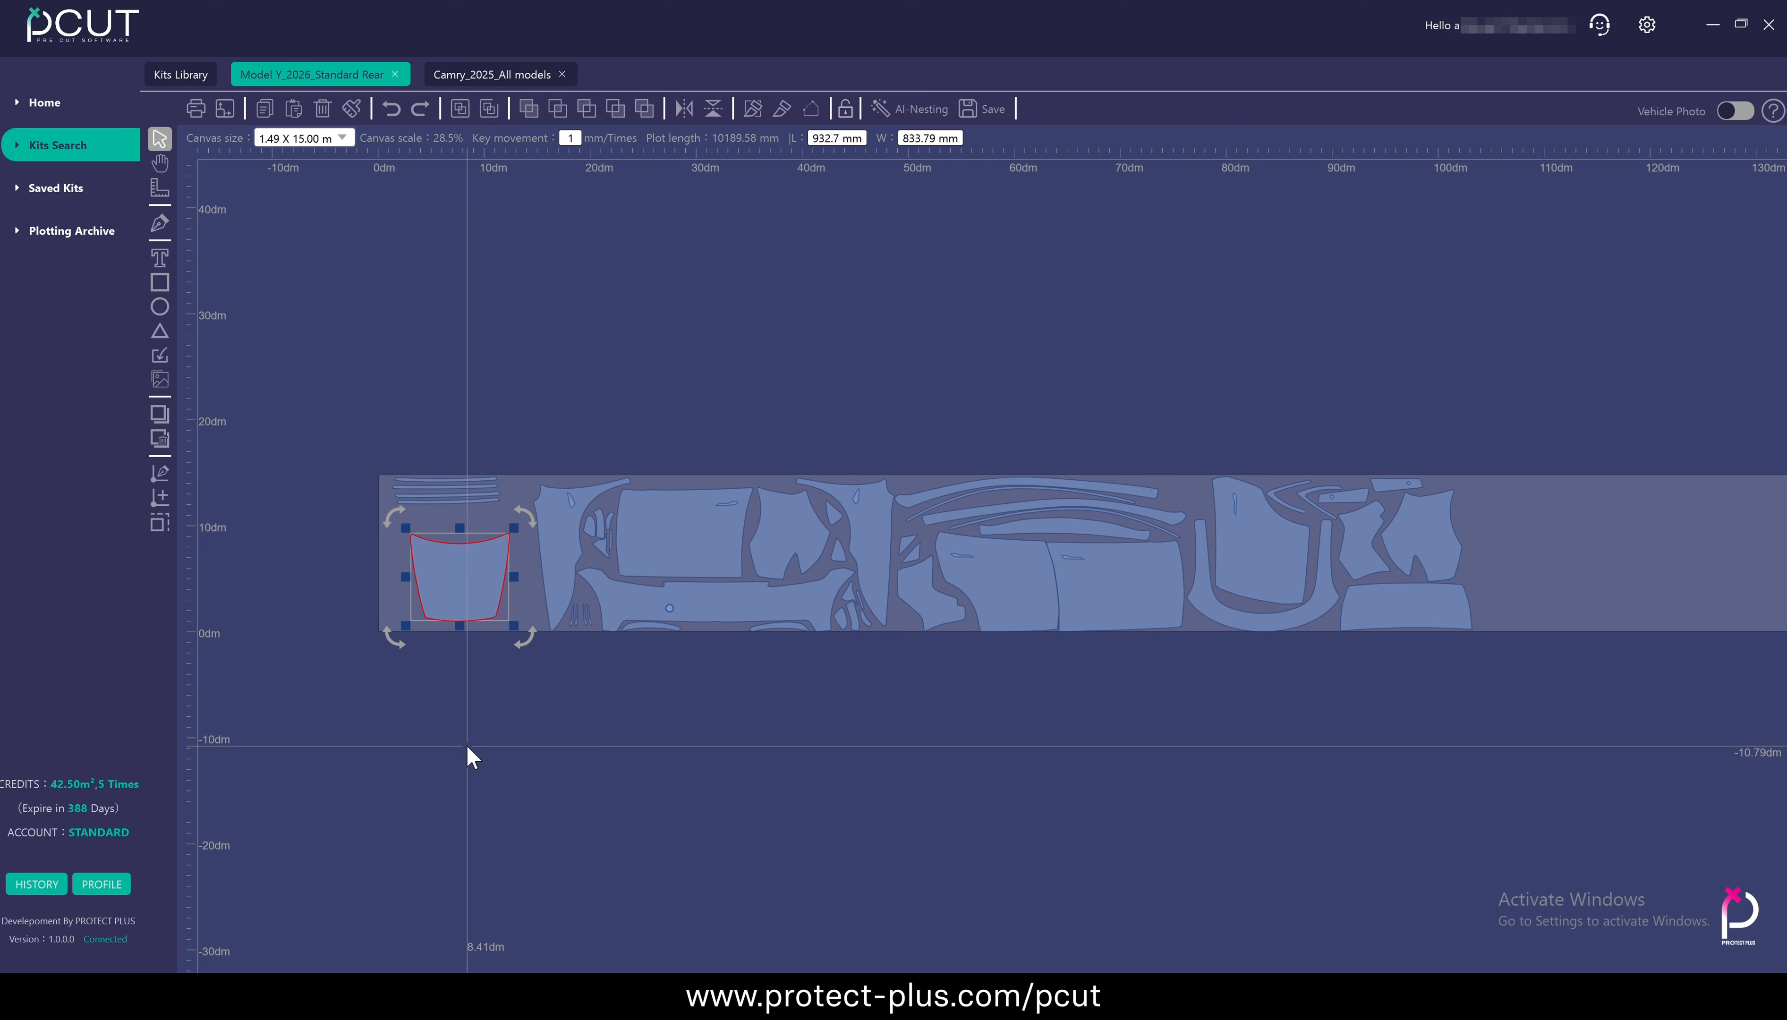
left_click(526, 328)
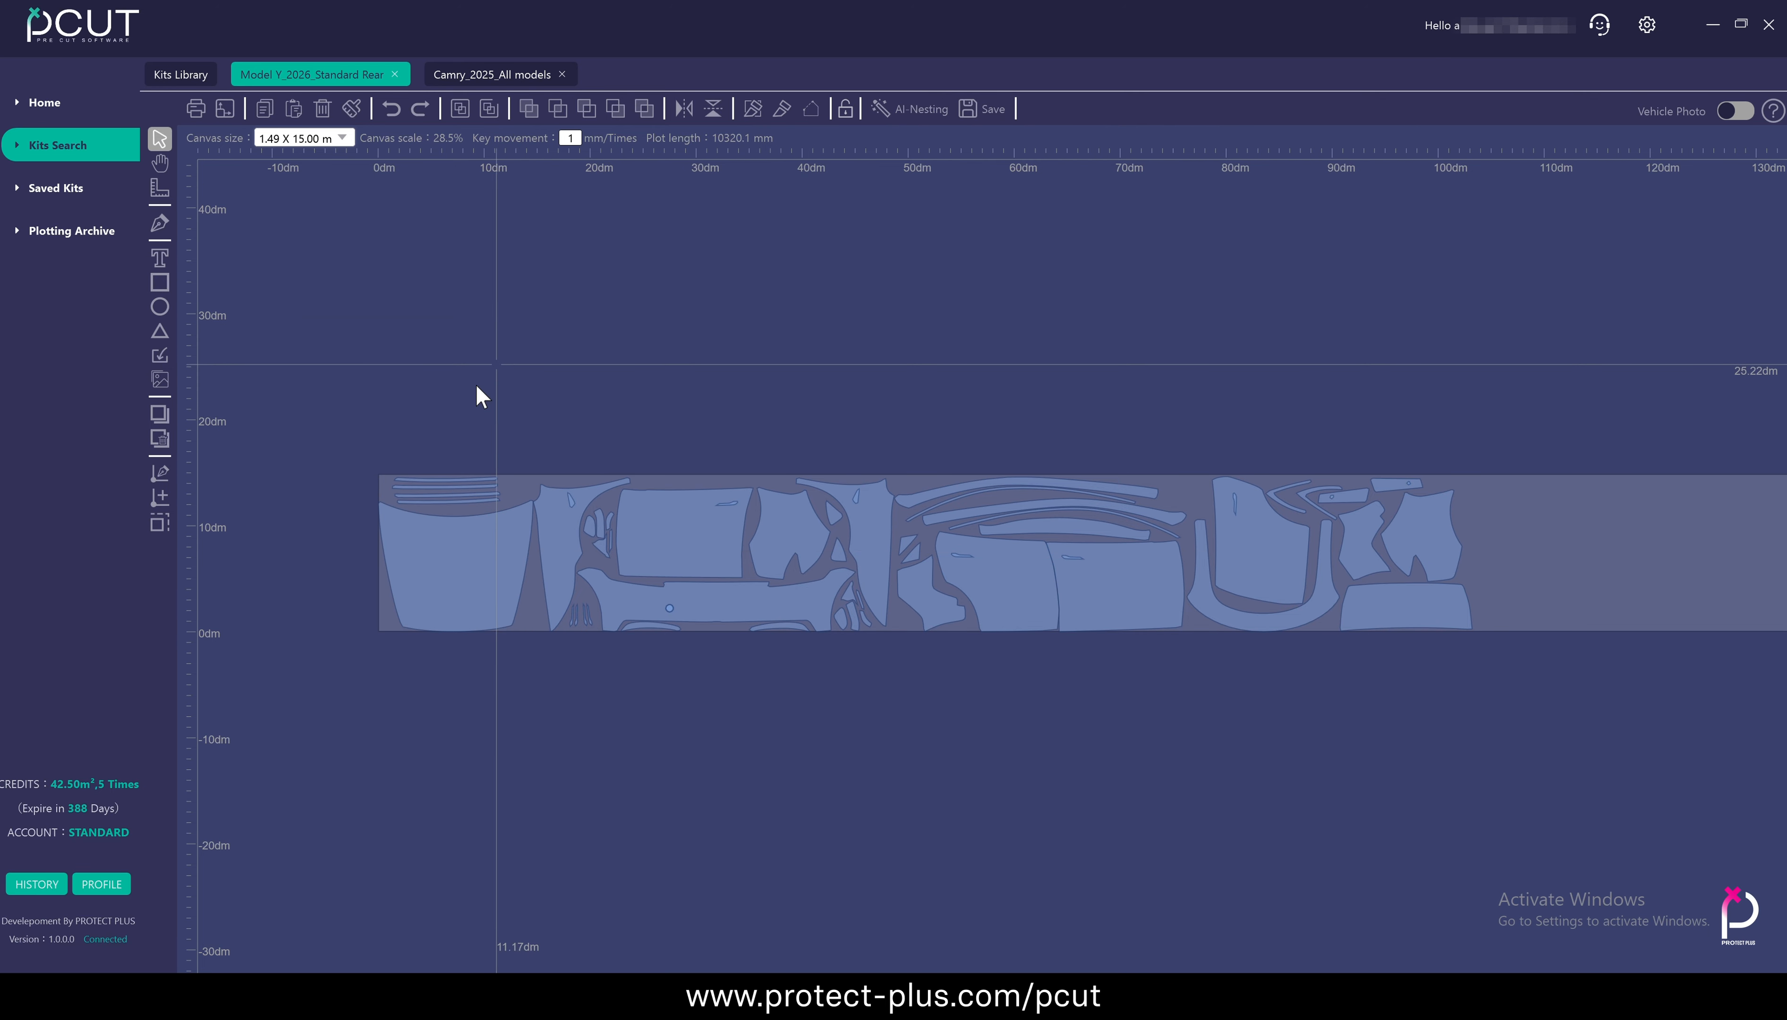
Lock panel resizing again and select the hood panel at the start of the layout
scroll(465, 397, "up", 2)
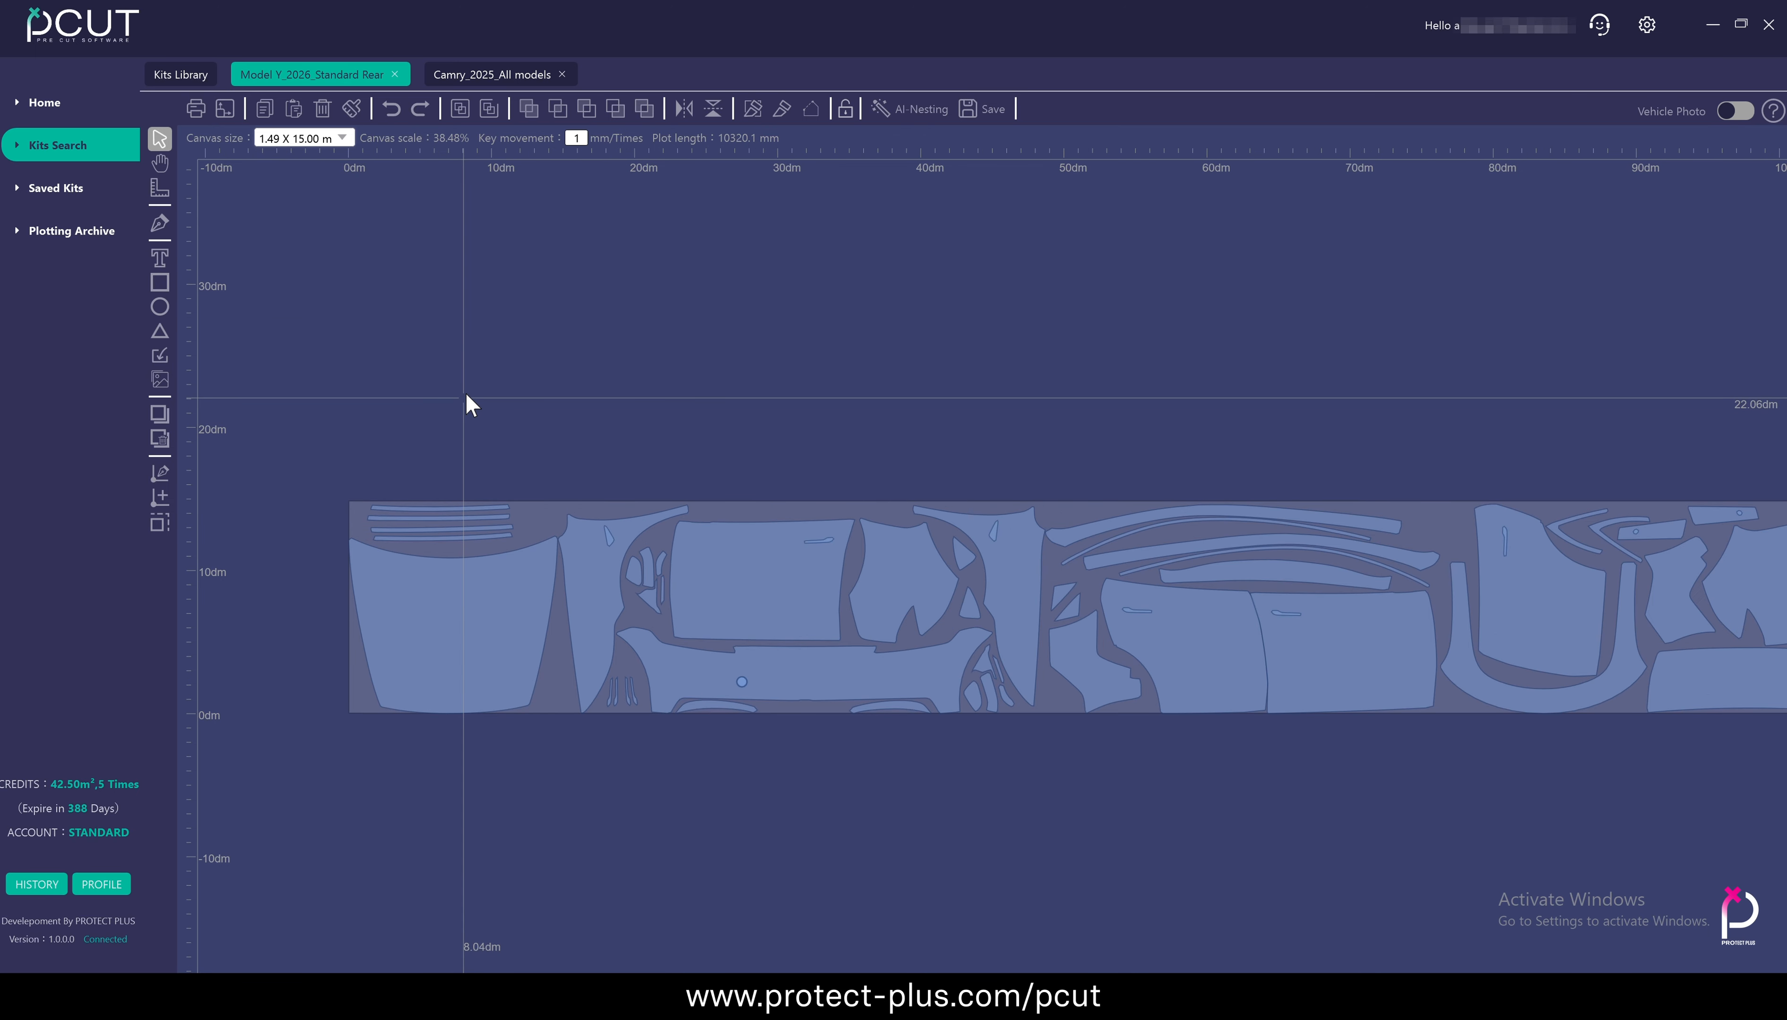
left_click(850, 109)
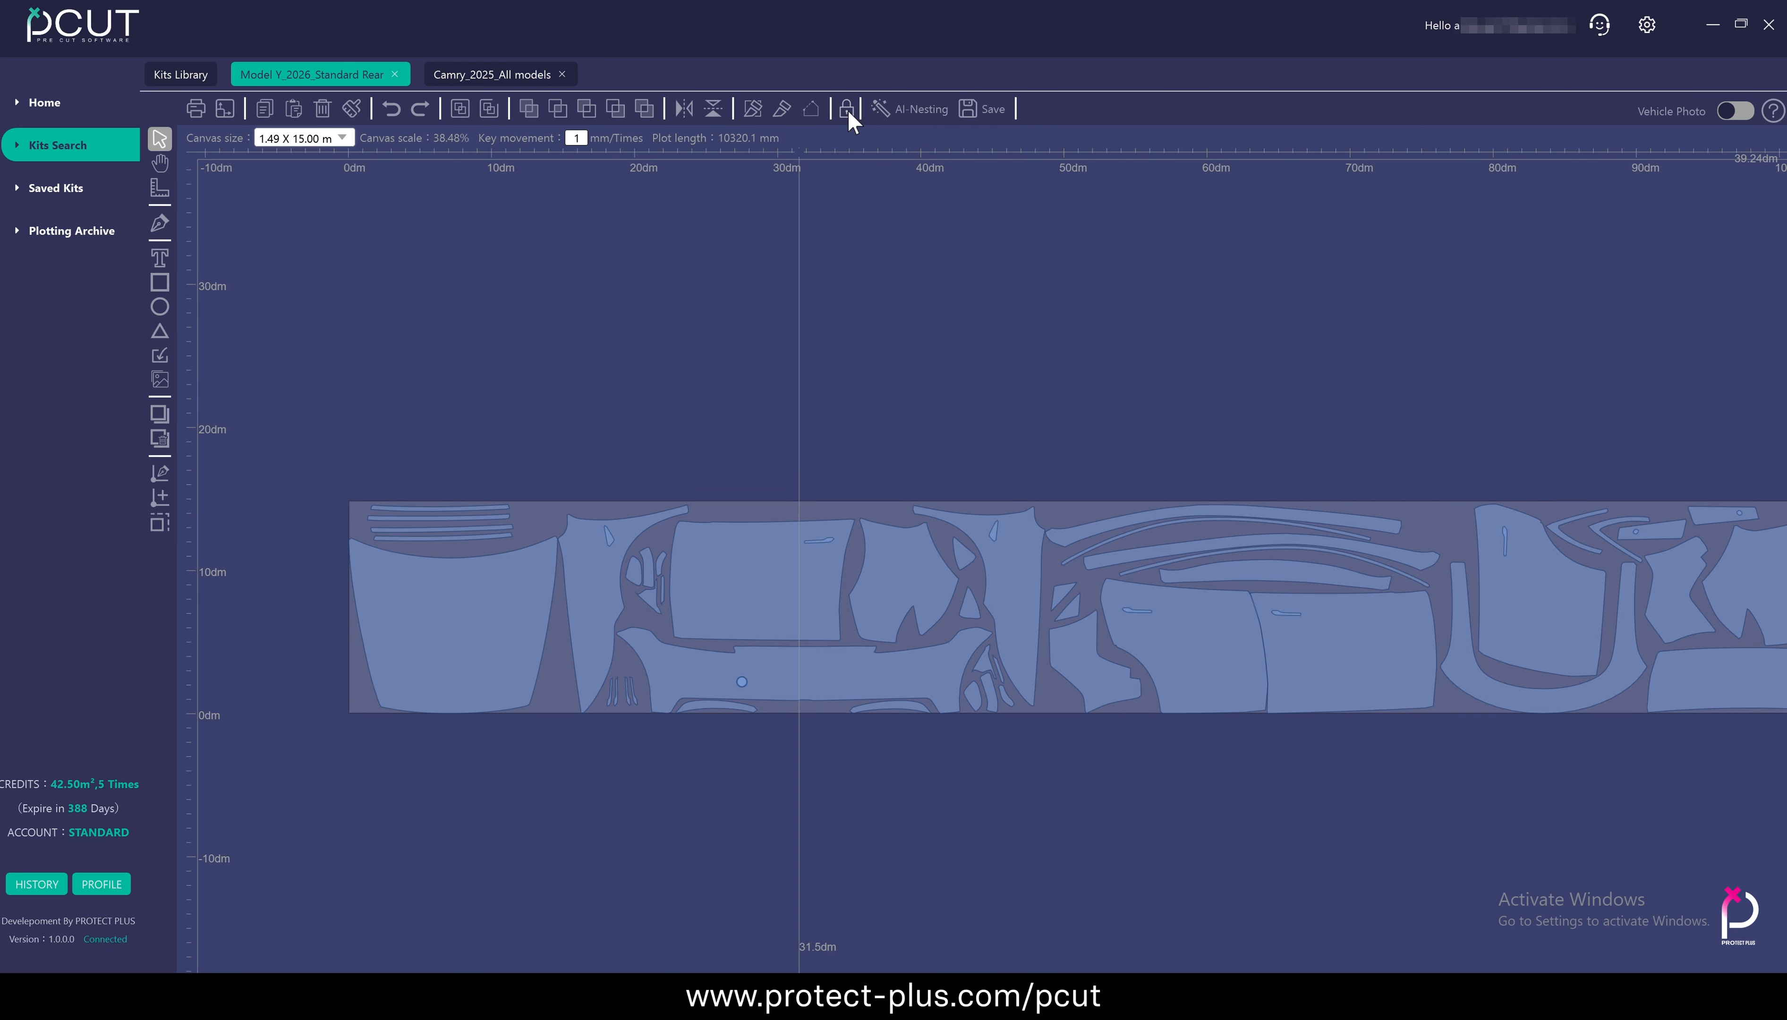
left_click(442, 612)
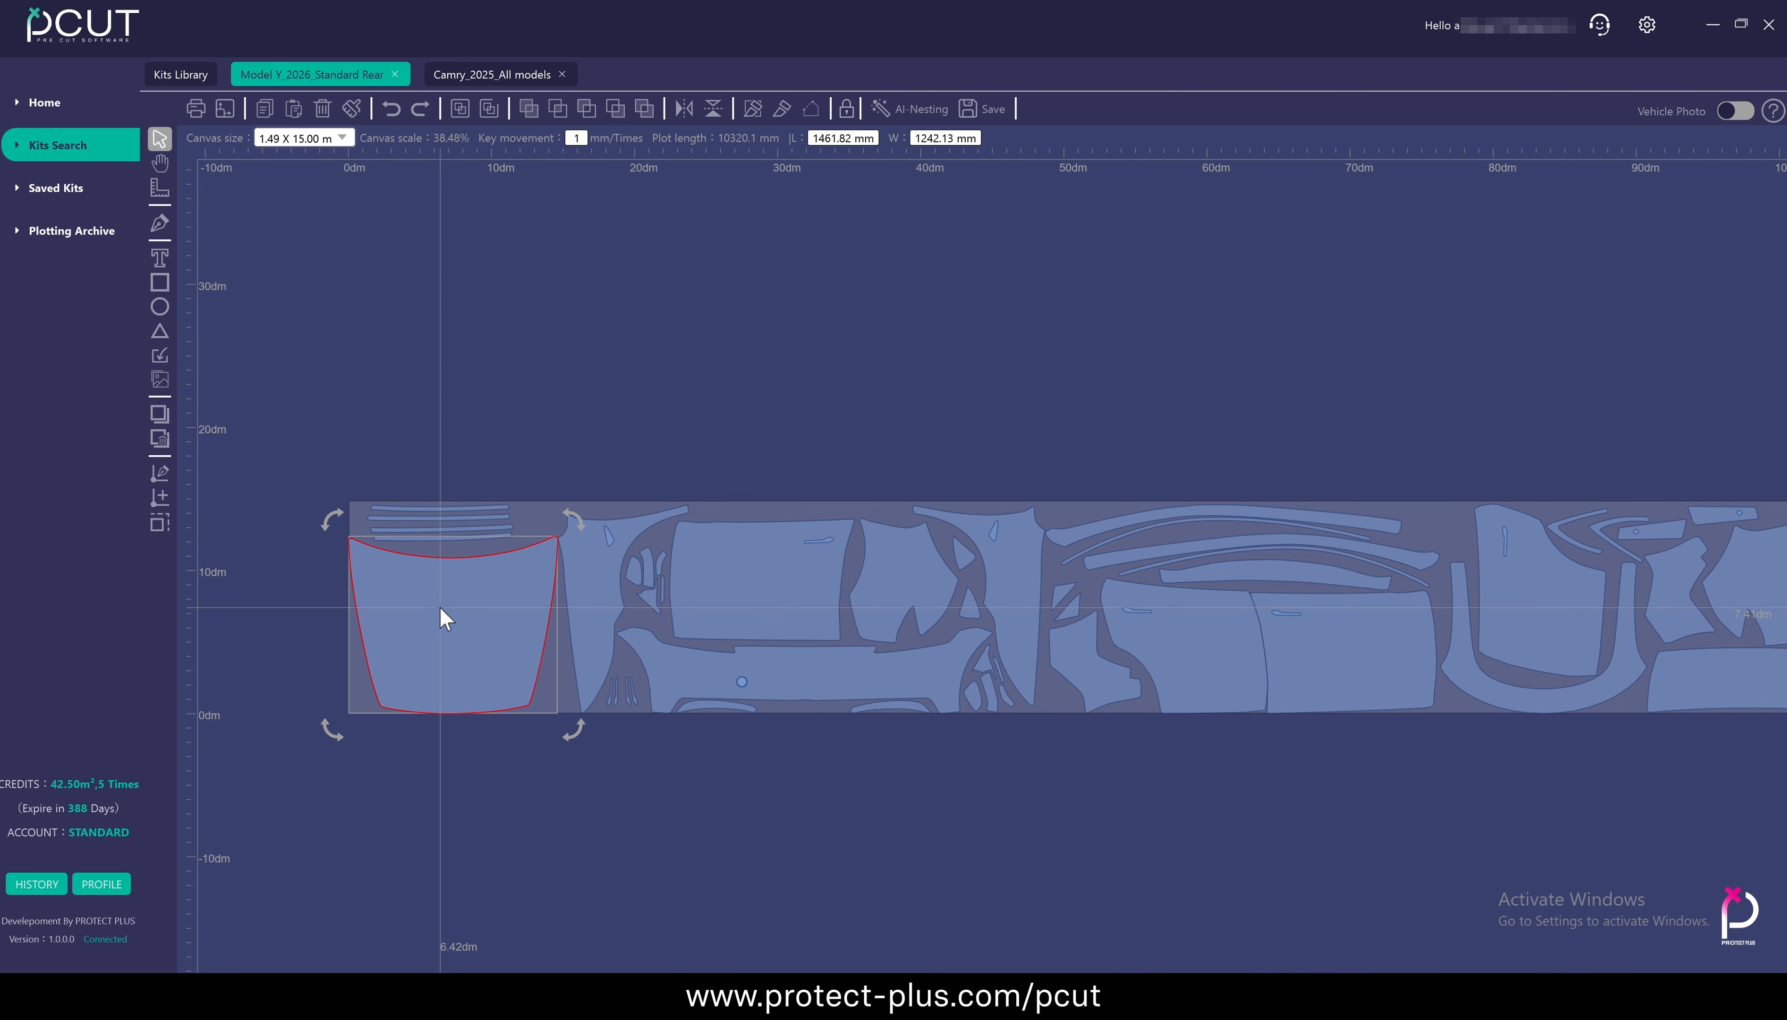
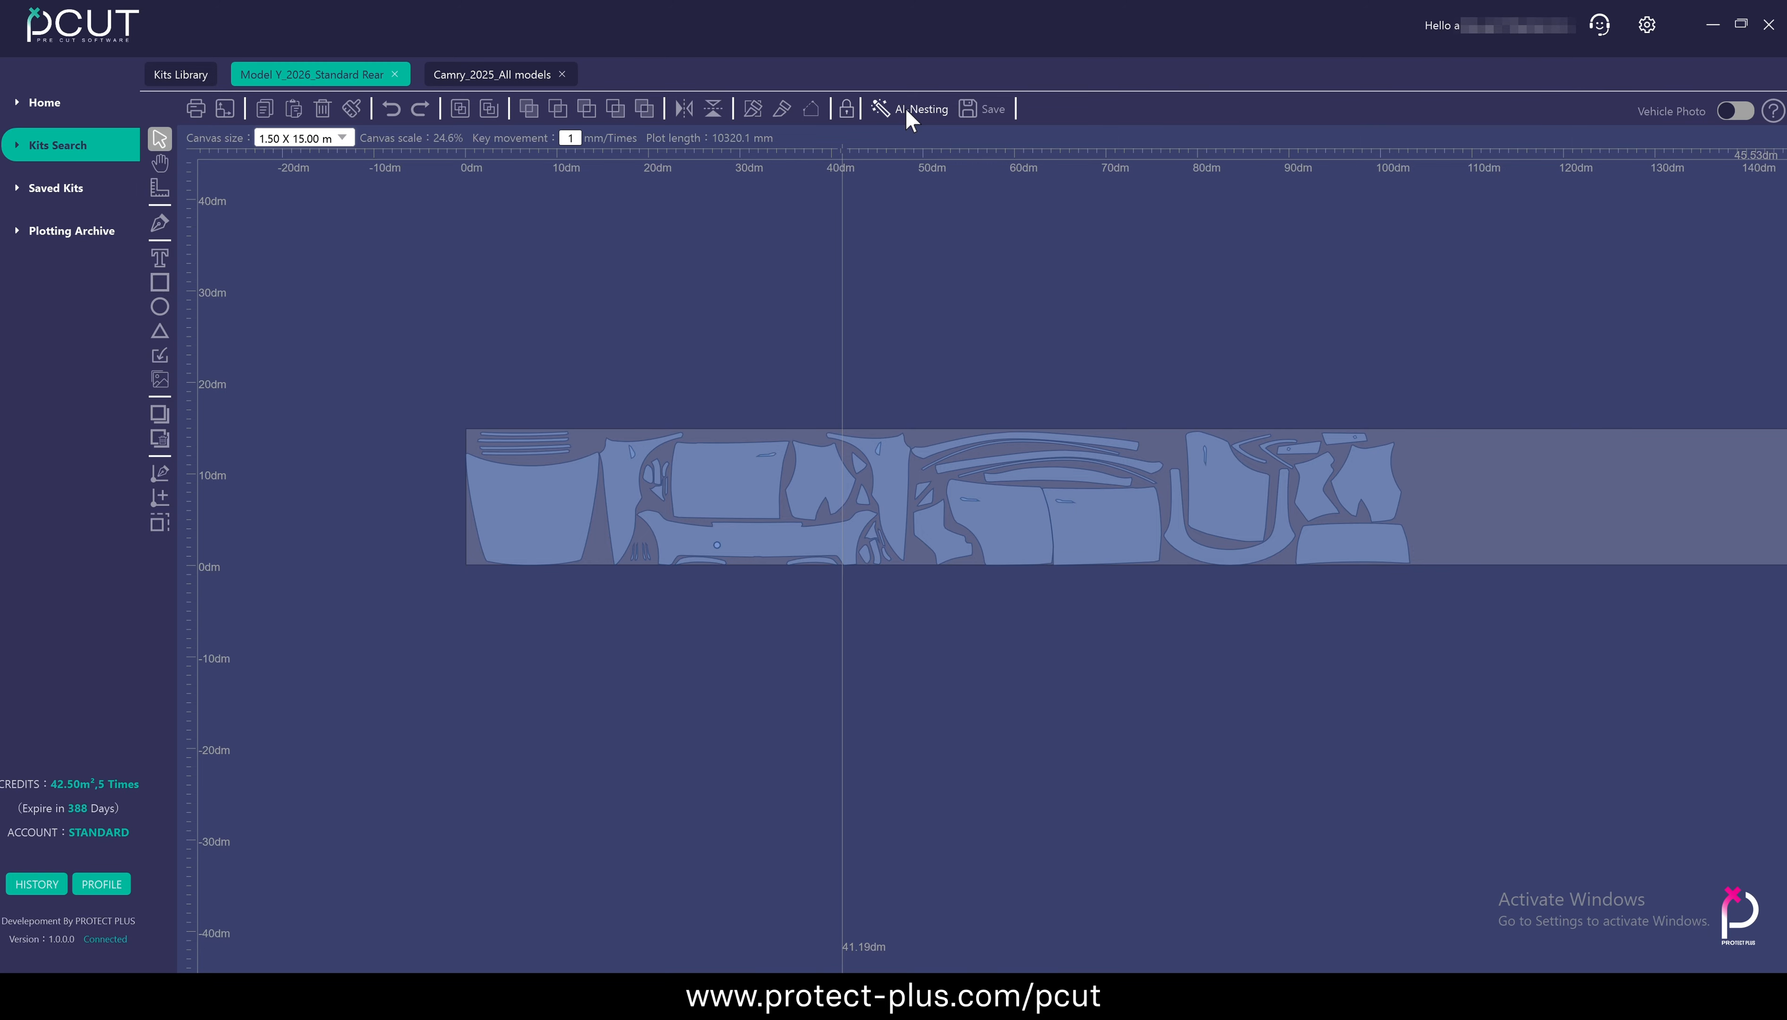
Set up AI nesting for the Tesla layout with a width of 1490 mm and the 15m Roll segment
left_click(906, 110)
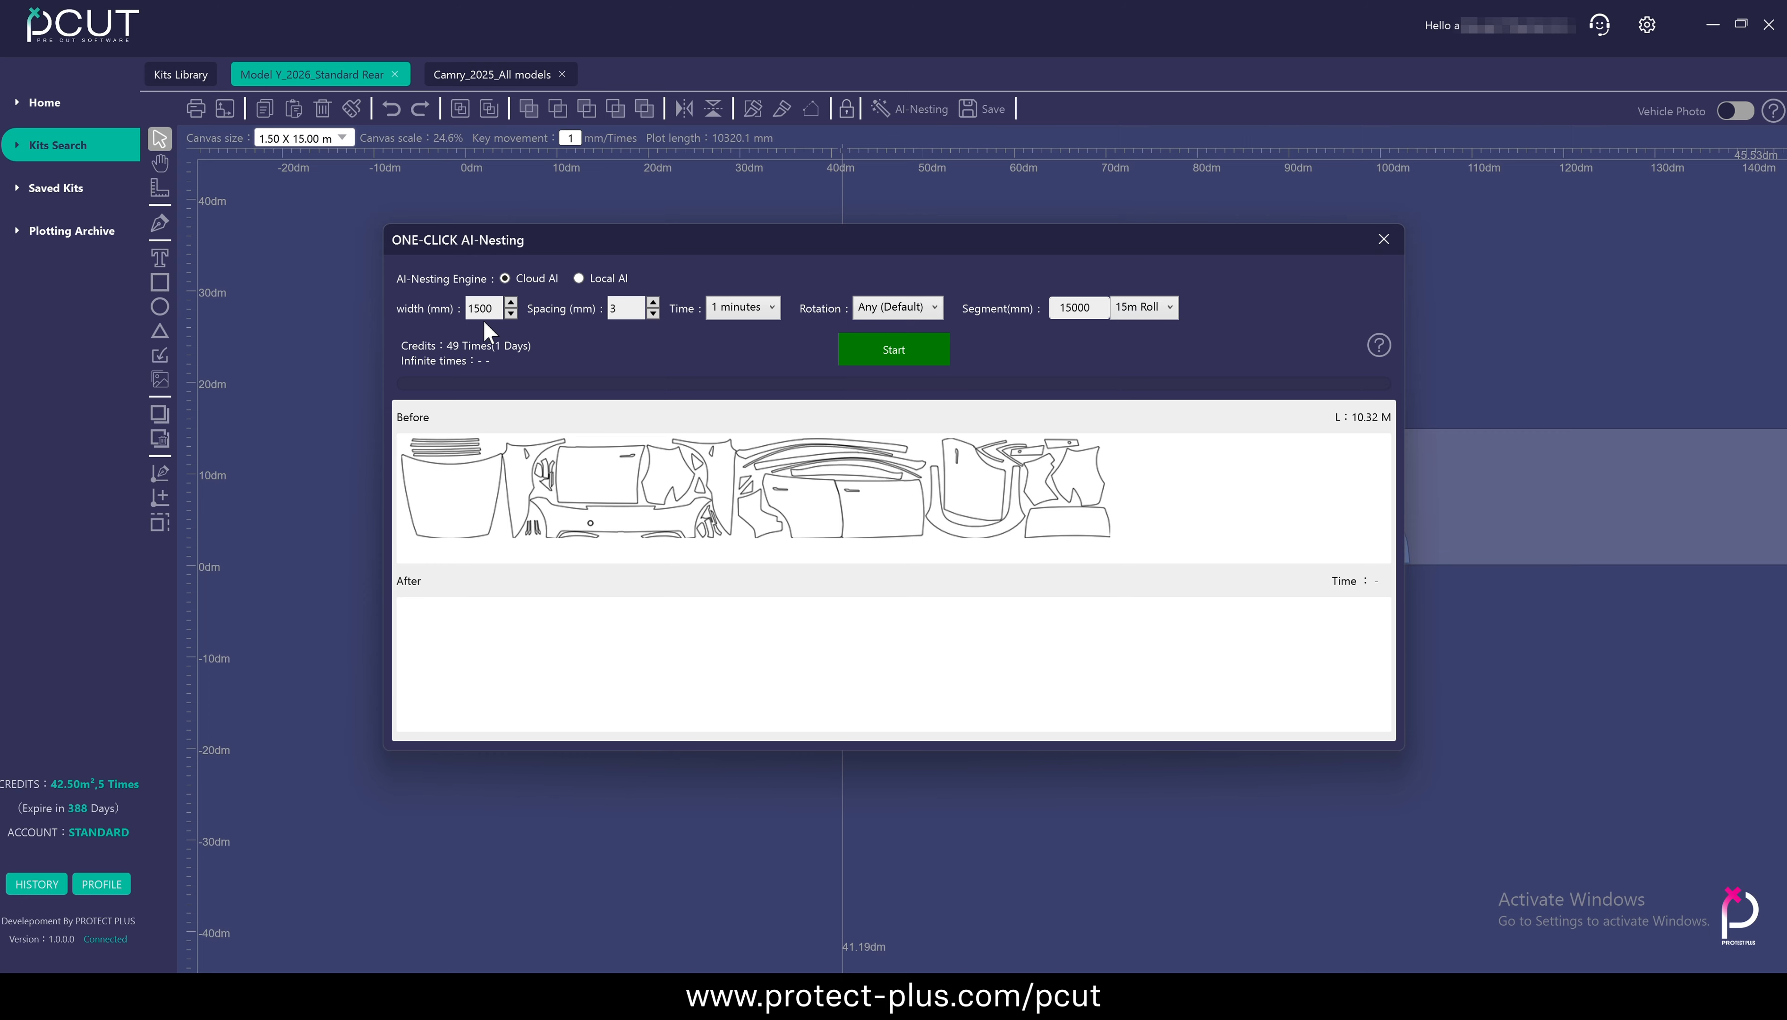
left_click(510, 313)
left_click(510, 313)
left_click(1160, 314)
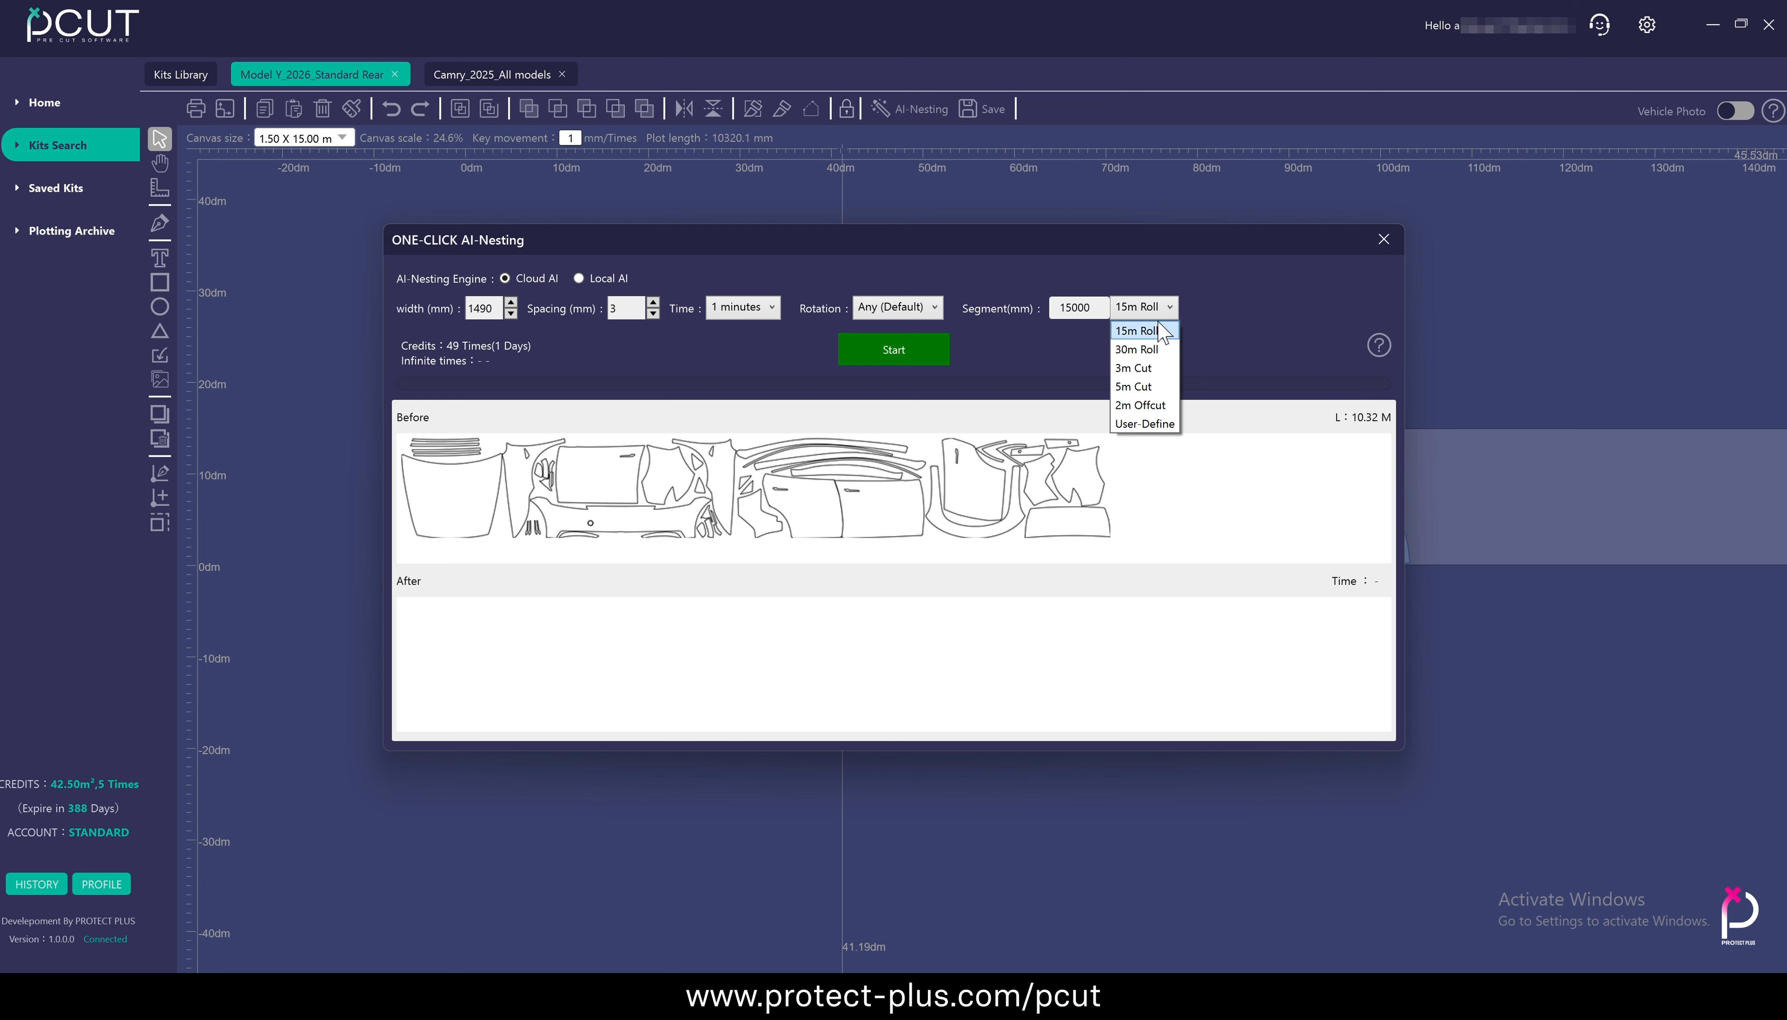
left_click(1170, 313)
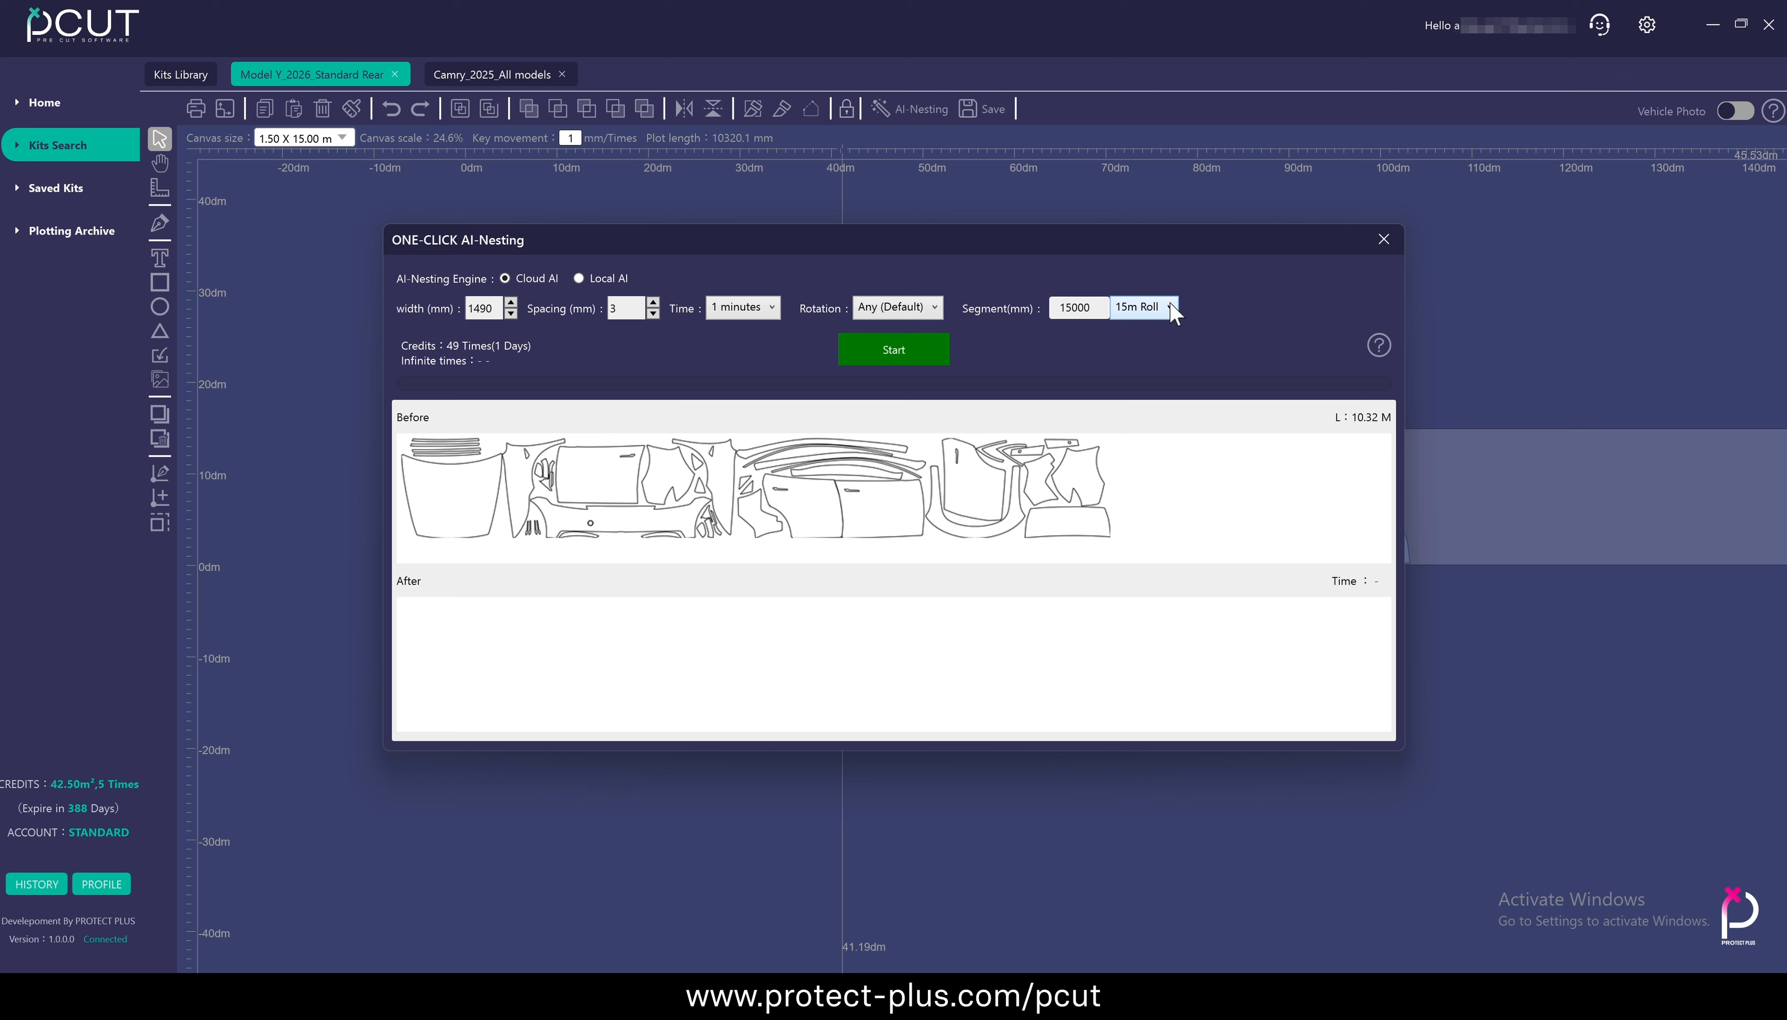
Run the Cloud AI nesting and add the nested layout to the canvas
left_click(902, 354)
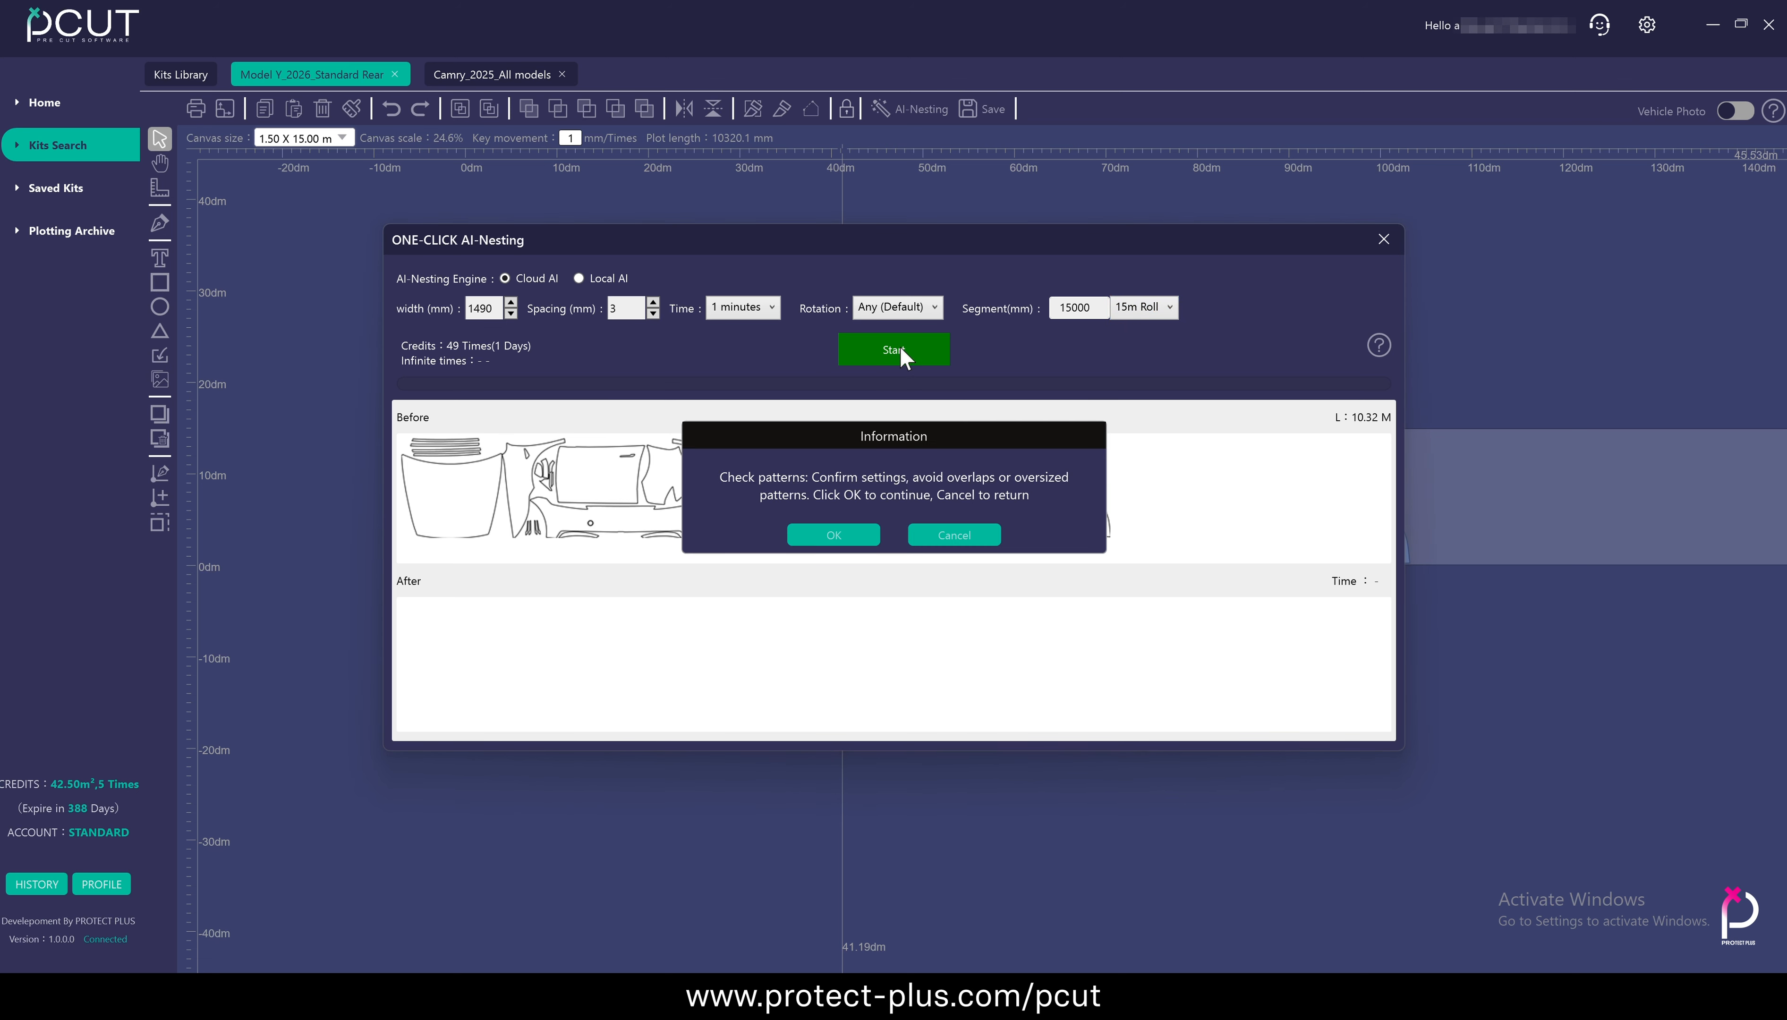
left_click(836, 536)
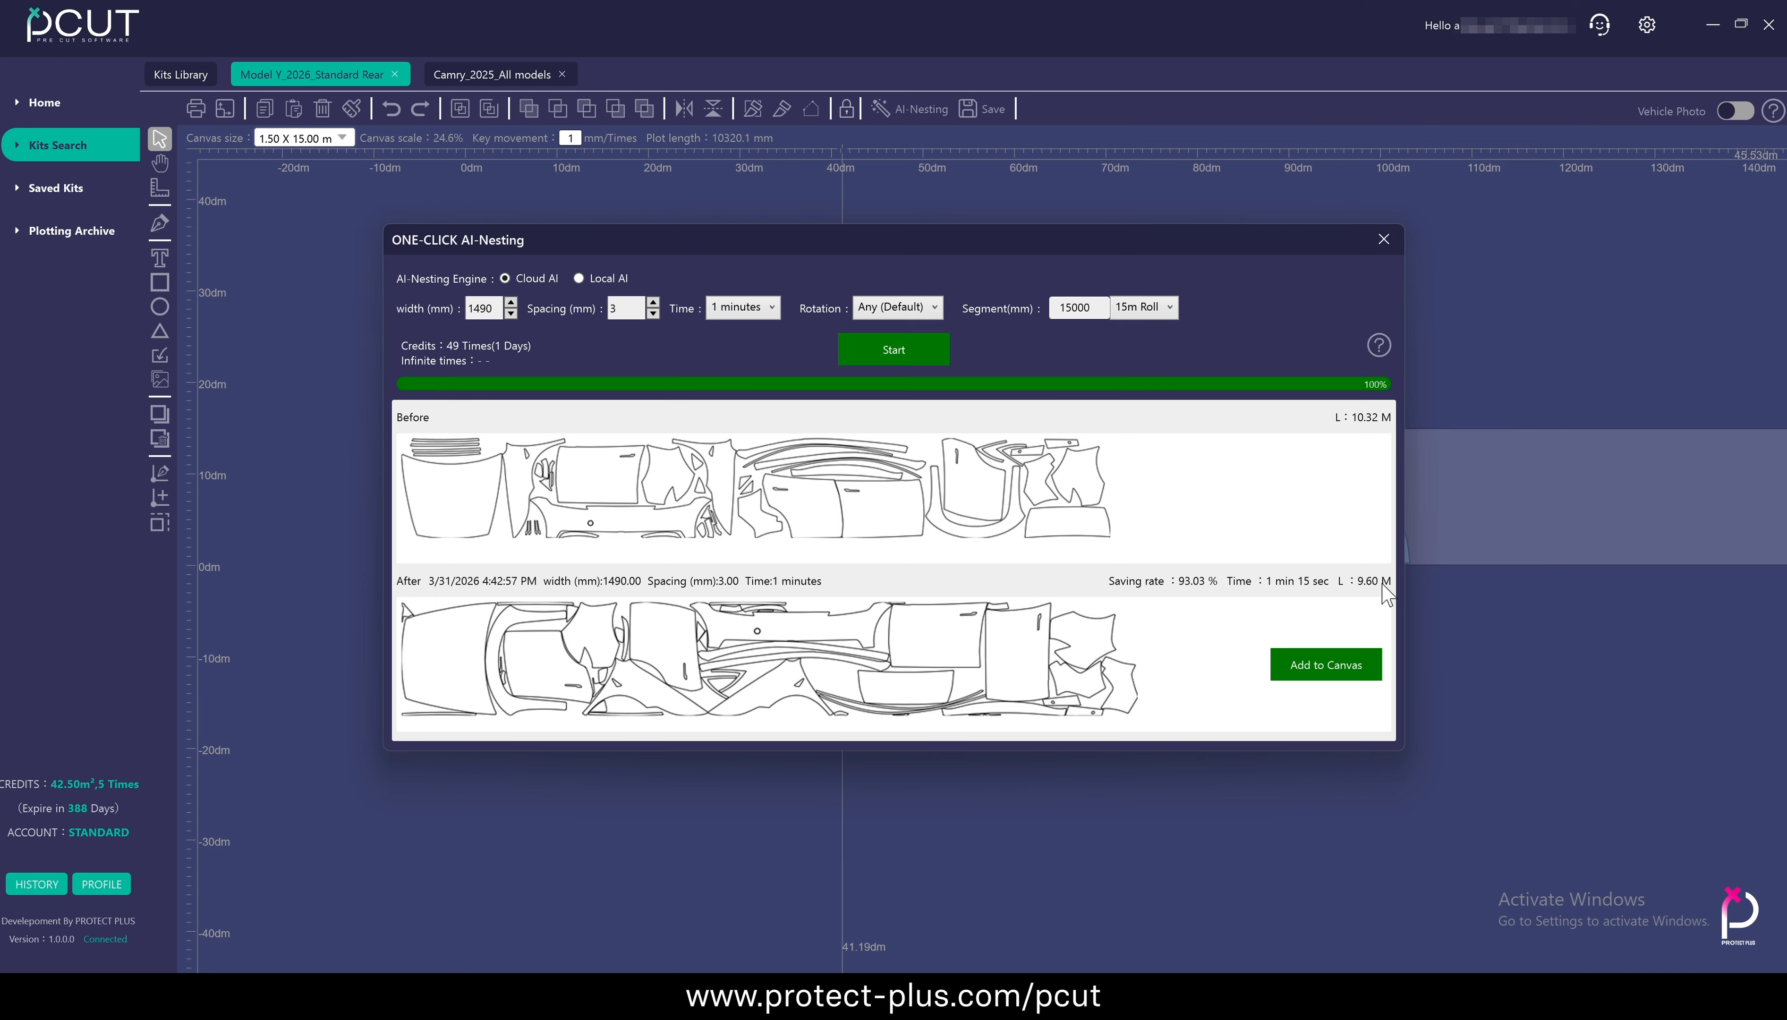
left_click(1358, 672)
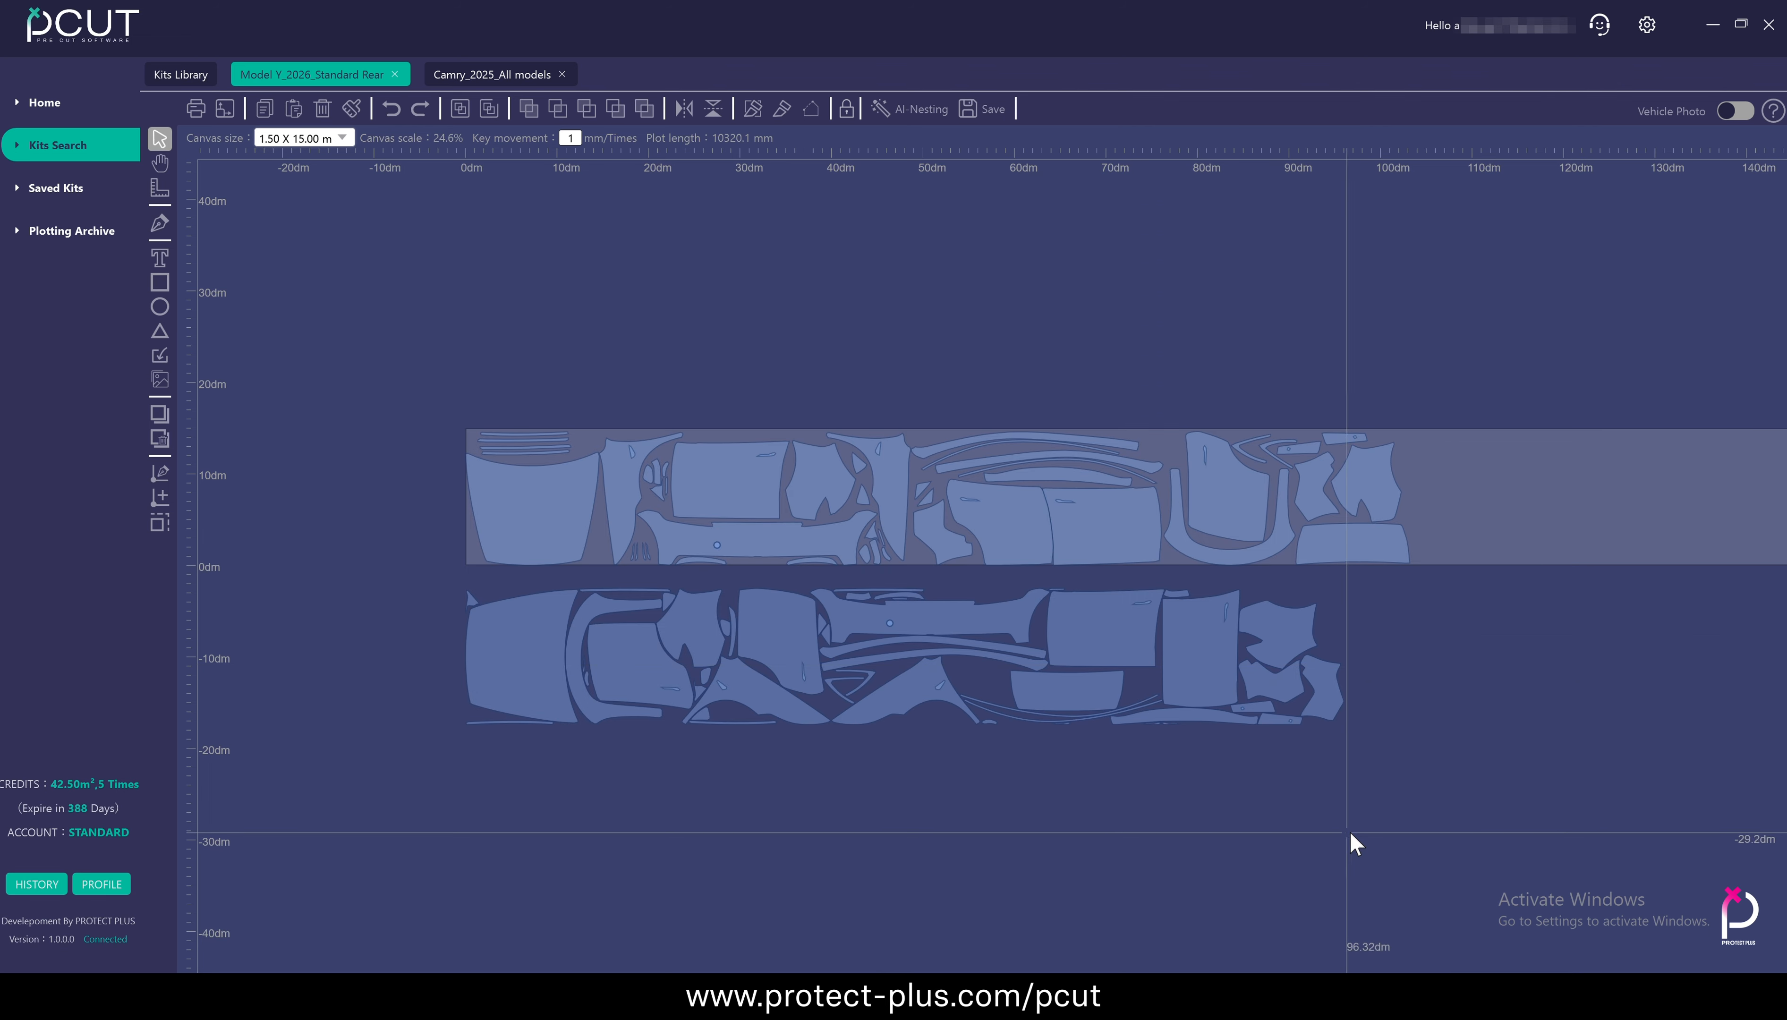
Move the original layout above the material and the AI-nested layout onto the material
left_click(1268, 531)
left_click_drag(1139, 531, 1139, 353)
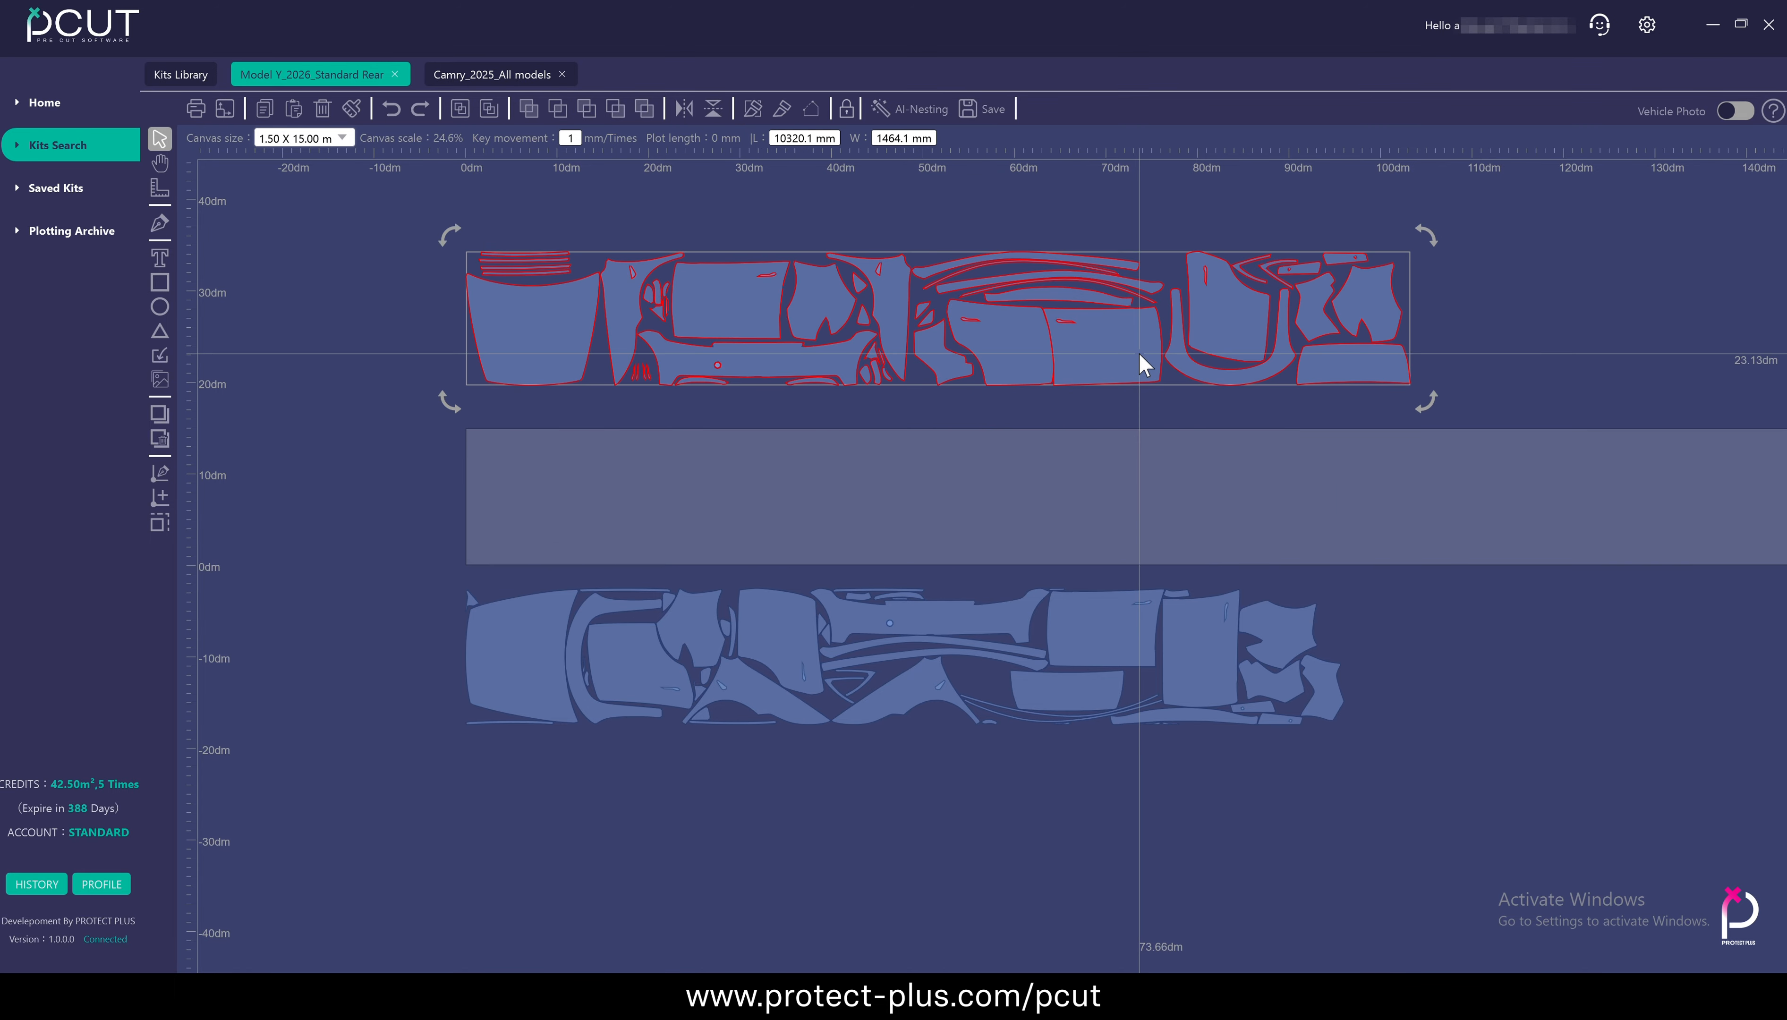
left_click(1143, 653)
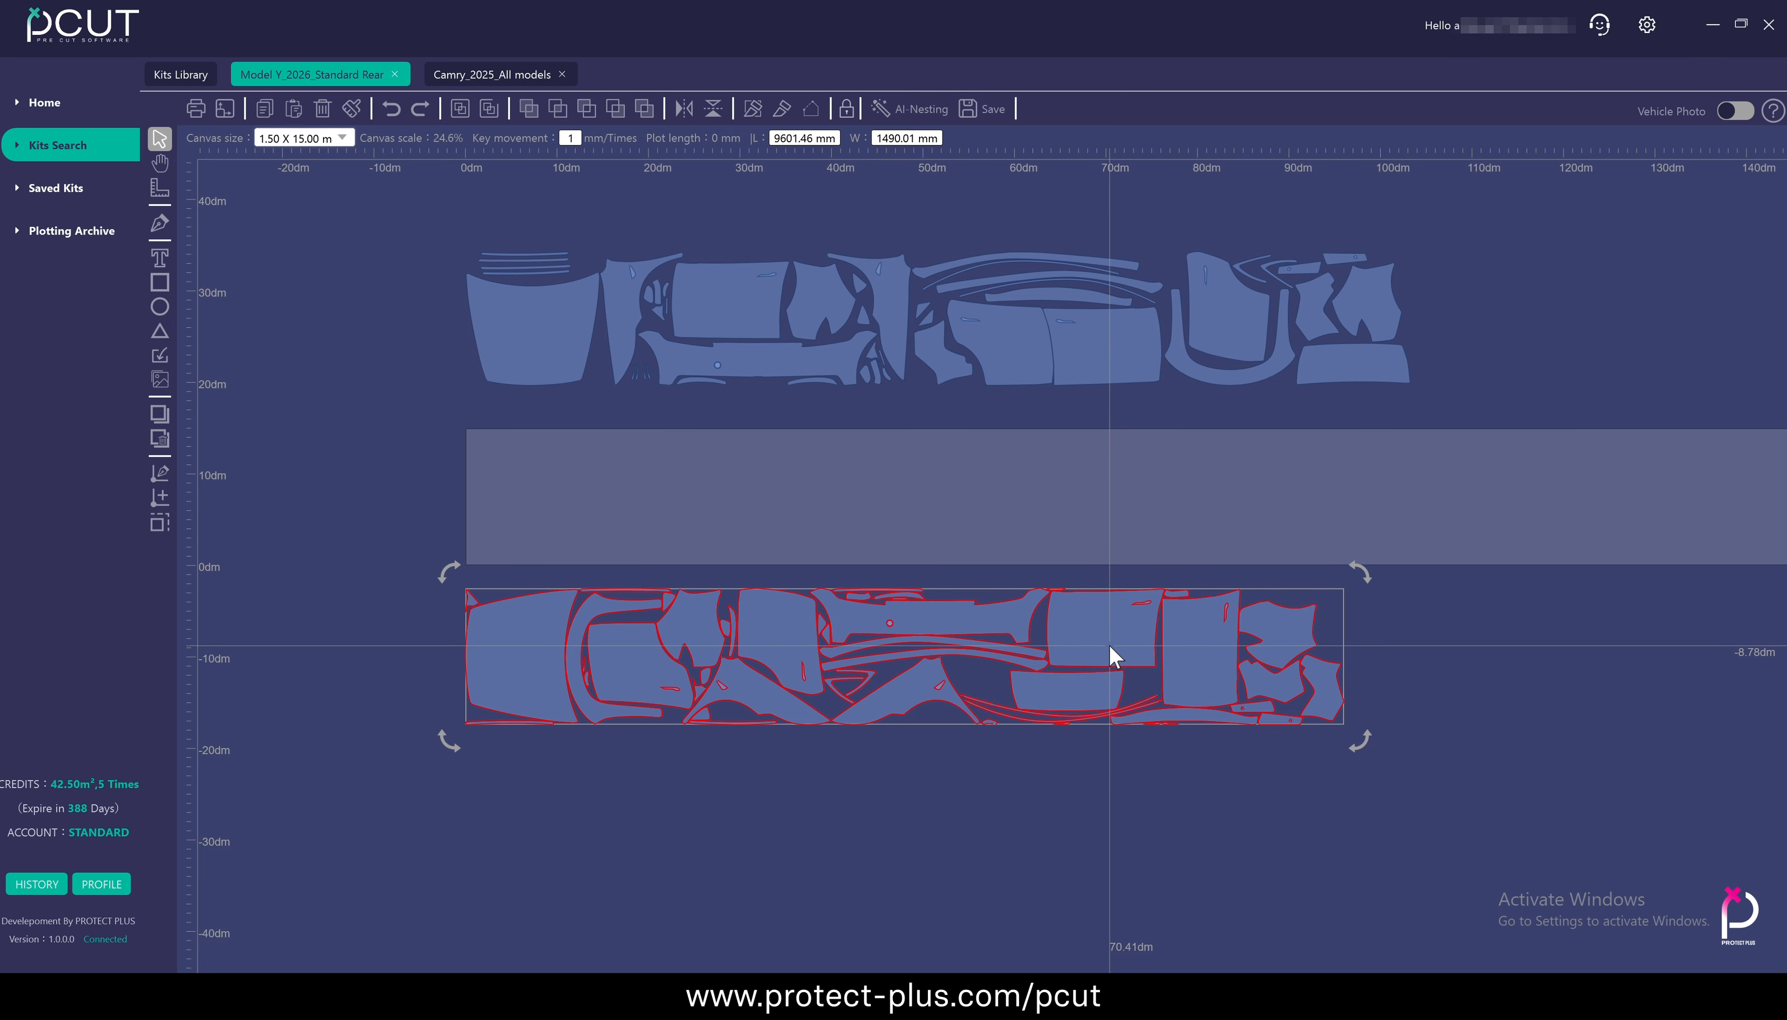
left_click_drag(1117, 646, 1125, 486)
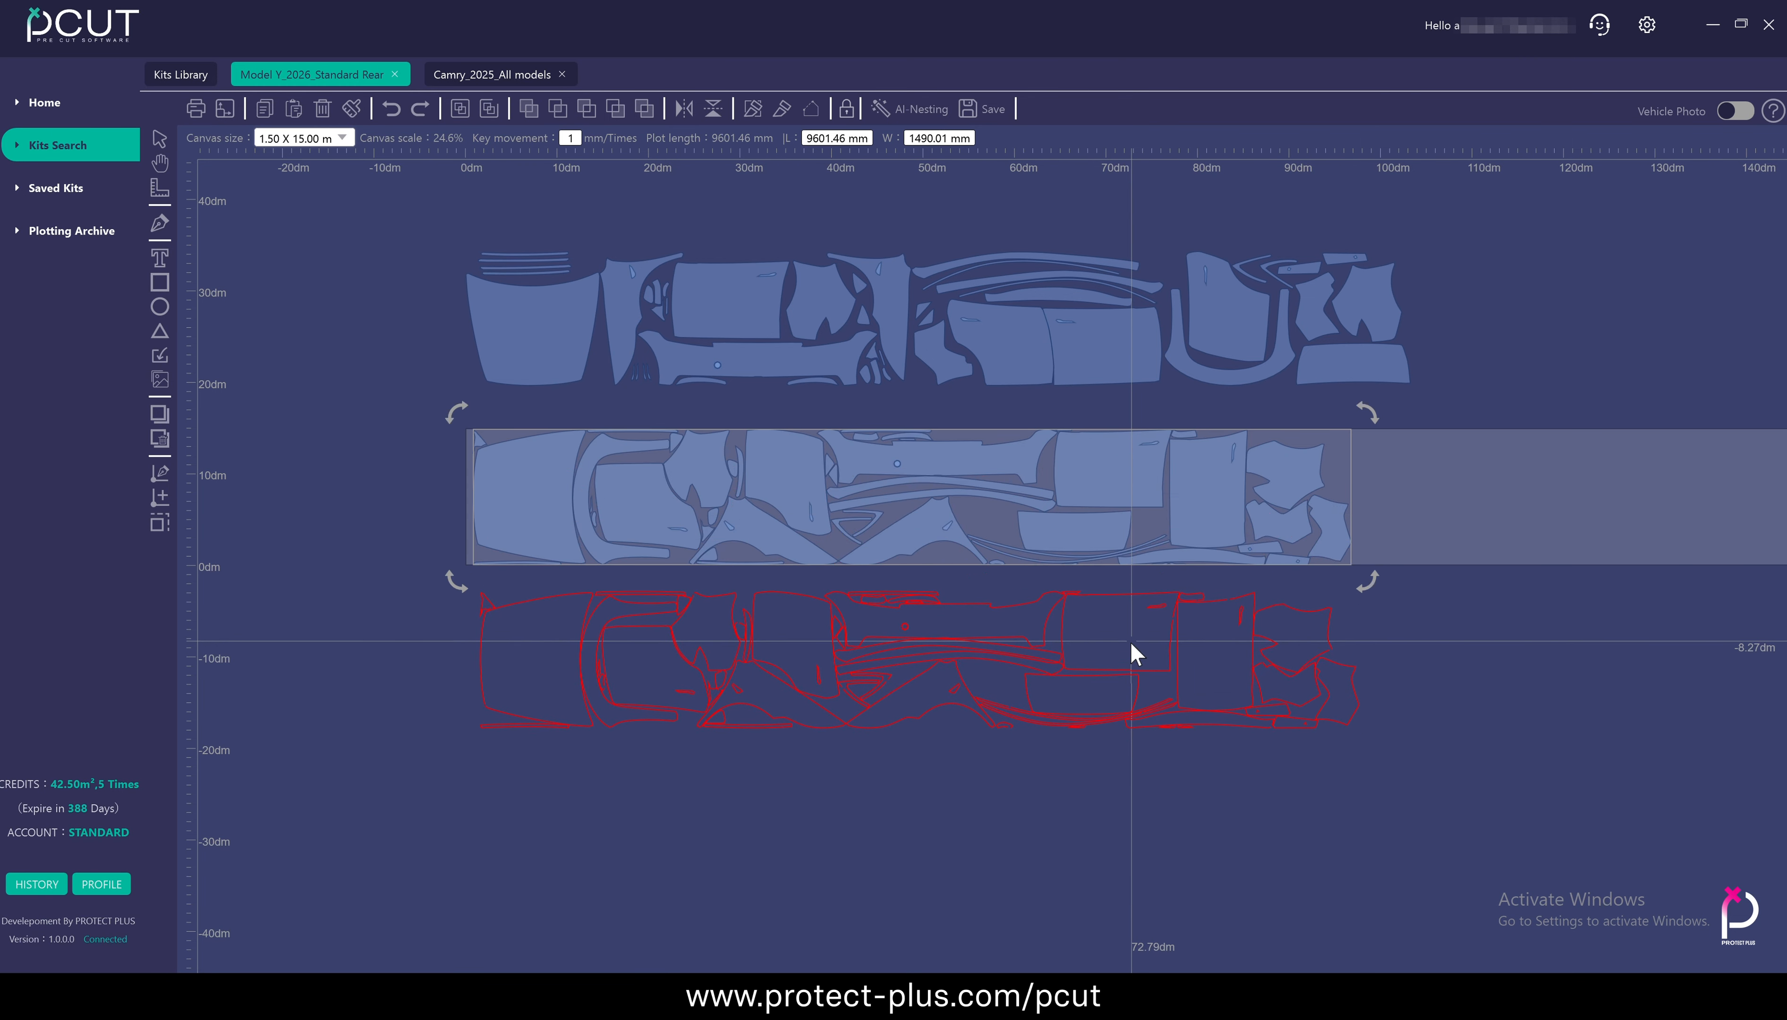
Move the nested layout below the material, place it automatically at the material's start, and start plotting it
left_click_drag(1131, 643, 1132, 654)
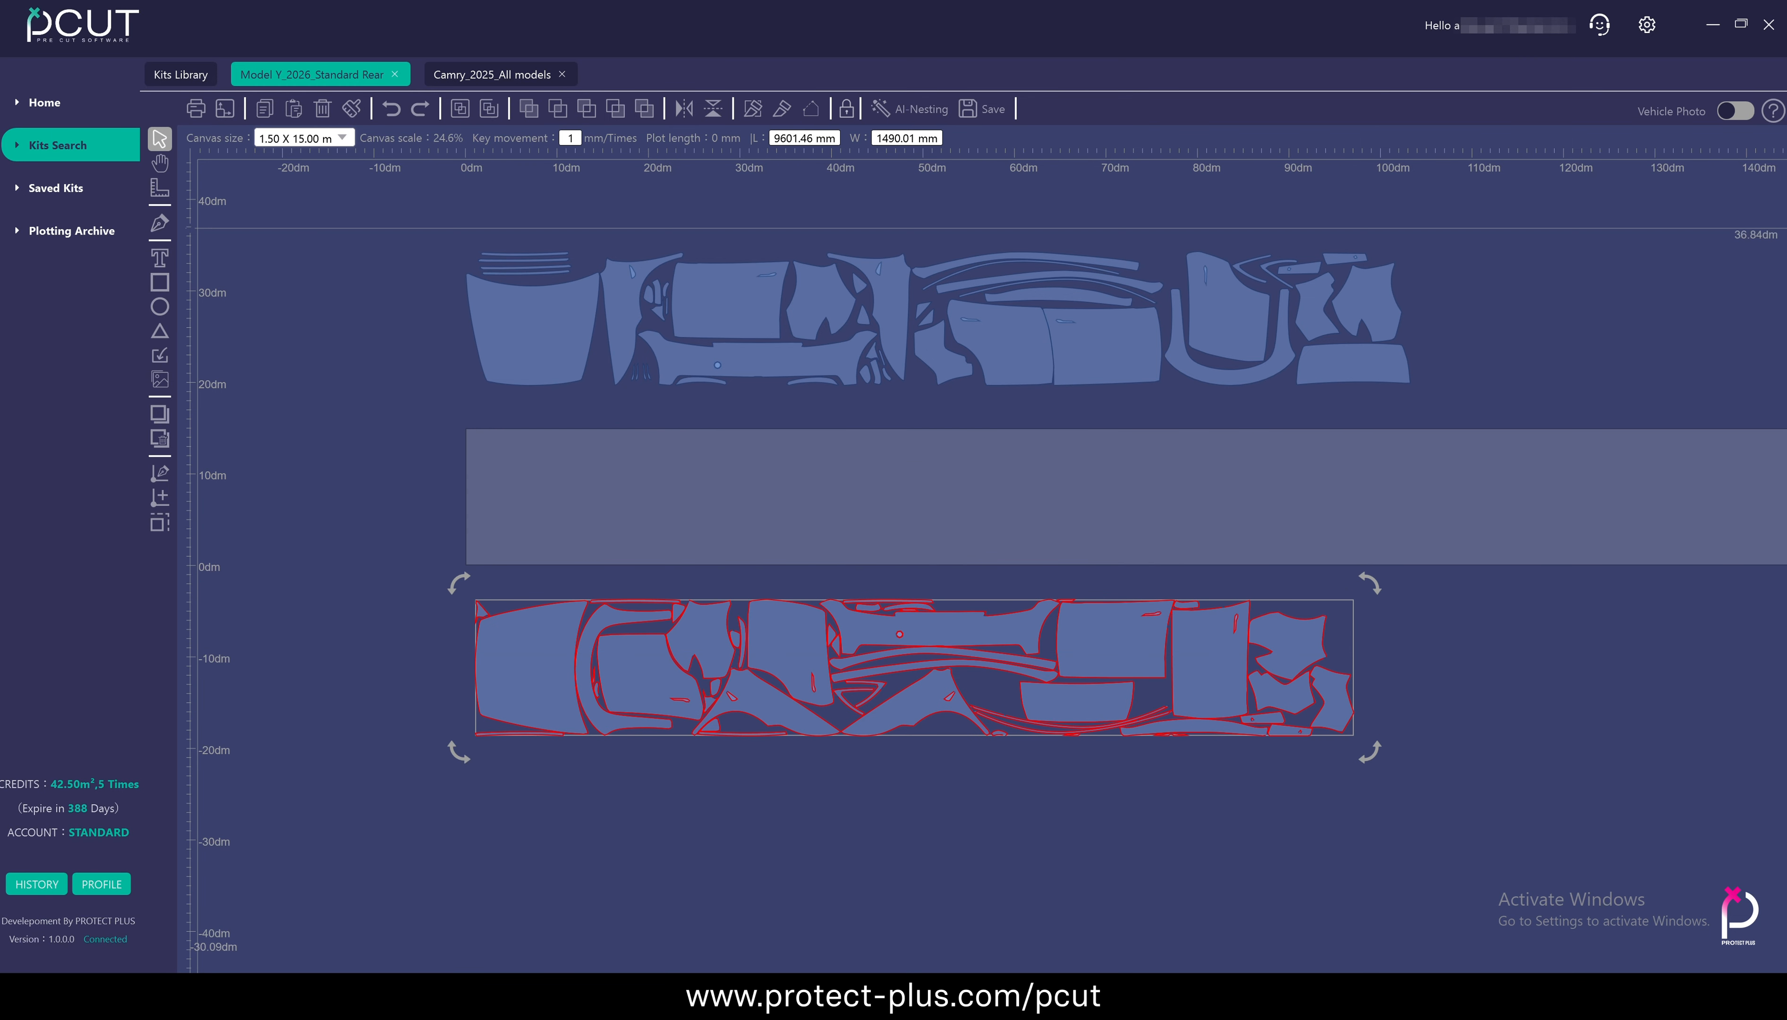
left_click(227, 109)
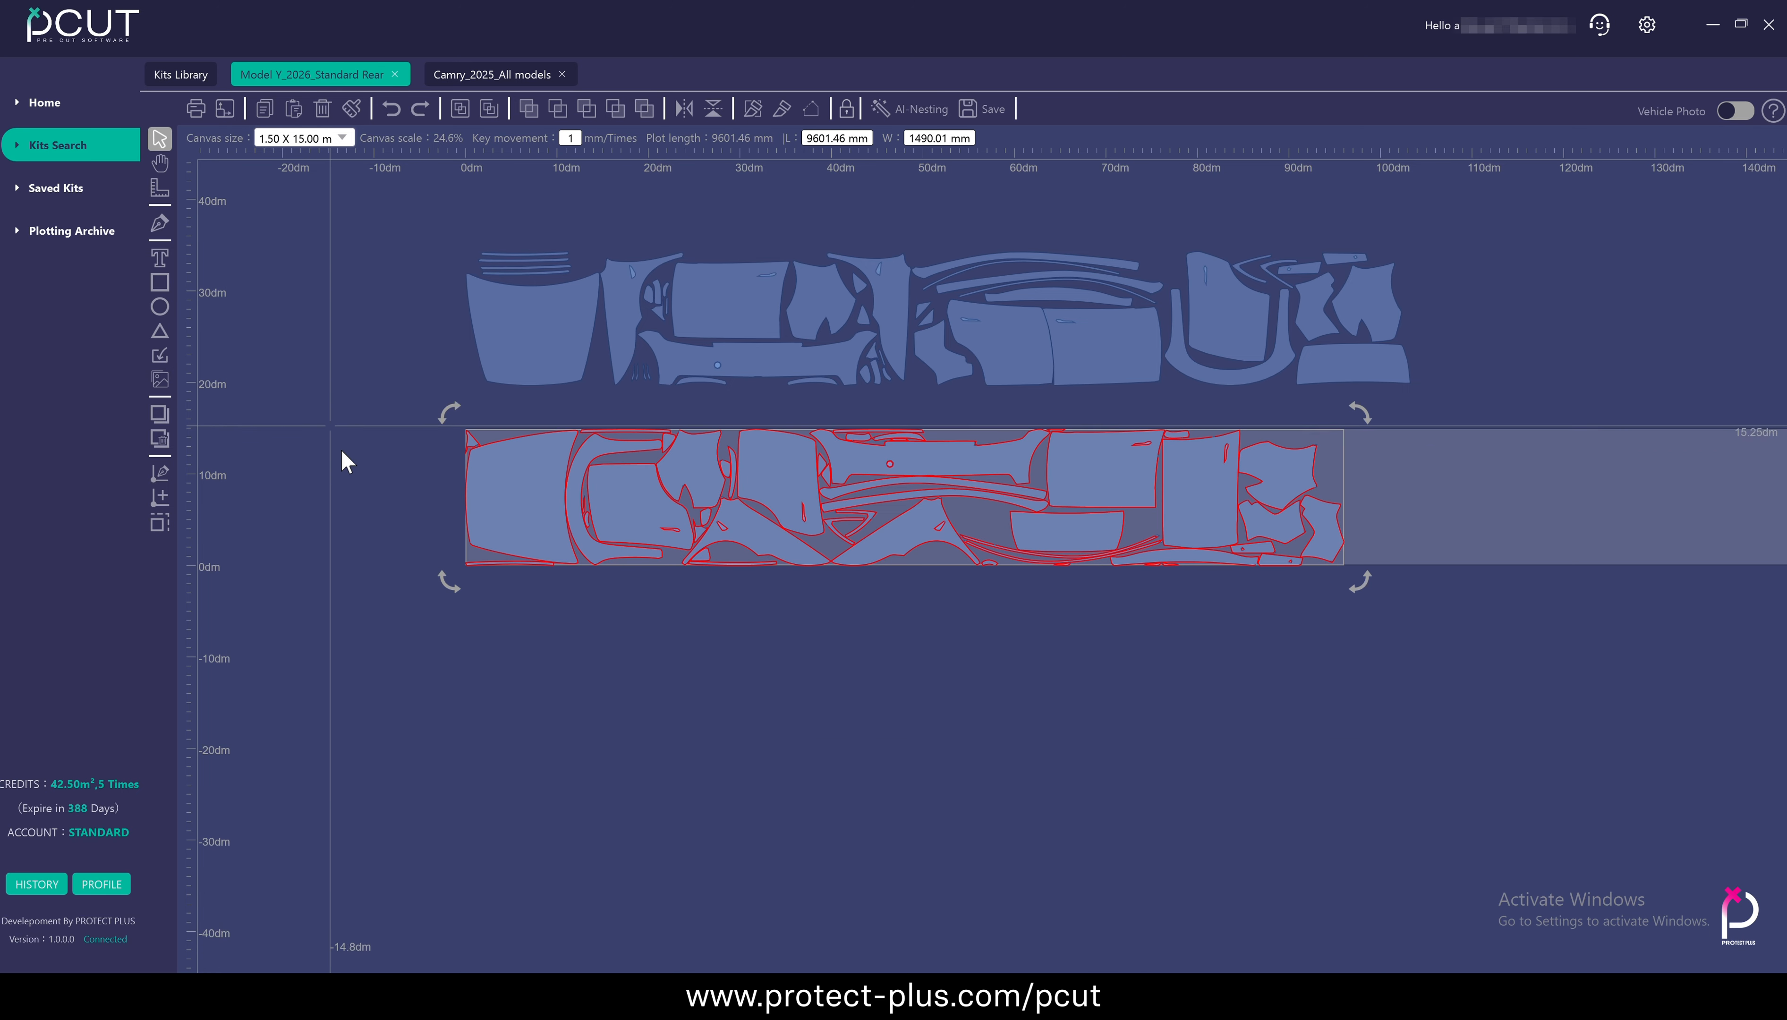
left_click(367, 510)
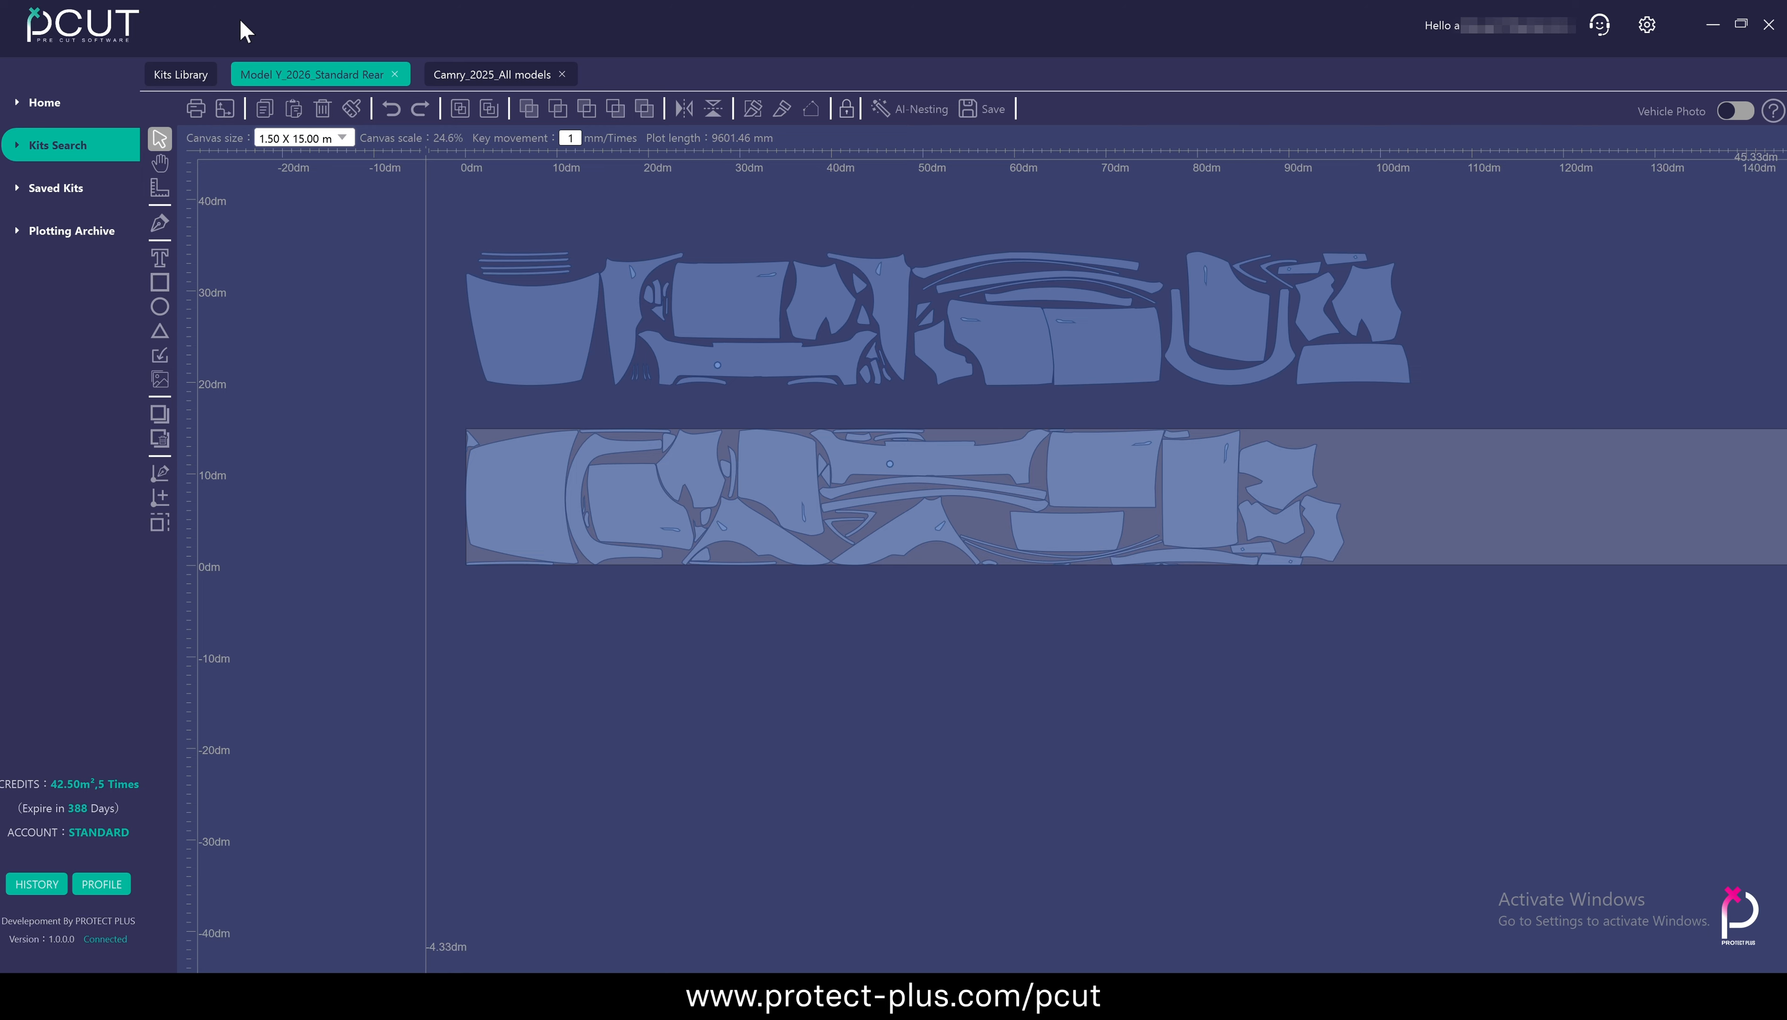
left_click(196, 109)
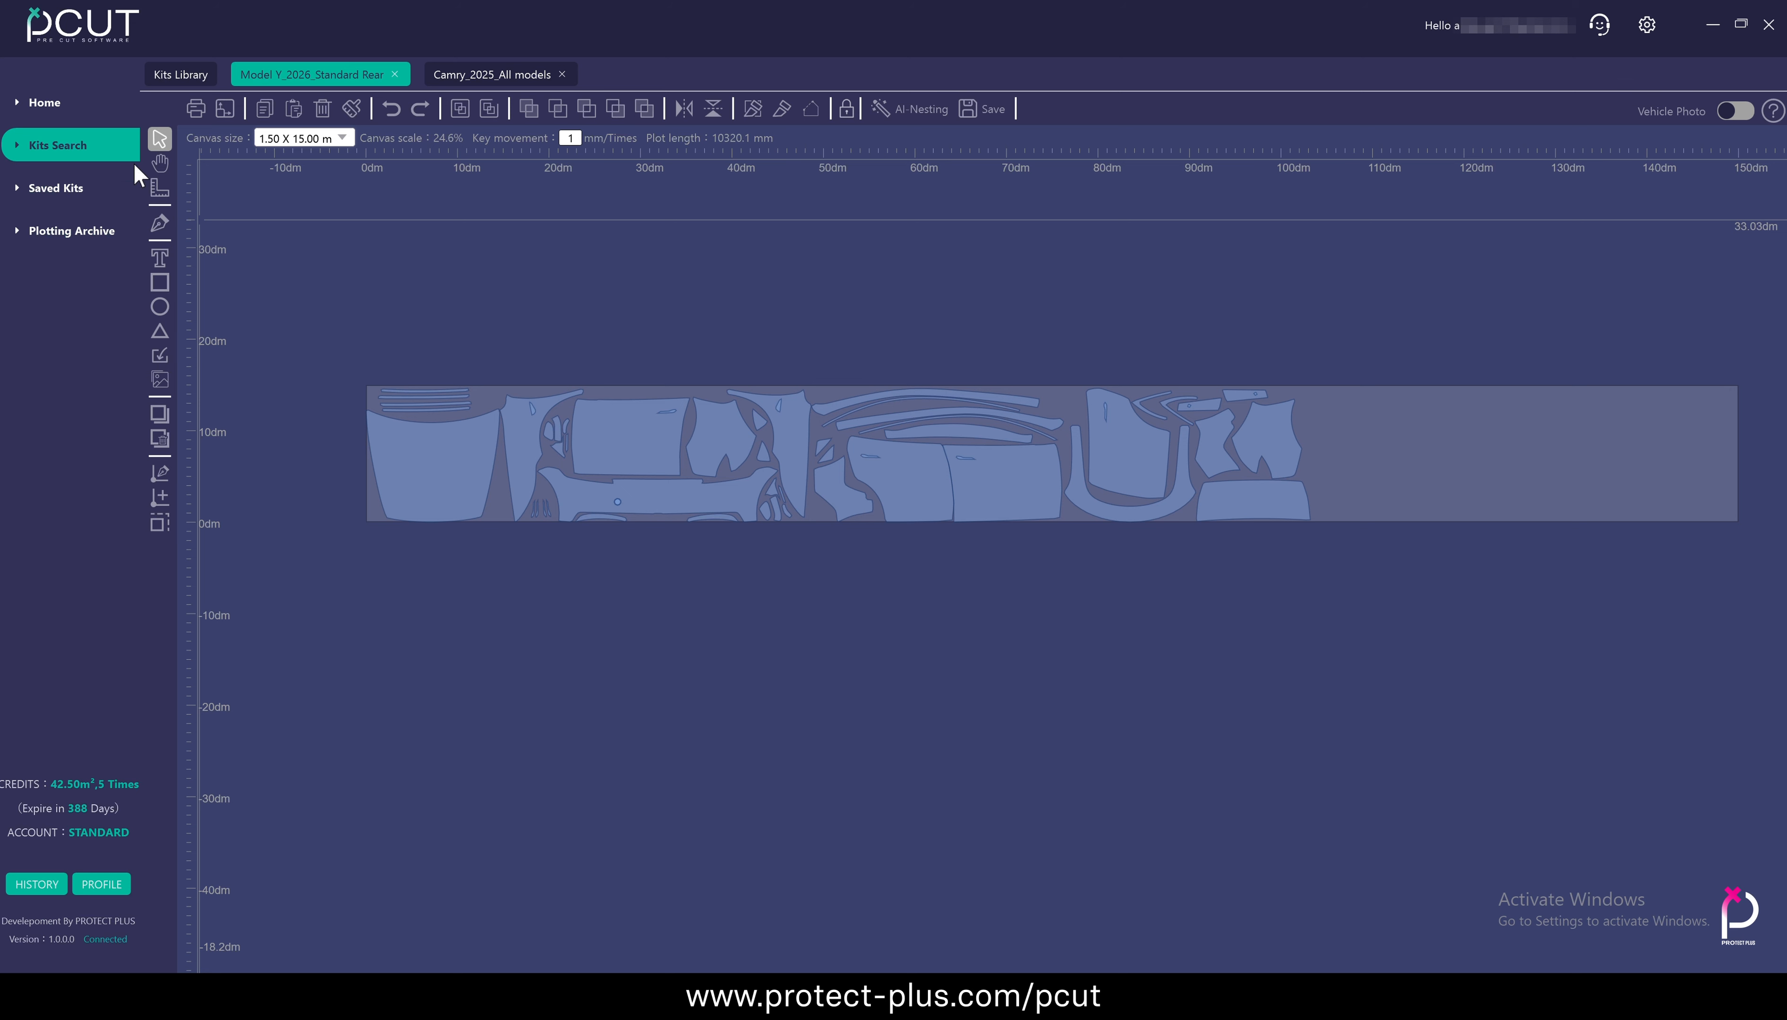
Select the hood, fender and neighbouring door panel one by one, and box-select the first panels of the layout together
scroll(336, 438, "up", 3)
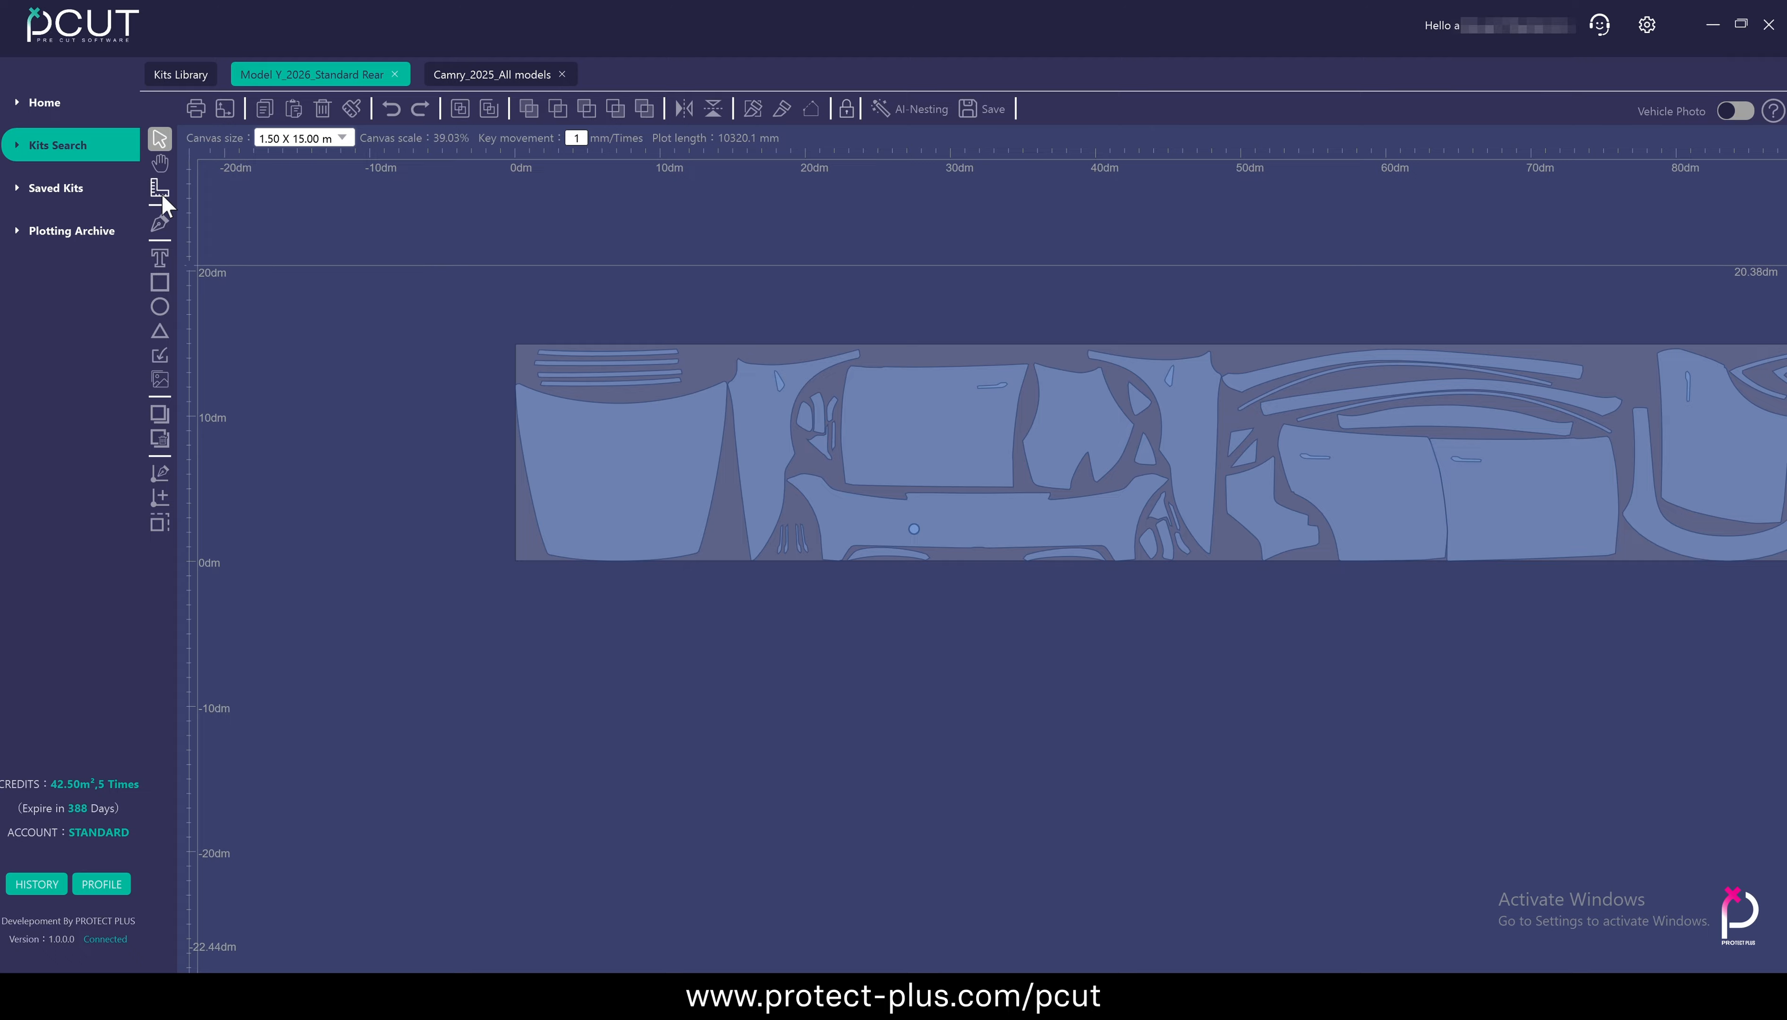
left_click(608, 460)
left_click(764, 460)
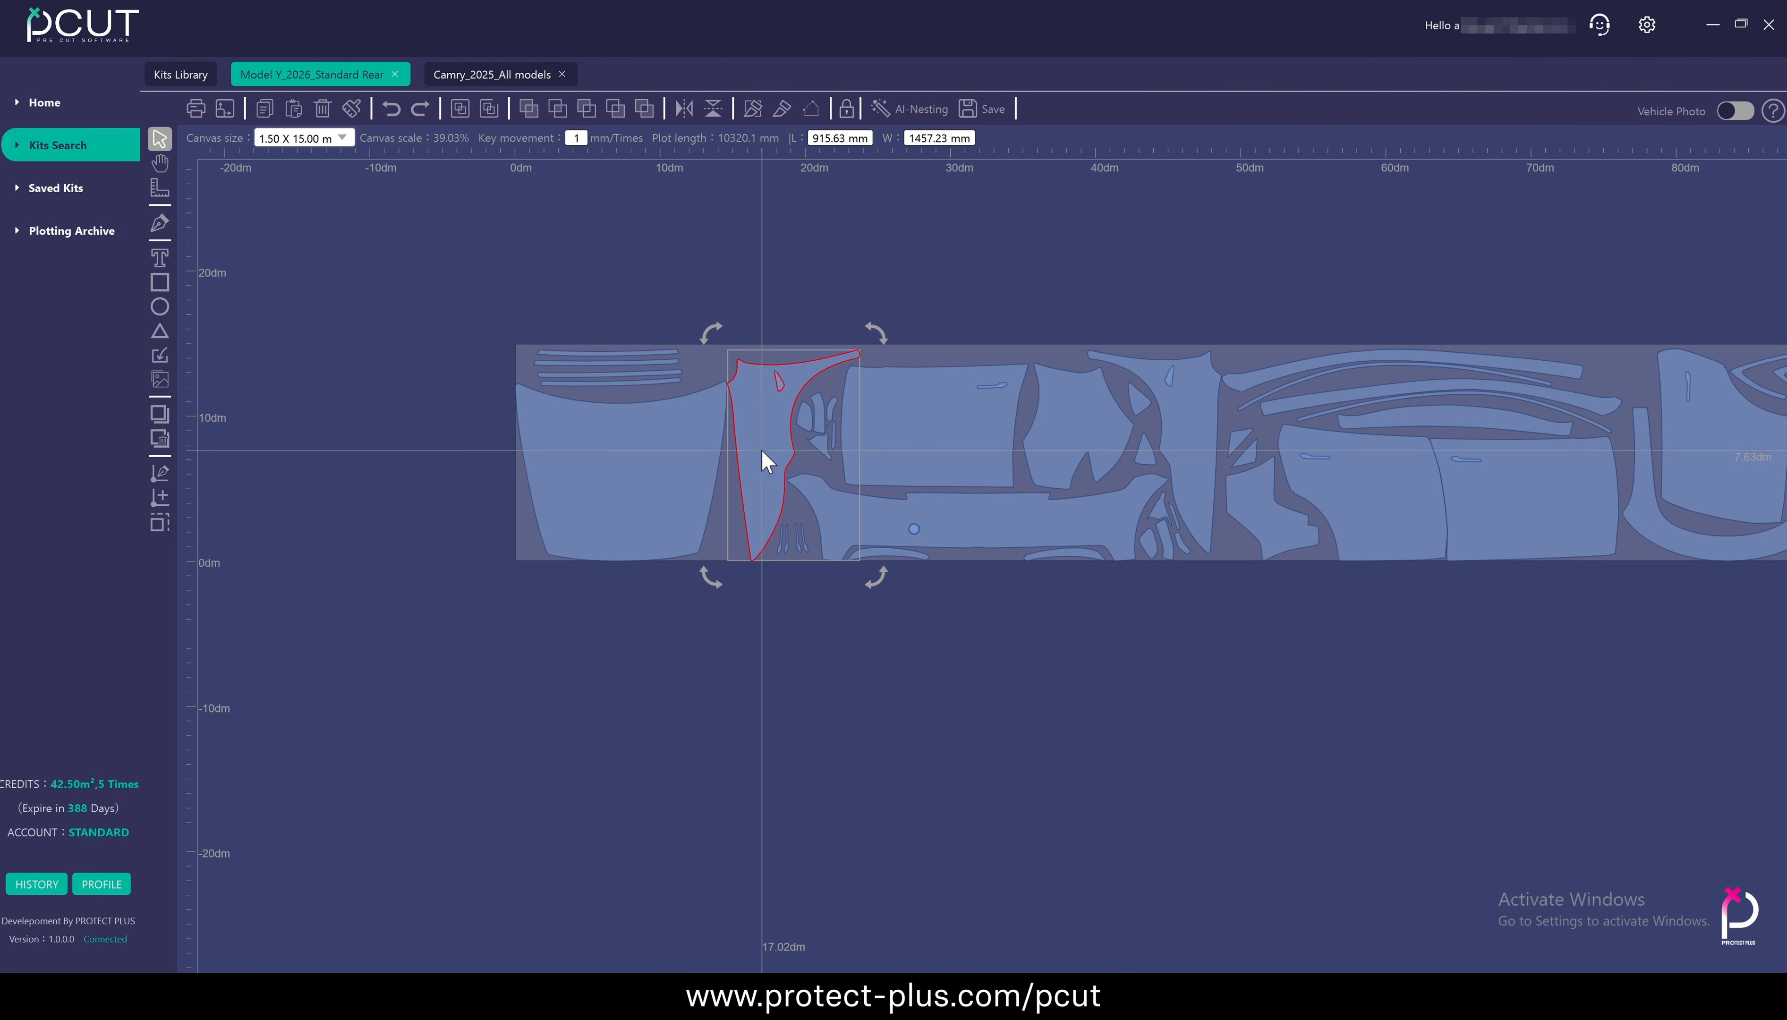
left_click(901, 459)
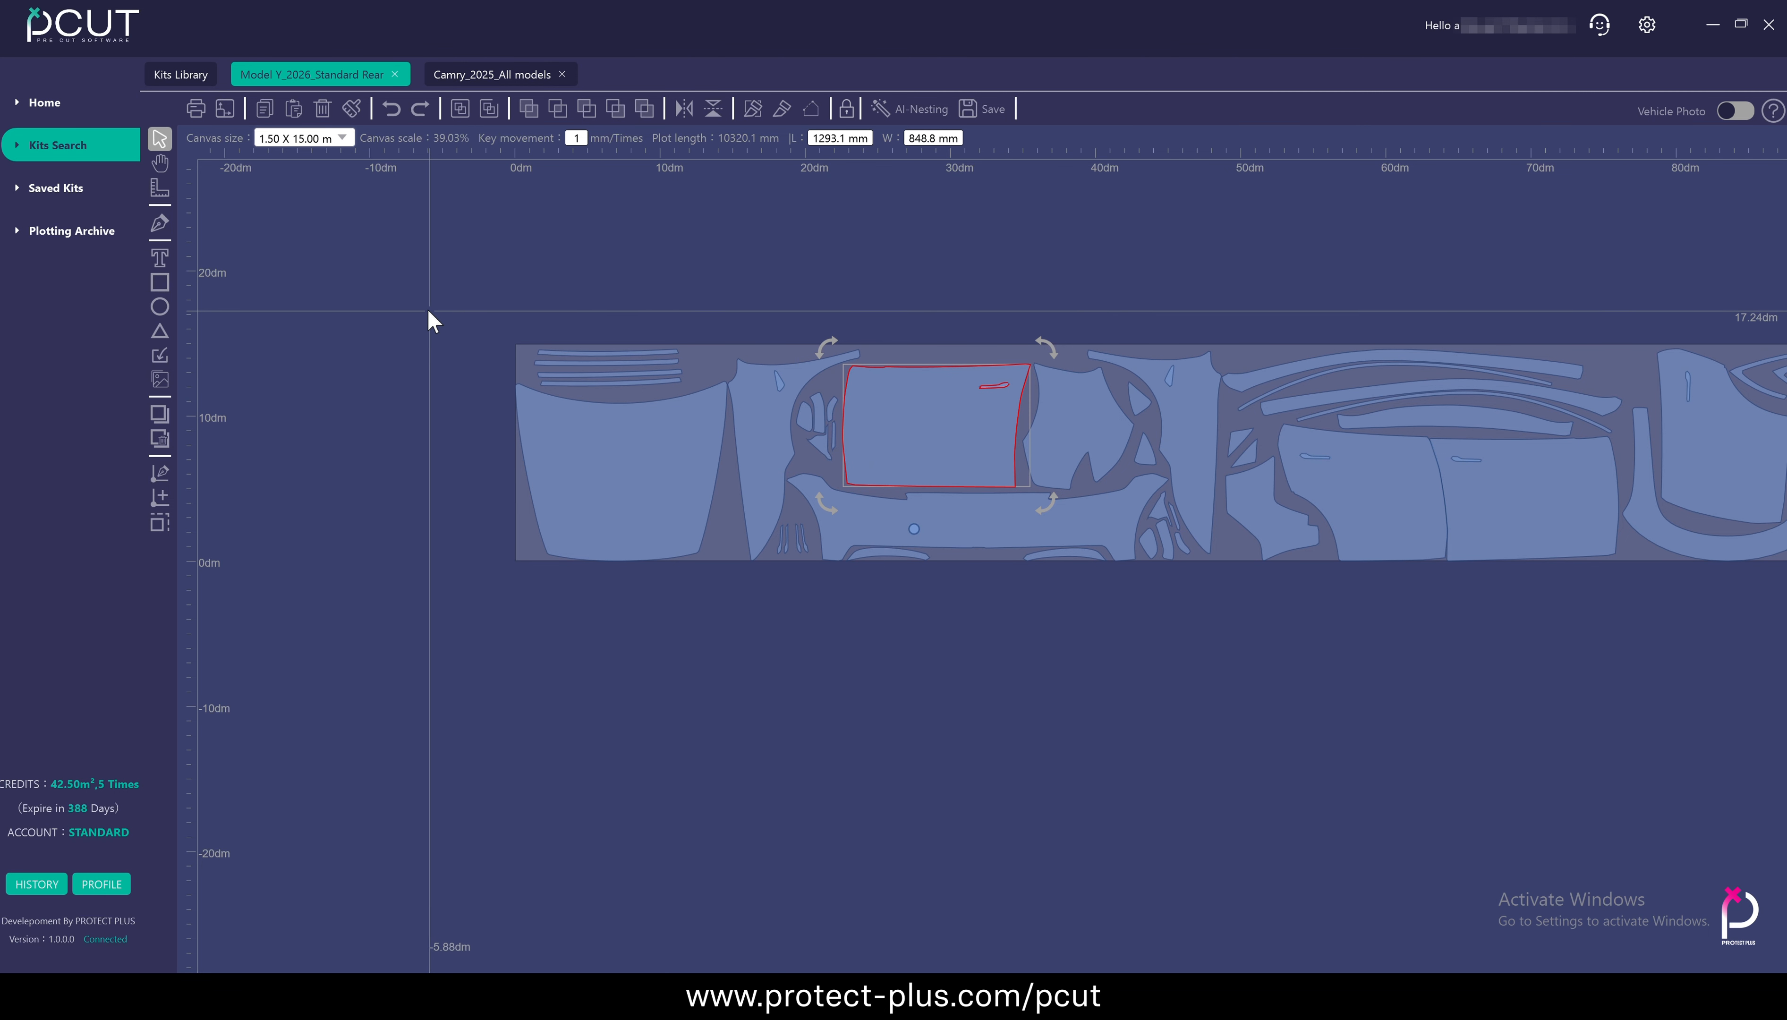
left_click_drag(427, 309, 810, 627)
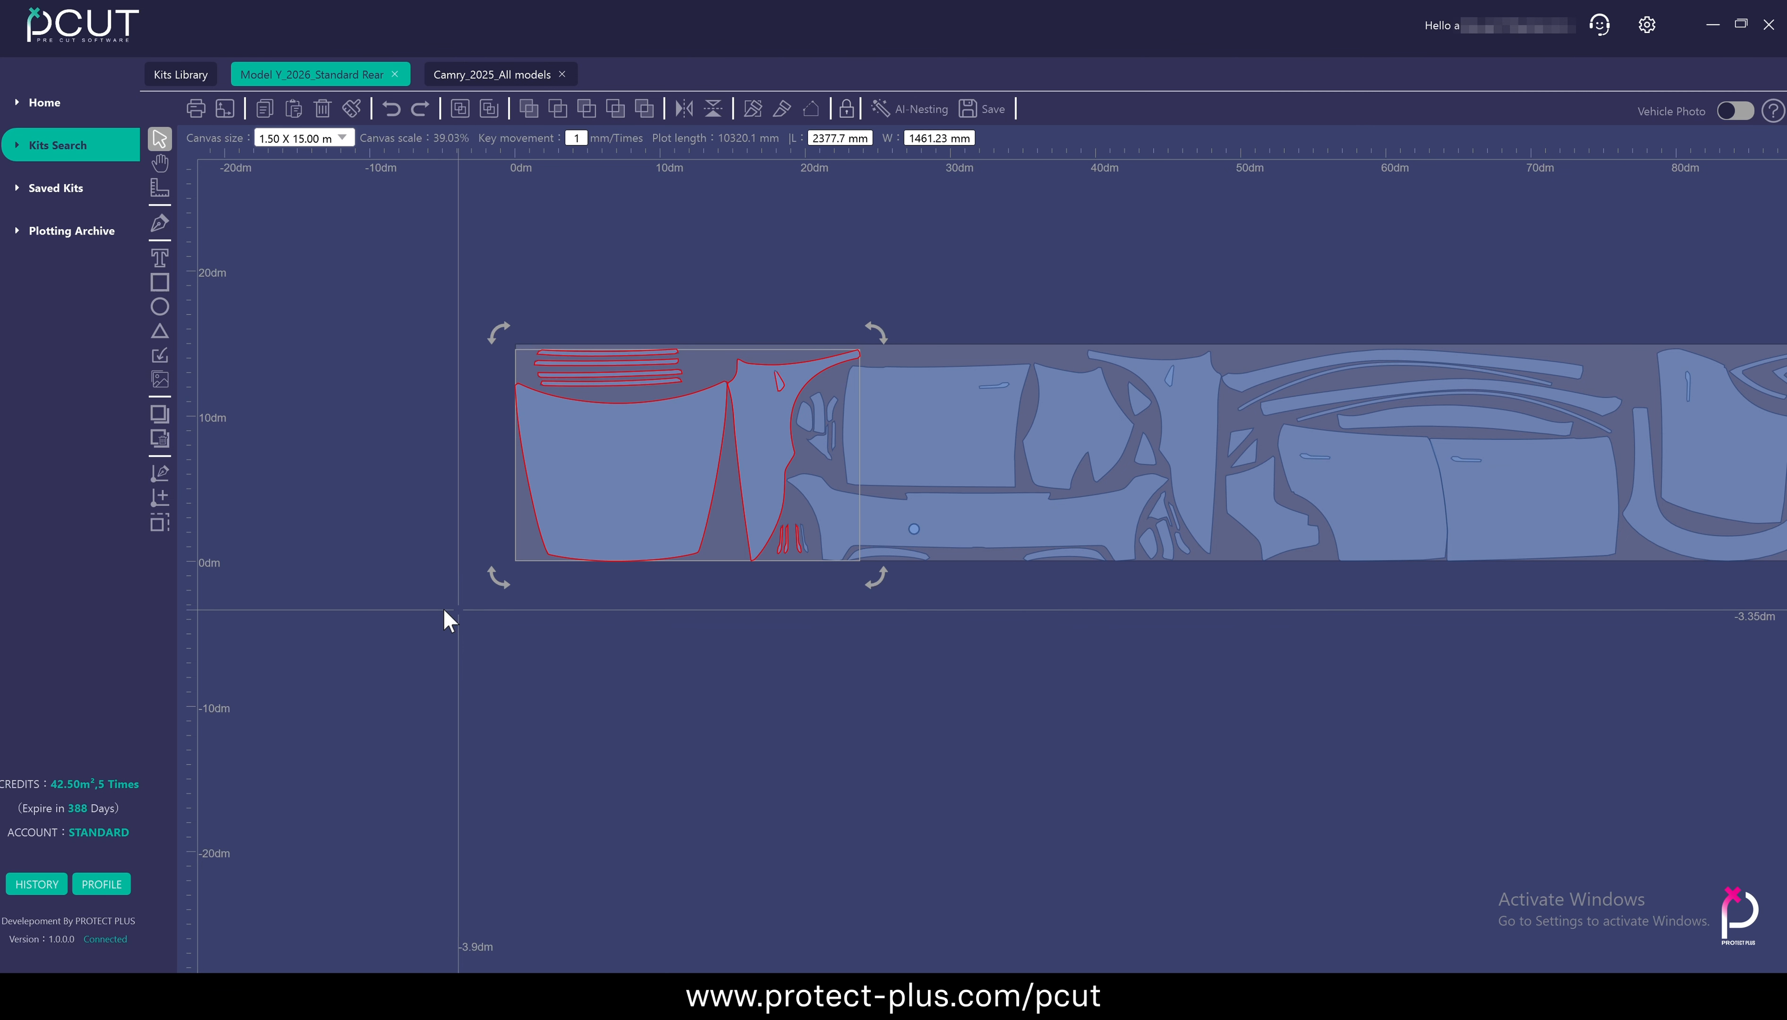
left_click(324, 575)
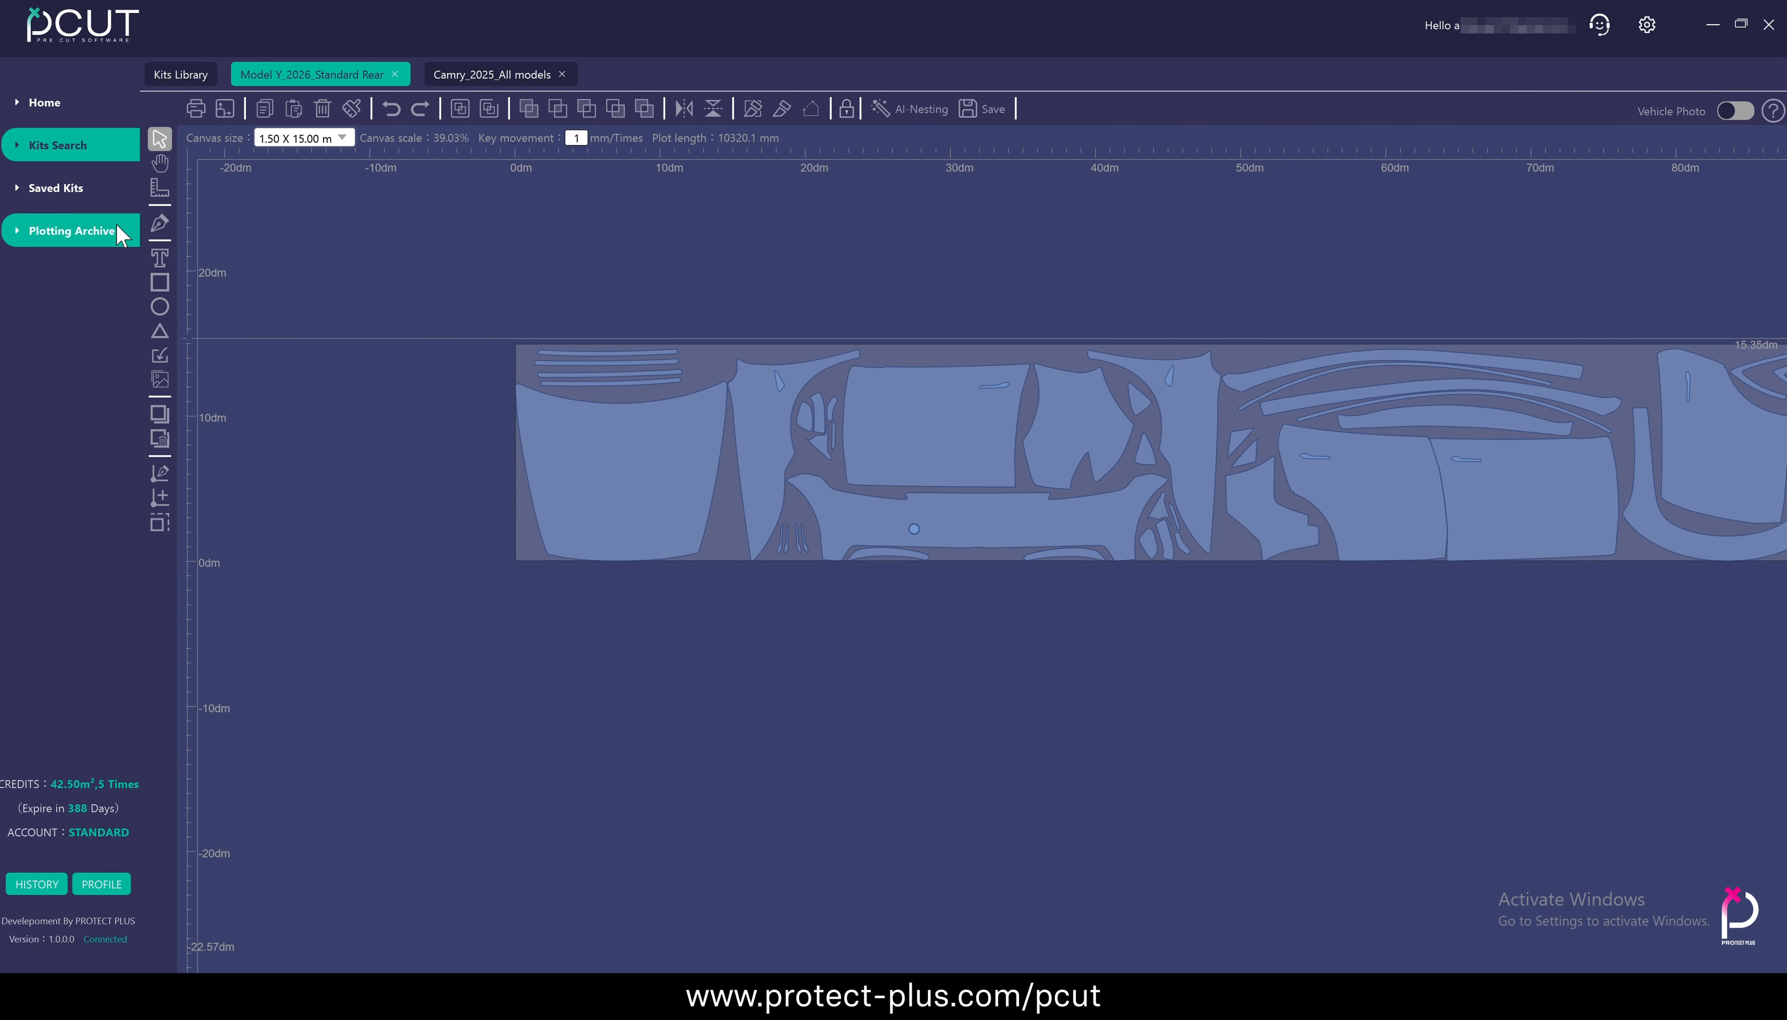
Measure the hood panel's width between its two upper corners on the material
left_click(160, 163)
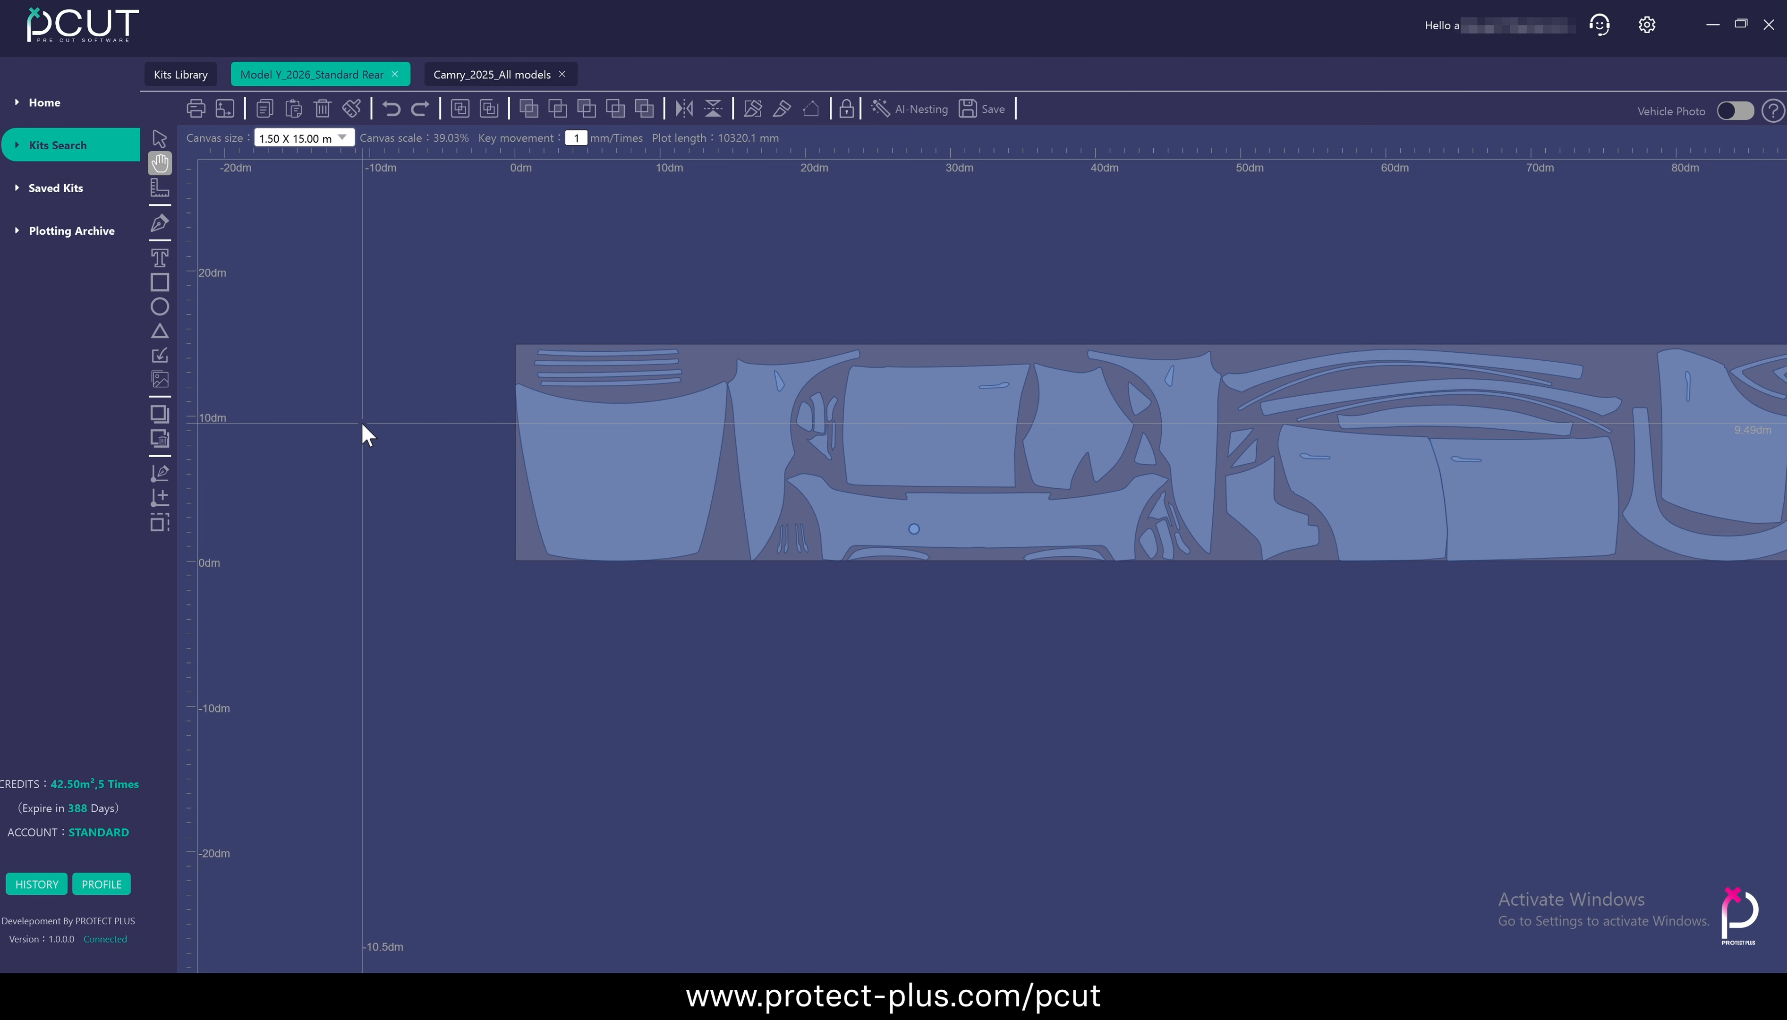
left_click_drag(363, 434, 410, 506)
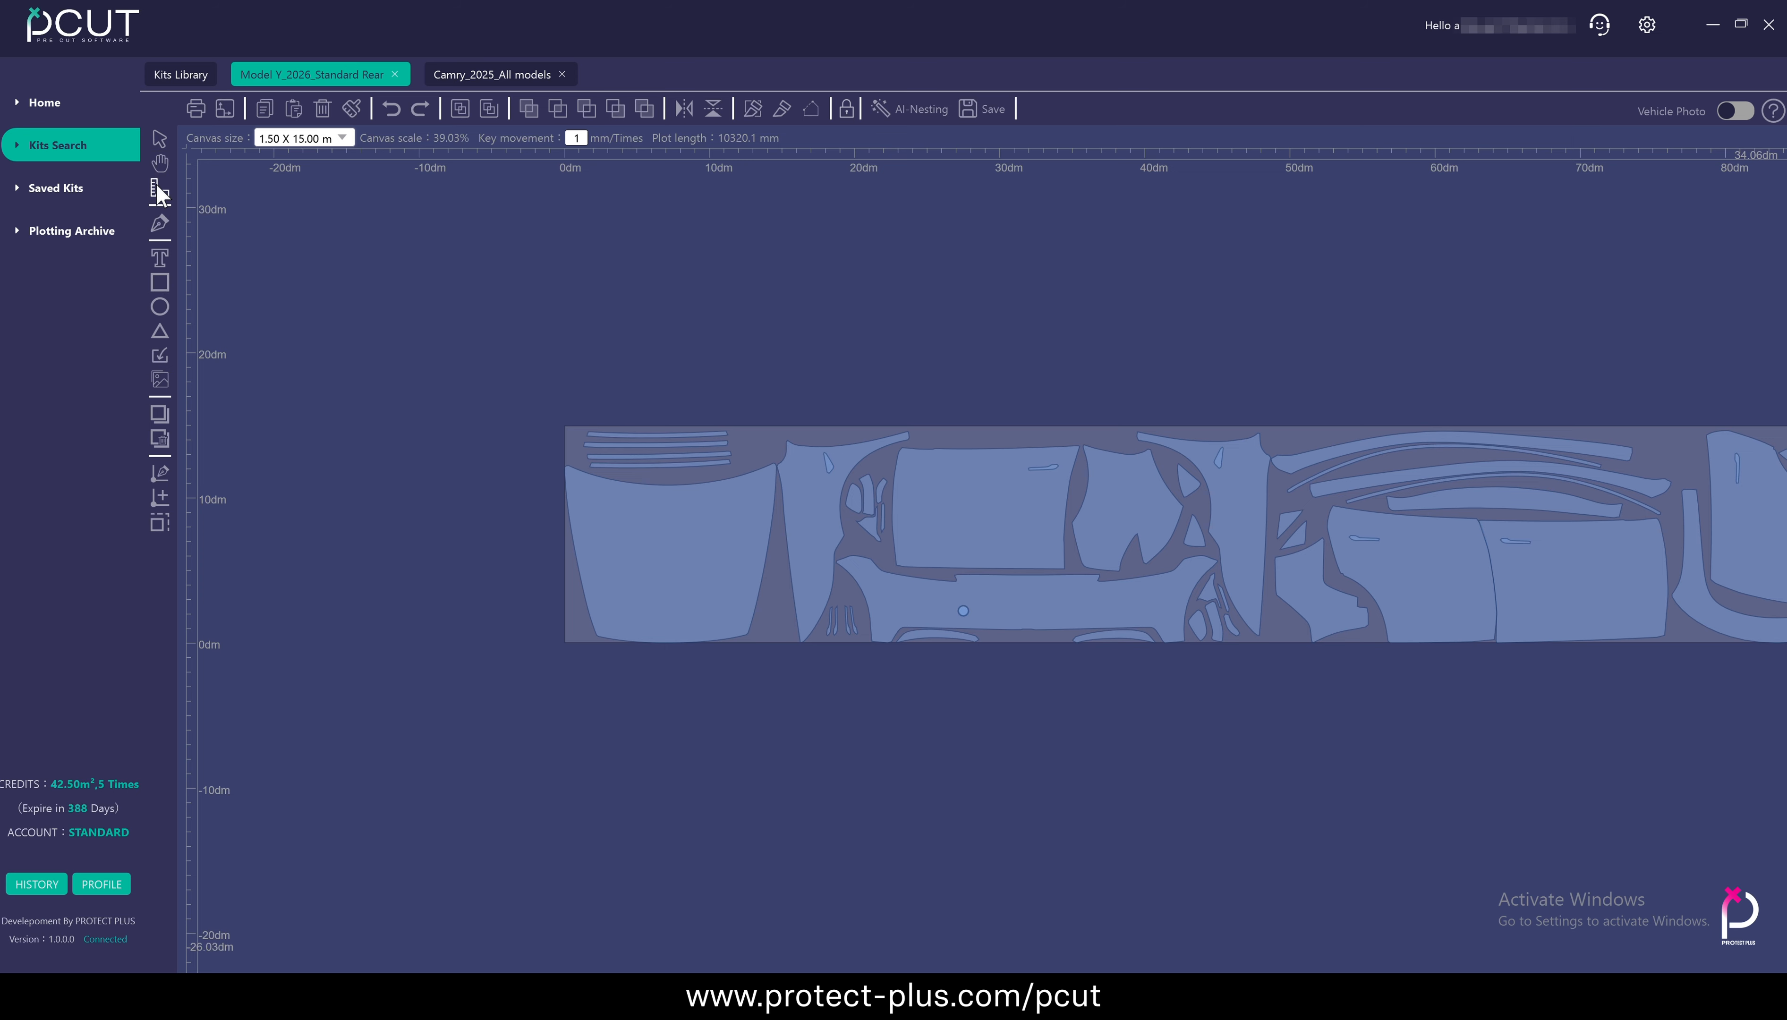
left_click(157, 185)
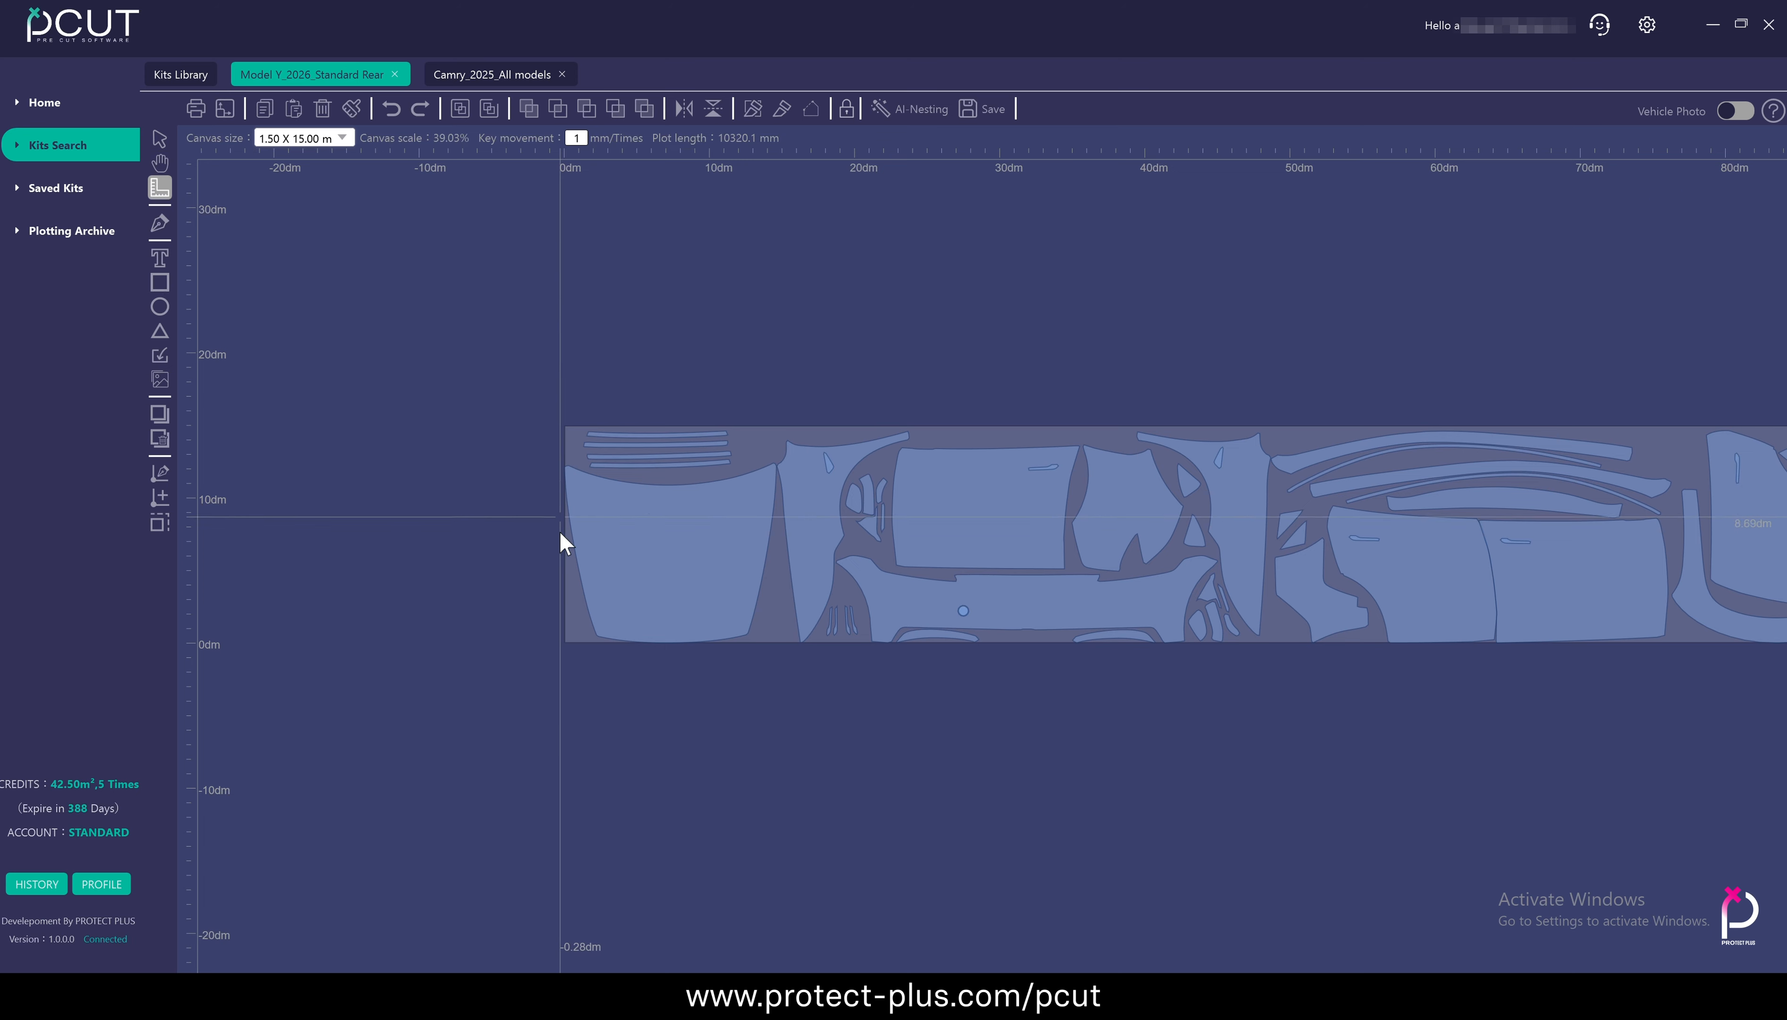
left_click_drag(569, 469, 774, 462)
scroll(775, 462, "up", 3)
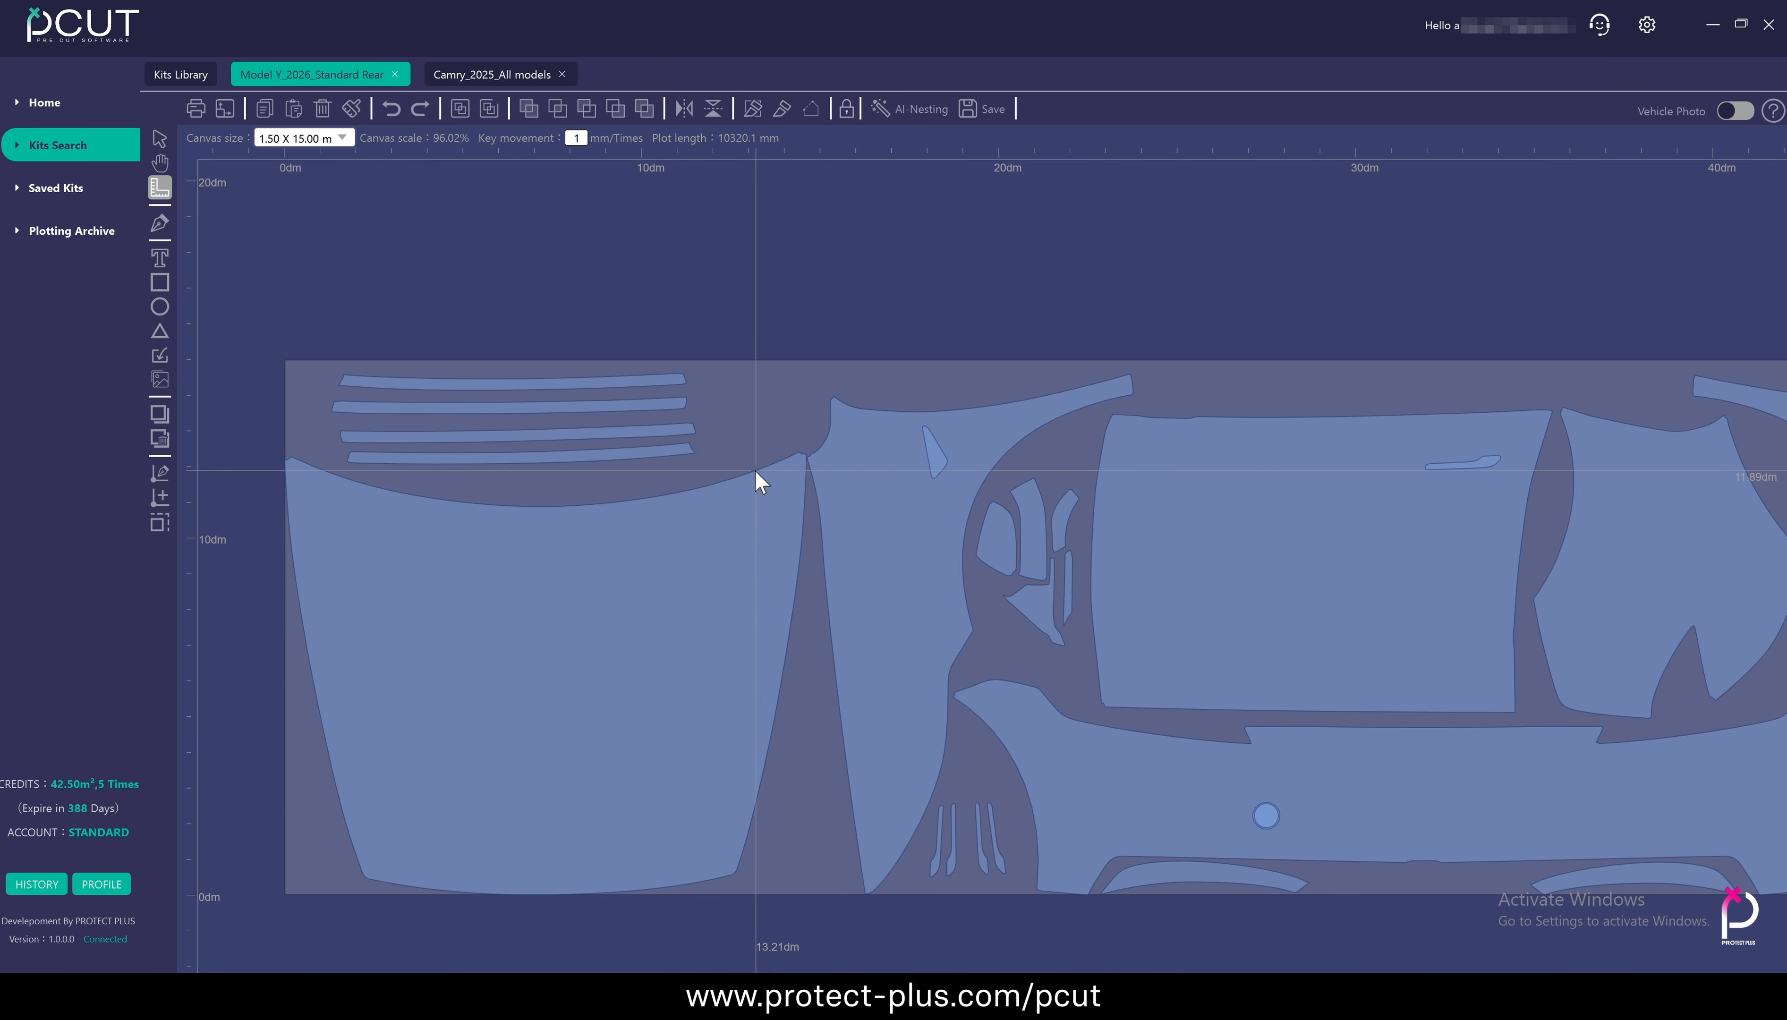
left_click_drag(288, 455, 802, 452)
scroll(681, 552, "down", 3)
Move the hood panel below the material, and measure its upper width and its height along the centre
left_click_drag(611, 579, 982, 550)
scroll(628, 828, "up", 5)
scroll(1039, 548, "down", 1)
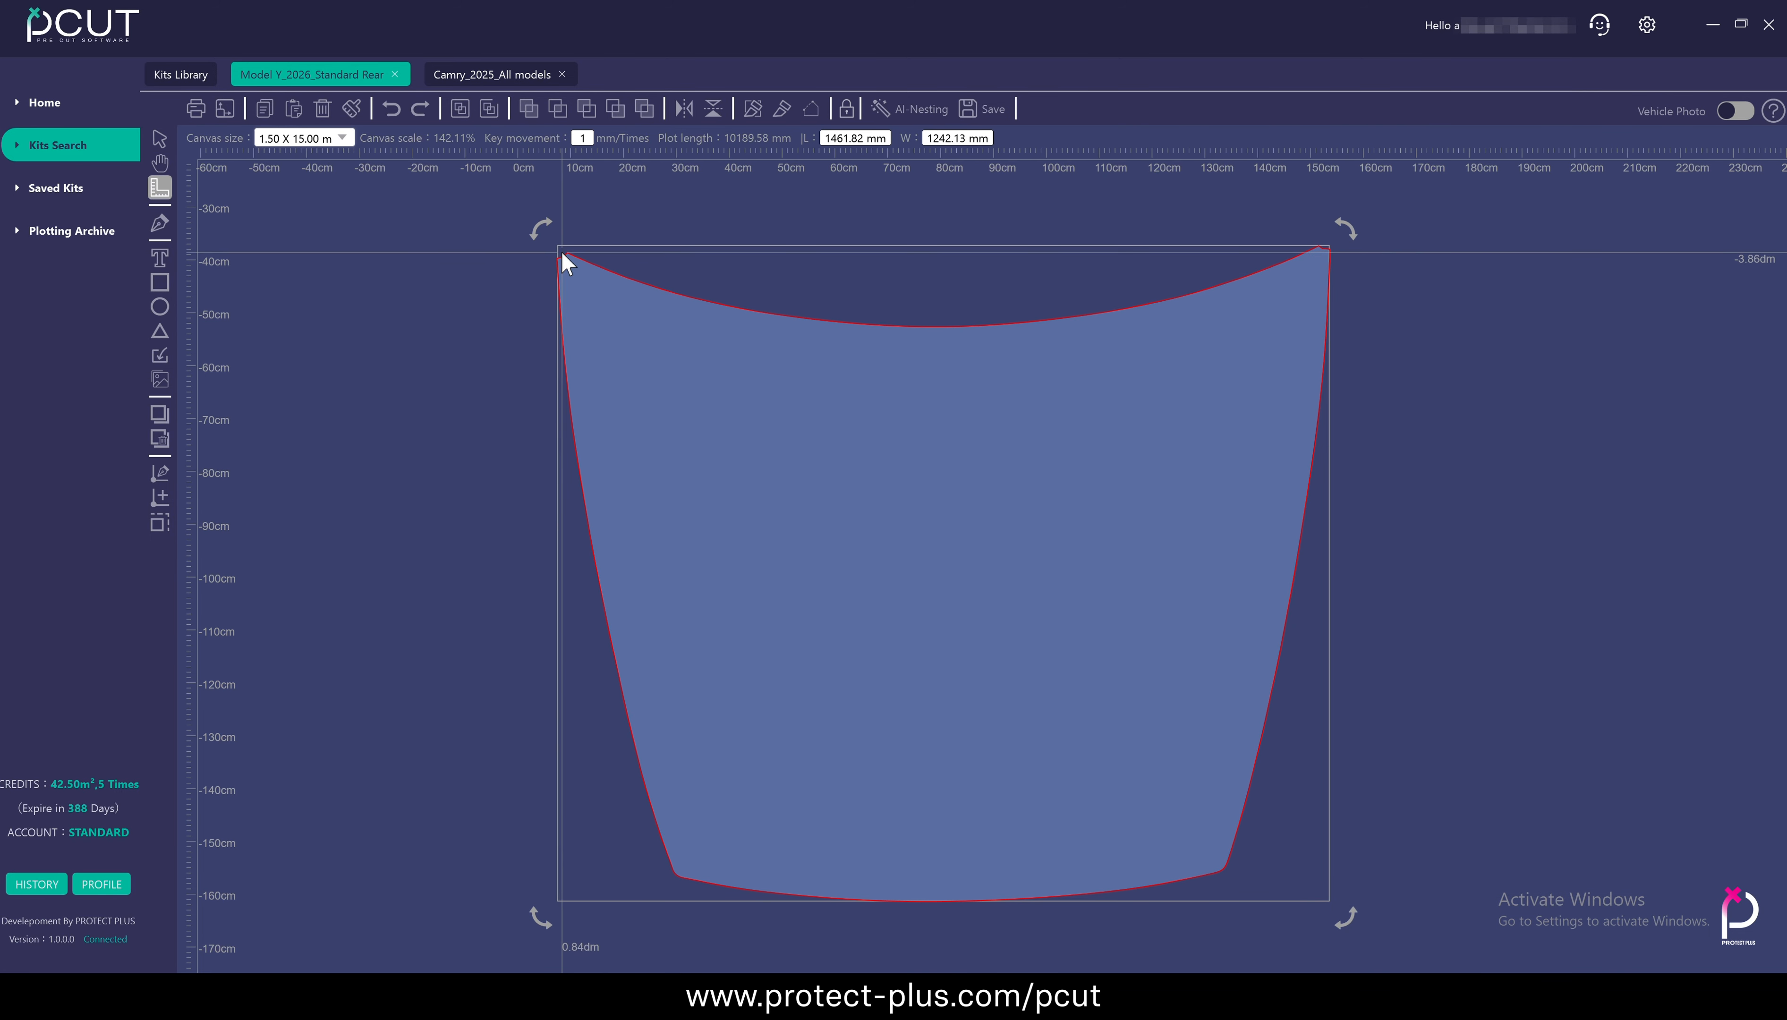
left_click_drag(564, 253, 1322, 247)
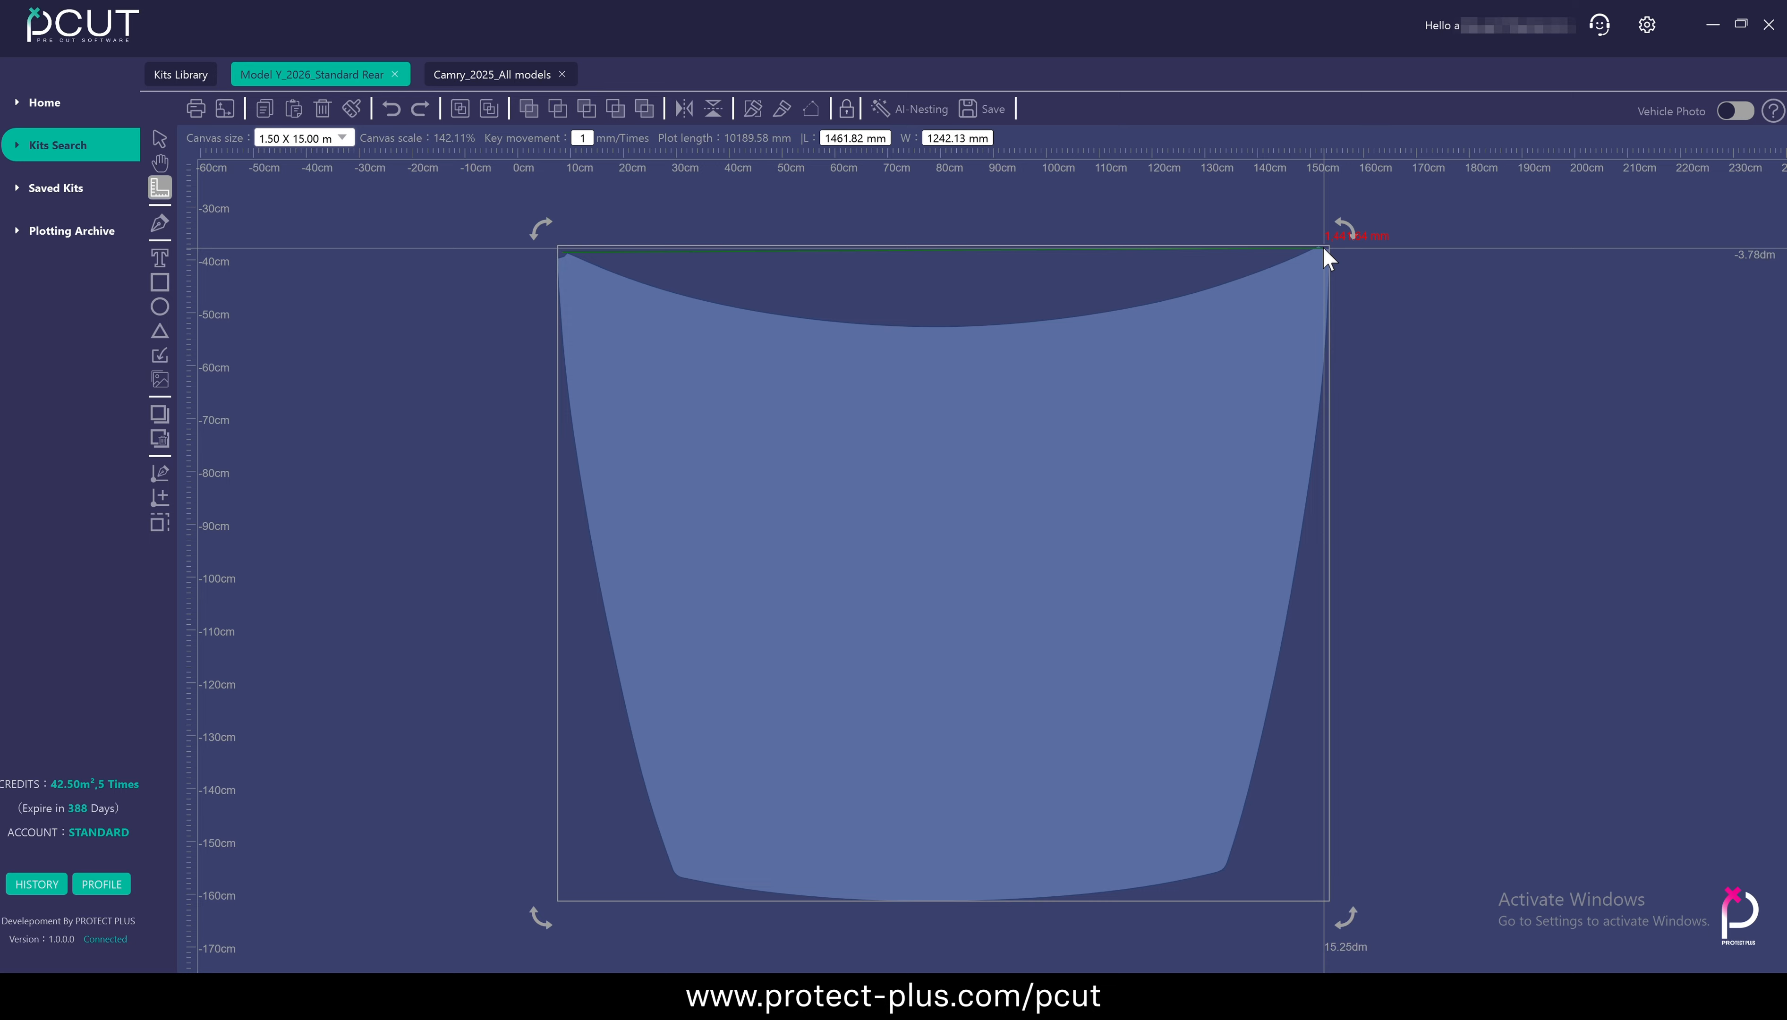
left_click_drag(943, 330, 945, 912)
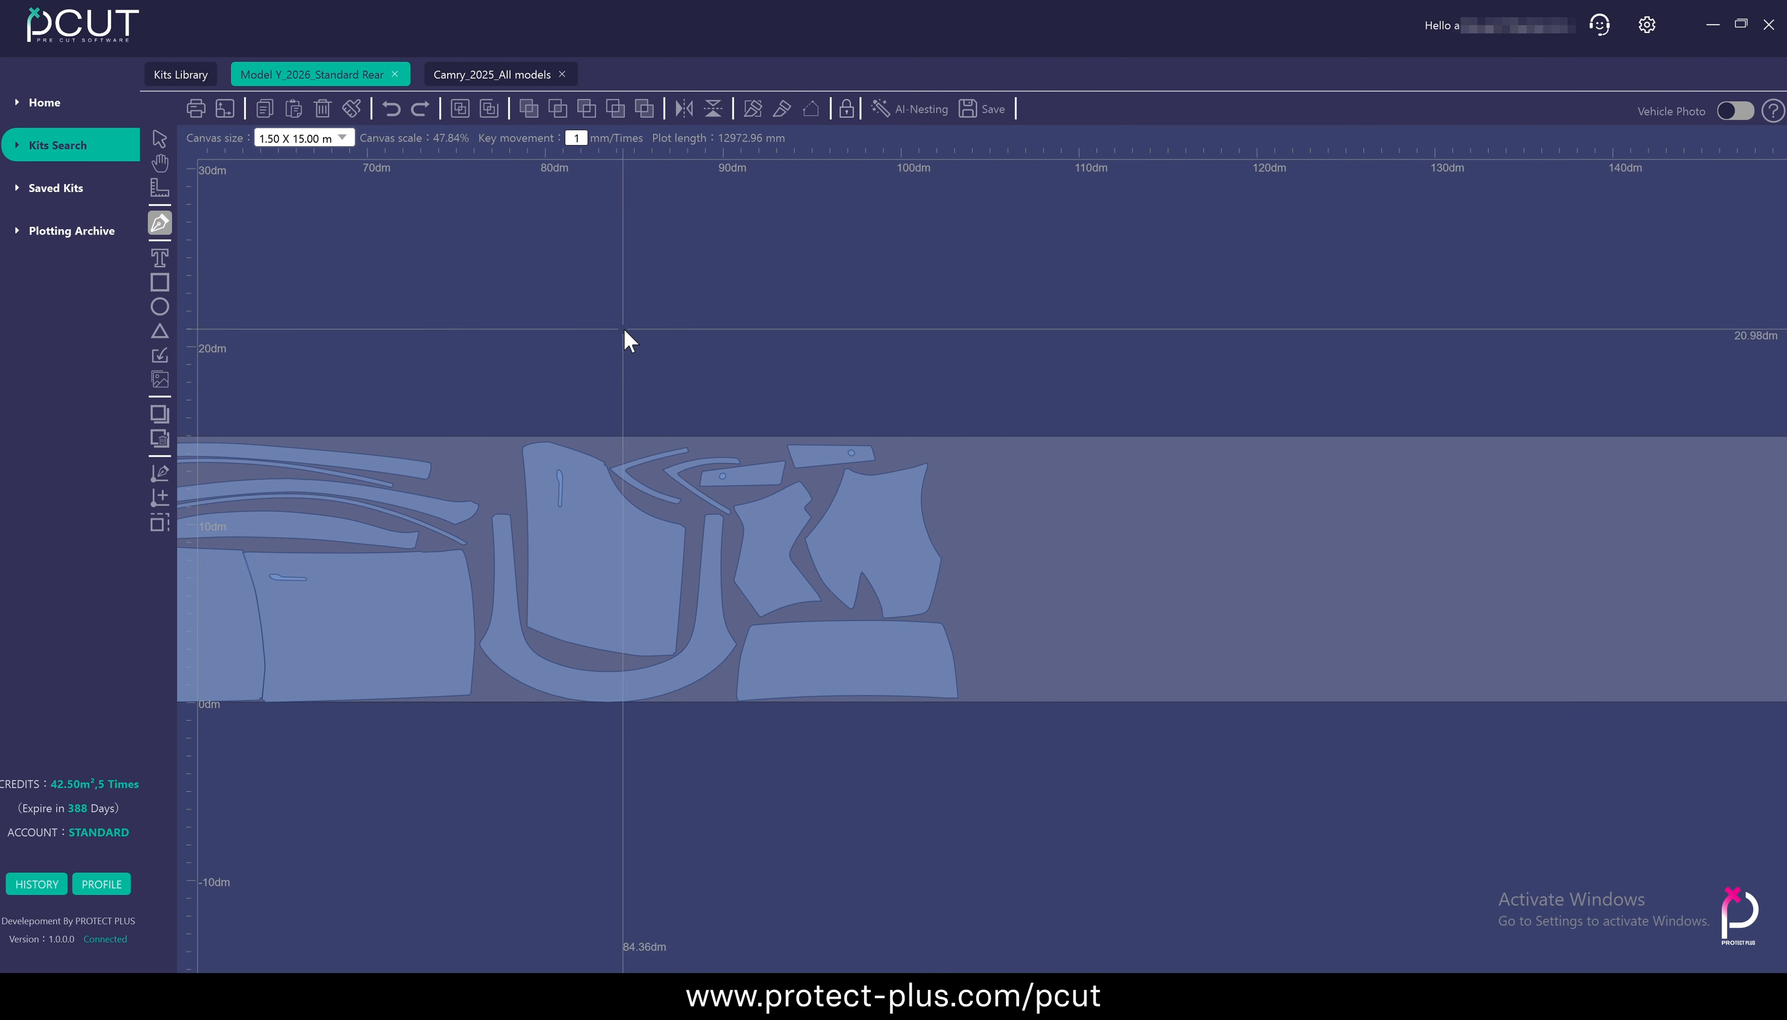
Draw a closed five-sided shape with the Pen tool, overlapping the outer edge of the last large panel
scroll(624, 340, "up", 5)
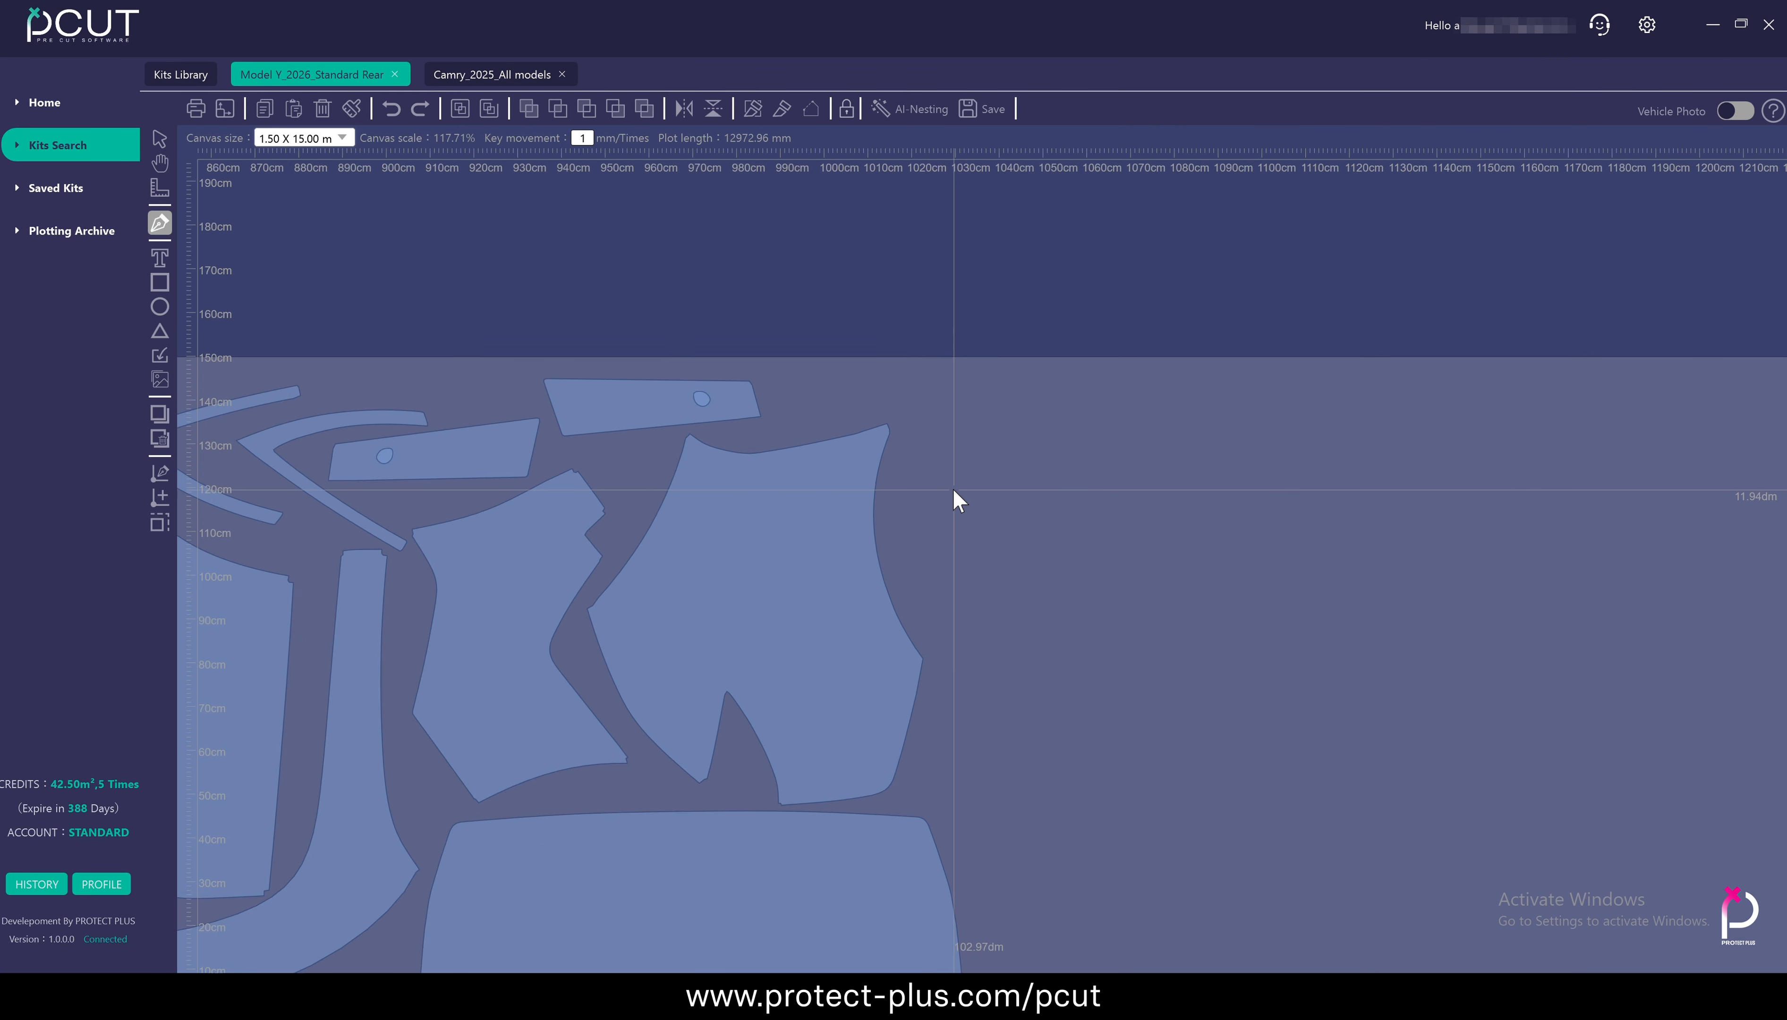
left_click(860, 405)
left_click(961, 453)
left_click(976, 756)
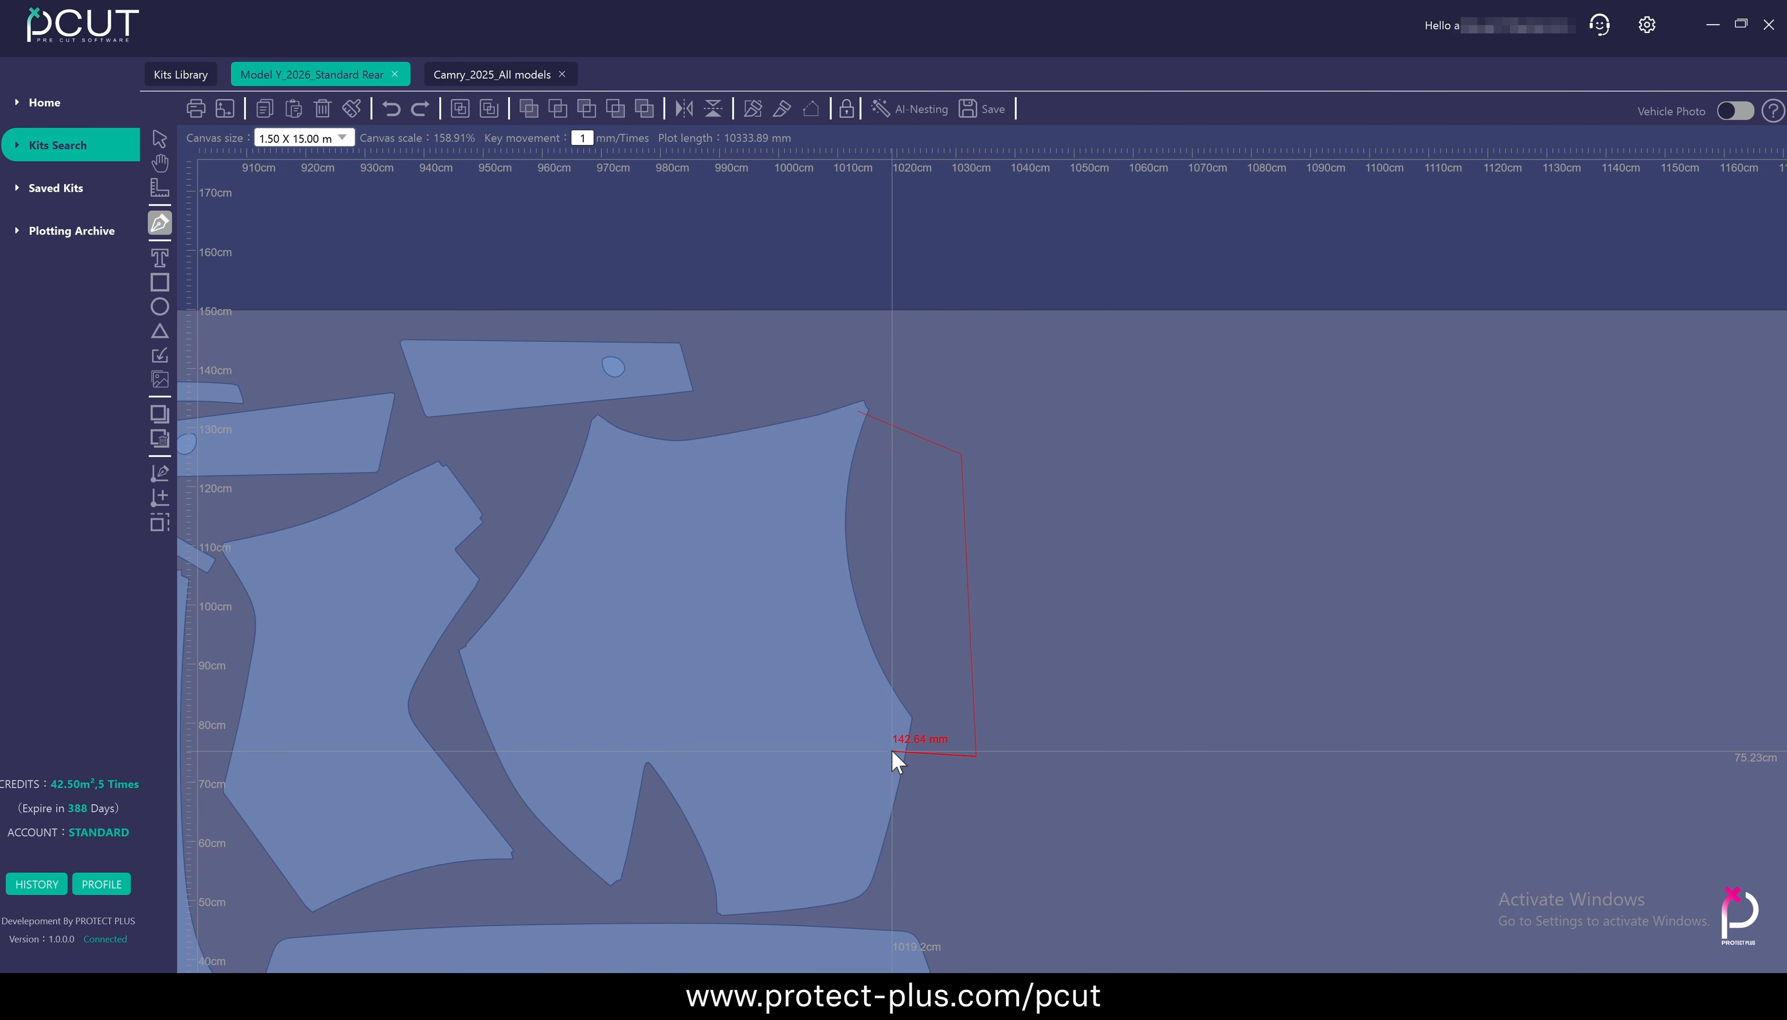
left_click(892, 751)
left_click(801, 573)
left_click(859, 407)
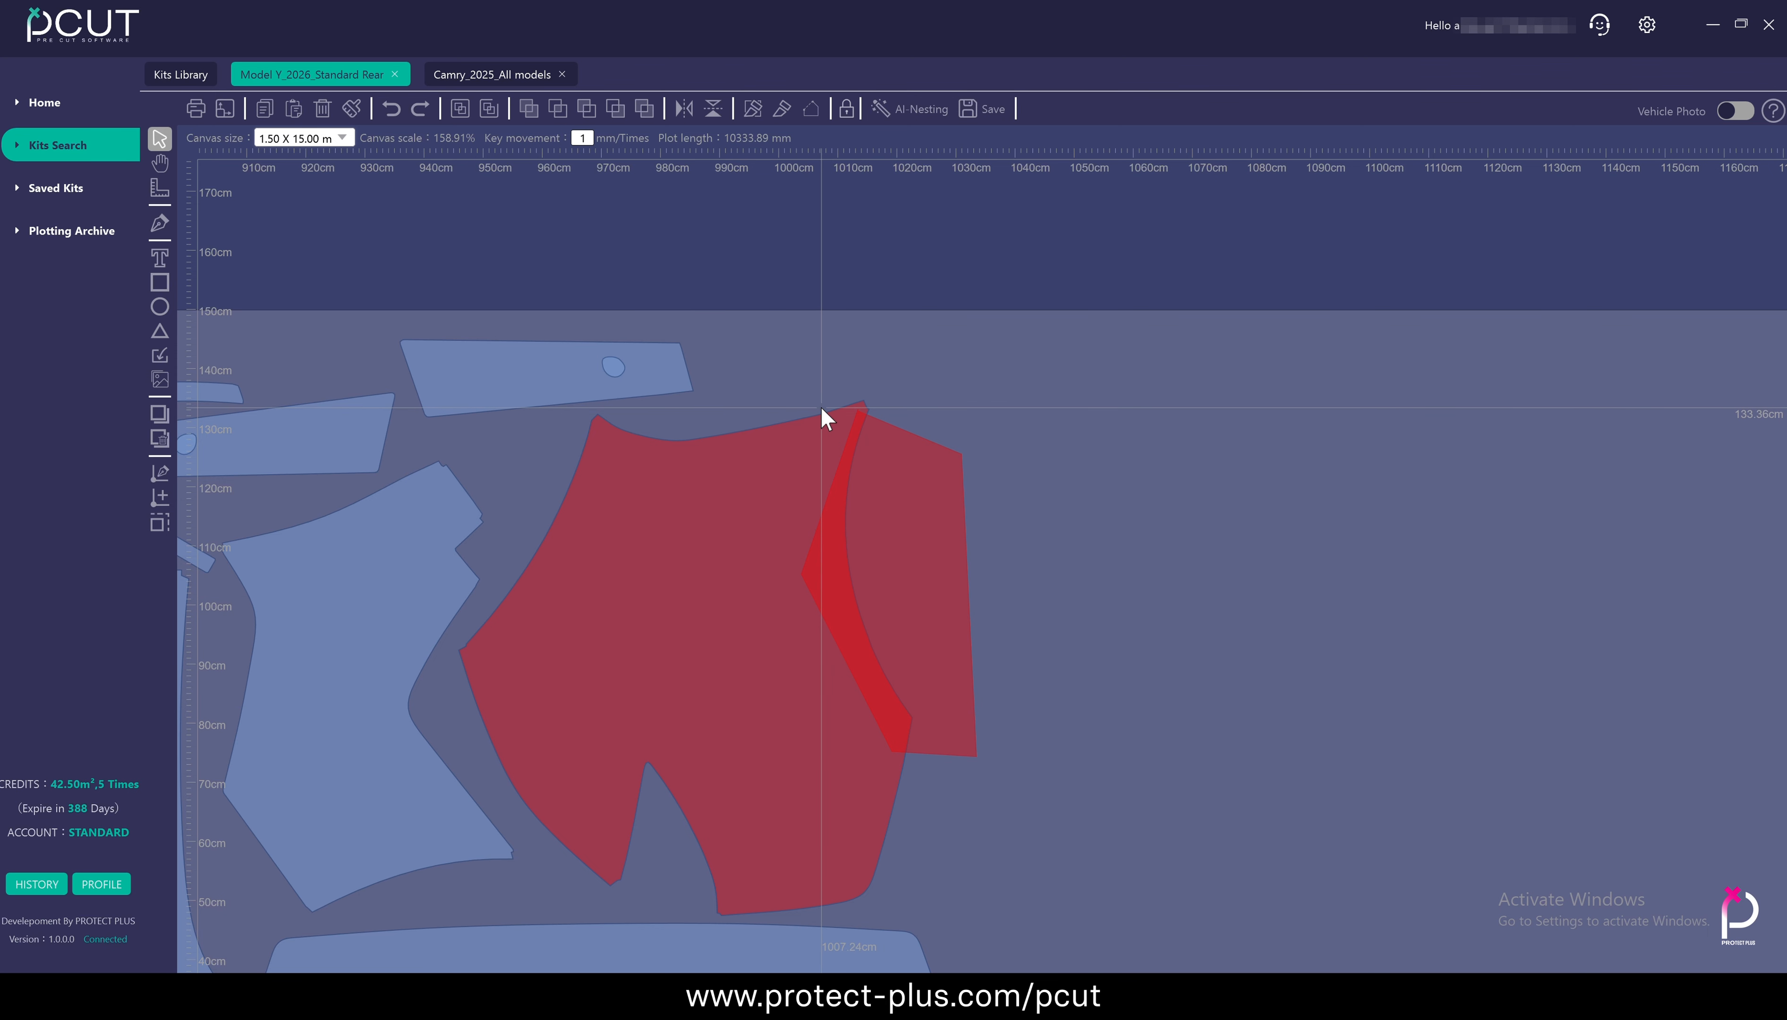
Move the pen-drawn shape onto free material clear of the panel and close its outline
left_click_drag(759, 372, 1106, 766)
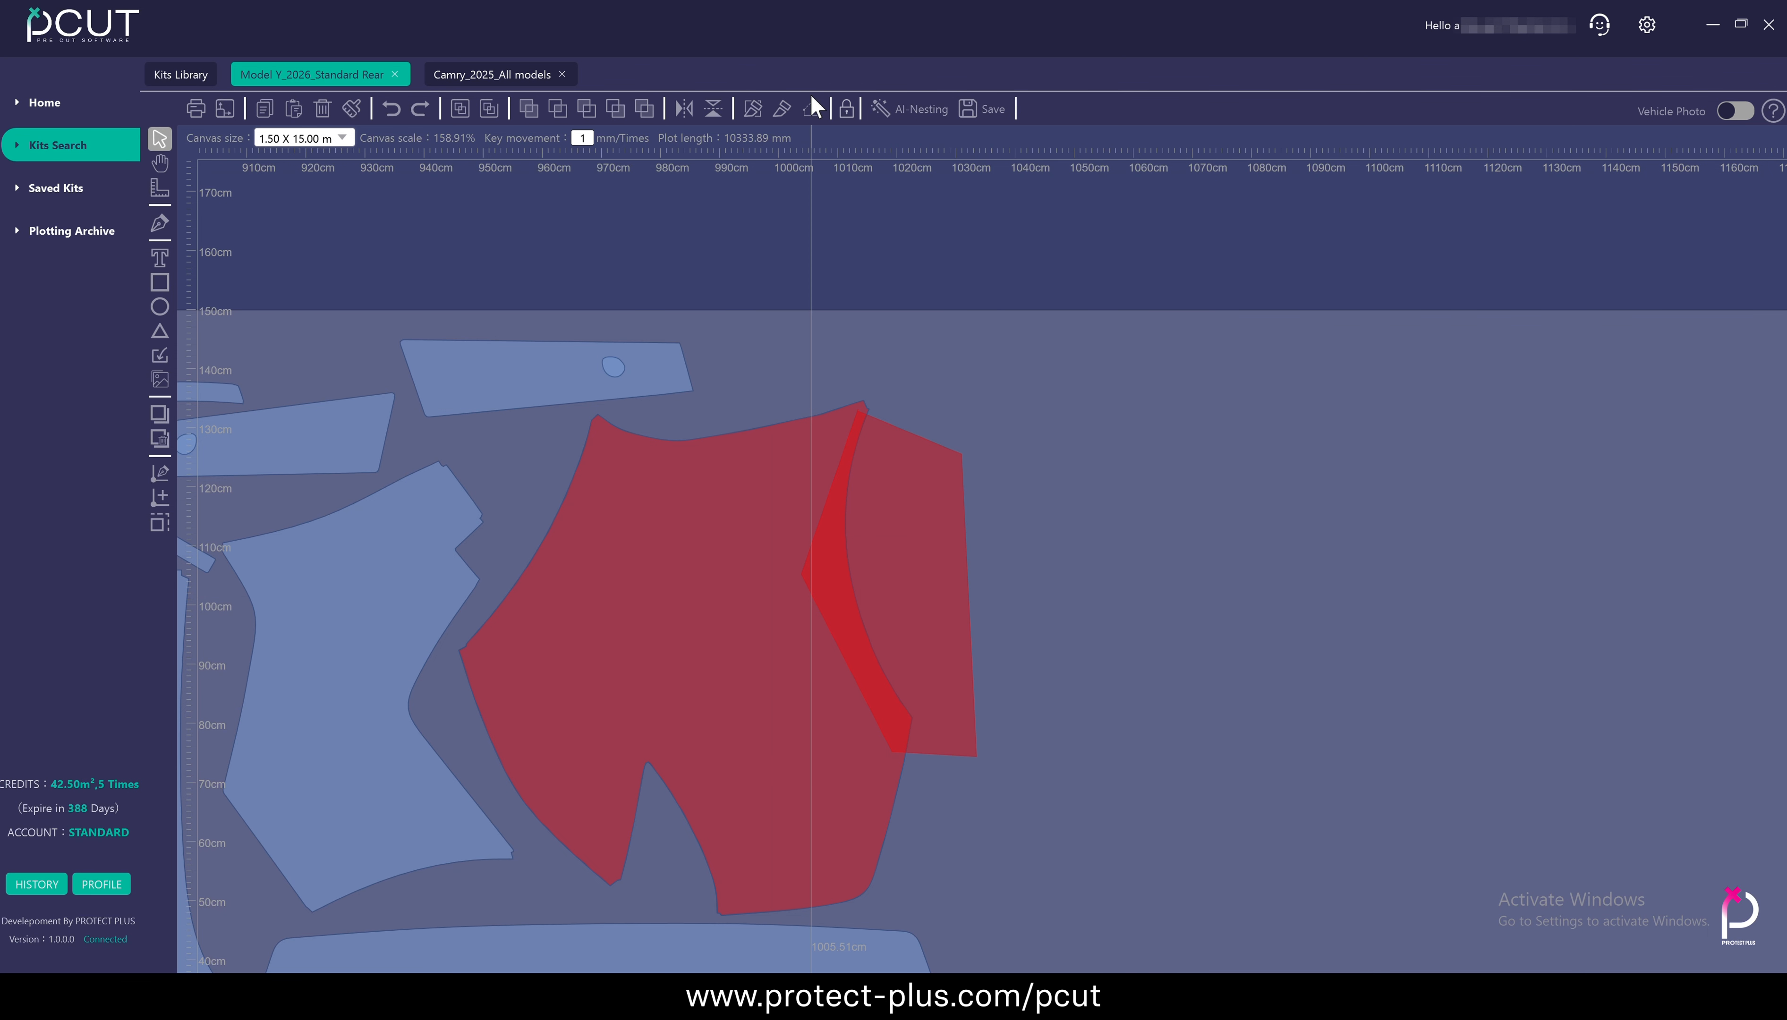
left_click_drag(936, 500, 1289, 540)
left_click_drag(1131, 407, 1206, 543)
left_click(811, 111)
scroll(1141, 468, "up", 5)
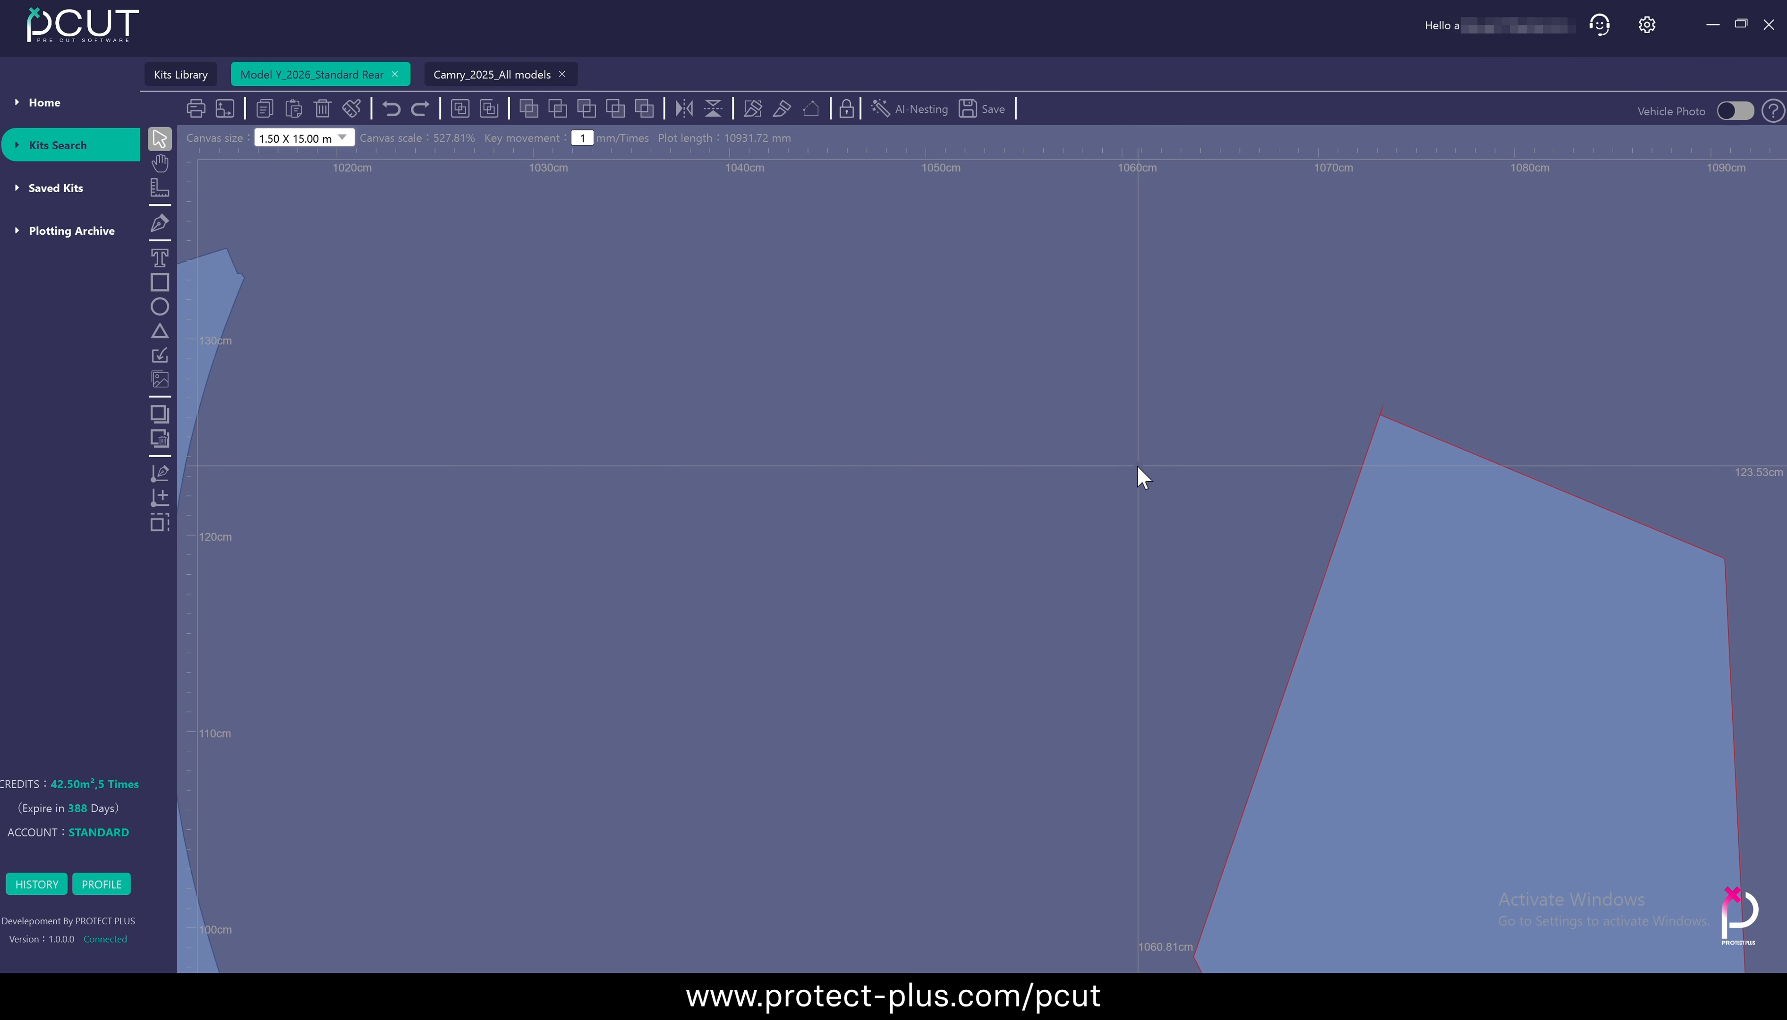
scroll(1372, 539, "up", 5)
scroll(1369, 534, "down", 10)
scroll(1370, 534, "up", 5)
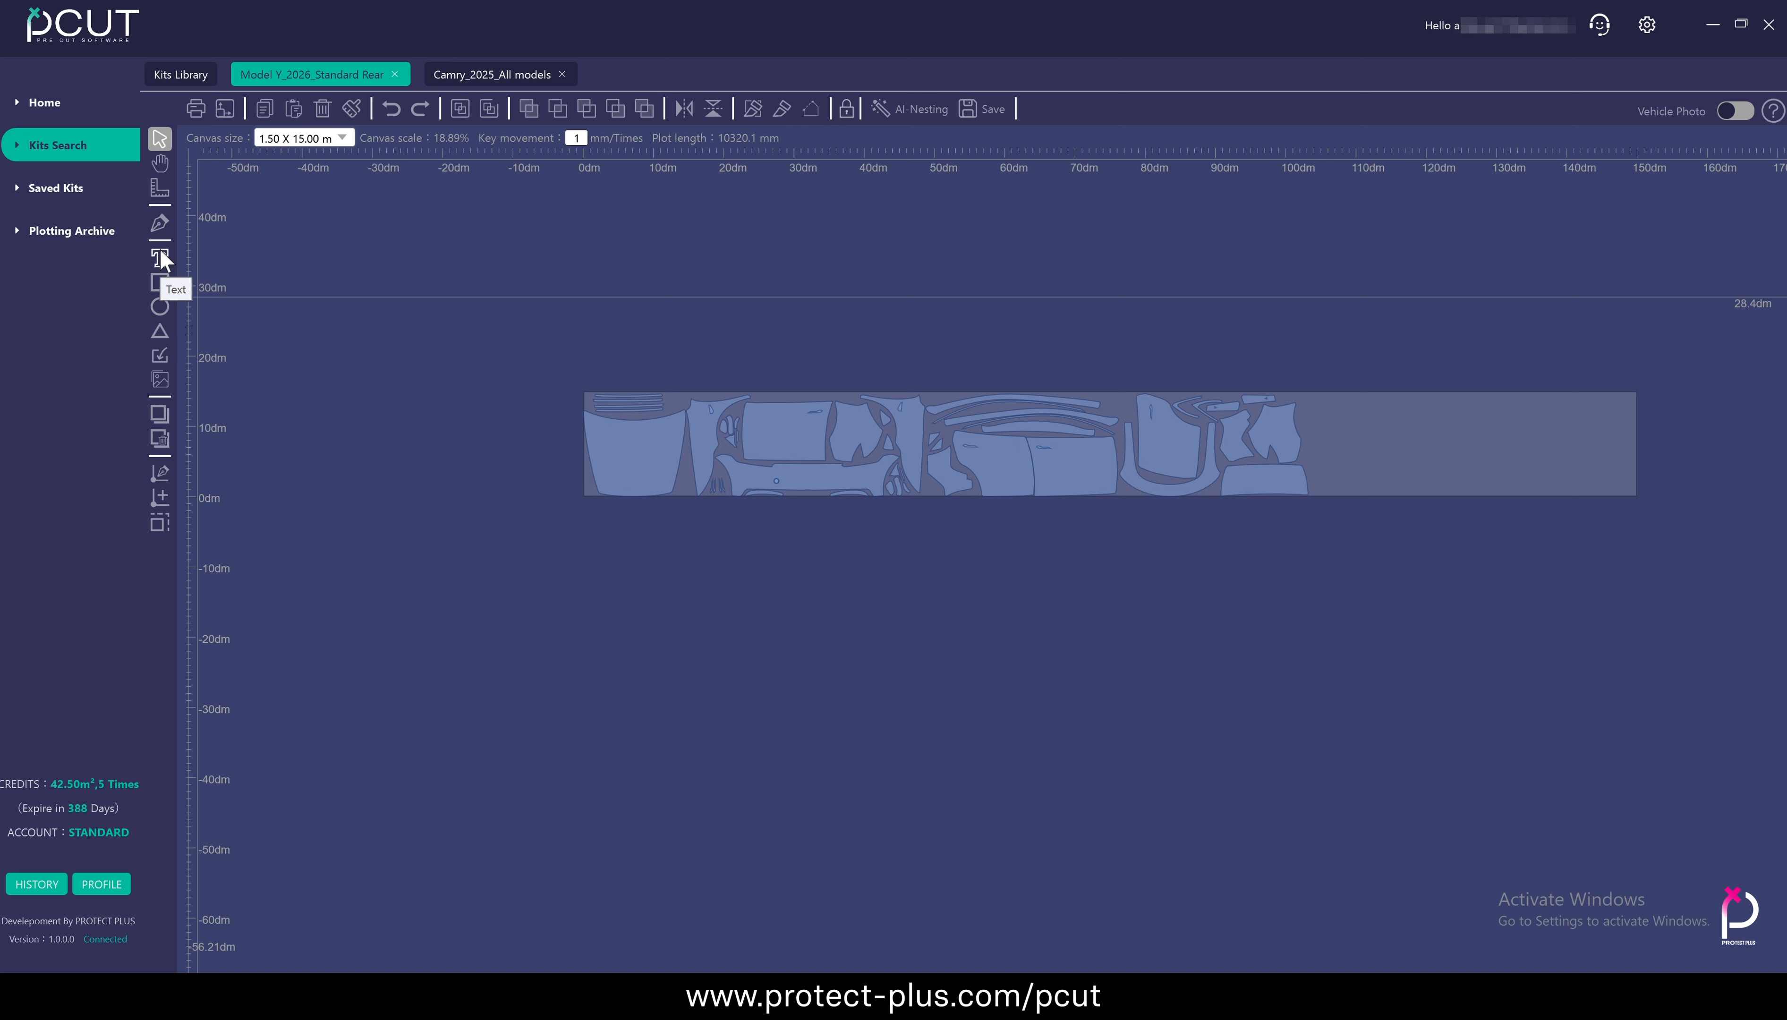
Start a text object on the hood panel with the content TESLA
left_click(160, 256)
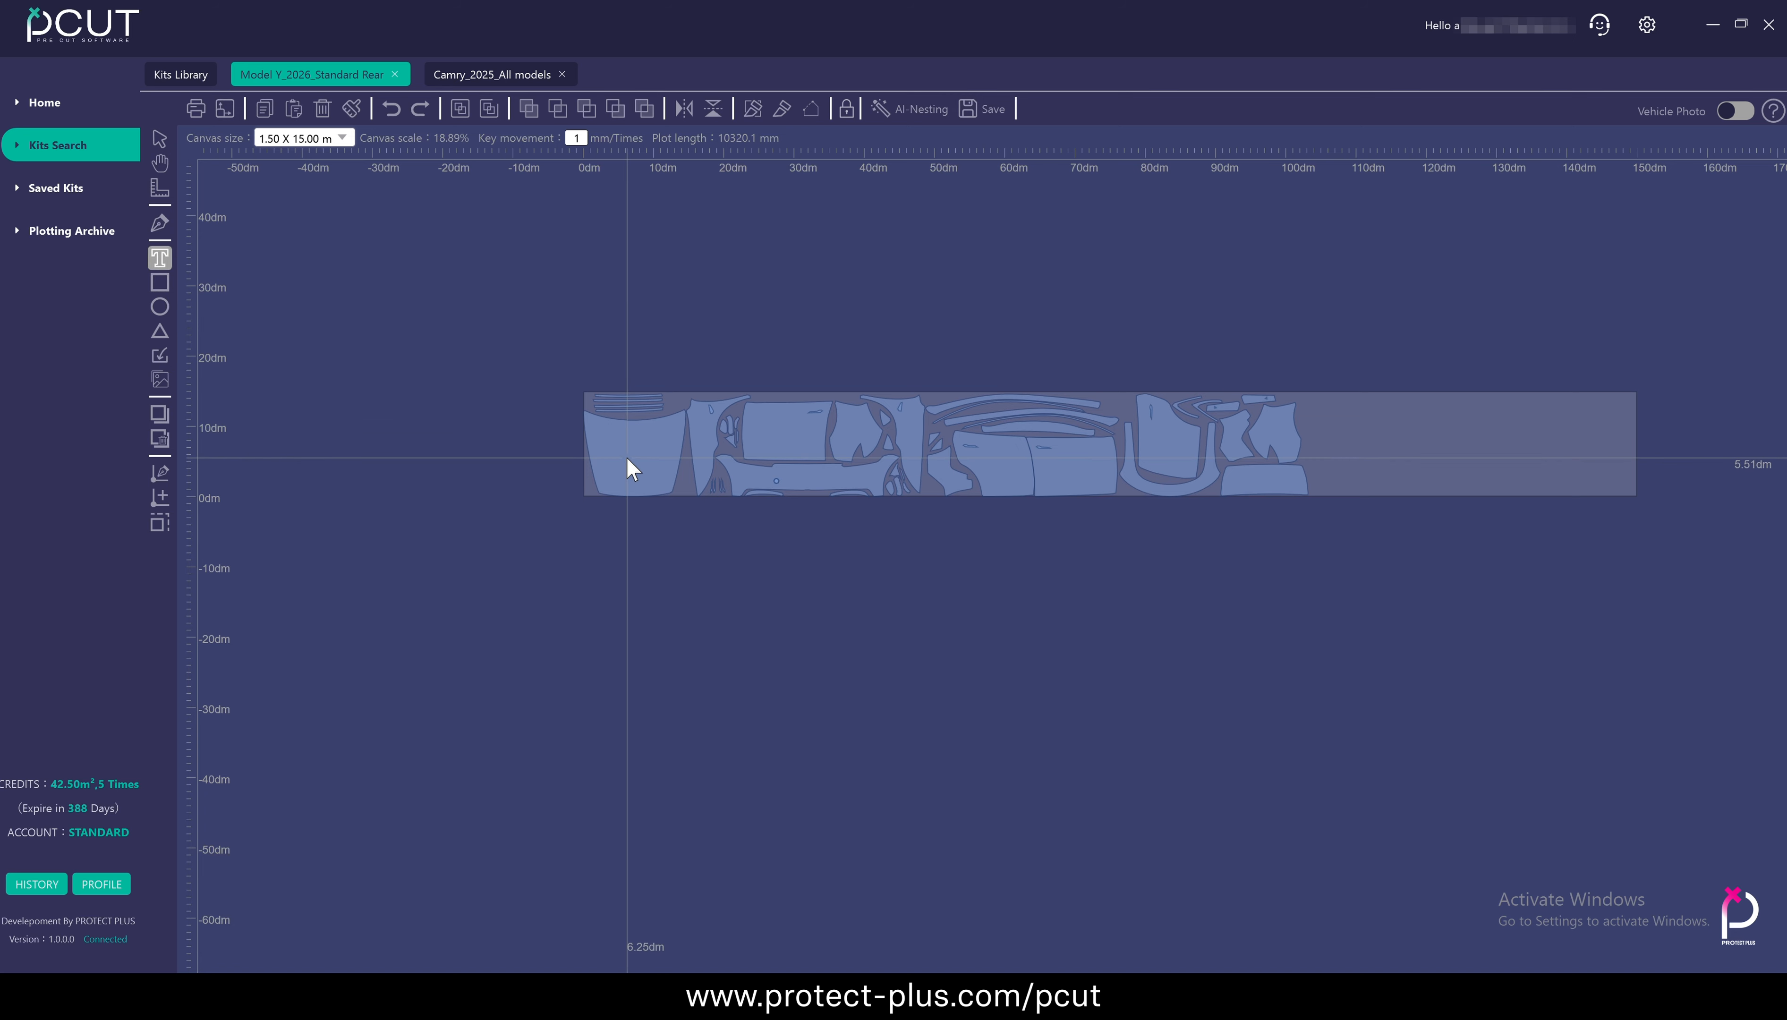
scroll(627, 465, "up", 5)
left_click(520, 532)
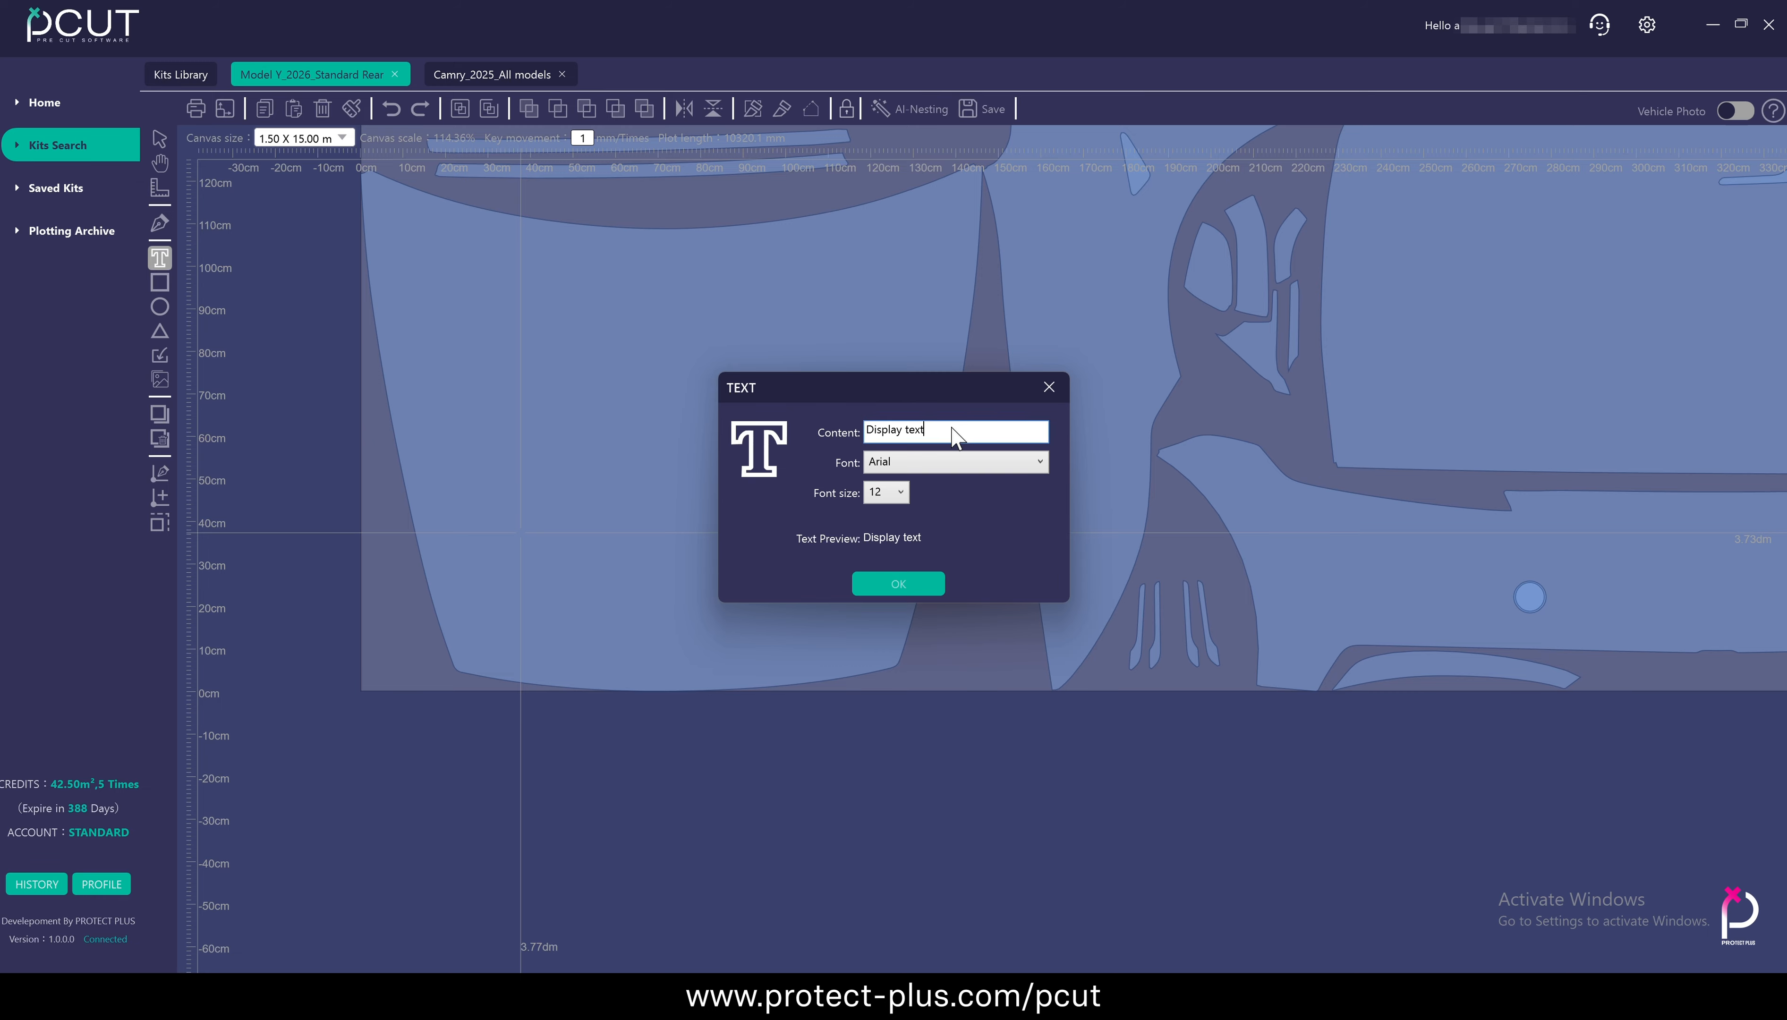
left_click_drag(955, 434, 851, 434)
type("TESLA")
Try out several fonts for the TESLA text and set it to Impact
left_click(971, 462)
scroll(958, 549, "down", 8)
scroll(958, 550, "up", 8)
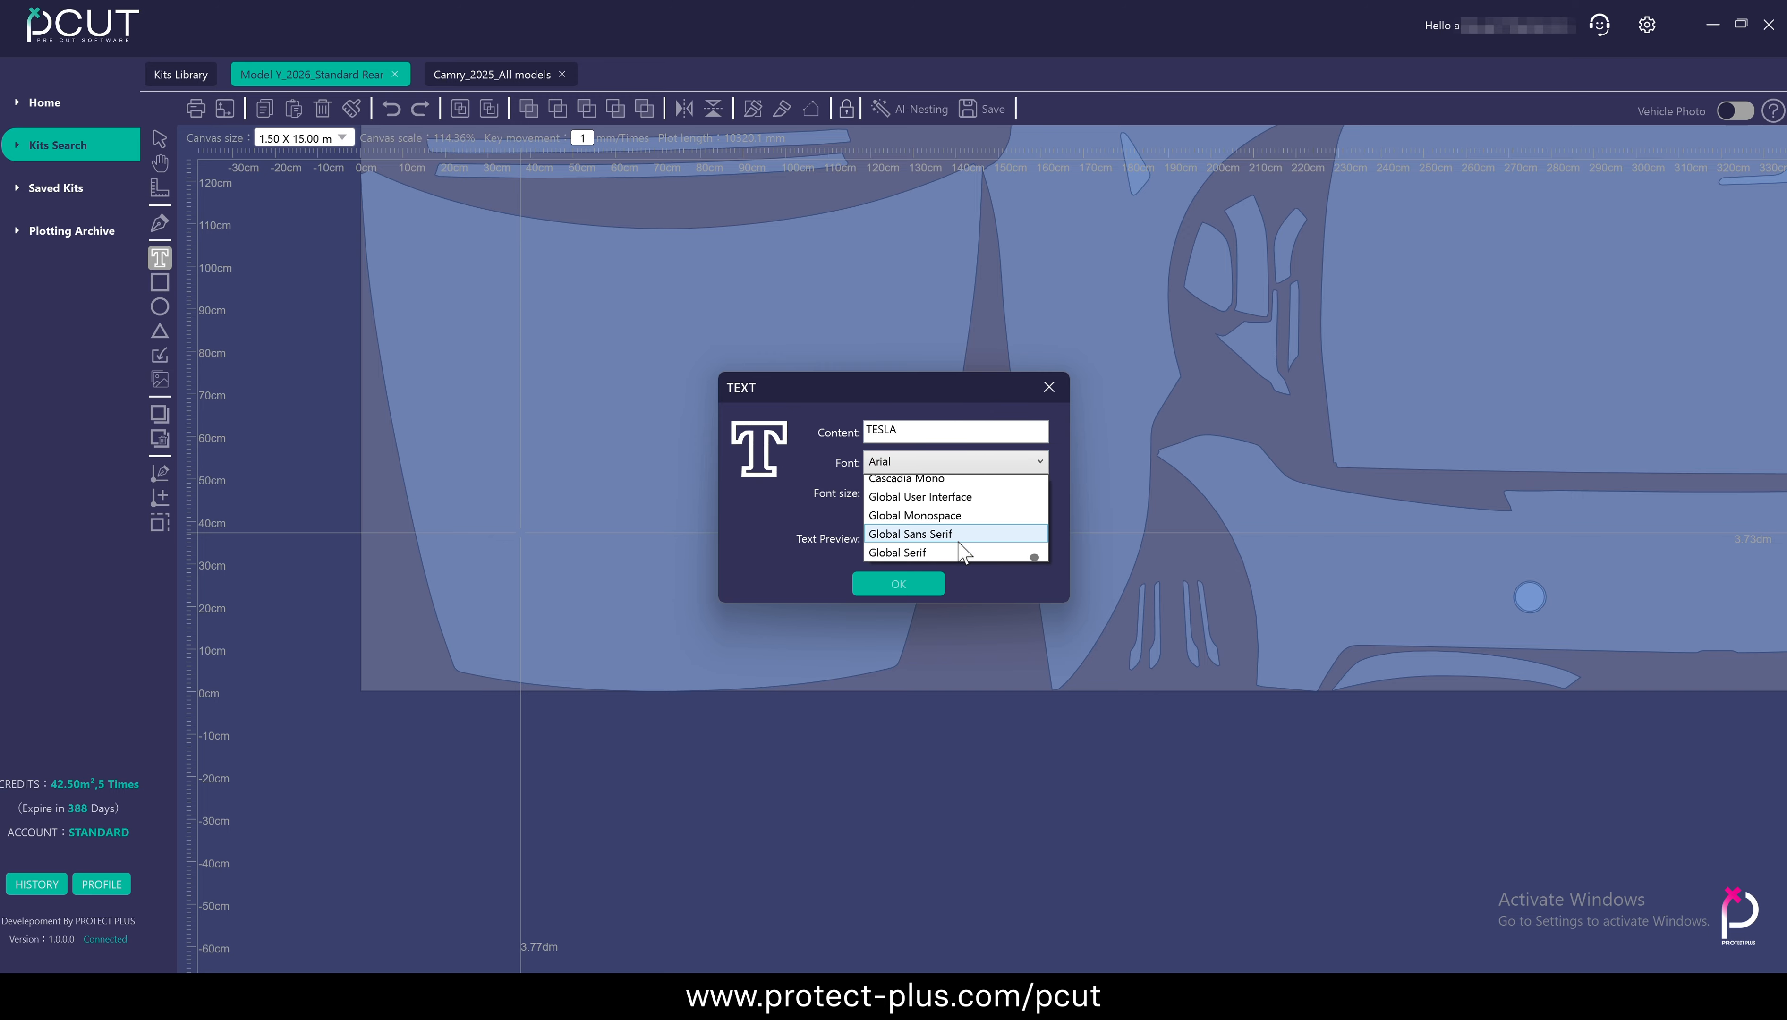
left_click(934, 514)
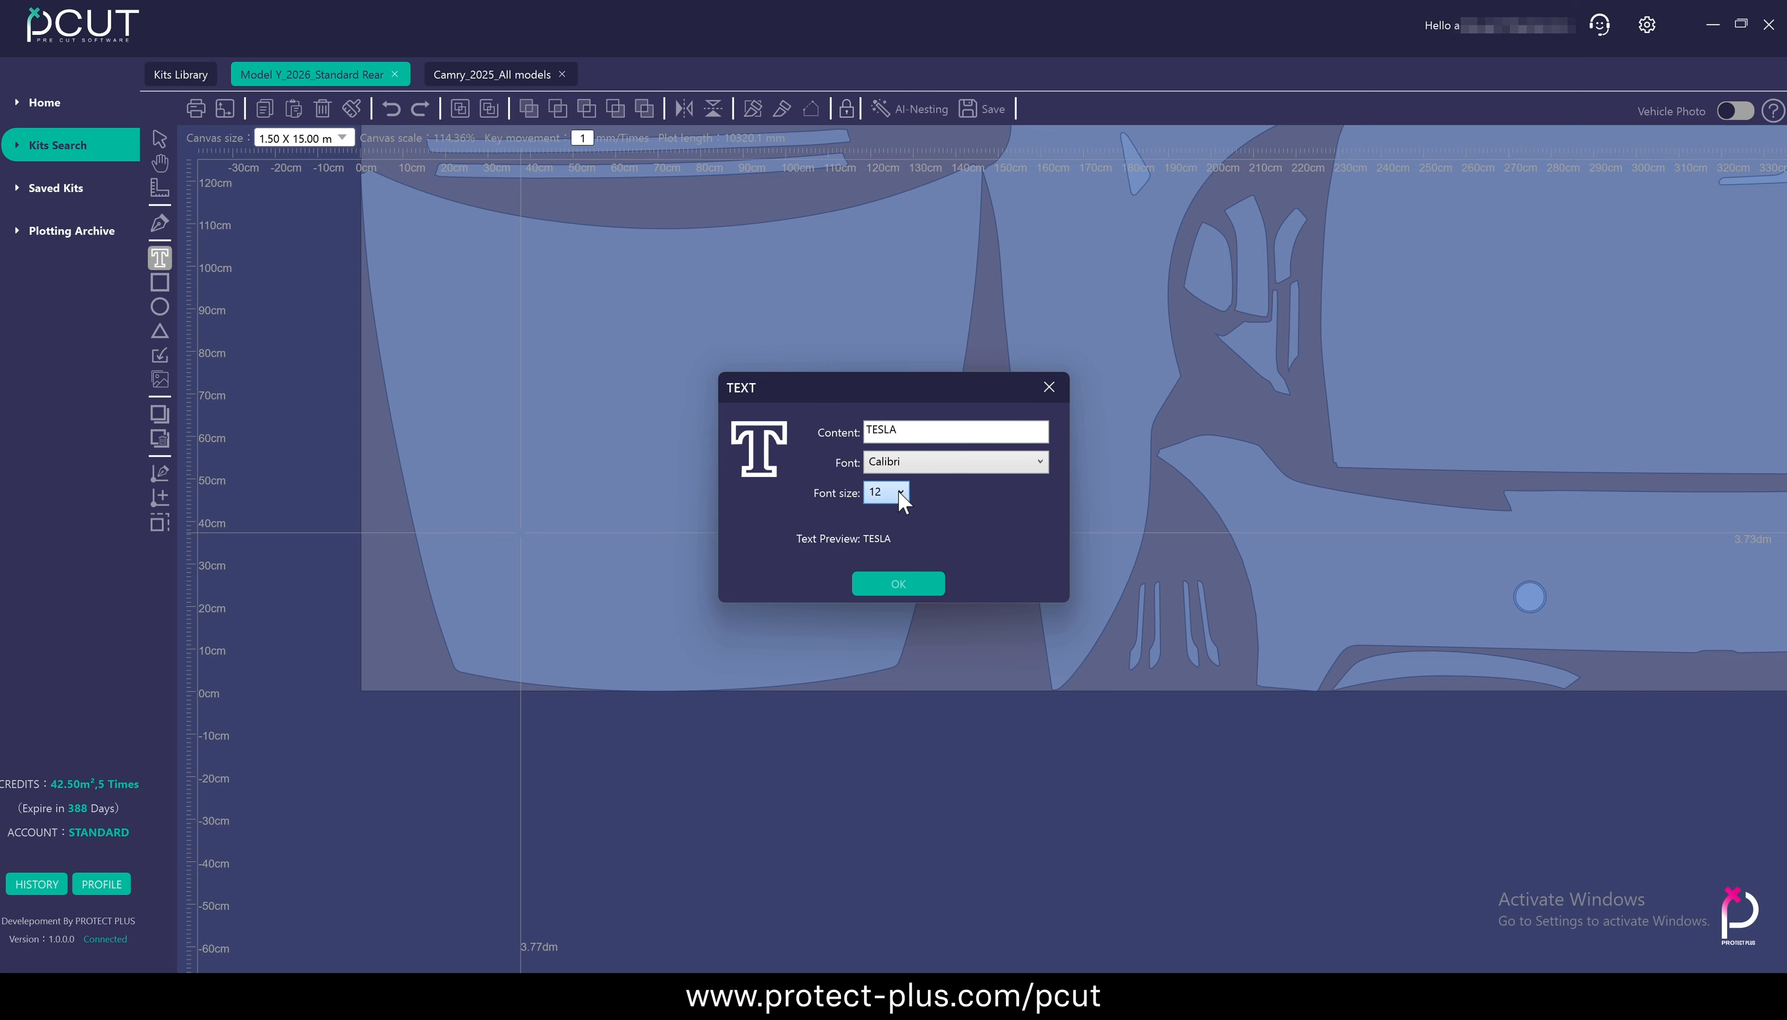
scroll(952, 465, "down", 1)
left_click(953, 465)
left_click(947, 520)
left_click(952, 459)
scroll(942, 531, "down", 3)
left_click(940, 532)
Choose a larger font size for the TESLA text and place it on the hood panel
left_click(898, 493)
scroll(891, 543, "down", 8)
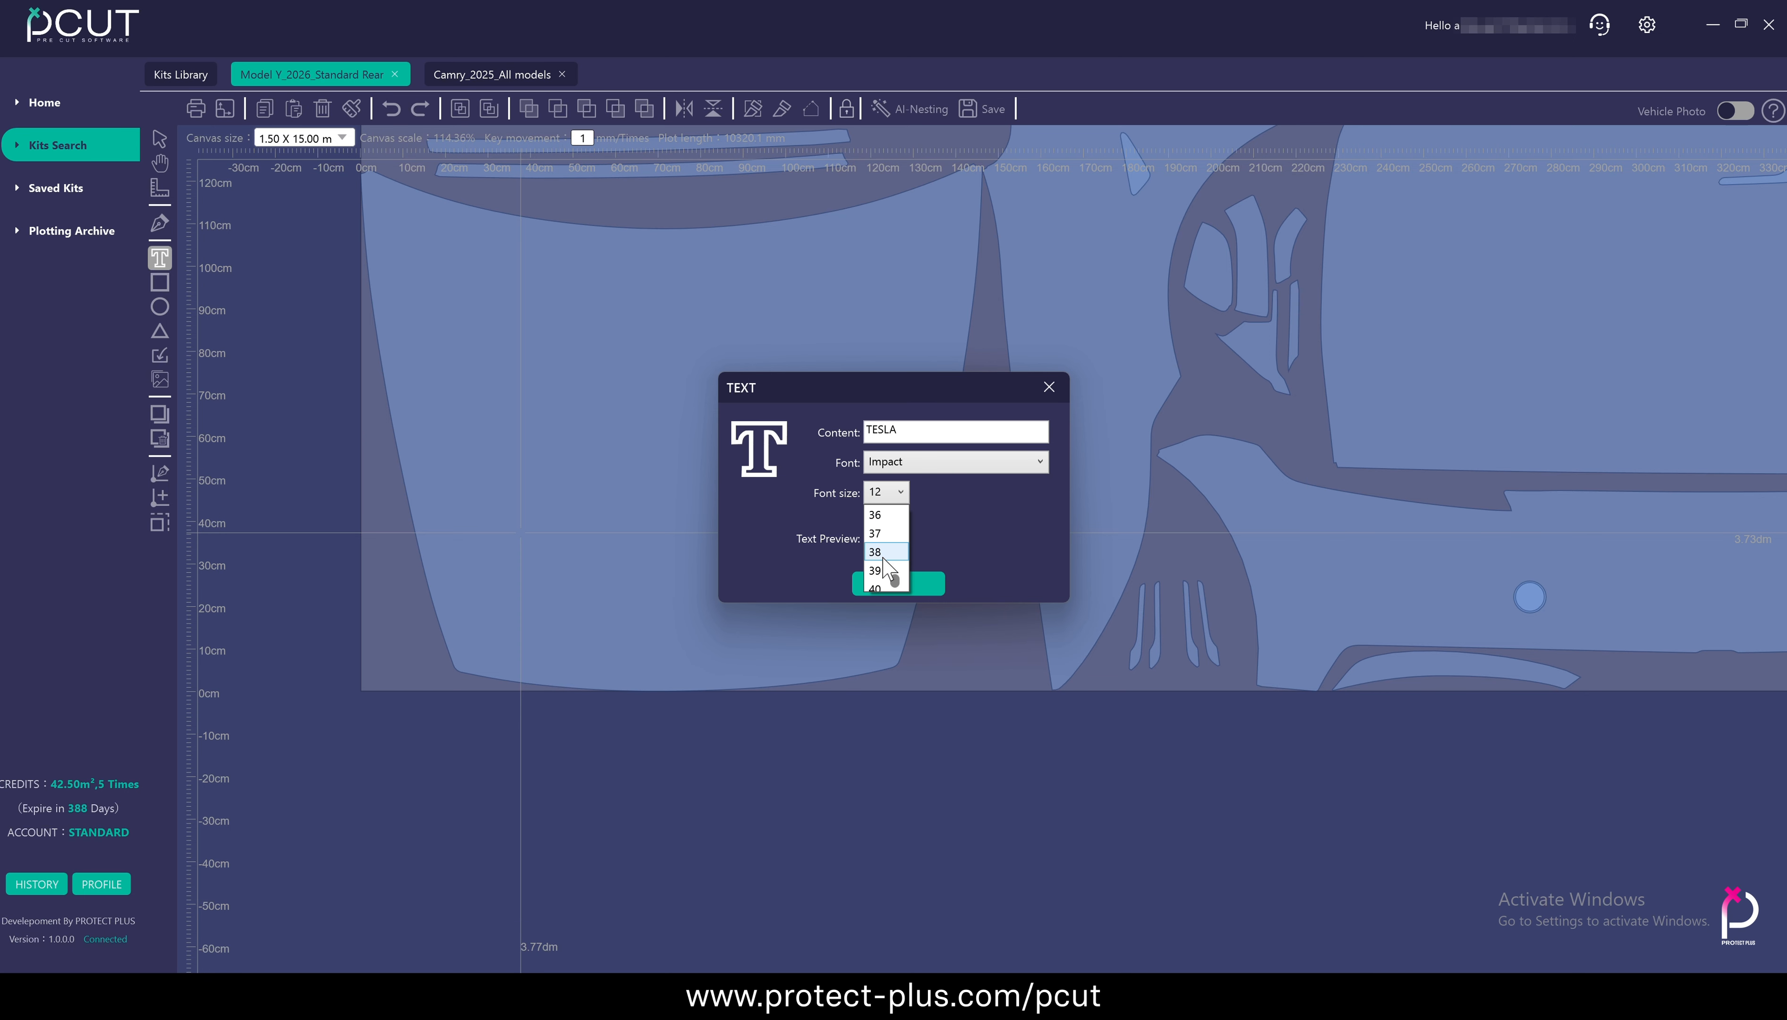
left_click(885, 568)
left_click(920, 586)
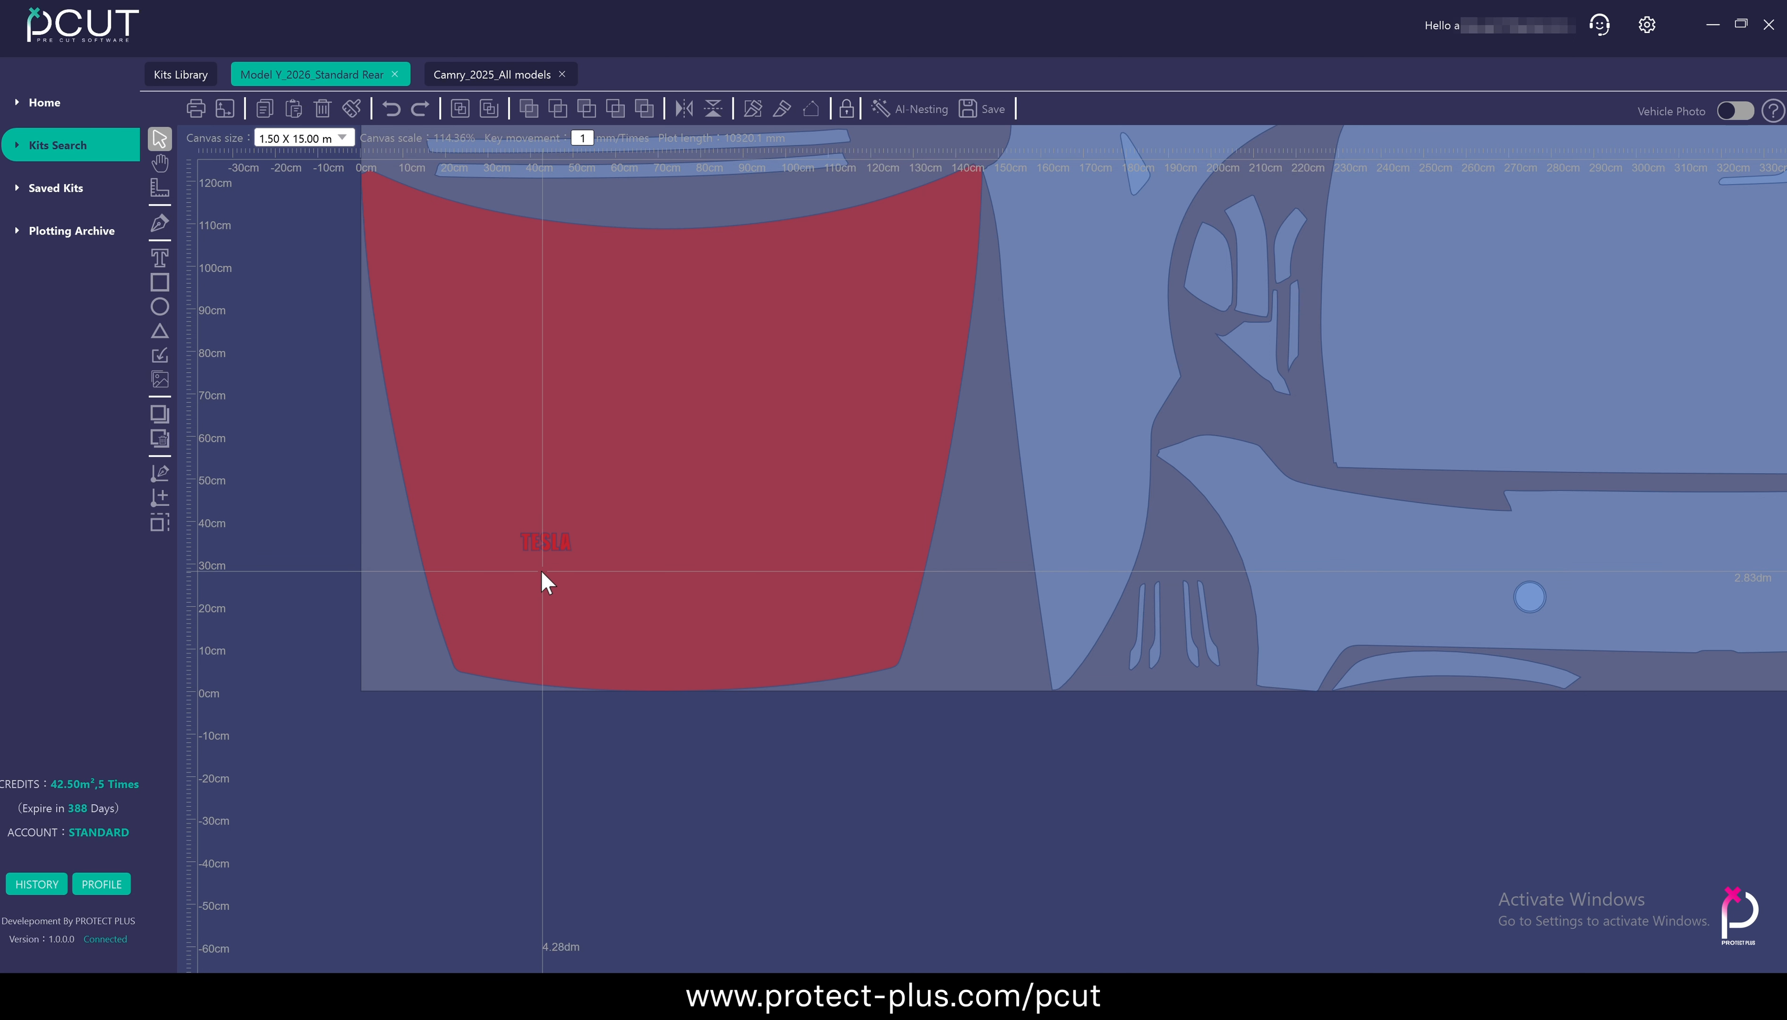
Move the TESLA text to the lower centre of the hood panel and deselect it
left_click_drag(562, 551, 691, 663)
scroll(691, 663, "up", 5)
scroll(689, 660, "down", 3)
scroll(670, 663, "up", 2)
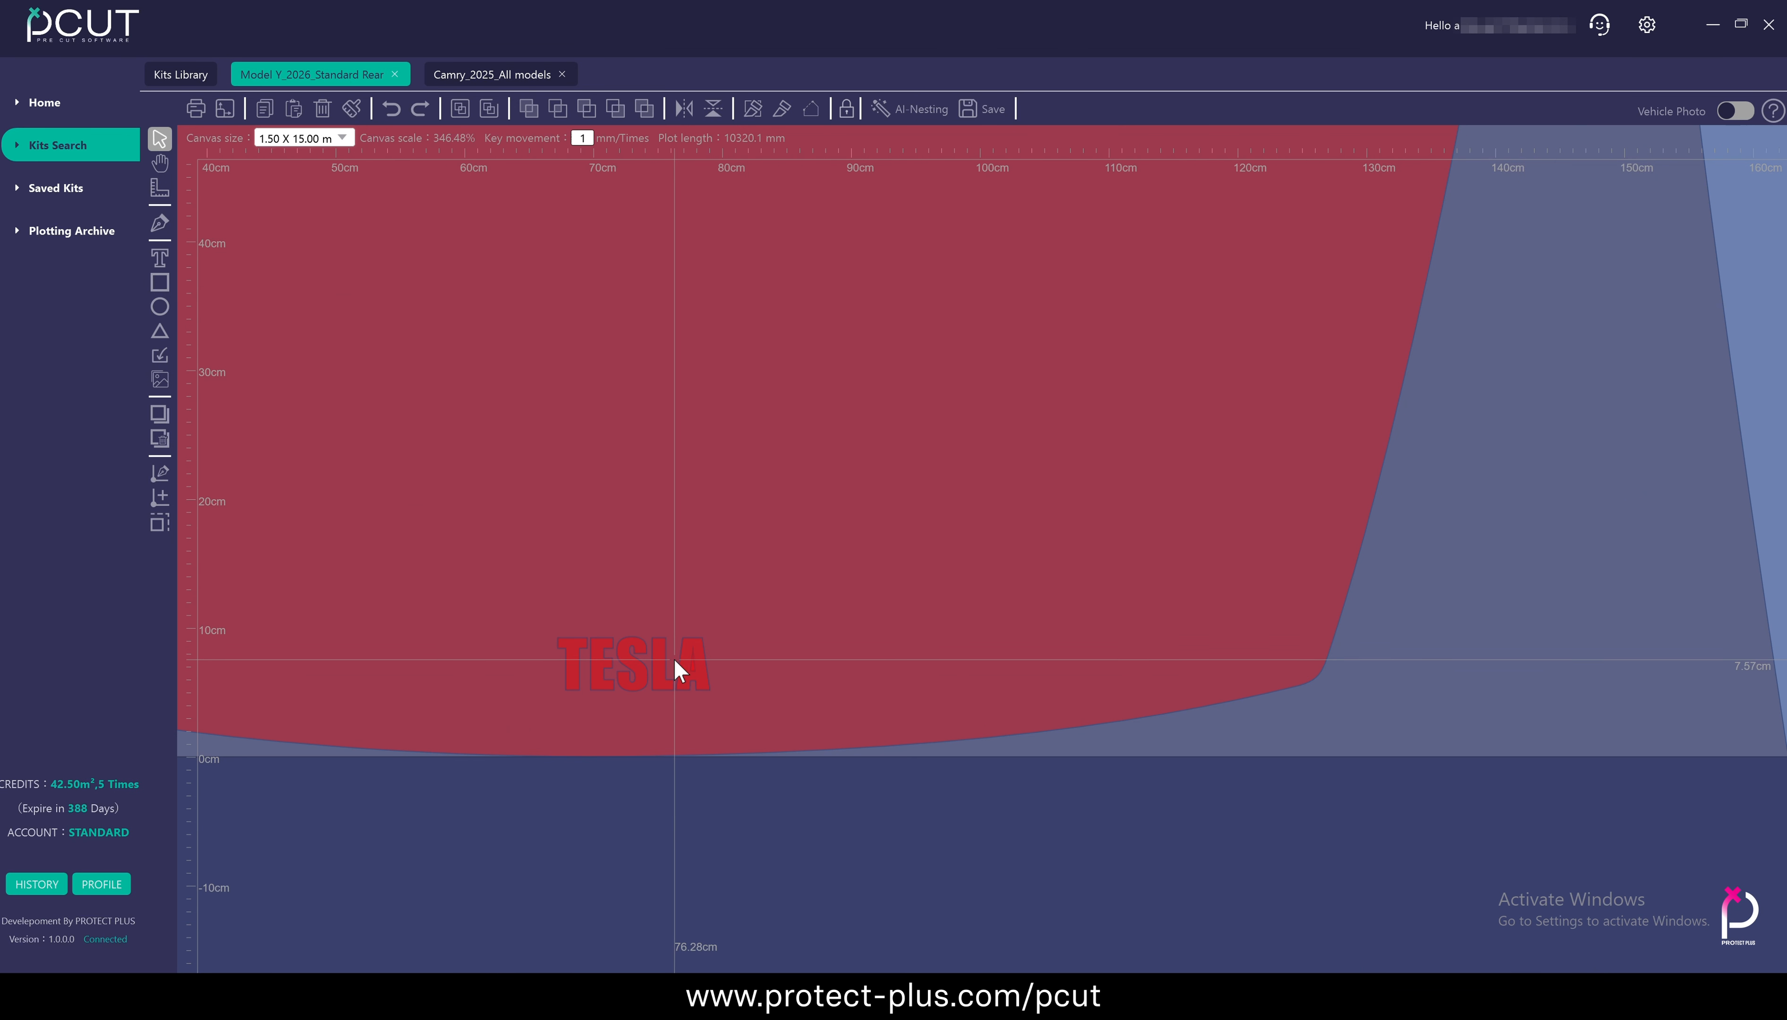
double_click(657, 667)
scroll(657, 667, "up", 5)
left_click(1038, 563)
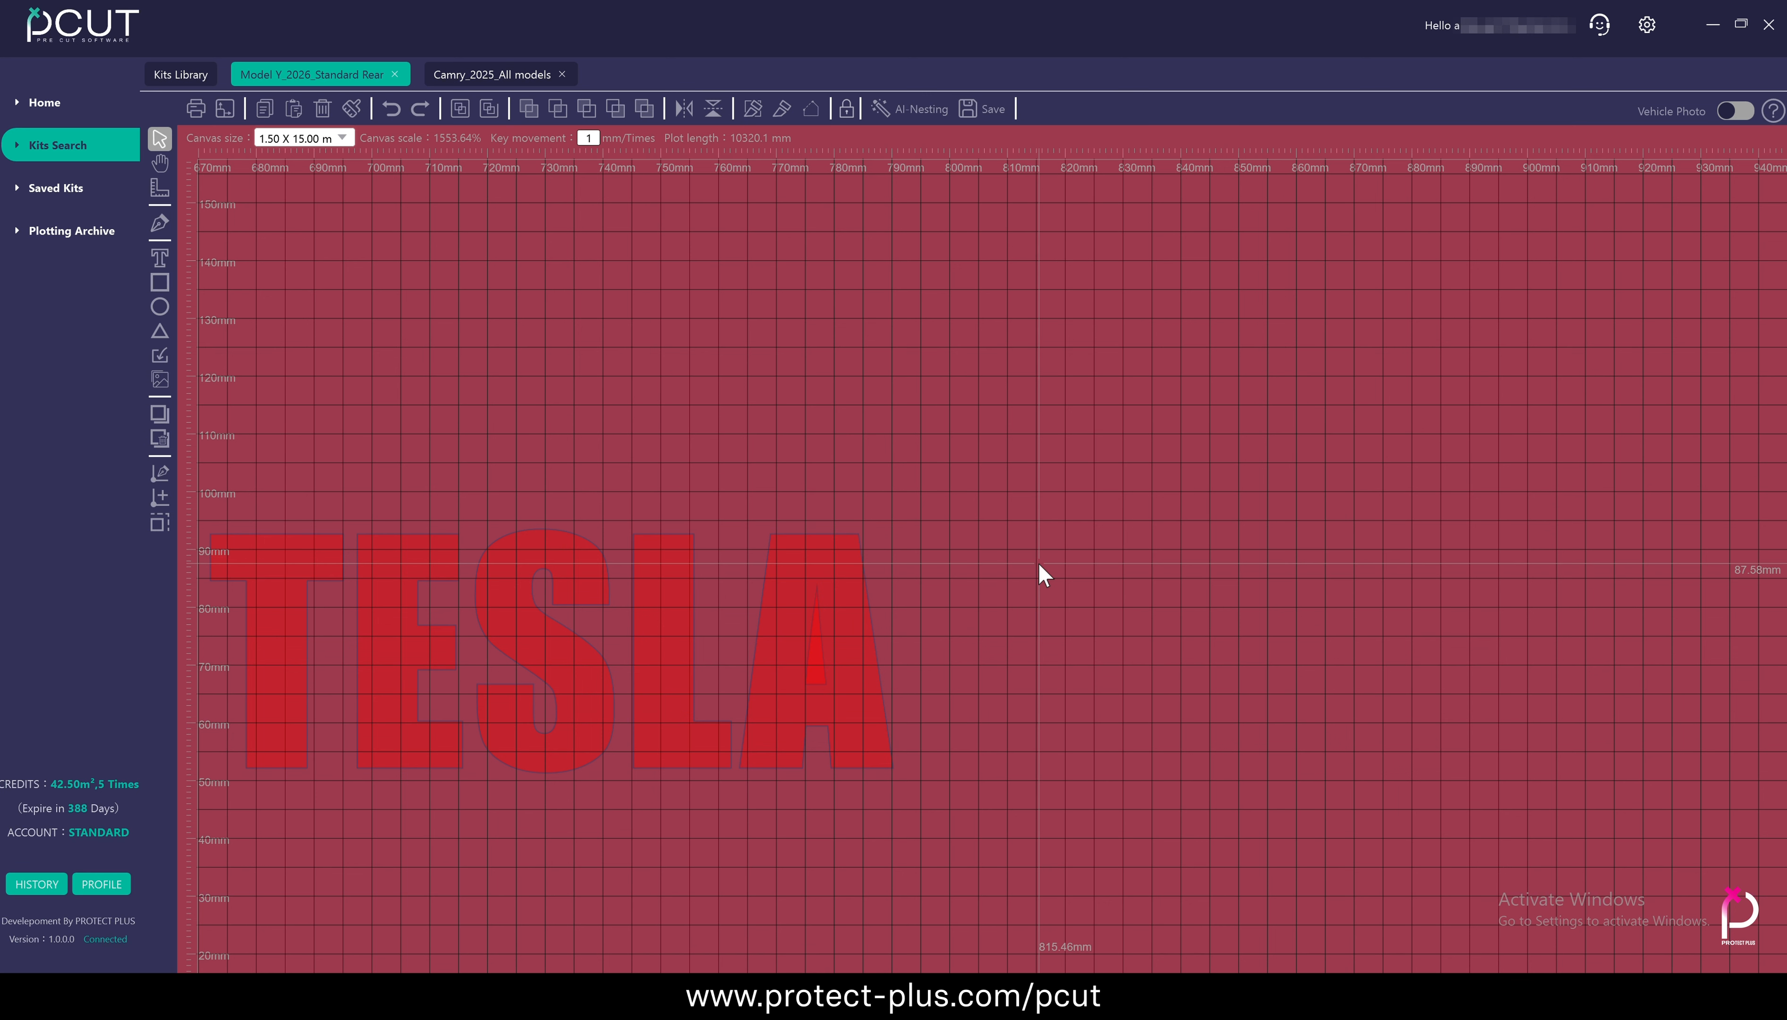
Move the TESLA text off the hood panel to the empty area just below the material
scroll(1038, 562, "down", 6)
left_click(949, 584)
left_click_drag(949, 584, 1014, 729)
left_click(857, 668)
scroll(977, 728, "up", 3)
double_click(961, 699)
double_click(962, 699)
scroll(801, 615, "down", 6)
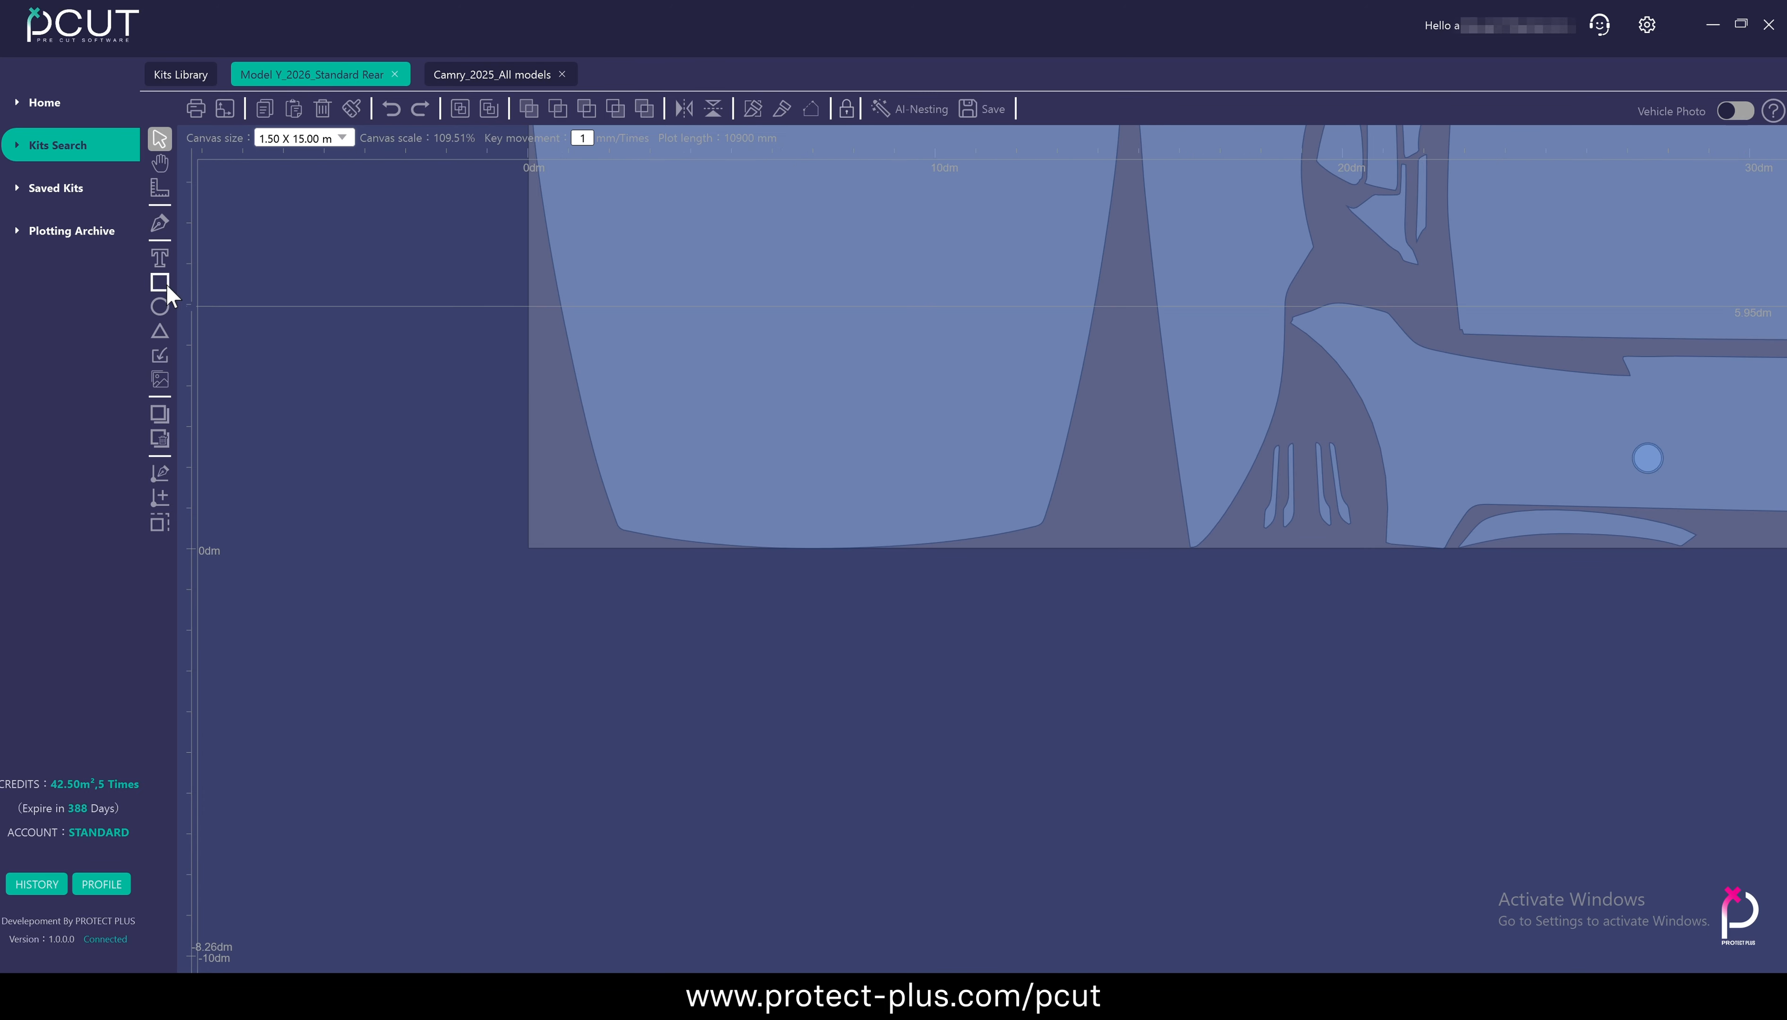
Draw a rectangle, two circles and a triangle in the empty area outside the material
left_click(163, 283)
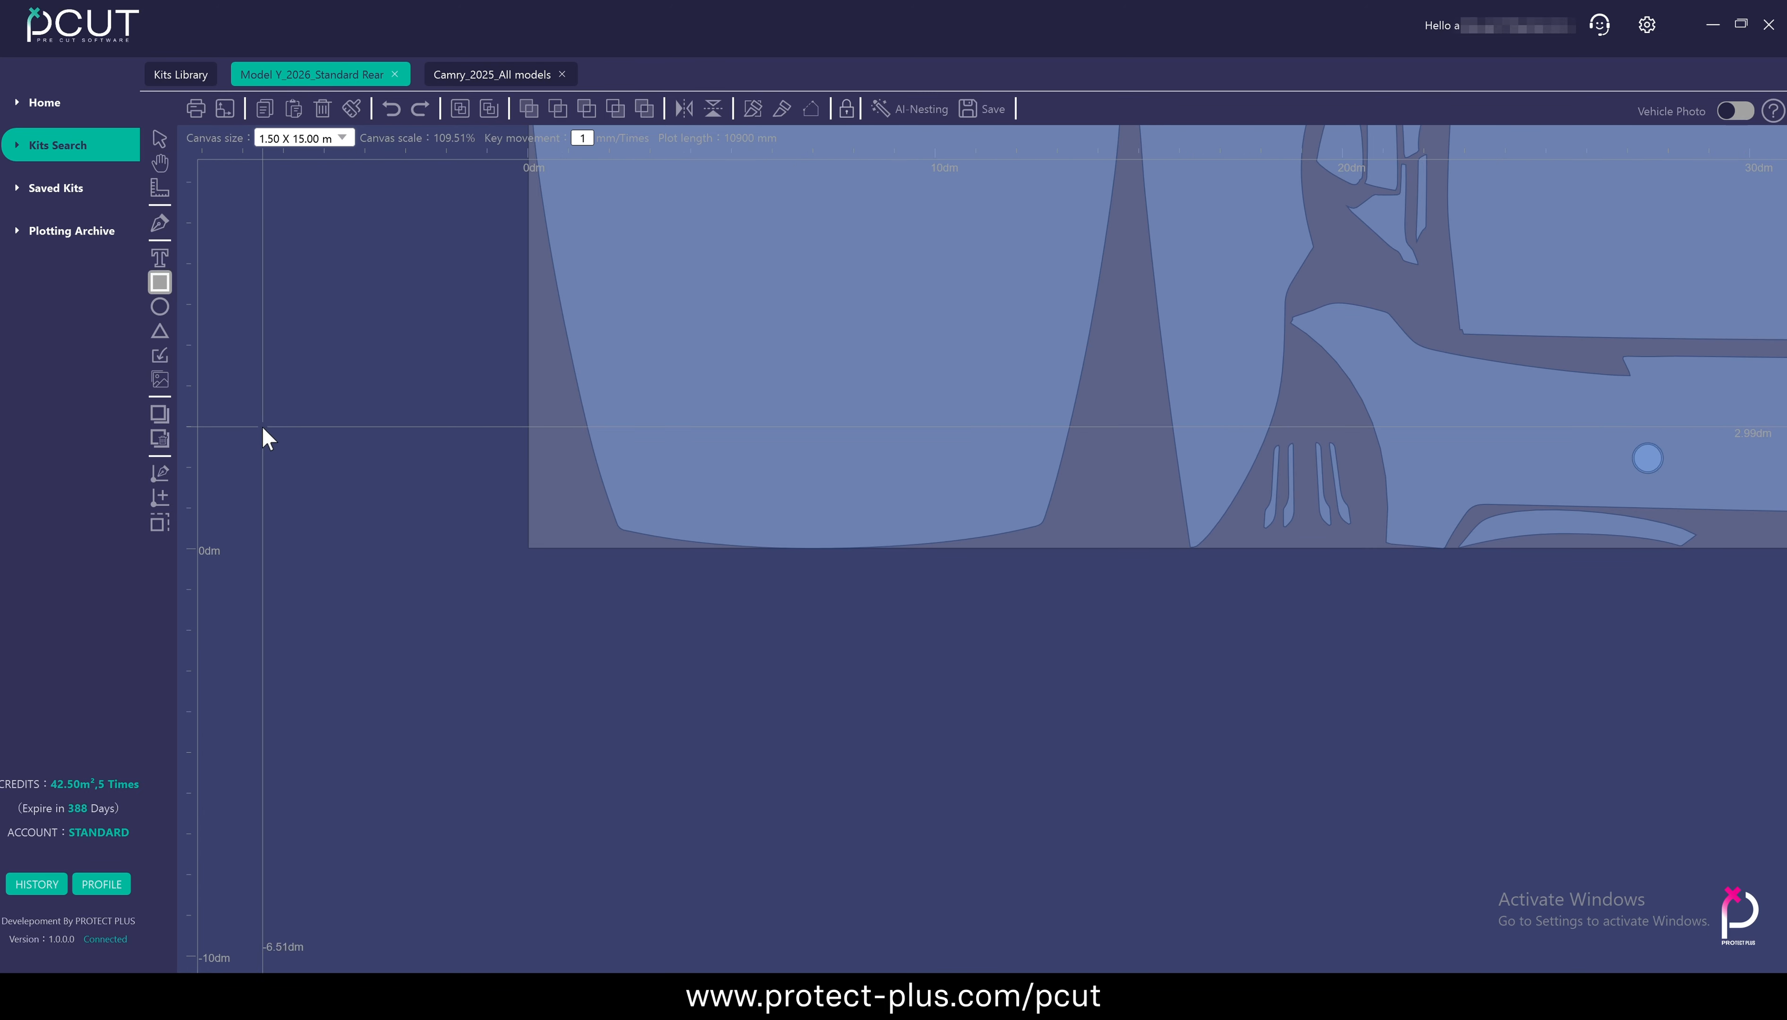
left_click_drag(263, 427, 378, 534)
left_click(160, 307)
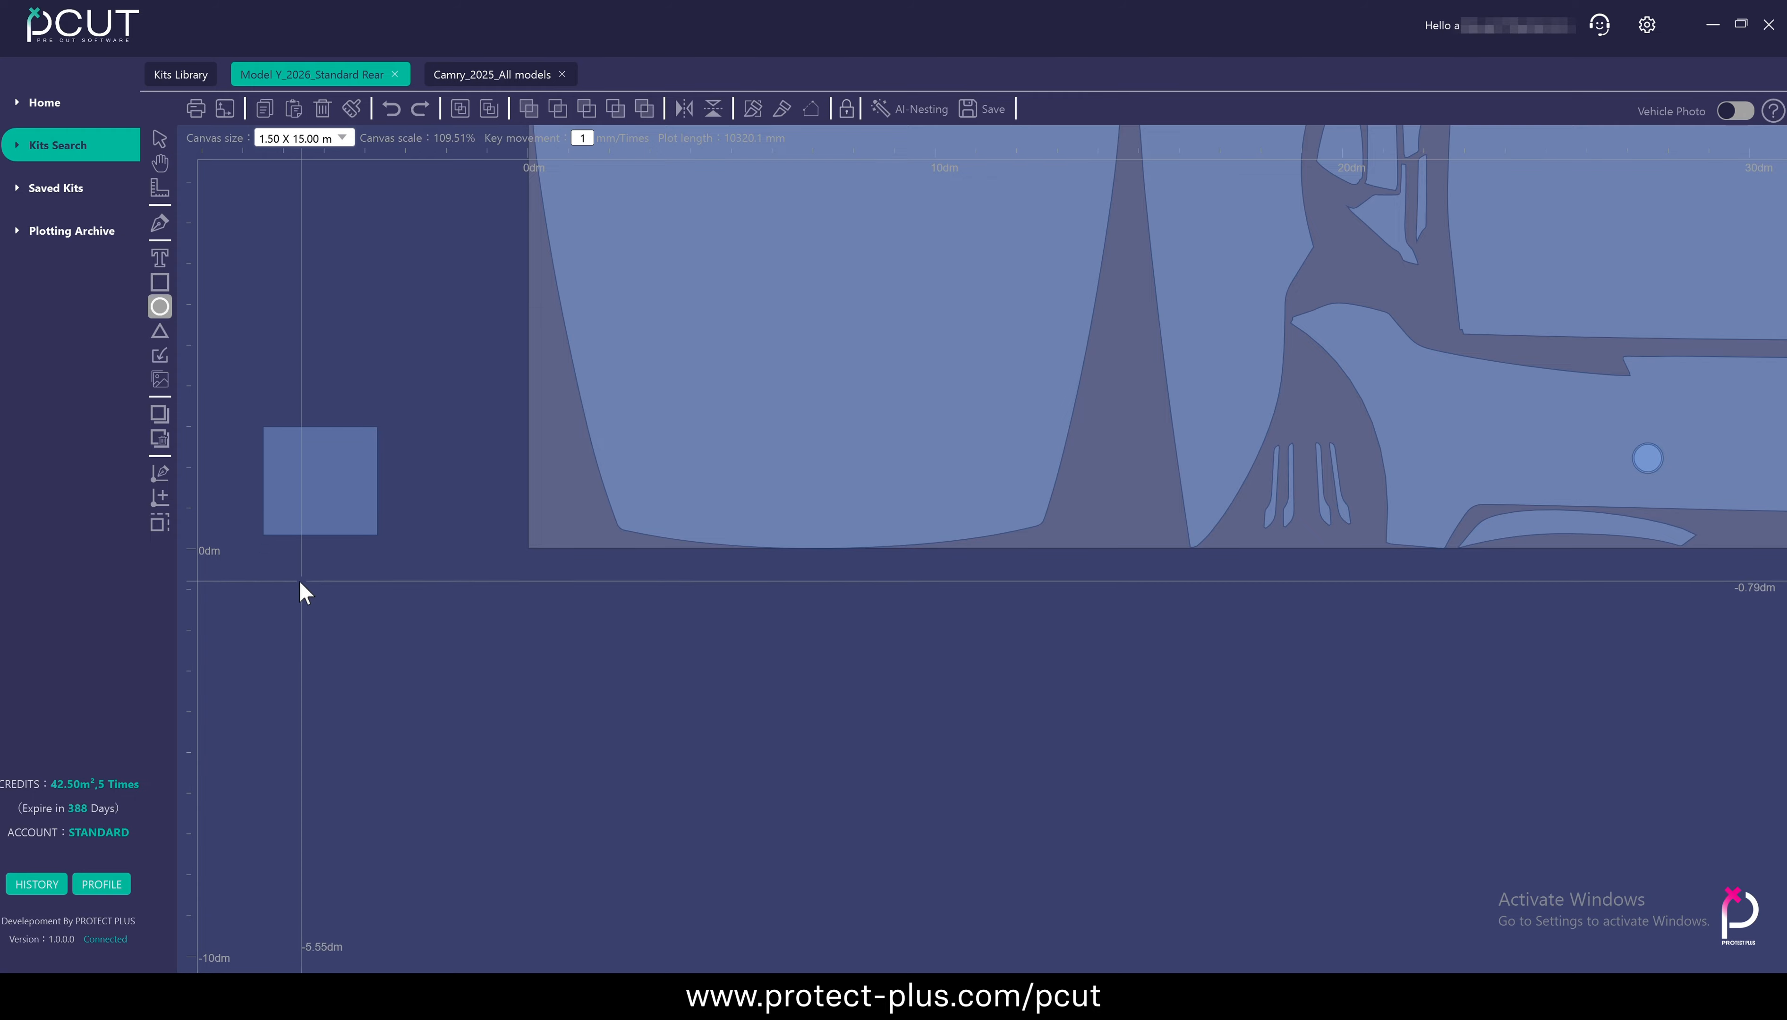
mouse_move(244, 588)
left_mouse_down()
mouse_move(341, 673)
mouse_move(441, 675)
mouse_move(635, 786)
left_mouse_up()
left_click(158, 329)
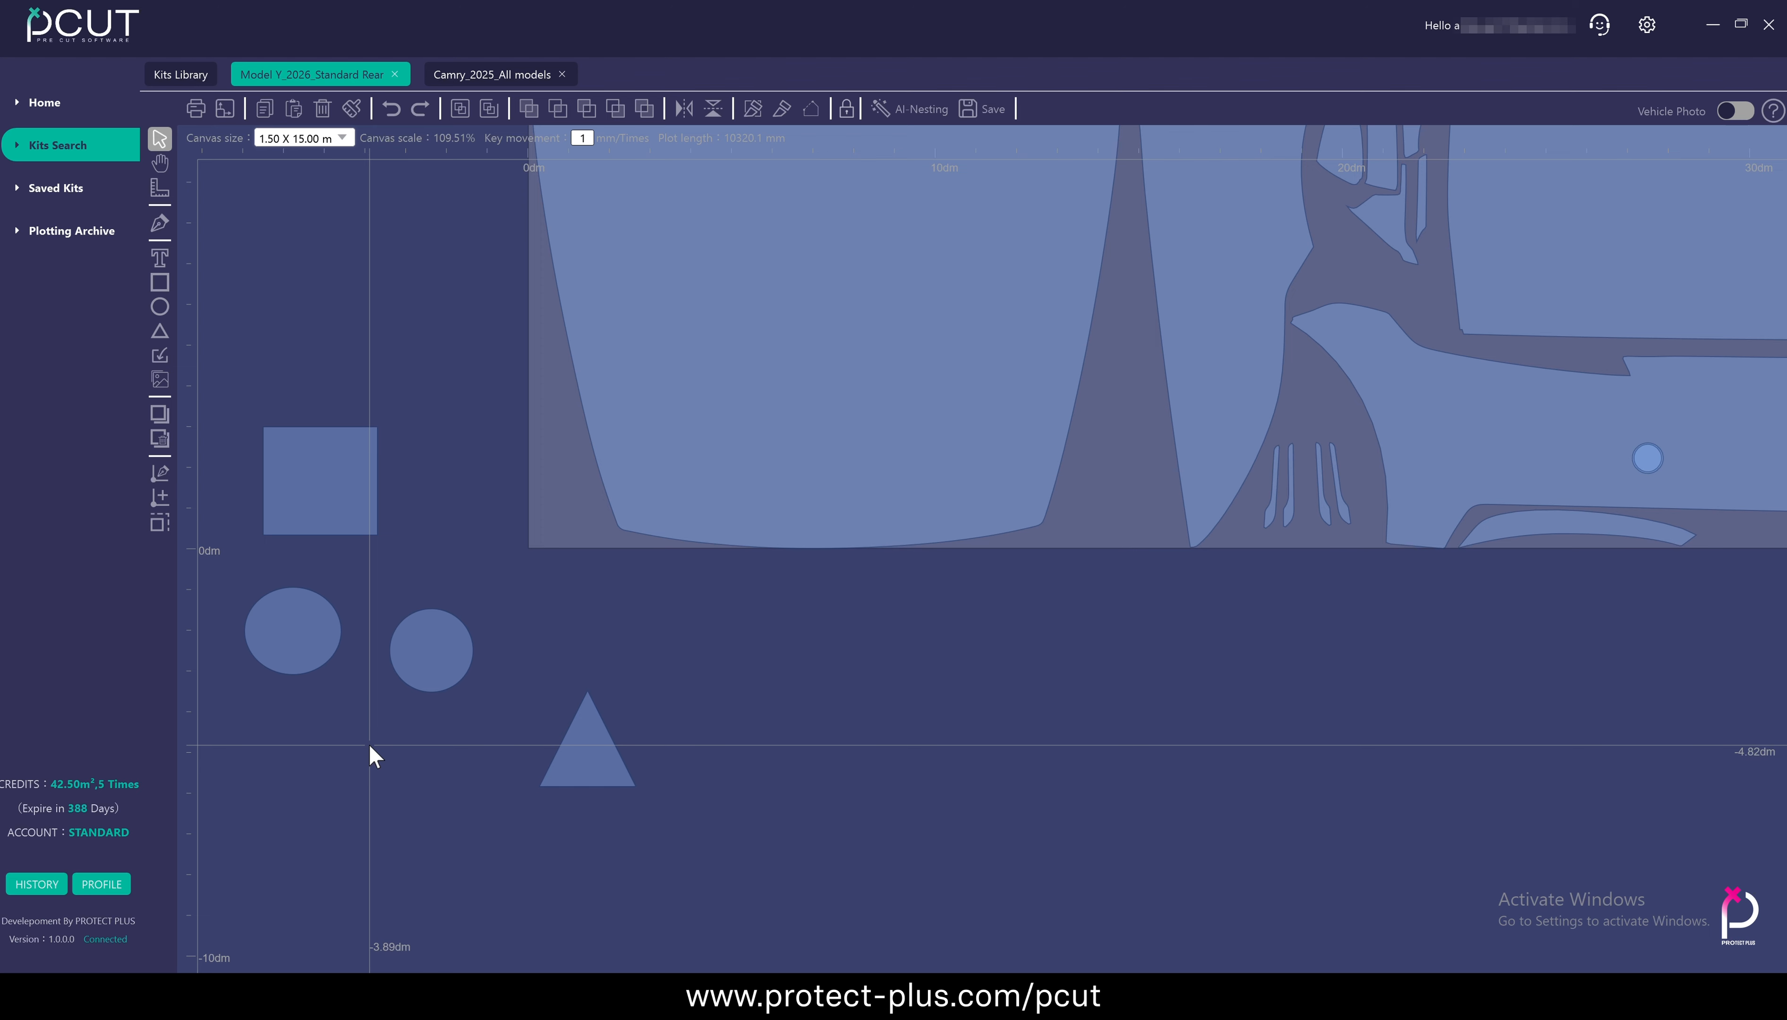
Undo the most recently drawn basic shapes
key("ctrl+z")
key("ctrl+z")
key("ctrl+z")
key("ctrl+z")
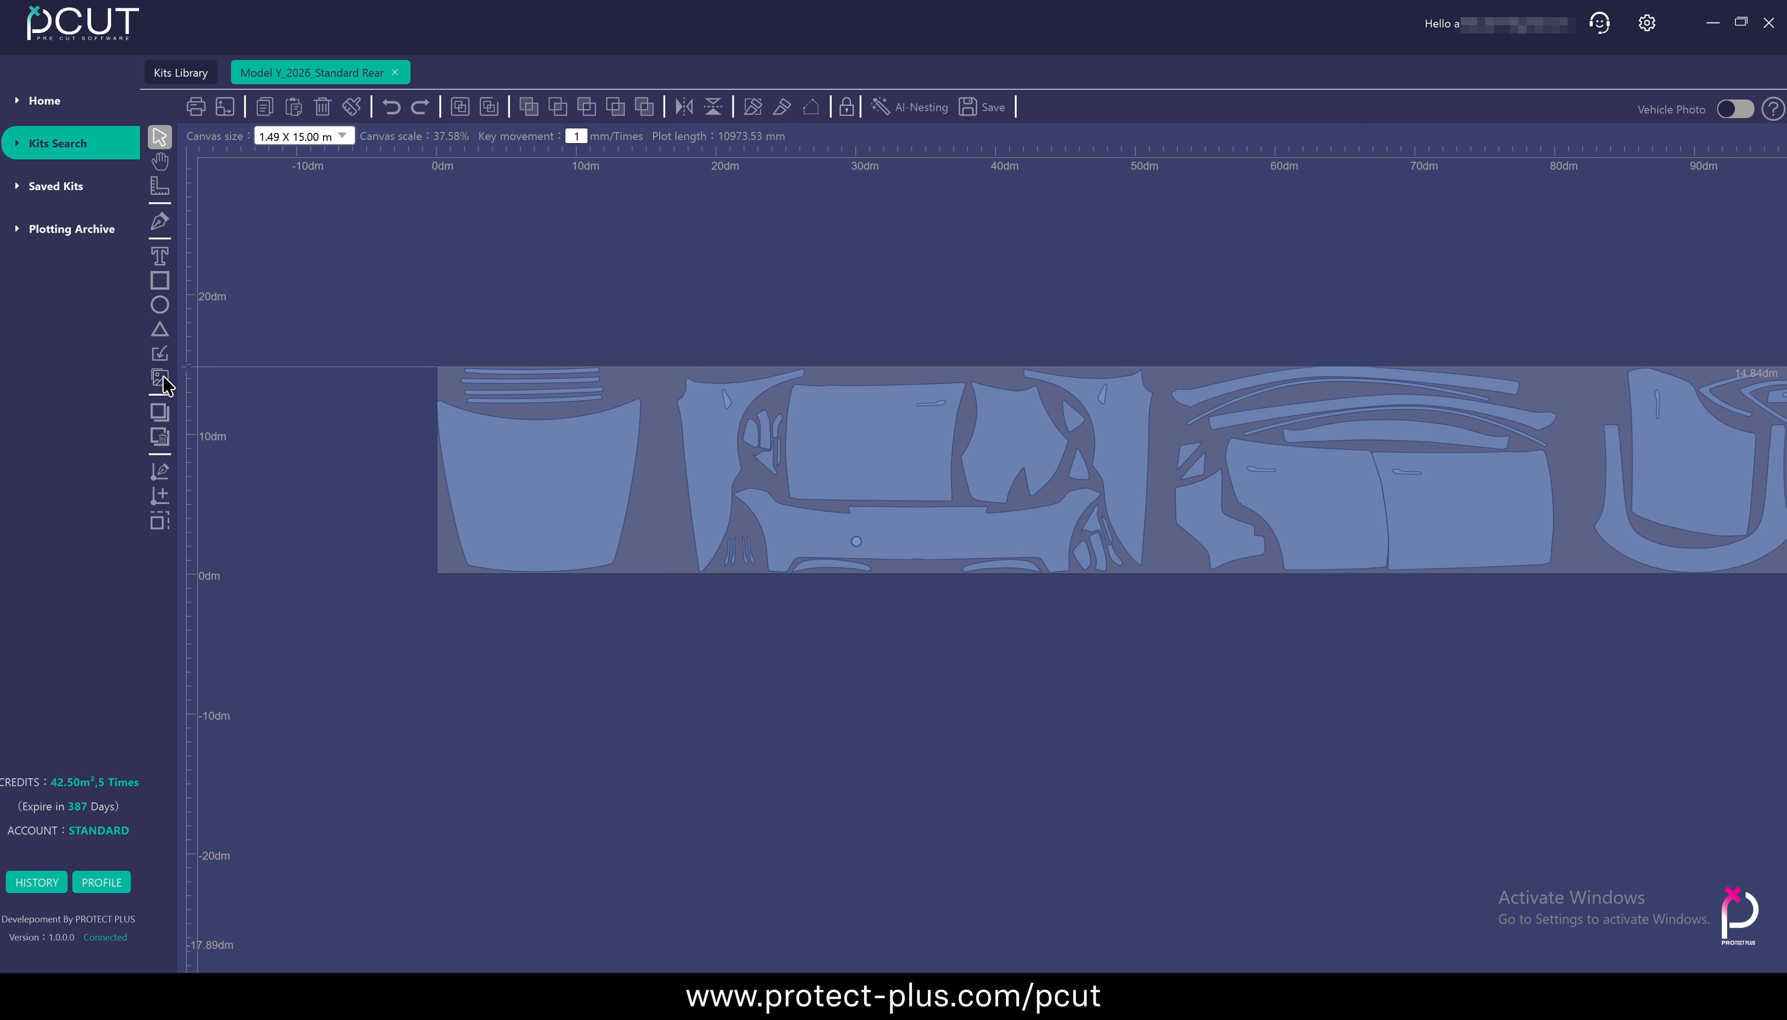
Import the design file Angry Birds .plt onto the canvas
left_click(160, 354)
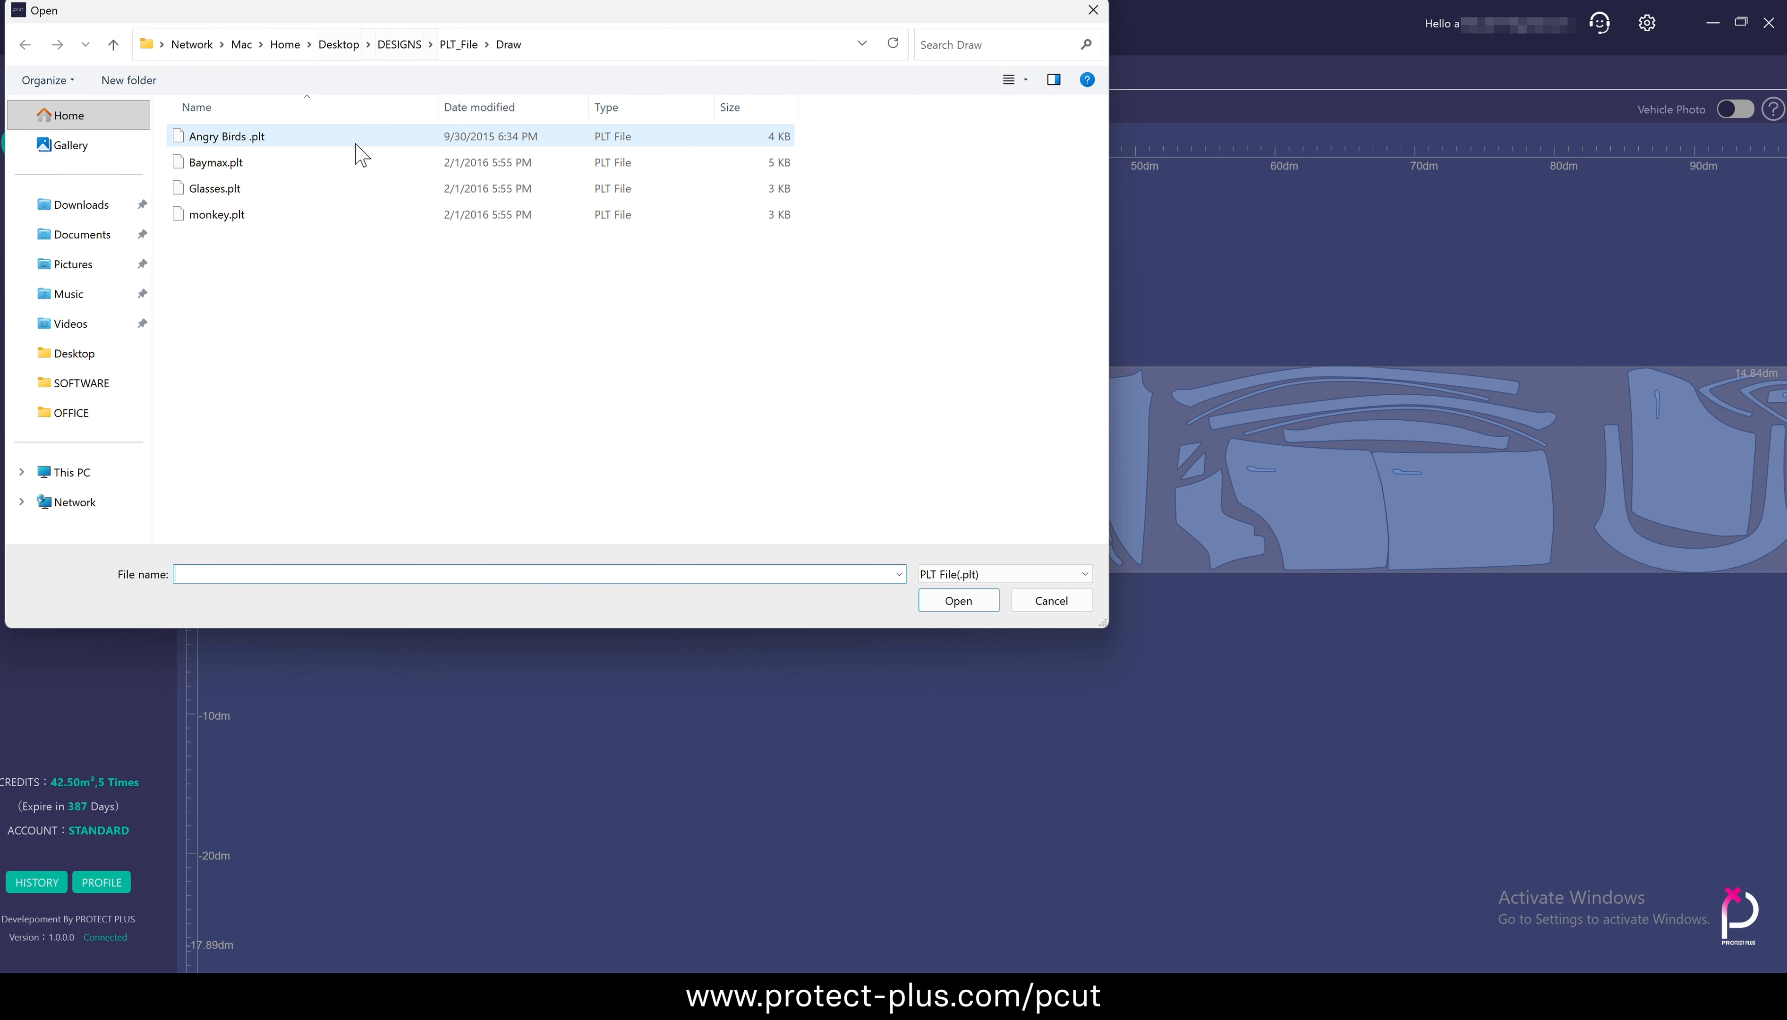
left_click(322, 138)
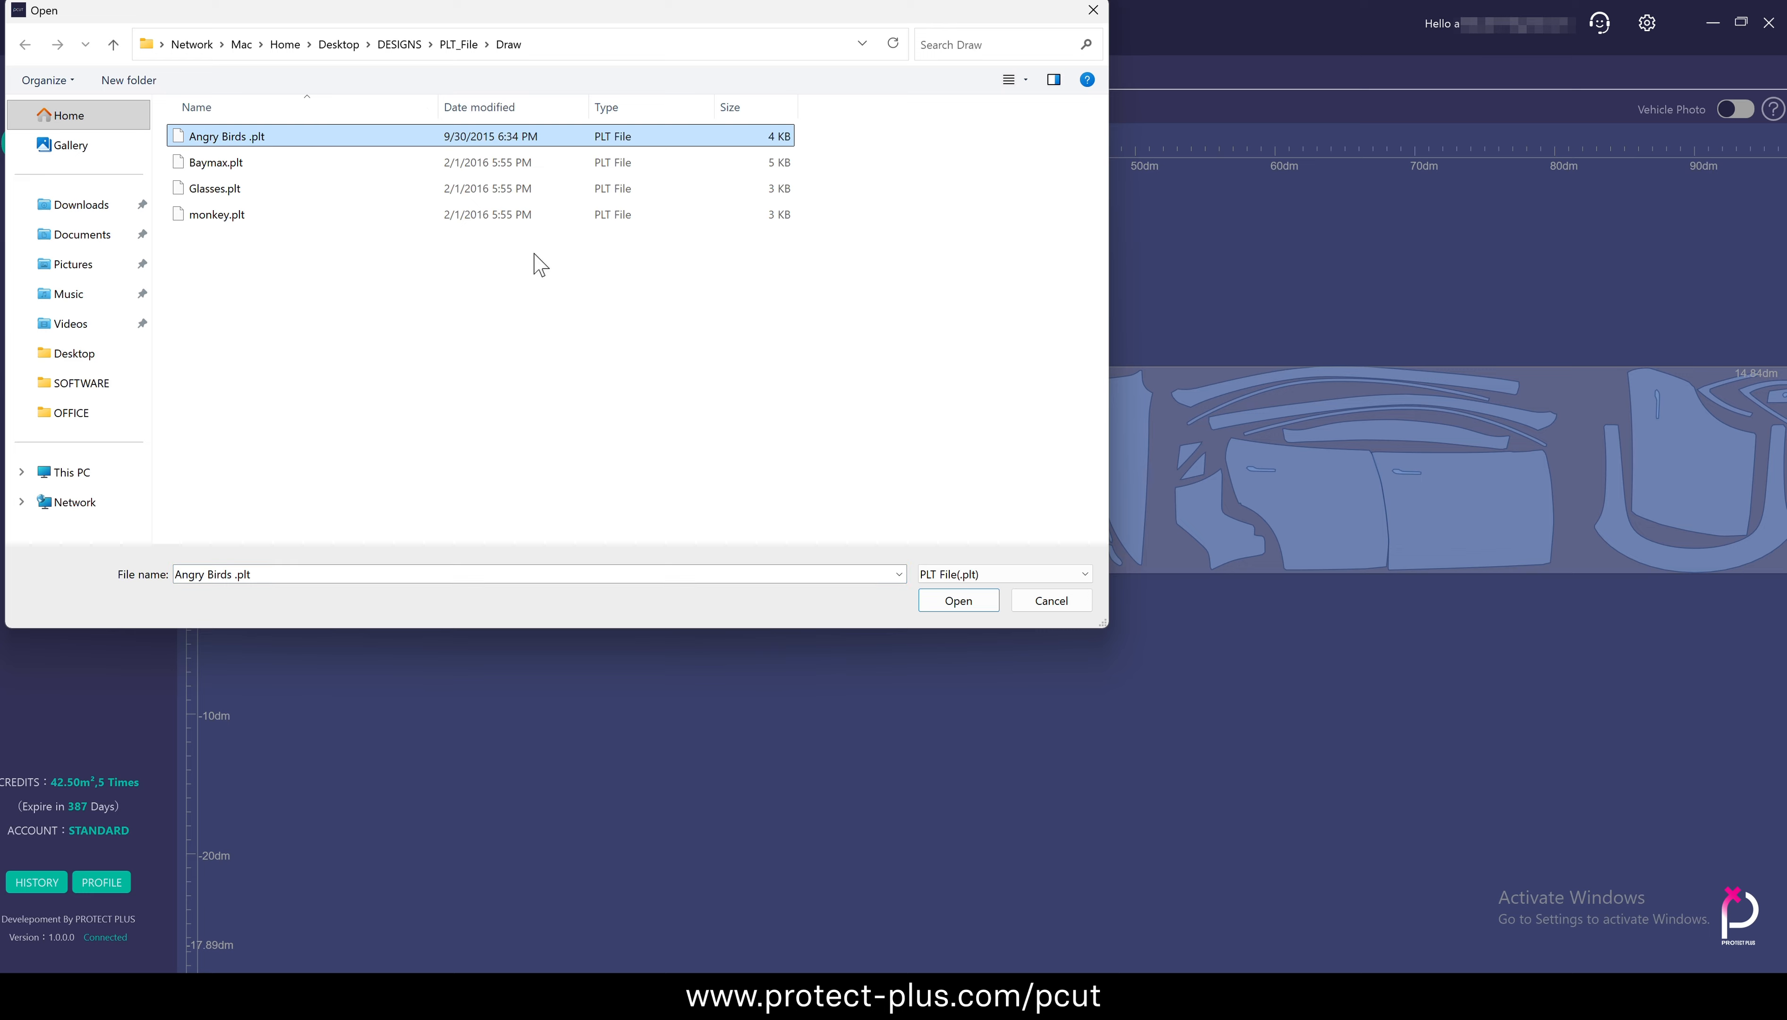
left_click(958, 600)
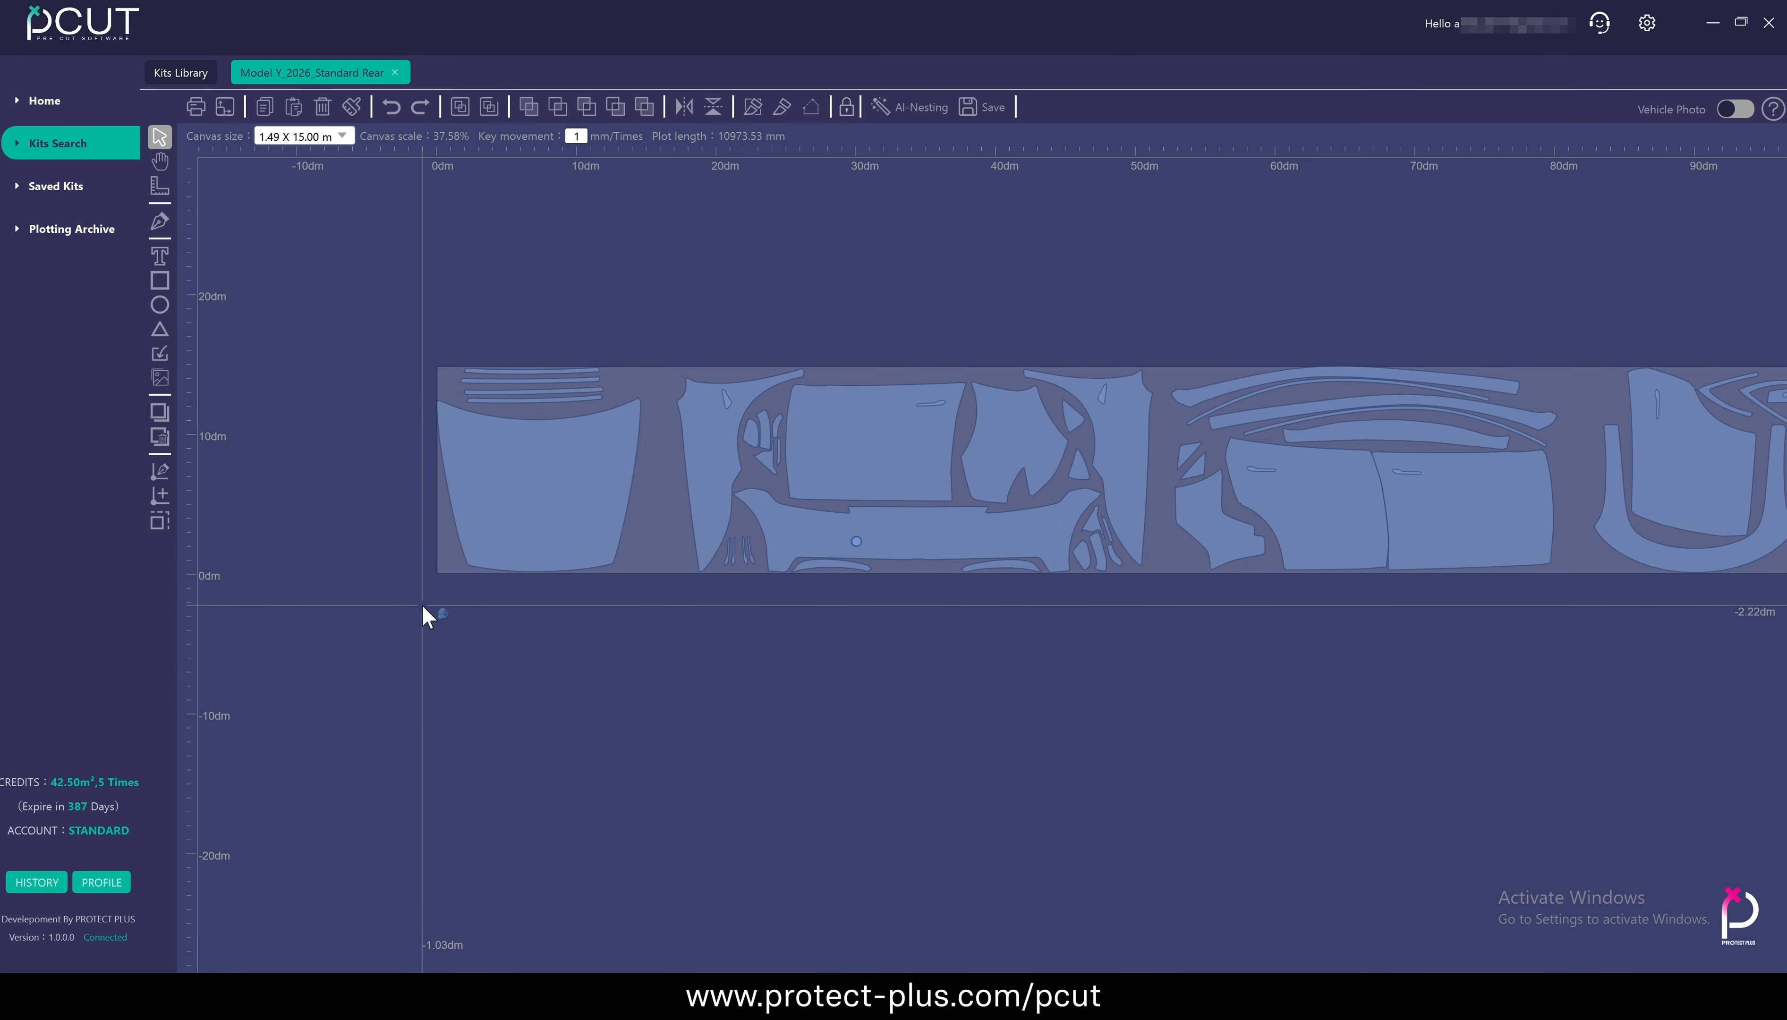
Select all parts of the imported bird and rotate it upright below the material
scroll(424, 607, "up", 5)
left_click_drag(486, 582, 706, 770)
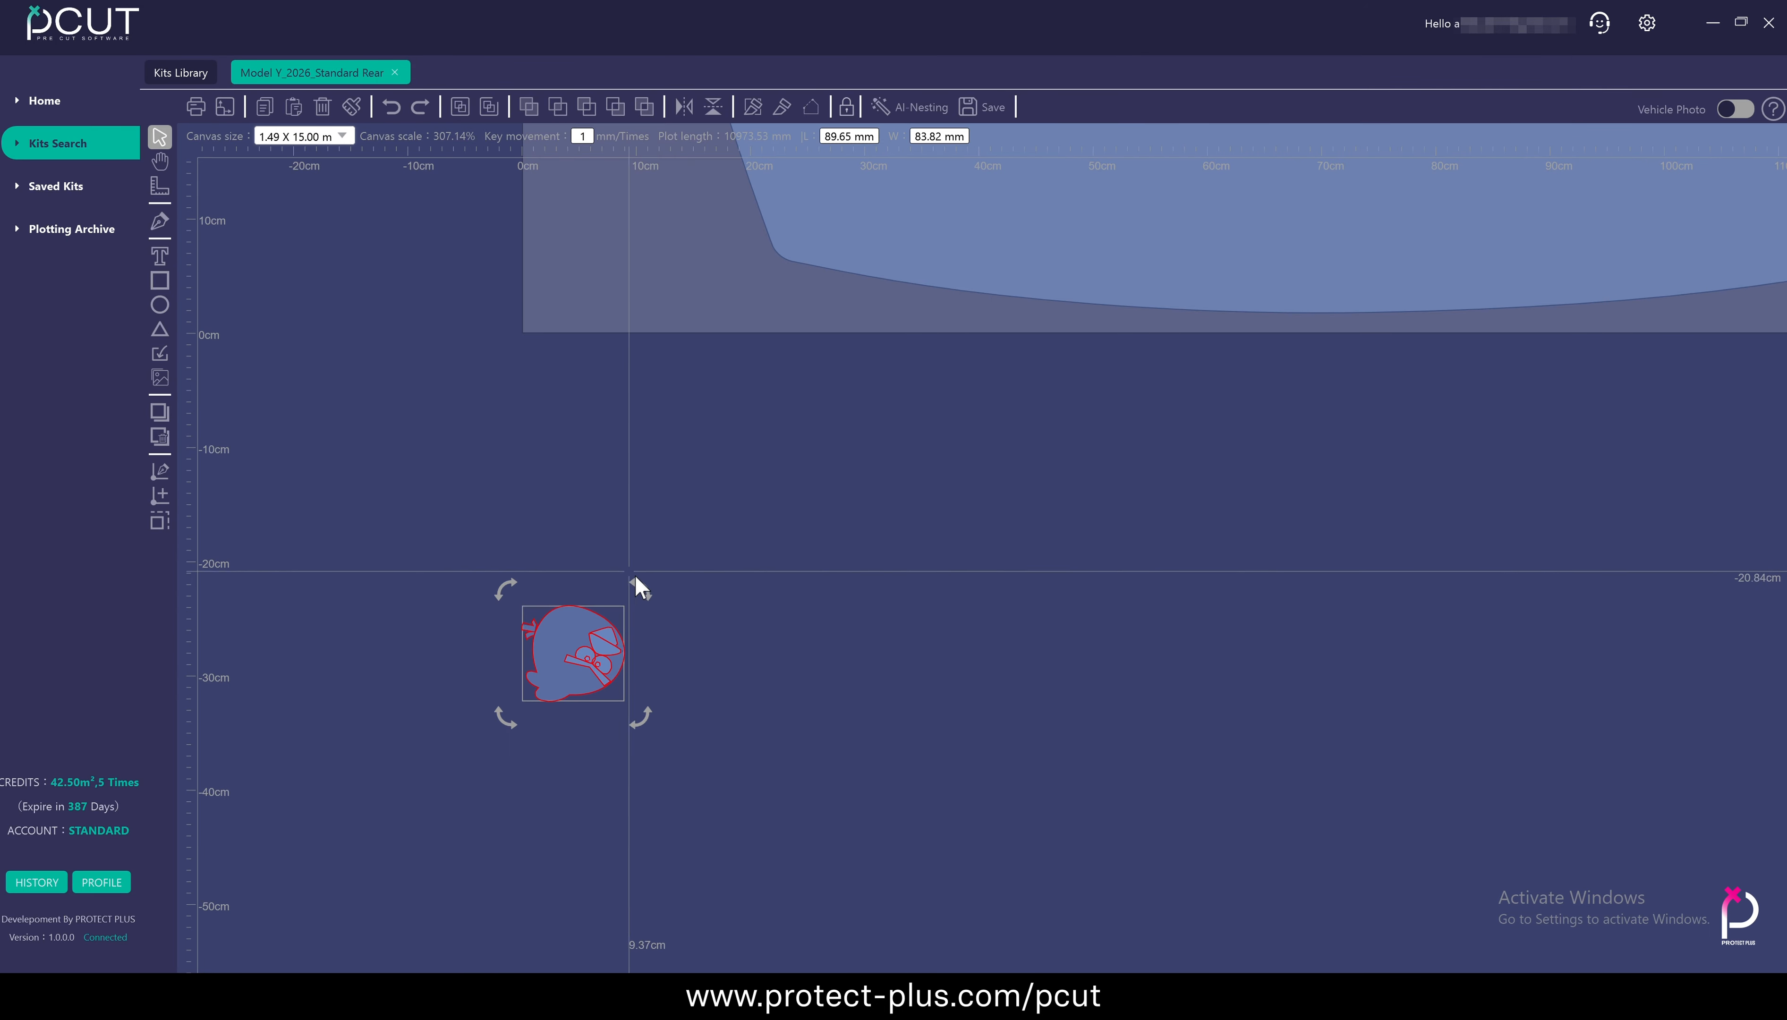
left_click_drag(634, 587, 497, 776)
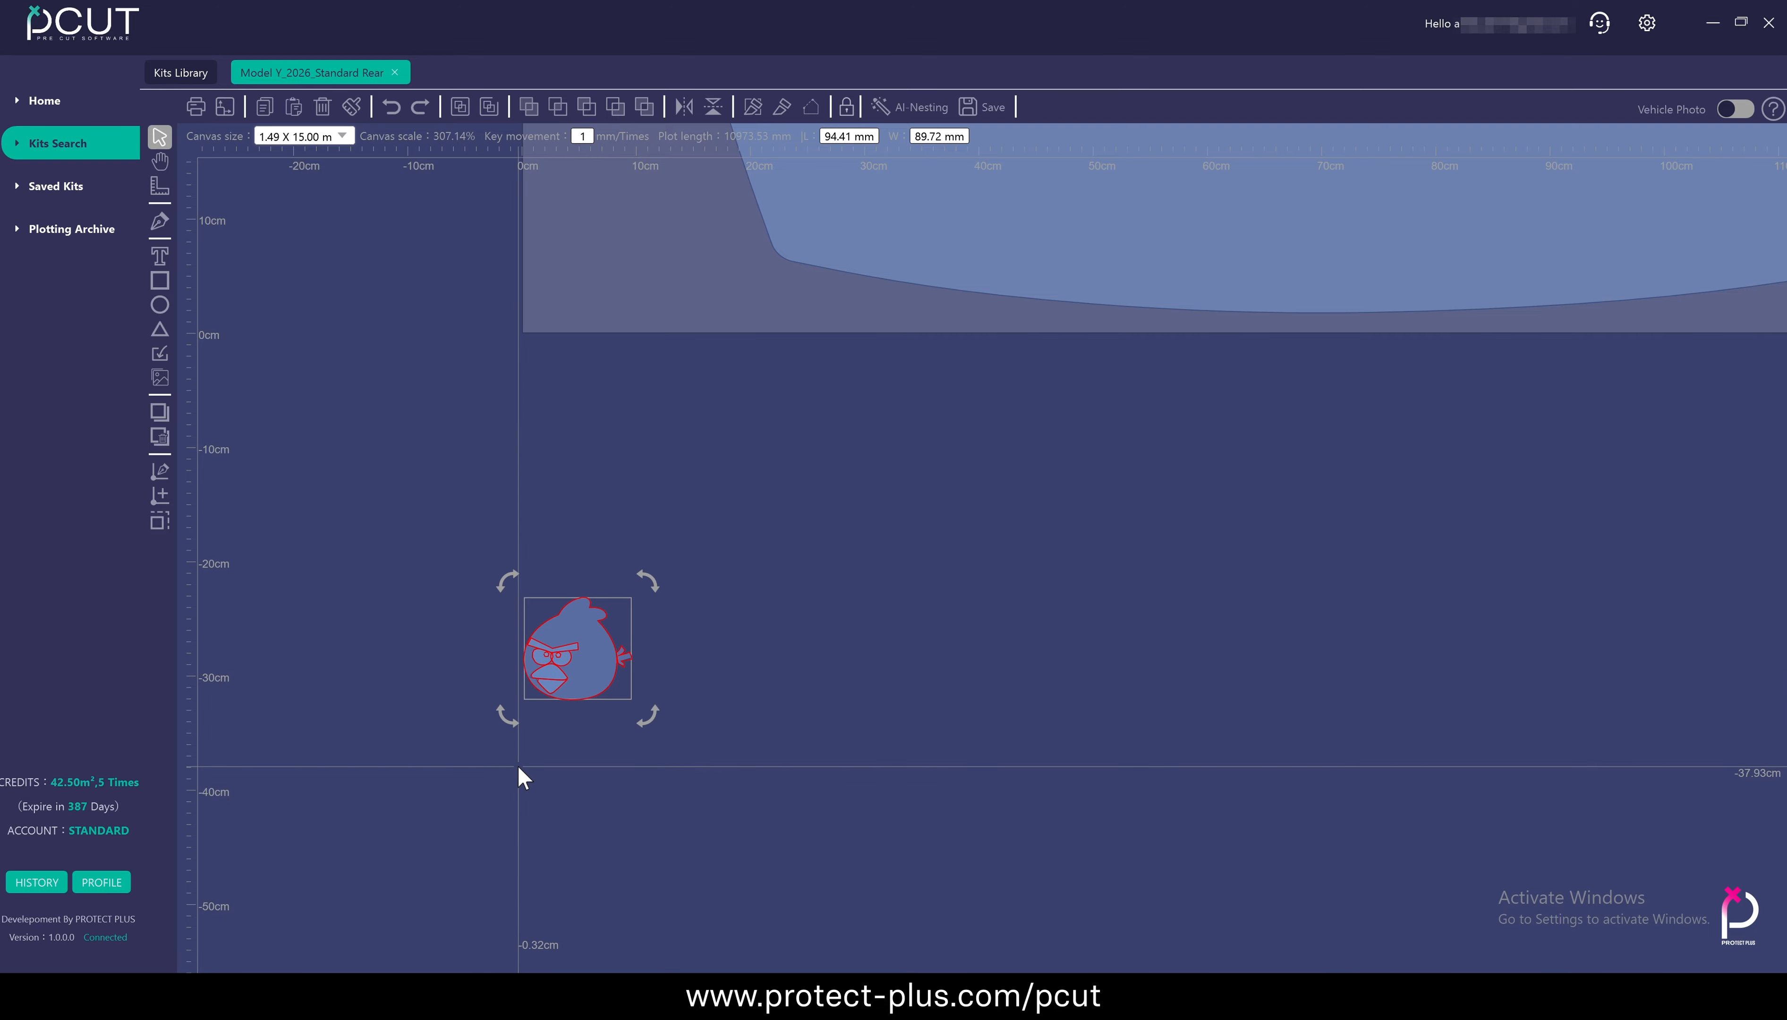
scroll(773, 635, "down", 2)
left_click_drag(667, 733, 707, 602)
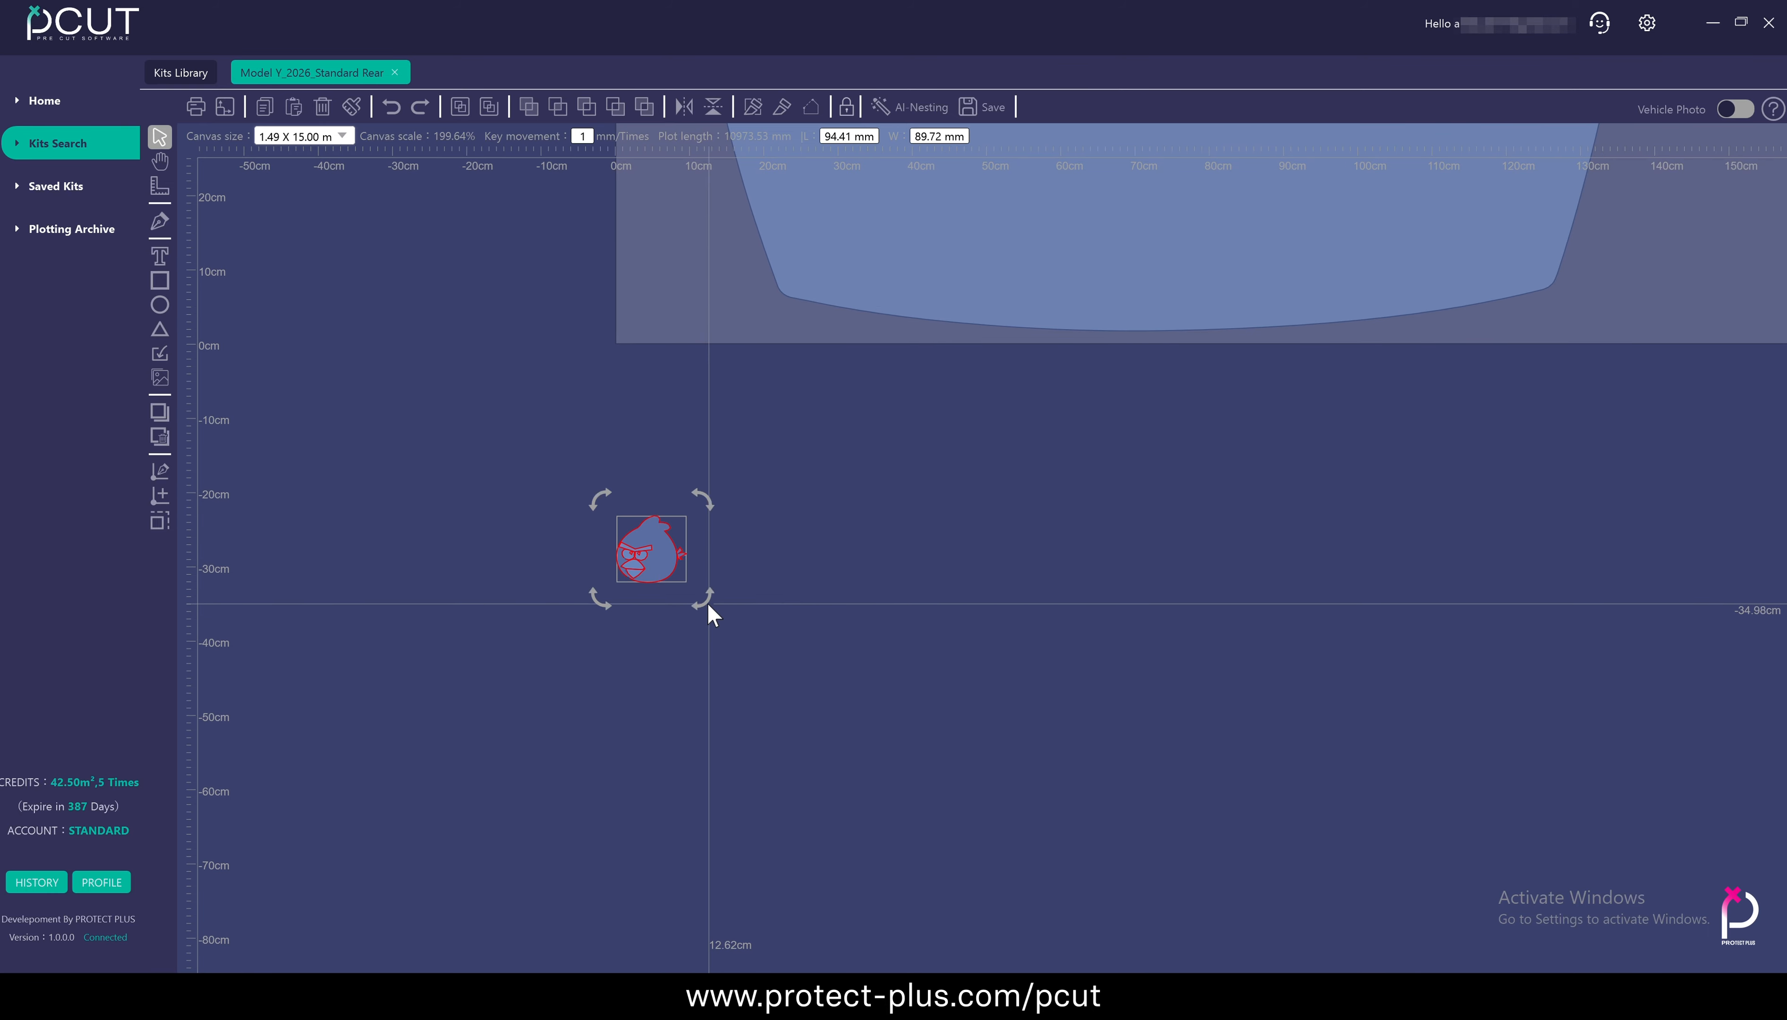
Import Baymax.plt and move the figure beside the bird, below the hood panel
scroll(656, 602, "up", 4)
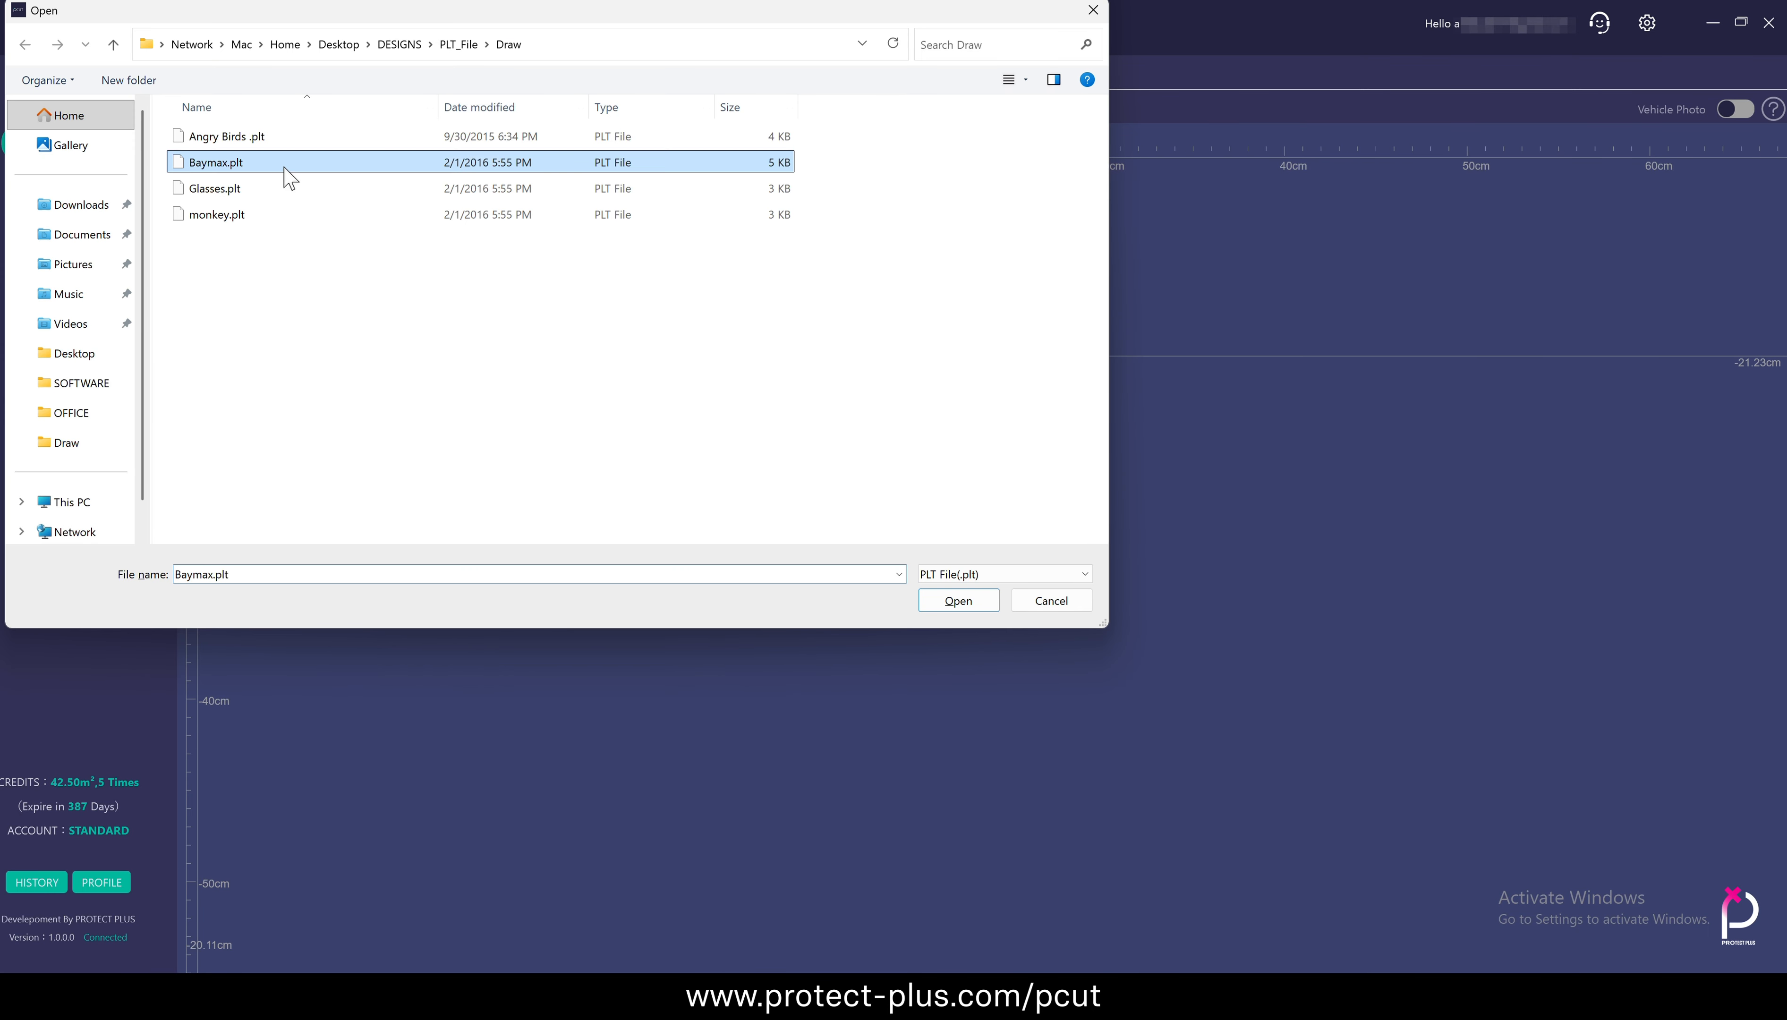
left_click(961, 600)
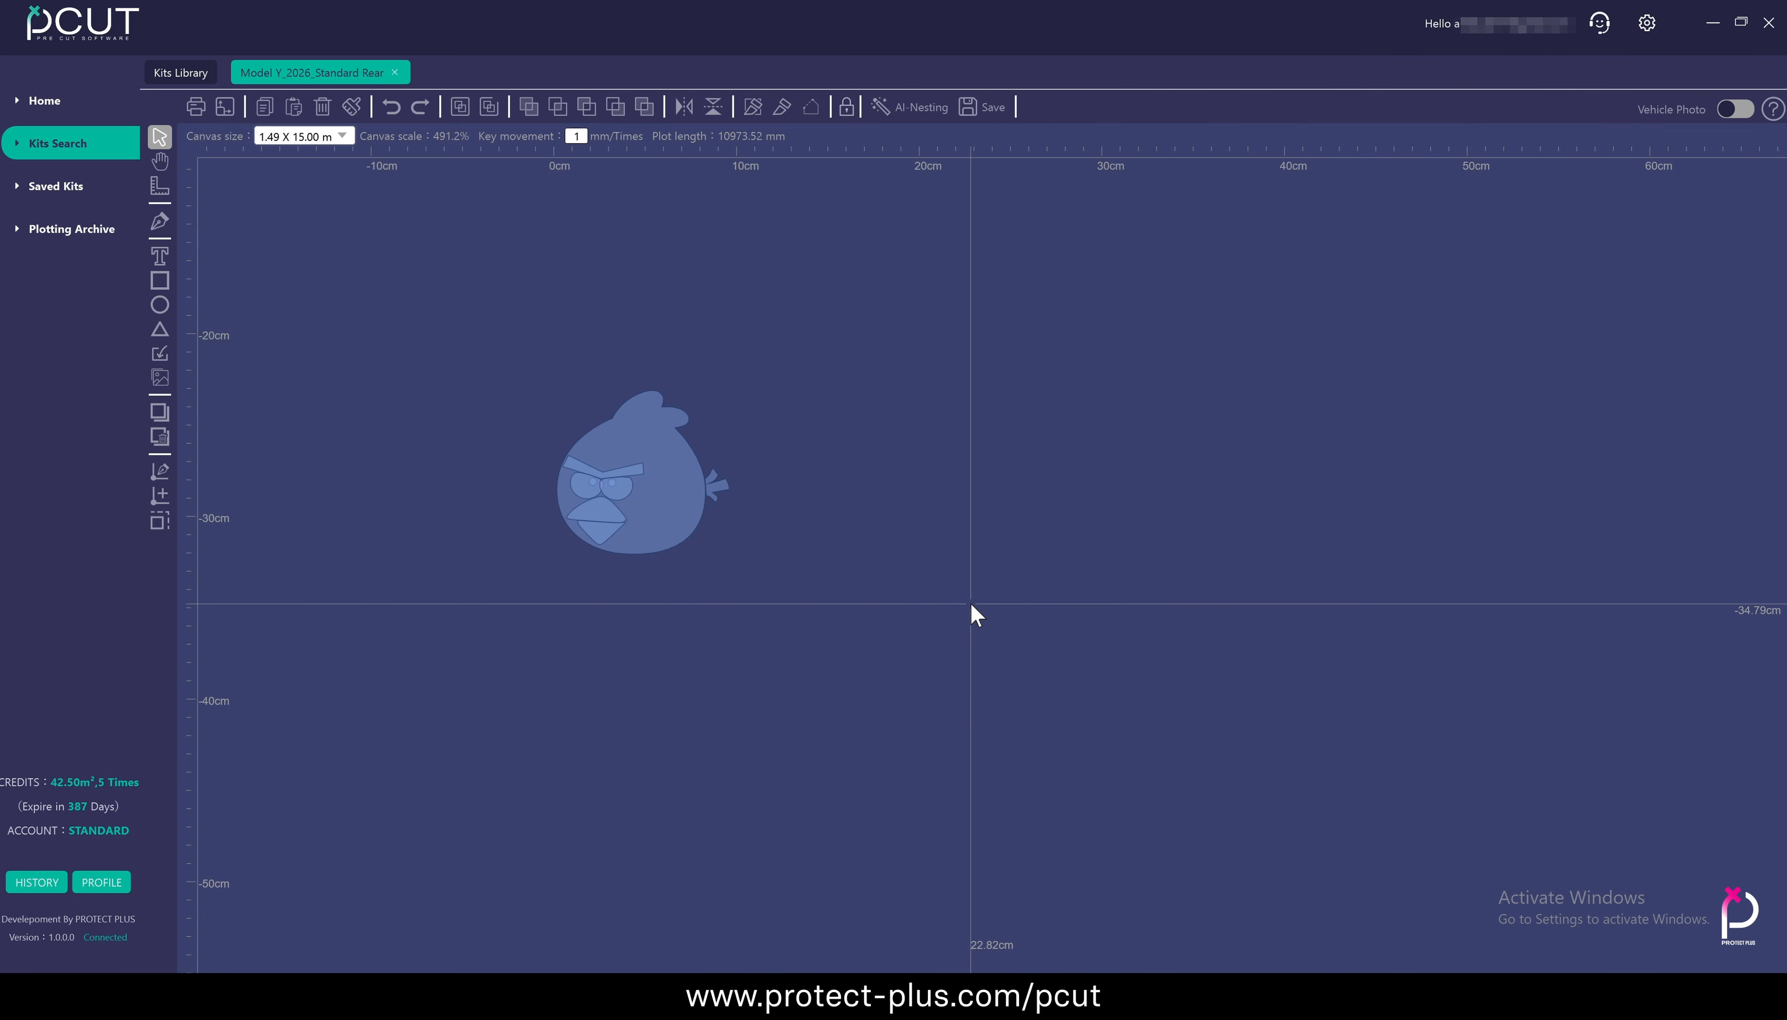
scroll(813, 685, "down", 8)
left_click_drag(814, 684, 932, 572)
scroll(914, 568, "up", 8)
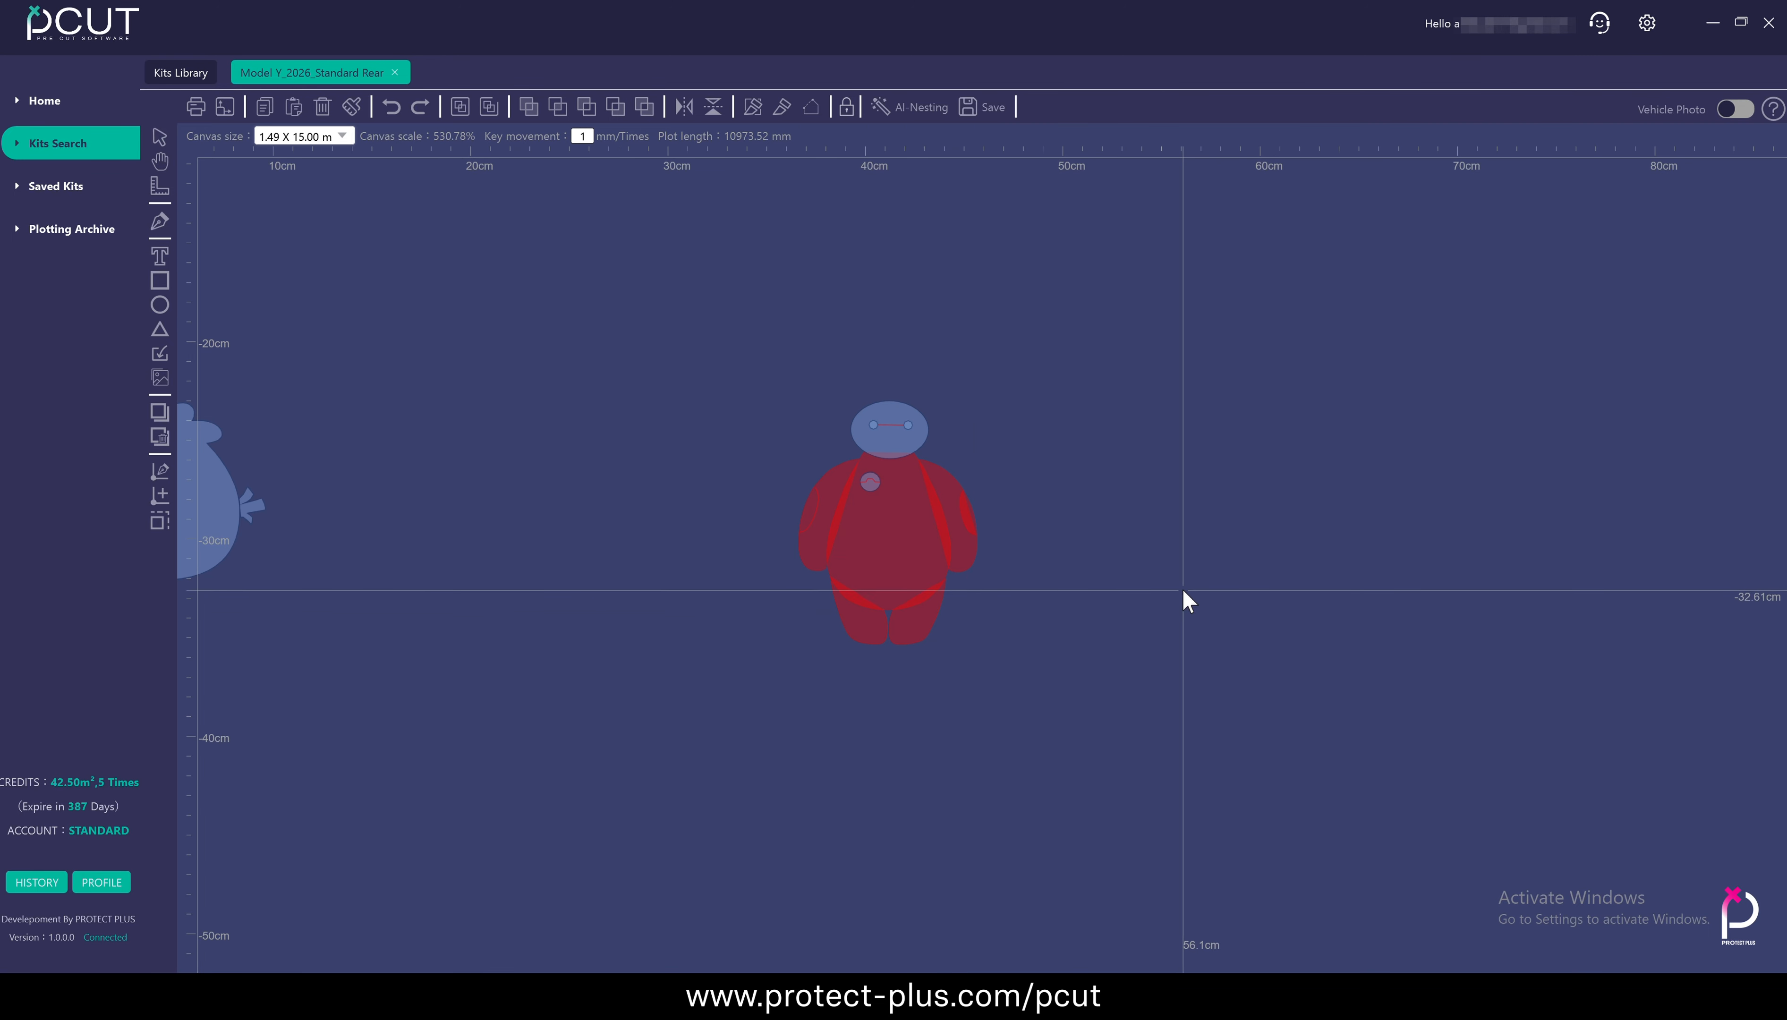
scroll(873, 426, "down", 4)
left_click(821, 571)
Import monkey.plt and place the monkey upright beside the Baymax figure
left_click(160, 353)
left_click(343, 213)
left_click(961, 603)
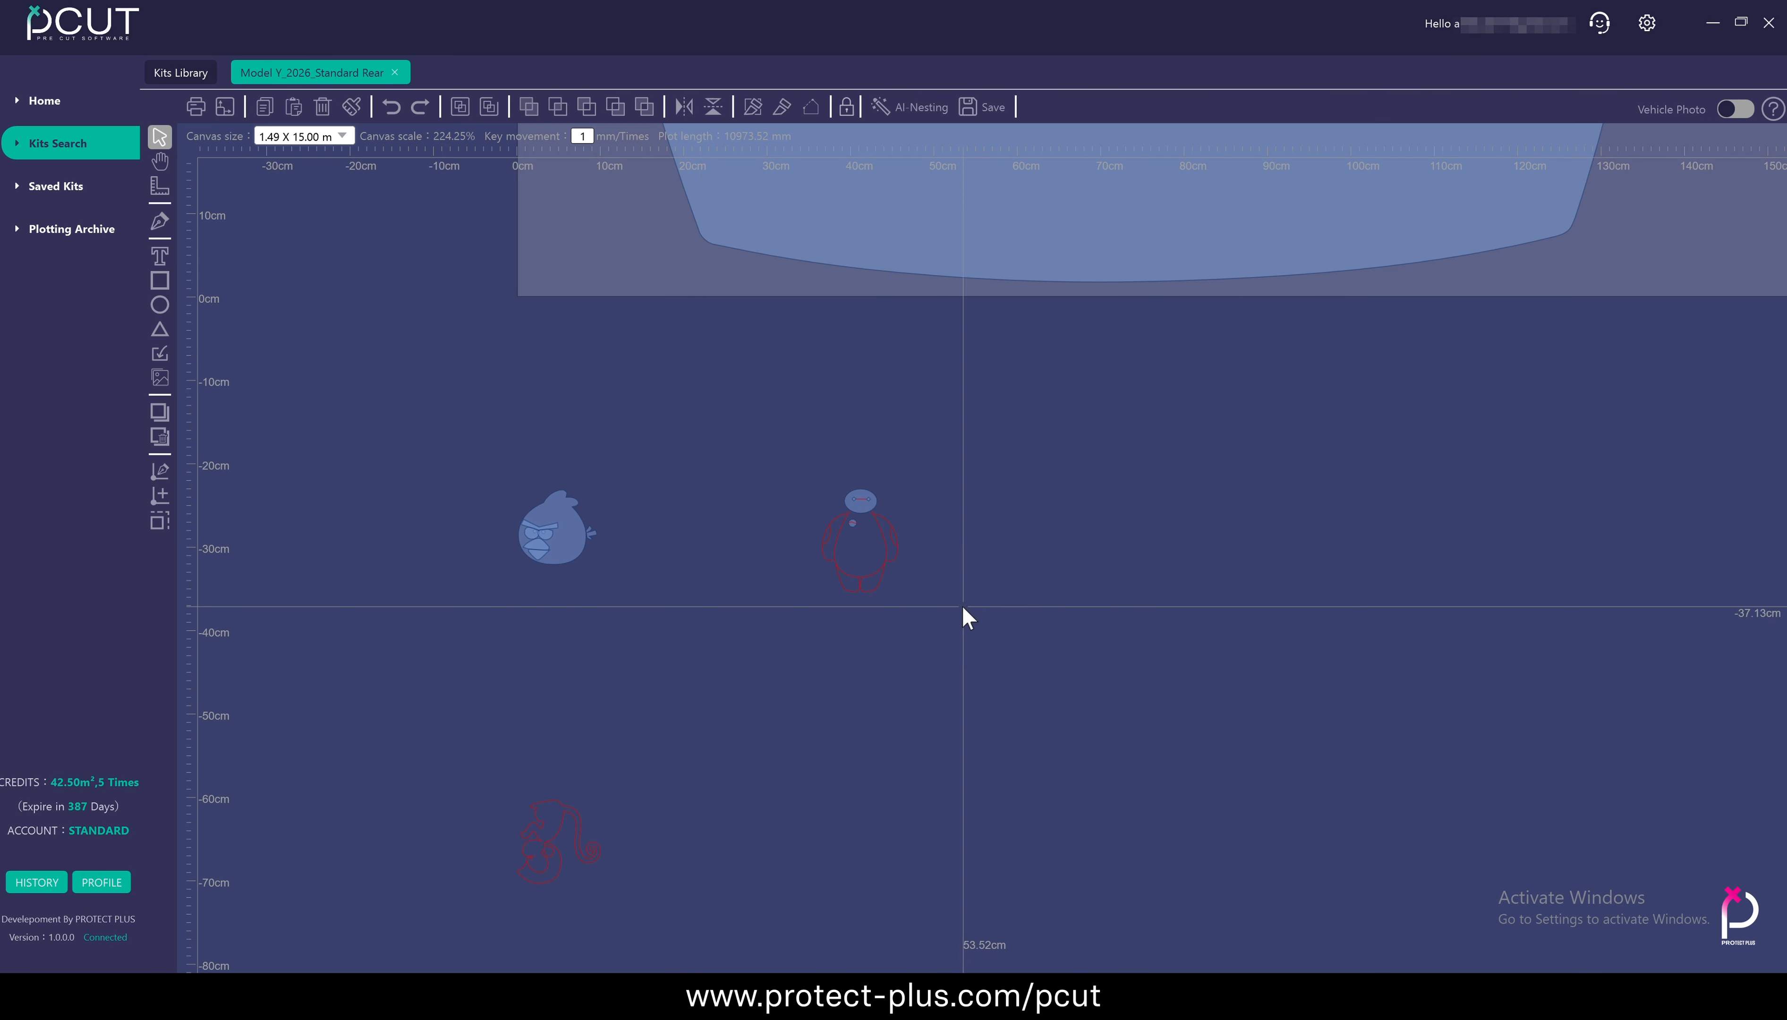
left_click_drag(553, 837, 1029, 486)
left_click_drag(1092, 434, 940, 594)
scroll(1049, 501, "up", 5)
left_click_drag(876, 367, 1142, 603)
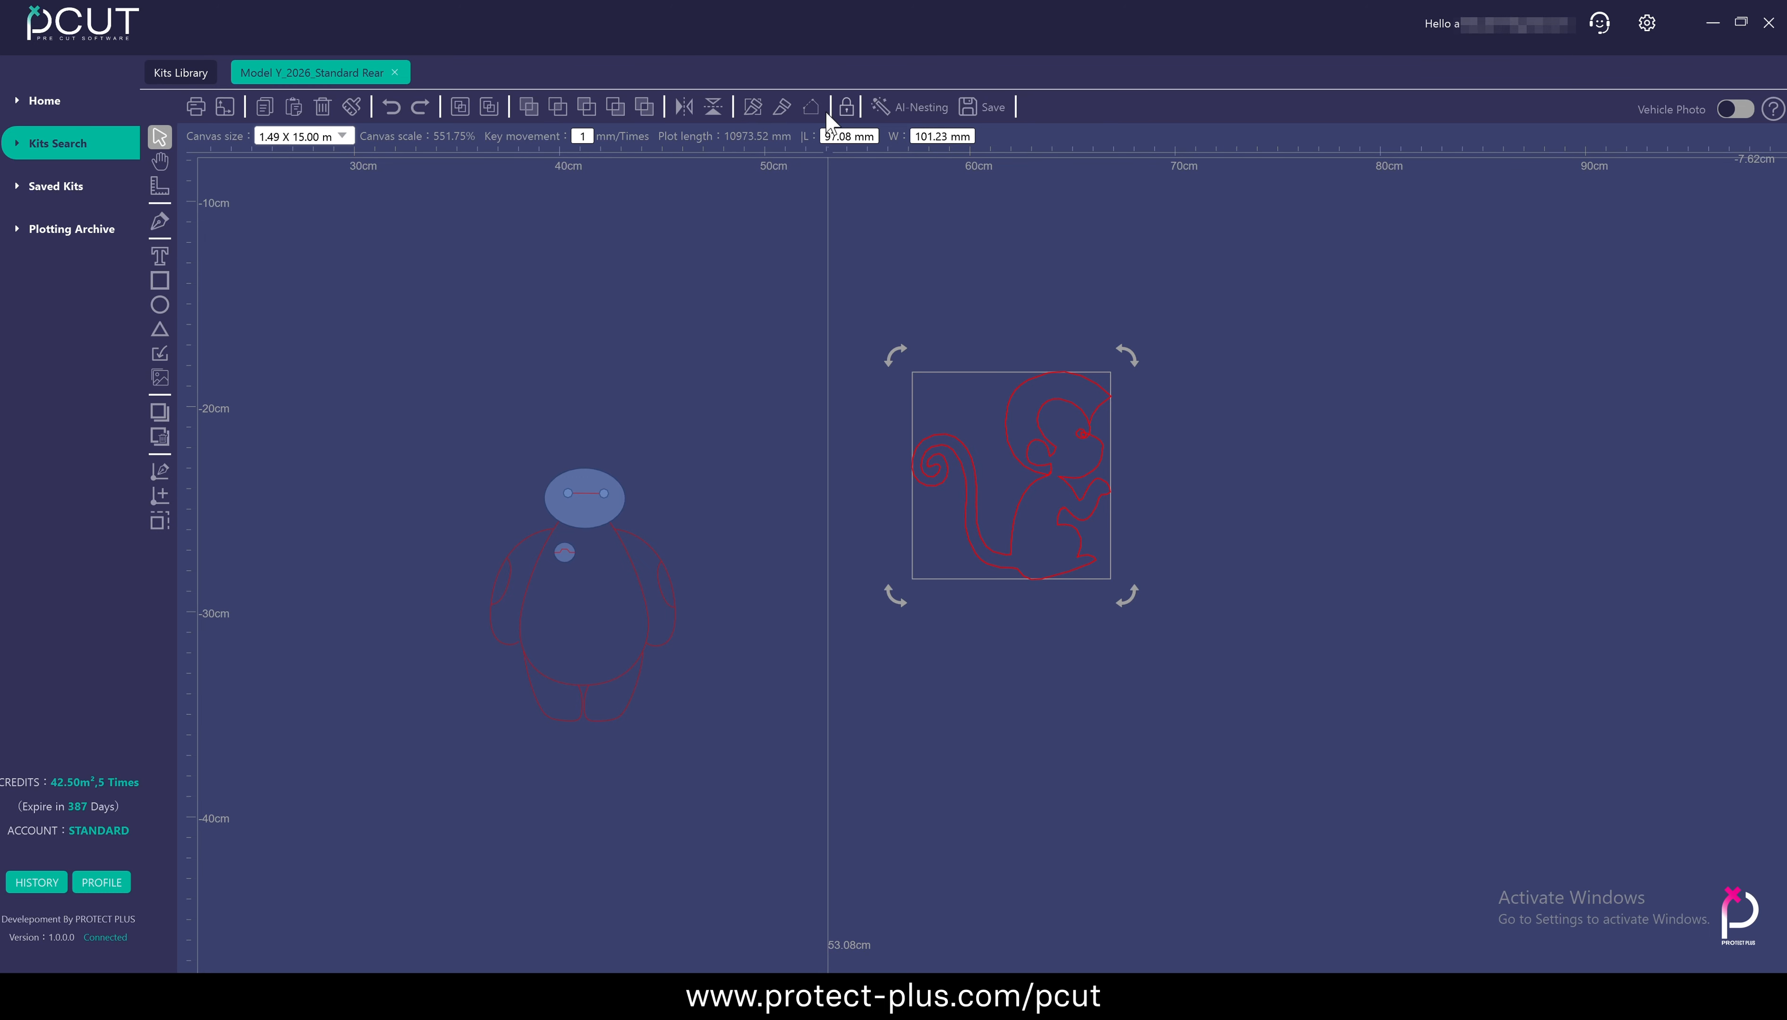
Close the monkey's open outline so it becomes a filled shape, and deselect it
left_click(812, 106)
left_click(1234, 461)
scroll(1049, 446, "up", 5)
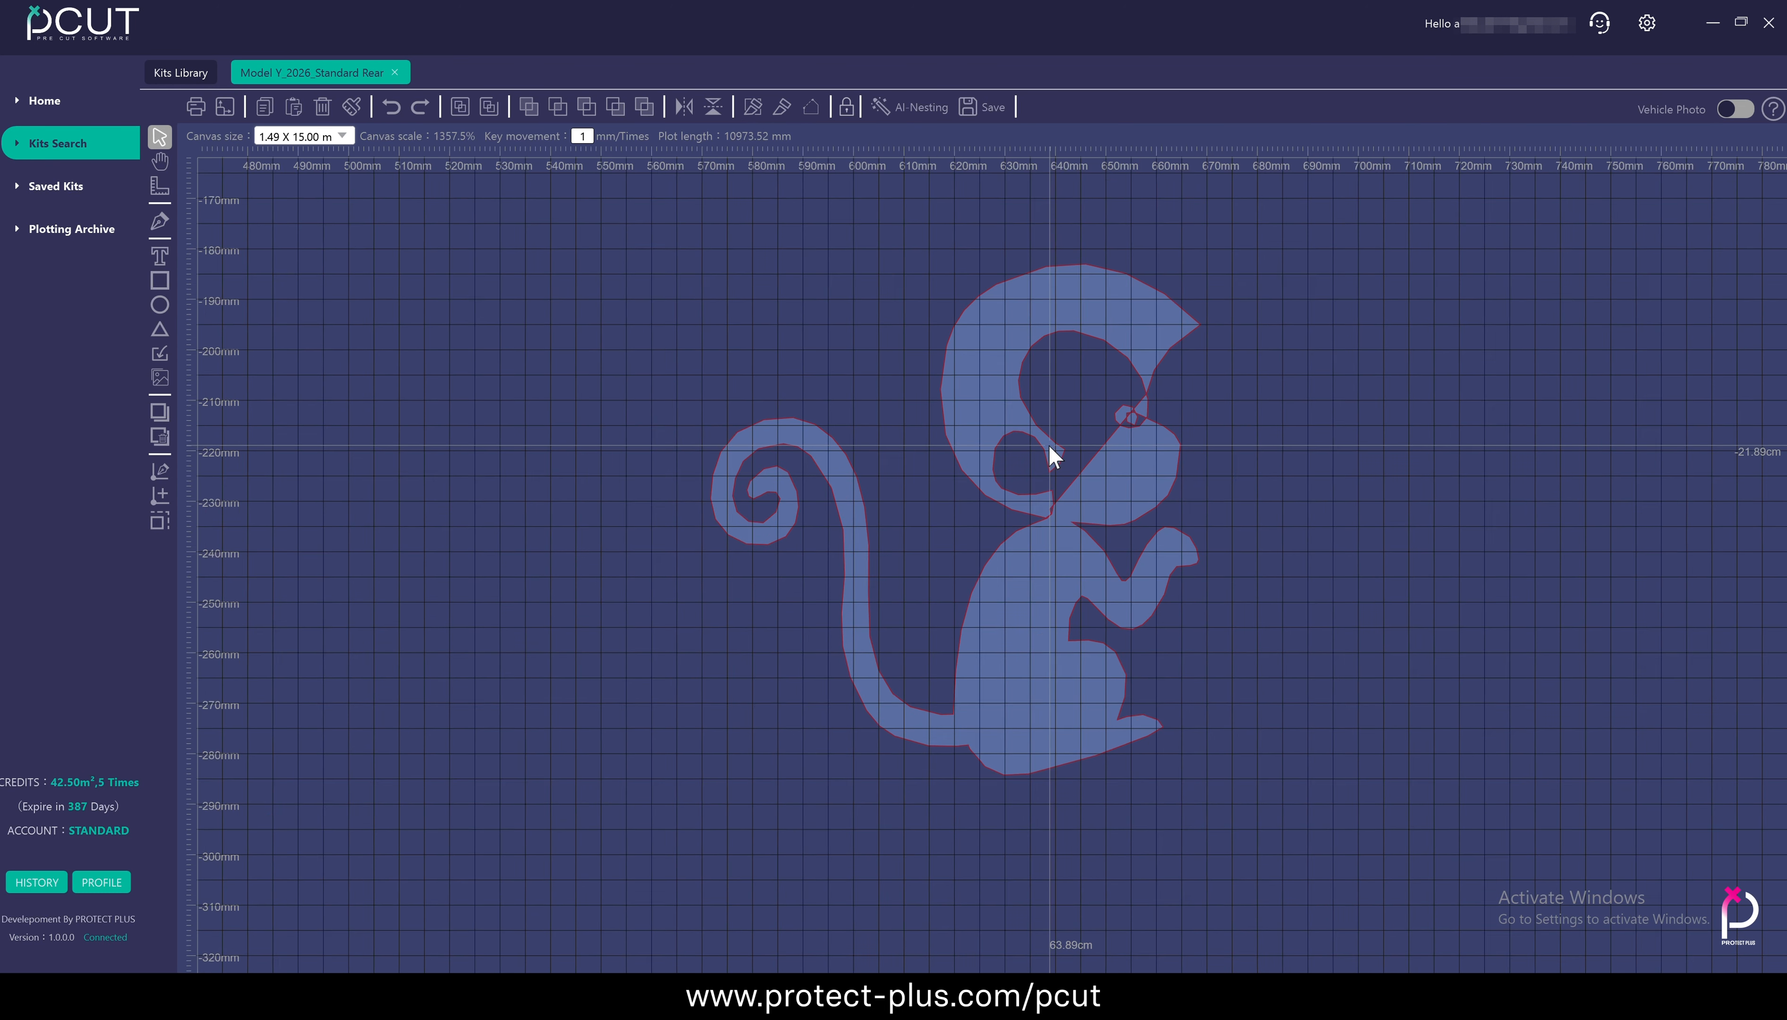
scroll(1049, 444, "up", 2)
scroll(1049, 444, "down", 10)
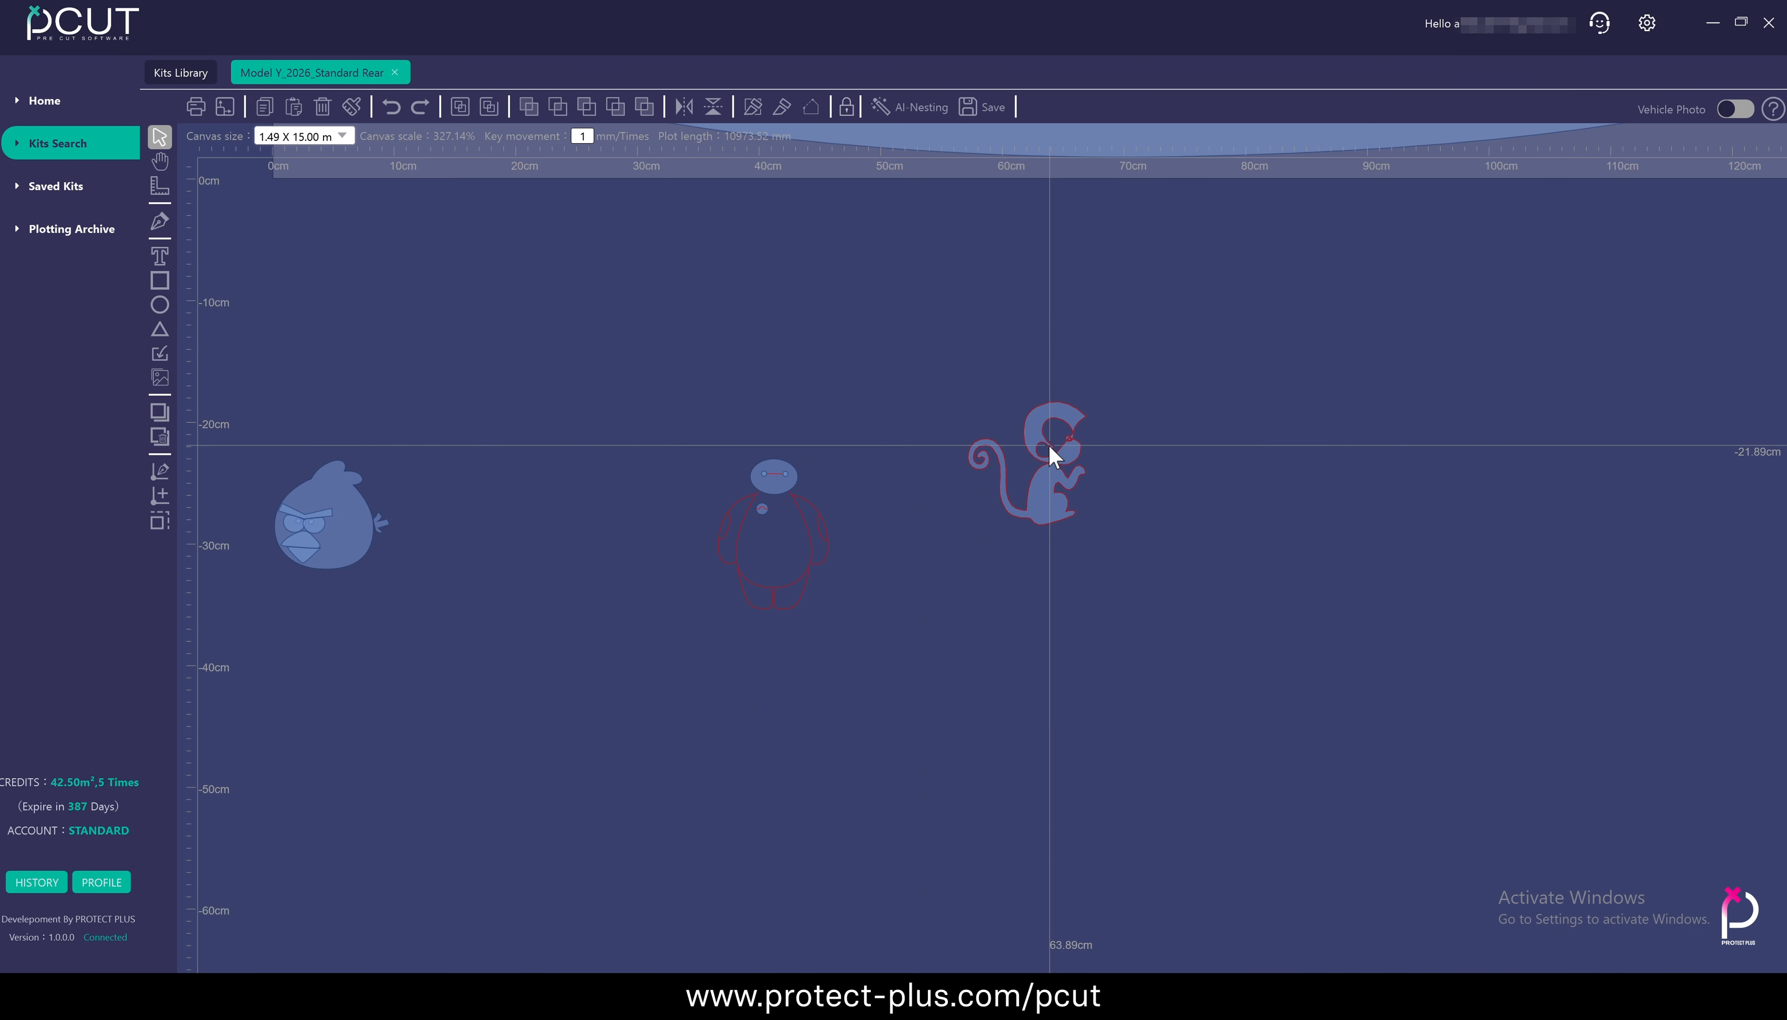
left_click(1011, 667)
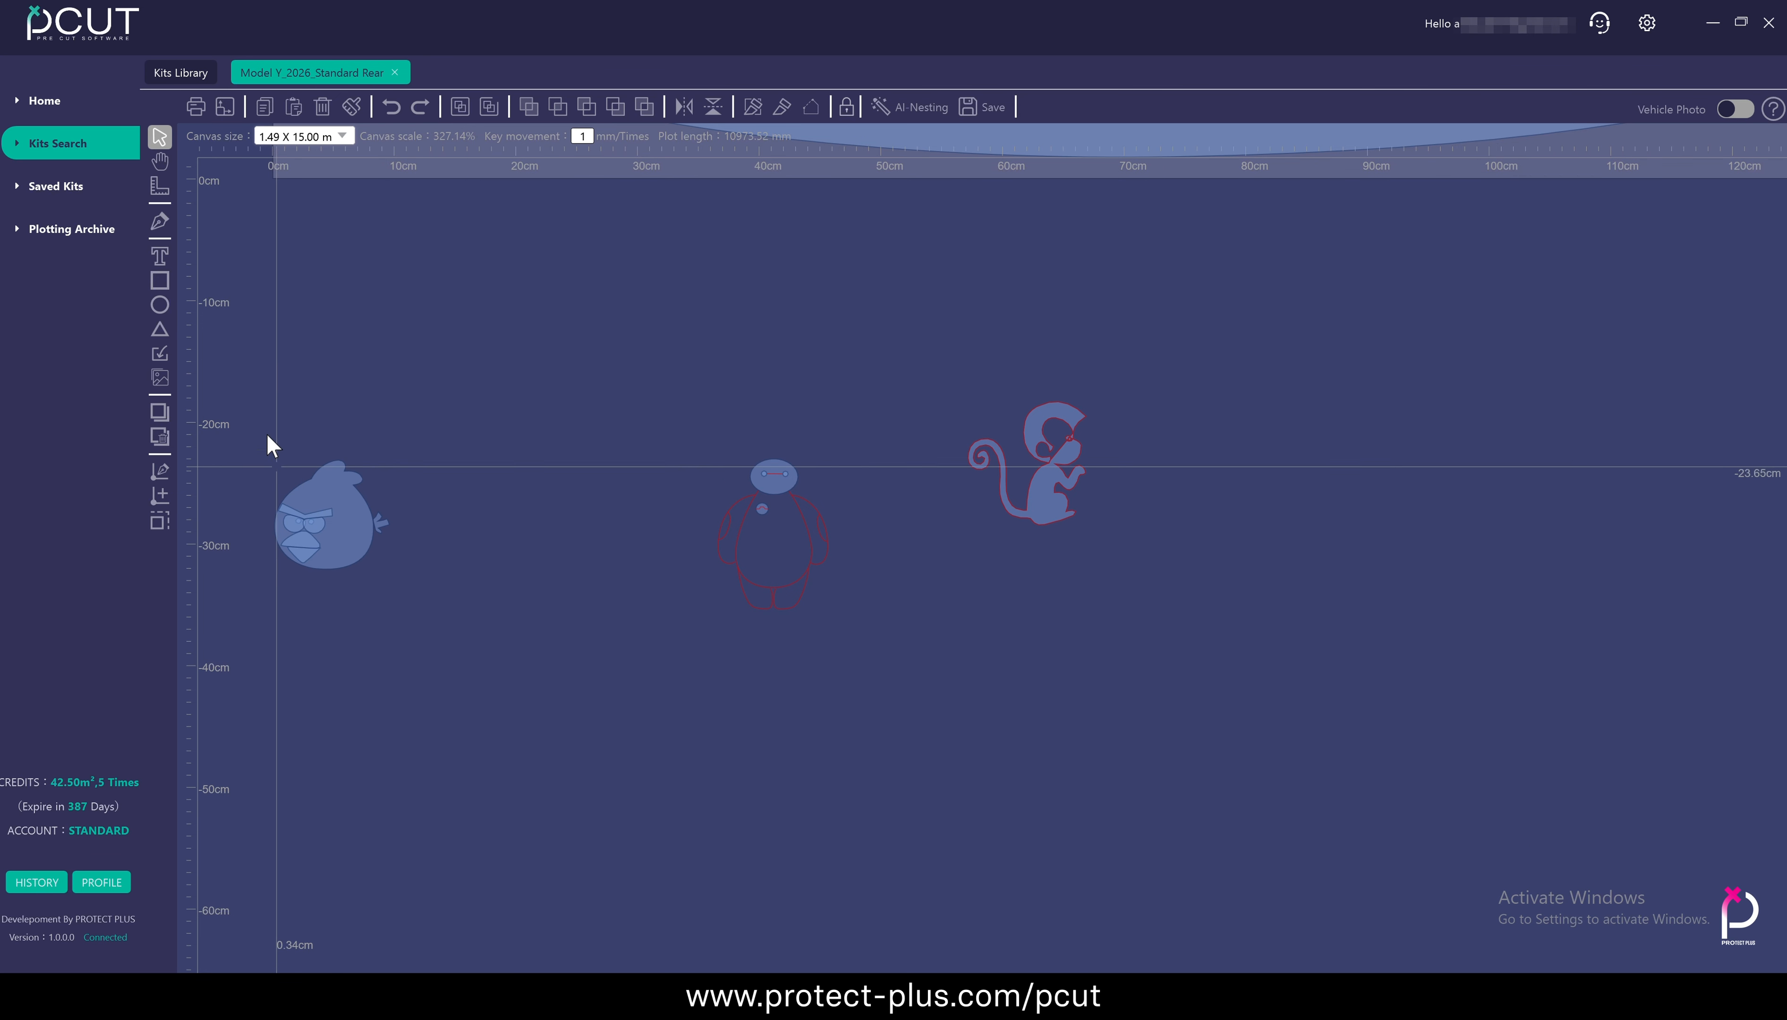
Import the P+ logo PNG image onto the canvas
left_click(161, 378)
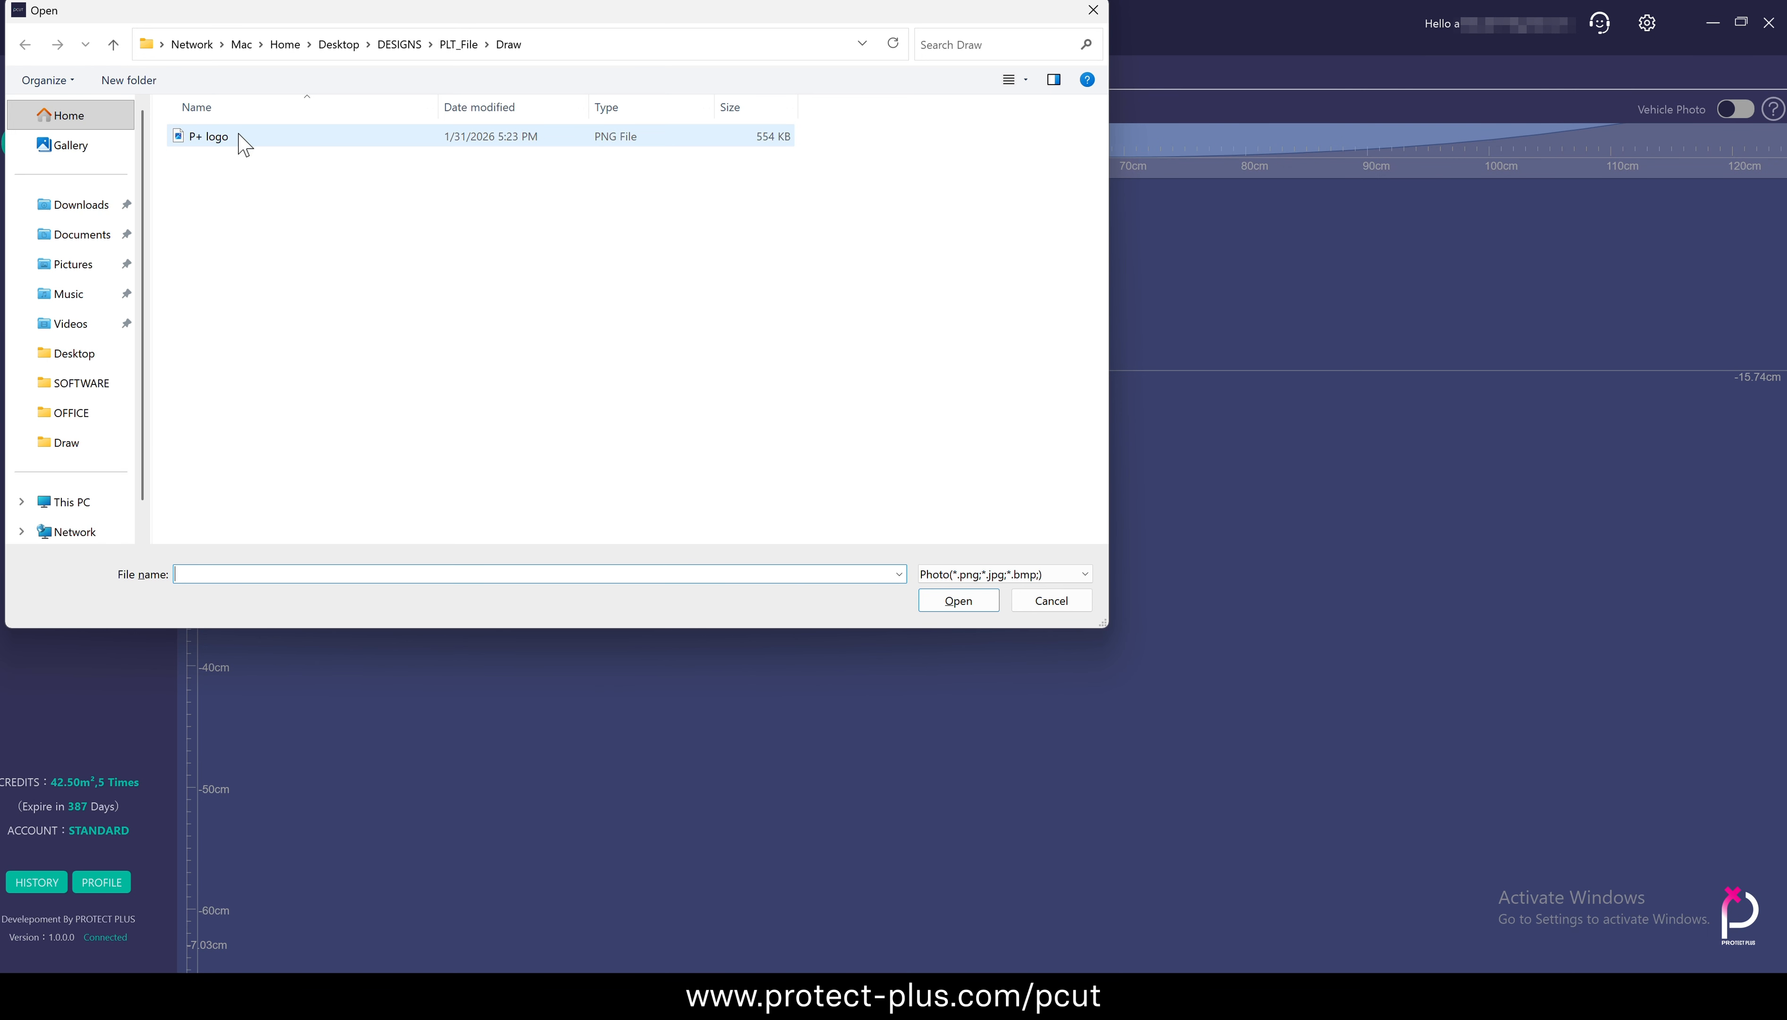
left_click(244, 144)
left_click(958, 600)
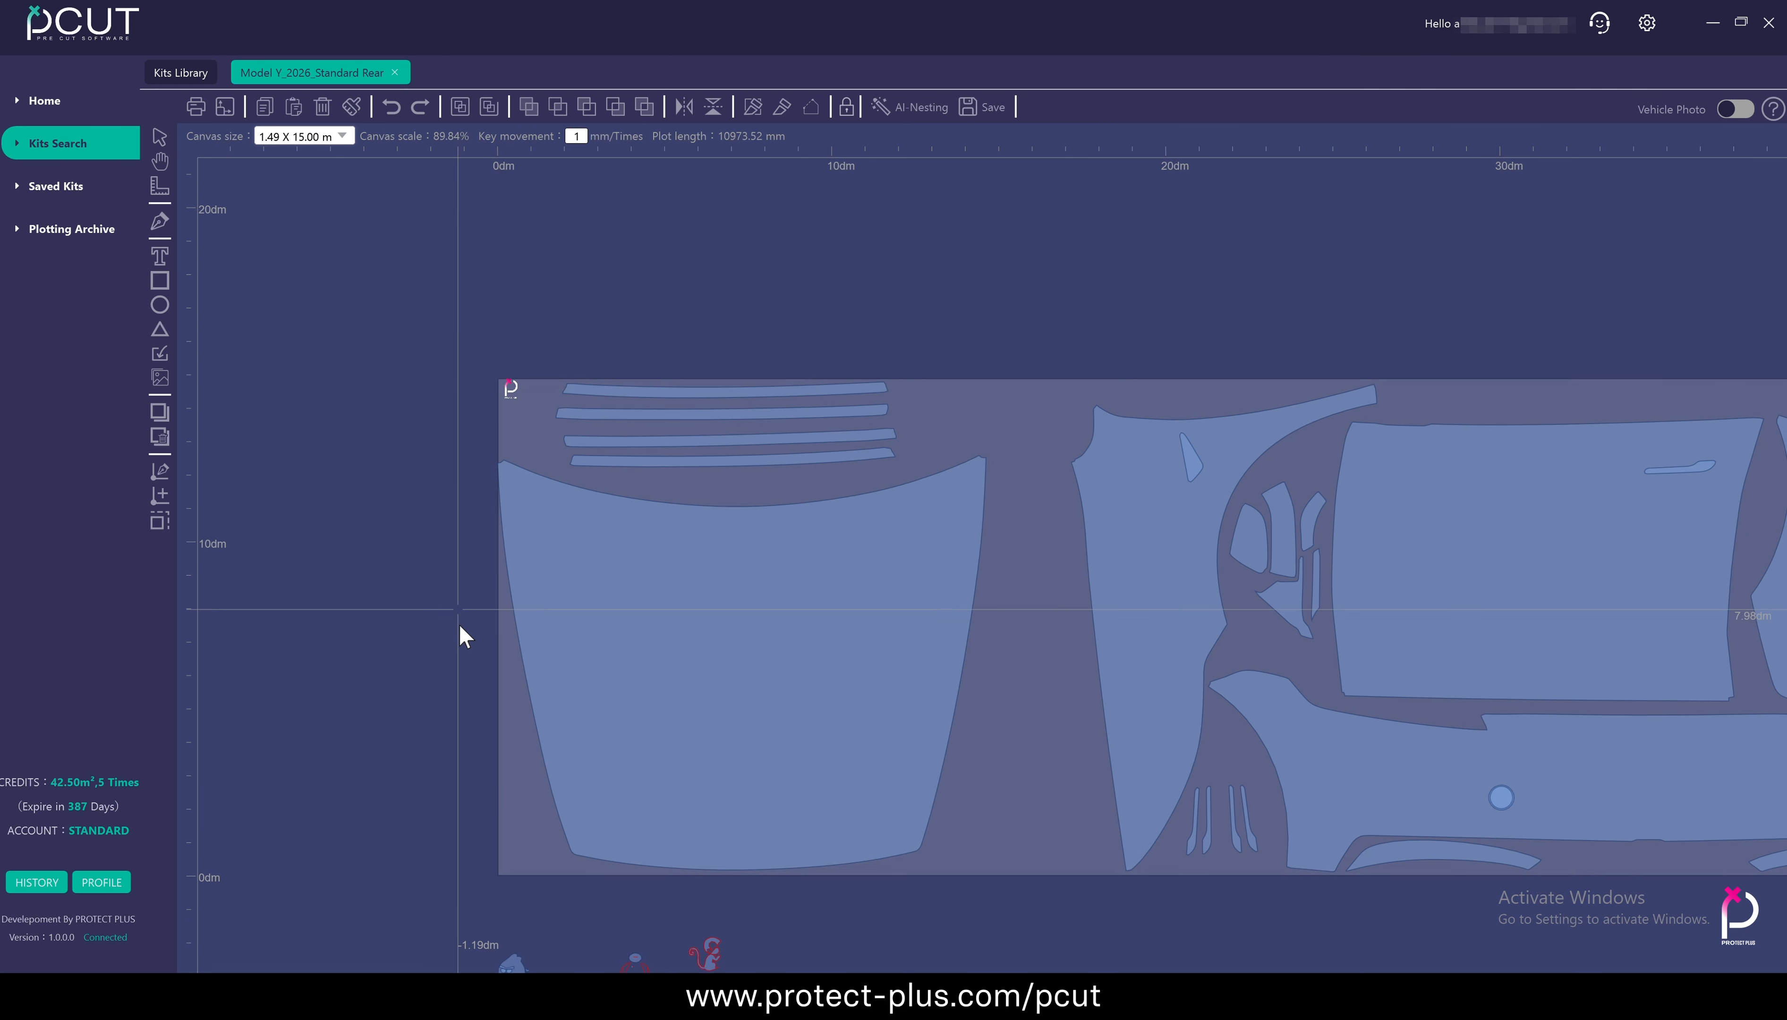
Reposition and enlarge the logo in the free upper corner of the material, beside the narrow strips
scroll(499, 390, "up", 11)
left_click_drag(659, 489, 531, 575)
scroll(429, 592, "down", 6)
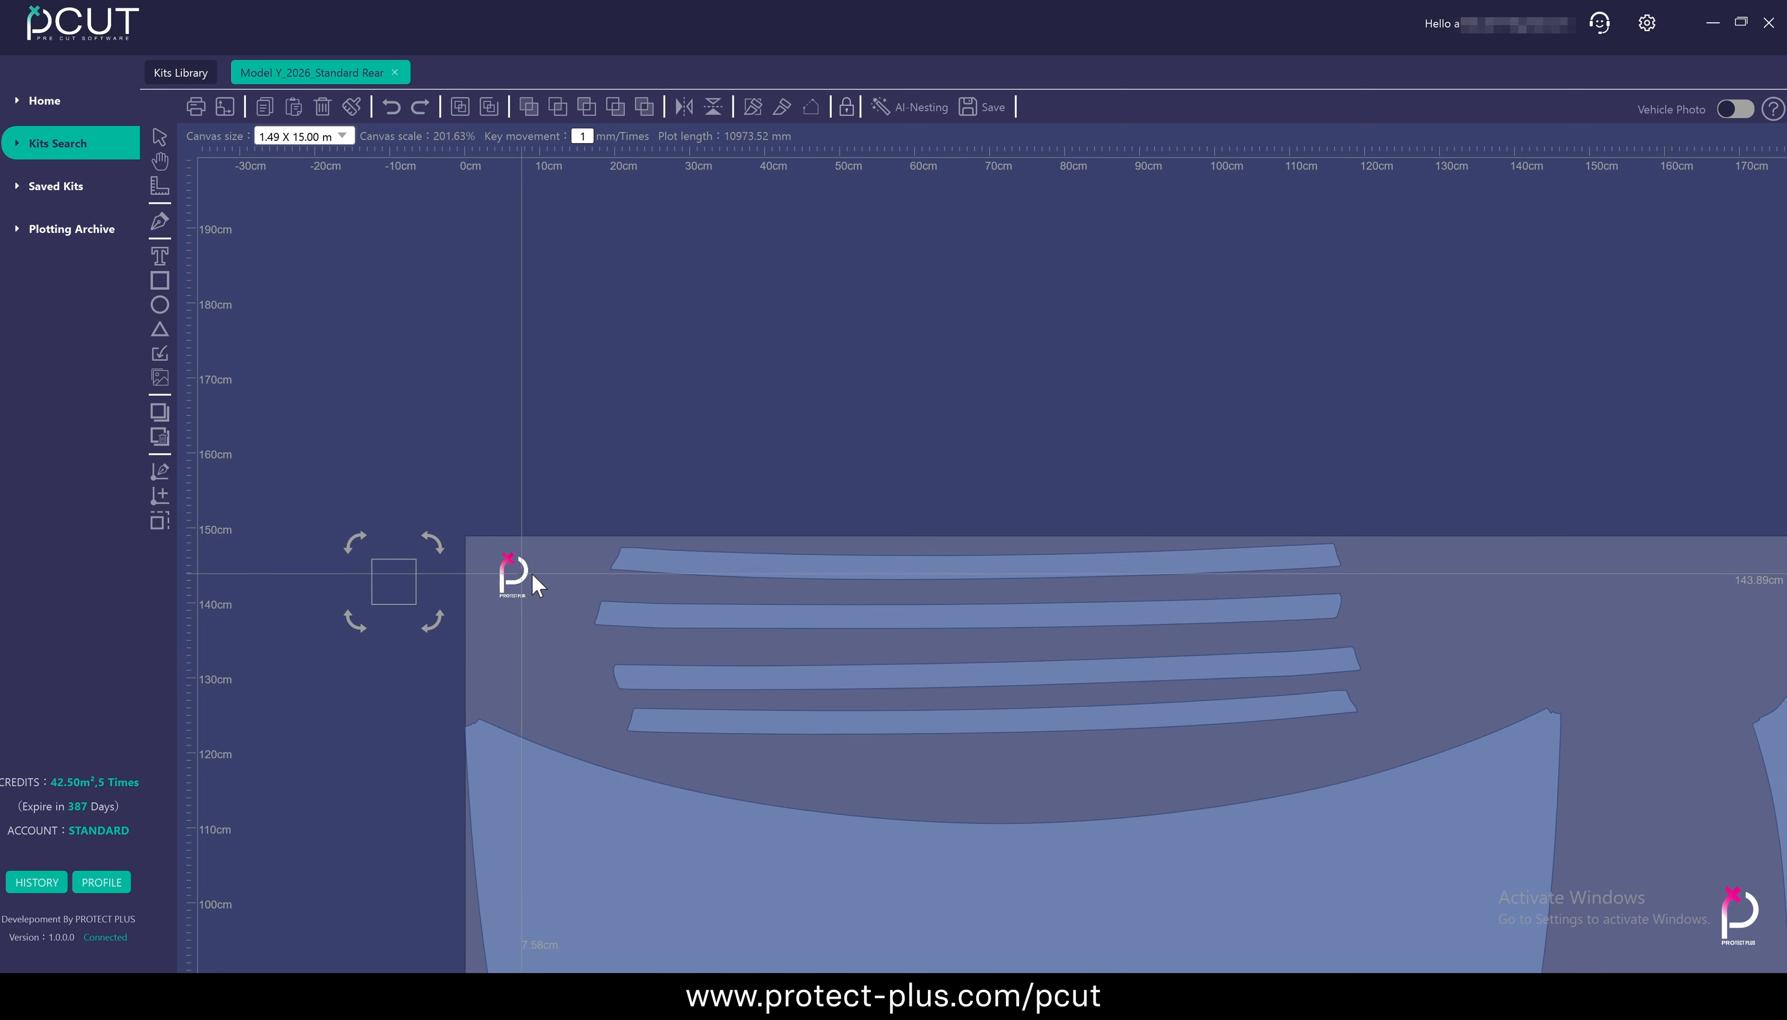
scroll(496, 561, "up", 6)
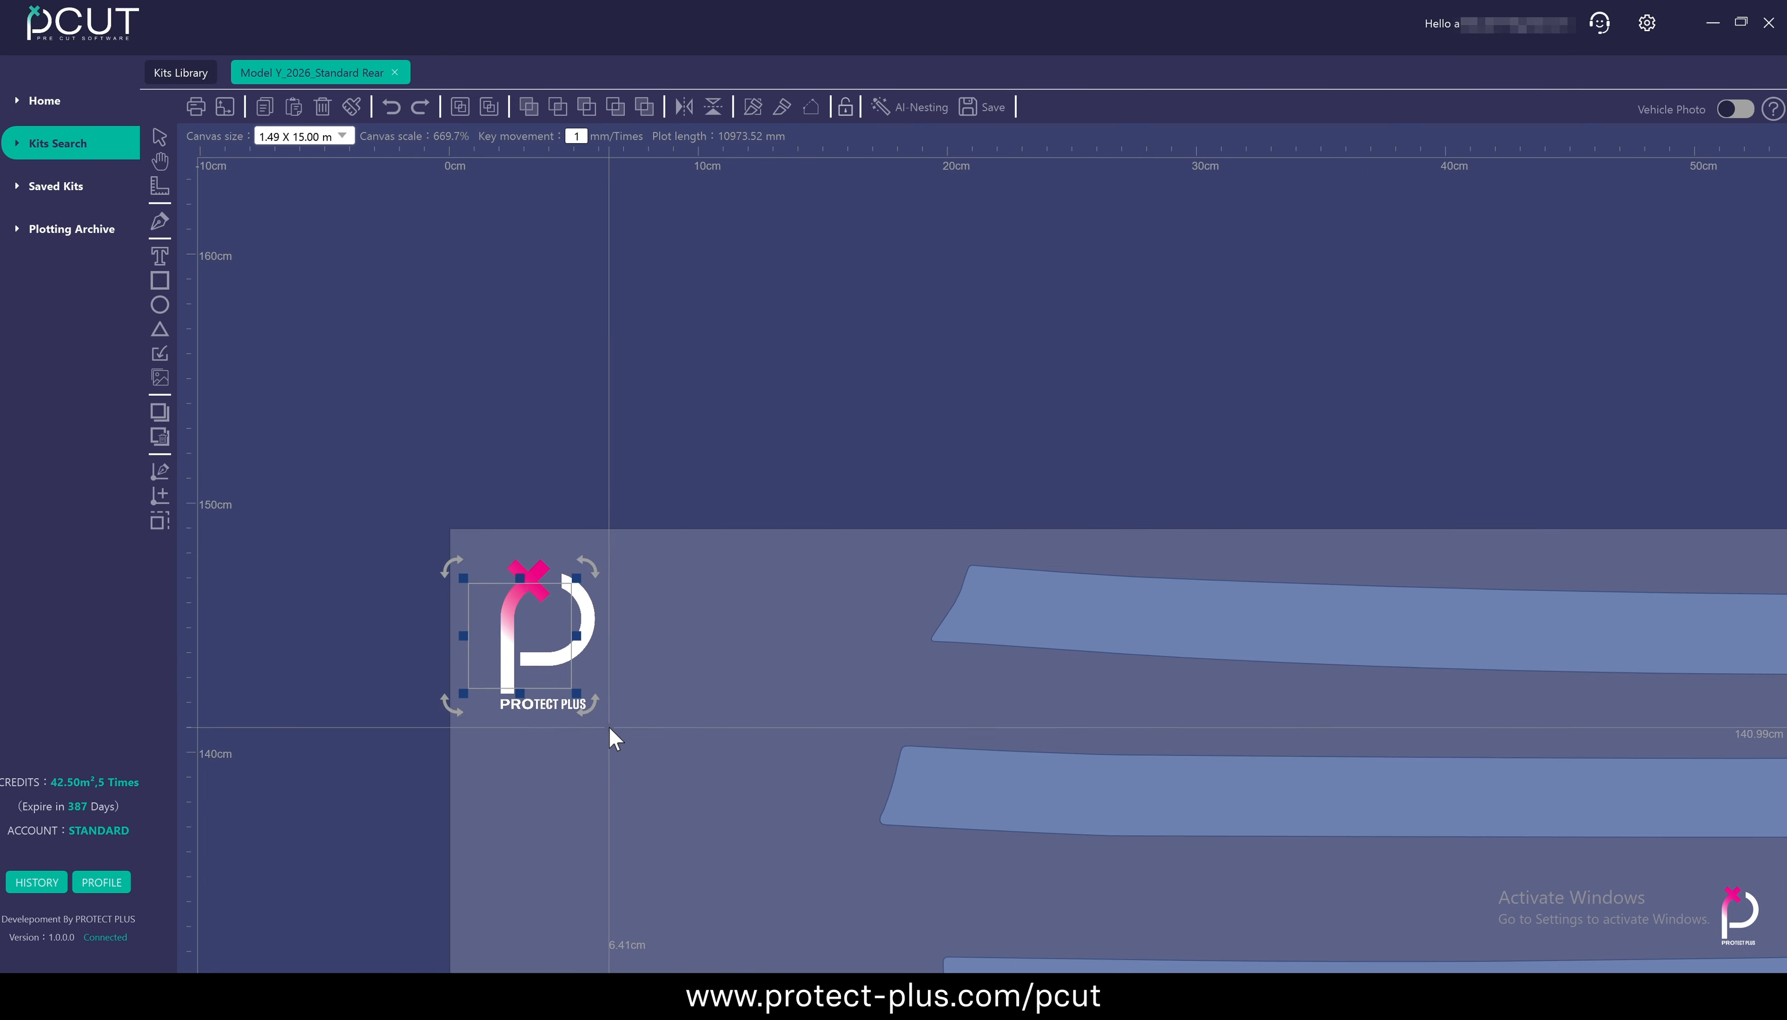
left_click_drag(608, 728, 958, 929)
left_click_drag(724, 429, 694, 214)
scroll(620, 496, "down", 5)
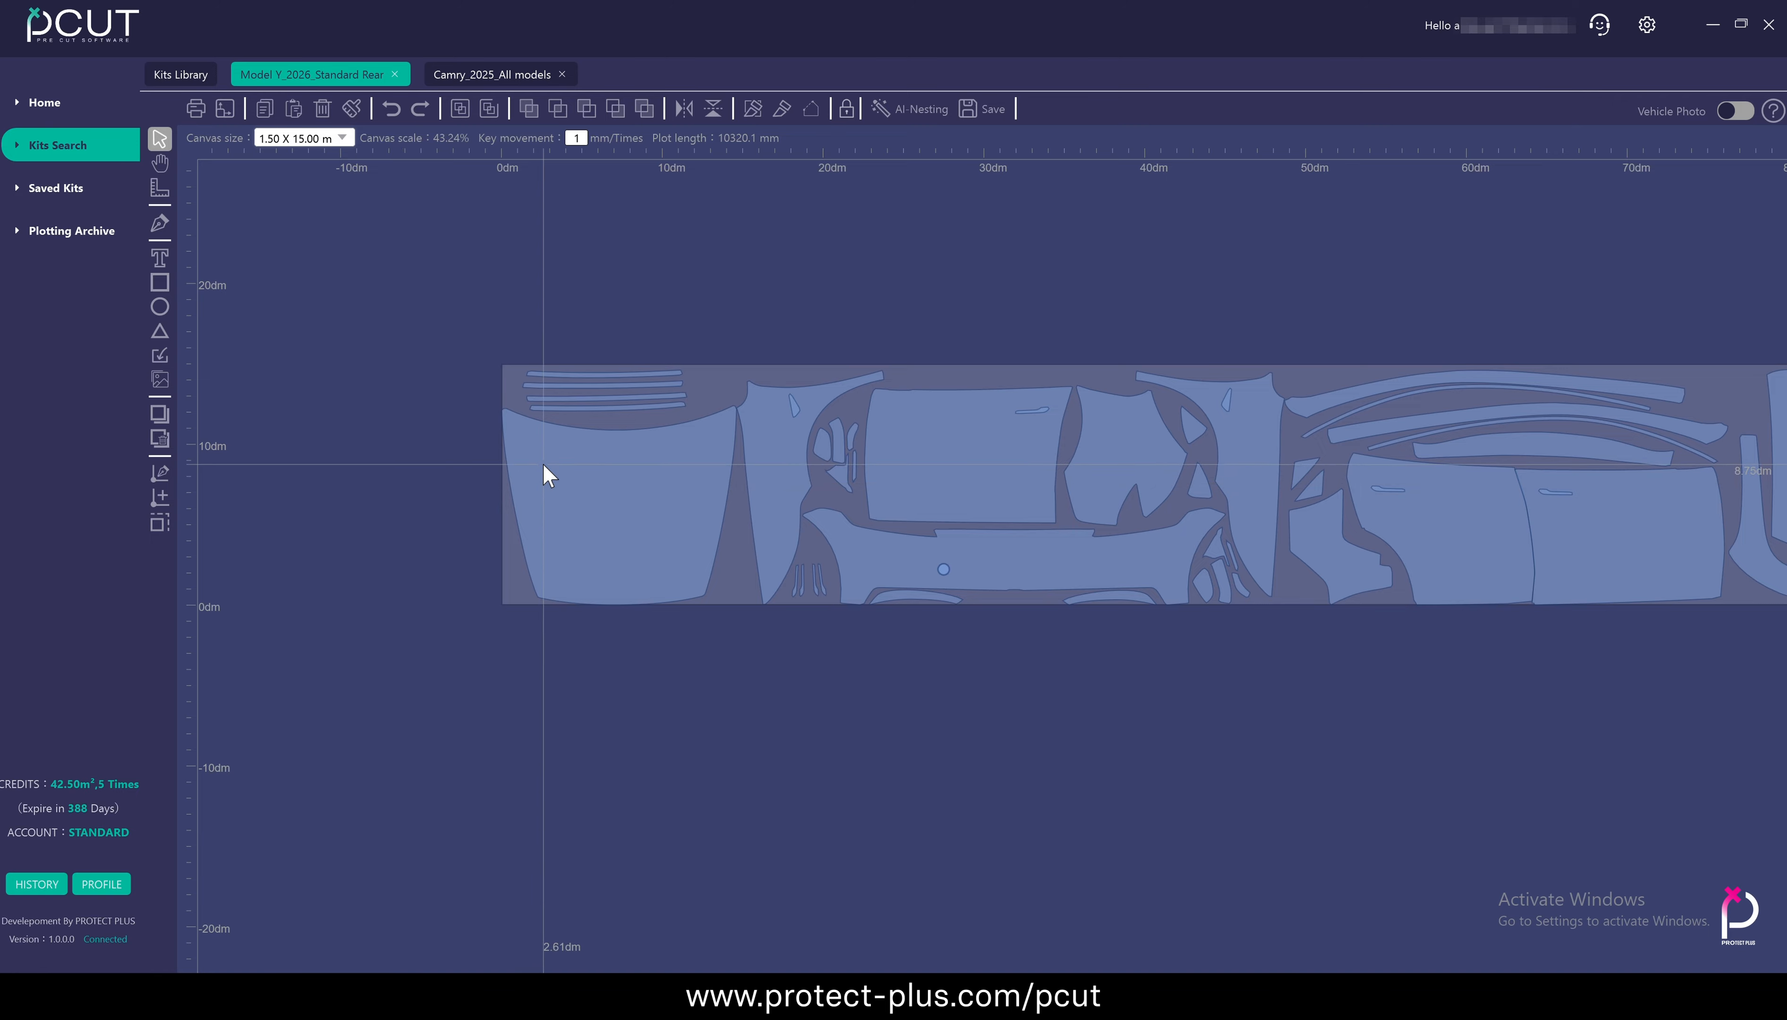
Select the hood panel in the Model Y layout
scroll(544, 468, "up", 3)
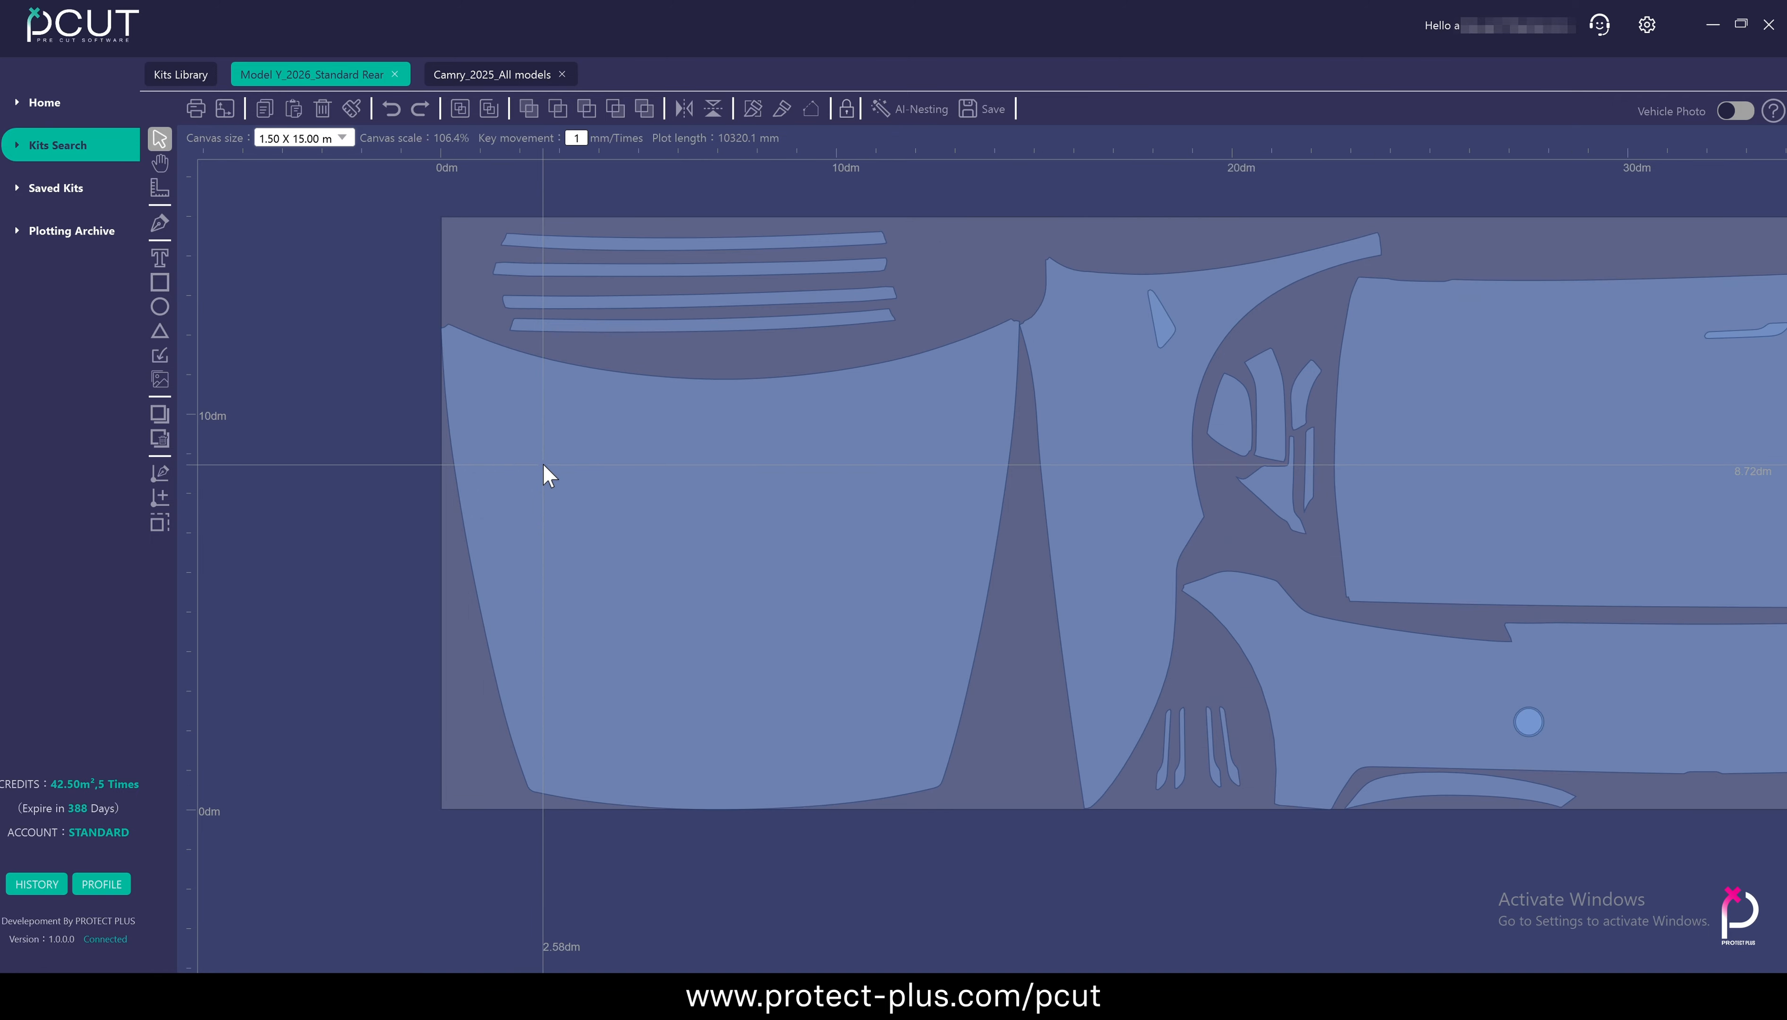
scroll(543, 466, "up", 3)
scroll(445, 213, "up", 6)
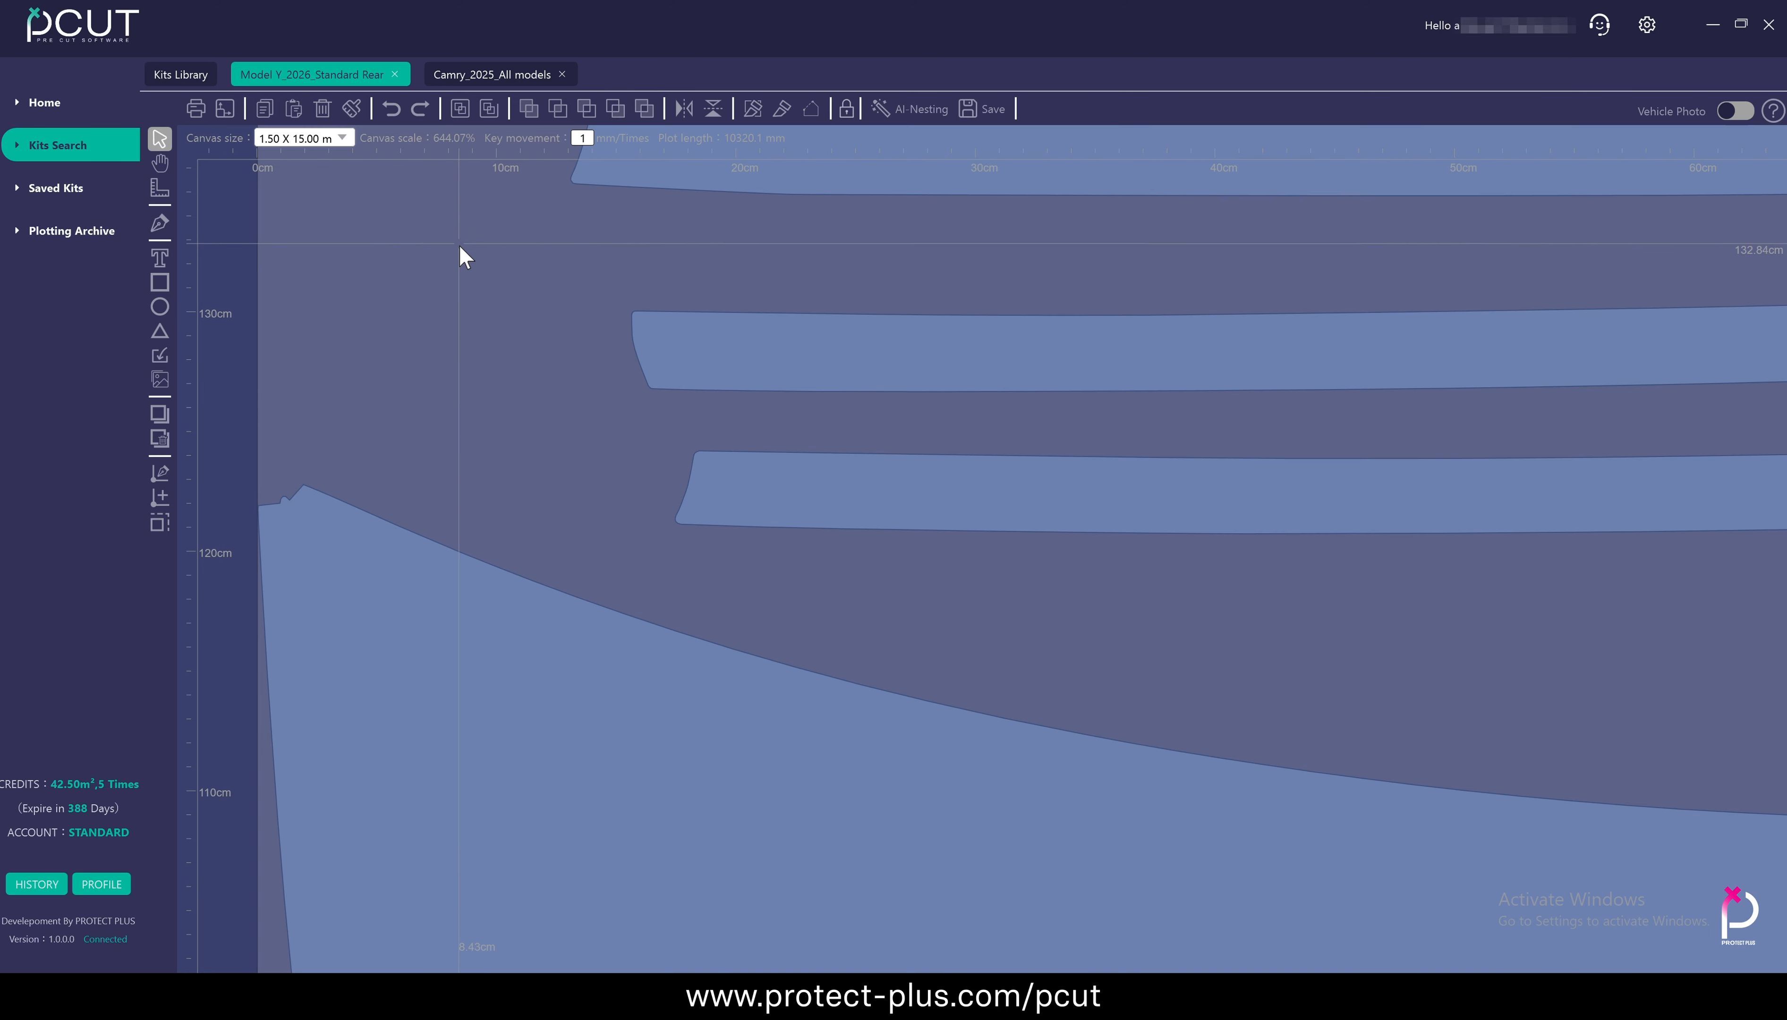
left_click(281, 546)
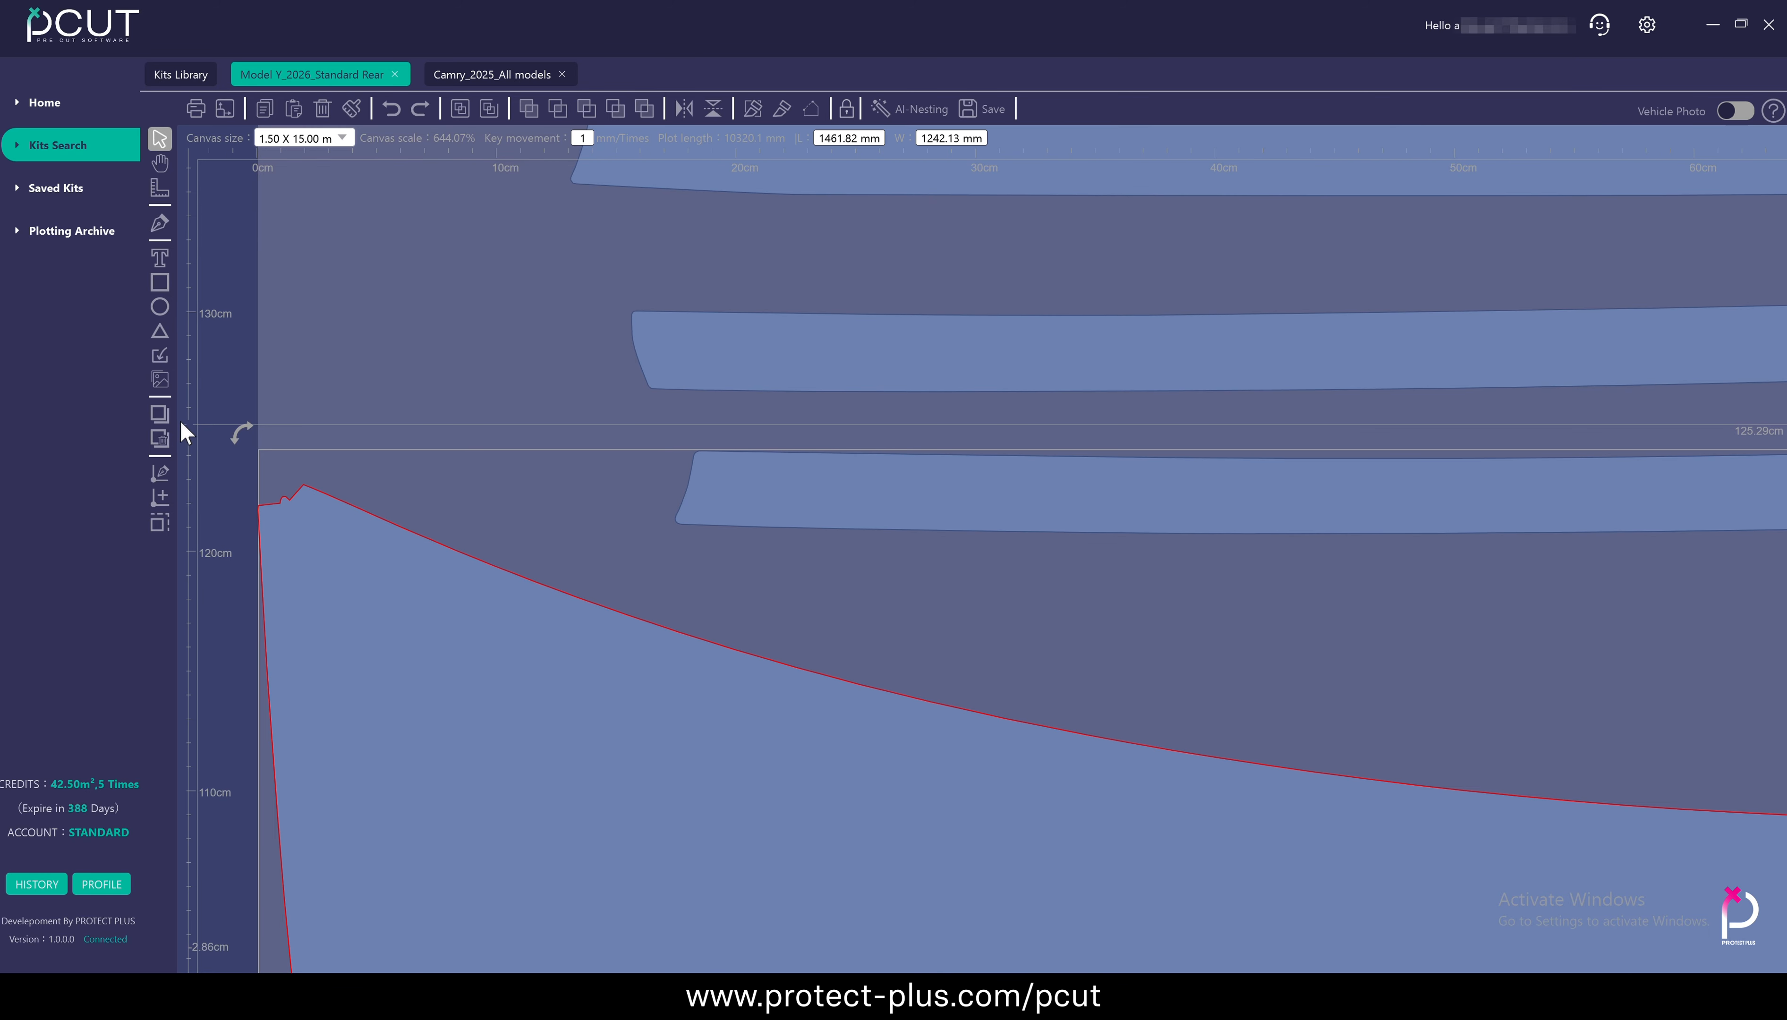
Try repositioning the selected hood panel, and undo the last move
left_click_drag(386, 542, 460, 661)
scroll(460, 662, "down", 10)
left_click_drag(578, 634, 487, 730)
key("ctrl+z")
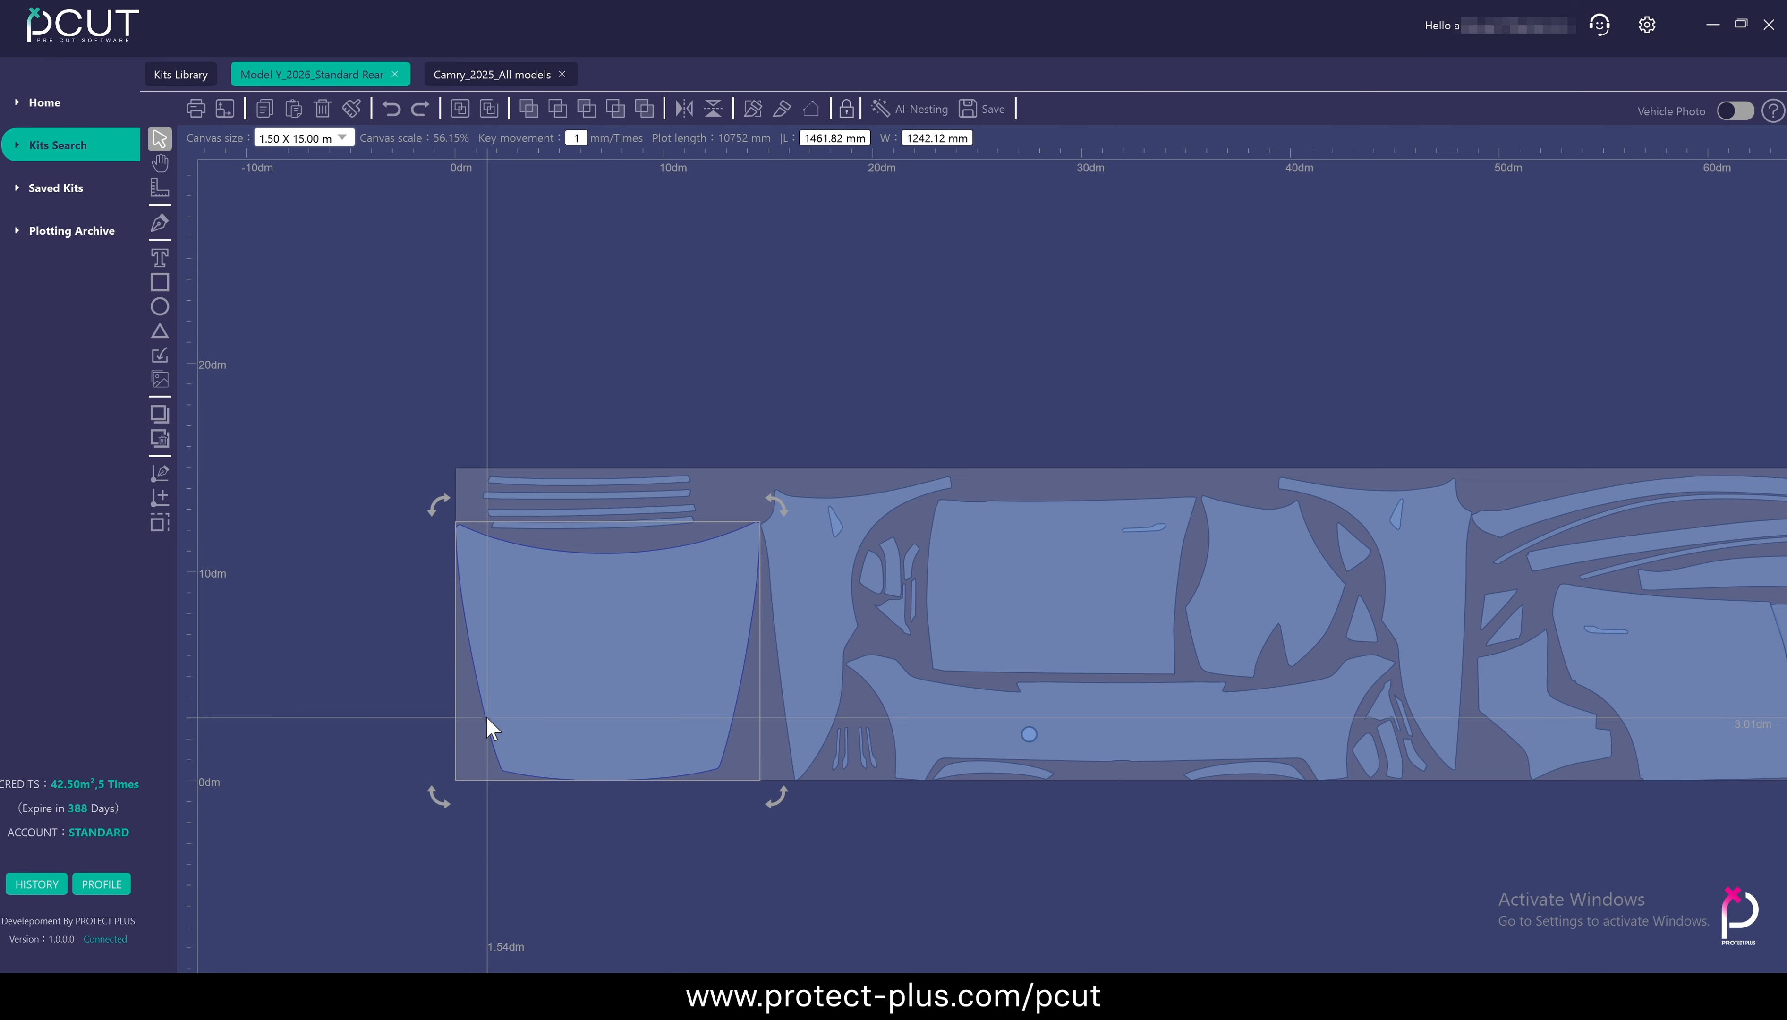
left_click(166, 439)
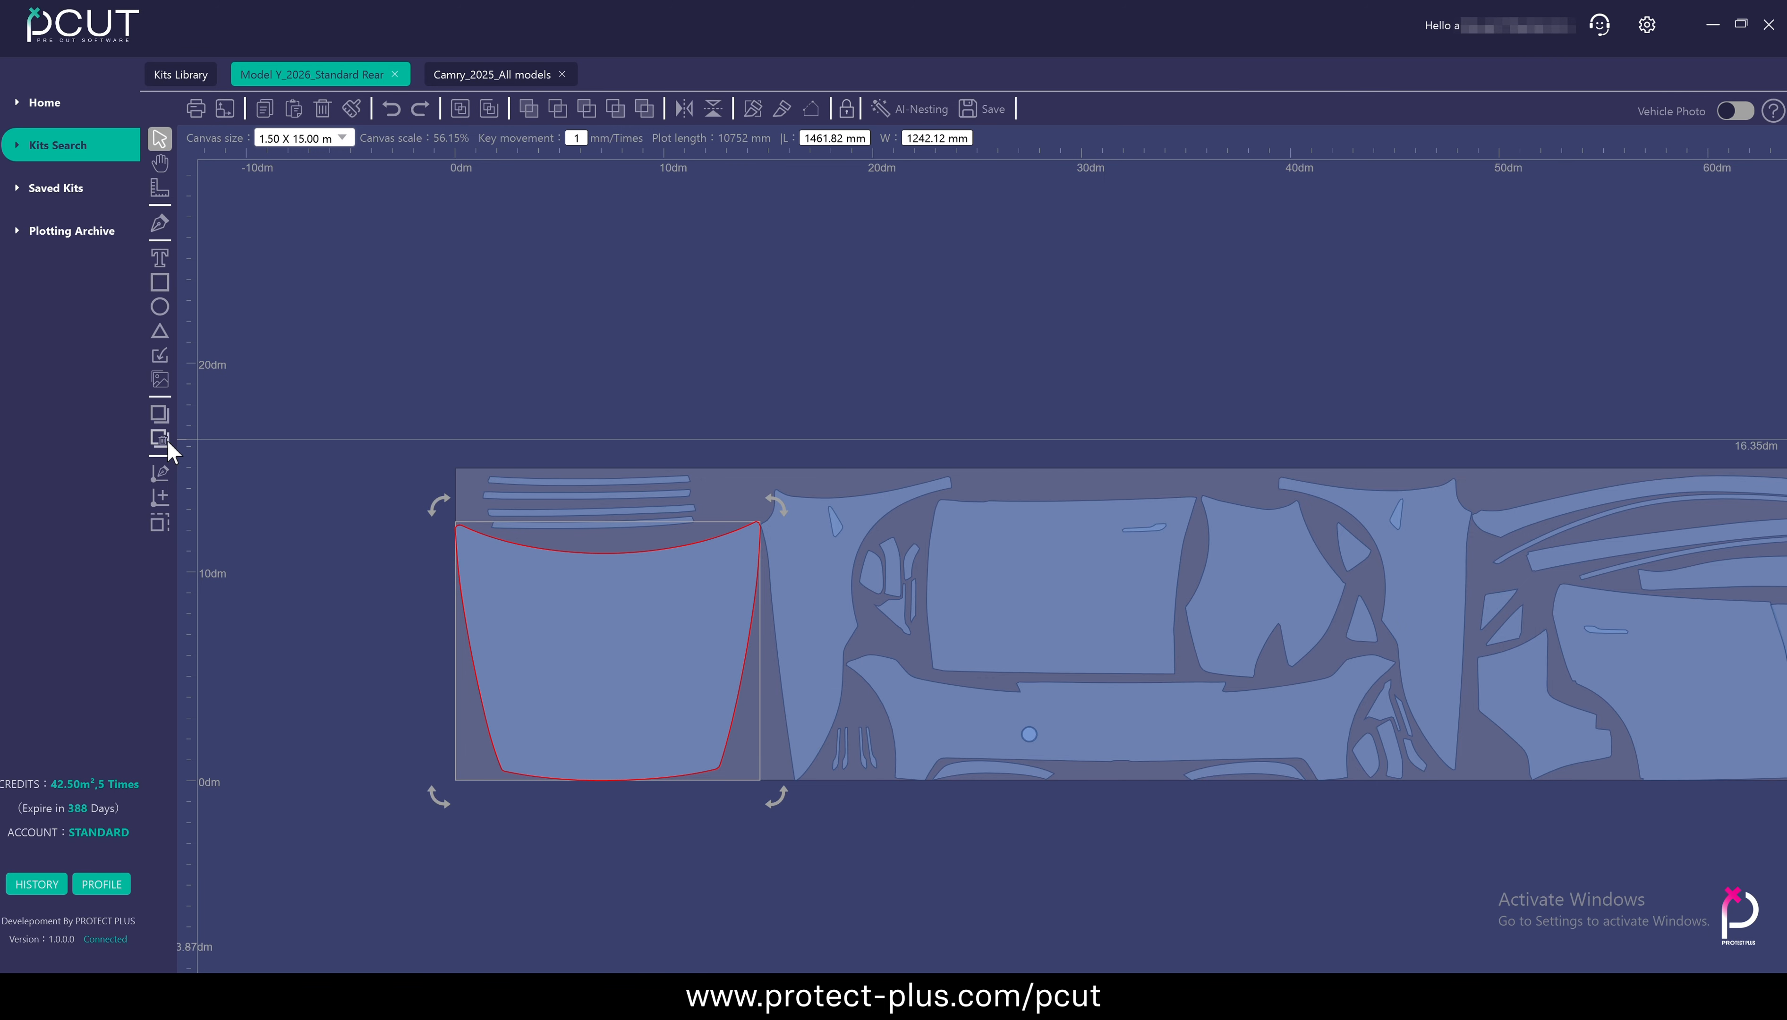
scroll(494, 586, "up", 3)
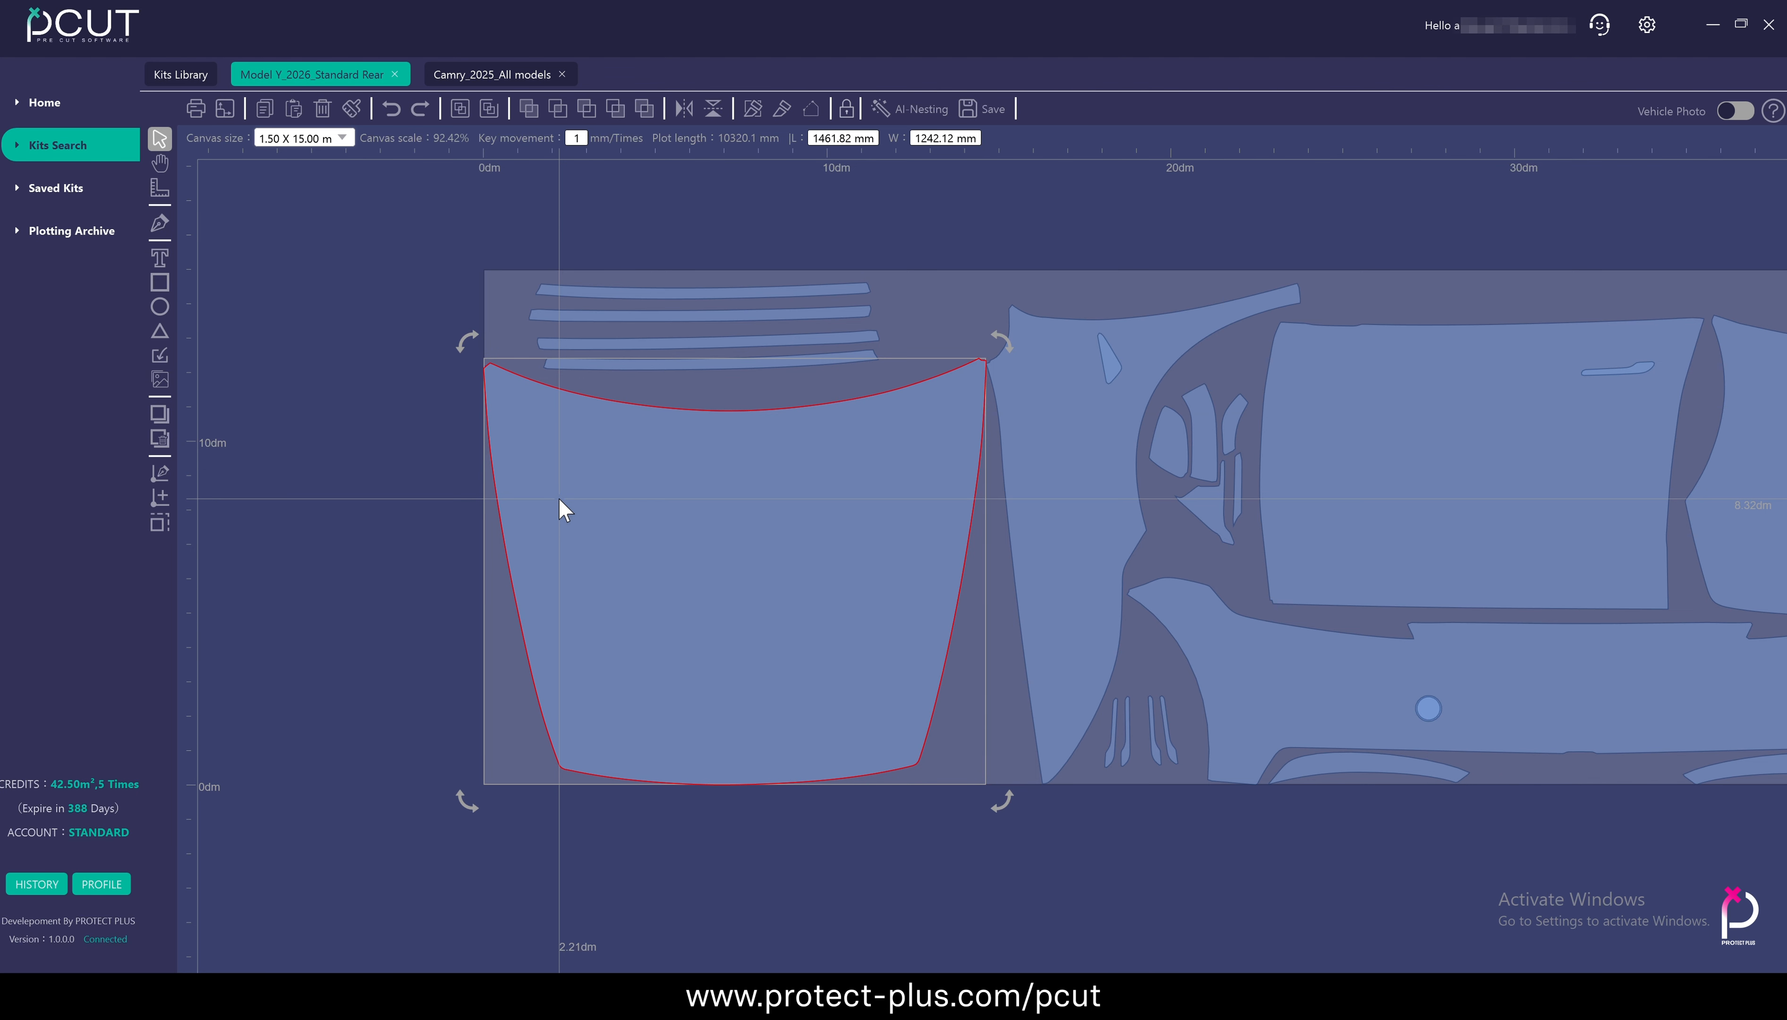
Show the hood panel's nodes and shift two adjacent nodes on its left edge inward, and back outward past the original outline
left_click(163, 465)
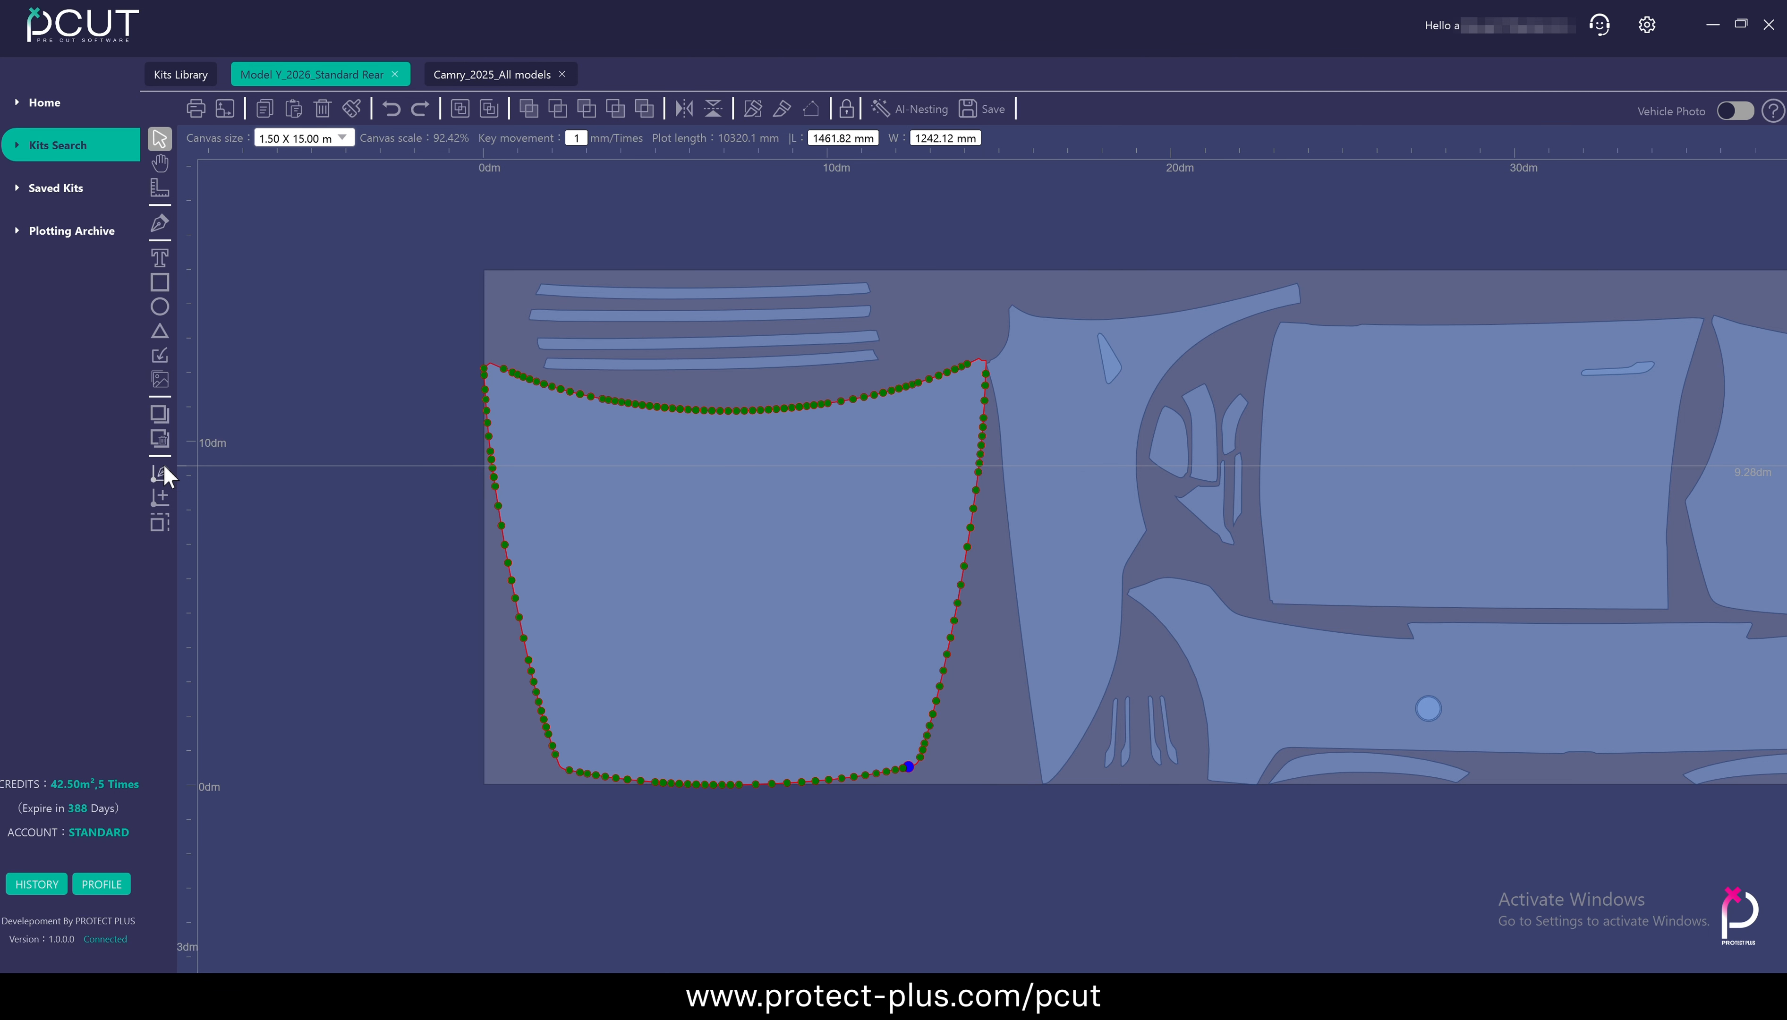
scroll(531, 552, "up", 5)
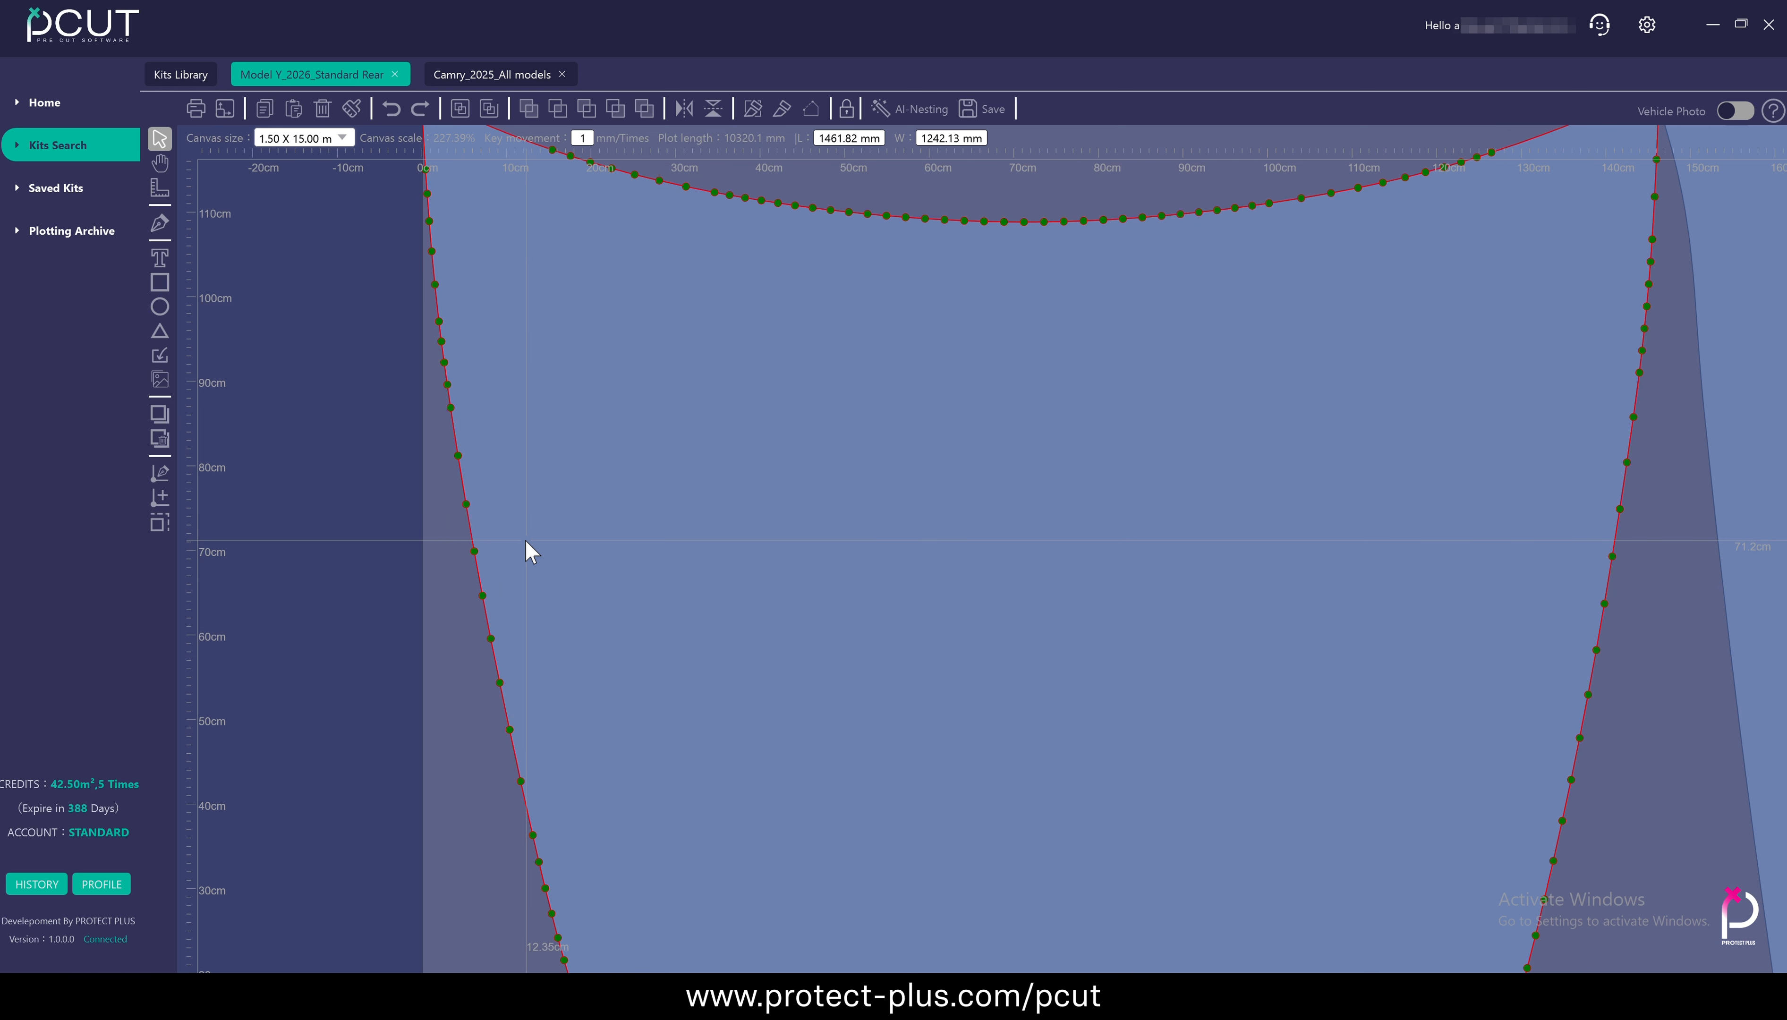
scroll(527, 542, "up", 2)
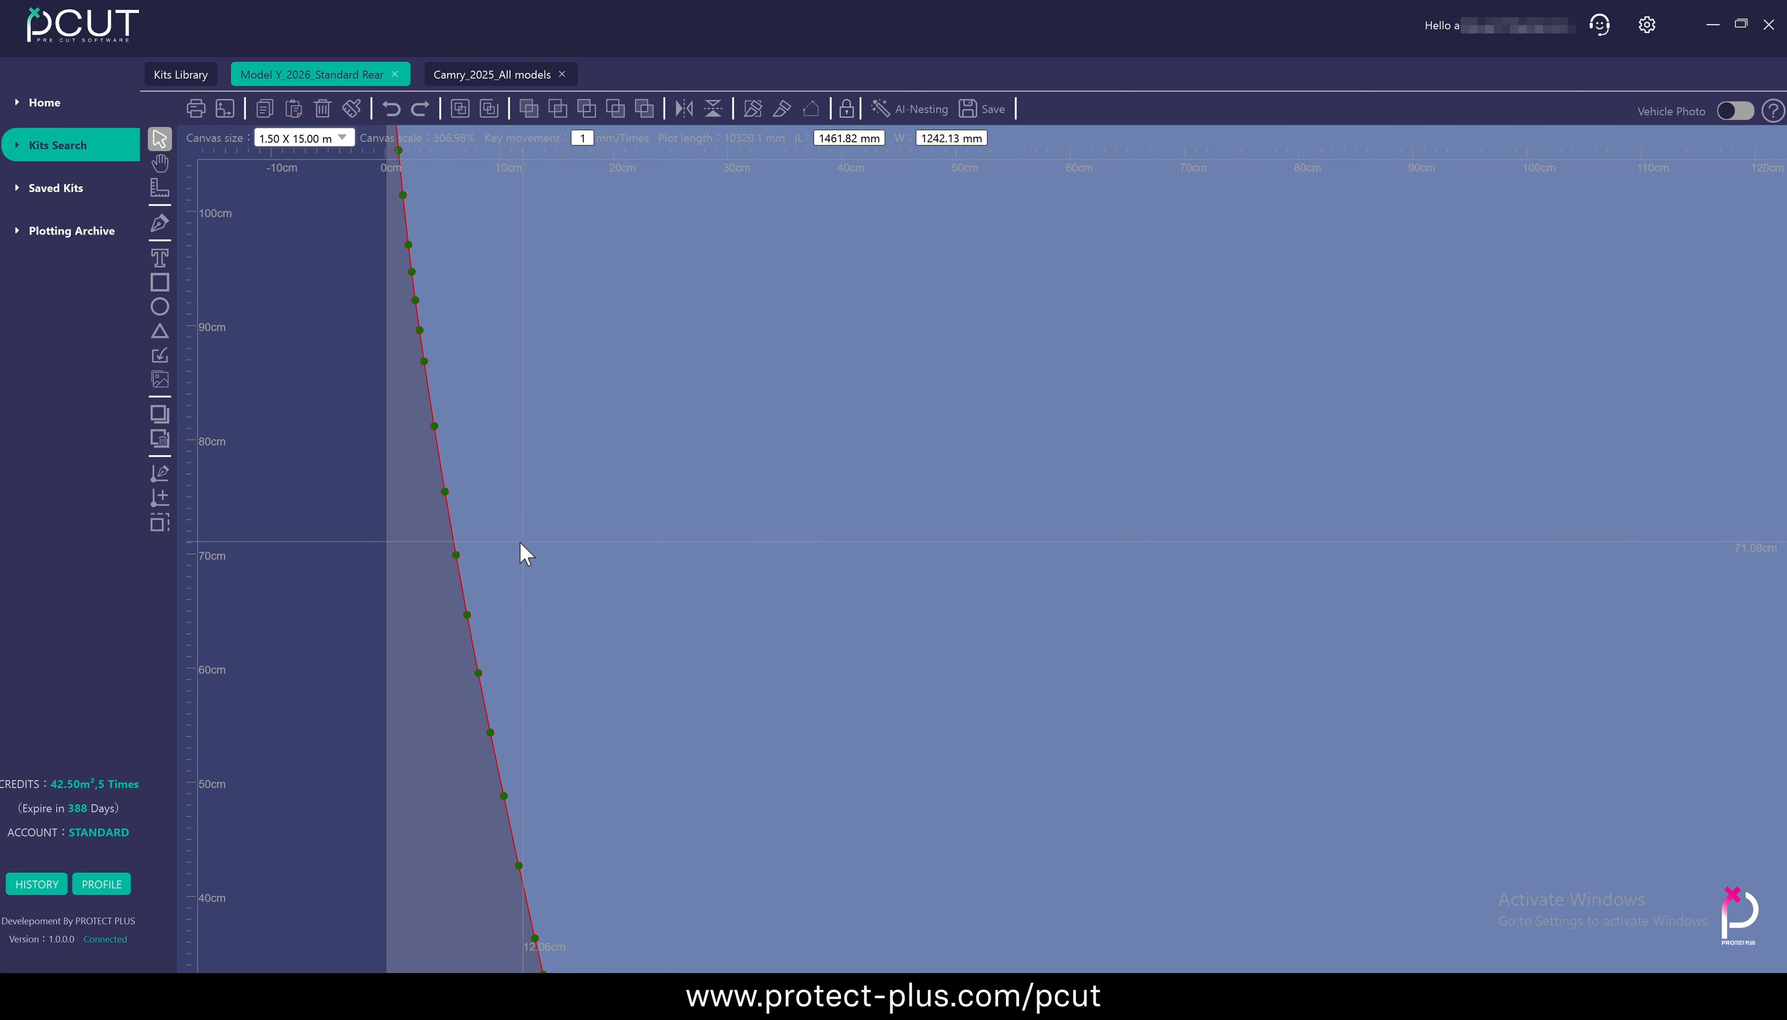
left_click(454, 552)
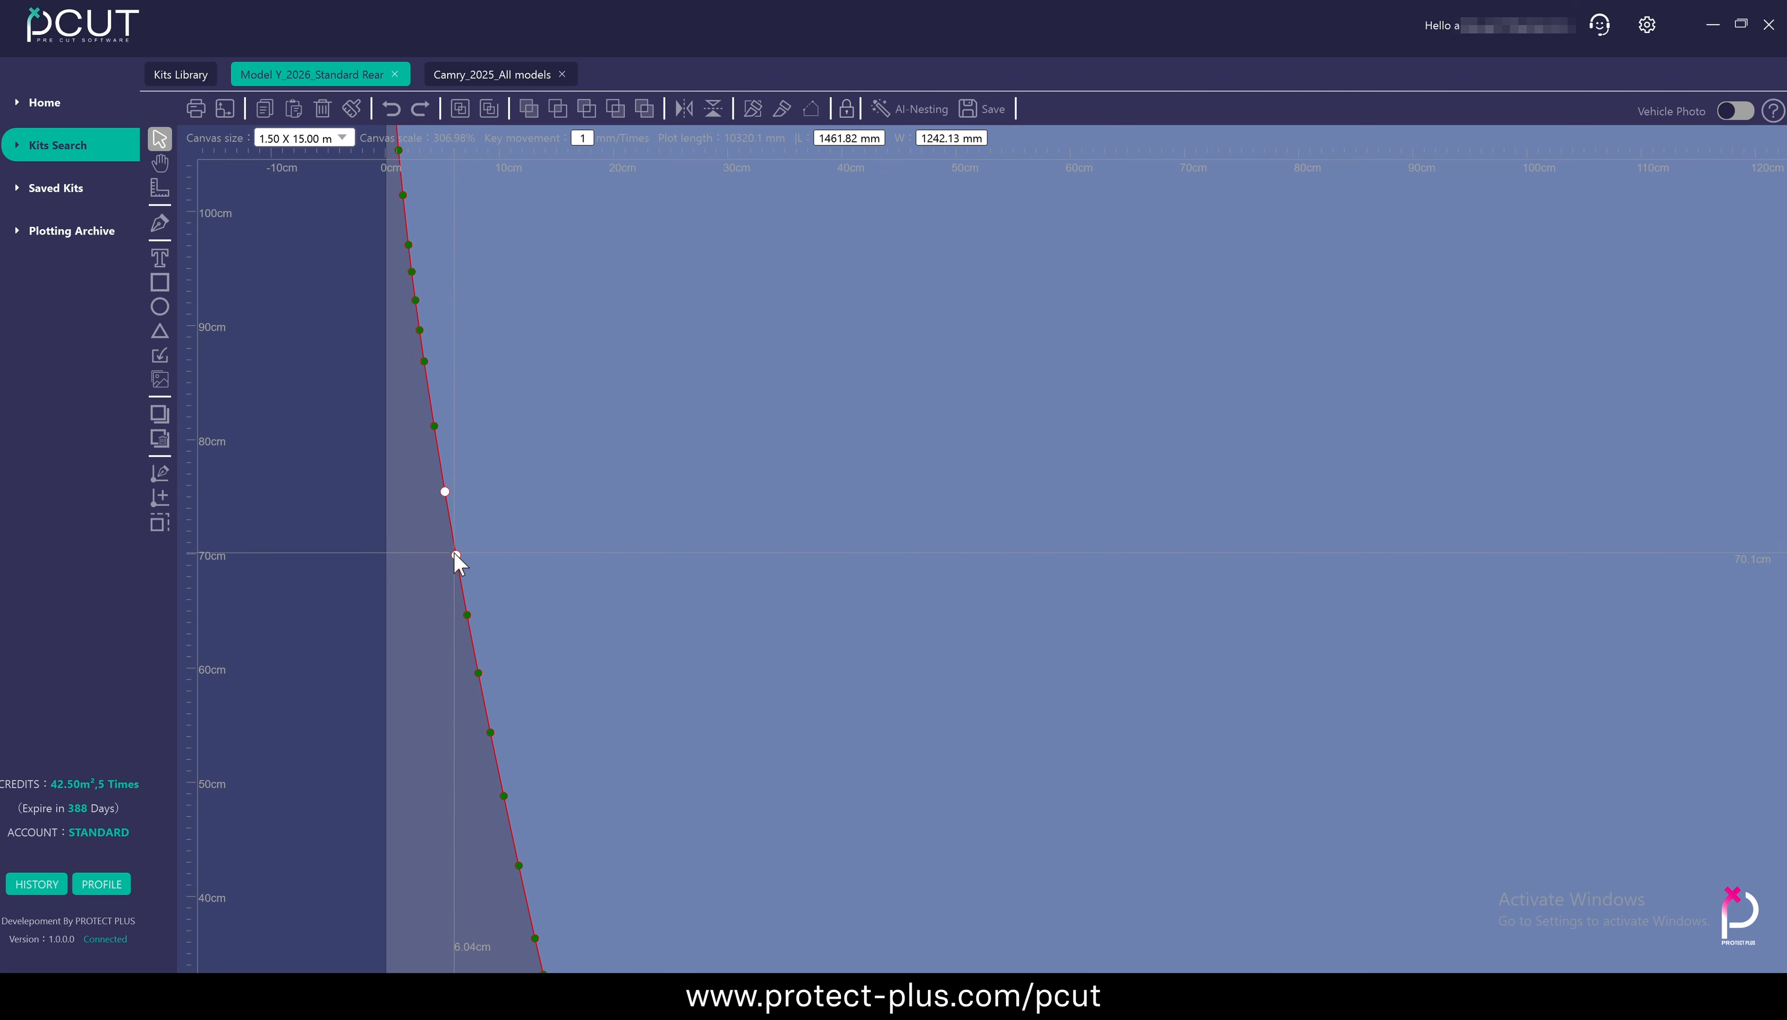
key("Escape")
left_click(455, 553)
left_click_drag(455, 554, 508, 549)
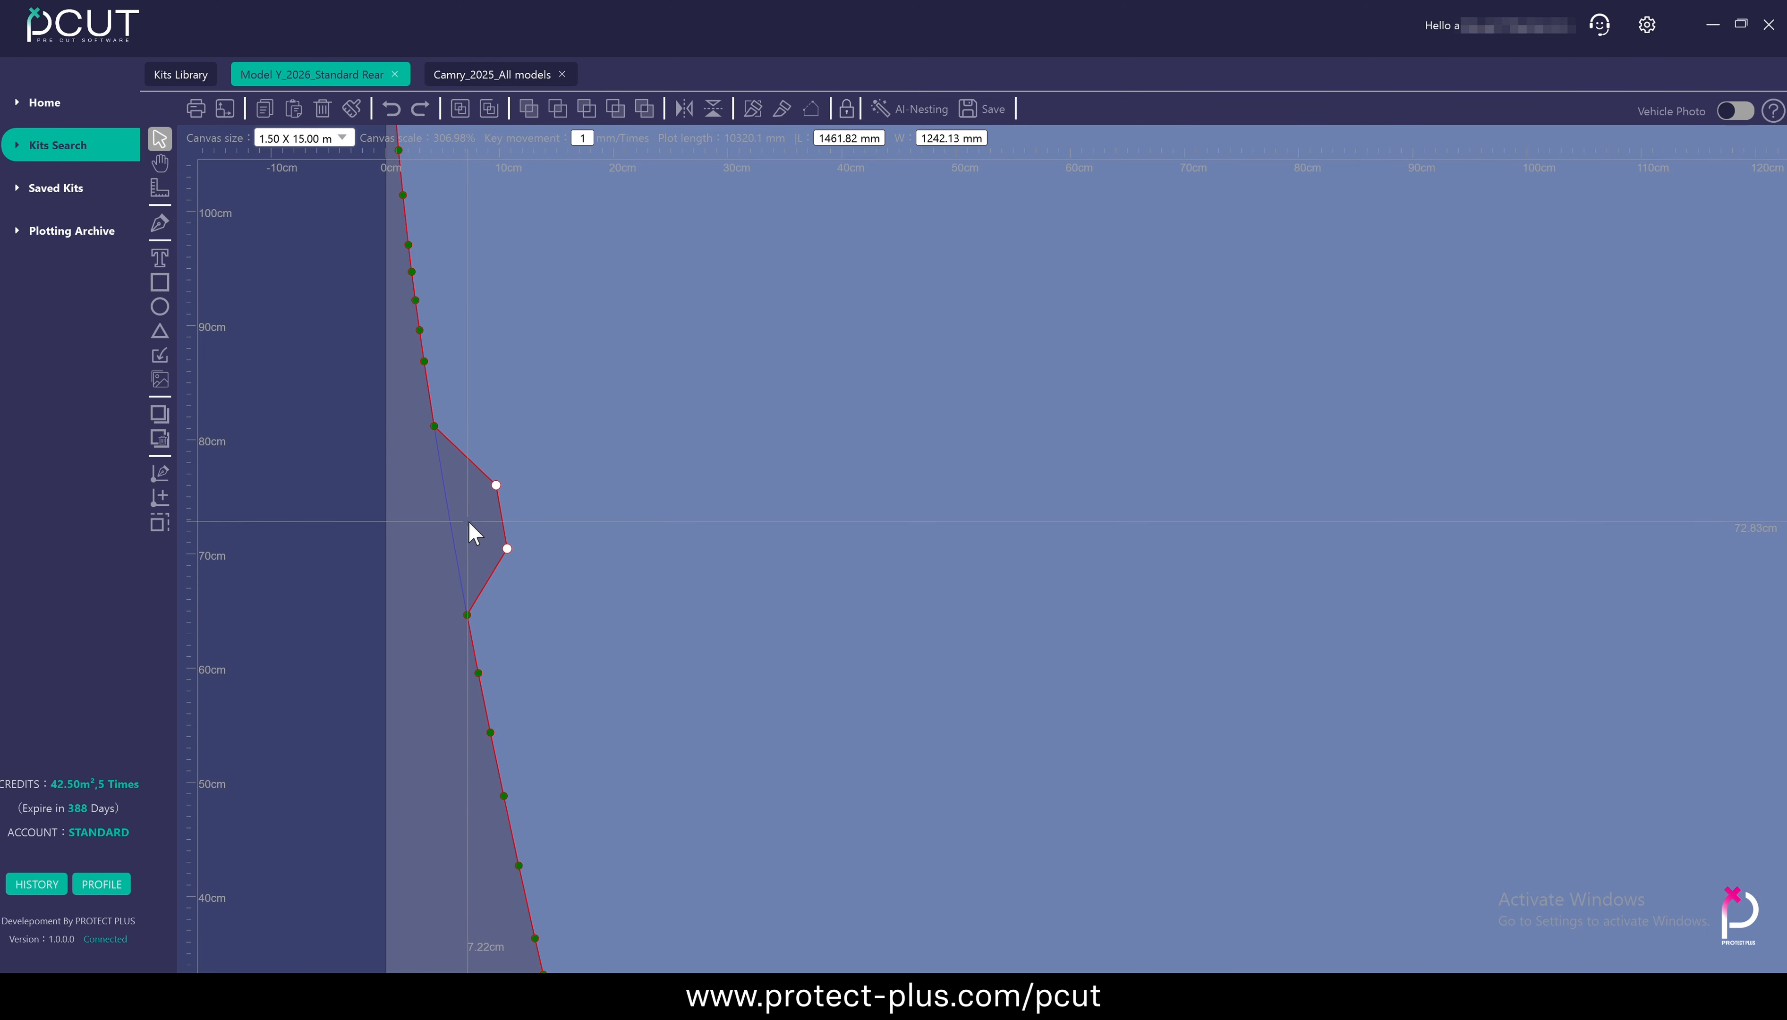
left_click_drag(507, 549, 409, 559)
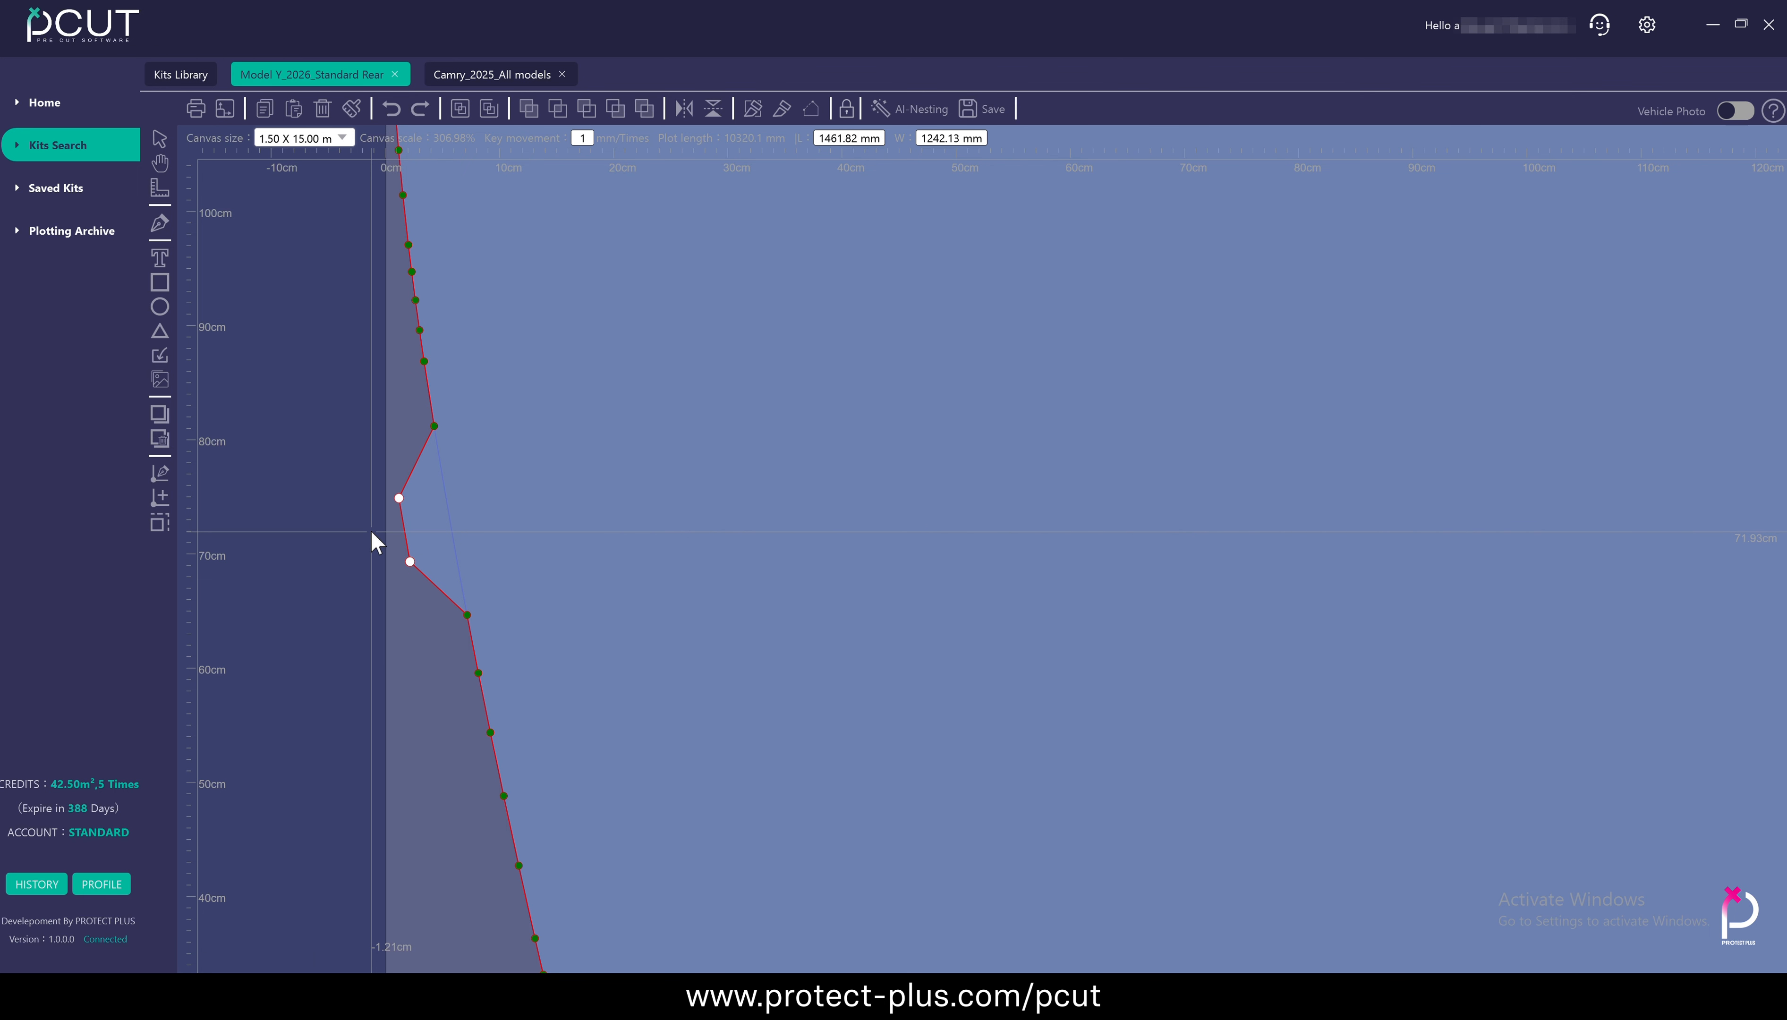
Add four extra nodes along the displaced section of the hood panel's left edge
left_click_drag(371, 531, 430, 532)
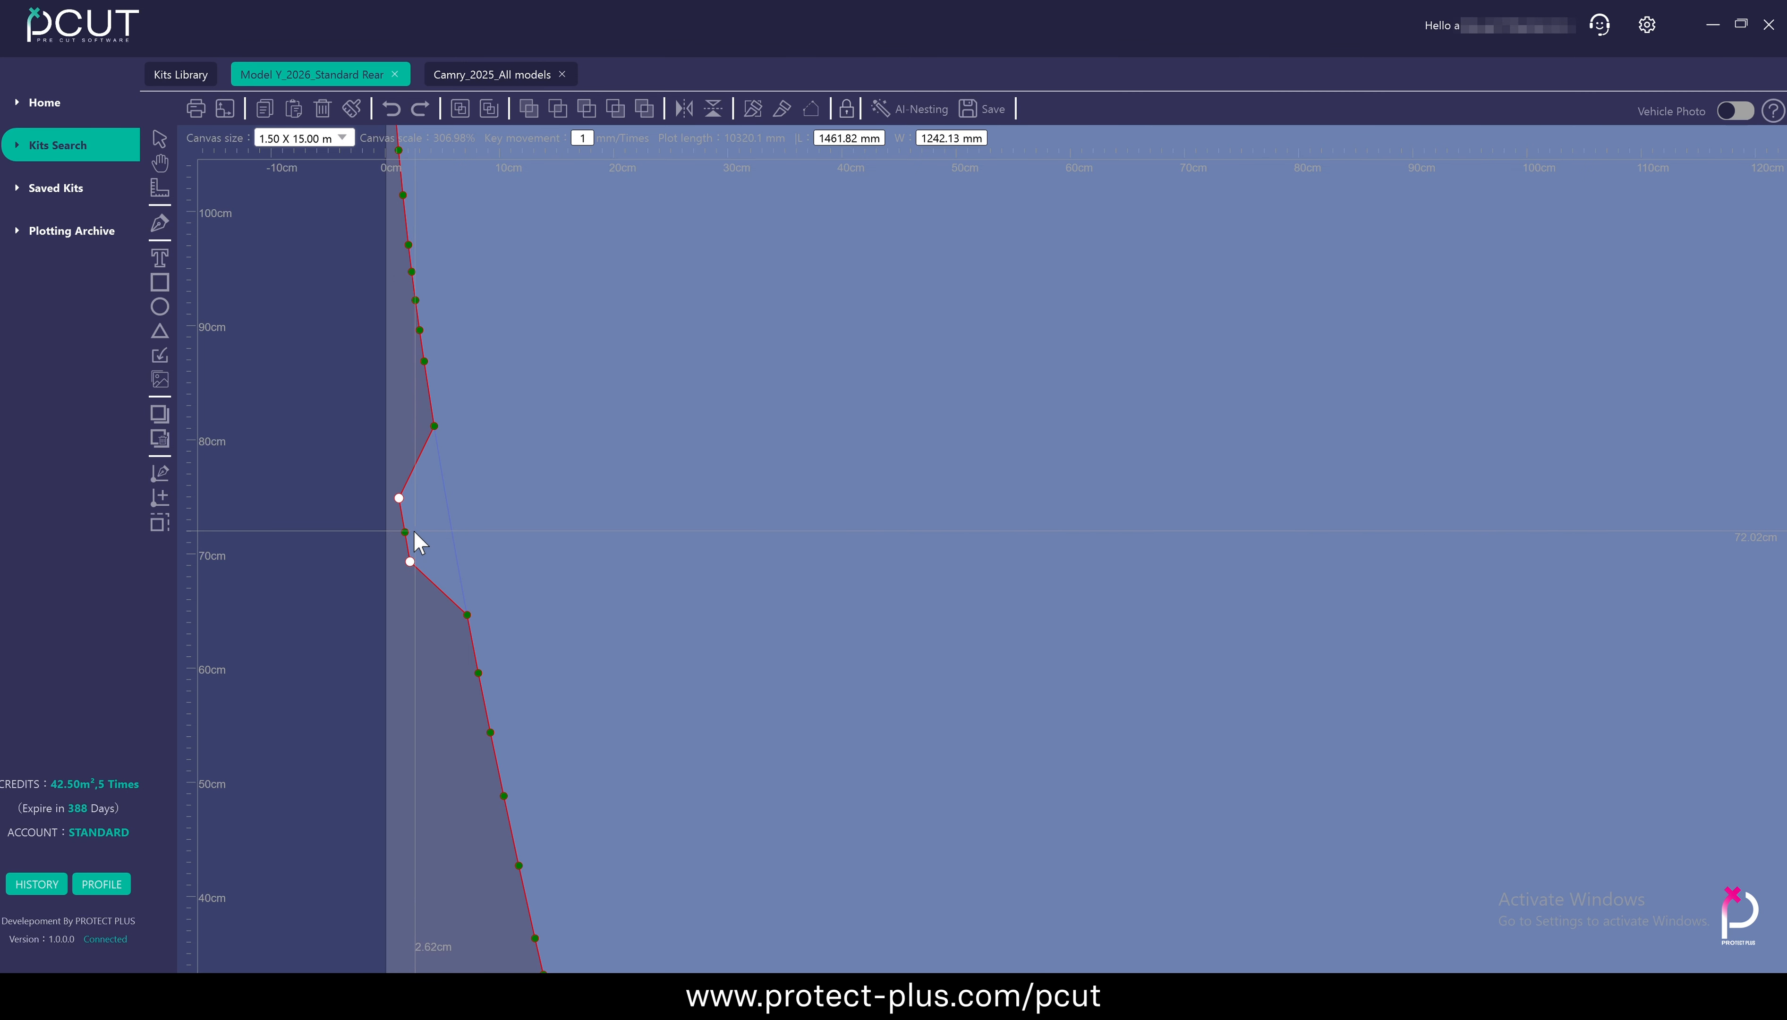
left_click(434, 584)
scroll(427, 574, "up", 4)
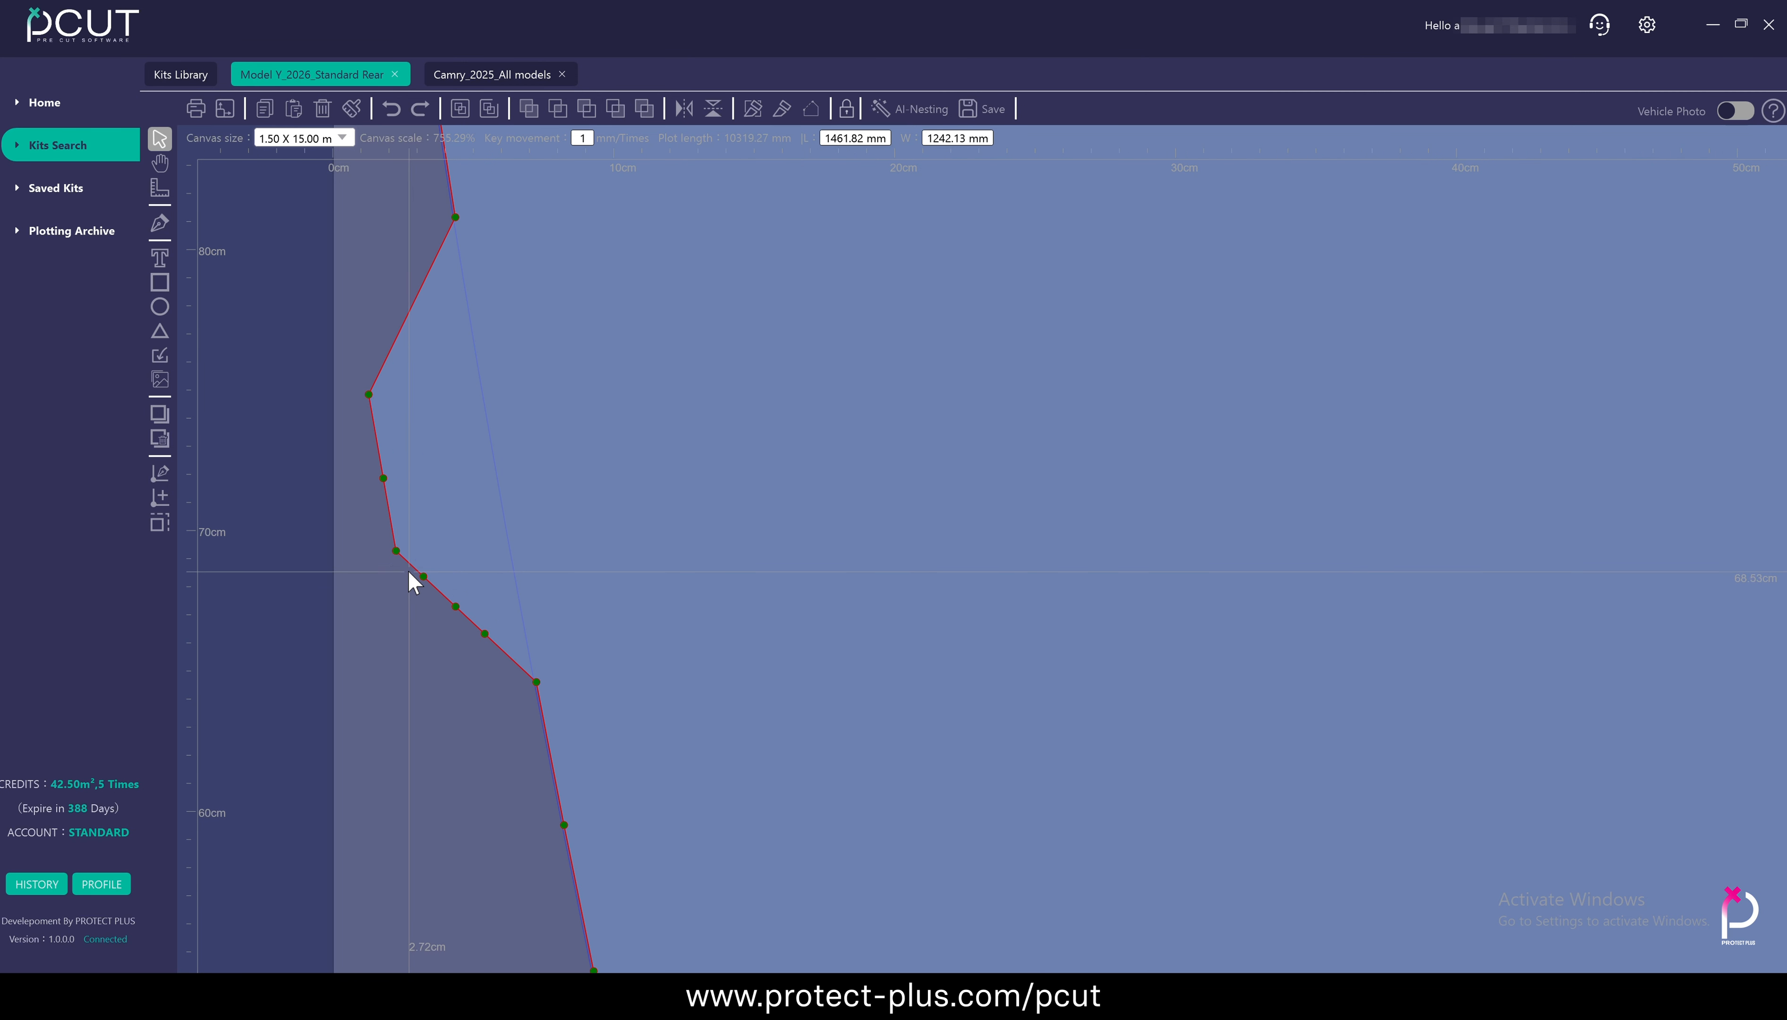
left_click_drag(396, 573, 423, 661)
scroll(459, 666, "down", 6)
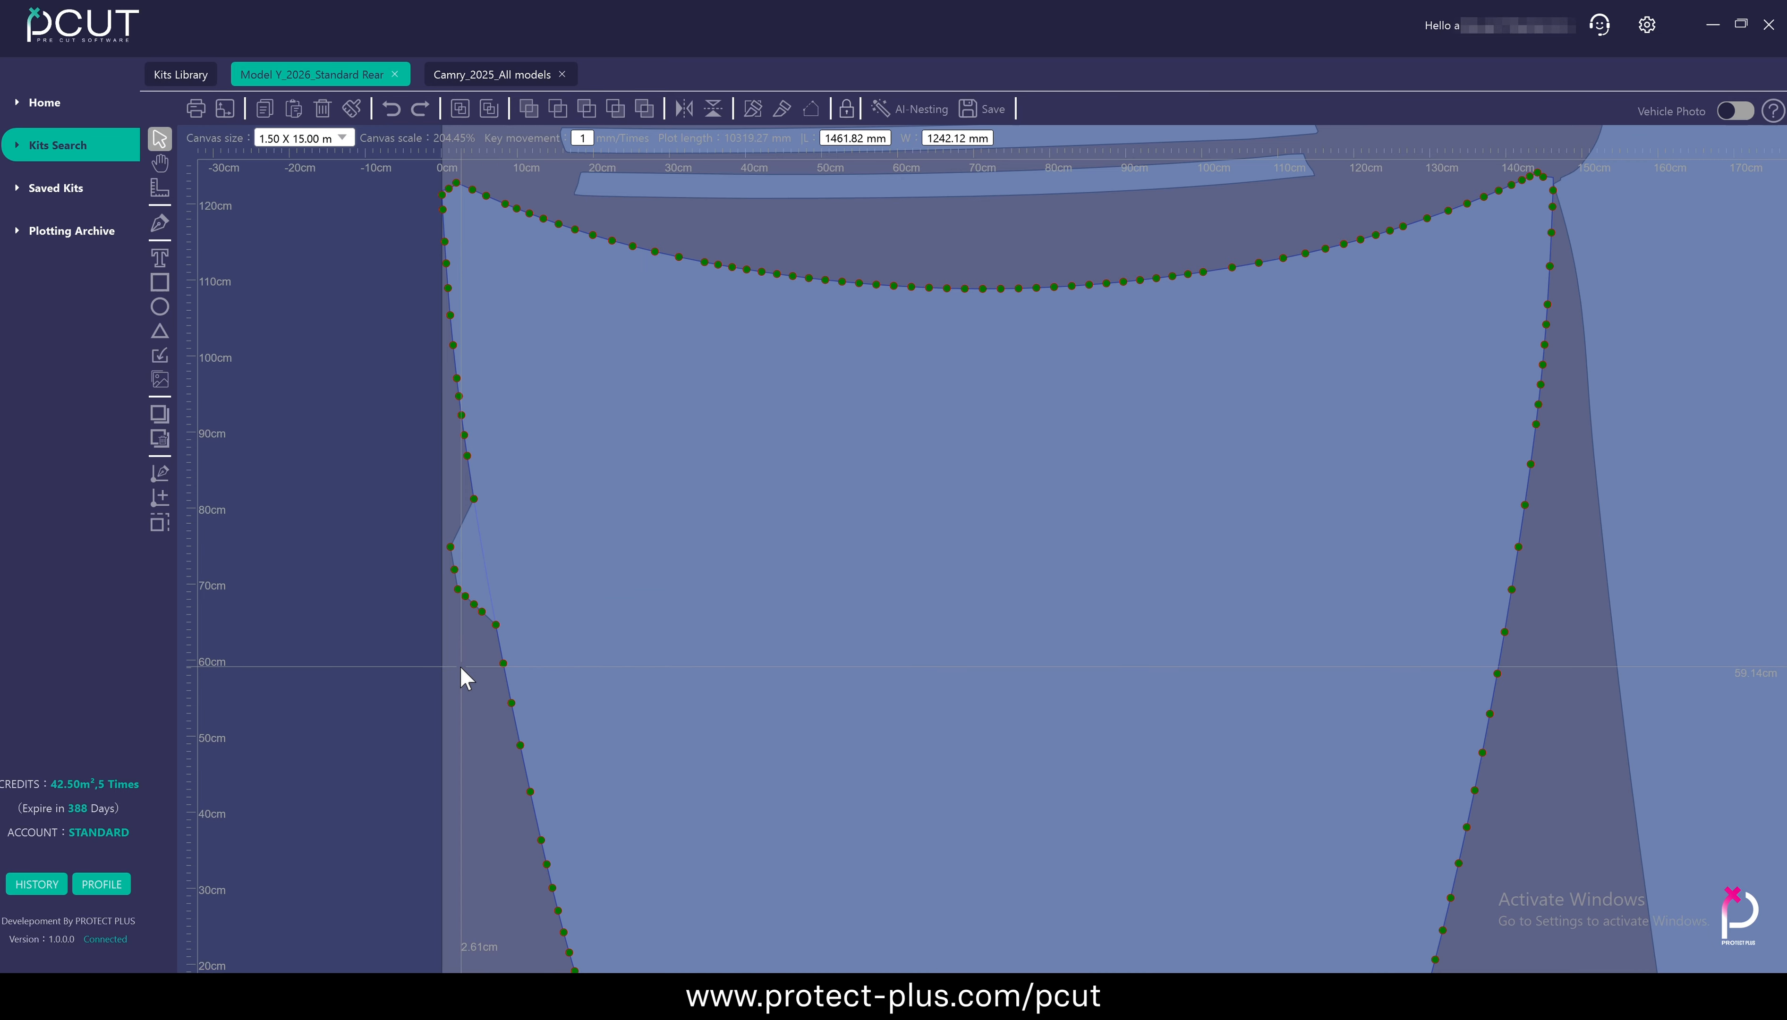
scroll(460, 666, "down", 6)
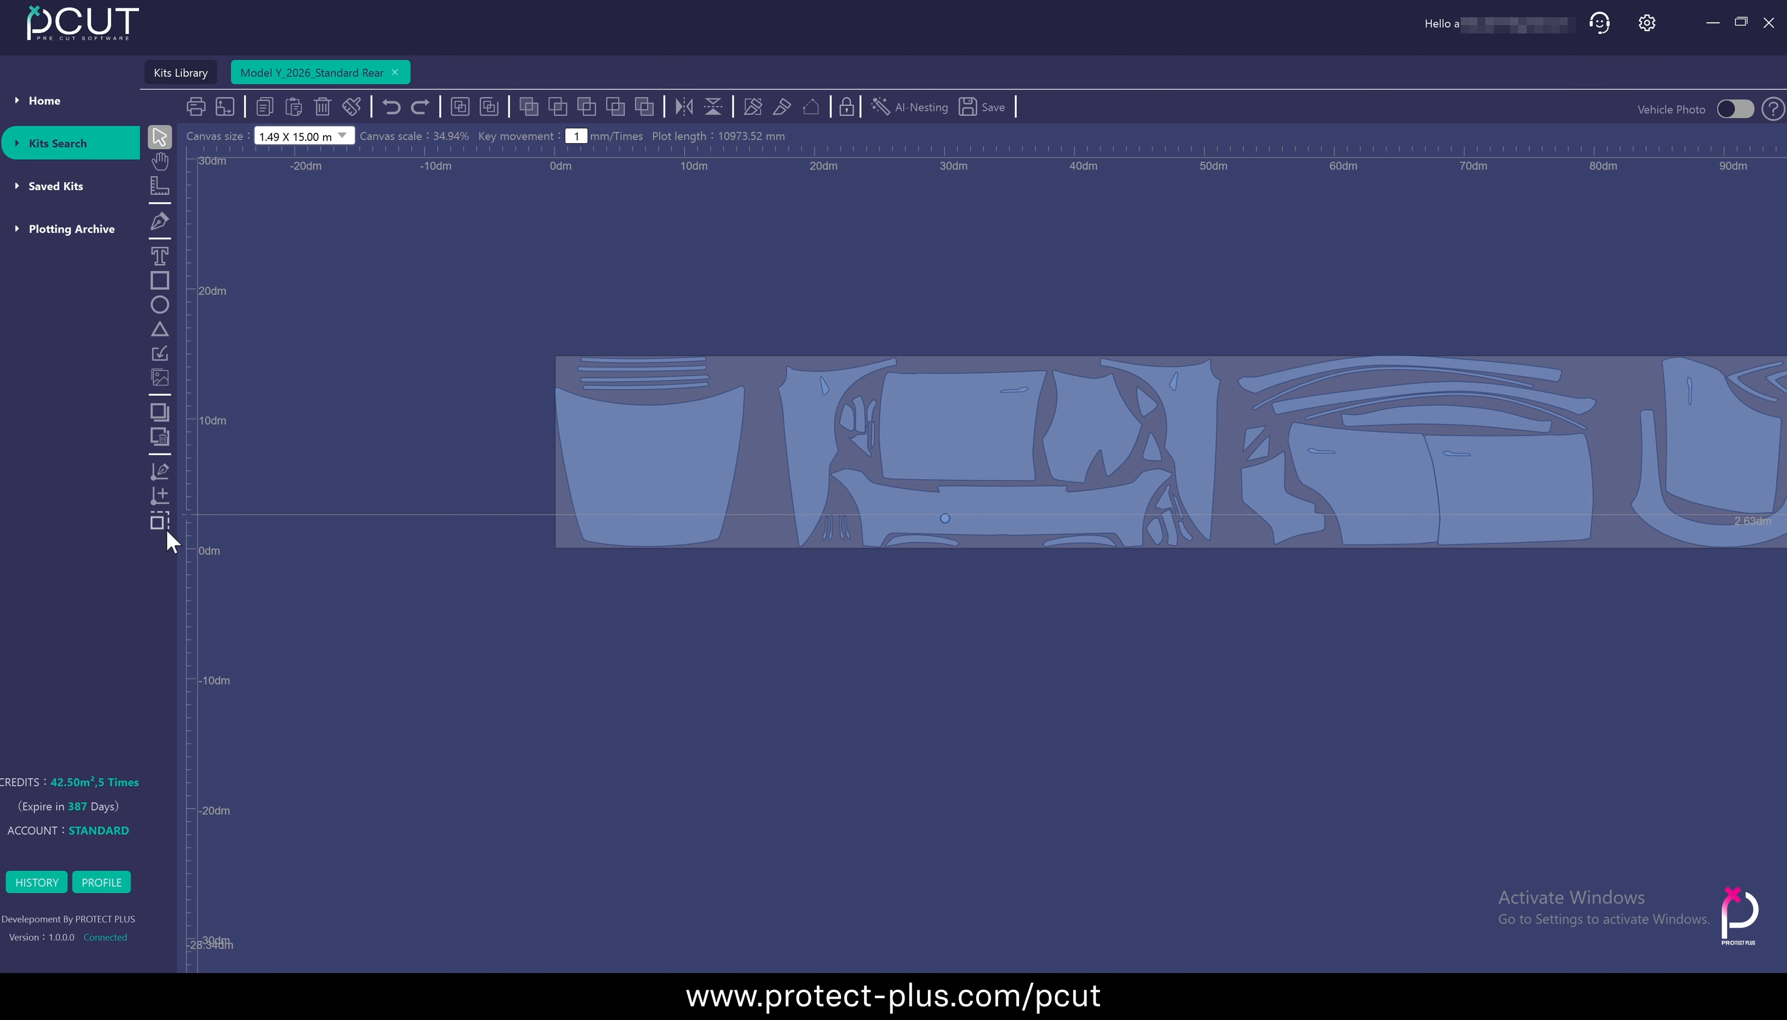
Move the hood panel off the material to the empty area below and left of the canvas, keeping it selected
left_click(661, 484)
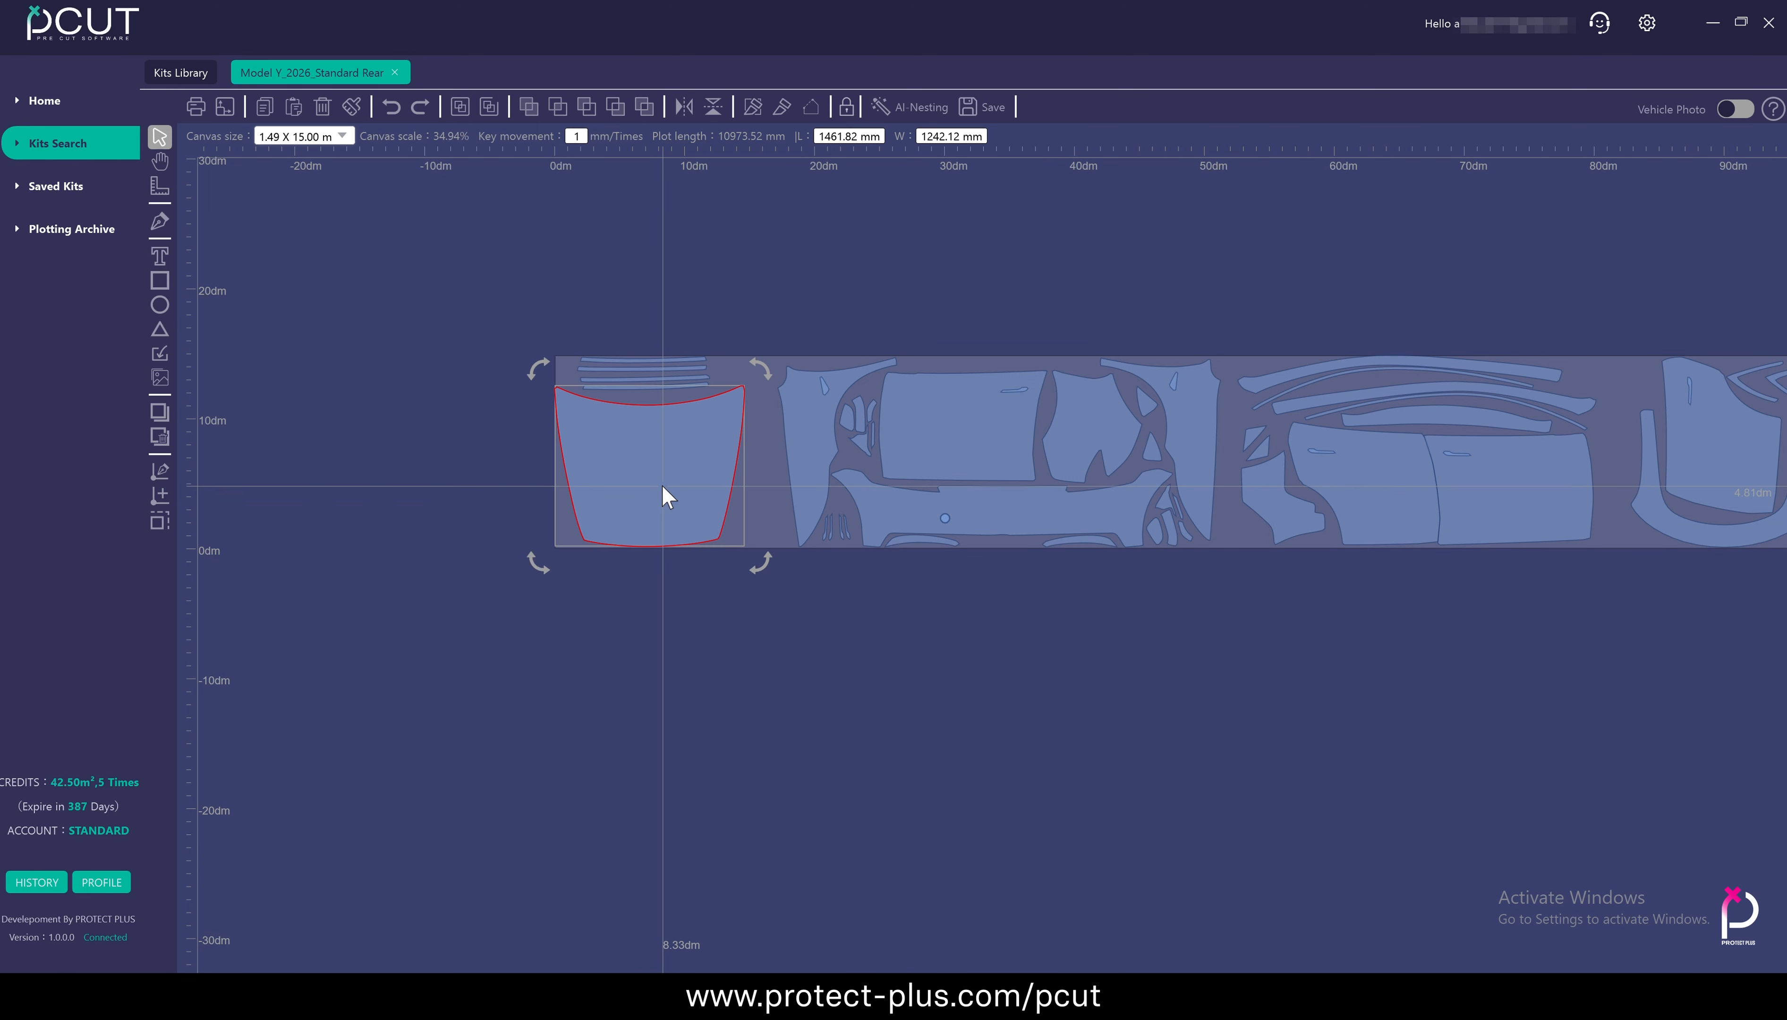
left_click_drag(661, 484, 460, 686)
scroll(459, 686, "up", 4)
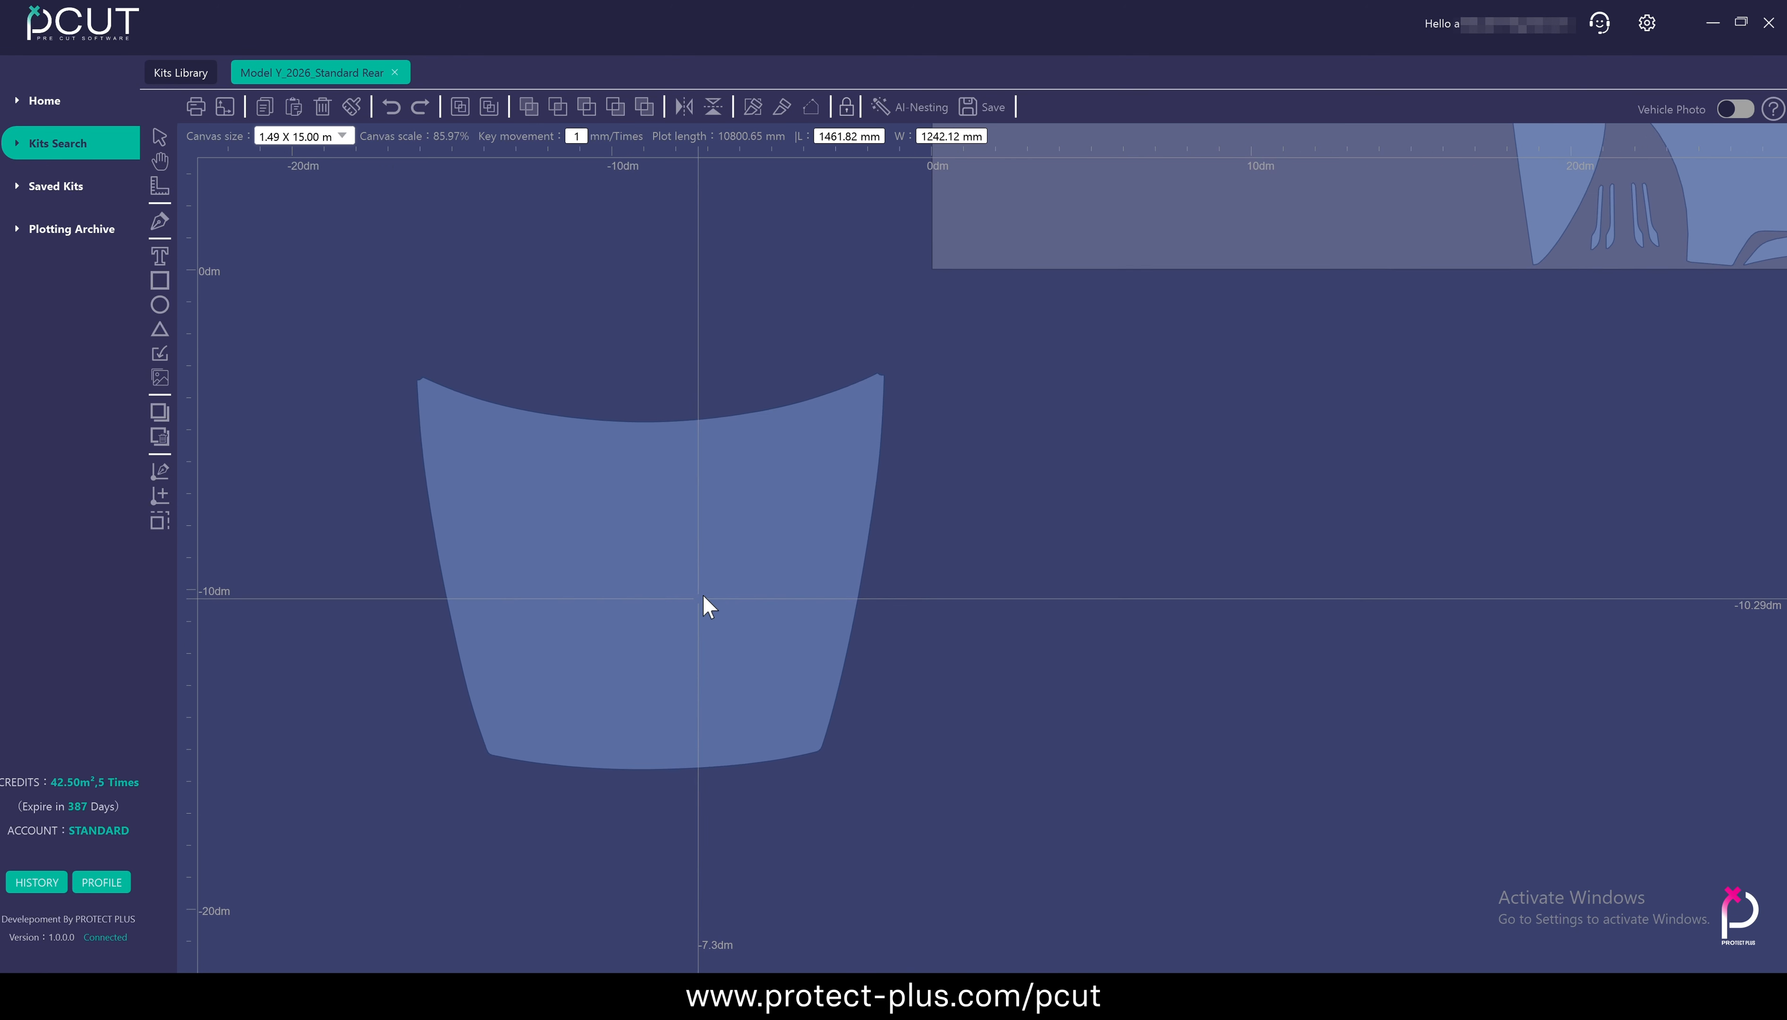
left_click_drag(703, 596, 786, 549)
left_click(366, 591)
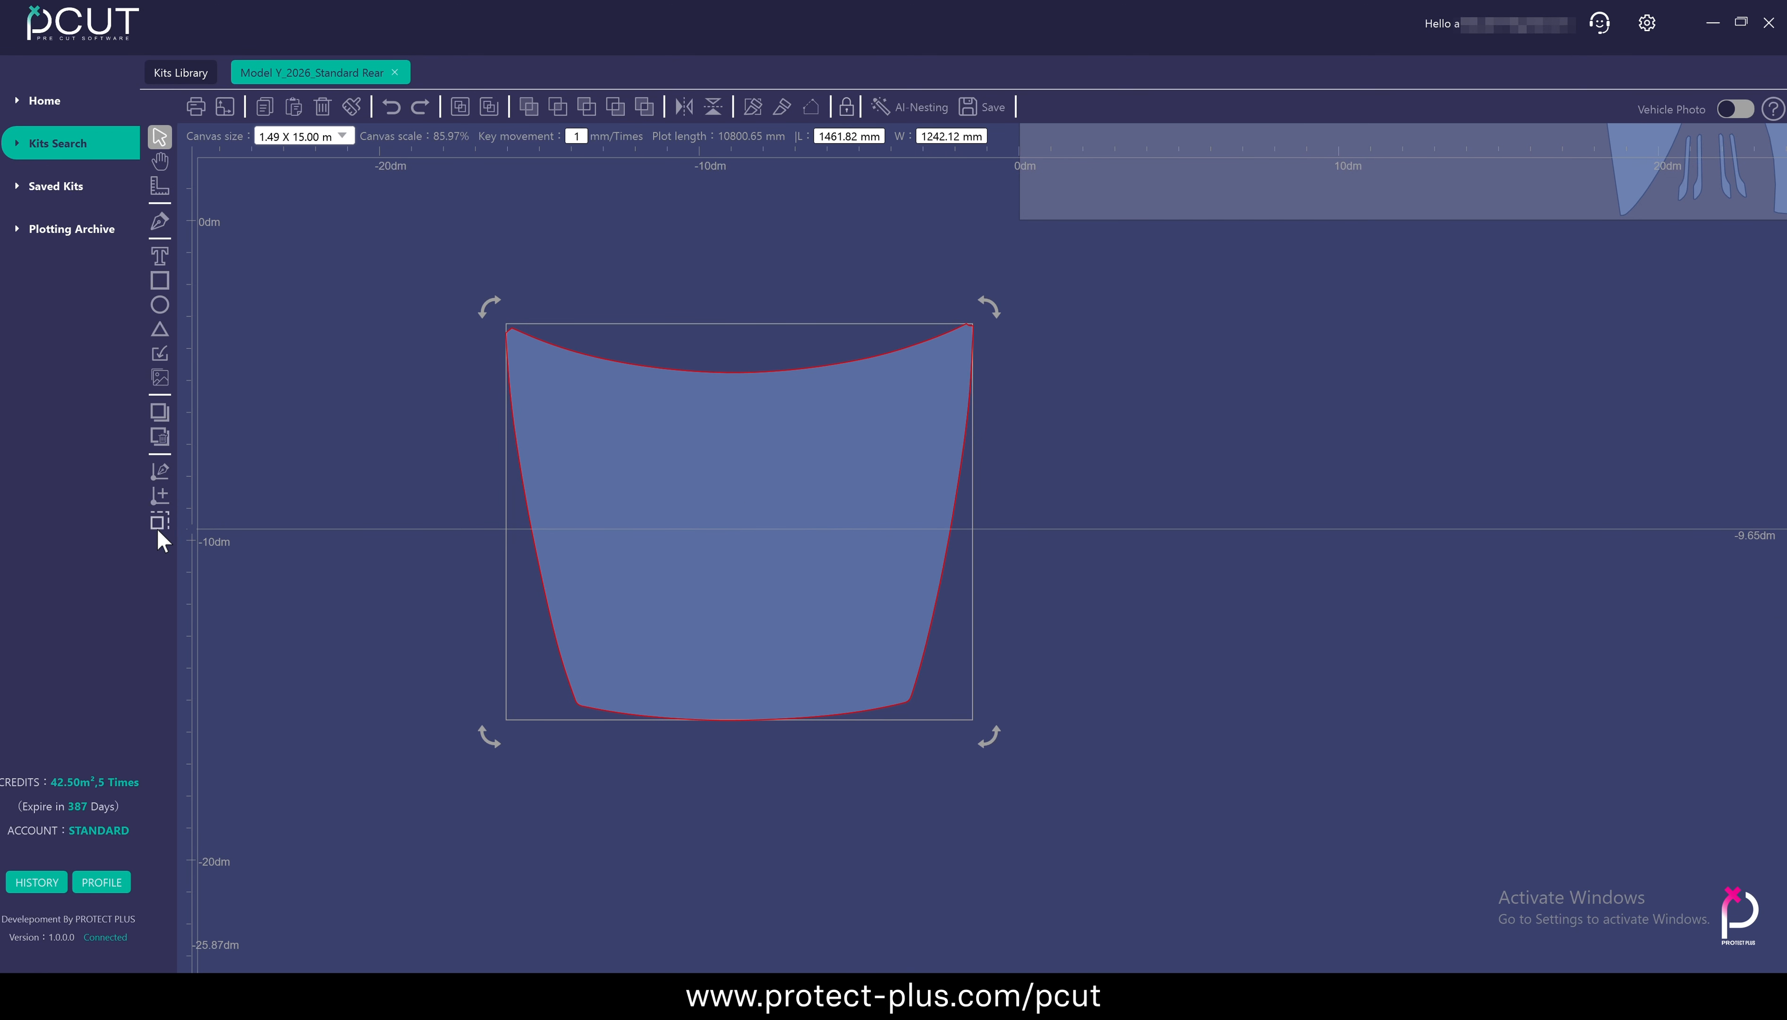
Try an Edge Expansion of 10 mm outward around the whole hood panel and inspect its corner
left_click(163, 514)
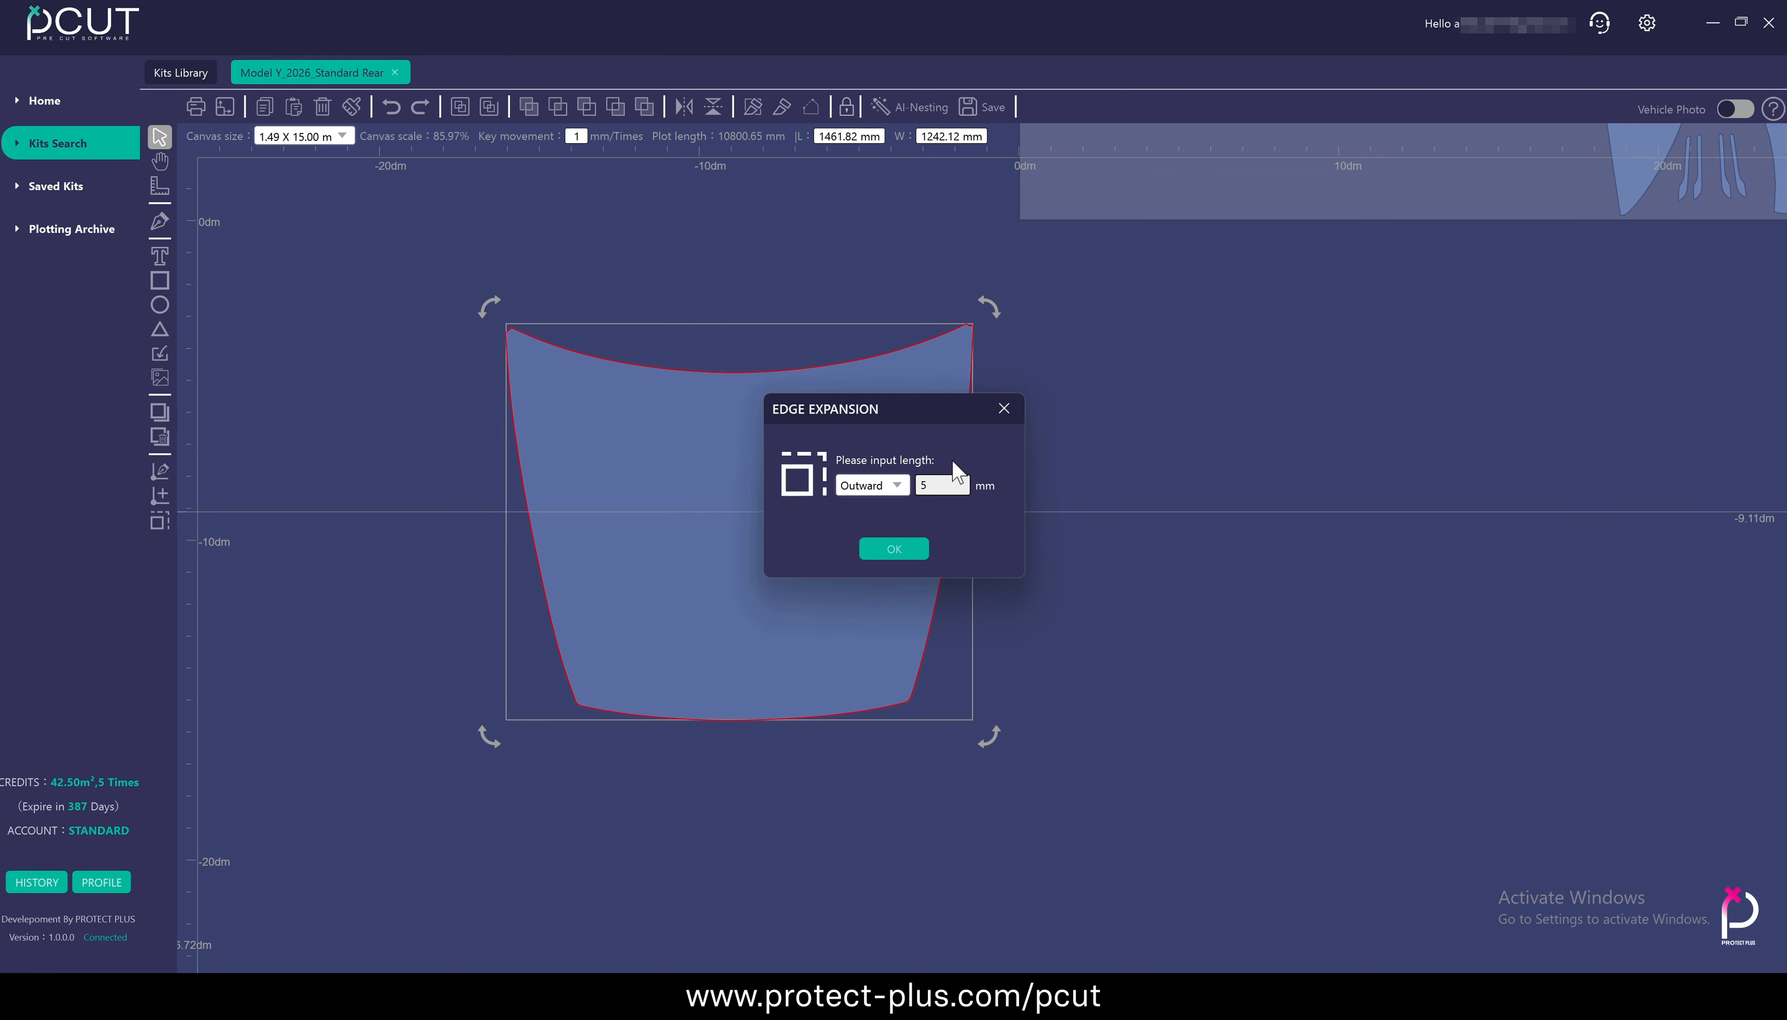
left_click(942, 483)
type("10")
left_click(912, 547)
scroll(514, 400, "up", 2)
scroll(514, 400, "up", 10)
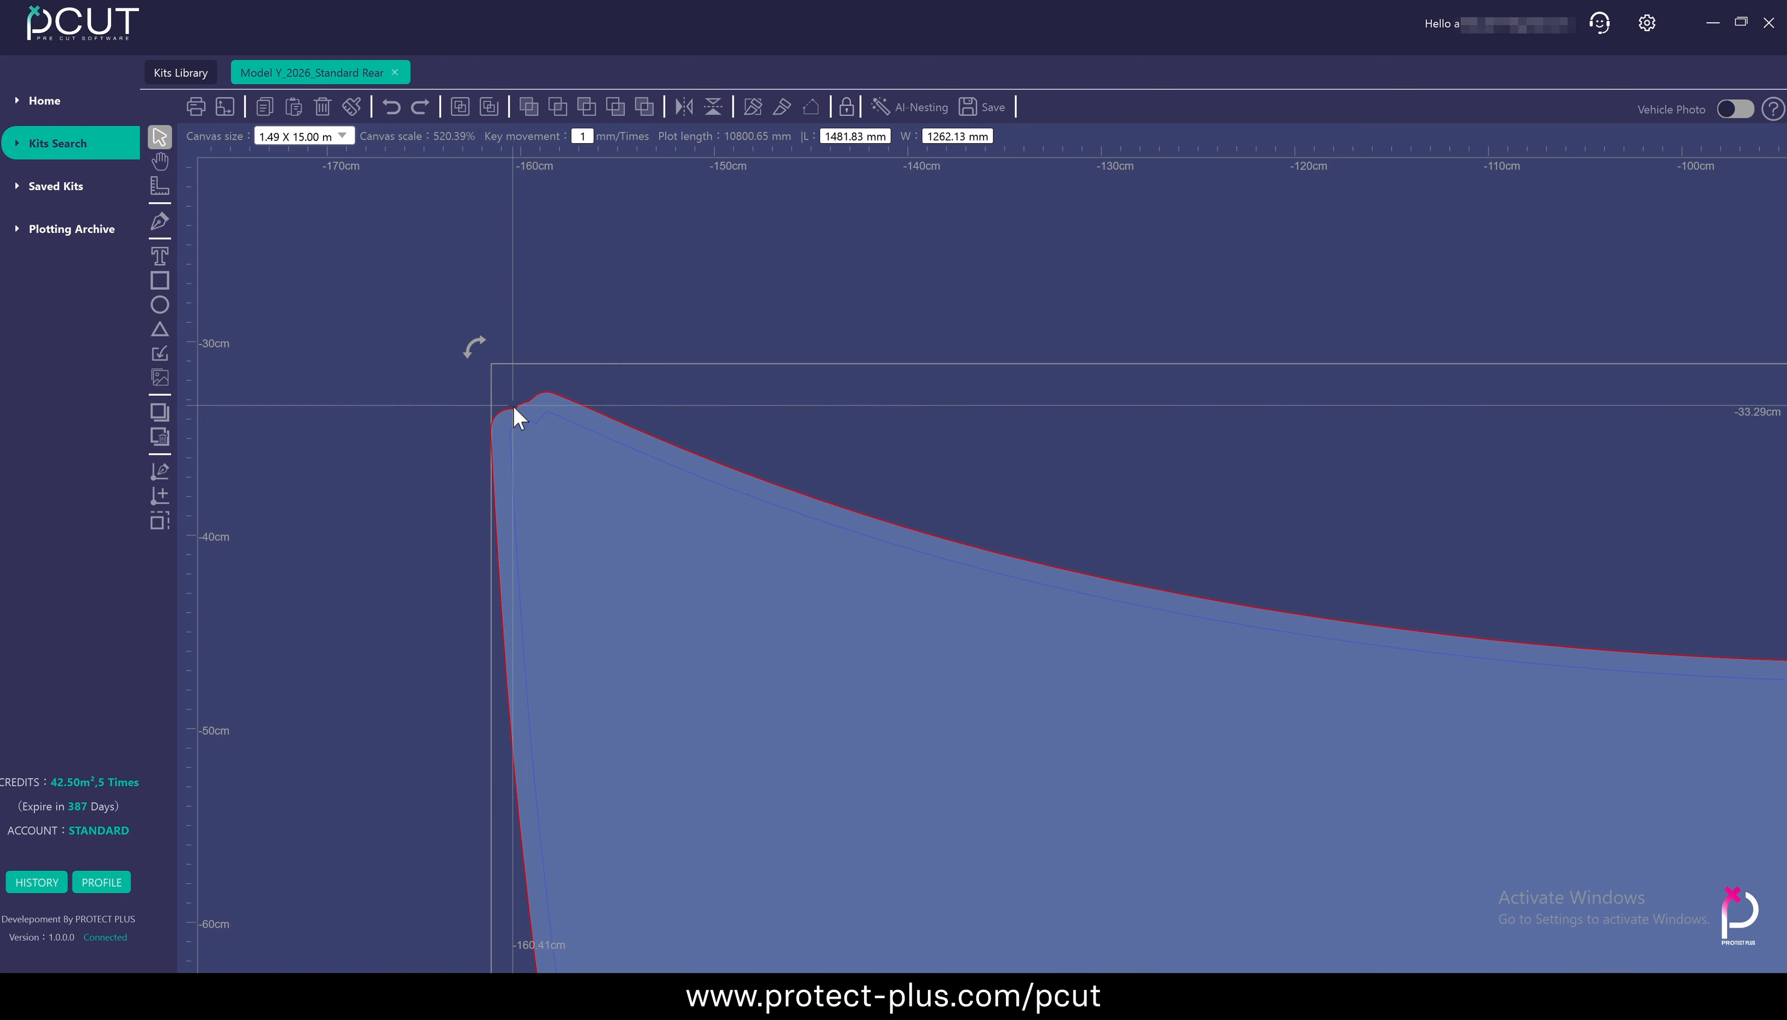
scroll(518, 415, "up", 6)
scroll(603, 440, "down", 1)
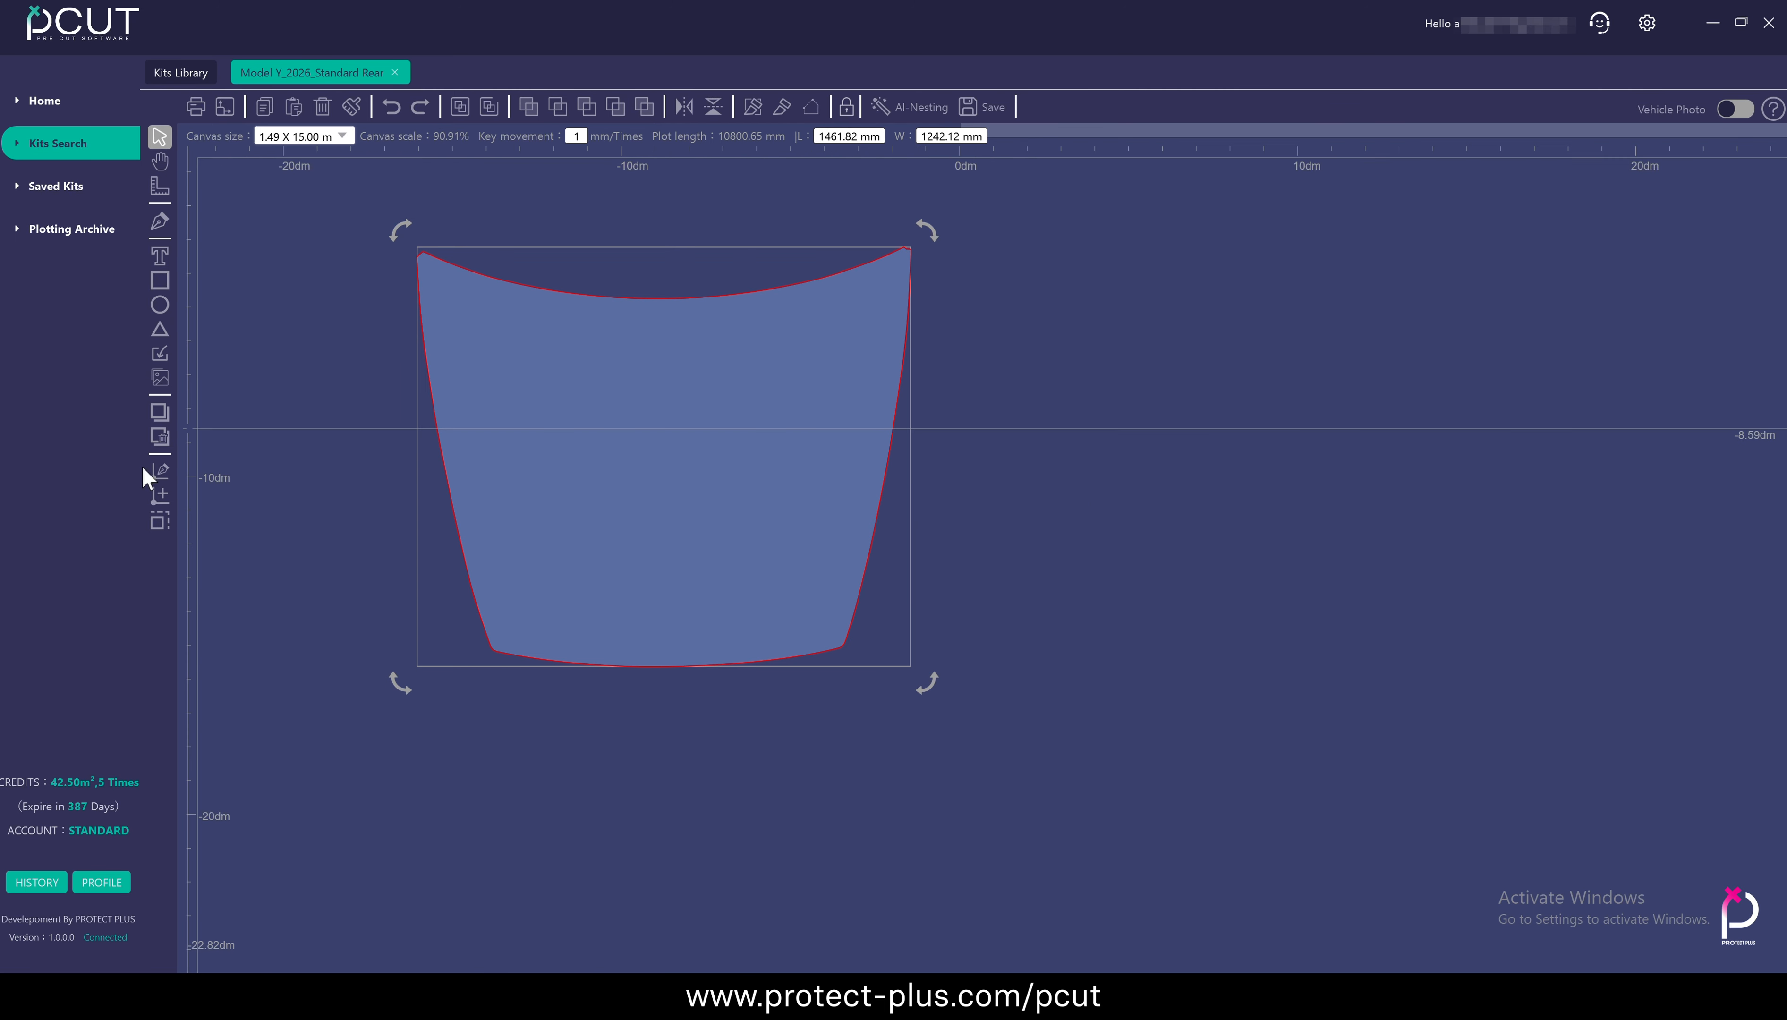
Try an inward Edge Expansion around the whole hood panel
left_click(160, 522)
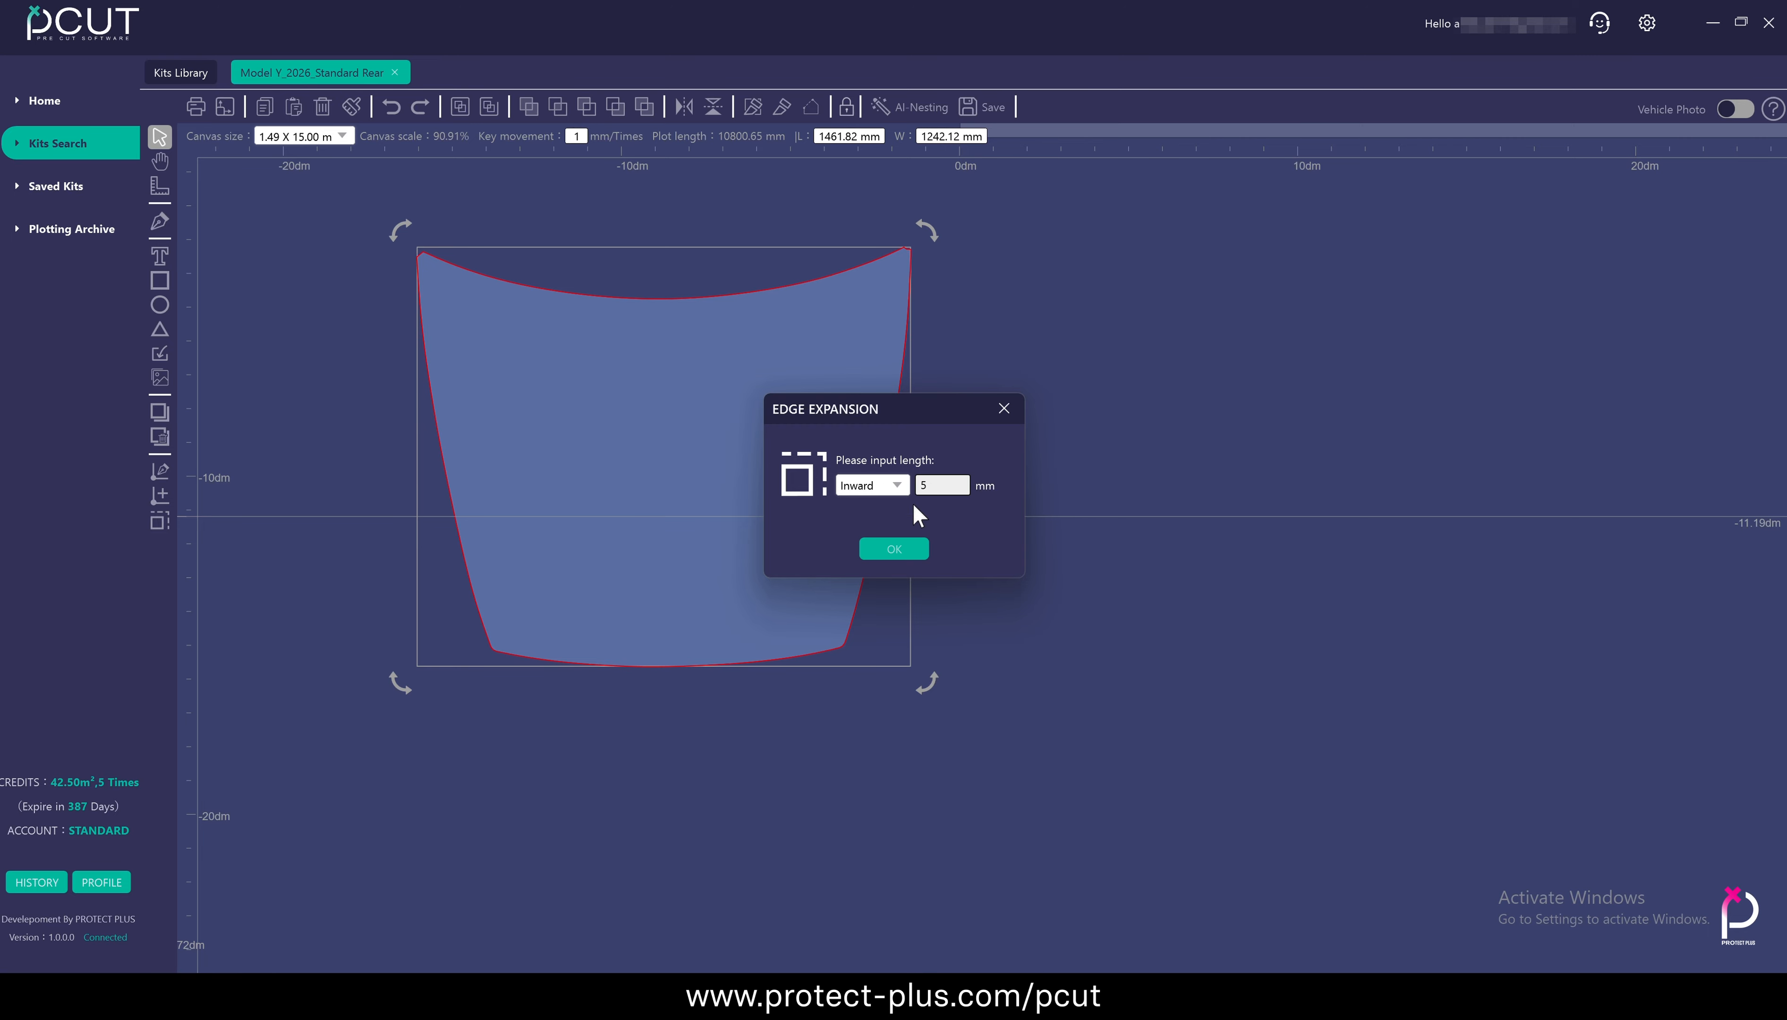
left_click(889, 550)
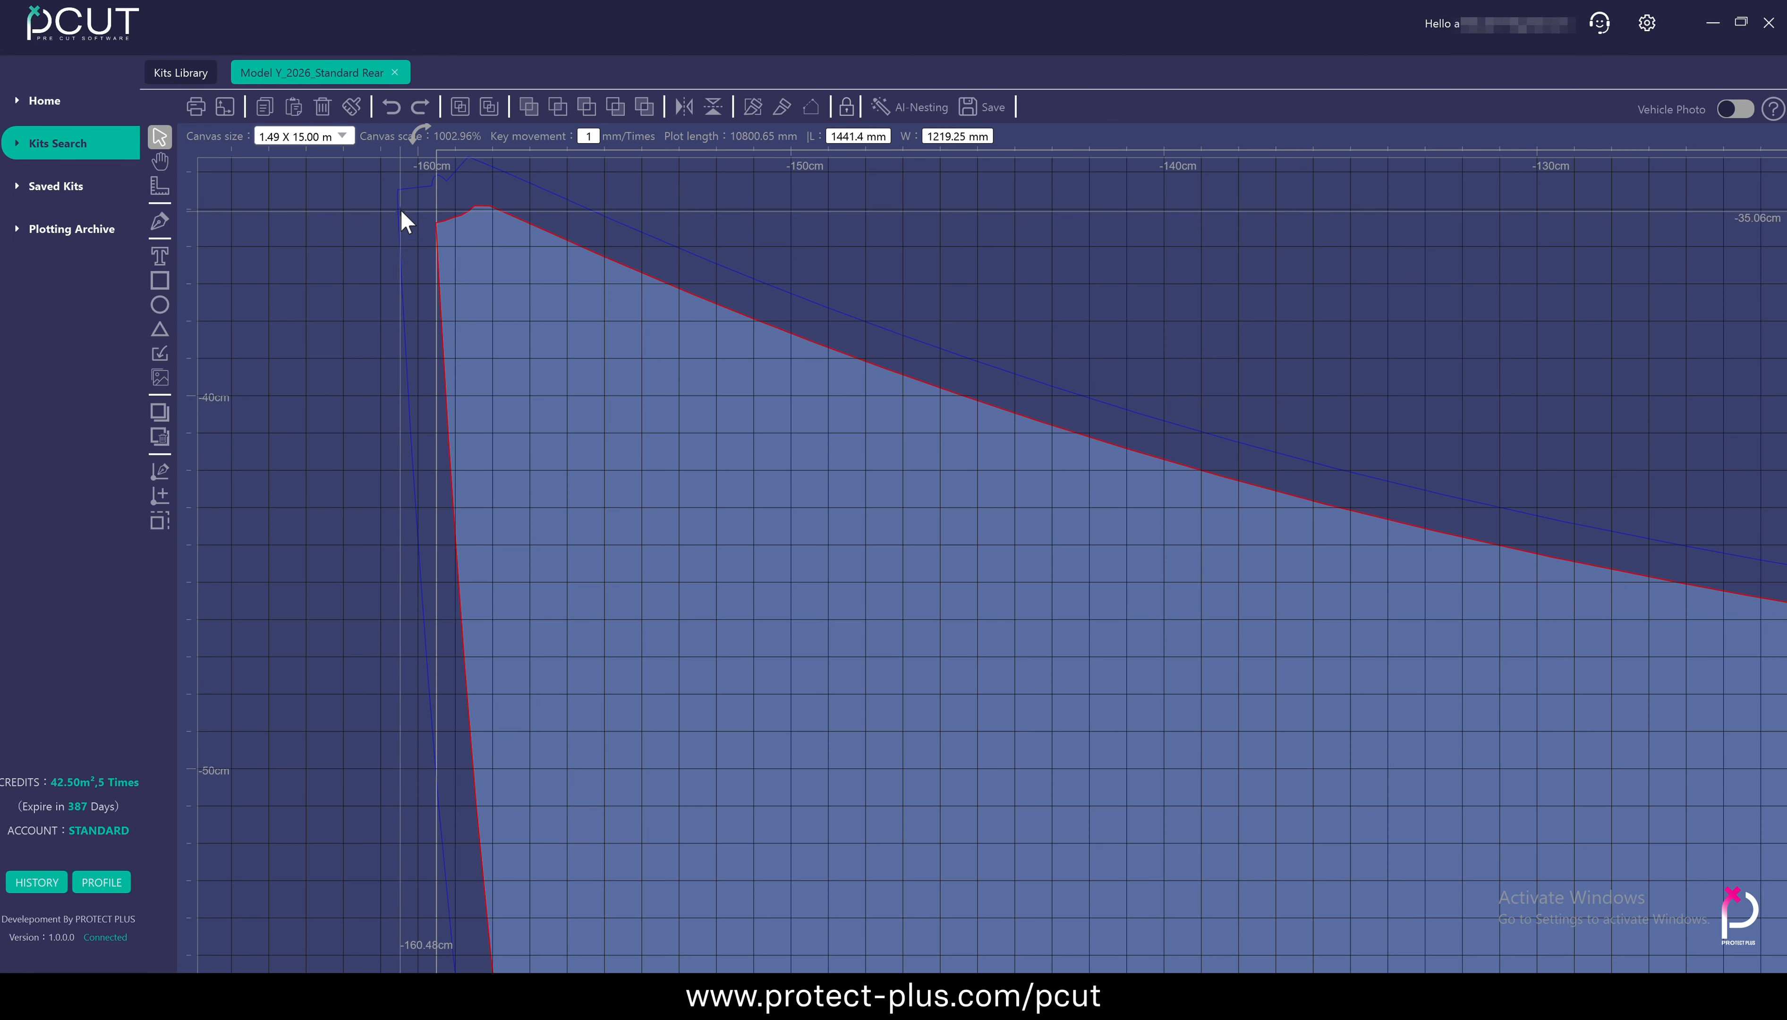
scroll(465, 257, "down", 15)
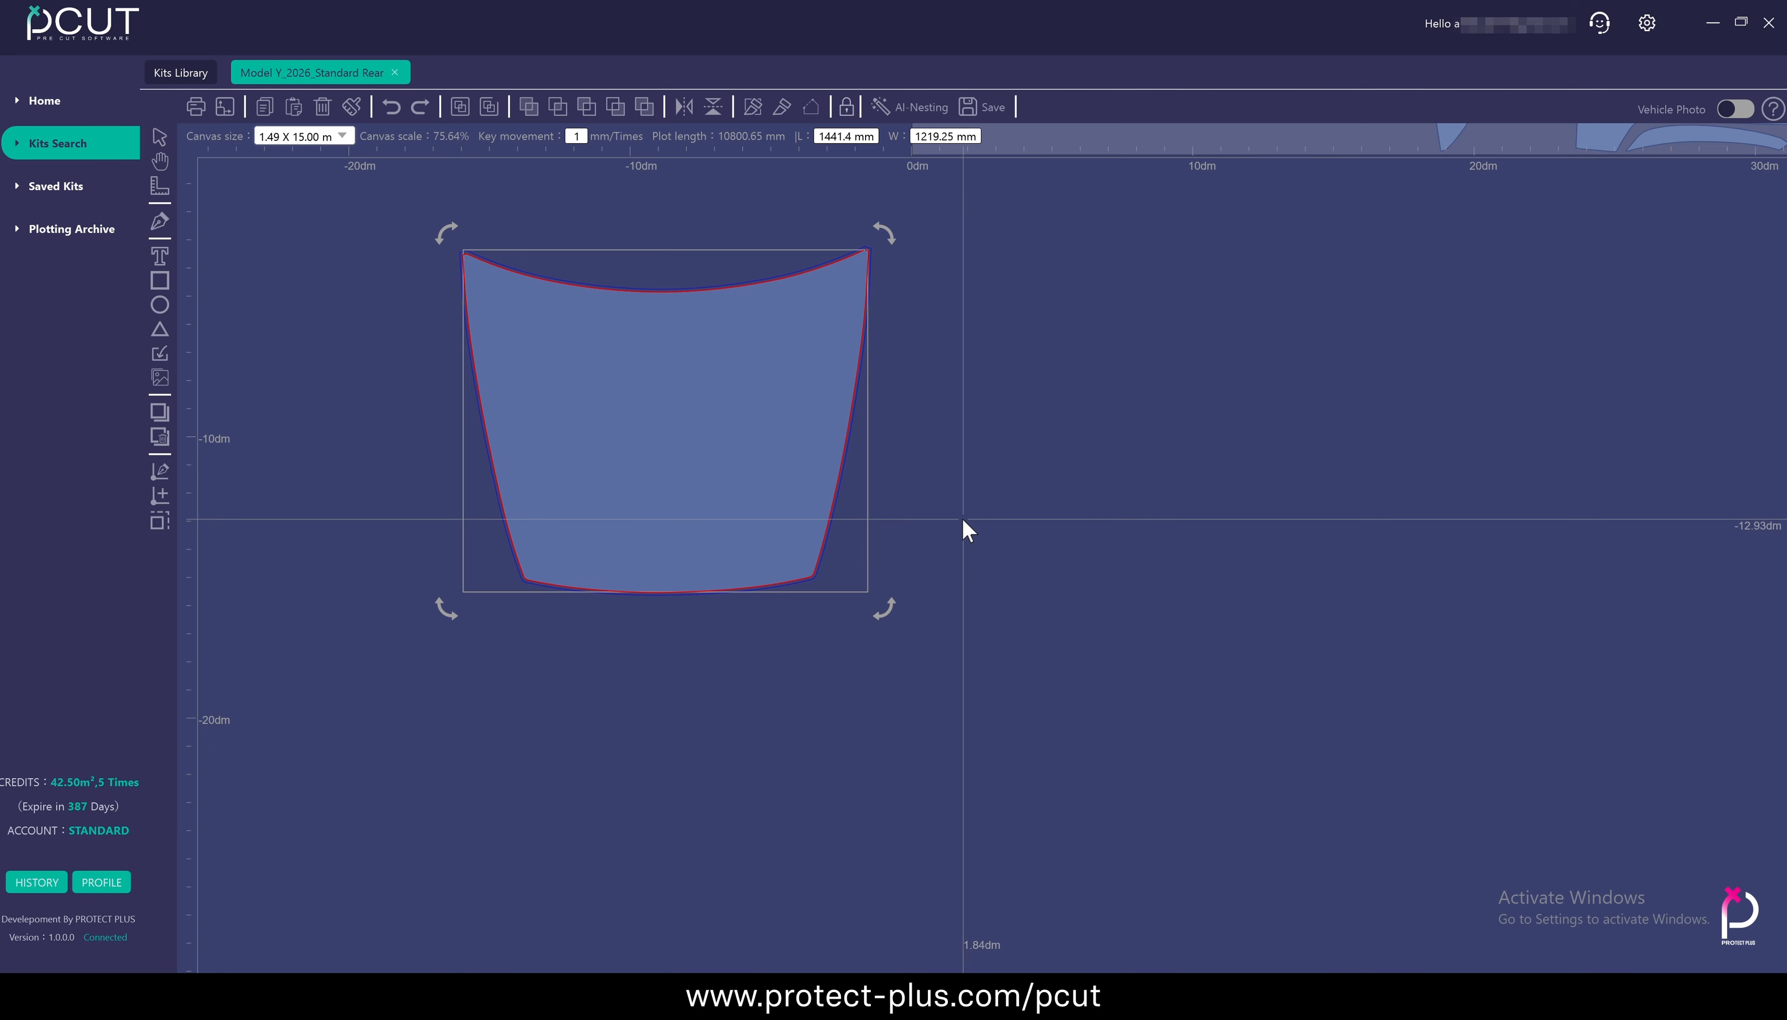
left_click(962, 519)
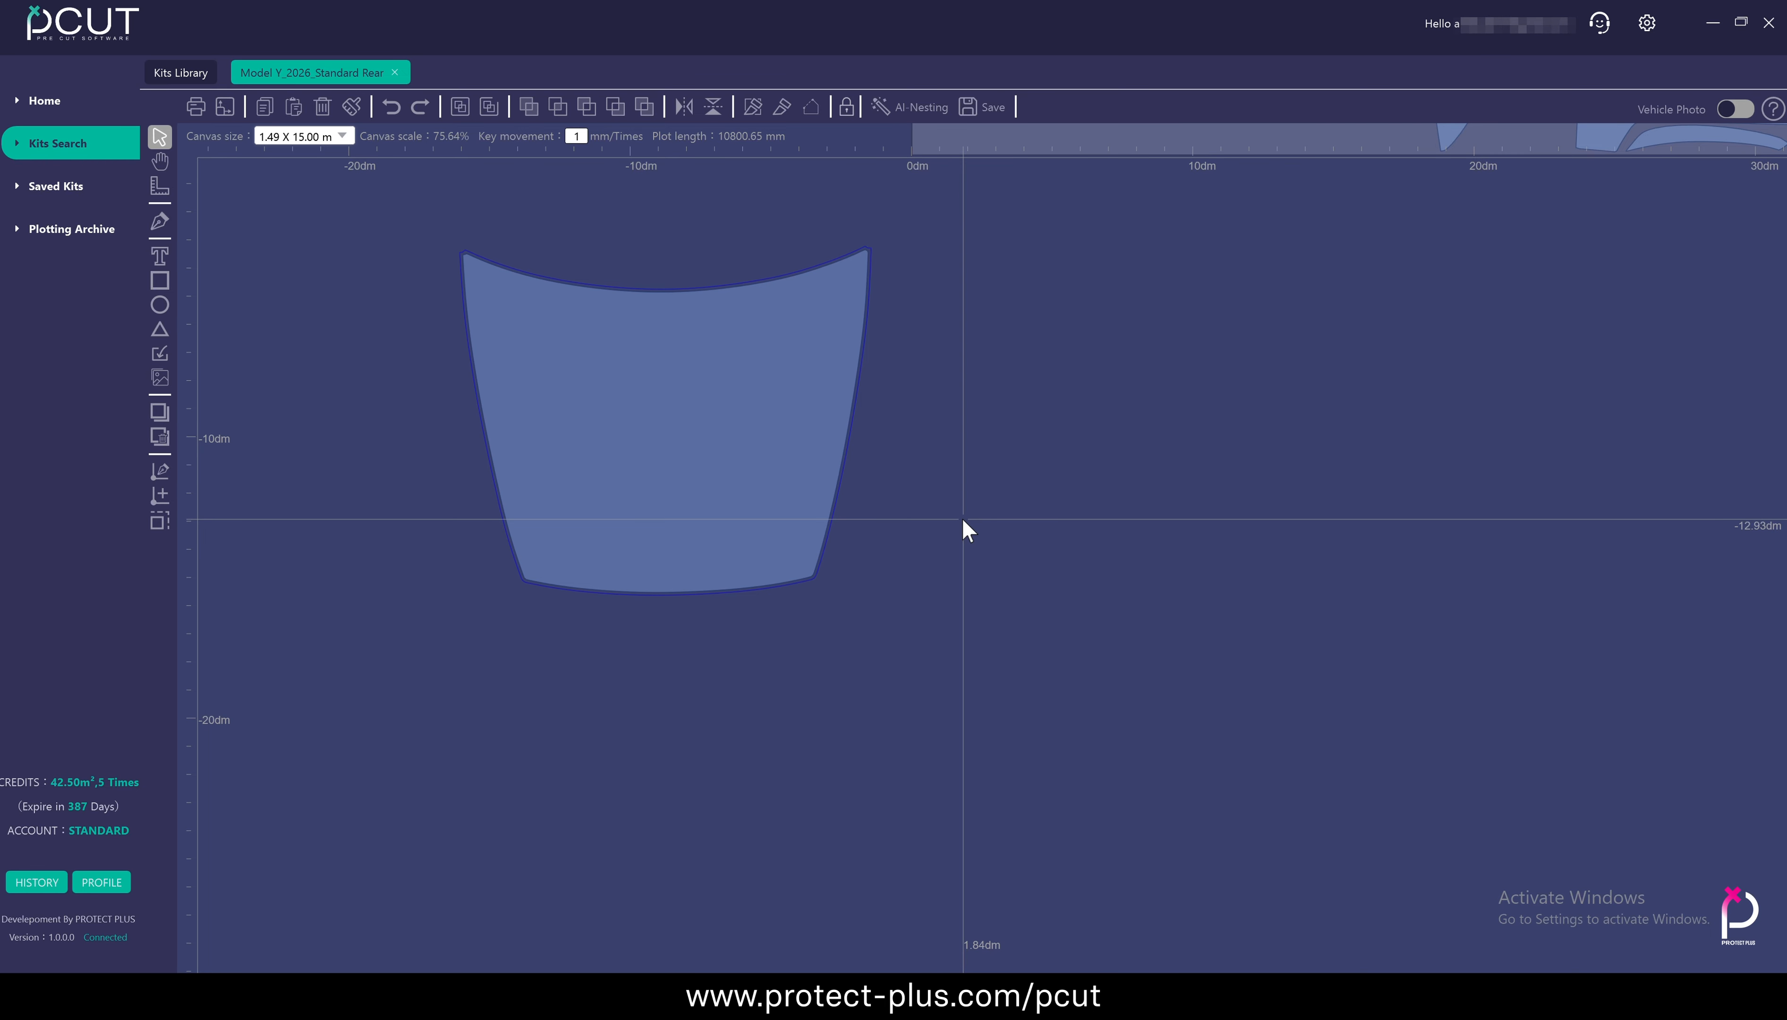
Select only the nodes along the hood panel's lower edge and expand that edge outward by 10 mm
left_click(592, 473)
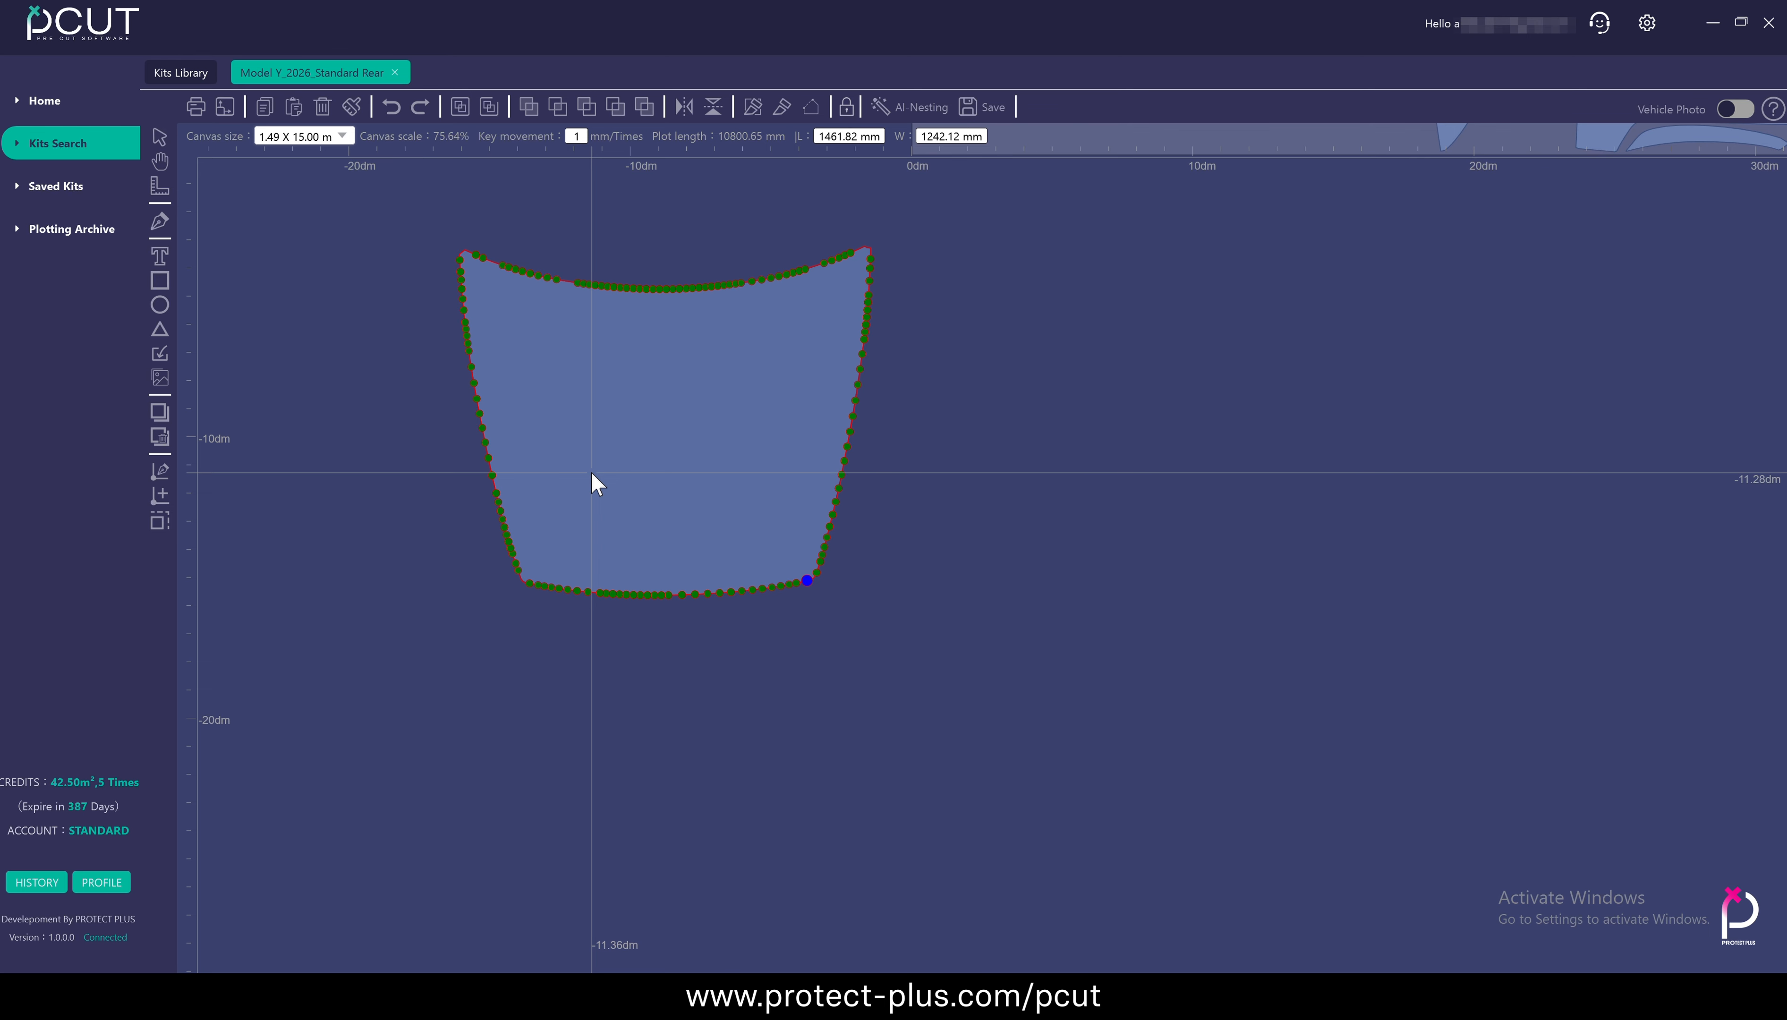
left_click_drag(516, 578, 813, 629)
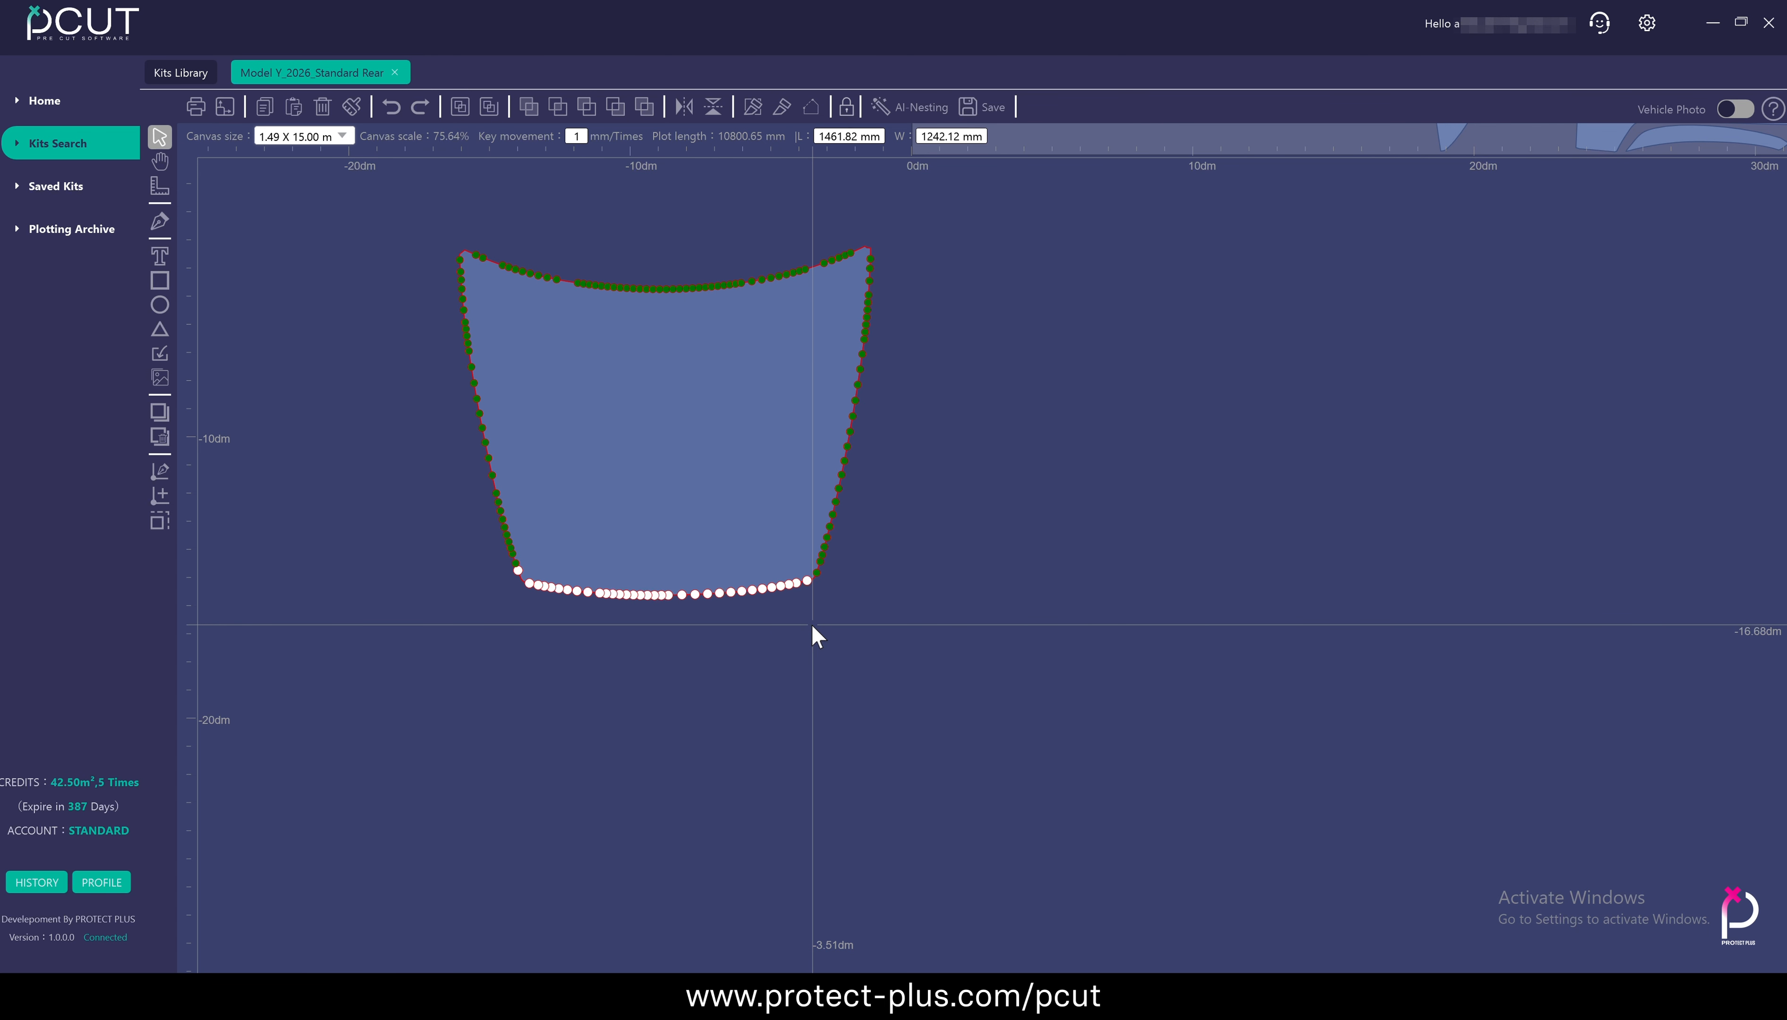
left_click(159, 522)
type("10")
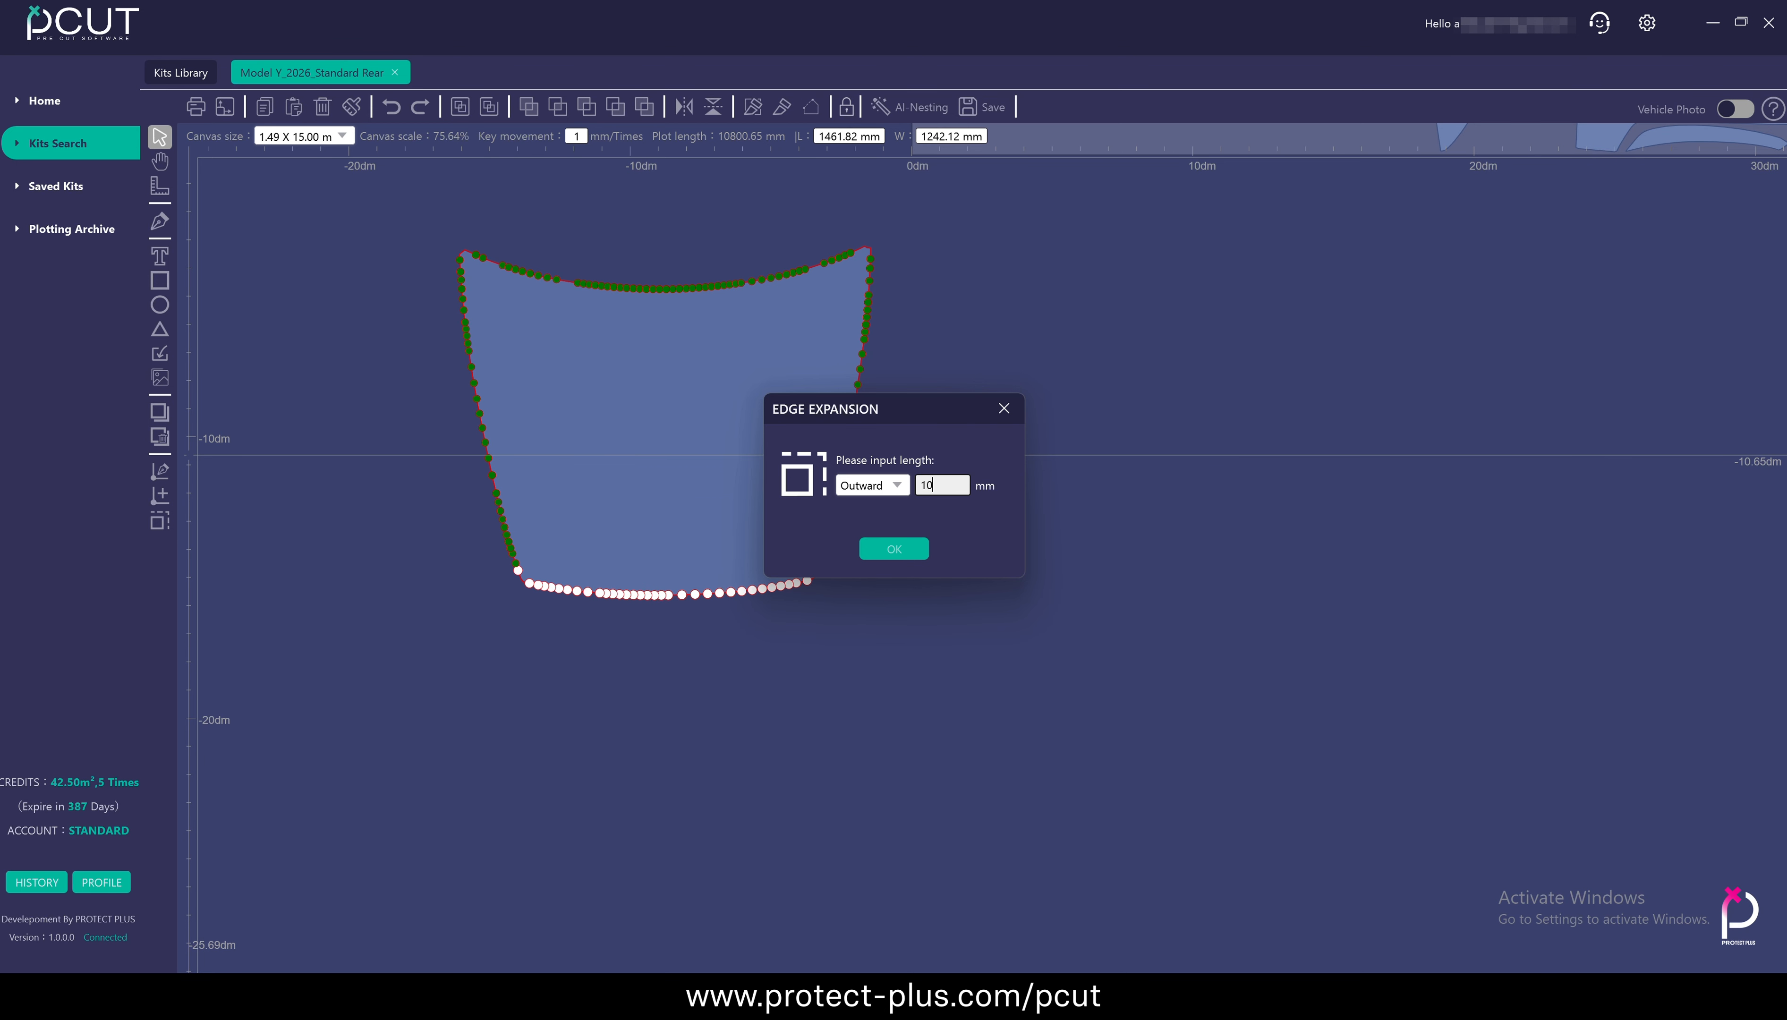
left_click(893, 548)
scroll(591, 637, "up", 5)
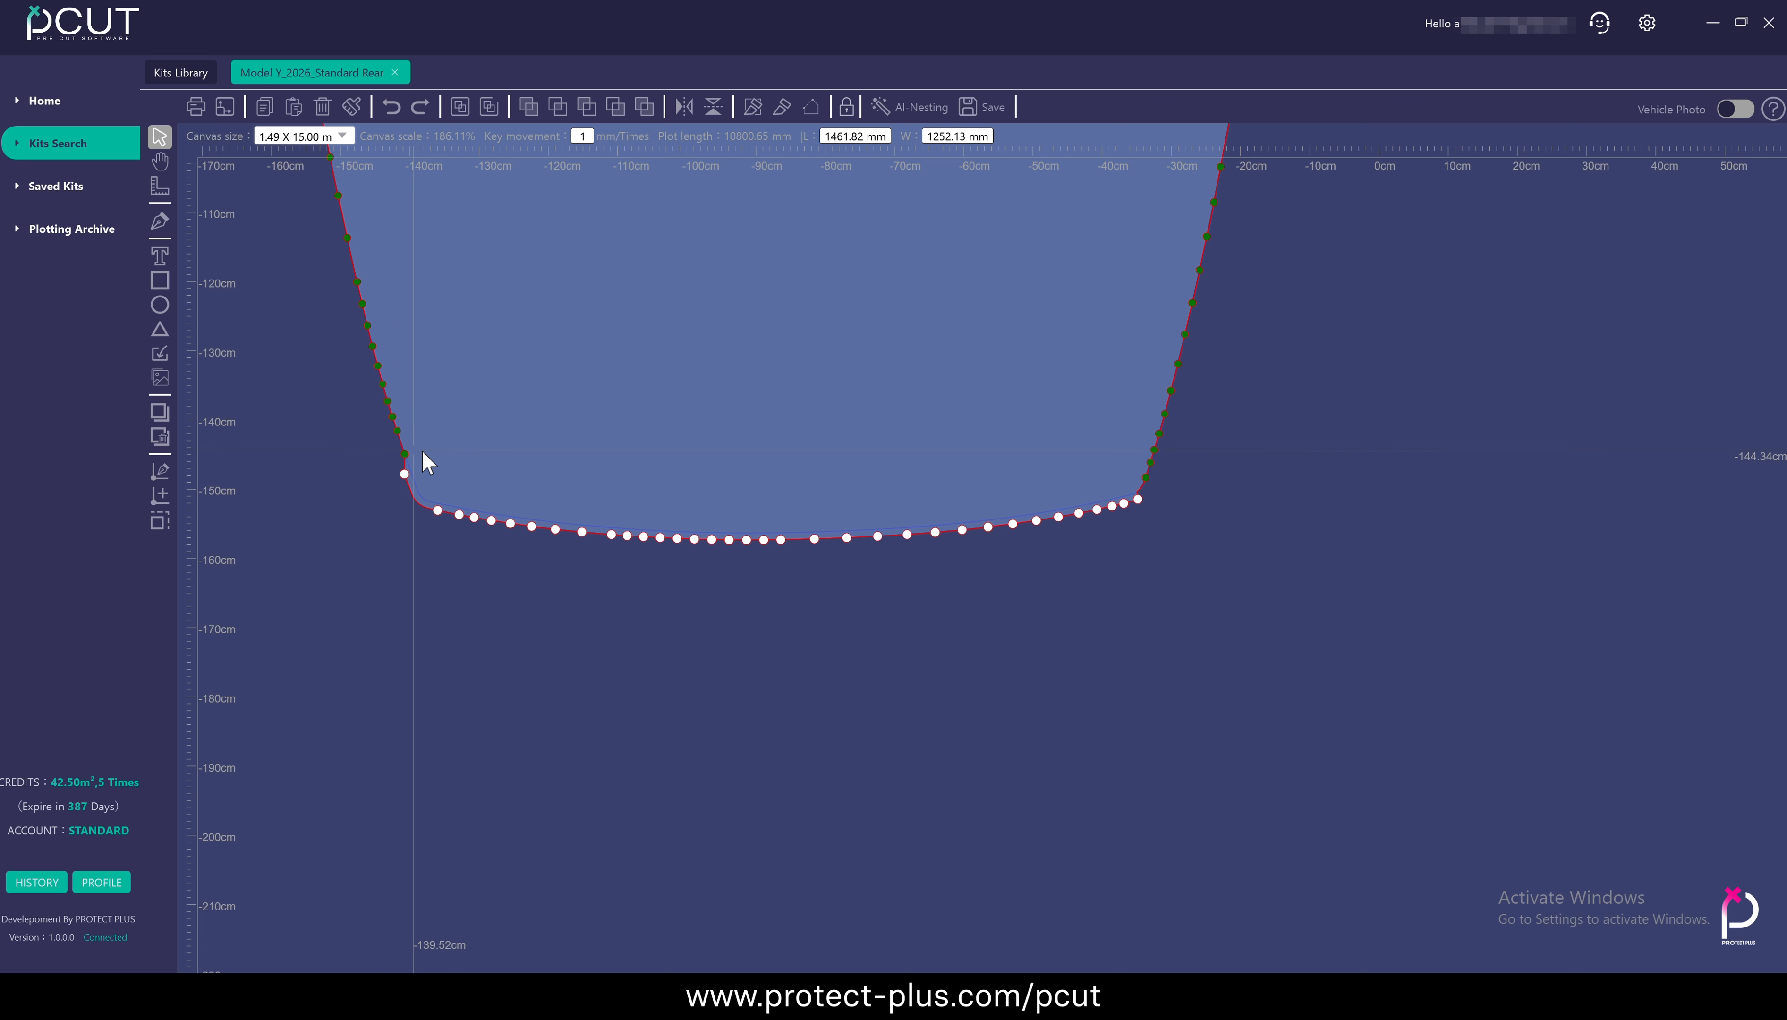
left_click(351, 484)
left_click(350, 484)
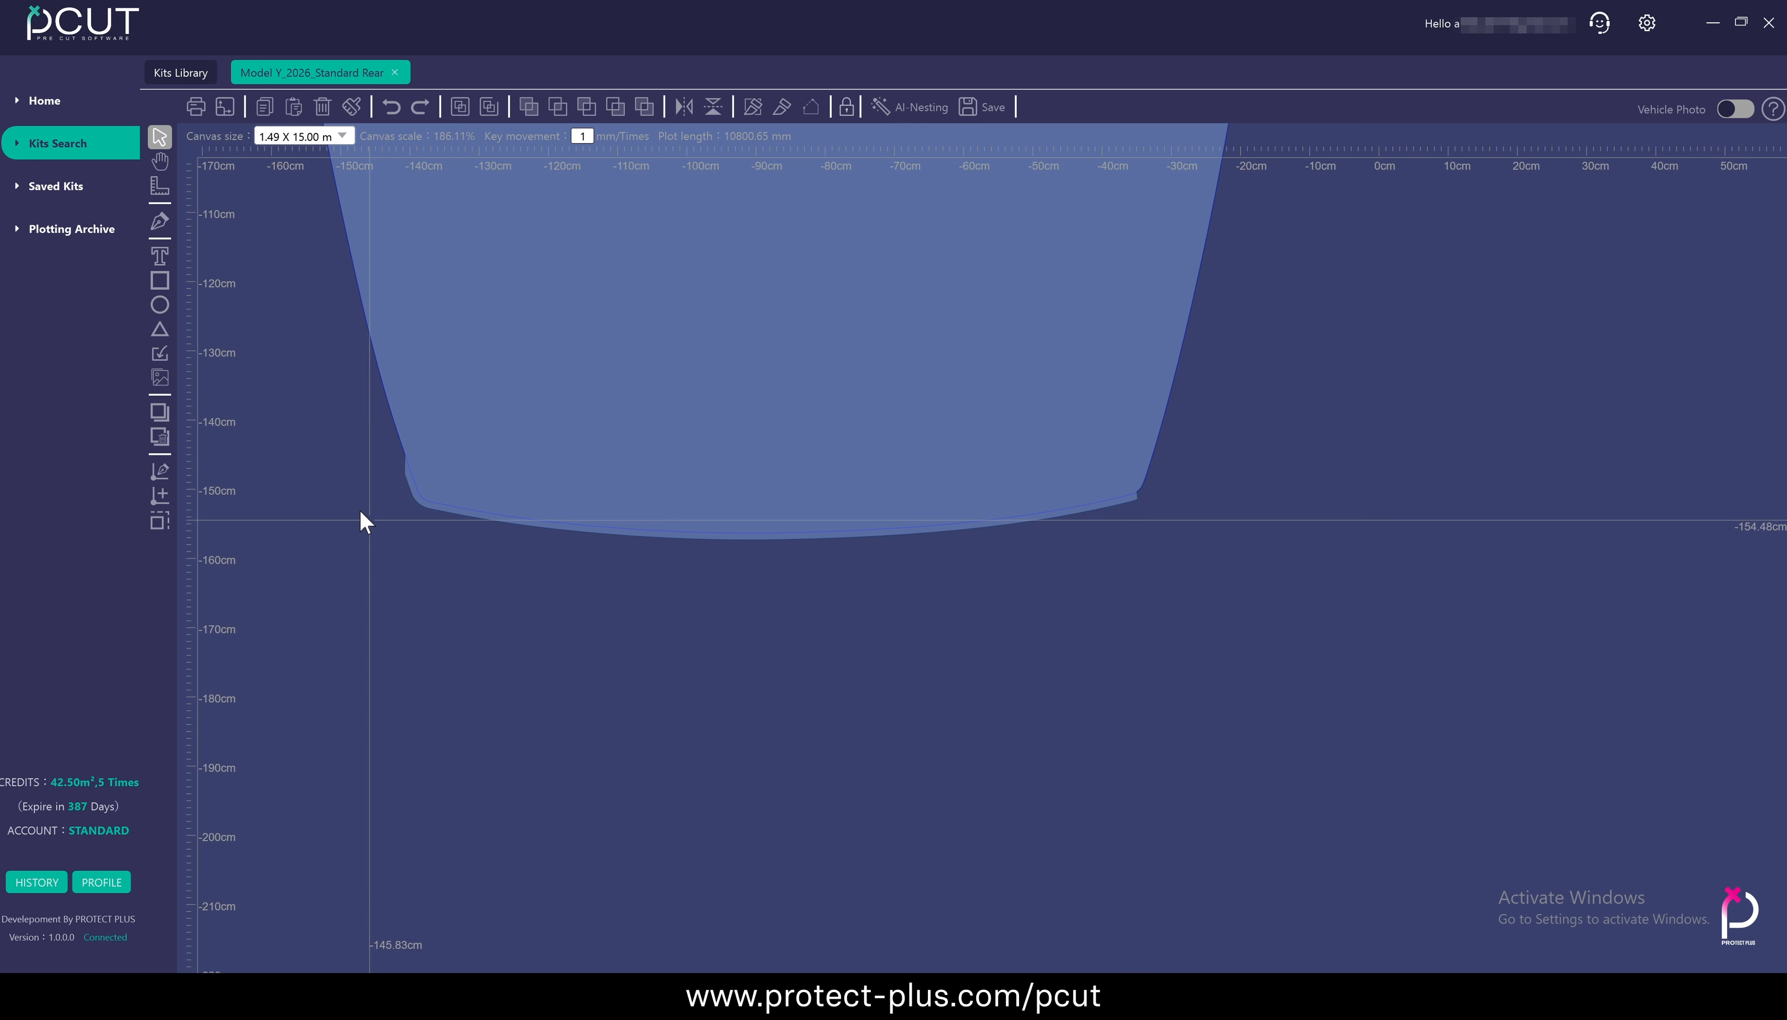
scroll(347, 422, "up", 6)
scroll(691, 769, "down", 9)
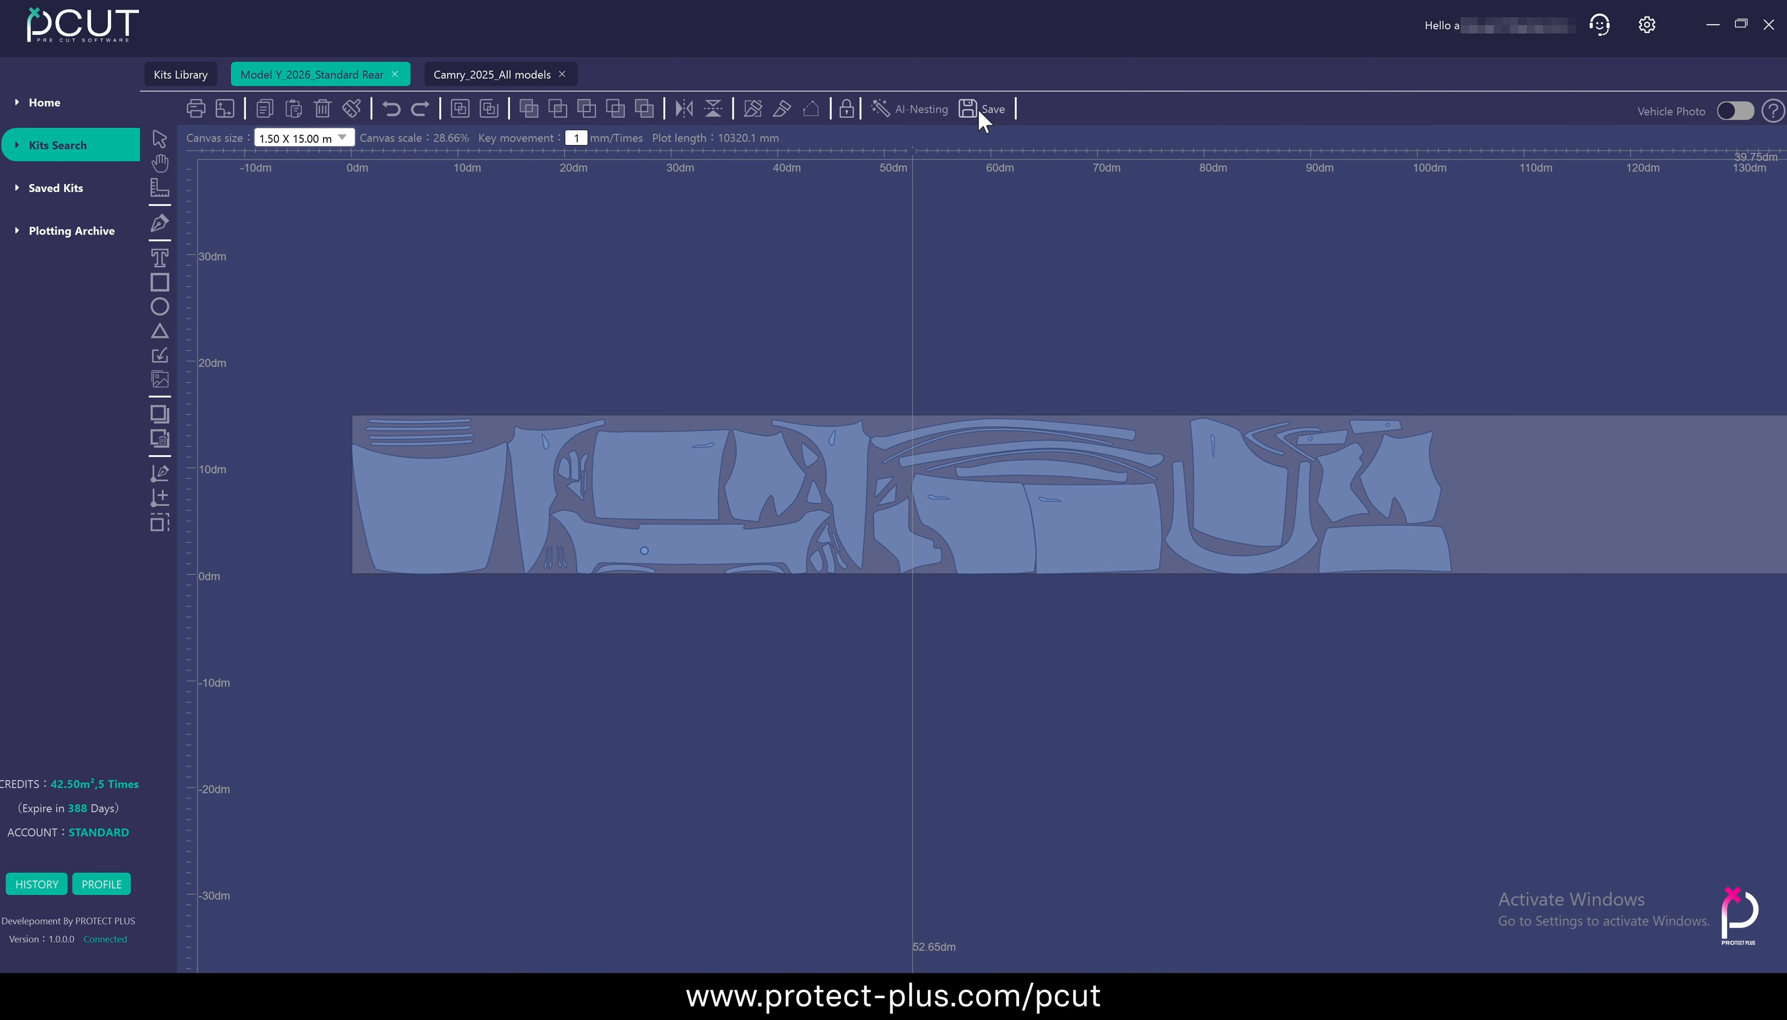
Save the Model Y pattern as a new saved kit with the description "modified"
left_click(976, 109)
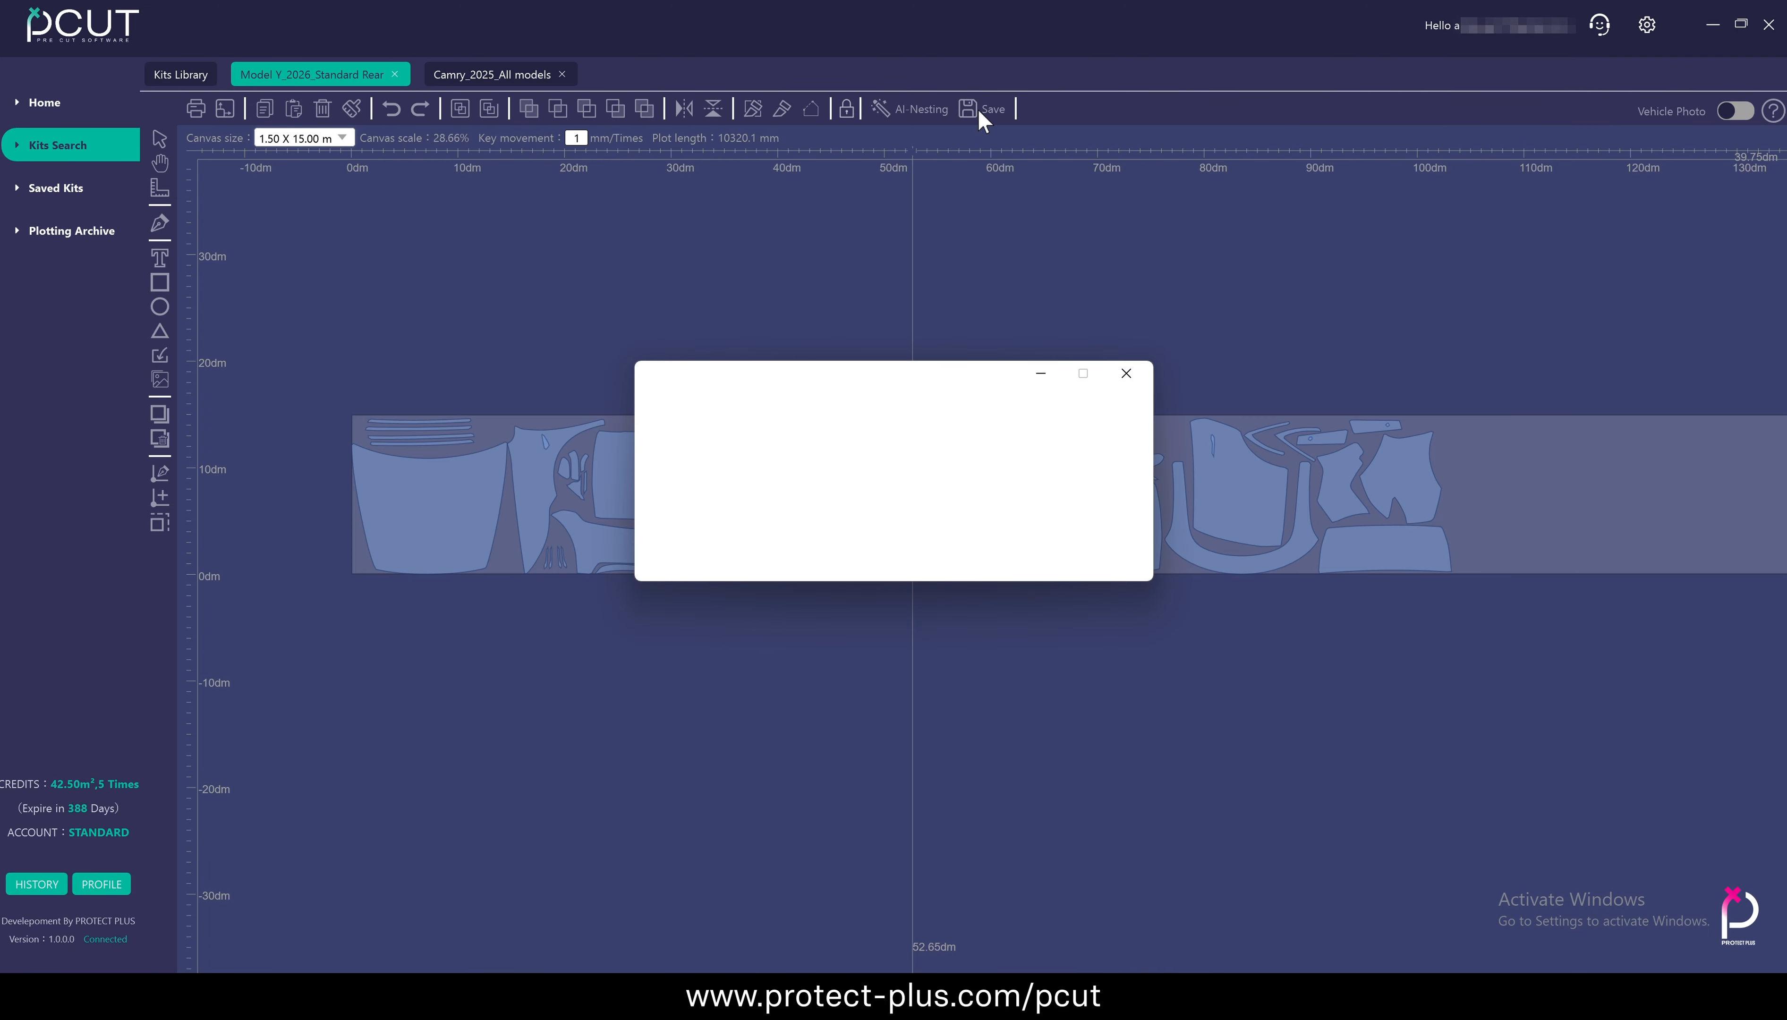
left_click(805, 475)
type("modified")
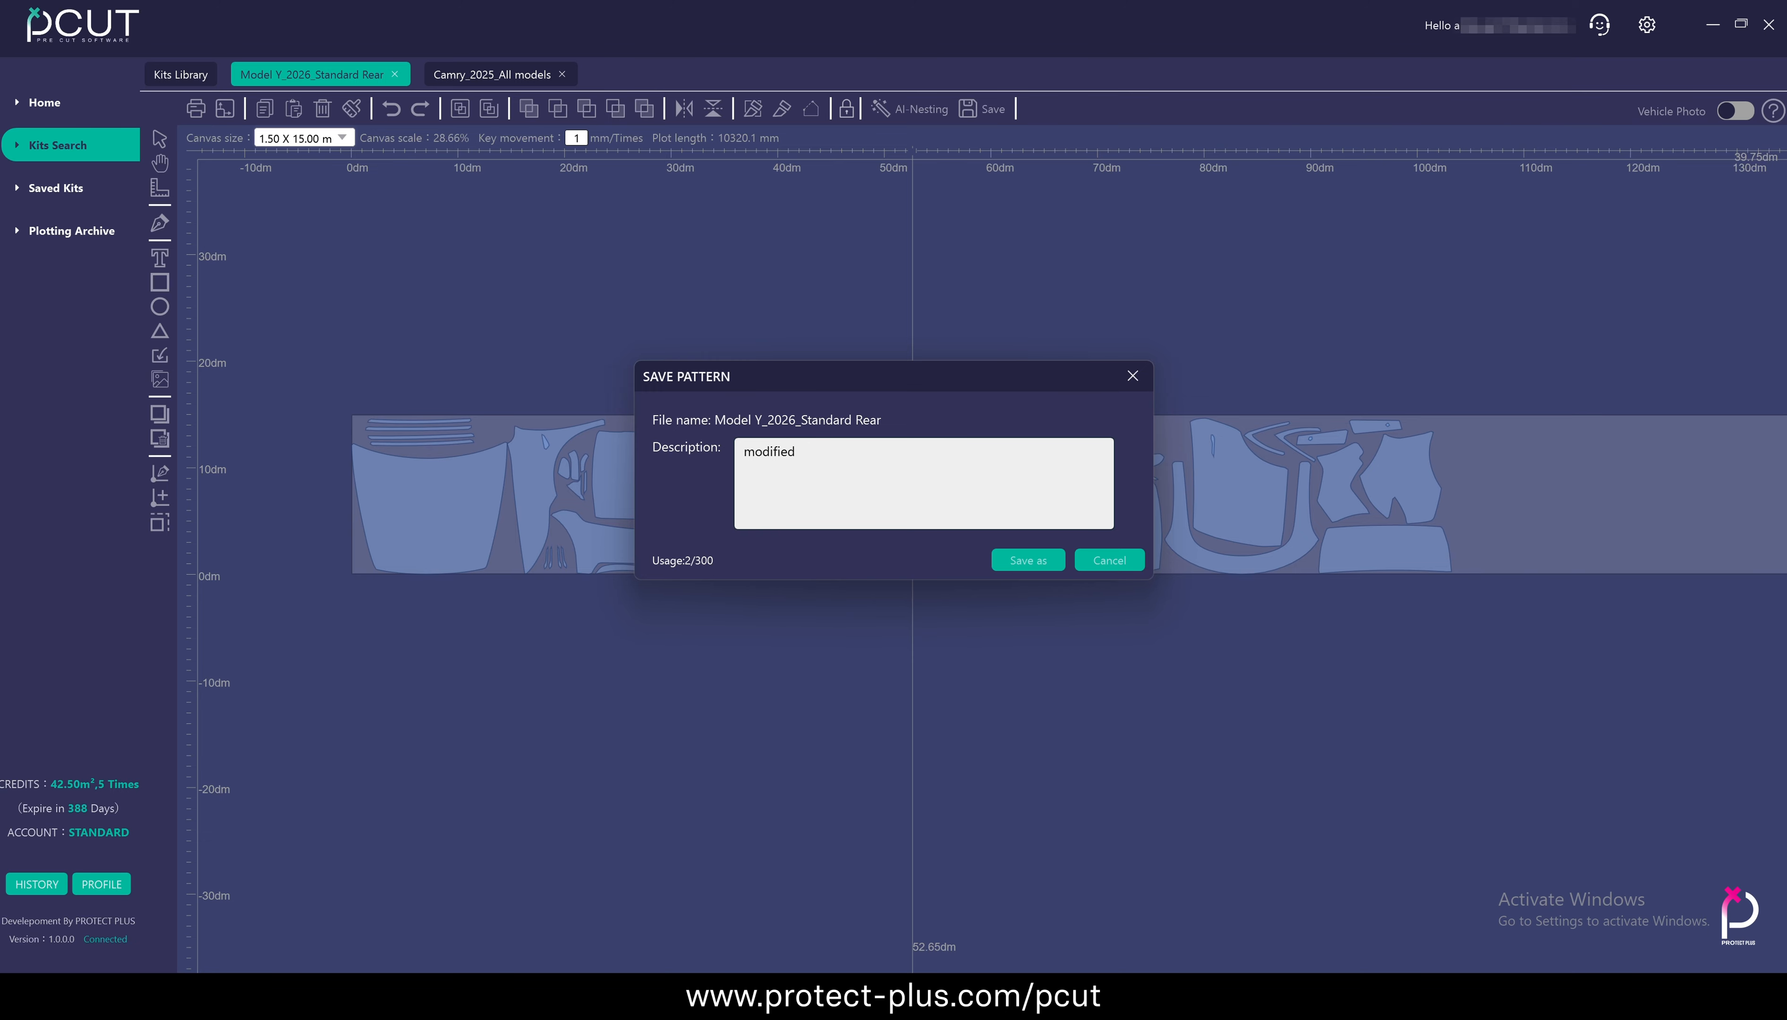
left_click(1034, 559)
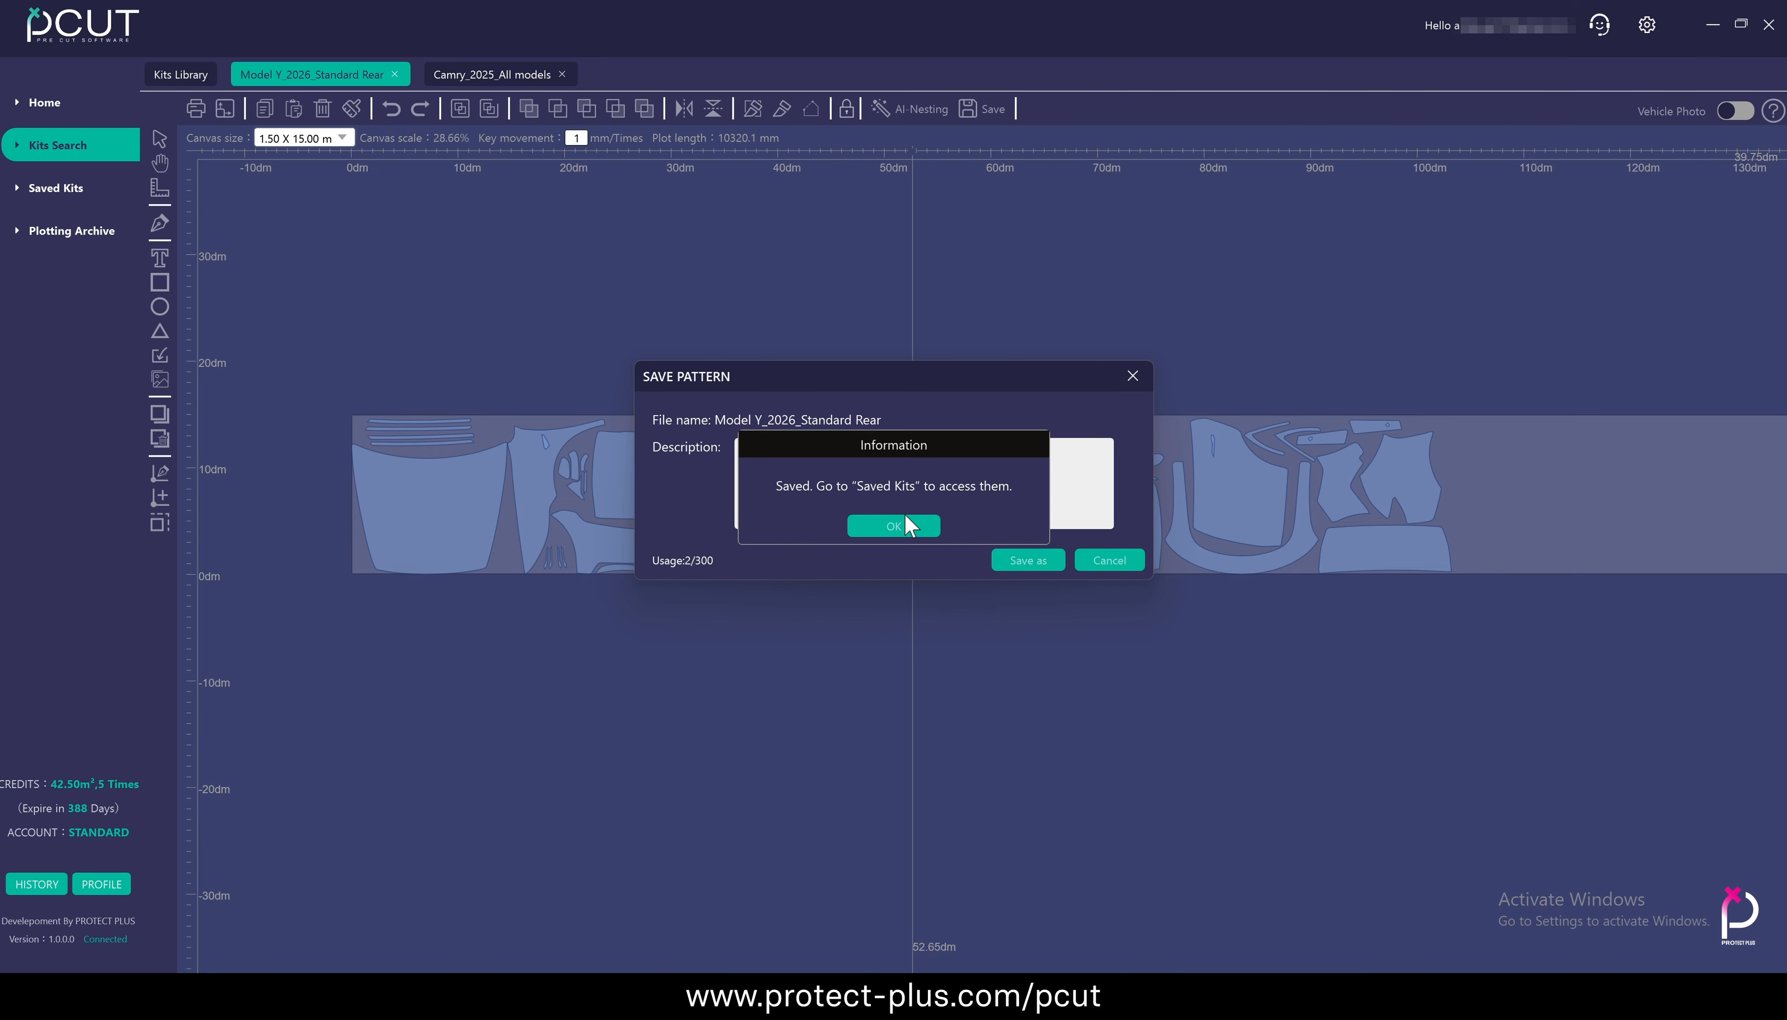
left_click(905, 520)
Open the saved Model Y kit described as "modified" from Saved Kits, and view its plotting preview without plotting
left_click(49, 188)
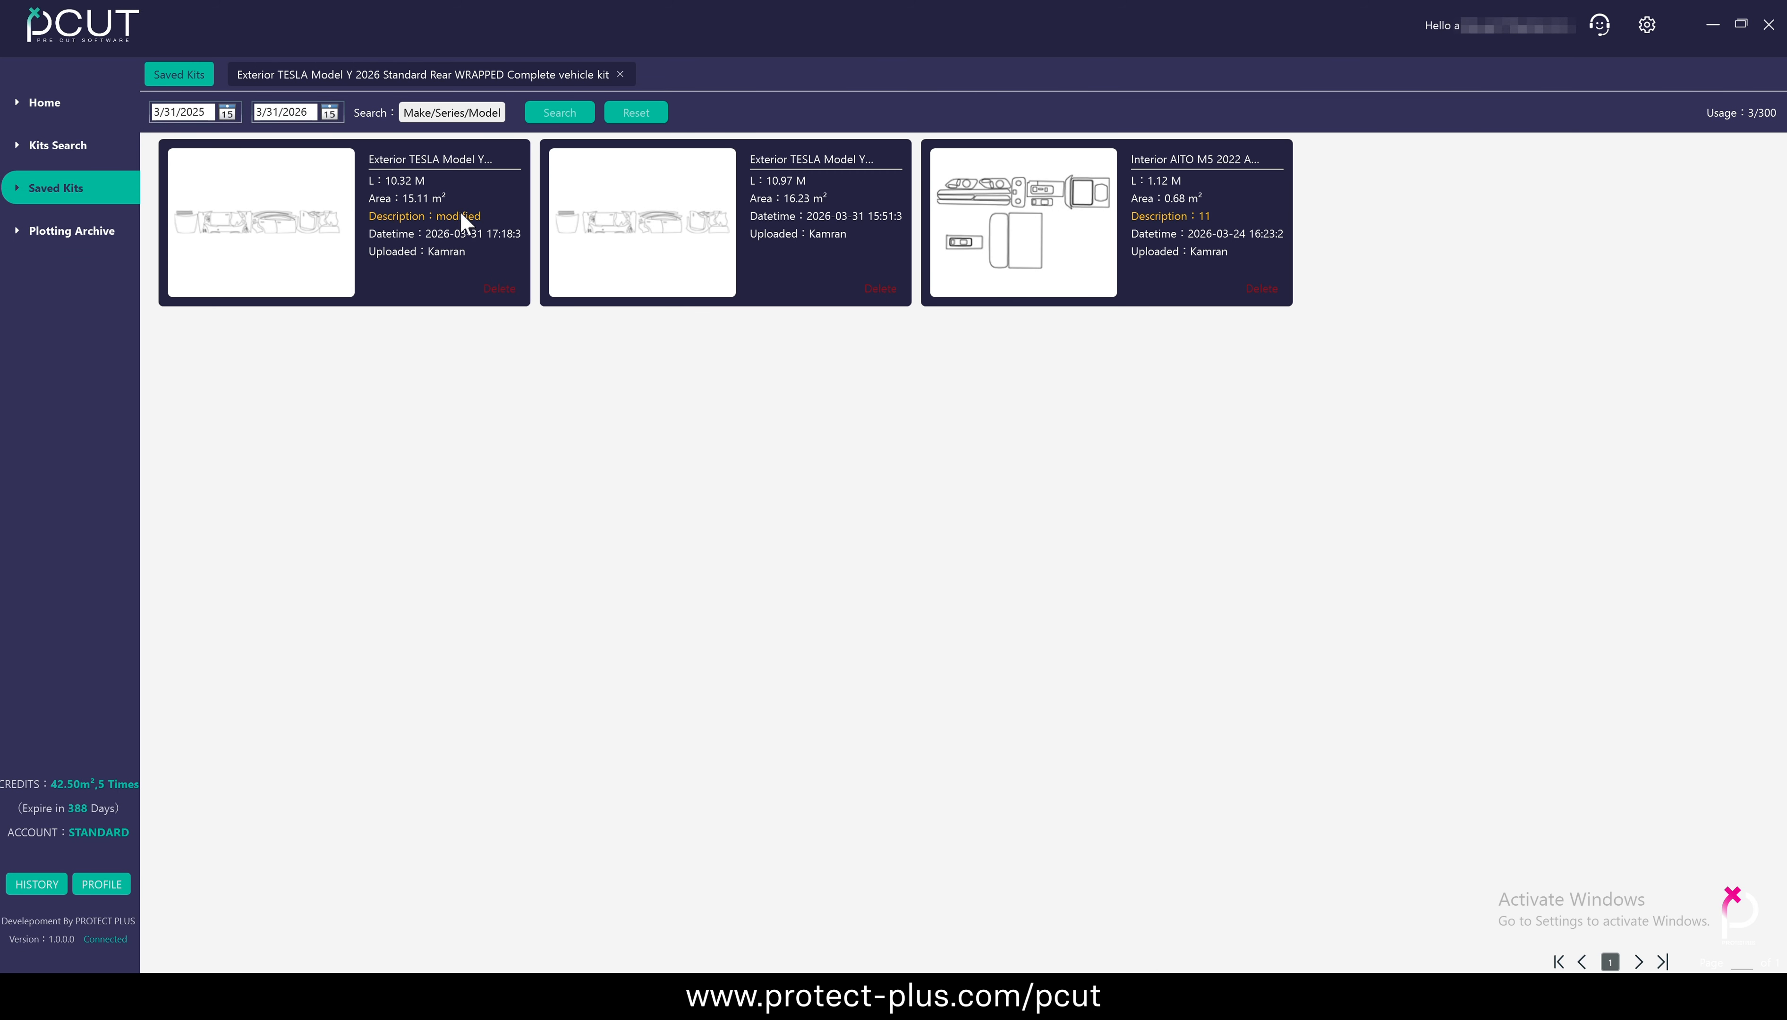
left_click(370, 282)
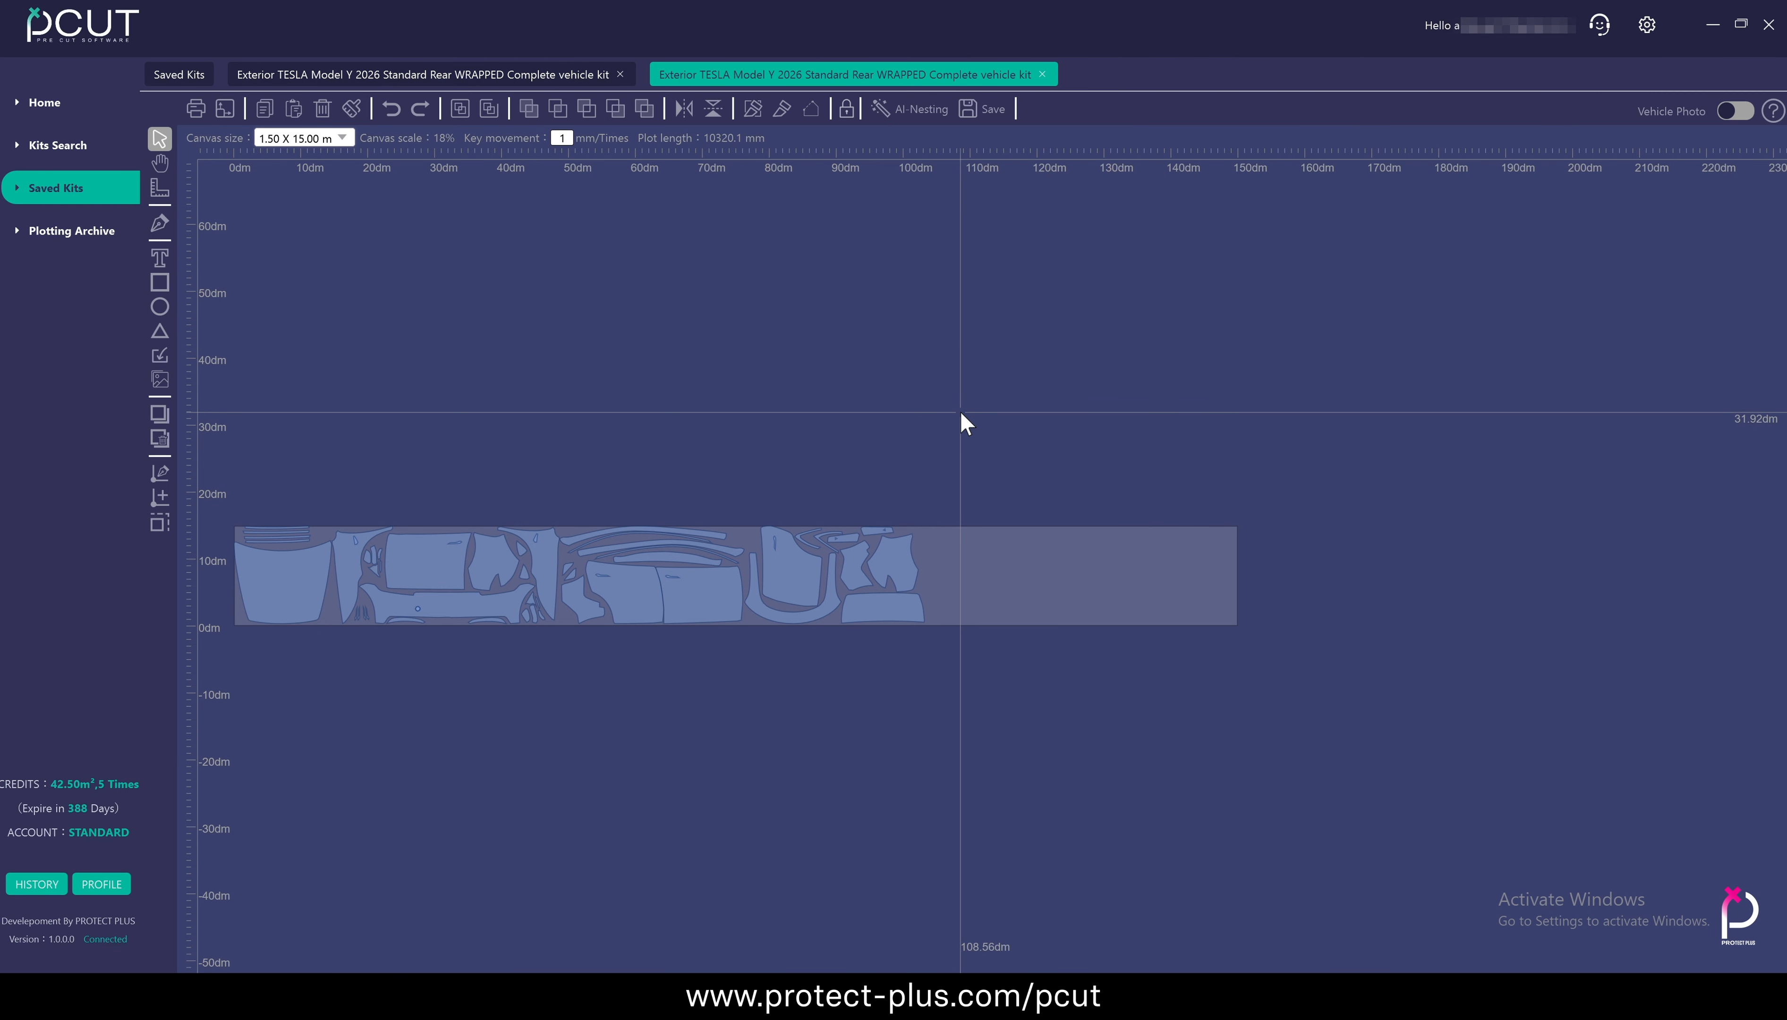
left_click(193, 110)
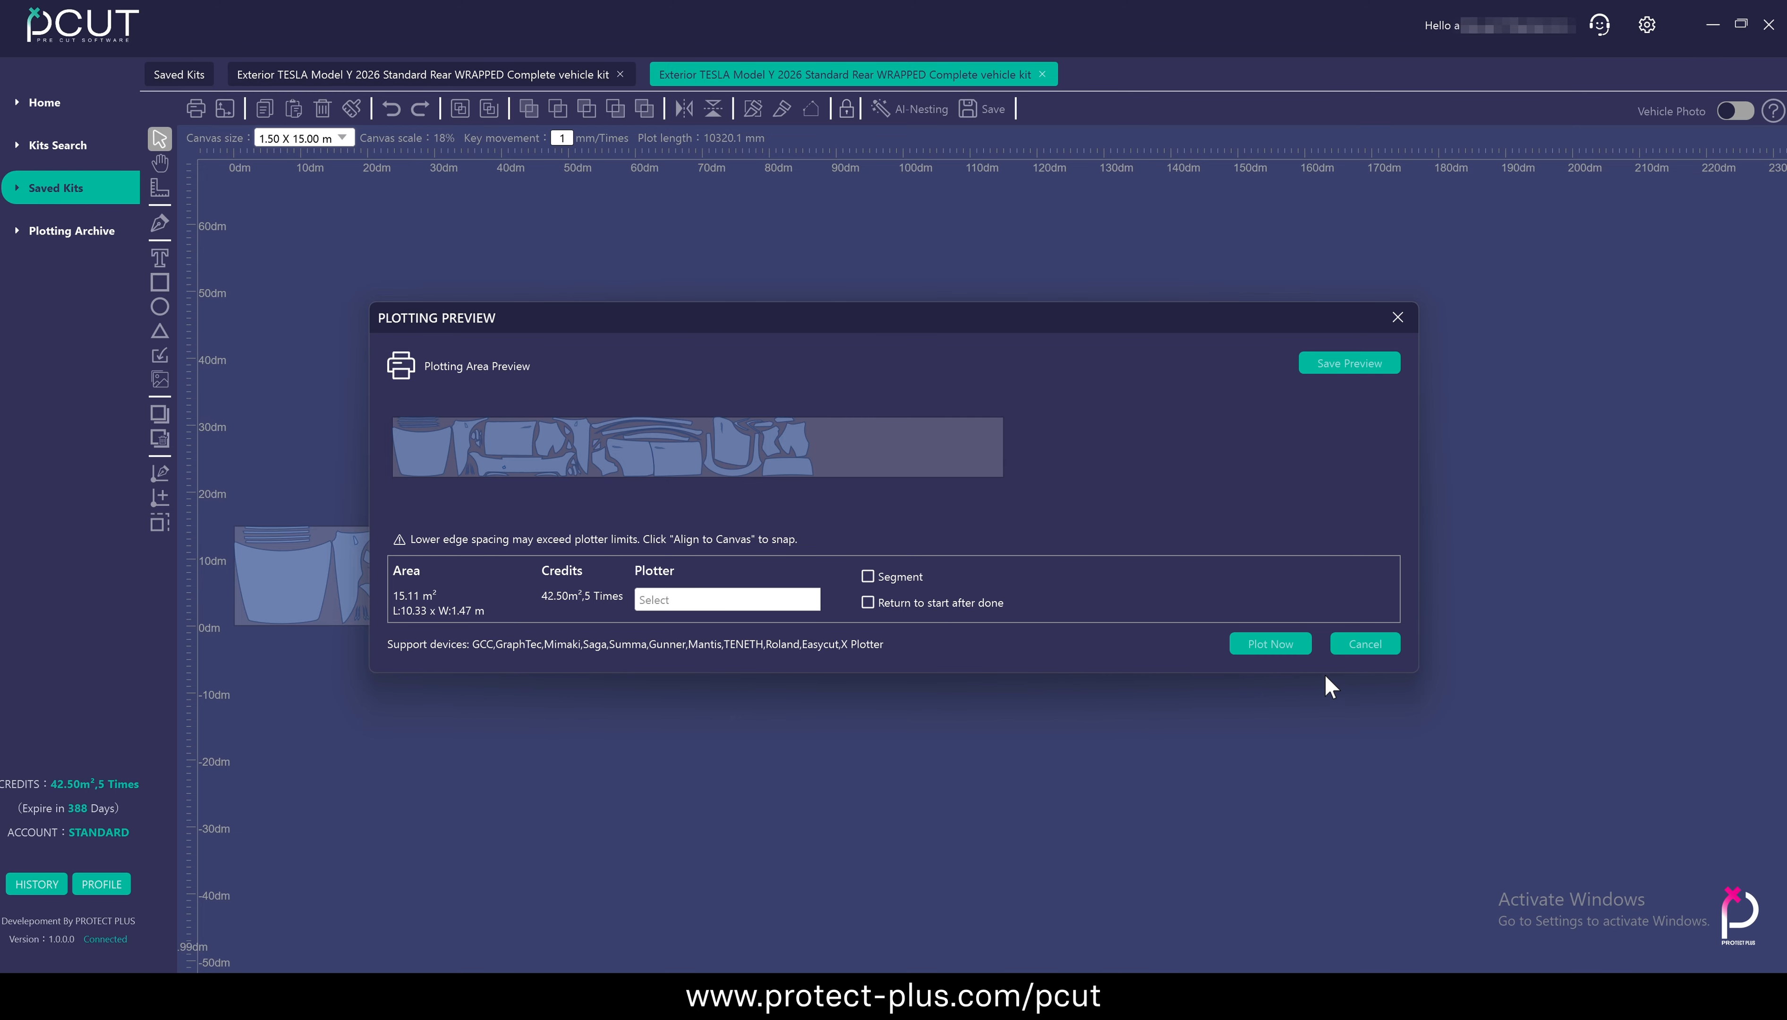
left_click(1364, 644)
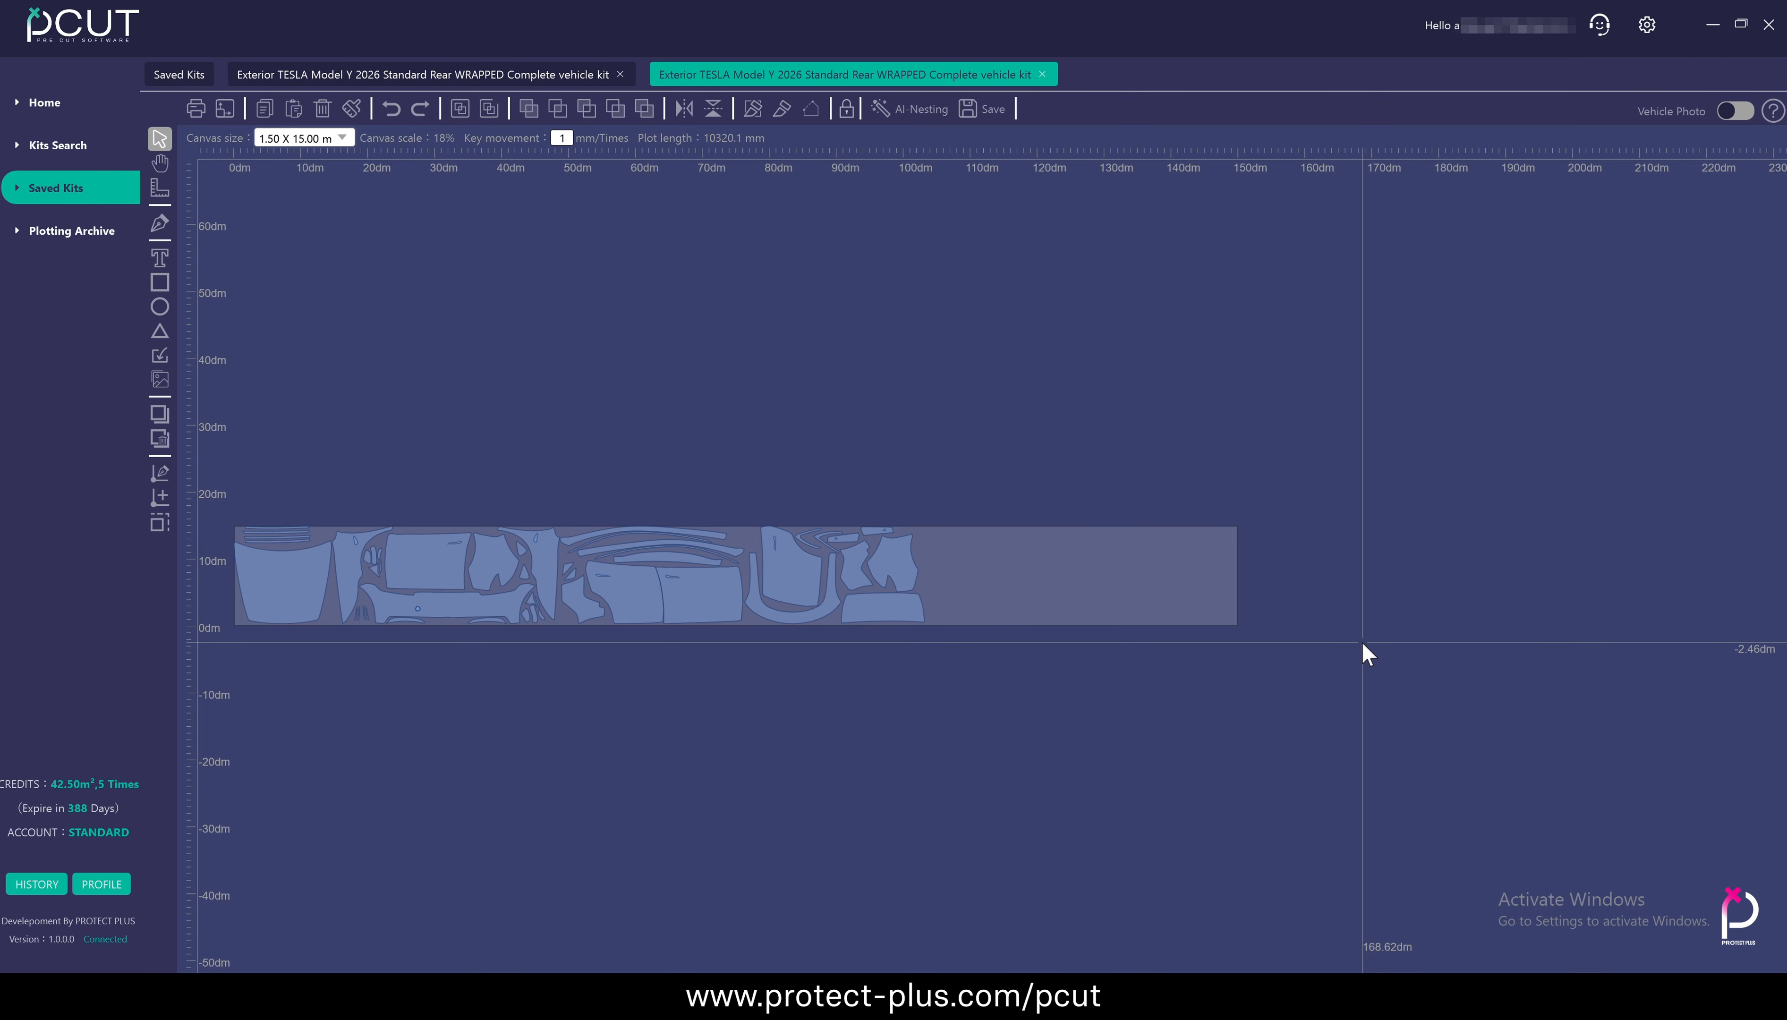